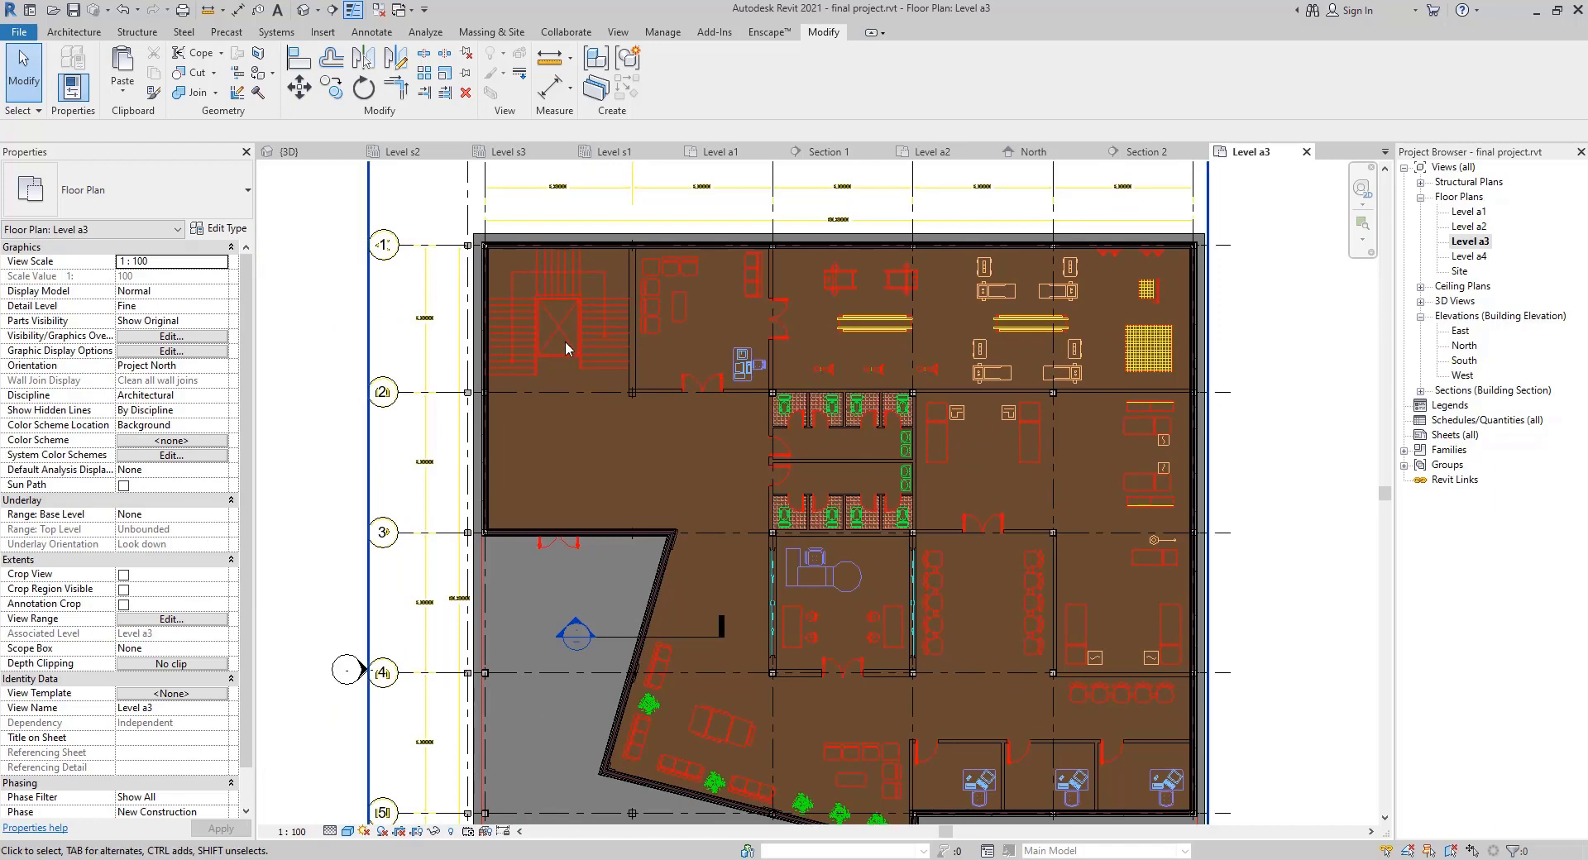
Select the whole chain of exterior walls on Level a3 and check its base and top constraints
scroll(608, 311, "up", 3)
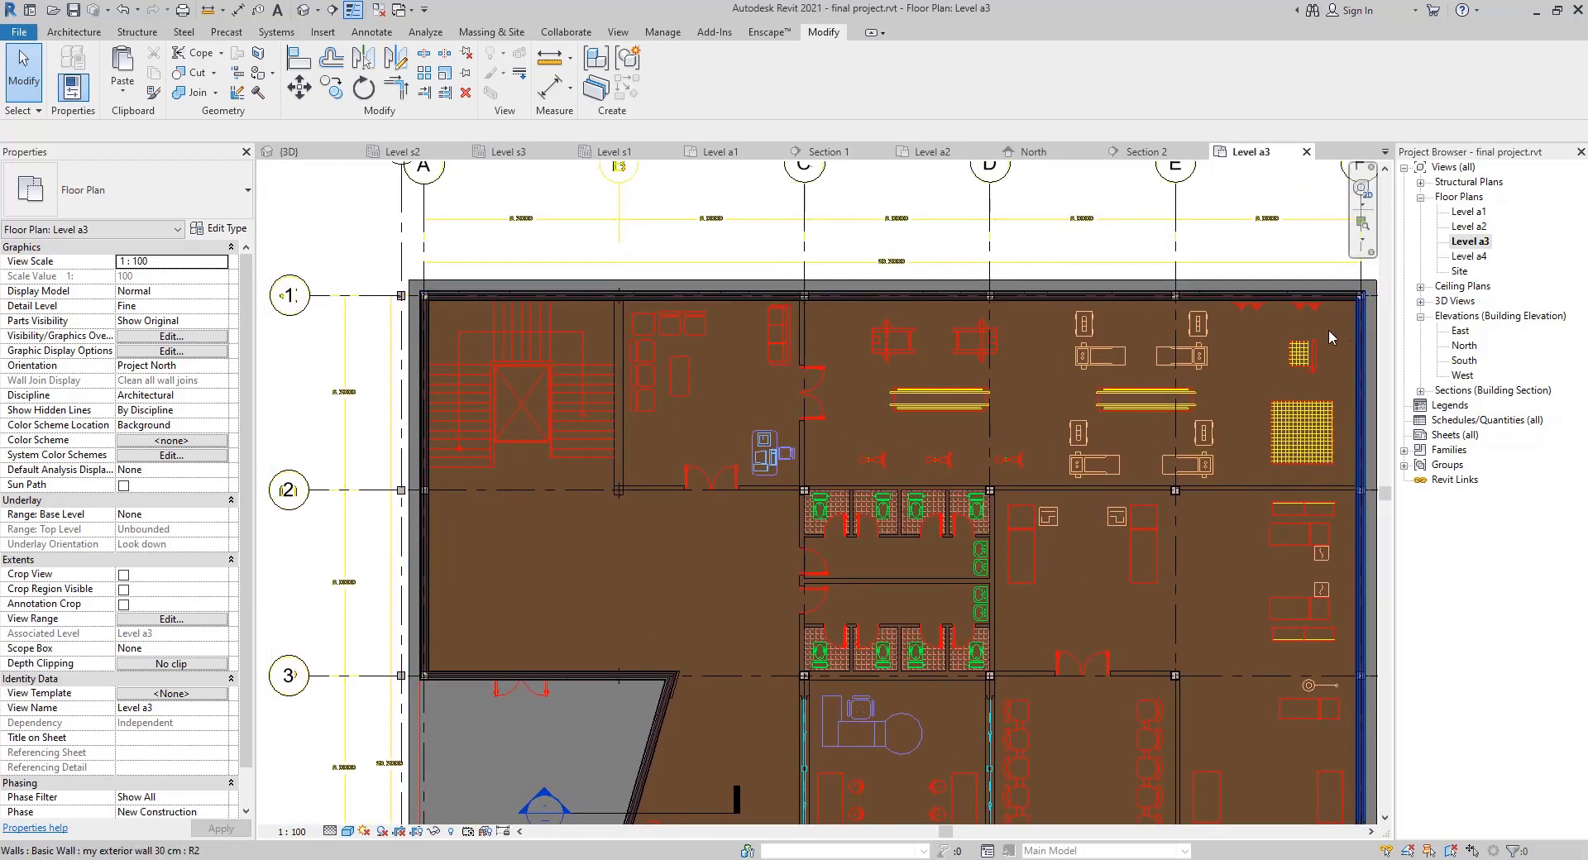
key("Tab")
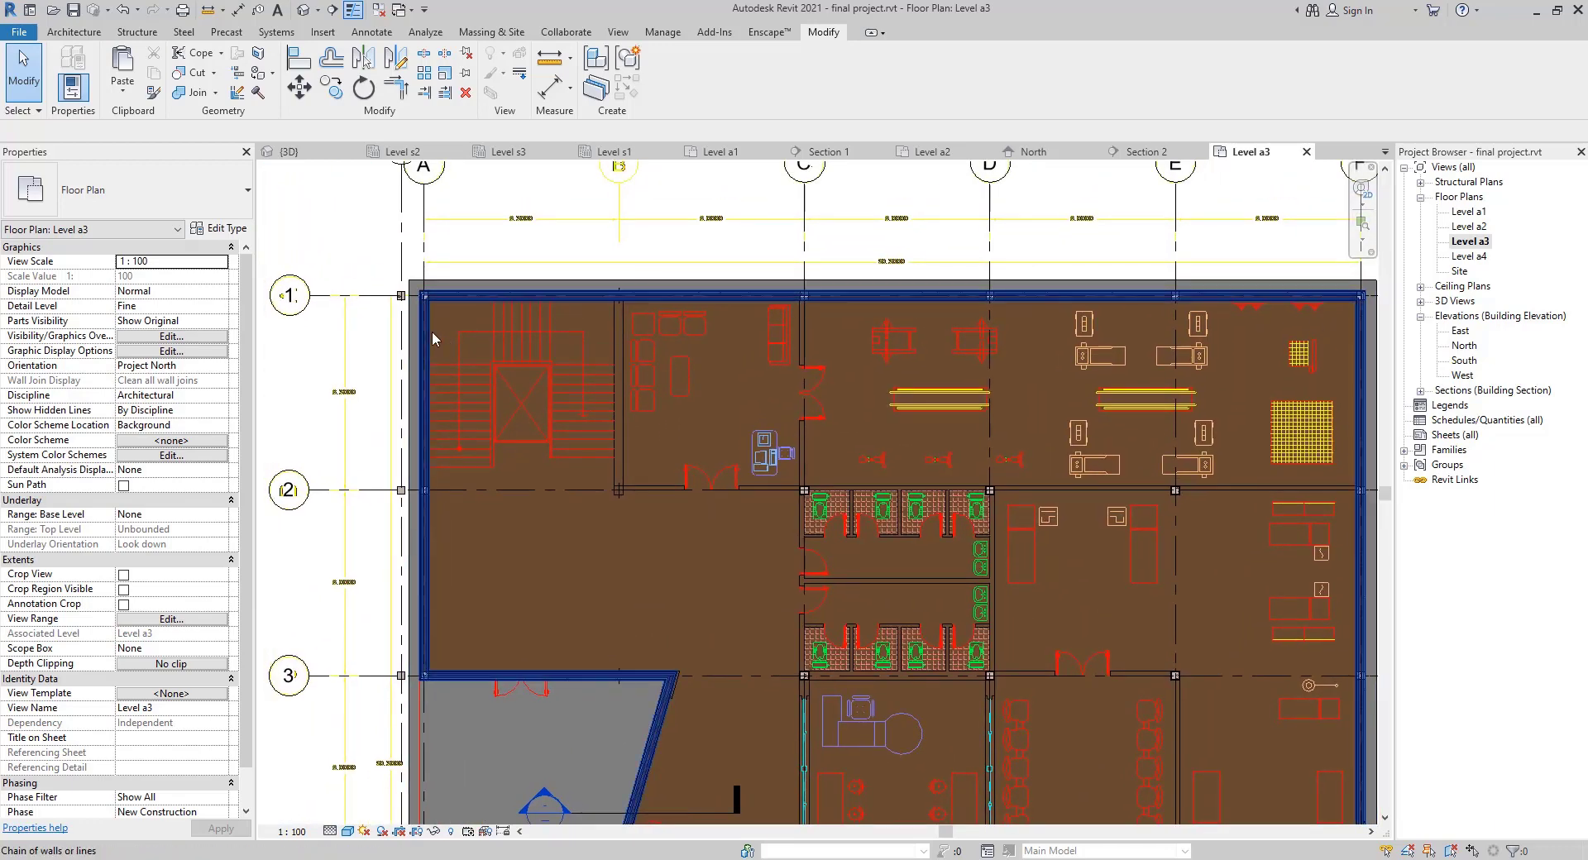
left_click(432, 331)
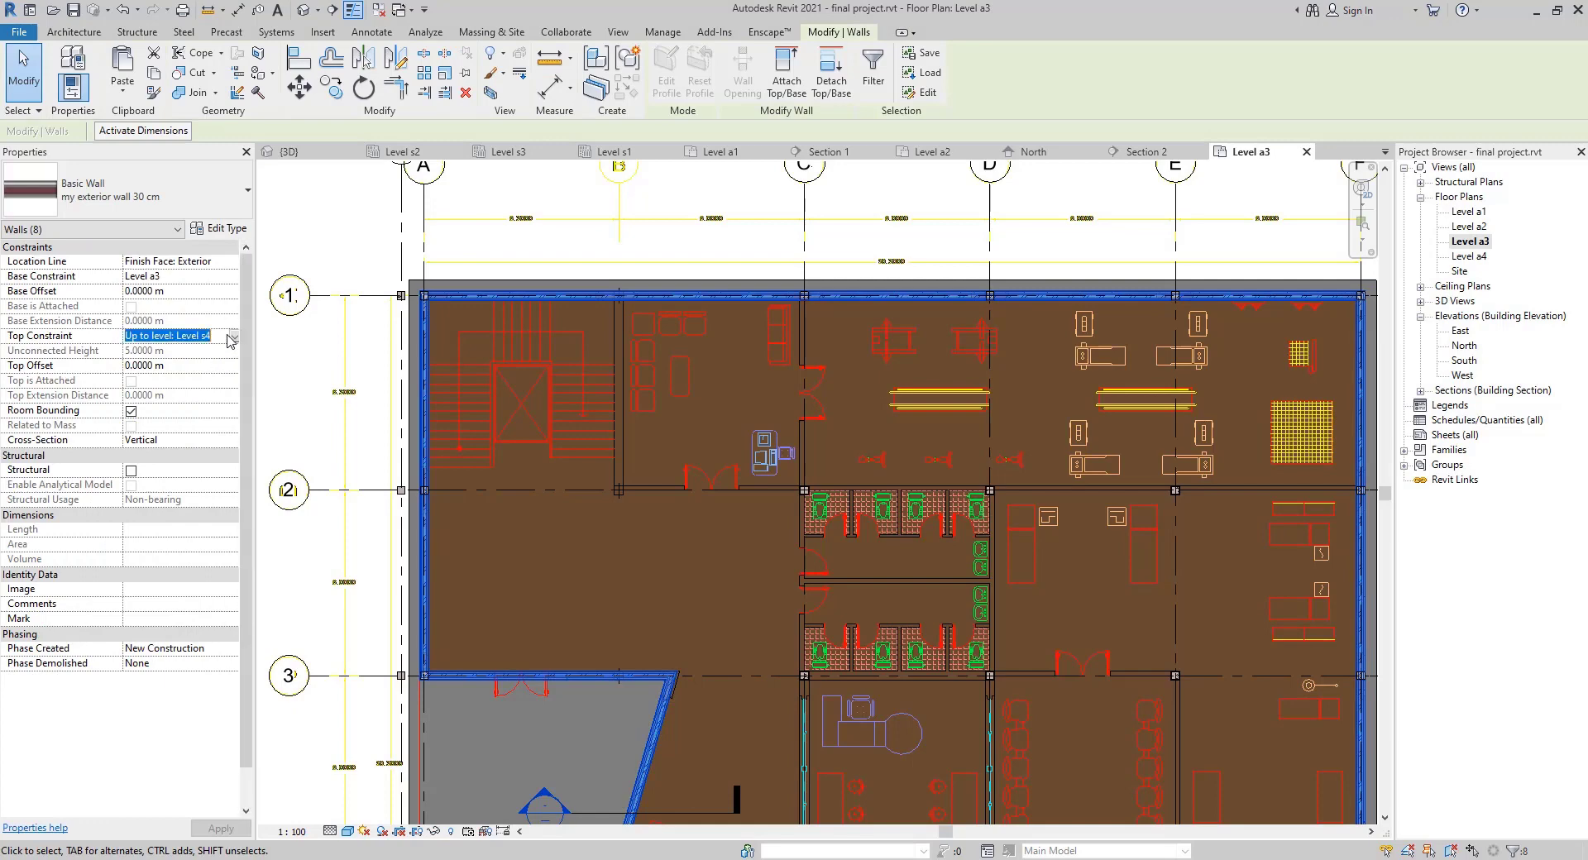
key("Escape")
Draw a "my interior wall 30 cm" wall beside the stairs, from the upper exterior wall down to grid 2, following the imported plan
scroll(591, 358, "up", 2)
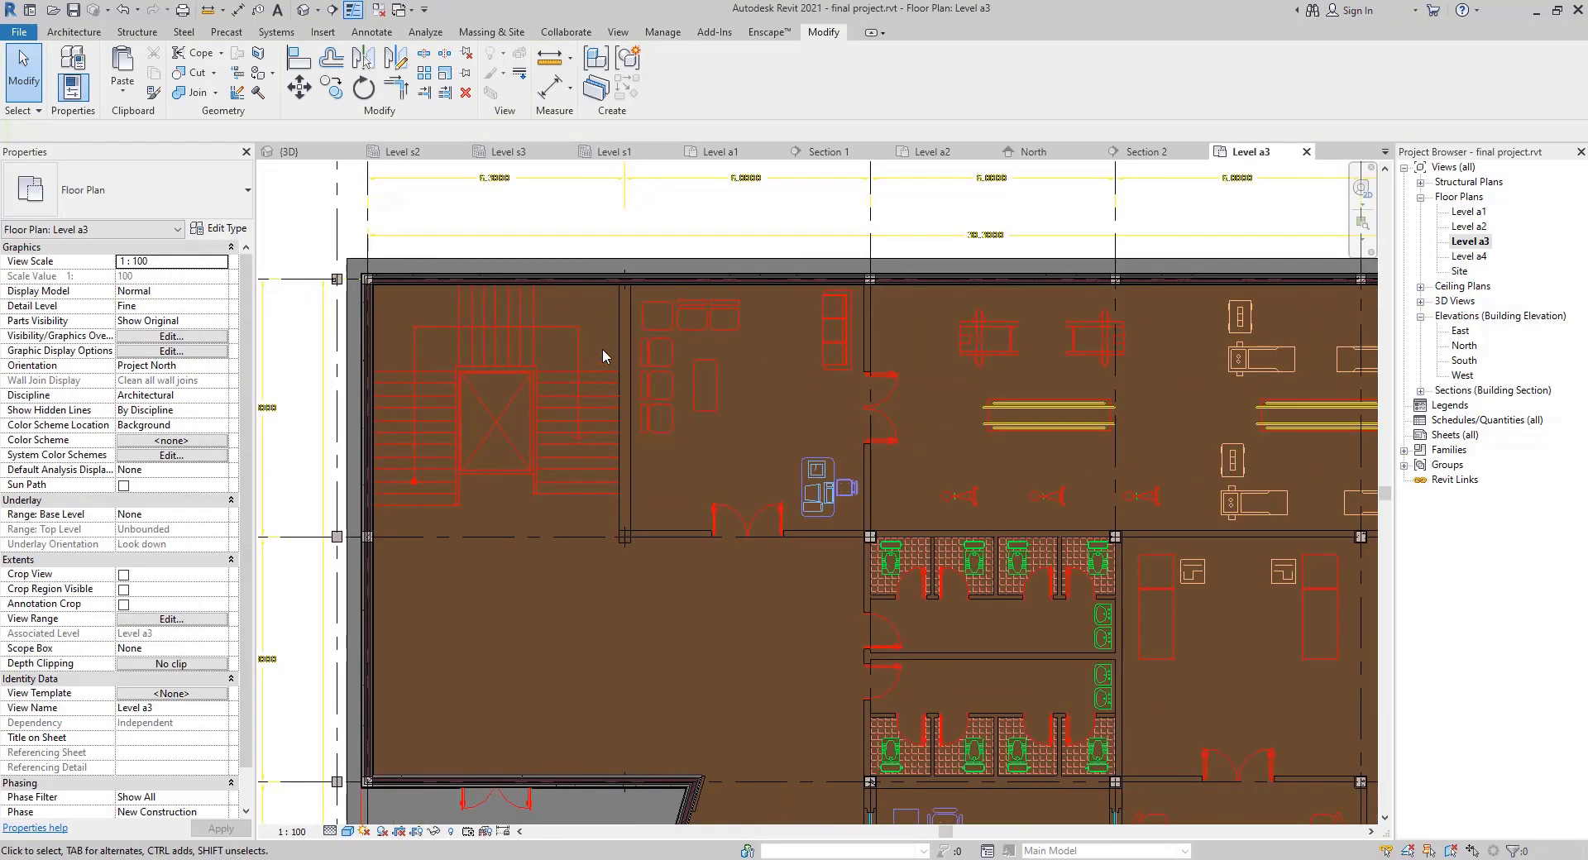
key("a")
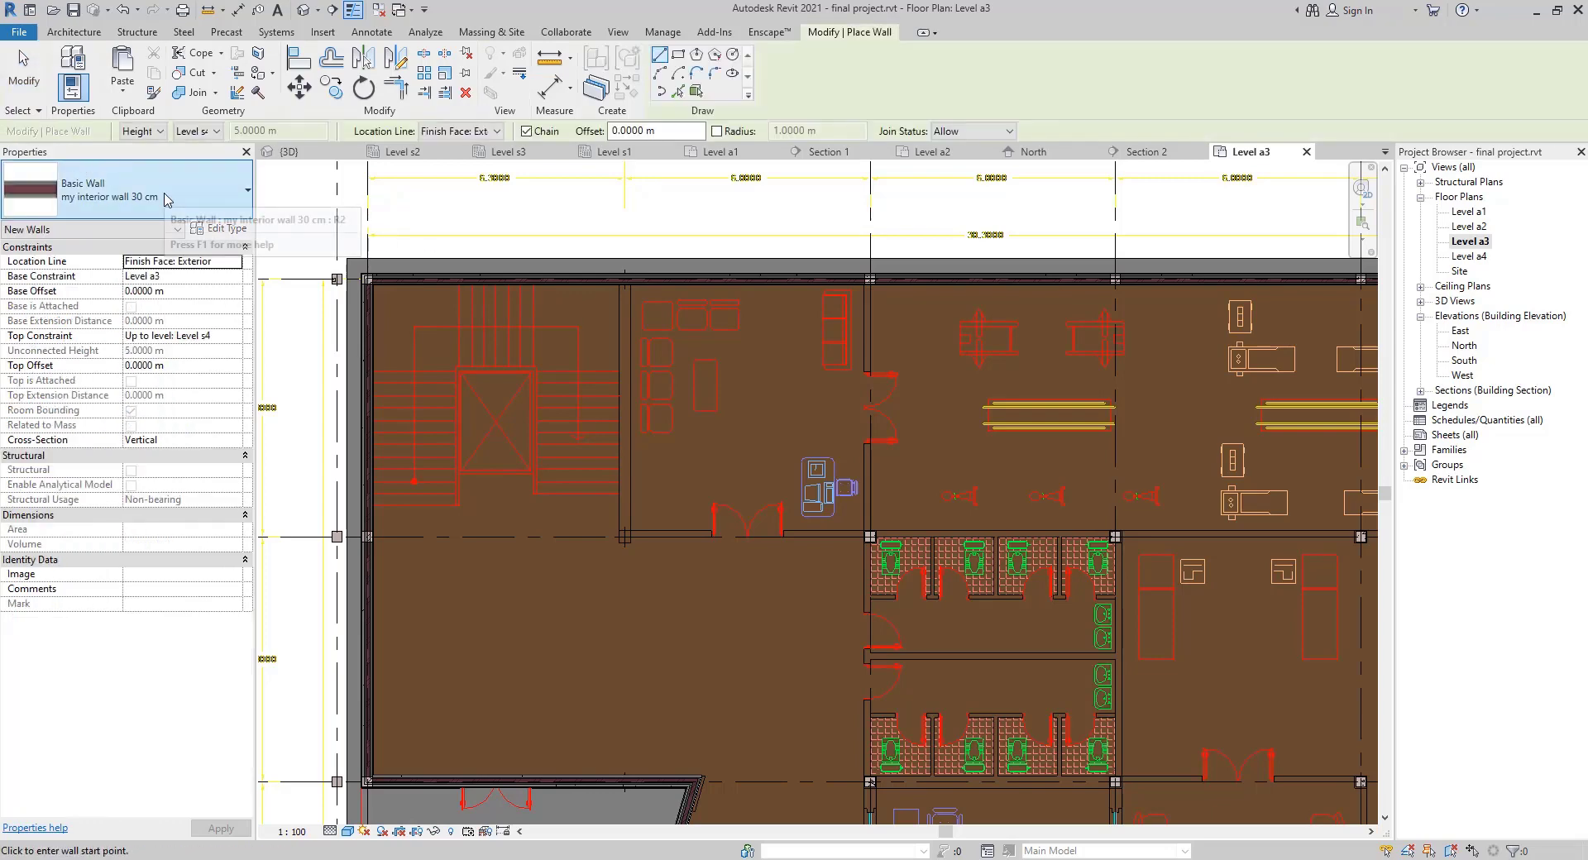
scroll(491, 251, "up", 4)
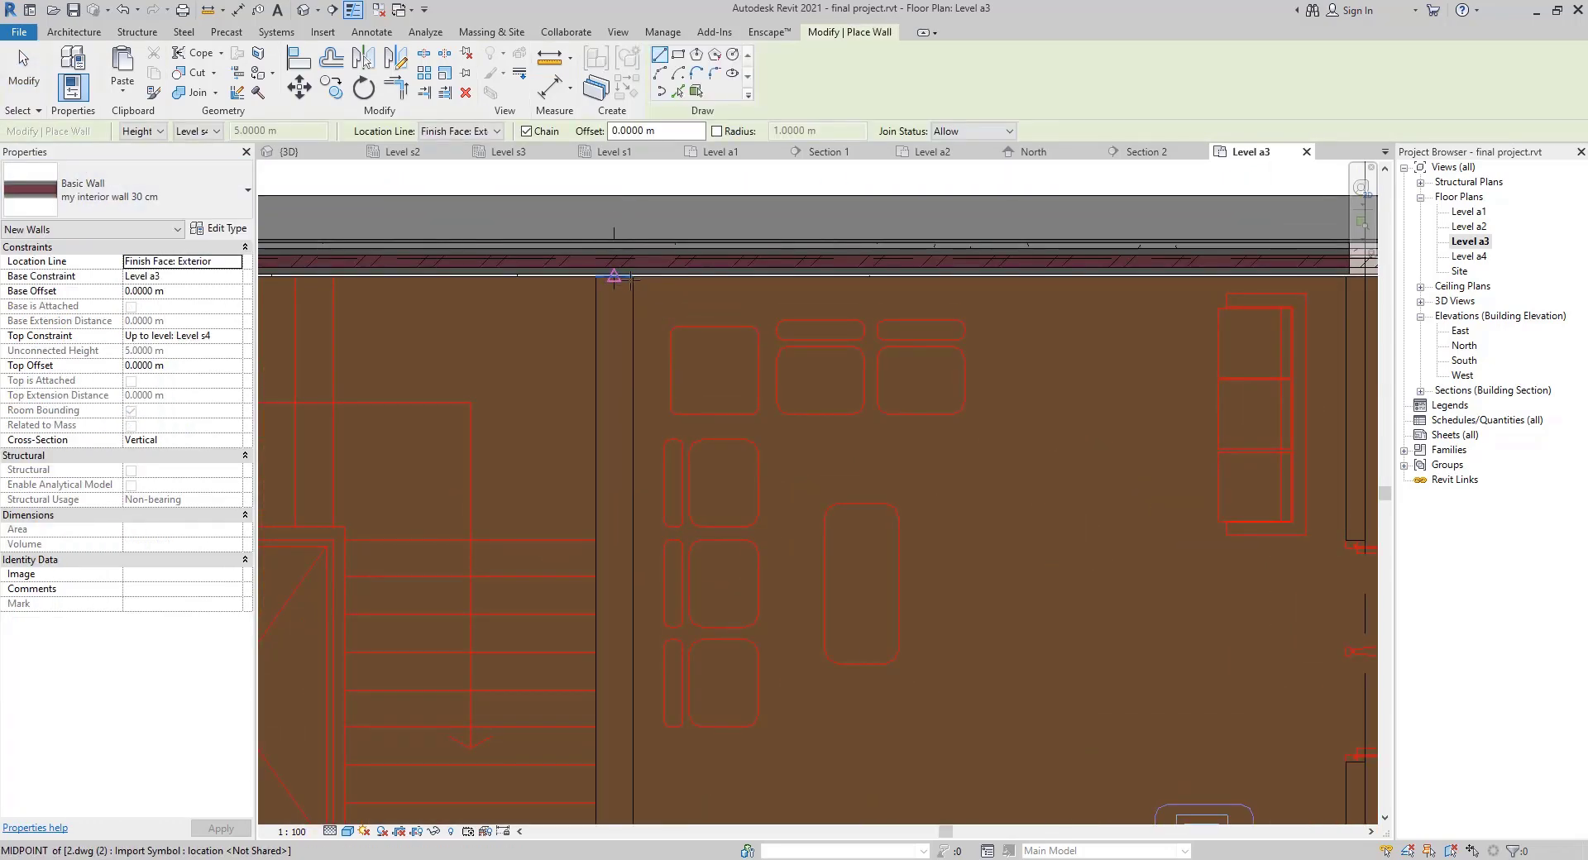
left_click(633, 277)
scroll(628, 569, "down", 2)
middle_click_drag(635, 580, 599, 289)
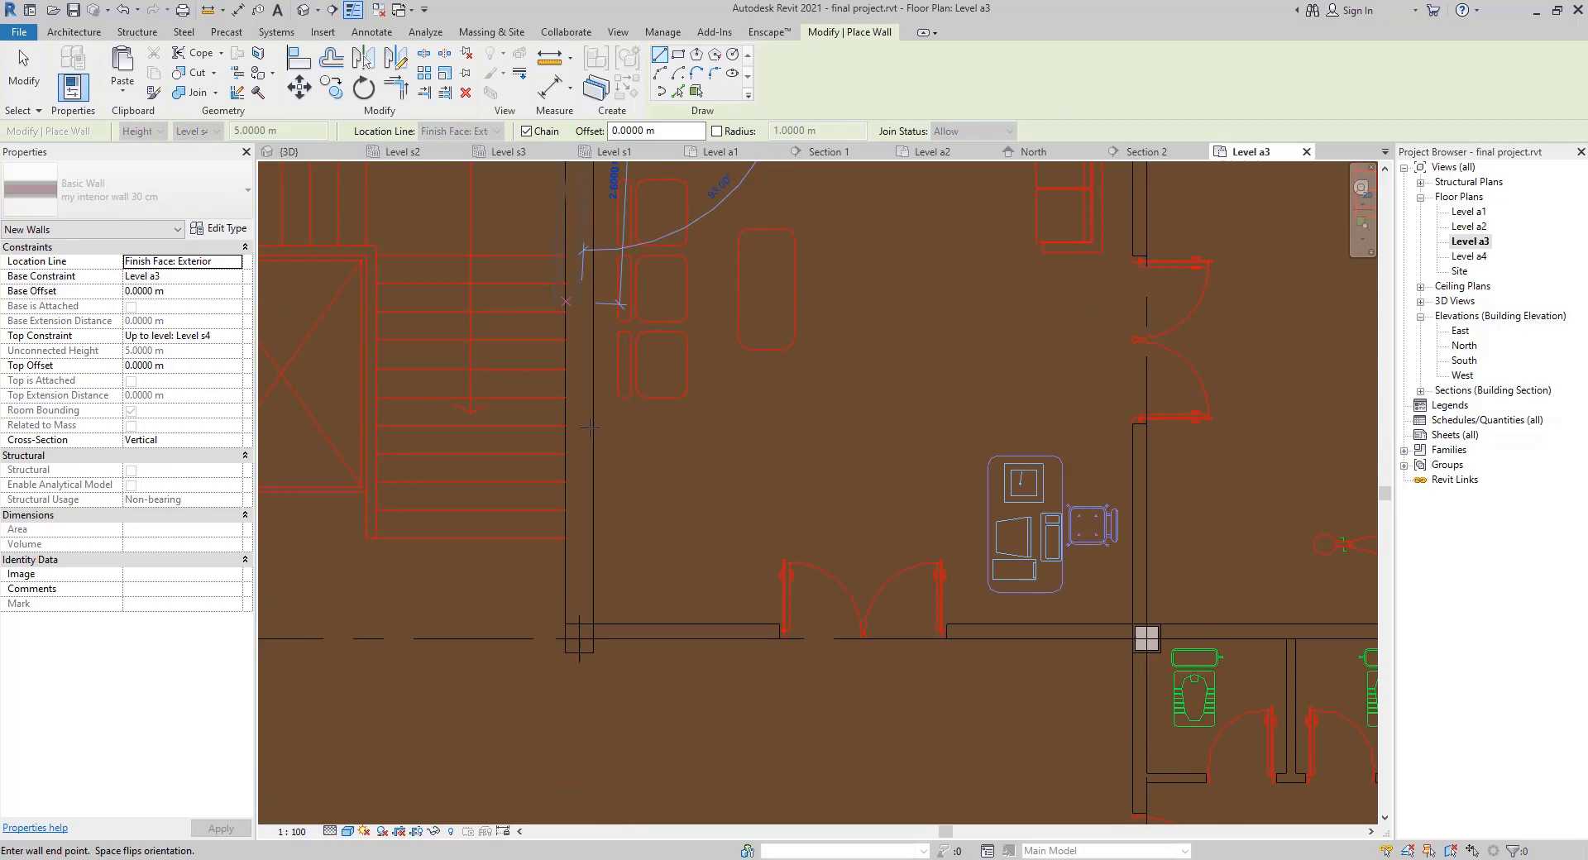
left_click(593, 638)
scroll(595, 653, "up", 2)
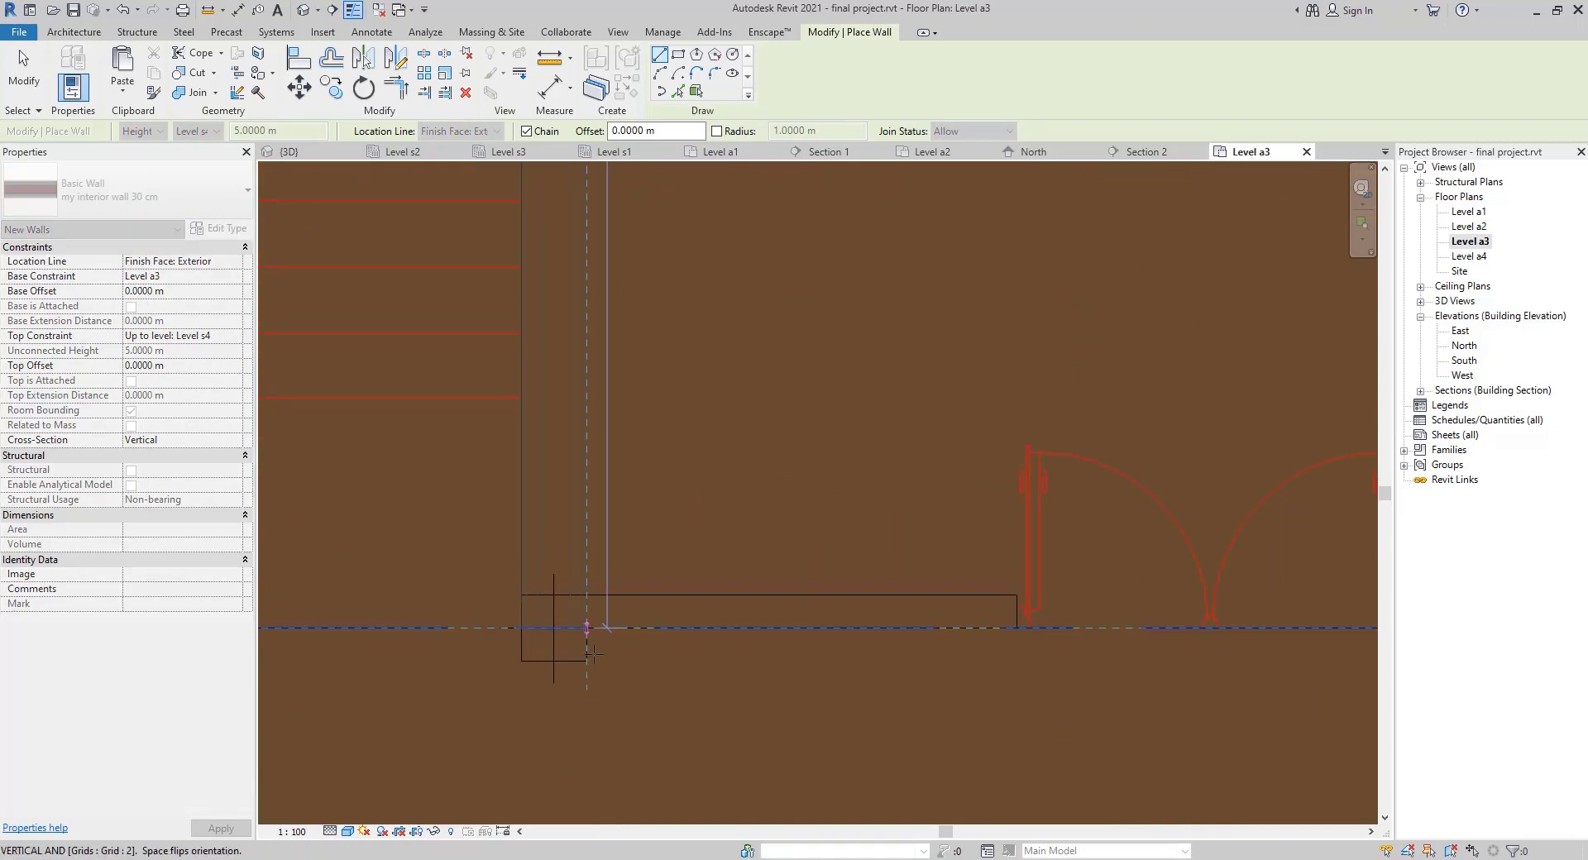
left_click(598, 628)
scroll(647, 629, "down", 5)
key("Escape")
key("Escape")
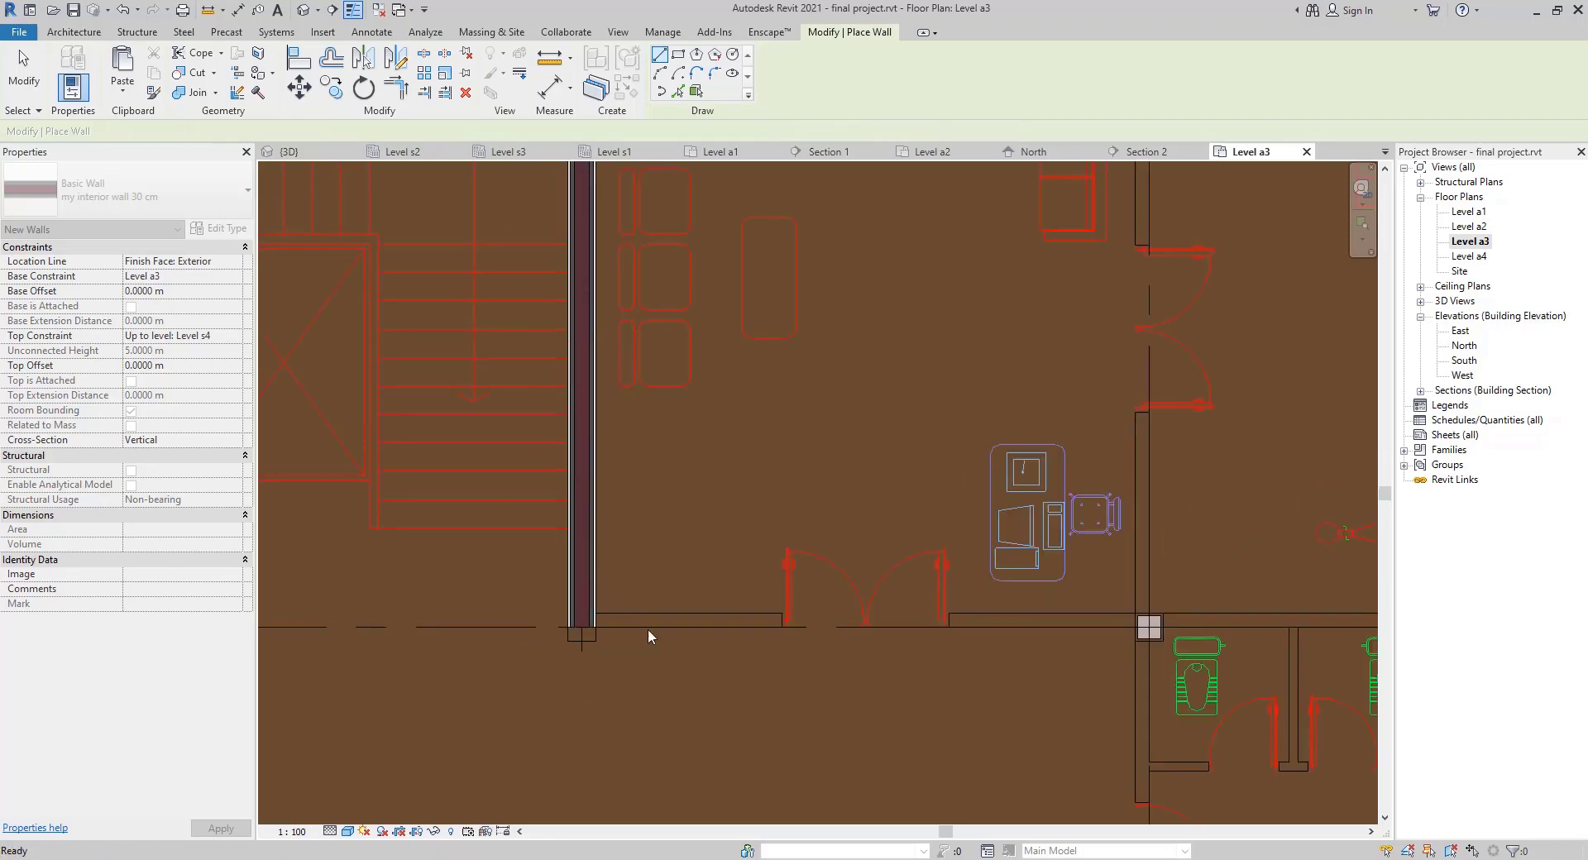
Select the square concrete column at grids C and 2 and check its level constraints
scroll(578, 620, "up", 2)
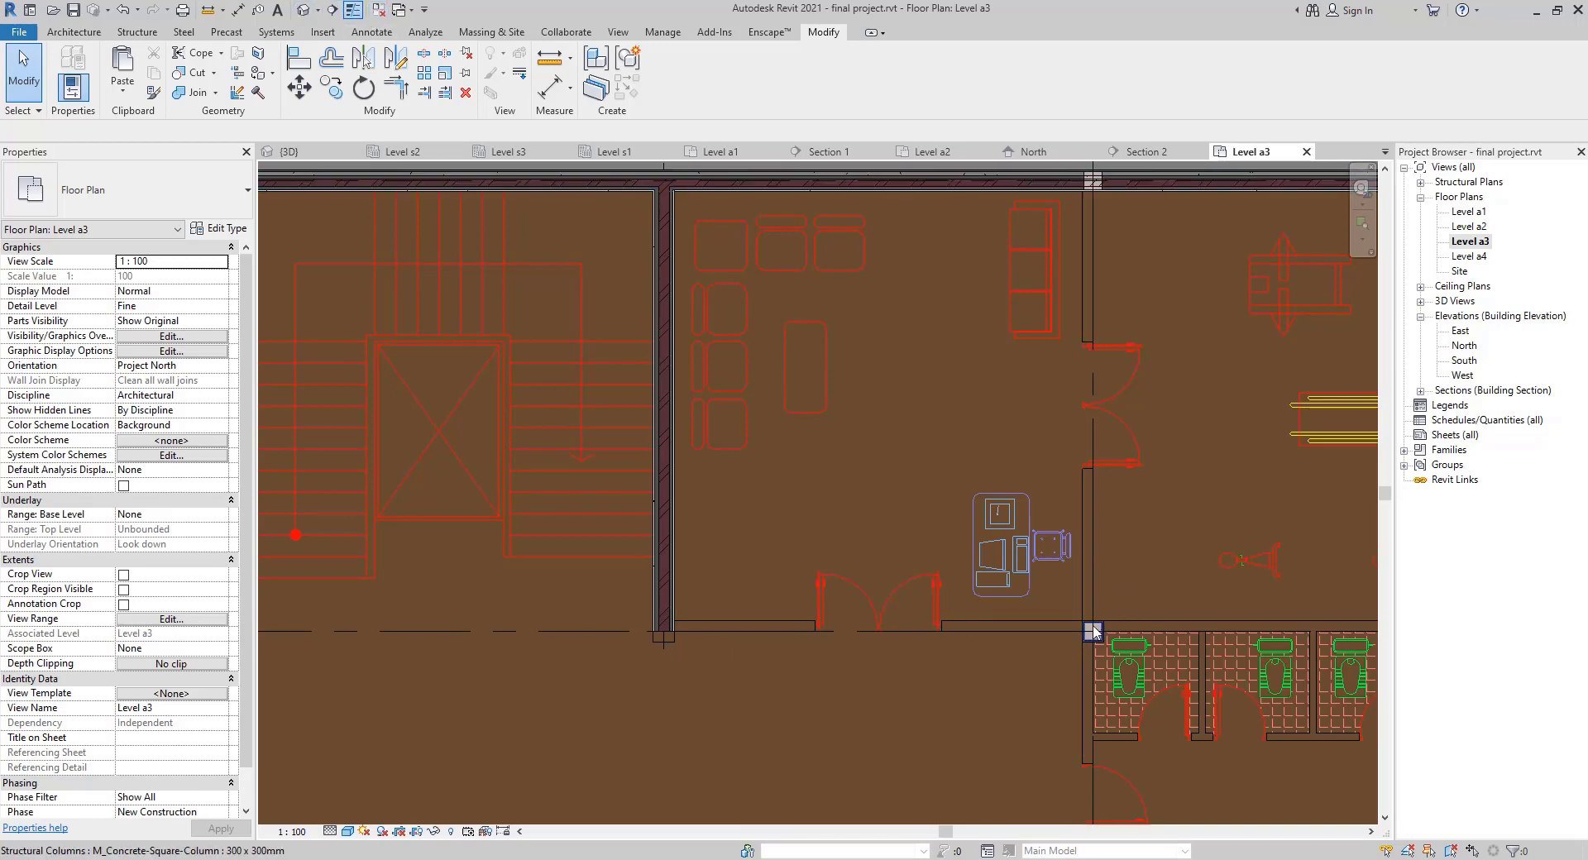
scroll(1091, 633, "down", 2)
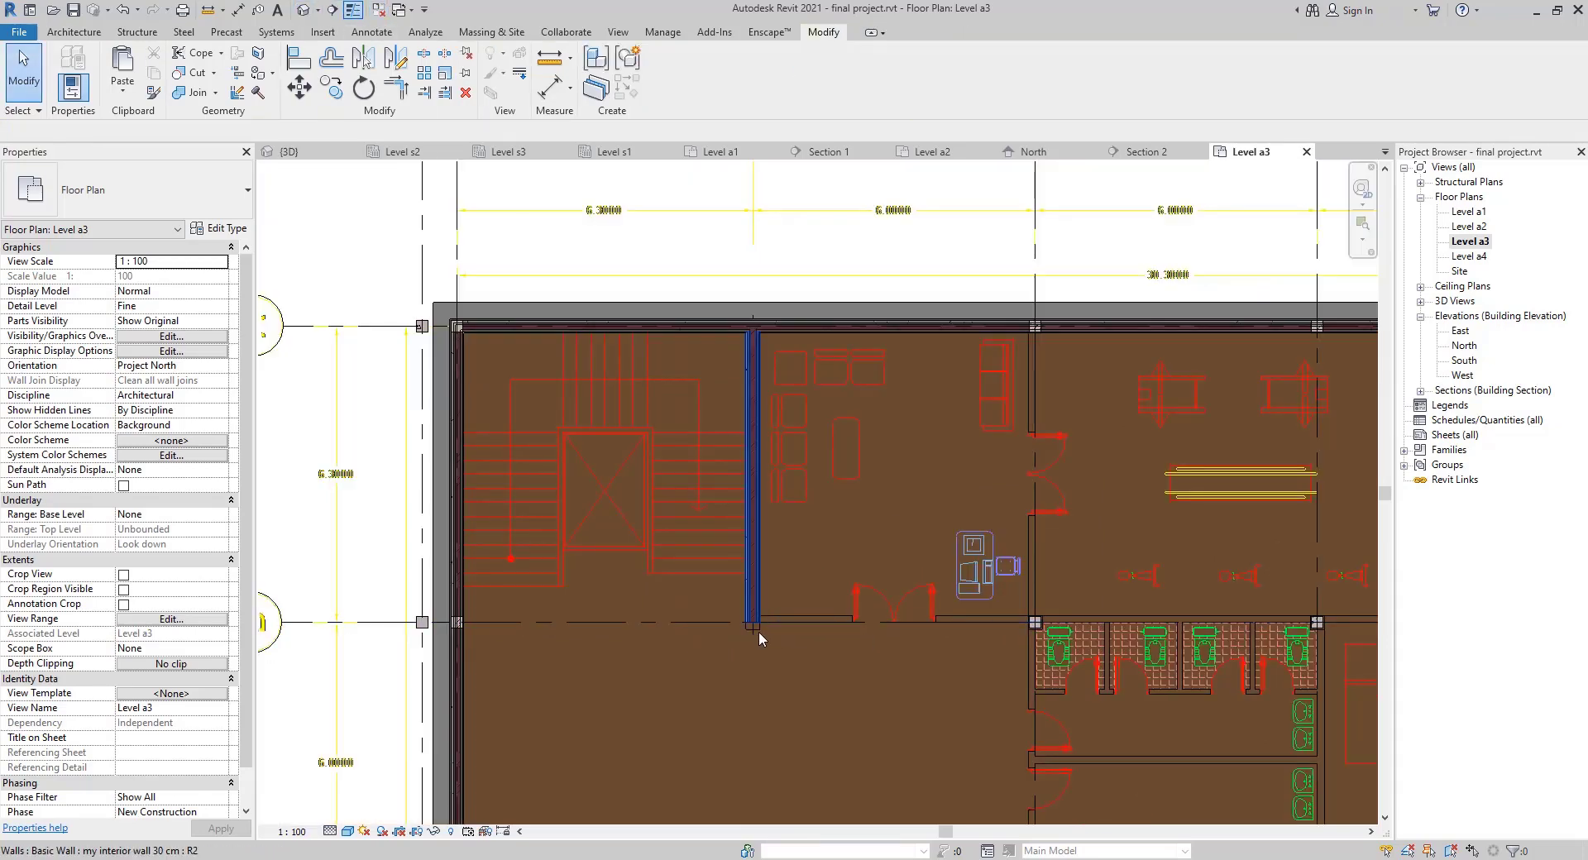
left_click(1035, 623)
scroll(958, 642, "down", 3)
middle_click_drag(775, 402, 730, 363)
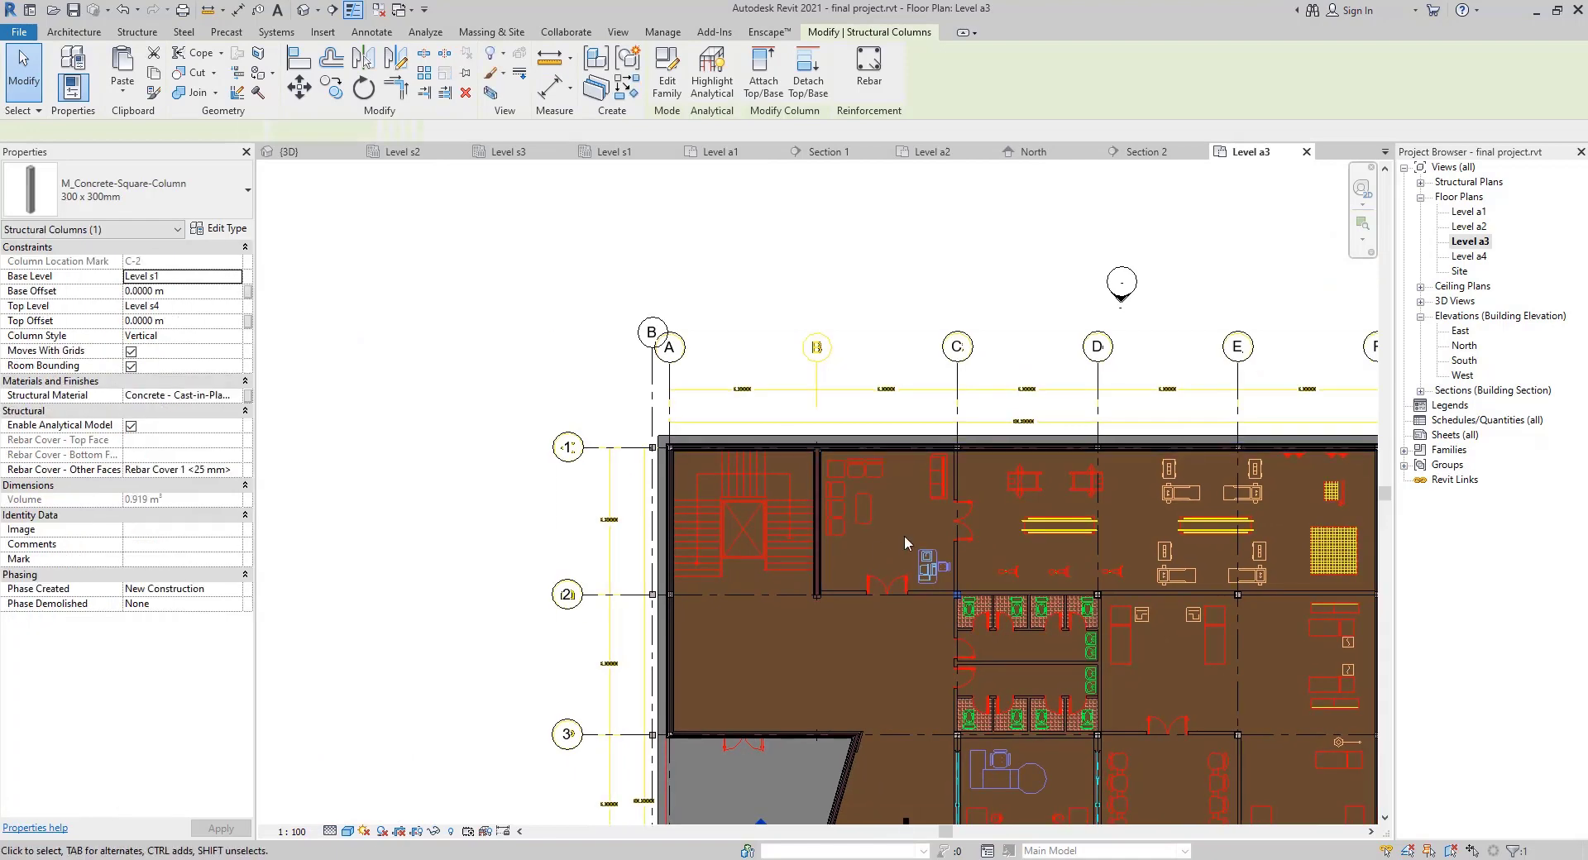
In the Level a2 floor plan, copy the 300 x 300mm column at grids C and 2 horizontally 6 m to the stair wall corner
double_click(1475, 228)
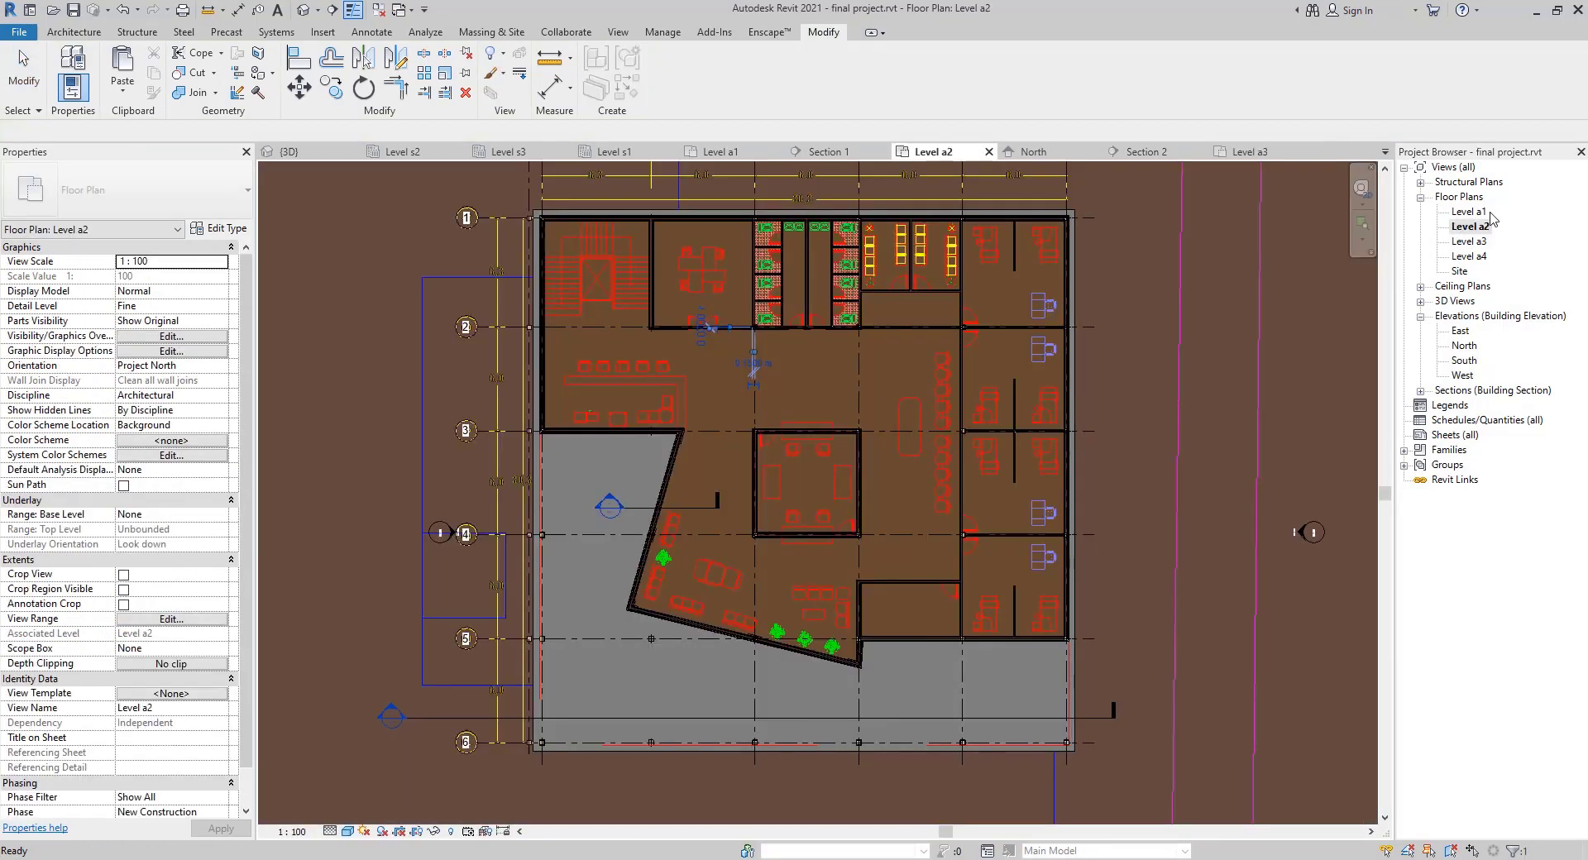
scroll(776, 273, "up", 6)
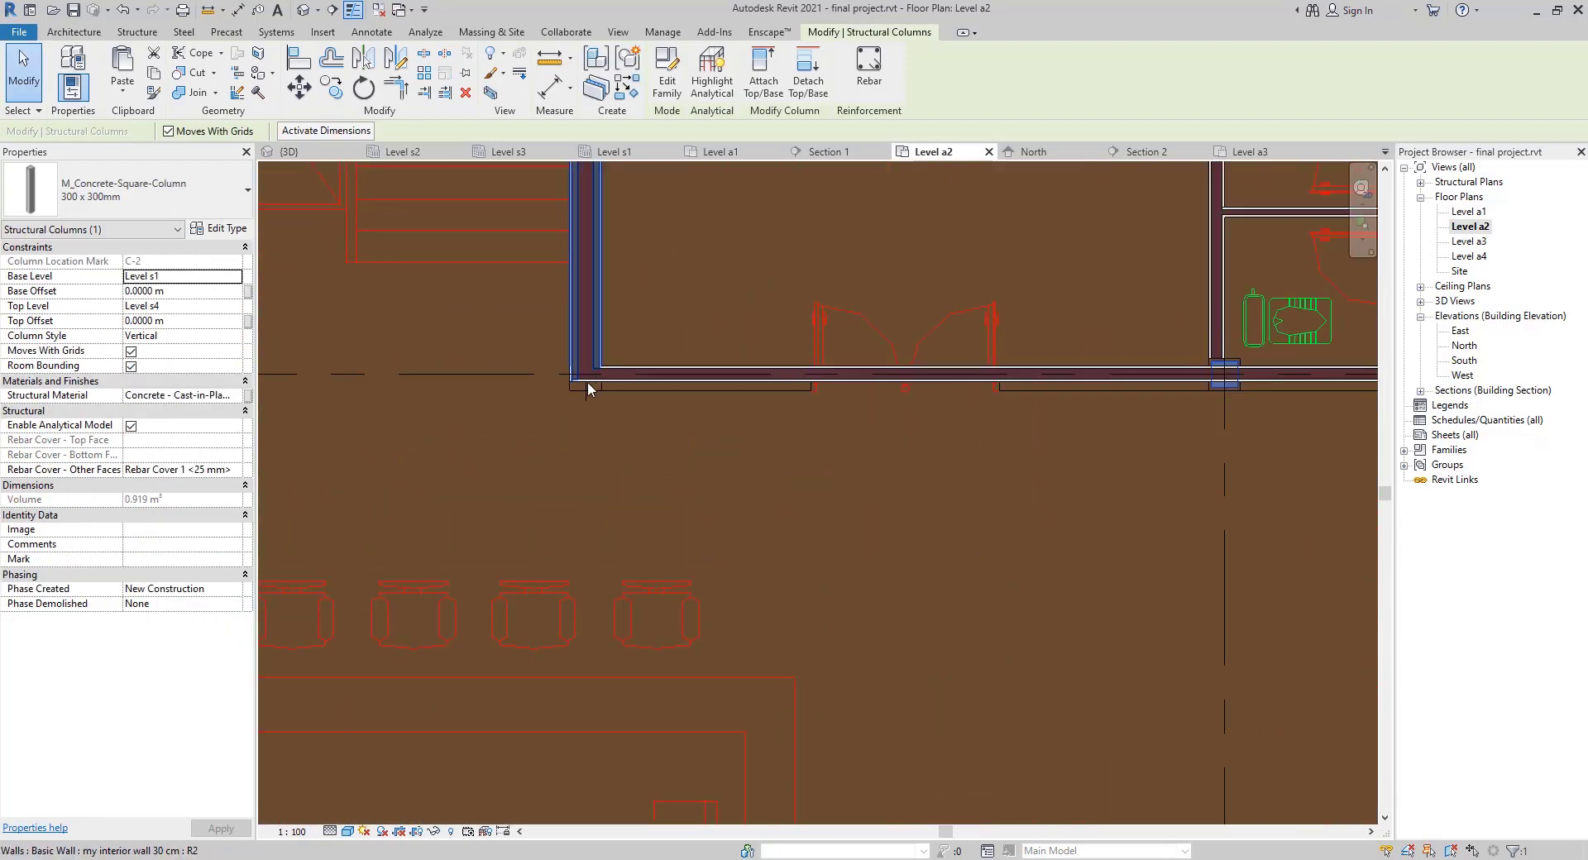
middle_click_drag(808, 411, 683, 511)
key("Escape")
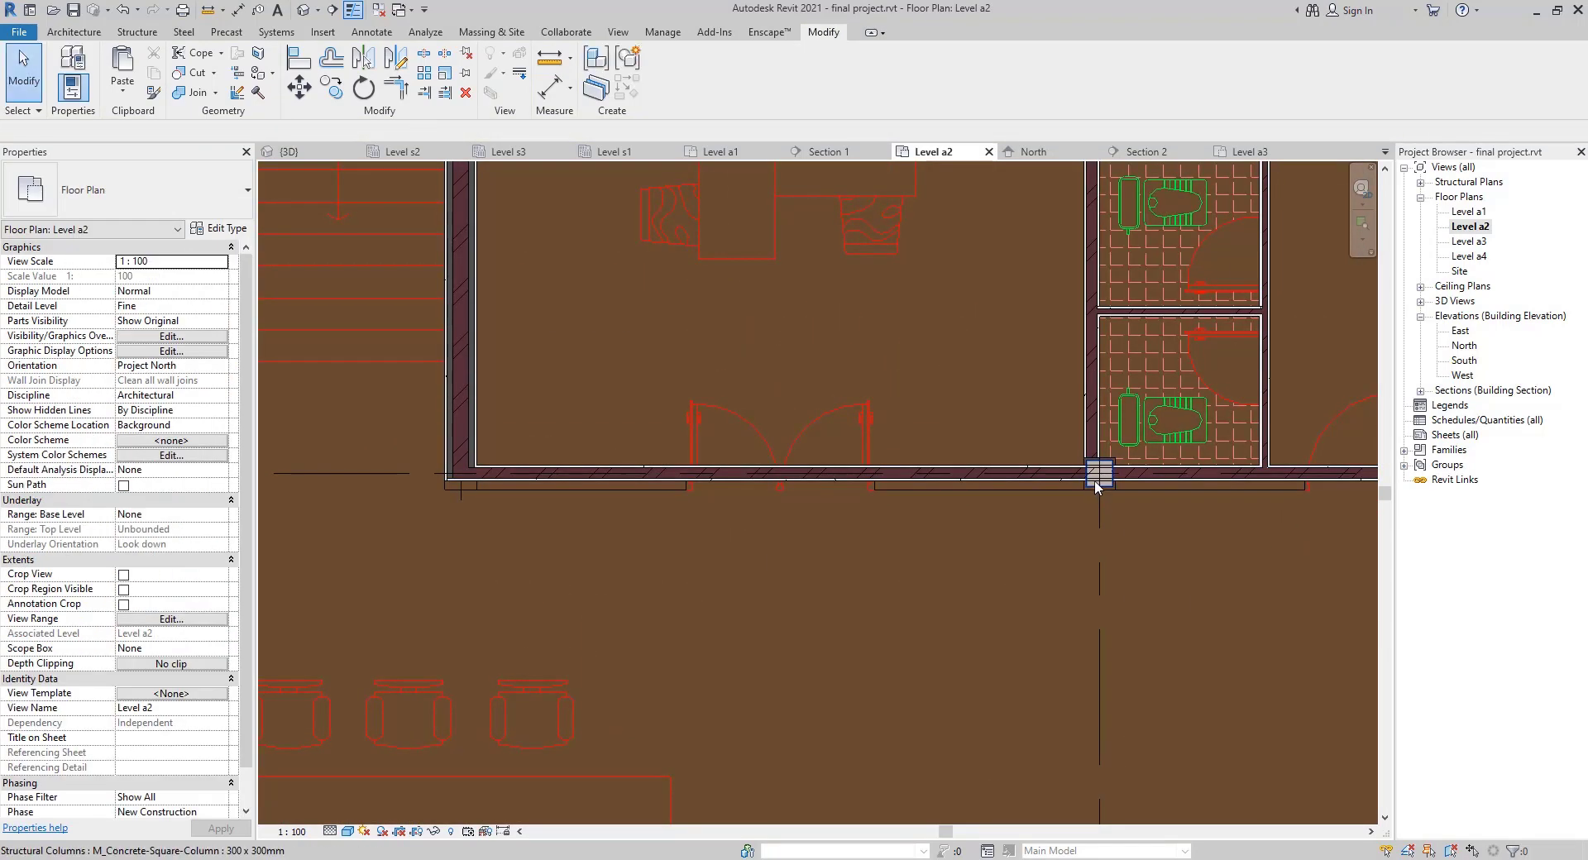
left_click(1096, 478)
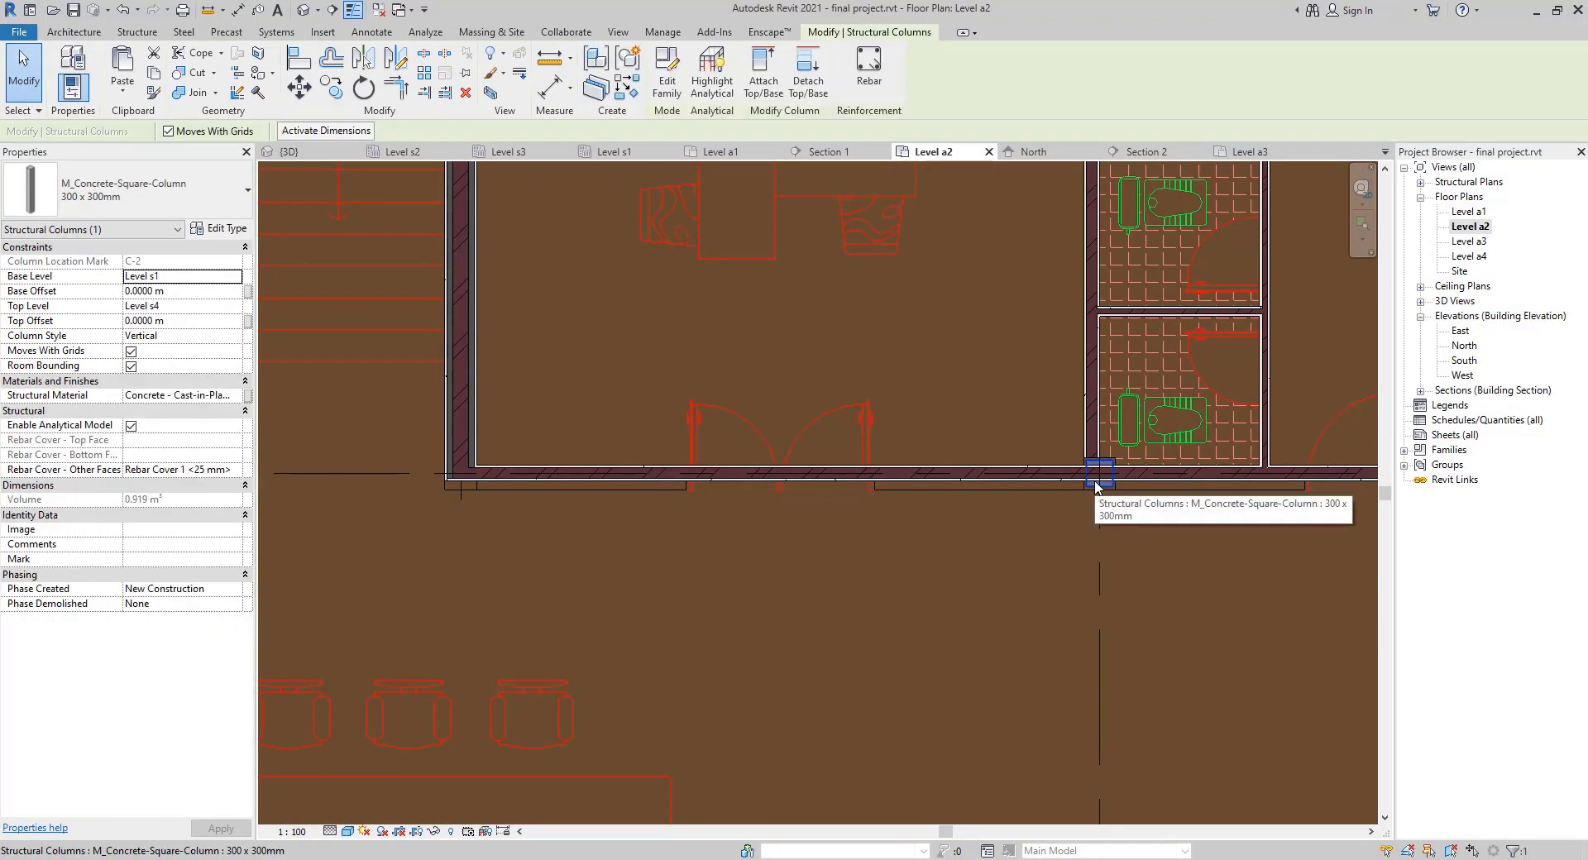
key("c")
key("o")
left_click(1099, 480)
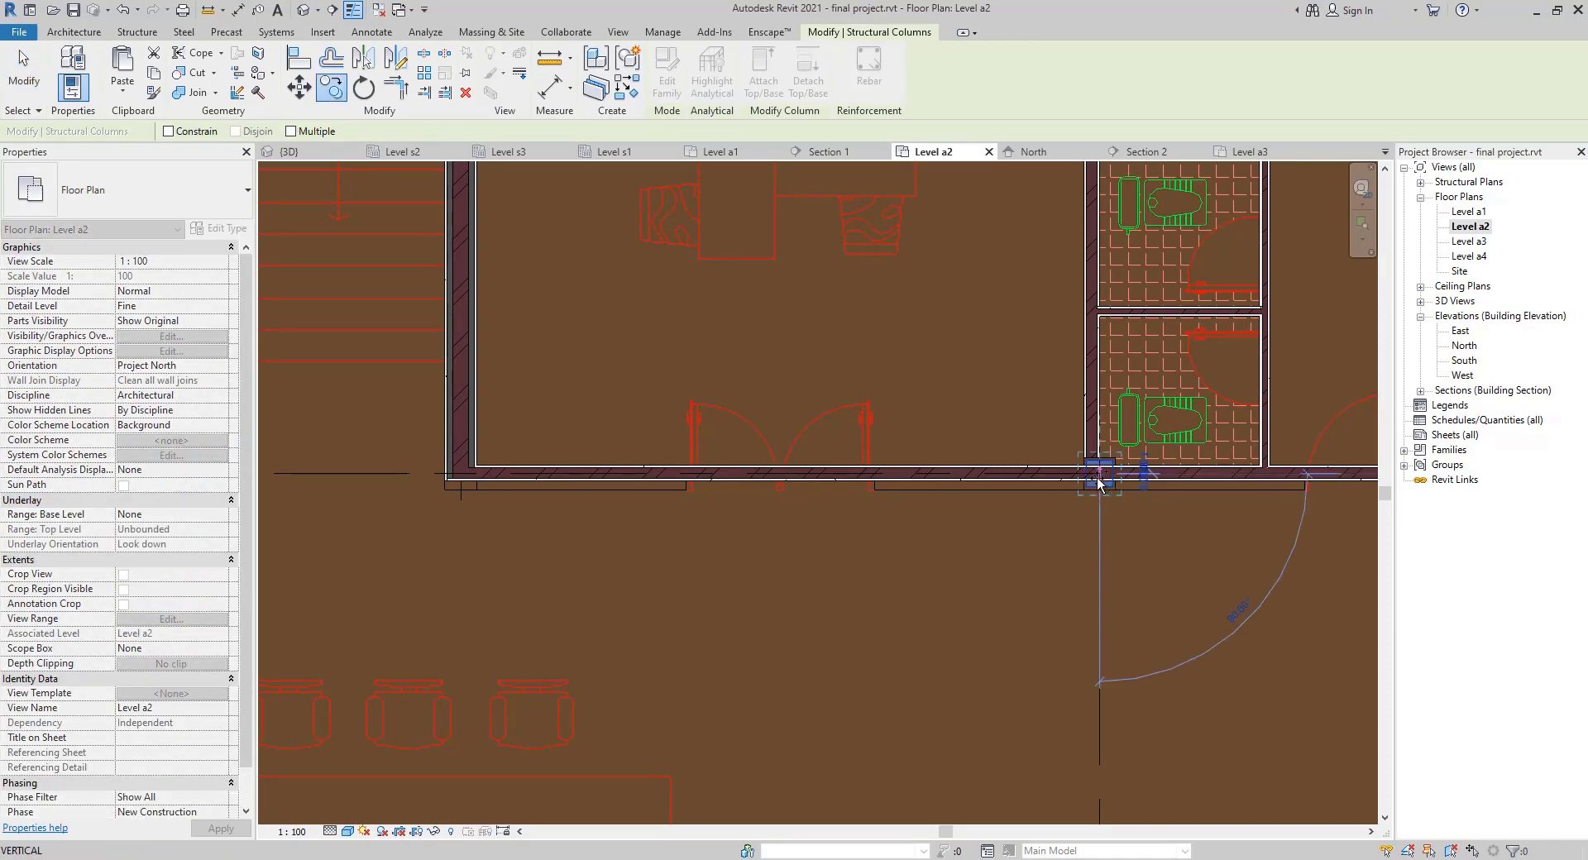
left_click(490, 489)
Examine the copied column's position in the stair wall corner and its level constraints
scroll(463, 472, "up", 6)
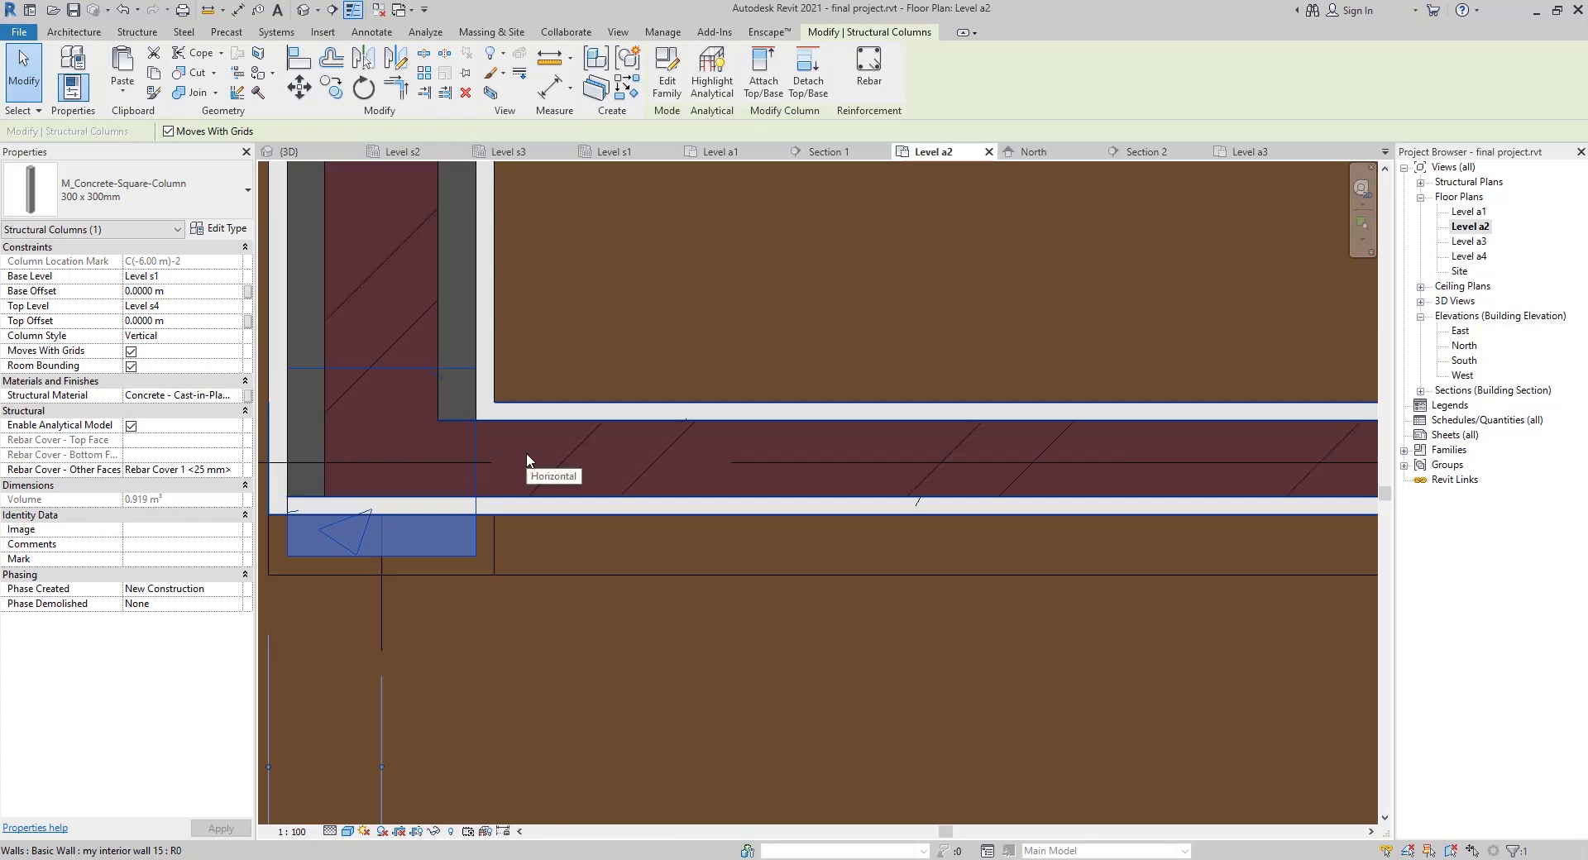
scroll(509, 454, "down", 3)
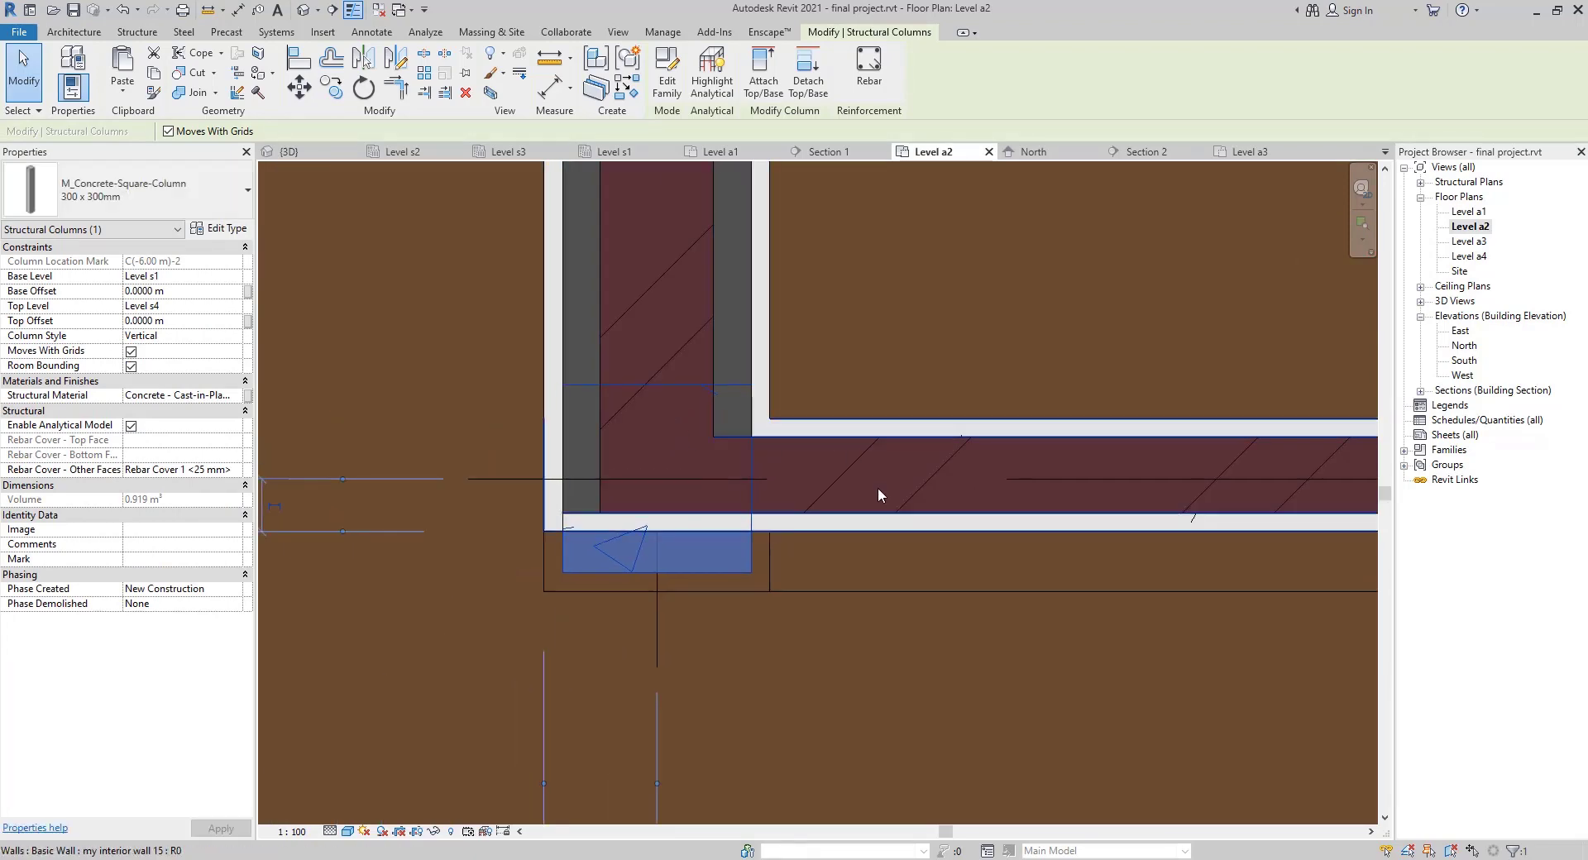
middle_click_drag(1054, 533, 900, 499)
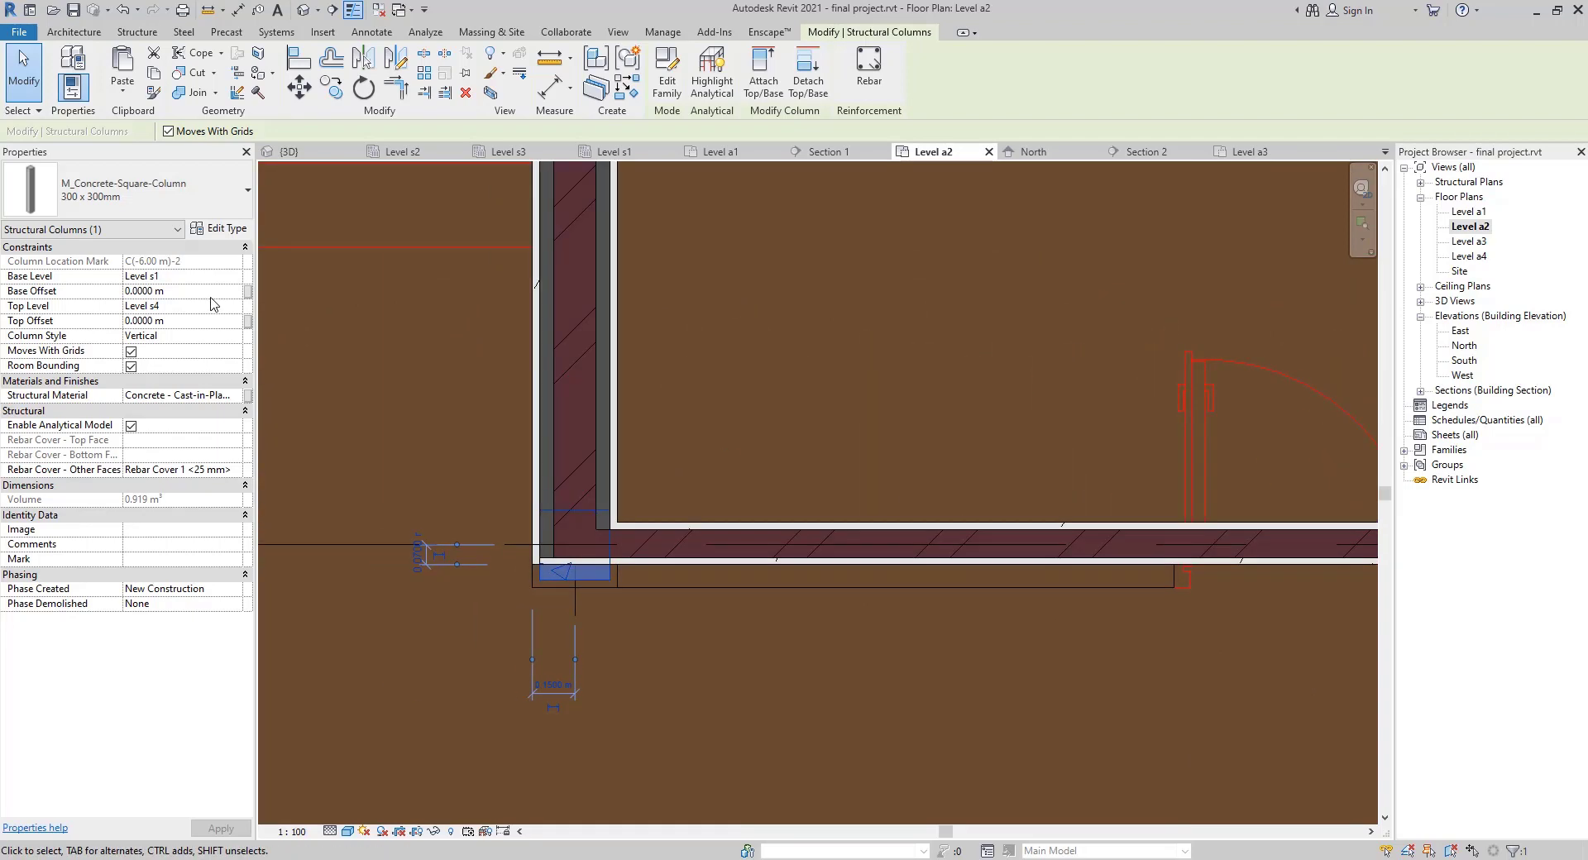
left_click(647, 619)
scroll(647, 619, "down", 4)
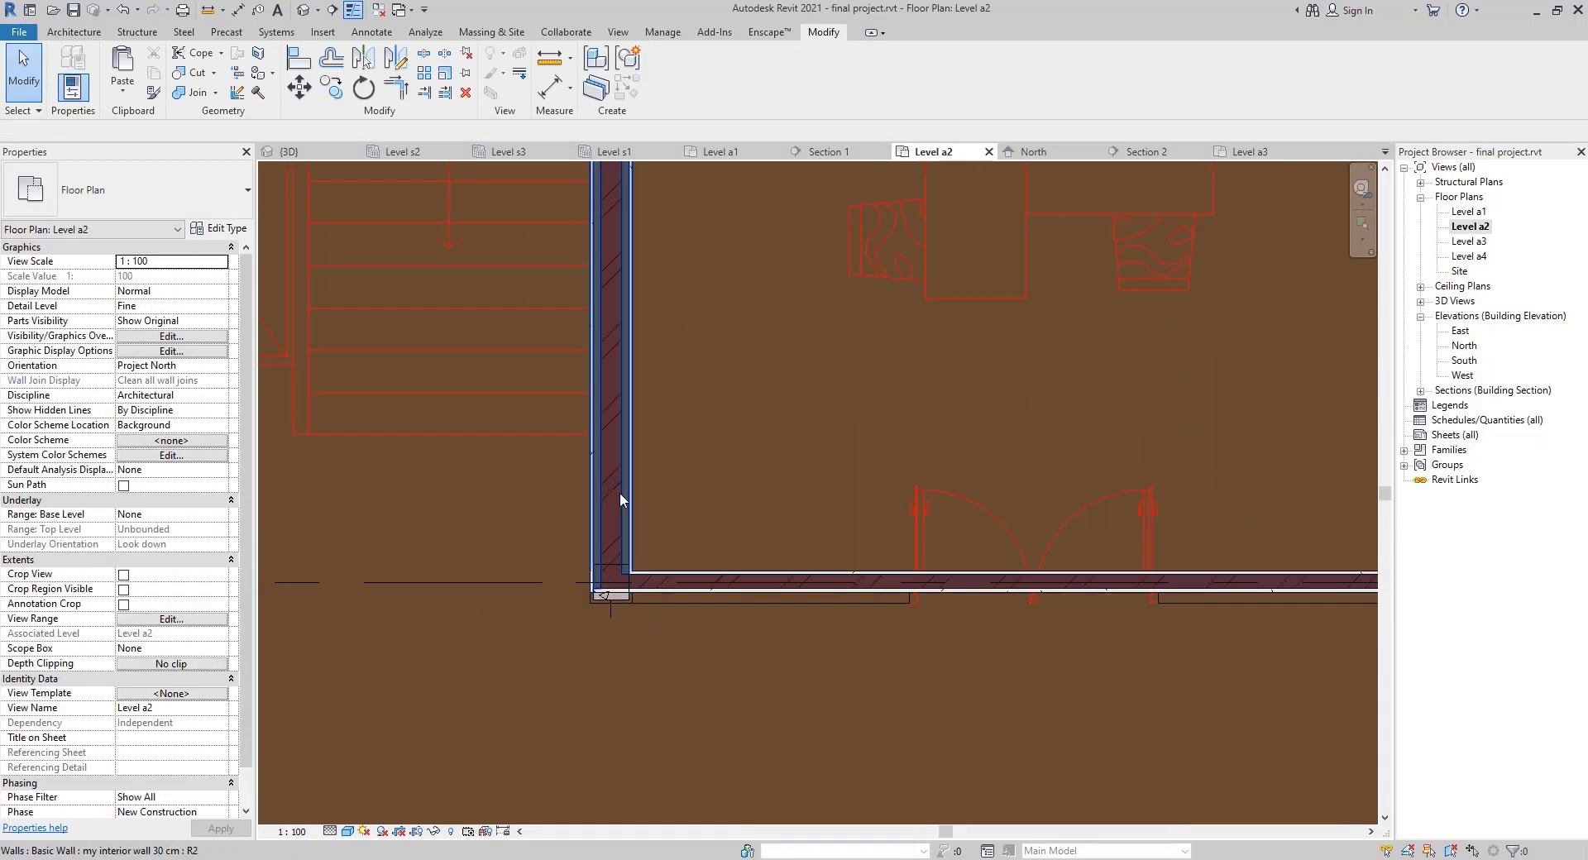
scroll(669, 599, "down", 2)
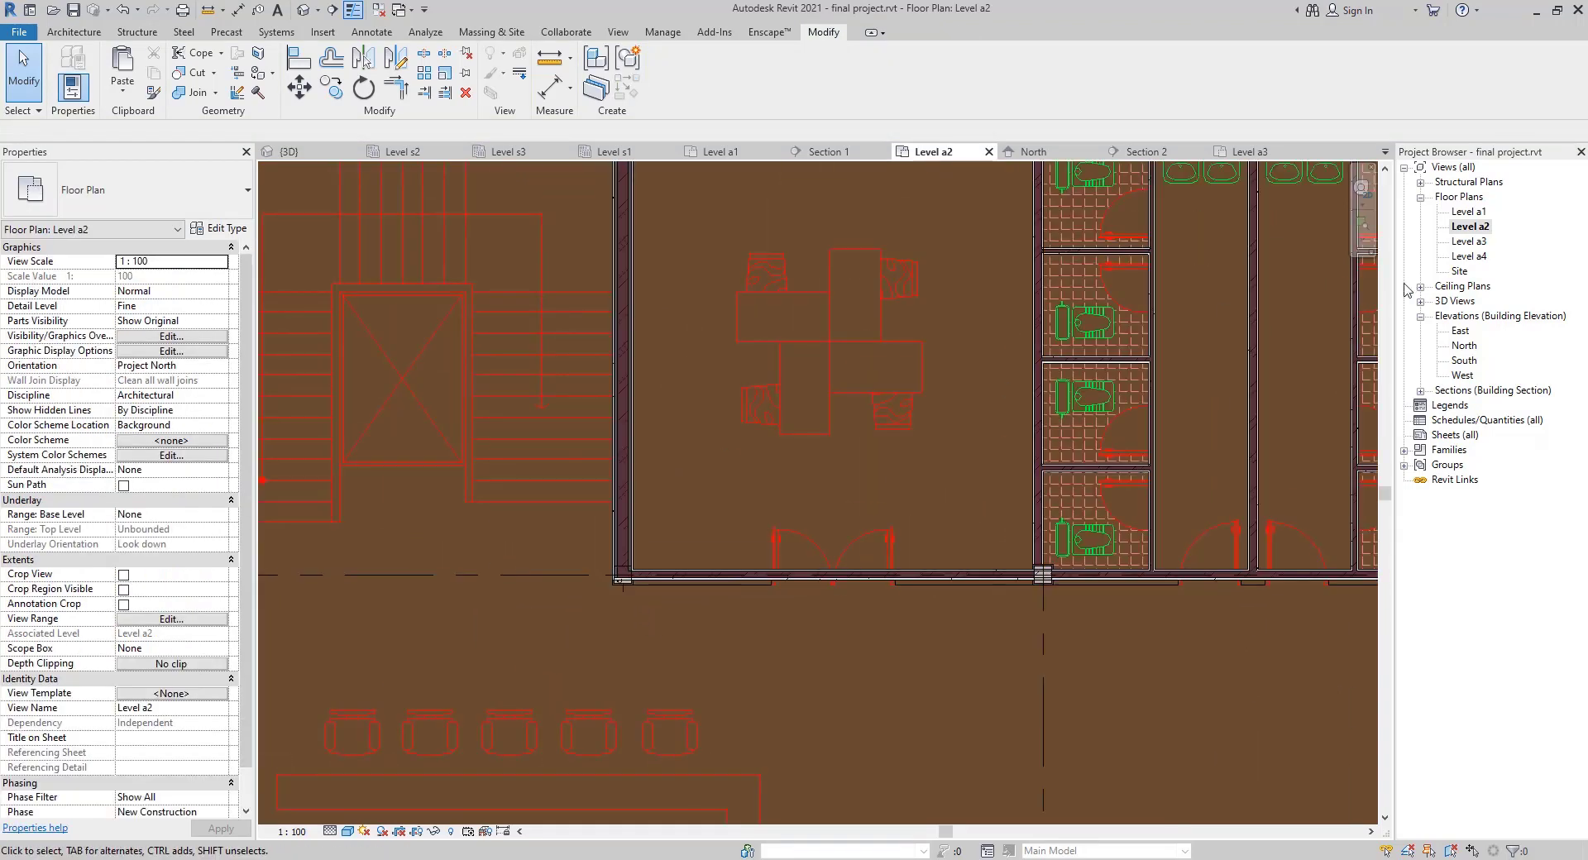
In the Level a3 floor plan, extend the lower end of the 30 cm stair wall past grid 2 over the new column, to 6.45 m long
double_click(1469, 241)
scroll(579, 506, "up", 6)
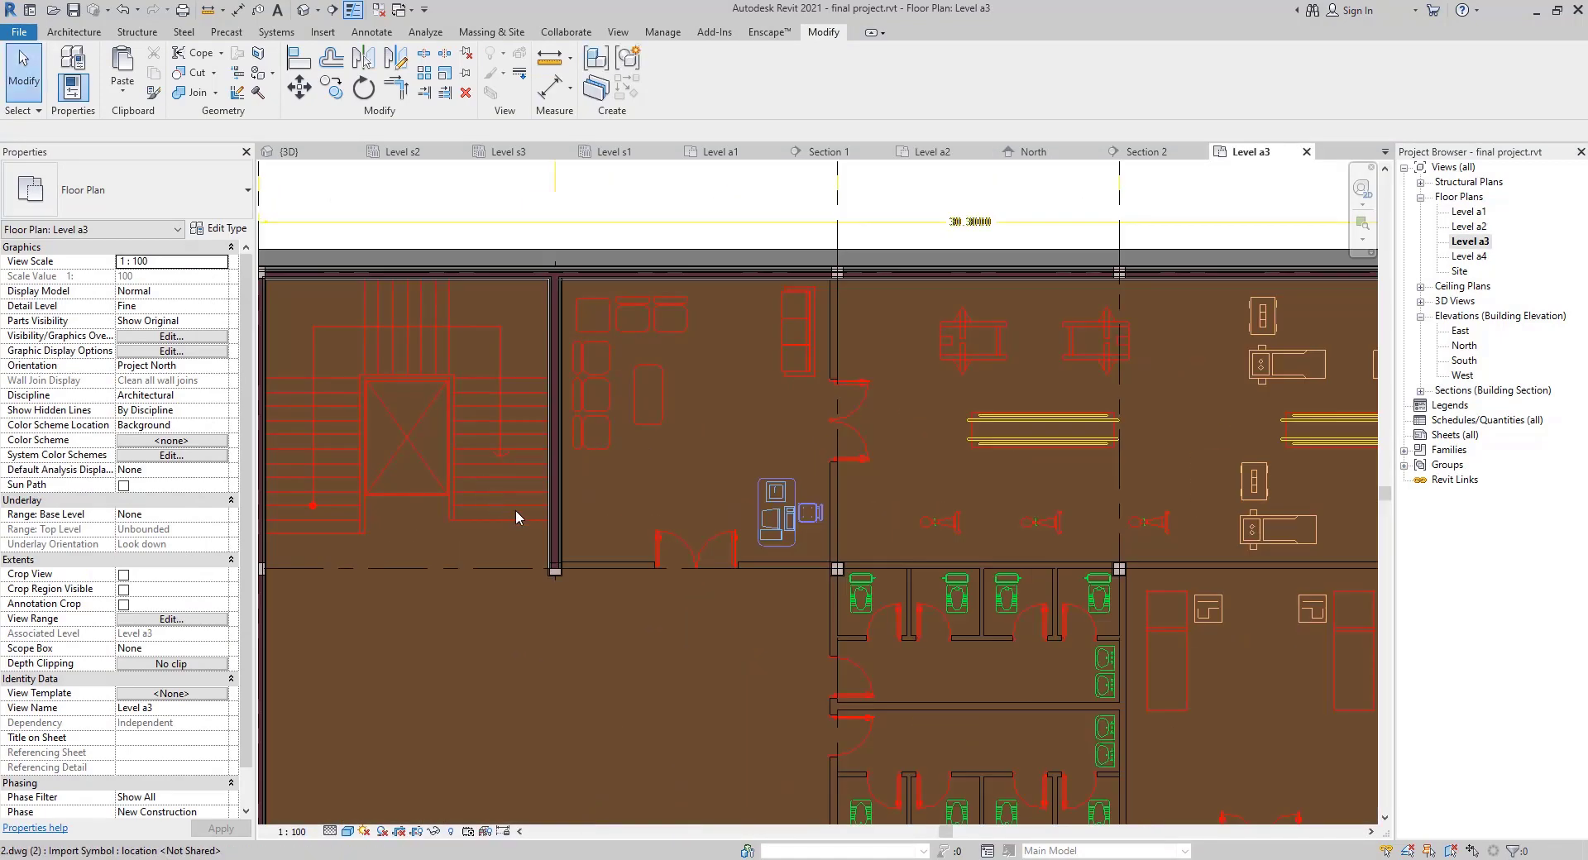
scroll(515, 510, "up", 5)
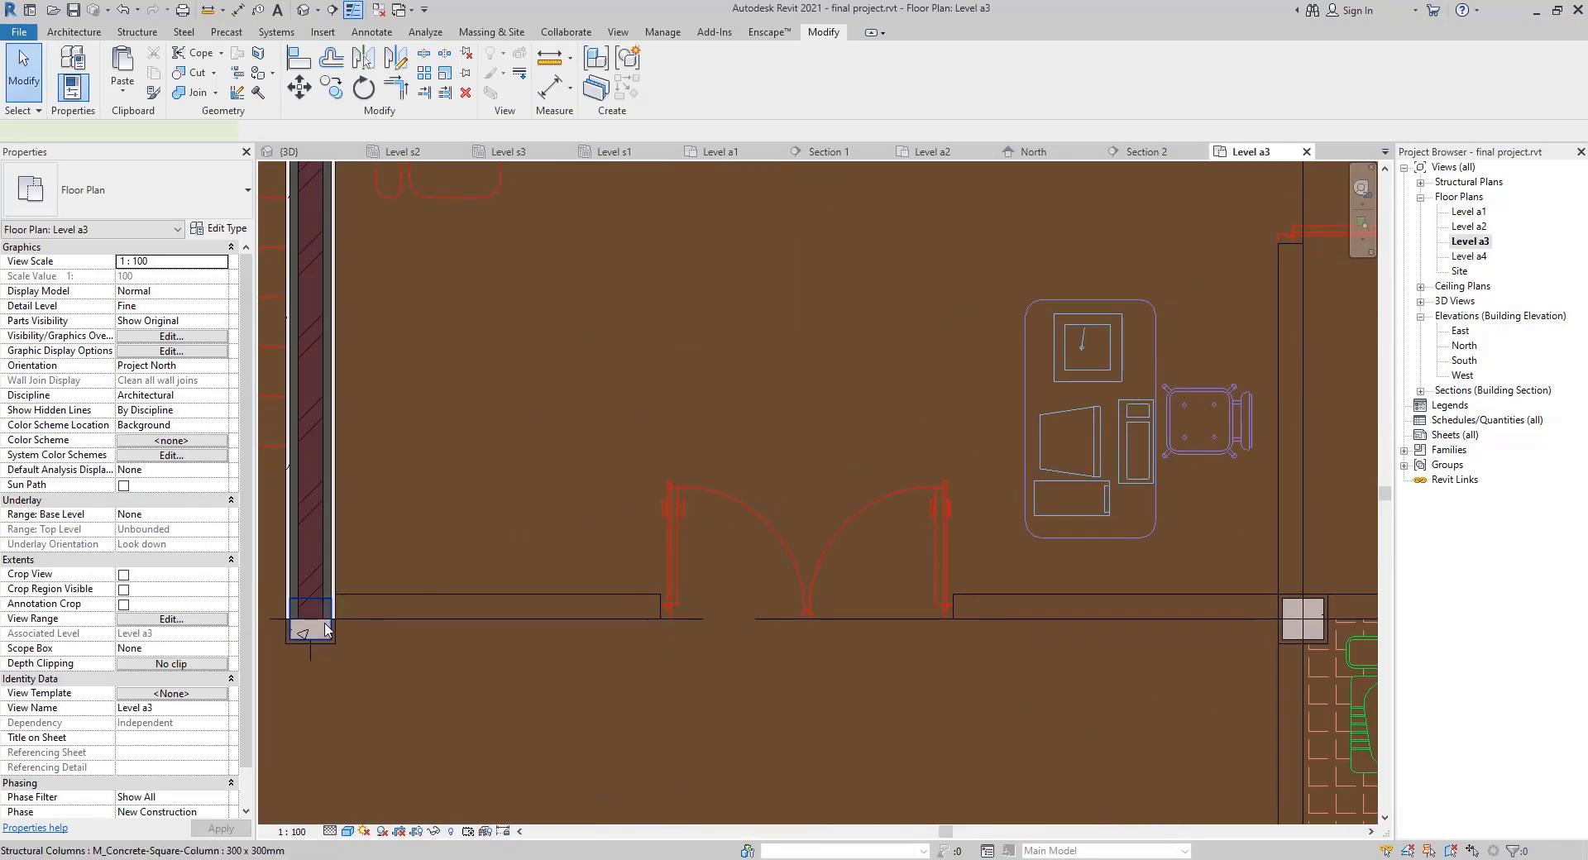
scroll(325, 628, "up", 2)
left_click(344, 621)
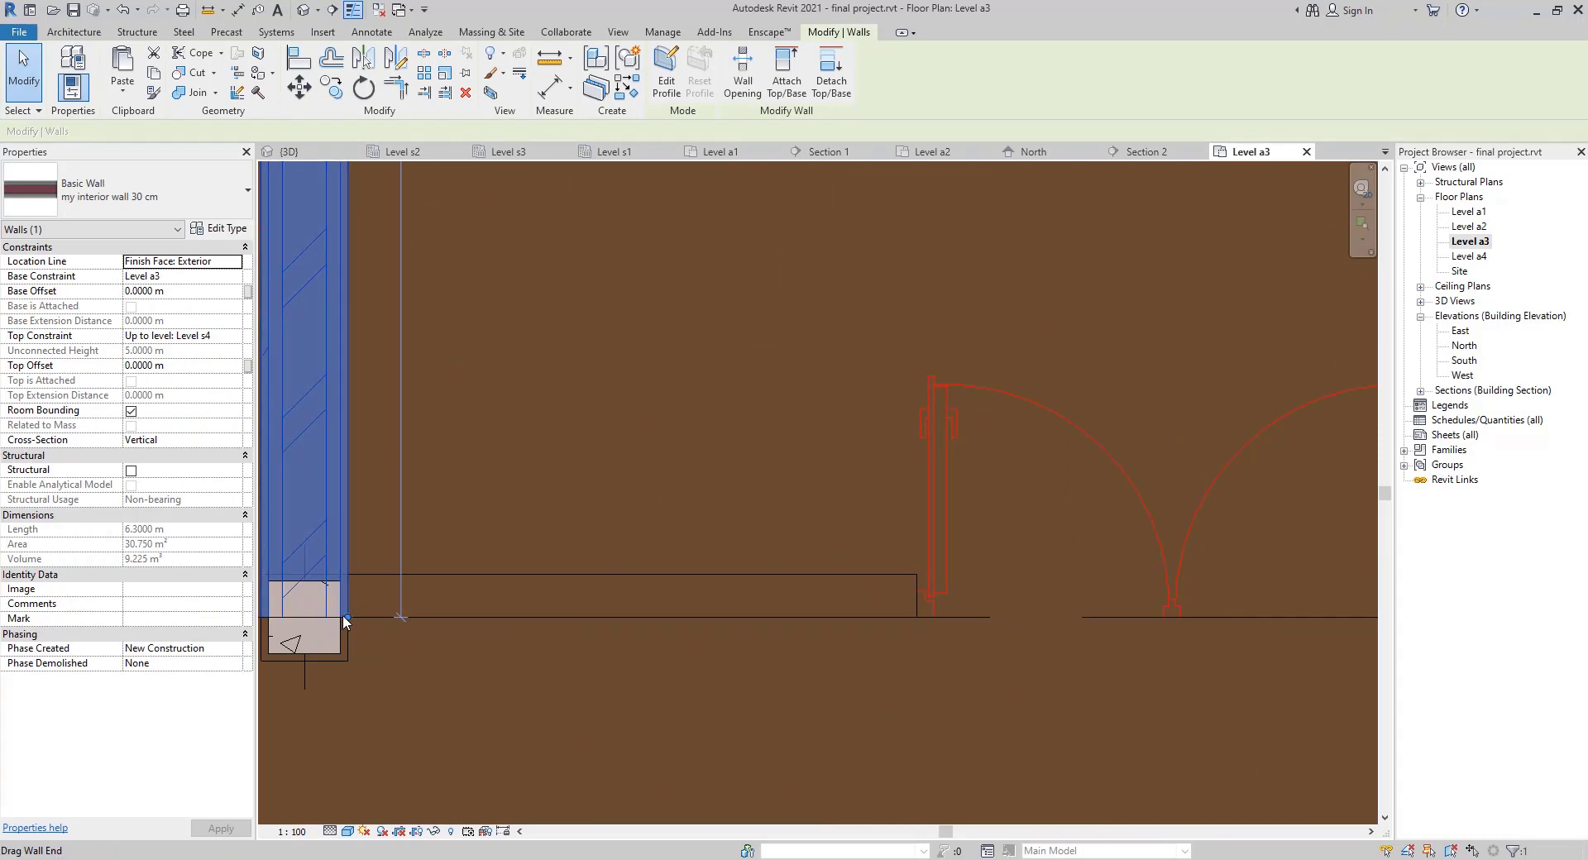
left_click_drag(347, 618, 344, 652)
scroll(385, 649, "down", 5)
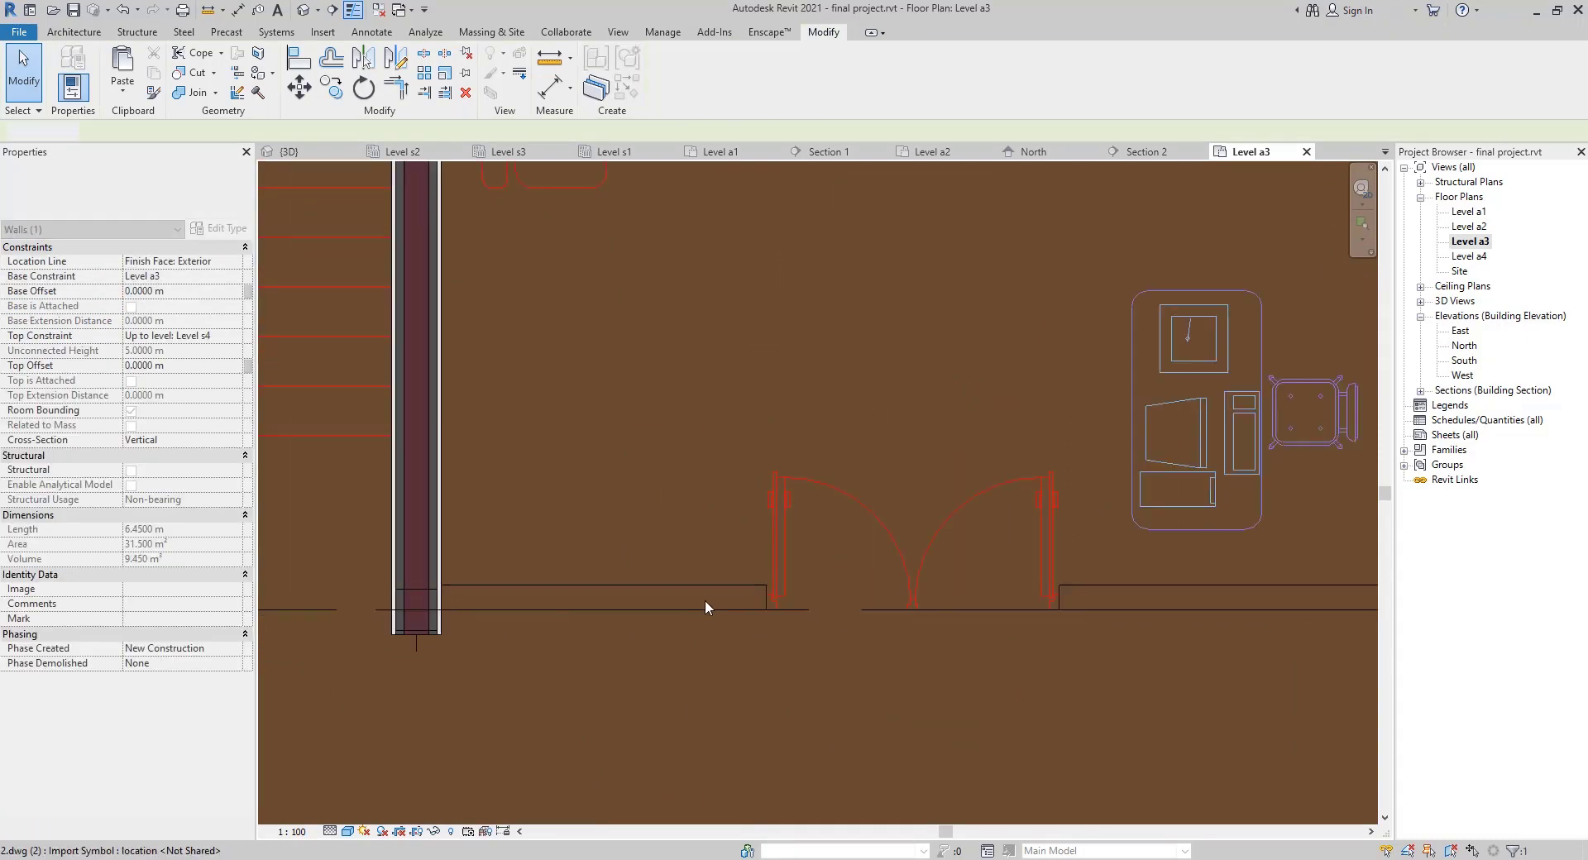
Draw a horizontal wall of type my interior wall 15 along grid 2, from the stair wall to the exterior wall at the far end
key("a")
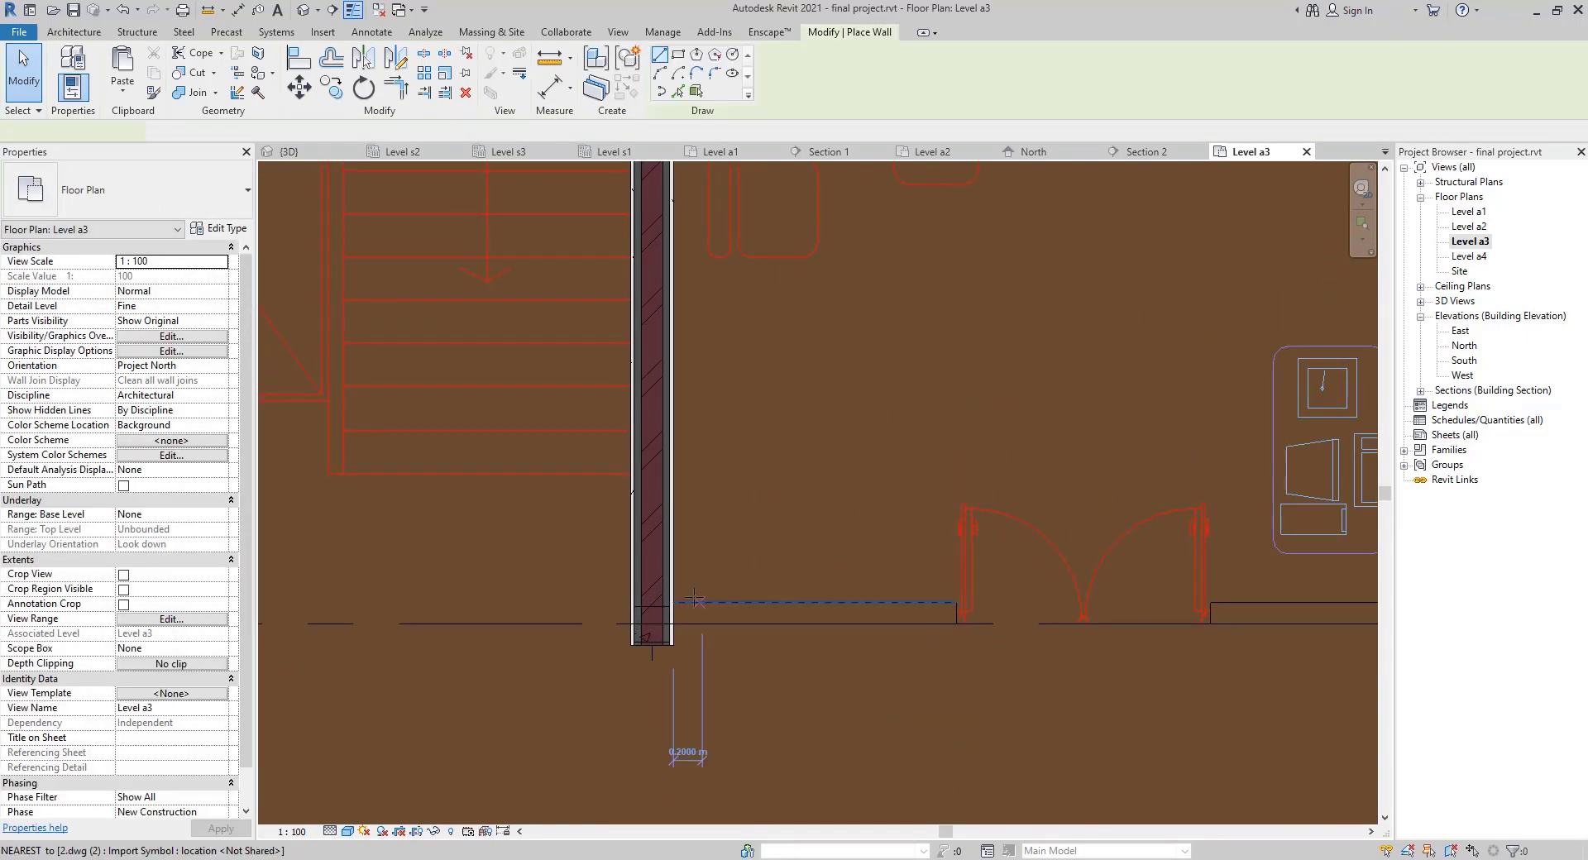
scroll(910, 662, "down", 4)
scroll(943, 666, "down", 4)
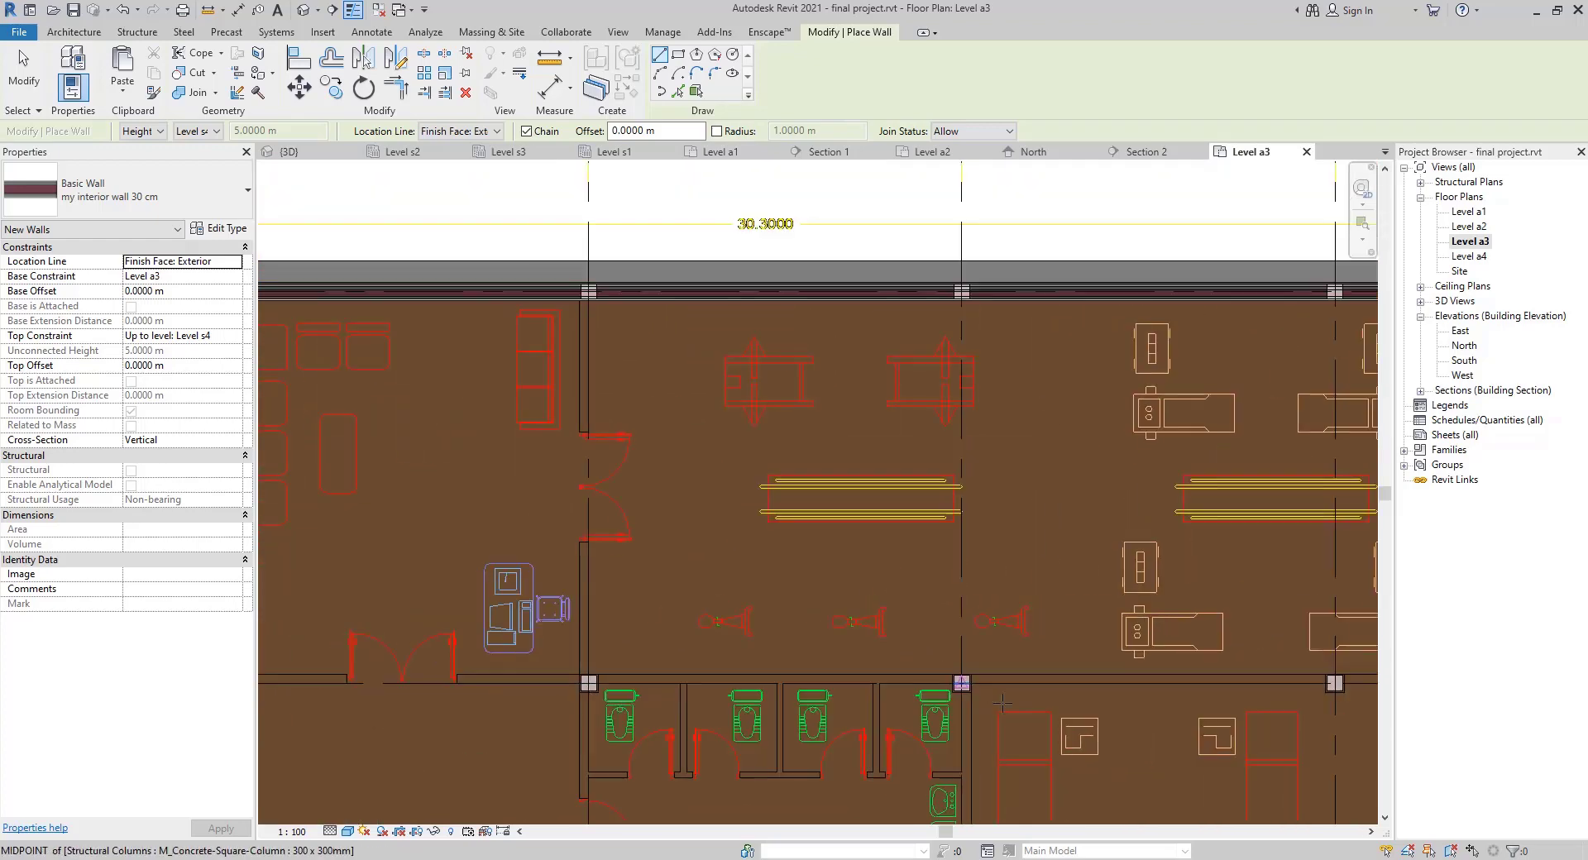
middle_click_drag(947, 666, 1171, 602)
left_click(165, 182)
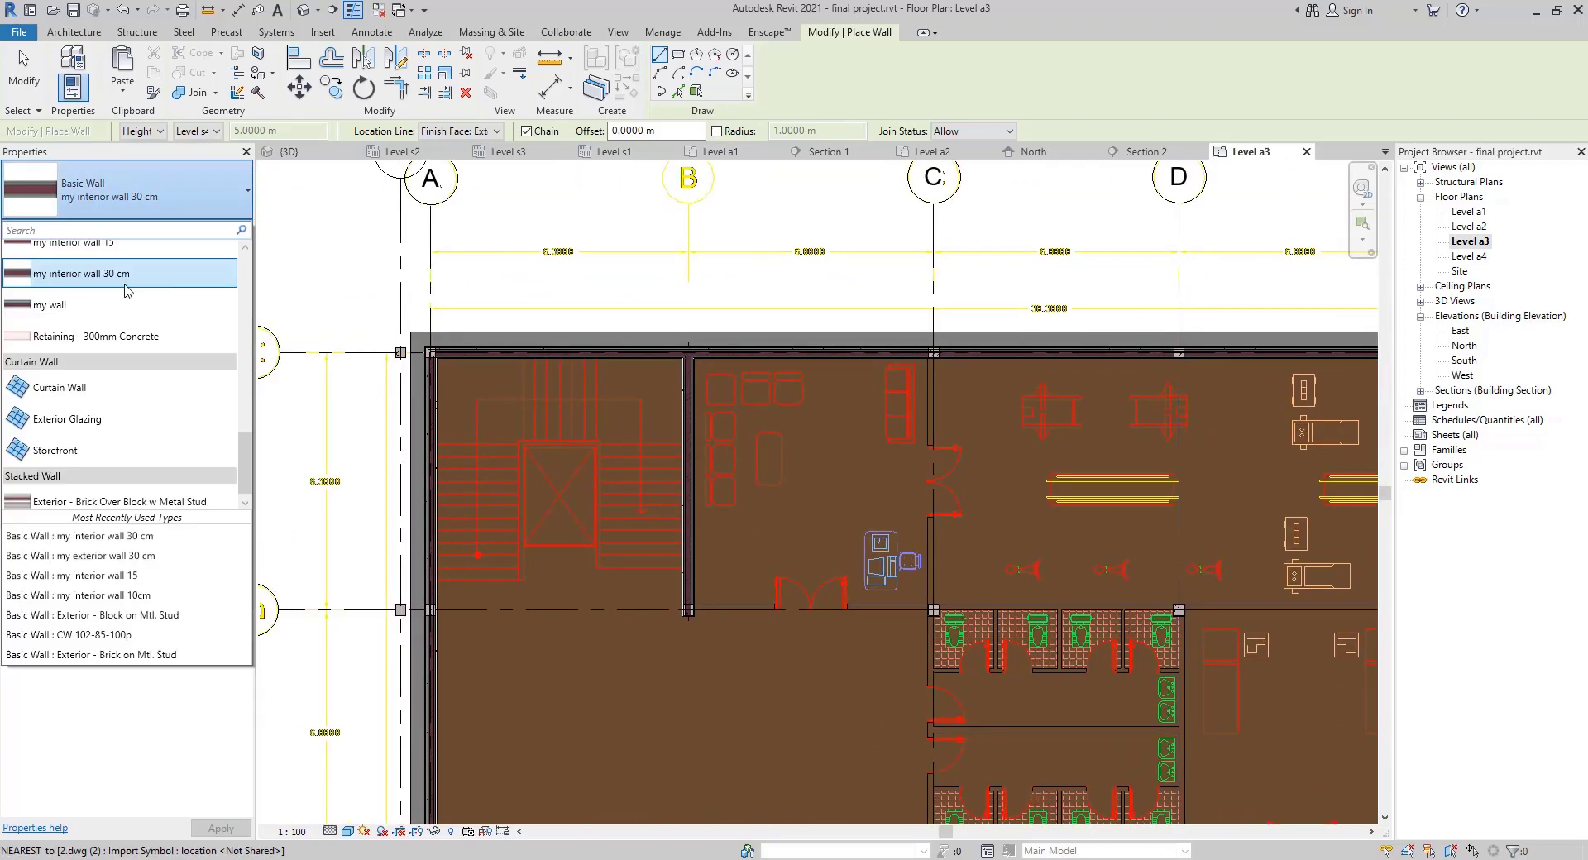
left_click(97, 248)
scroll(732, 629, "up", 6)
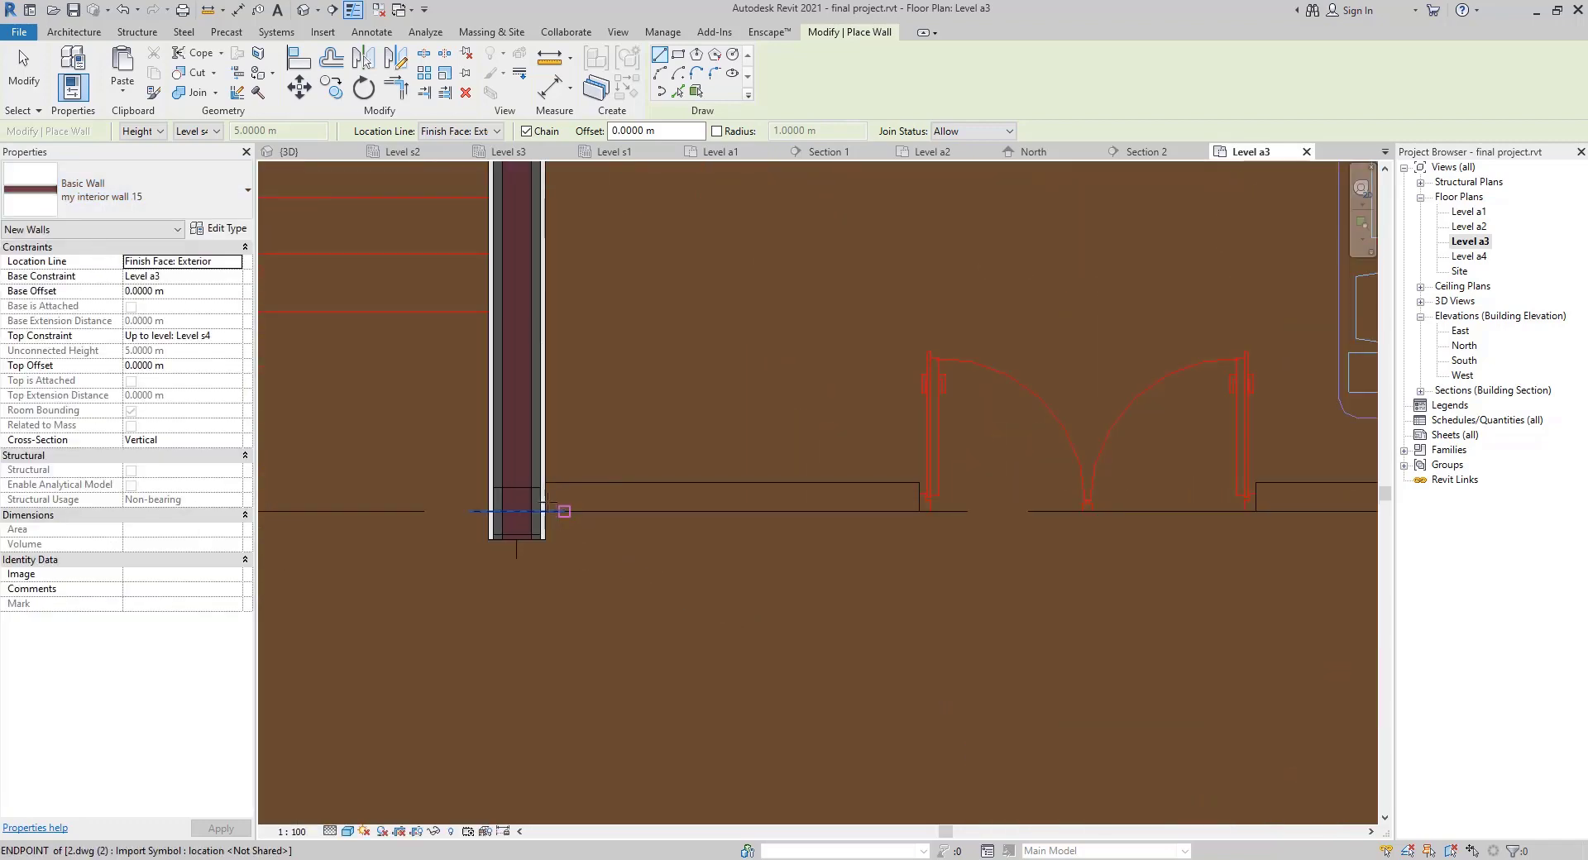
left_click(544, 482)
scroll(546, 486, "up", 3)
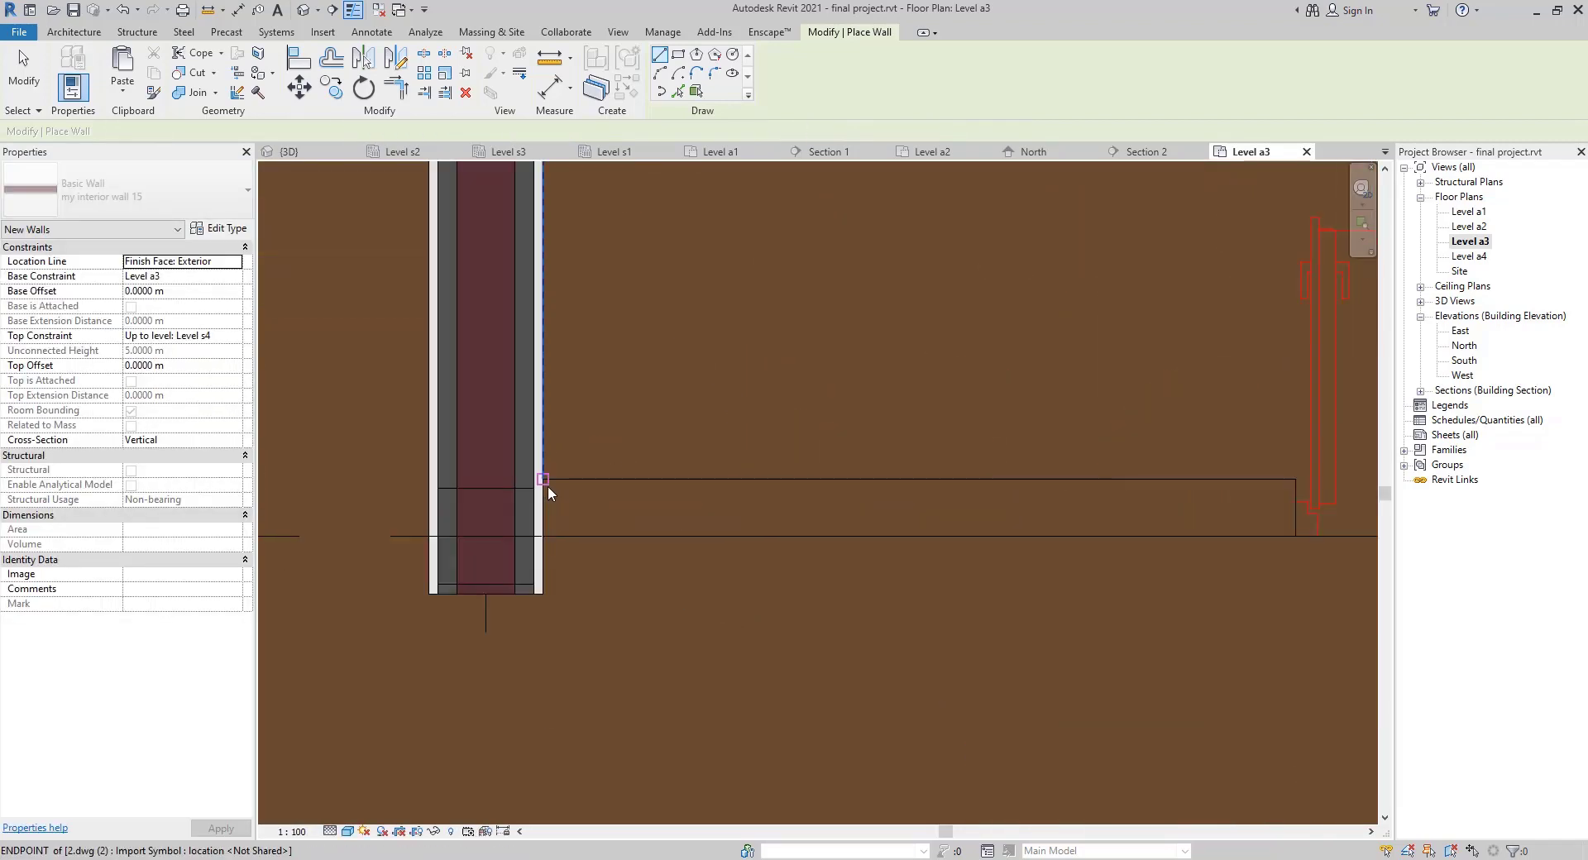
middle_click_drag(944, 518, 337, 553)
scroll(338, 549, "down", 2)
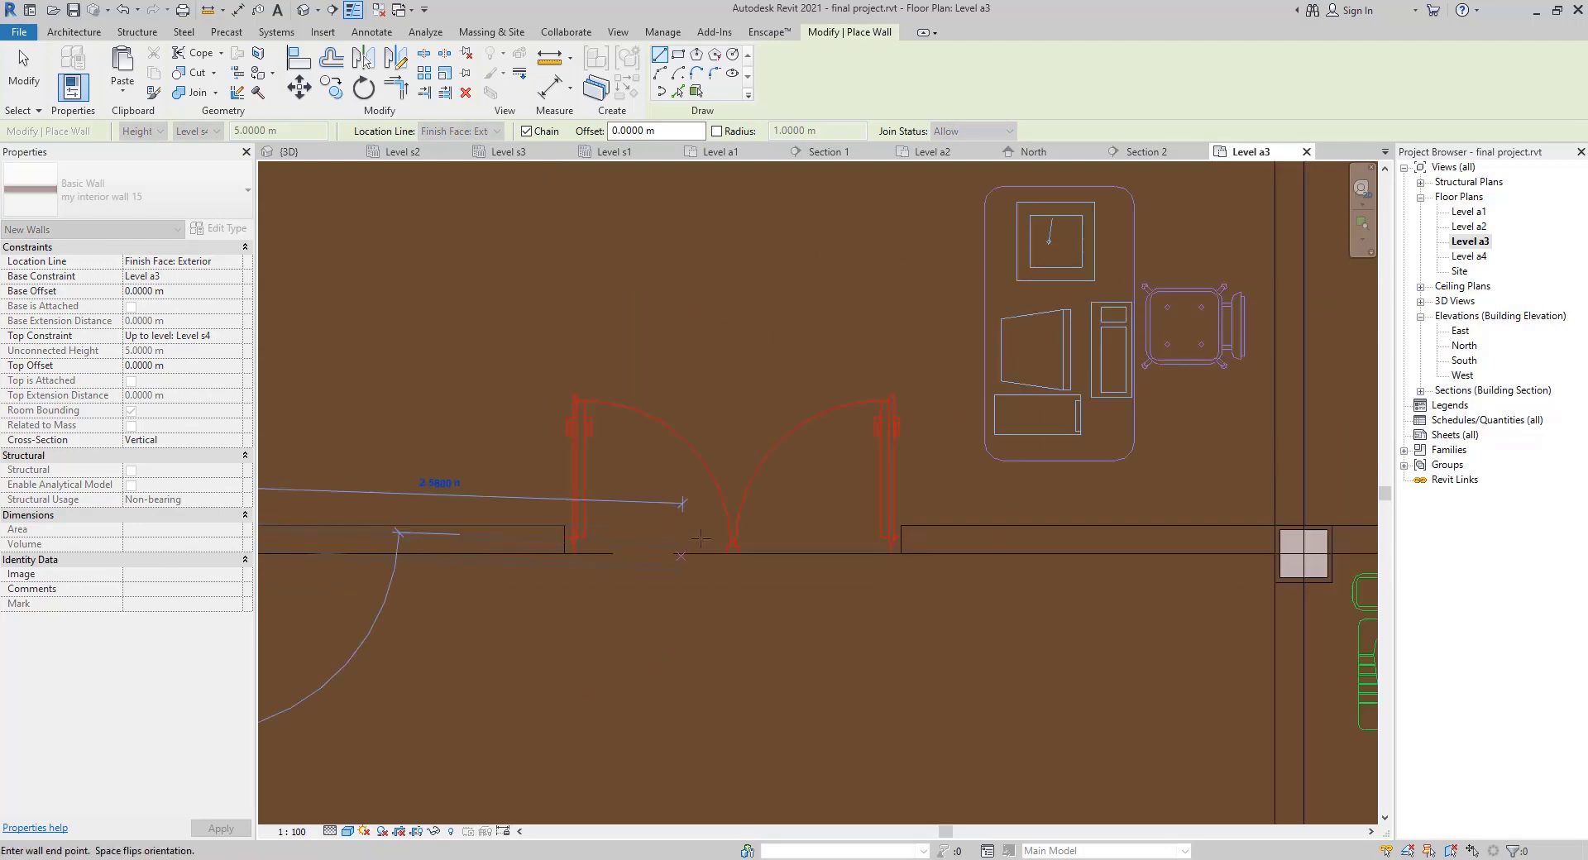
middle_click_drag(1130, 536, 498, 532)
scroll(931, 541, "down", 2)
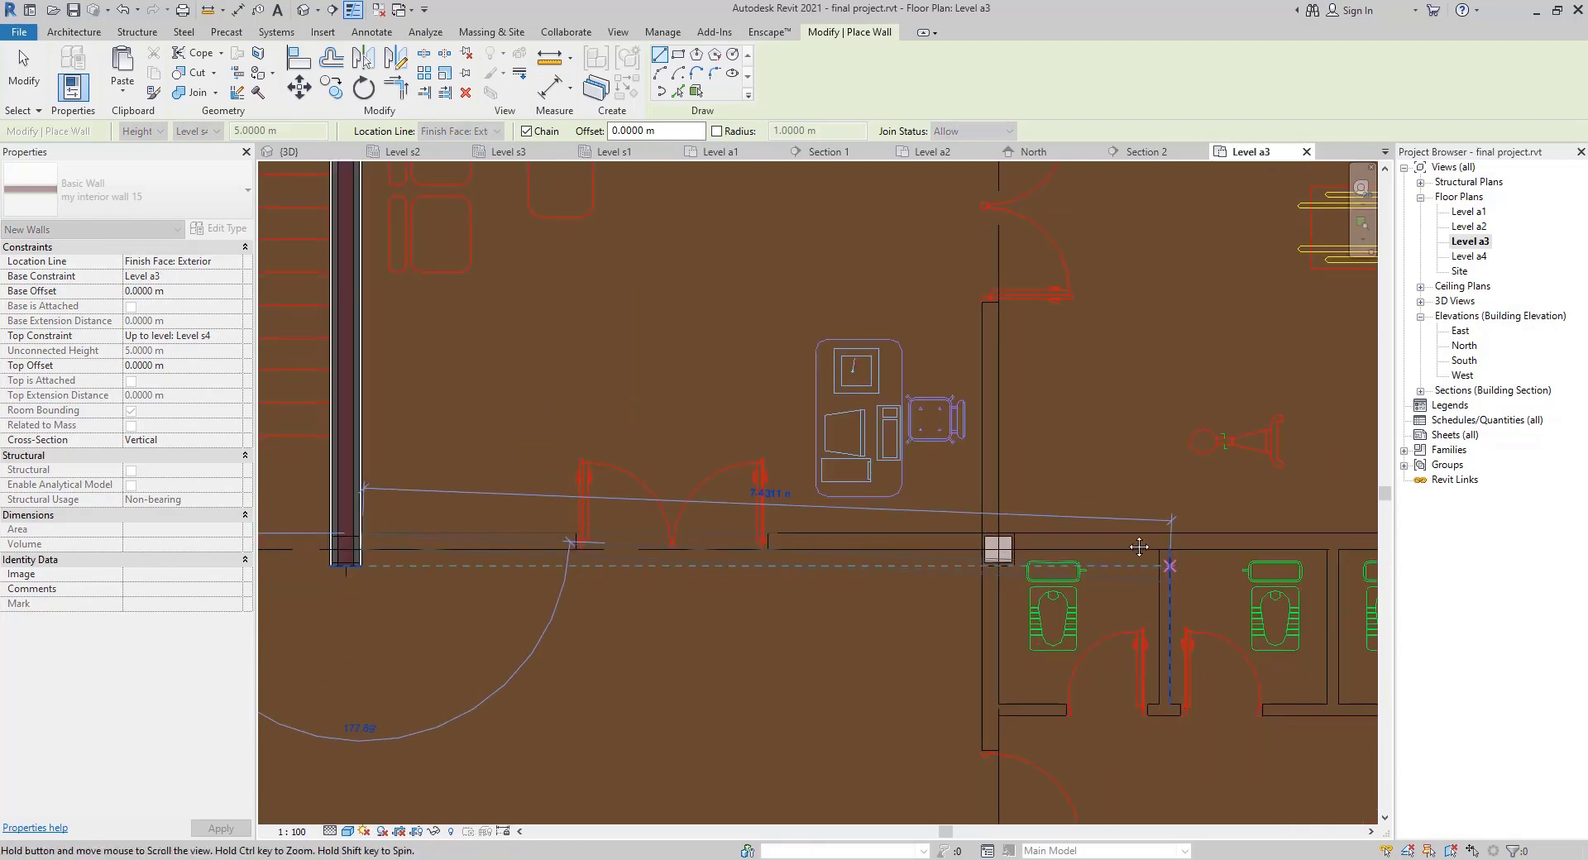
middle_click_drag(1139, 549, 404, 602)
middle_click_drag(999, 571, 420, 582)
scroll(928, 639, "down", 3)
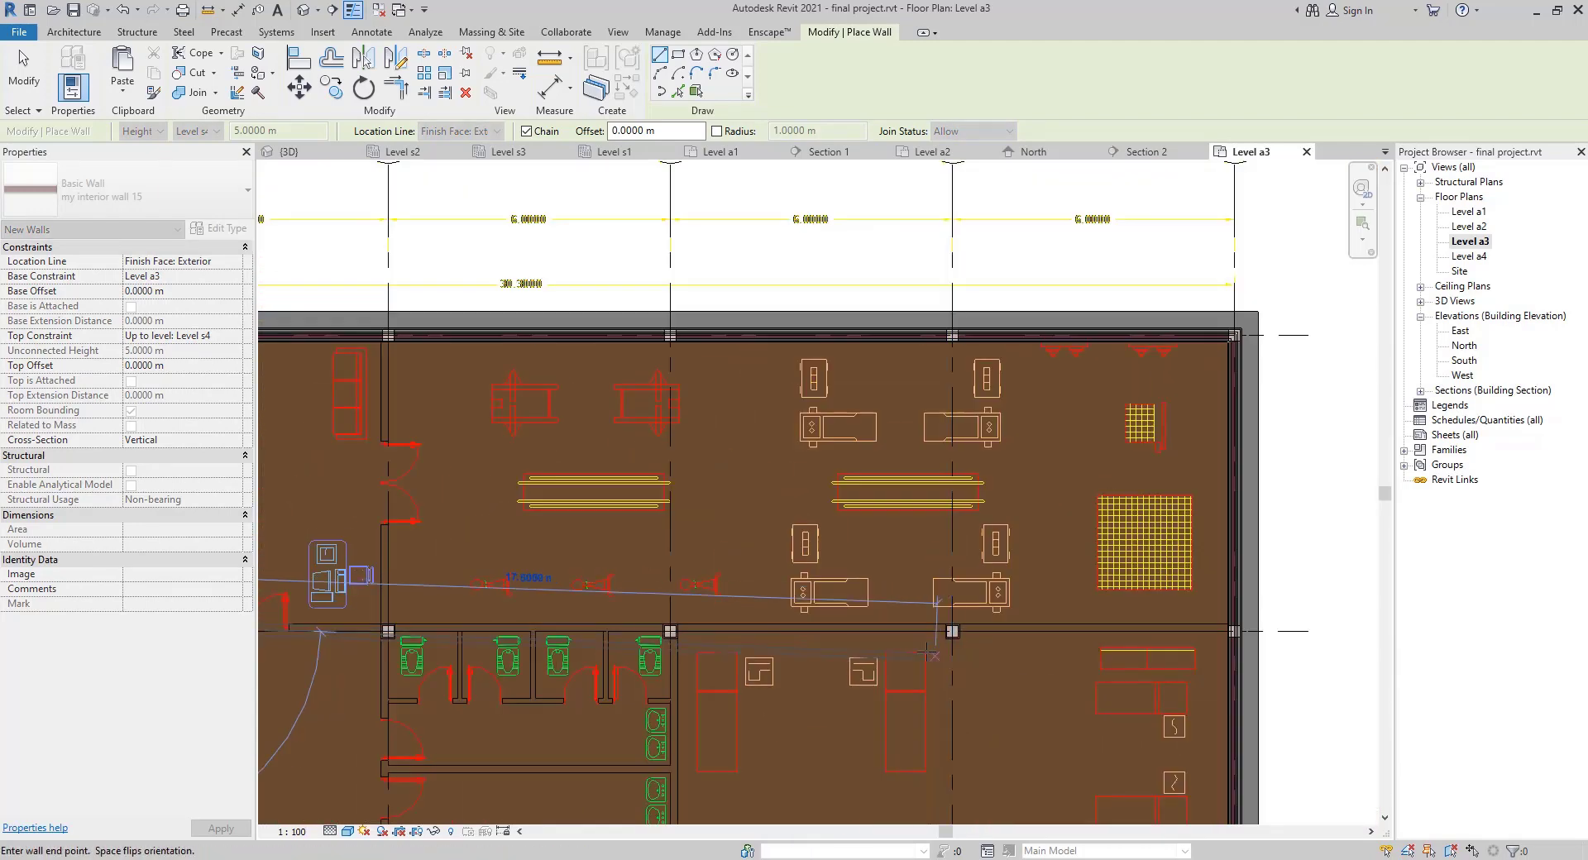
scroll(1231, 625, "up", 1)
scroll(1241, 631, "up", 2)
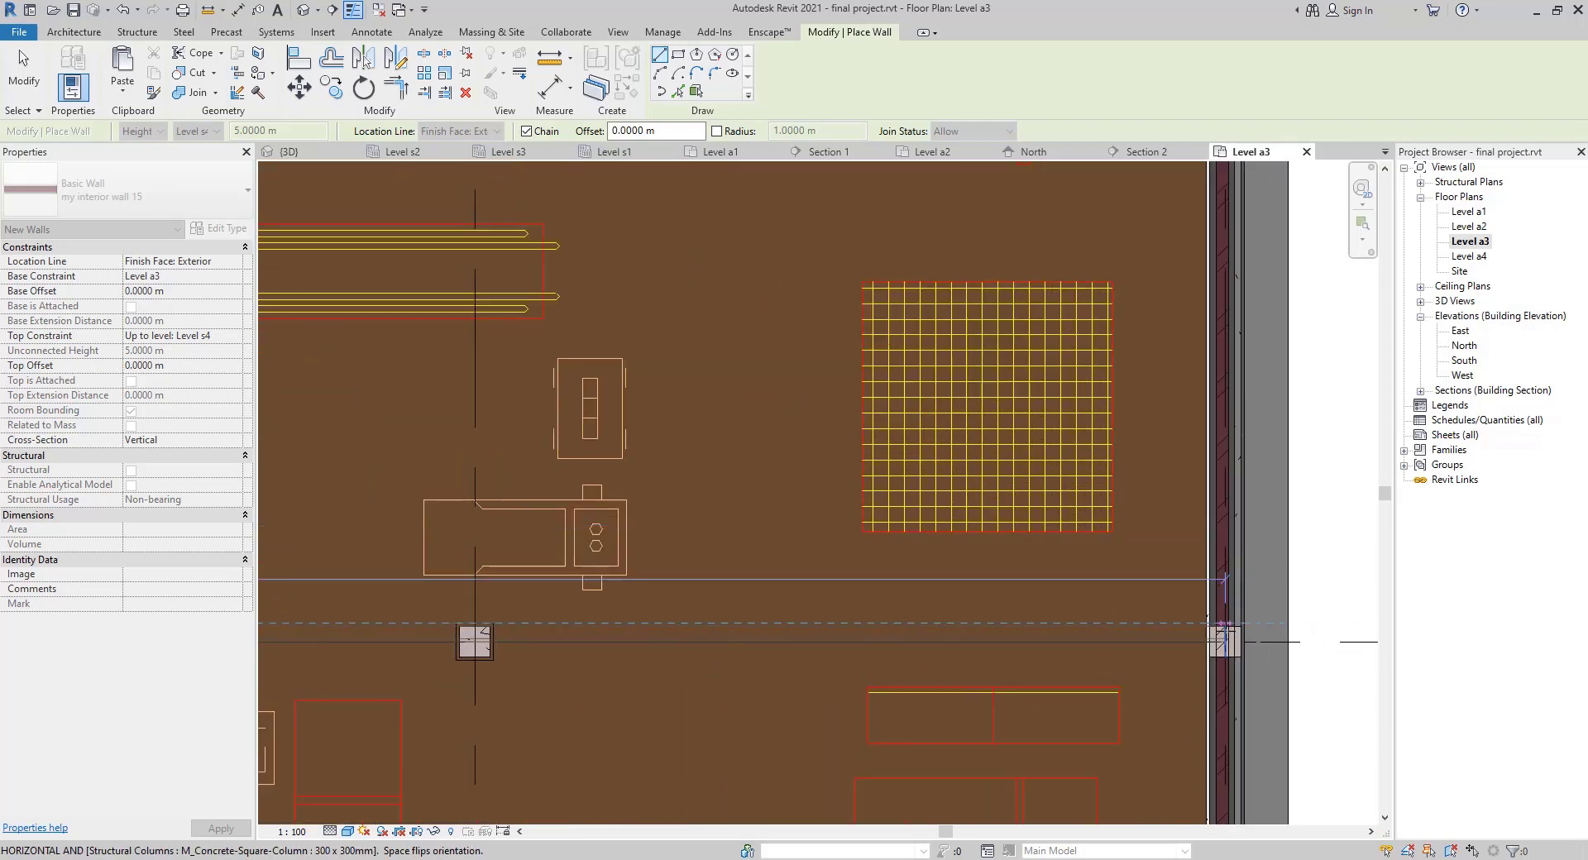
left_click(1225, 624)
key("Escape")
scroll(799, 676, "down", 2)
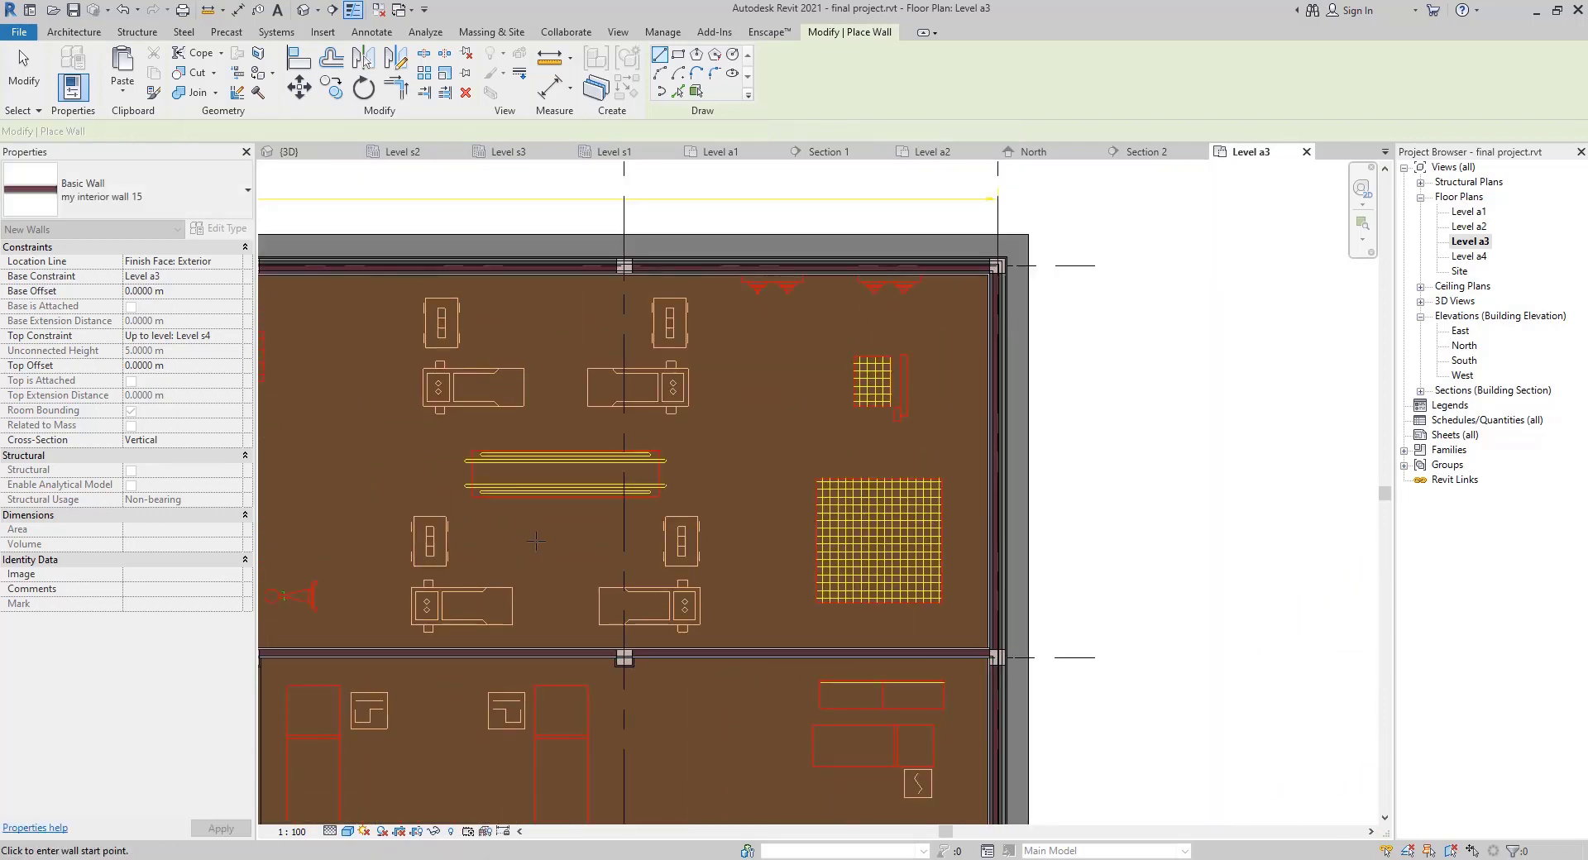
Create a my interior wall 15 wall along grid C by picking the grid line
middle_click_drag(544, 552, 1294, 560)
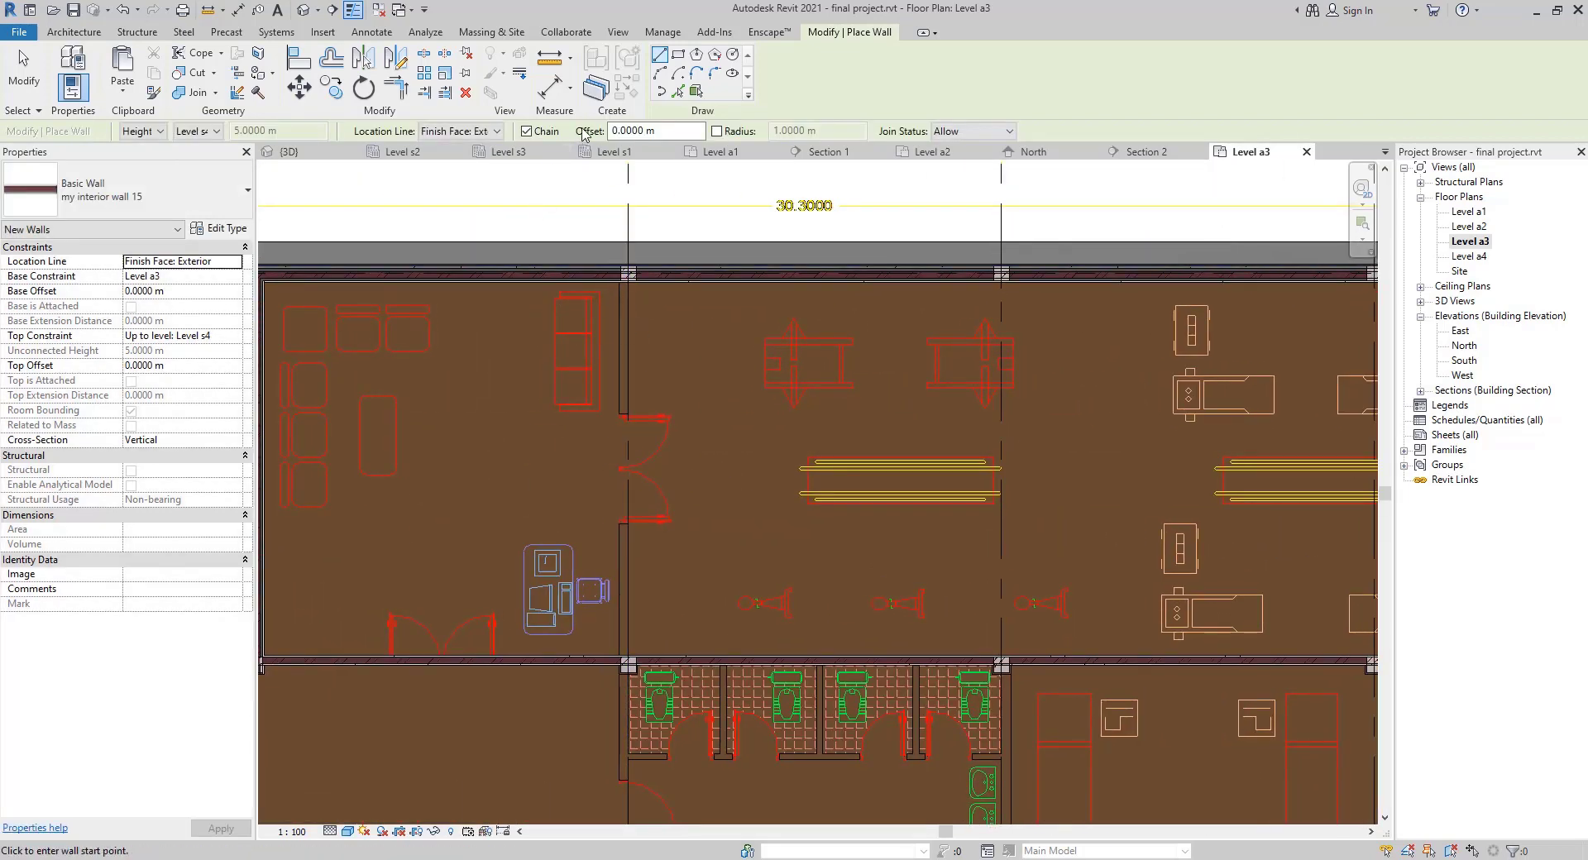
left_click(677, 91)
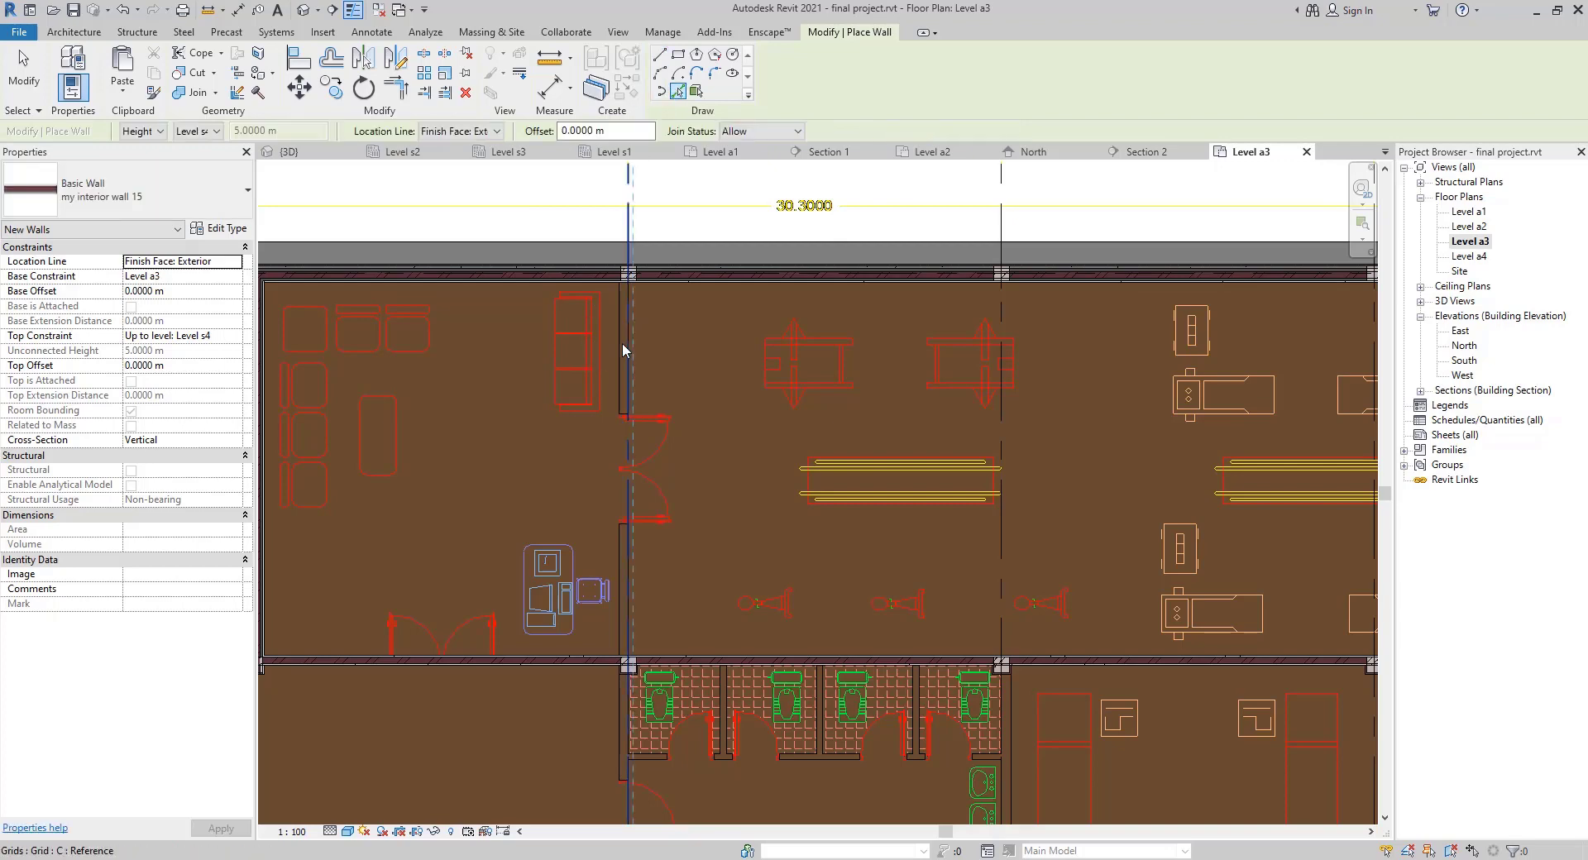
scroll(625, 347, "up", 3)
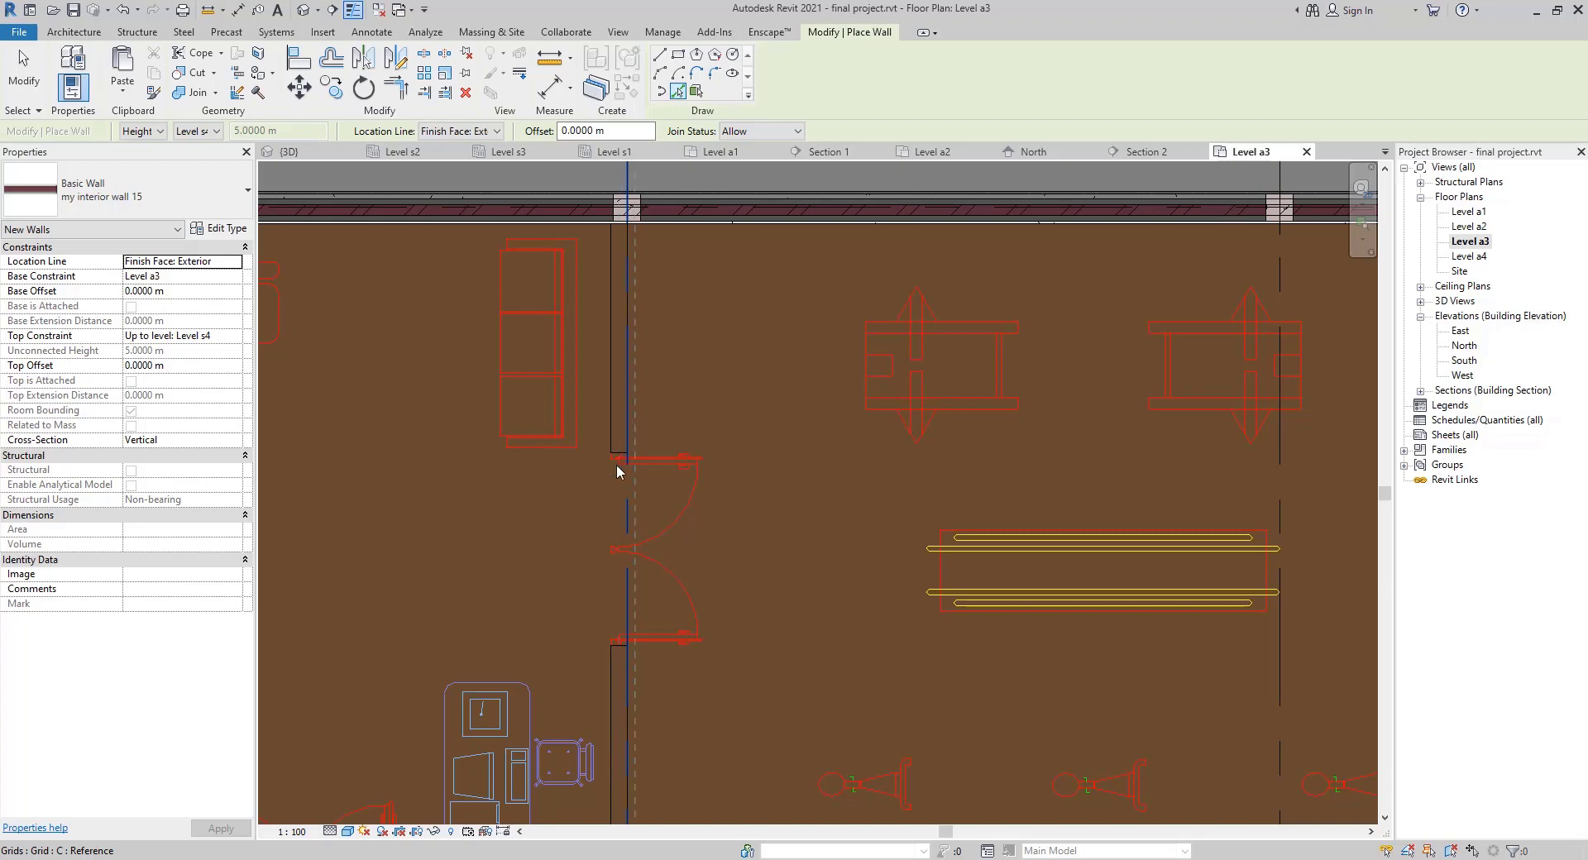
left_click(628, 659)
key("Escape")
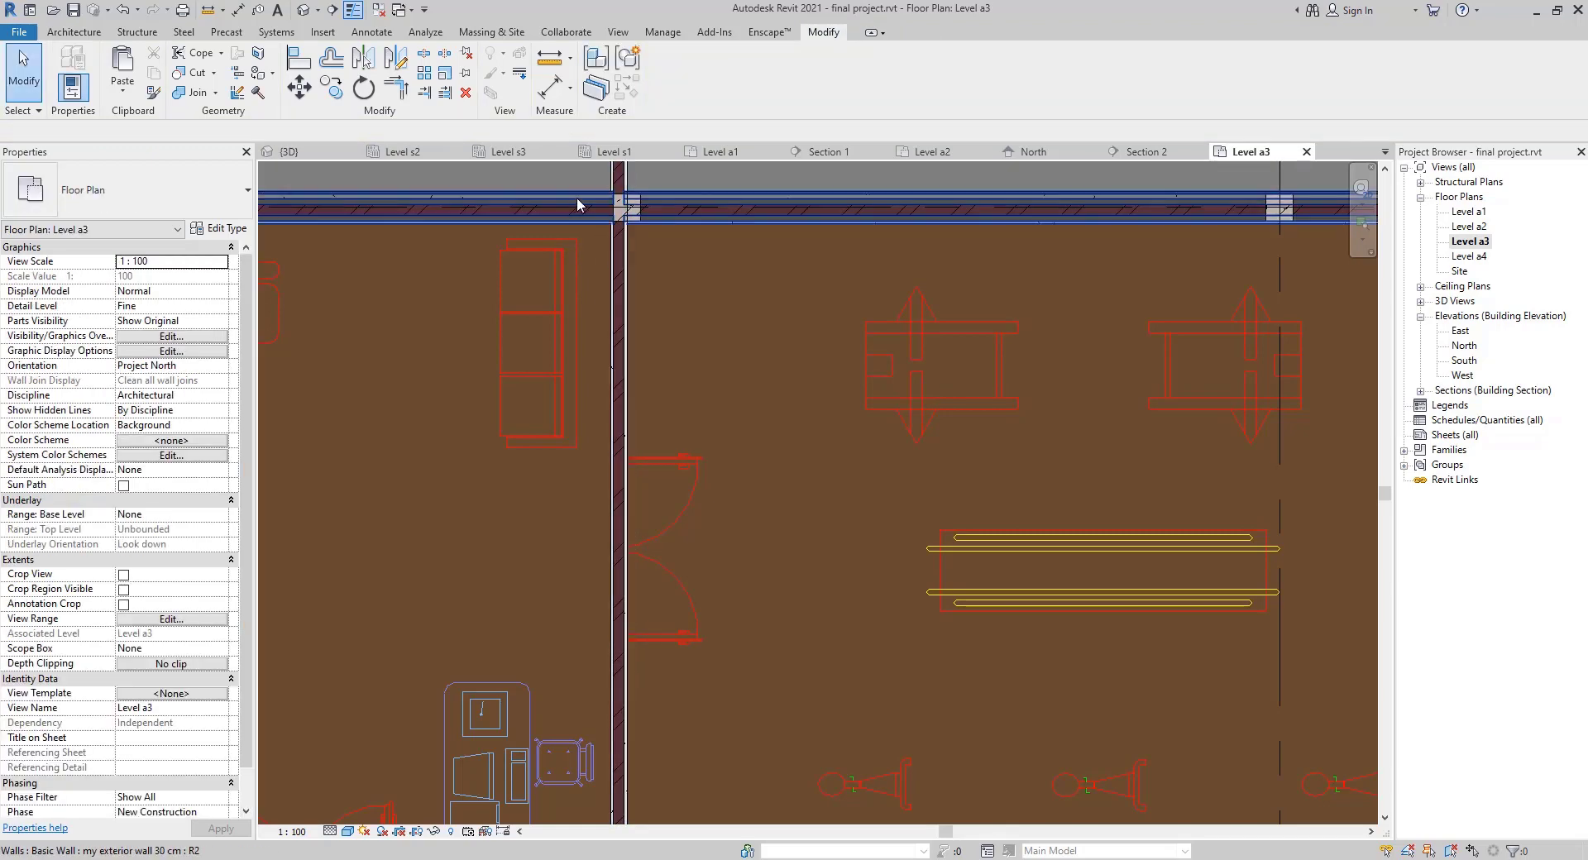
Trim the upper end of the grid C wall to the inner face of the upper exterior wall
middle_click_drag(644, 441, 636, 730)
scroll(636, 730, "down", 1)
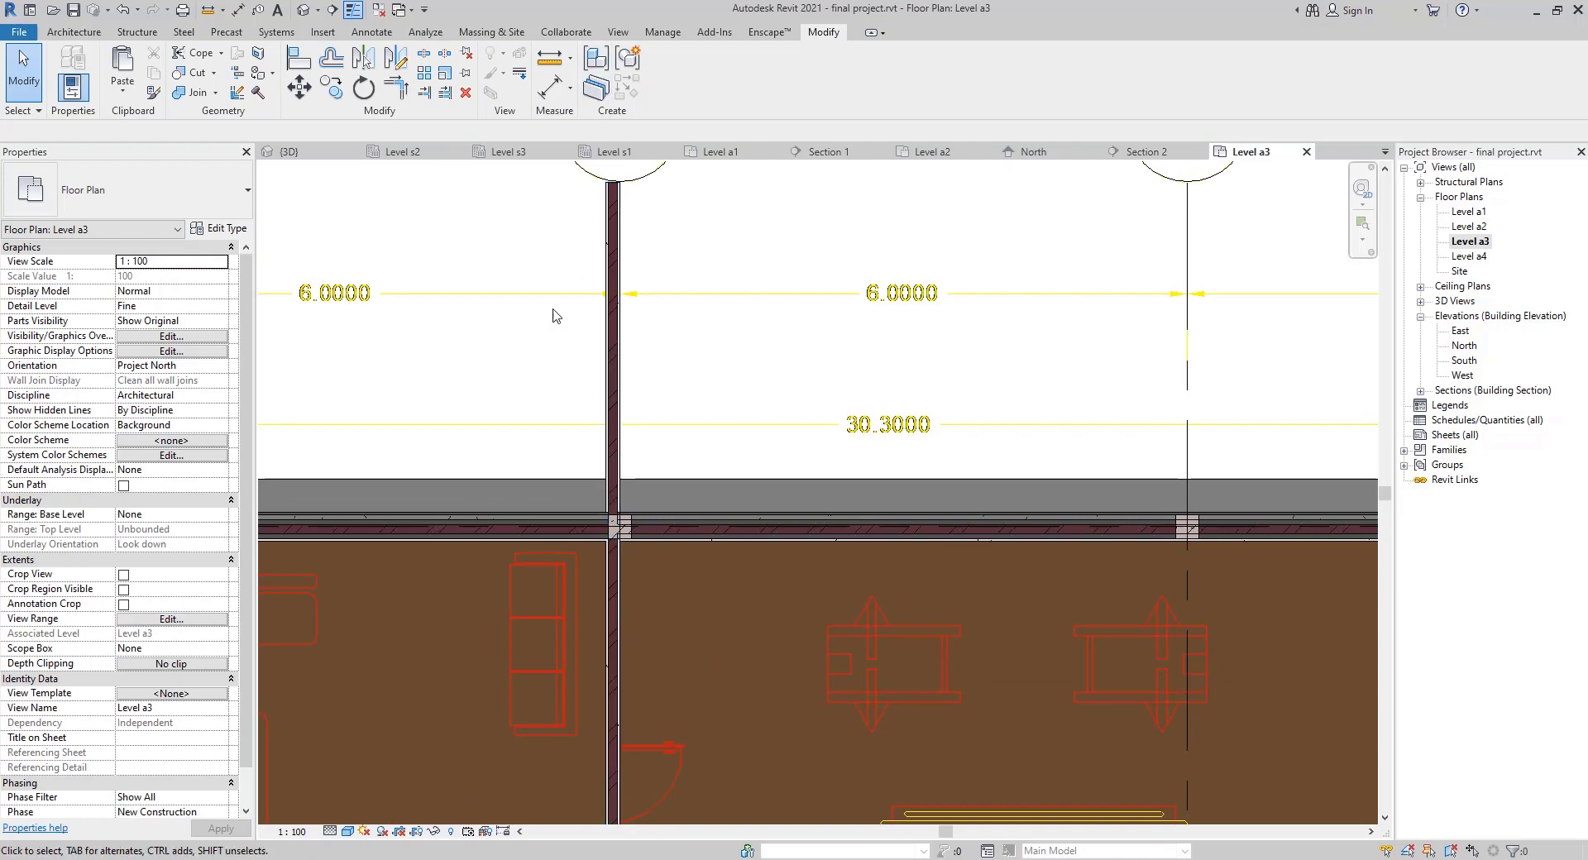
left_click(424, 92)
left_click(582, 539)
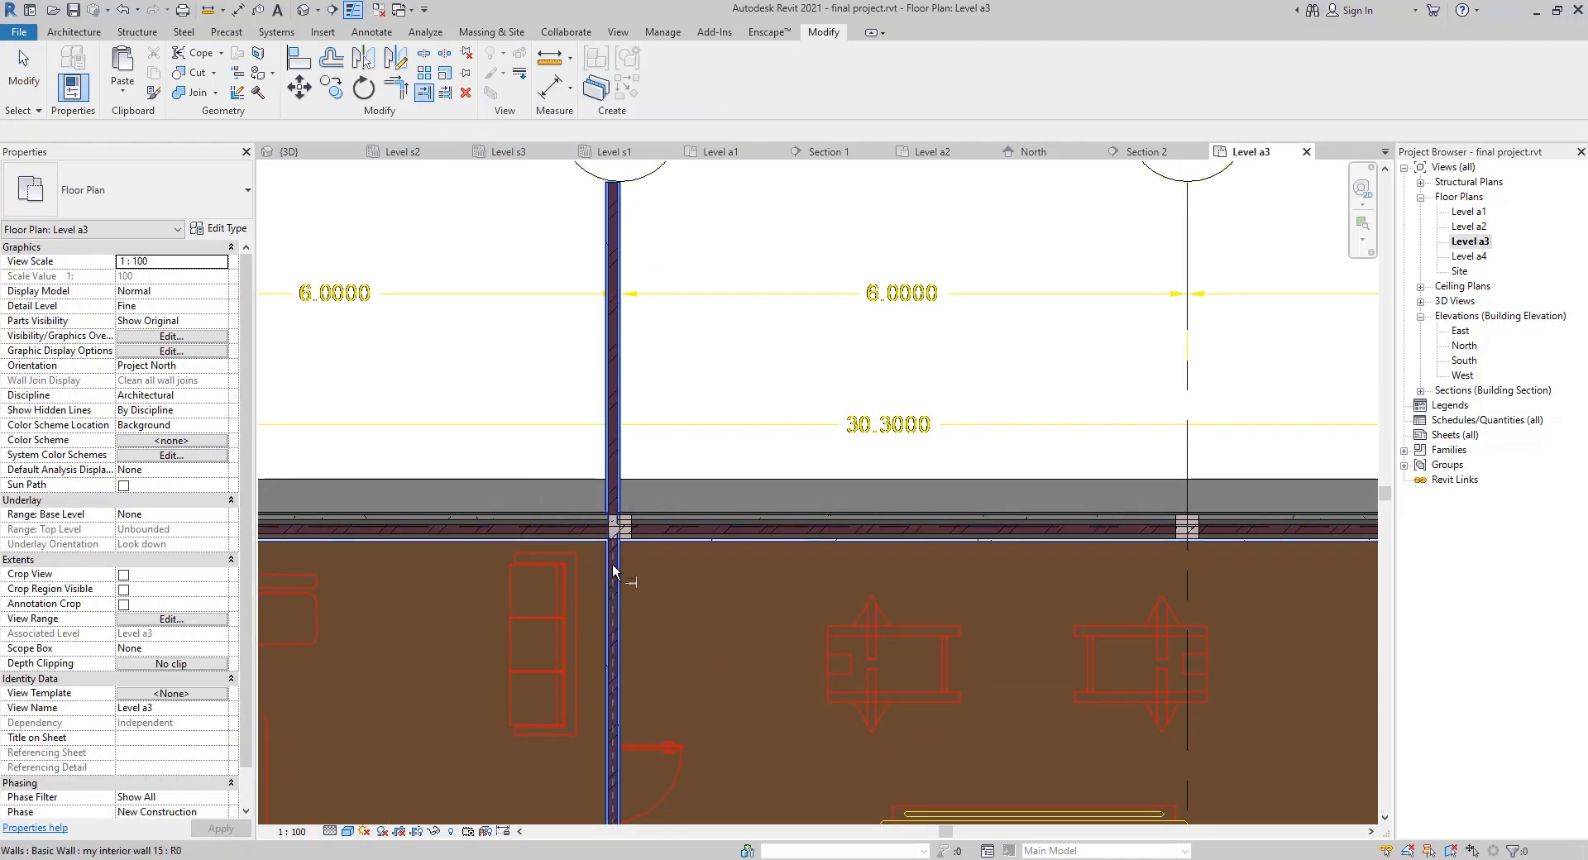
left_click(612, 566)
Trim the lower end of the grid C wall at the column at the lower corner of the restrooms
scroll(604, 586, "down", 2)
middle_click_drag(650, 361, 617, 397)
scroll(640, 455, "up", 3)
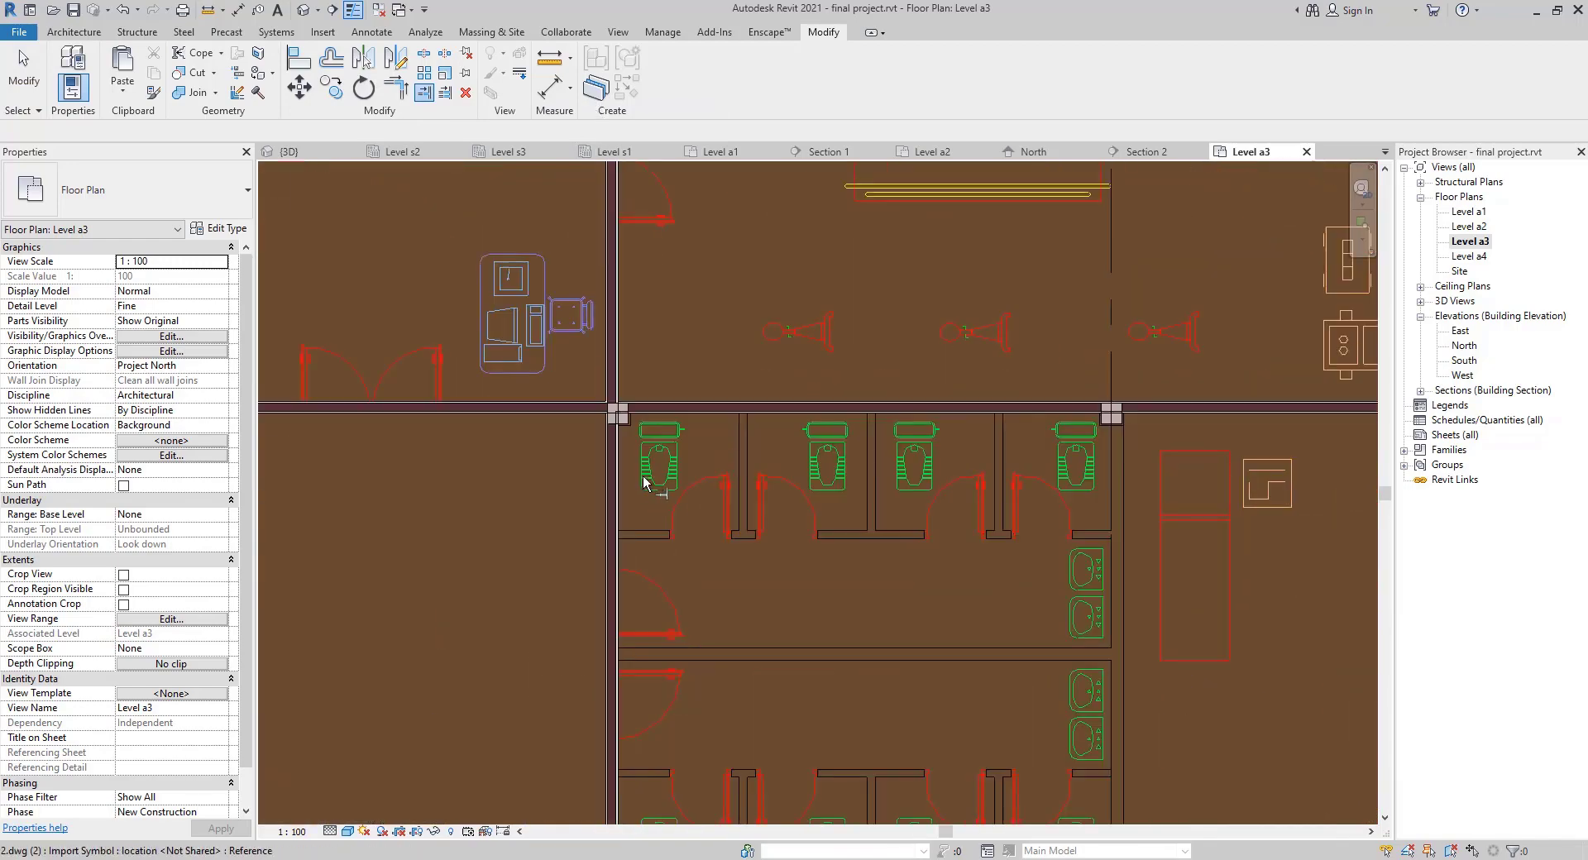
middle_click_drag(628, 770, 616, 459)
middle_click_drag(613, 634, 689, 401)
scroll(830, 772, "down", 2)
middle_click_drag(830, 773, 762, 398)
middle_click_drag(773, 691, 840, 632)
scroll(799, 521, "up", 3)
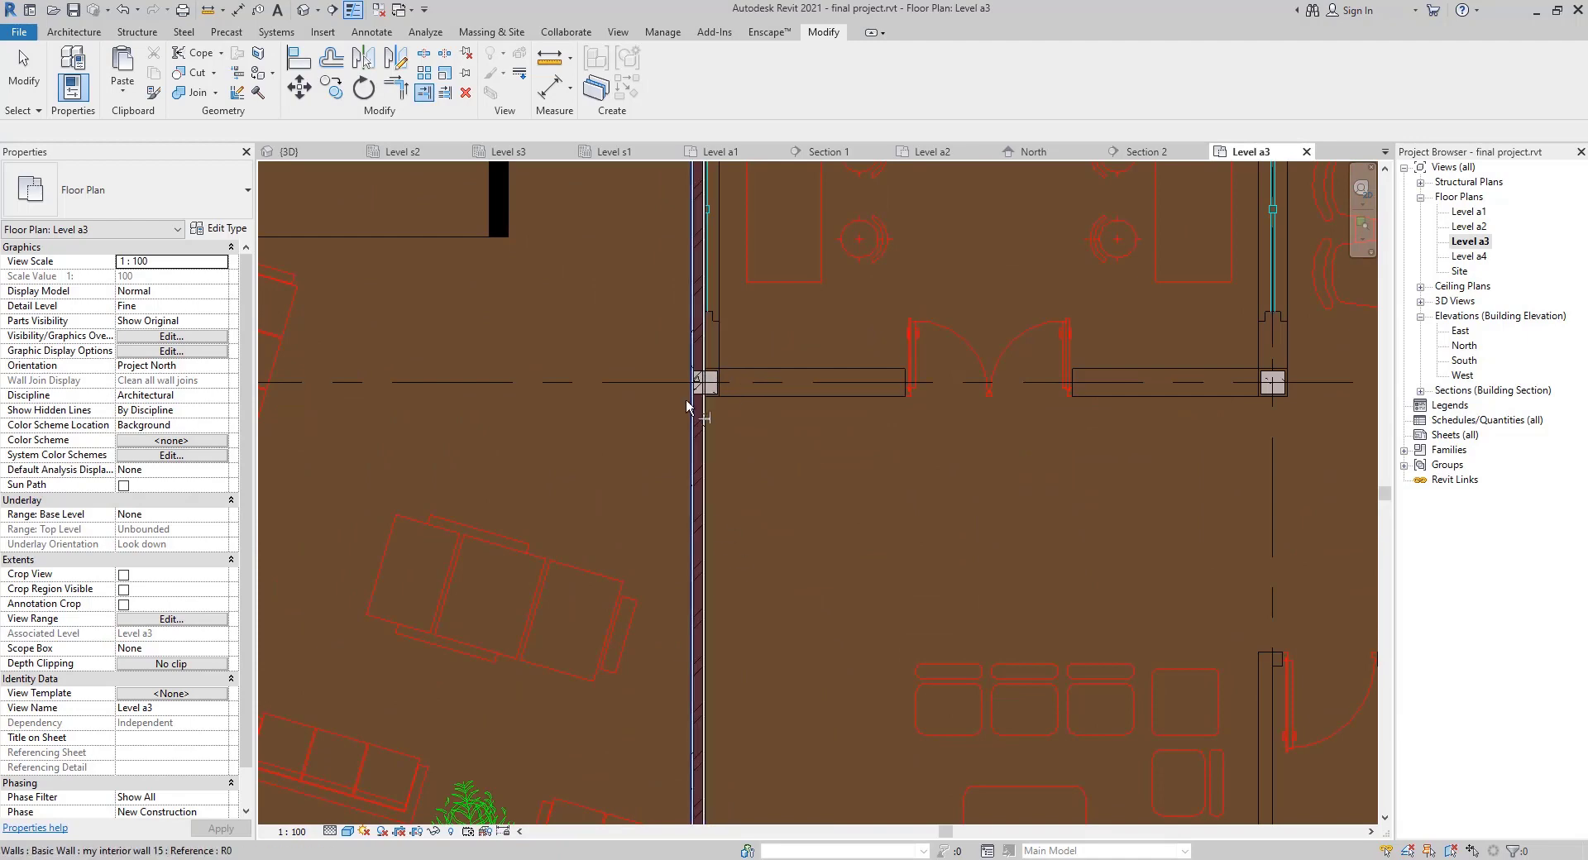
middle_click_drag(697, 470, 679, 814)
middle_click_drag(703, 224, 714, 349)
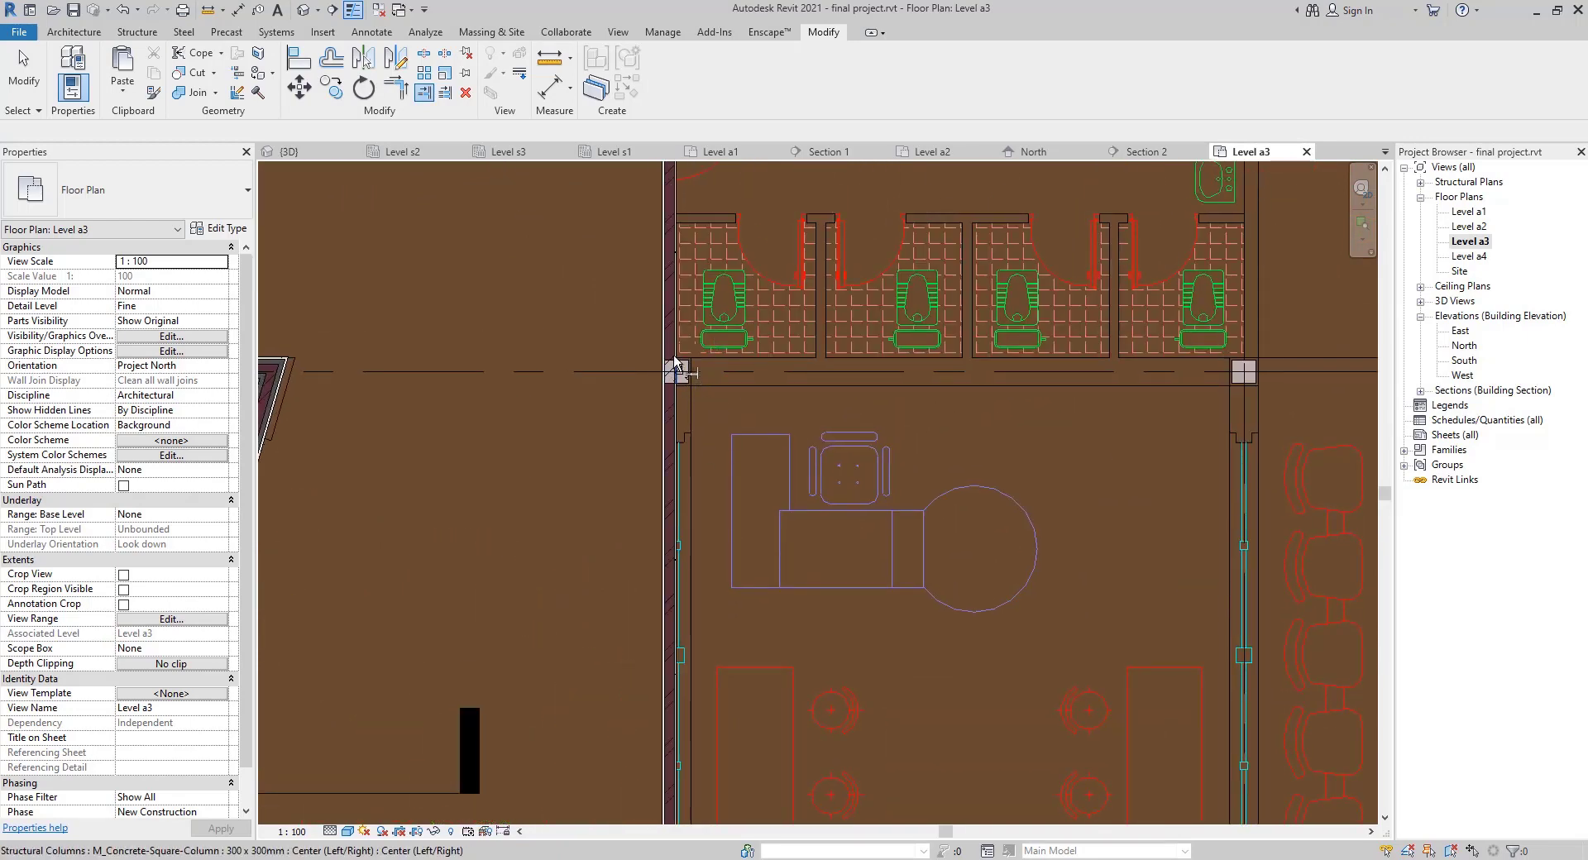
scroll(674, 364, "up", 3)
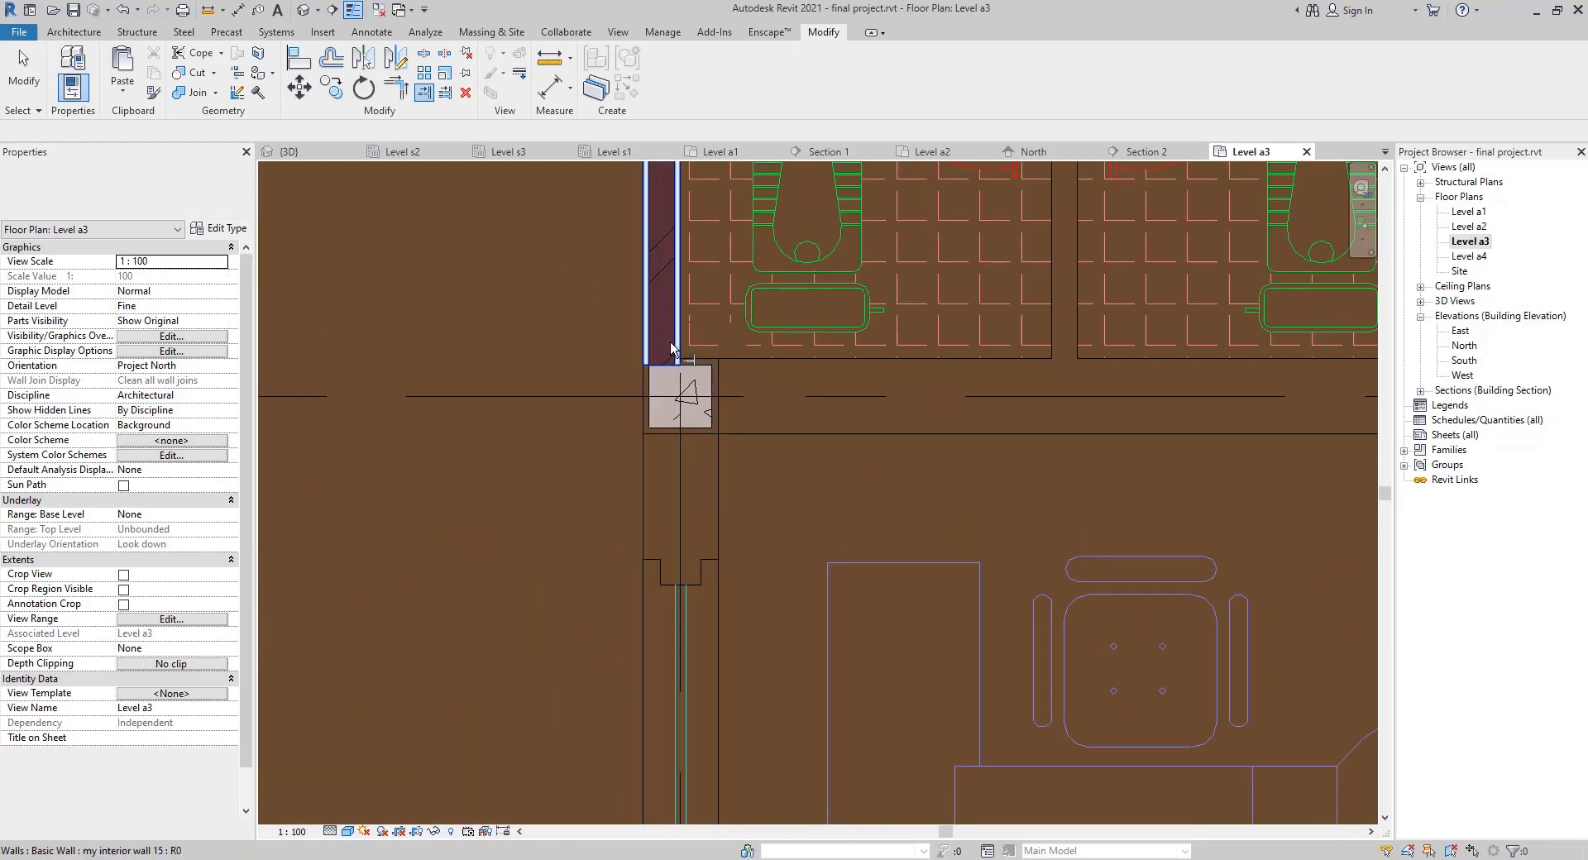
scroll(657, 475, "down", 3)
scroll(682, 520, "down", 2)
key("Escape")
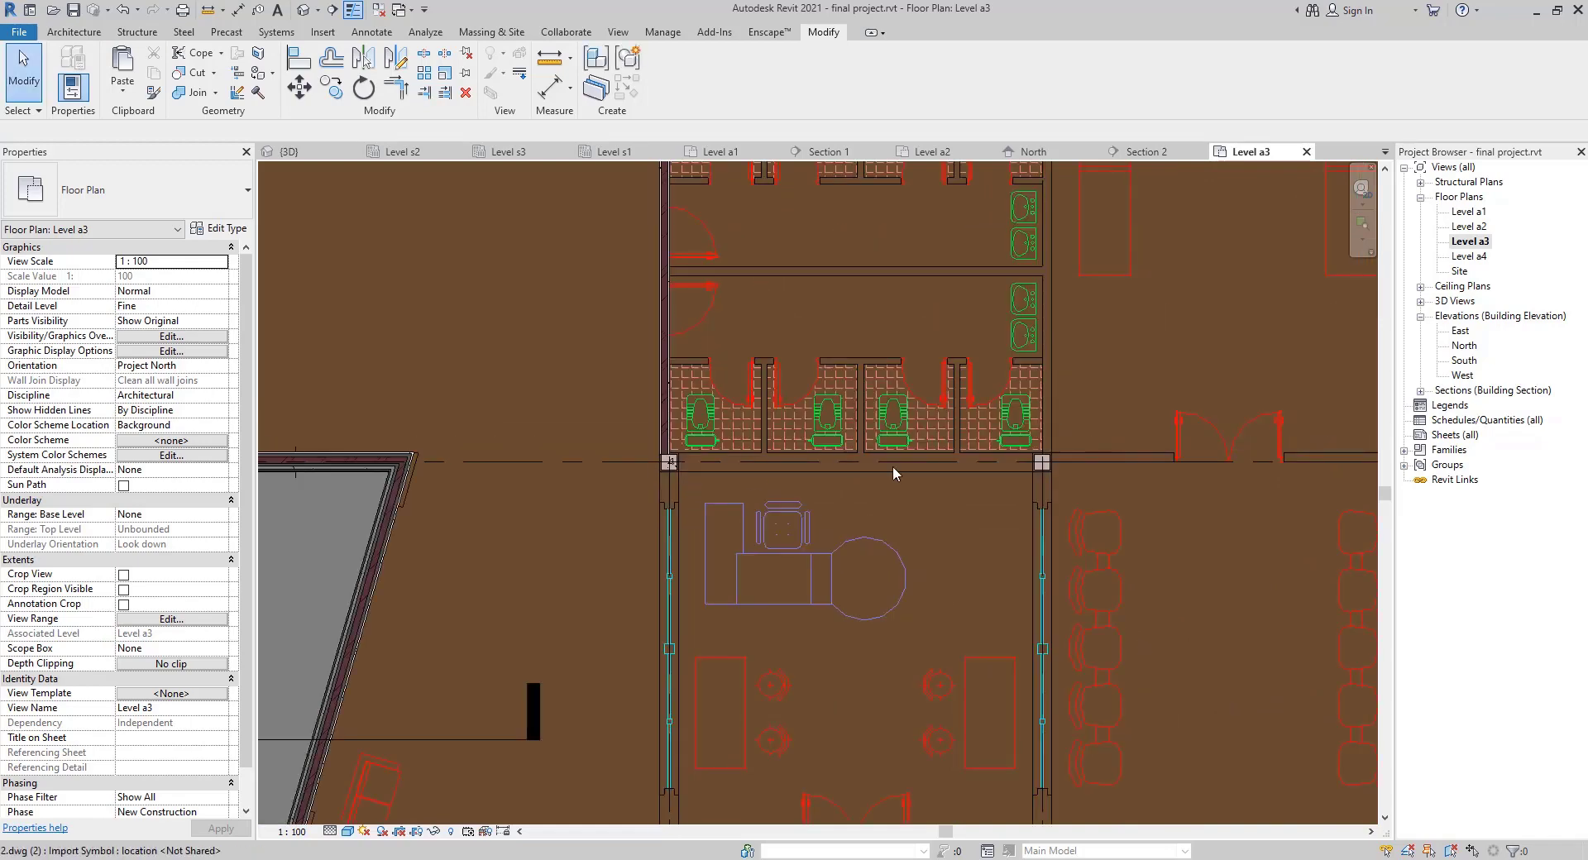
Draw the horizontal 15 cm wall between the two restrooms, from the grid C wall to the opposite restroom wall line
middle_click_drag(644, 259, 645, 478)
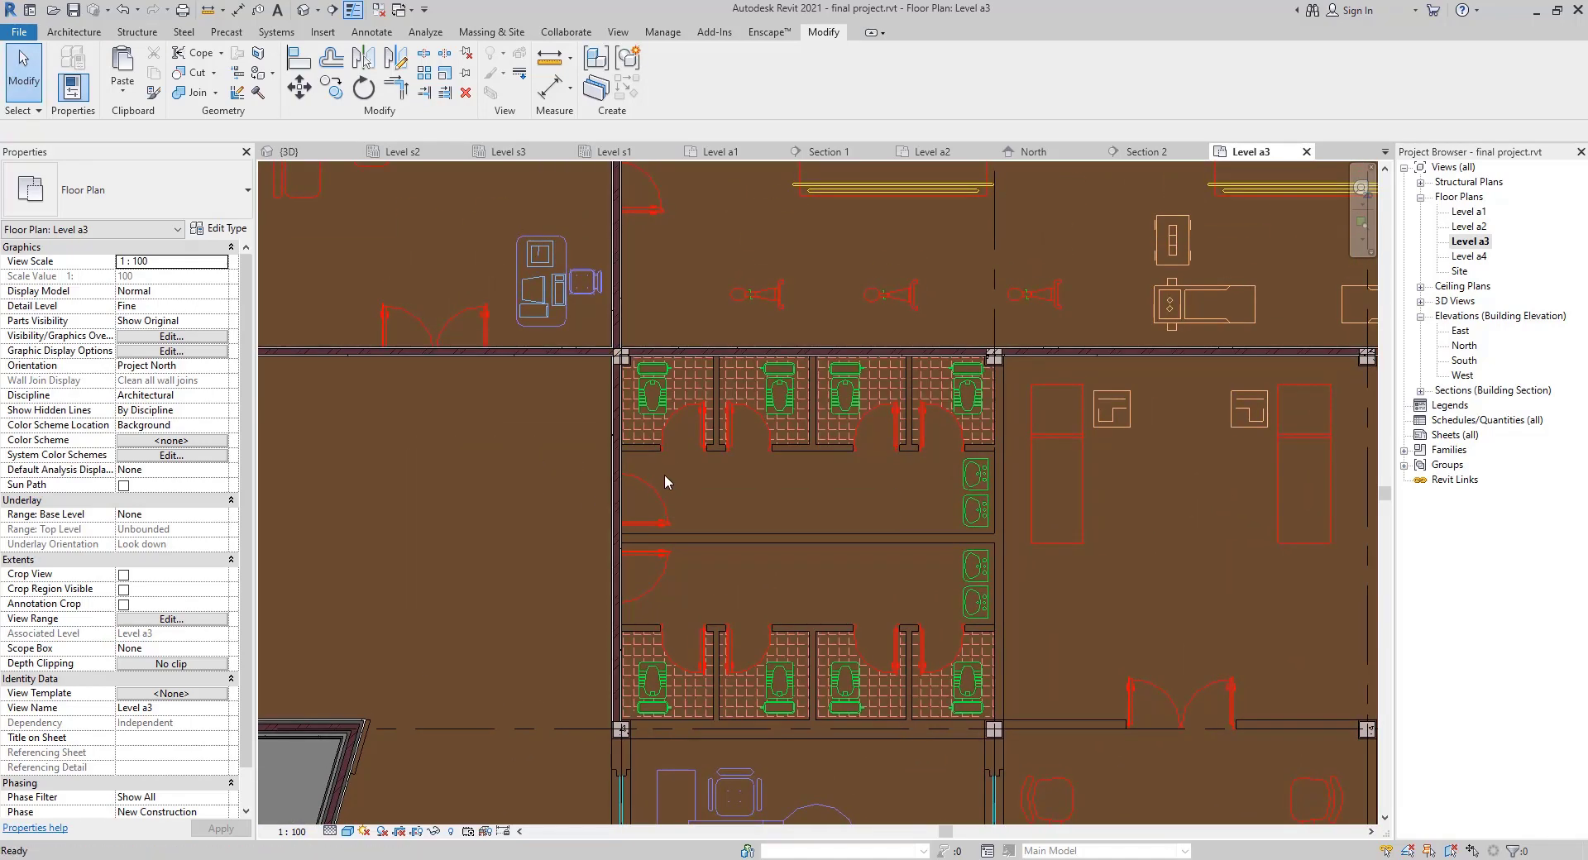
key("w")
key("a")
scroll(664, 478, "up", 4)
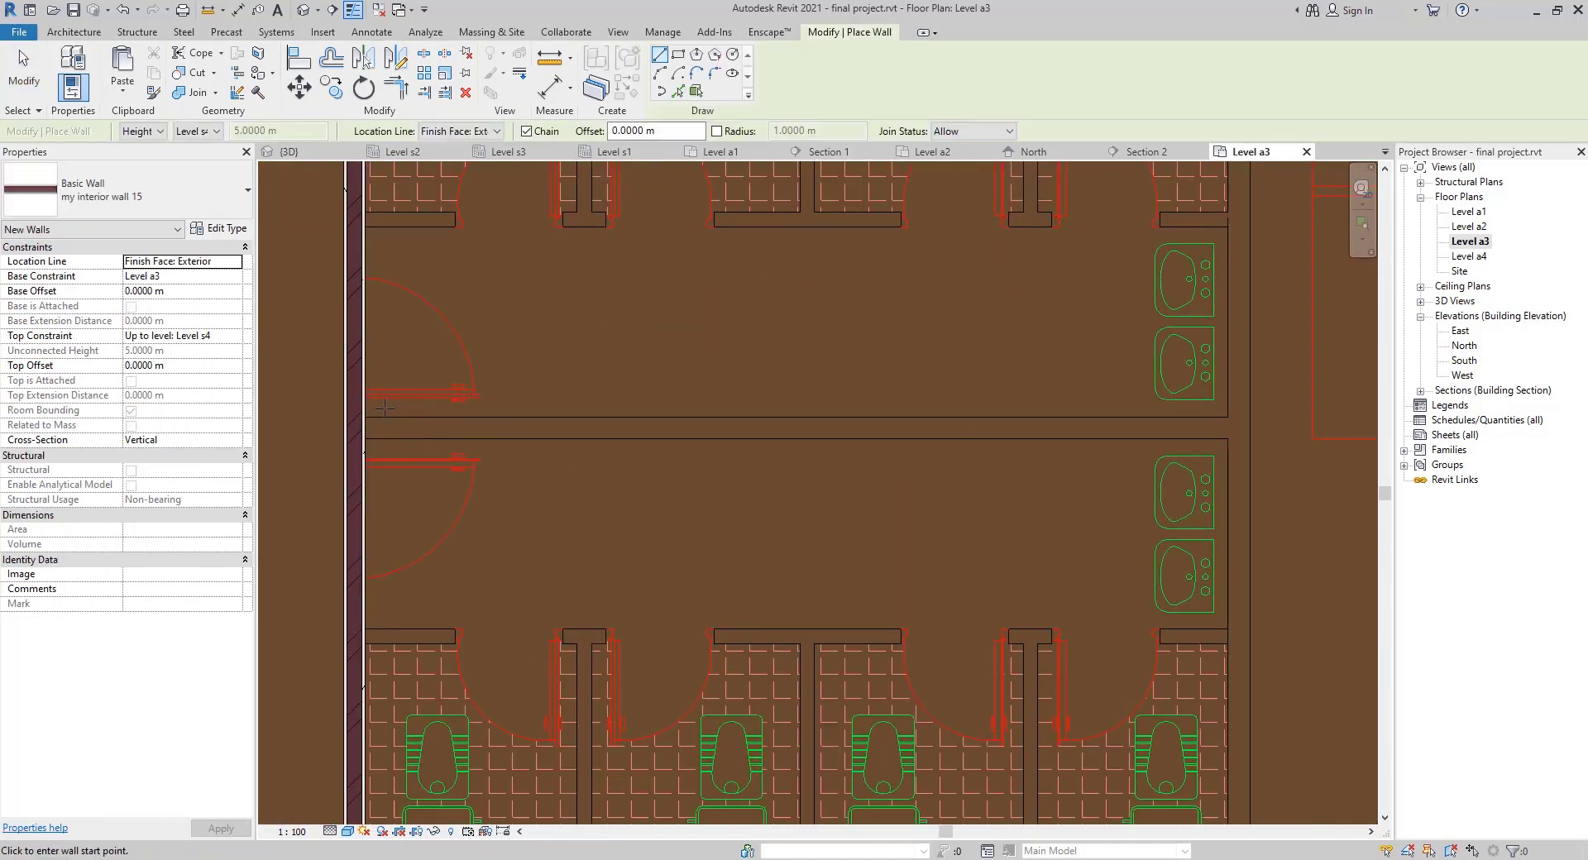
left_click(365, 416)
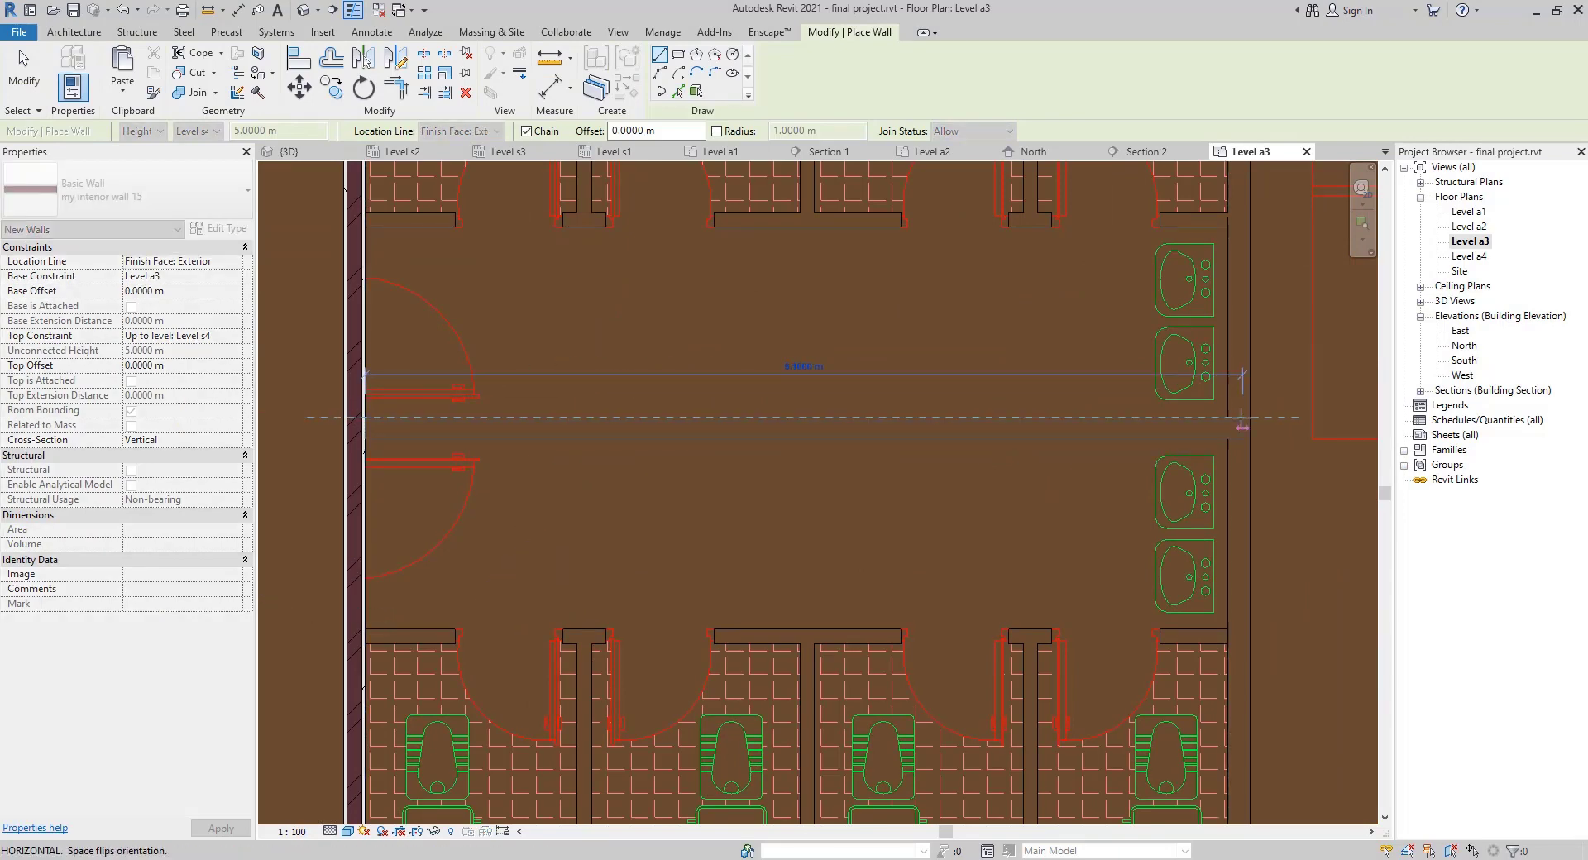
left_click(1229, 417)
middle_click_drag(1113, 324, 911, 649)
key("Escape")
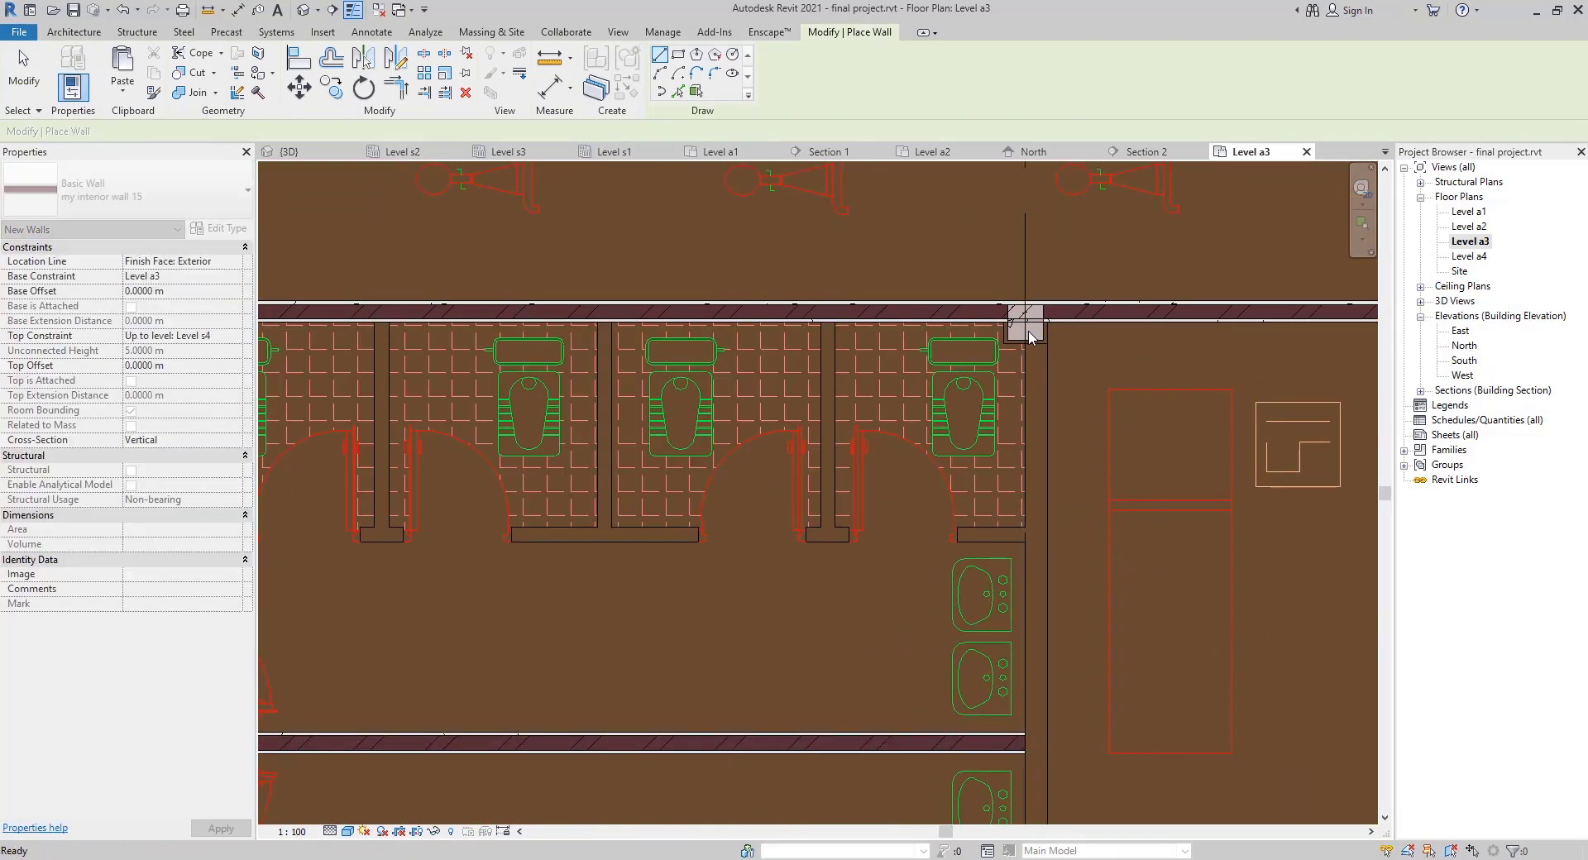
Draw a short vertical 15 cm wall down from the column at grids D and 2 along the plan's restroom wall line
scroll(1044, 321, "up", 3)
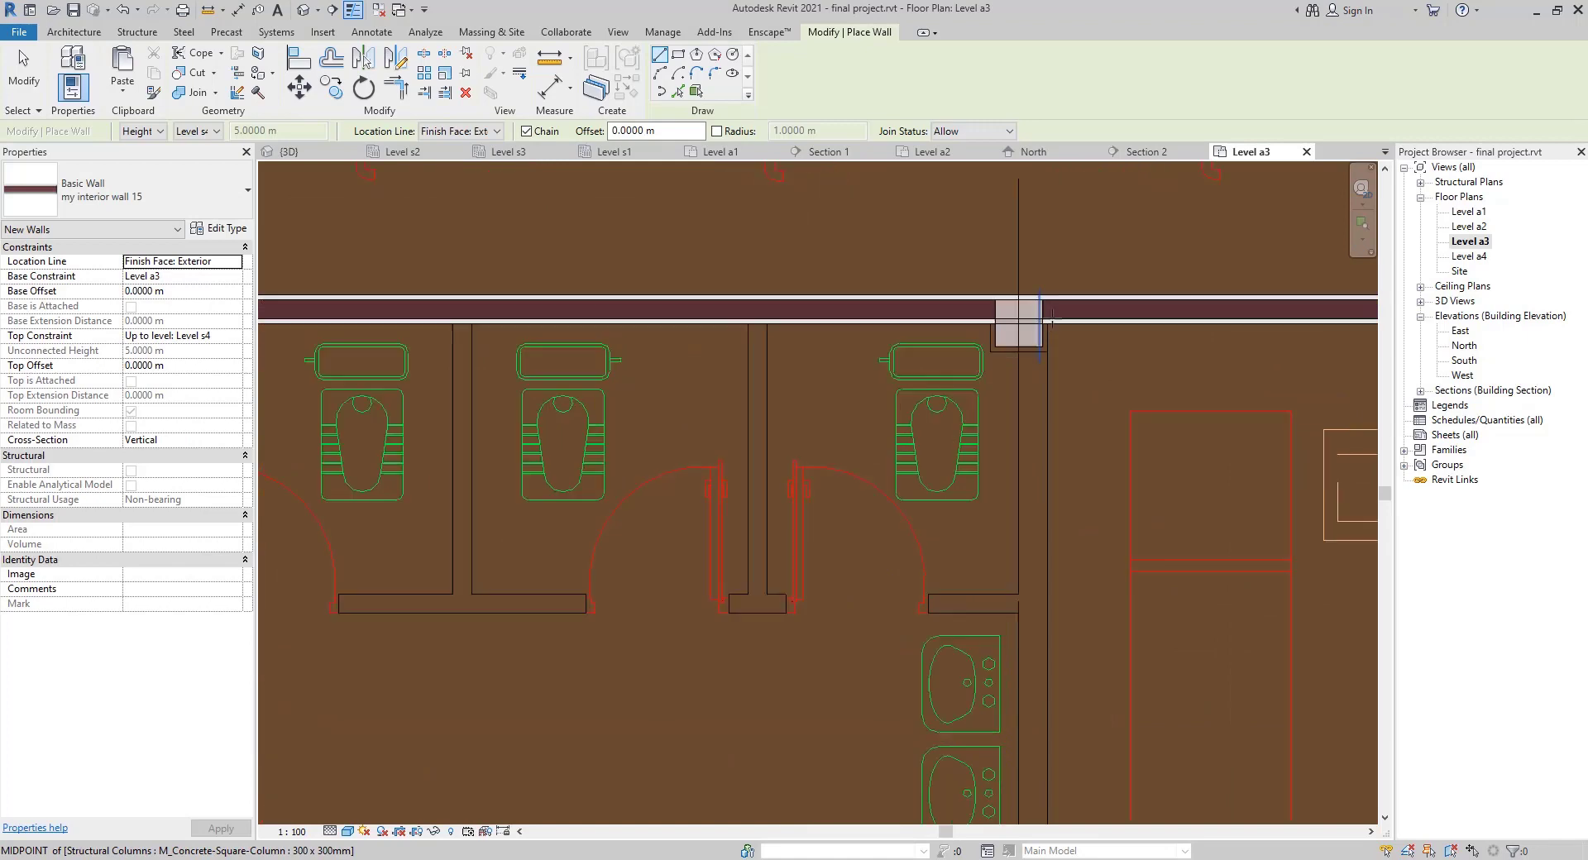
scroll(1048, 325, "up", 3)
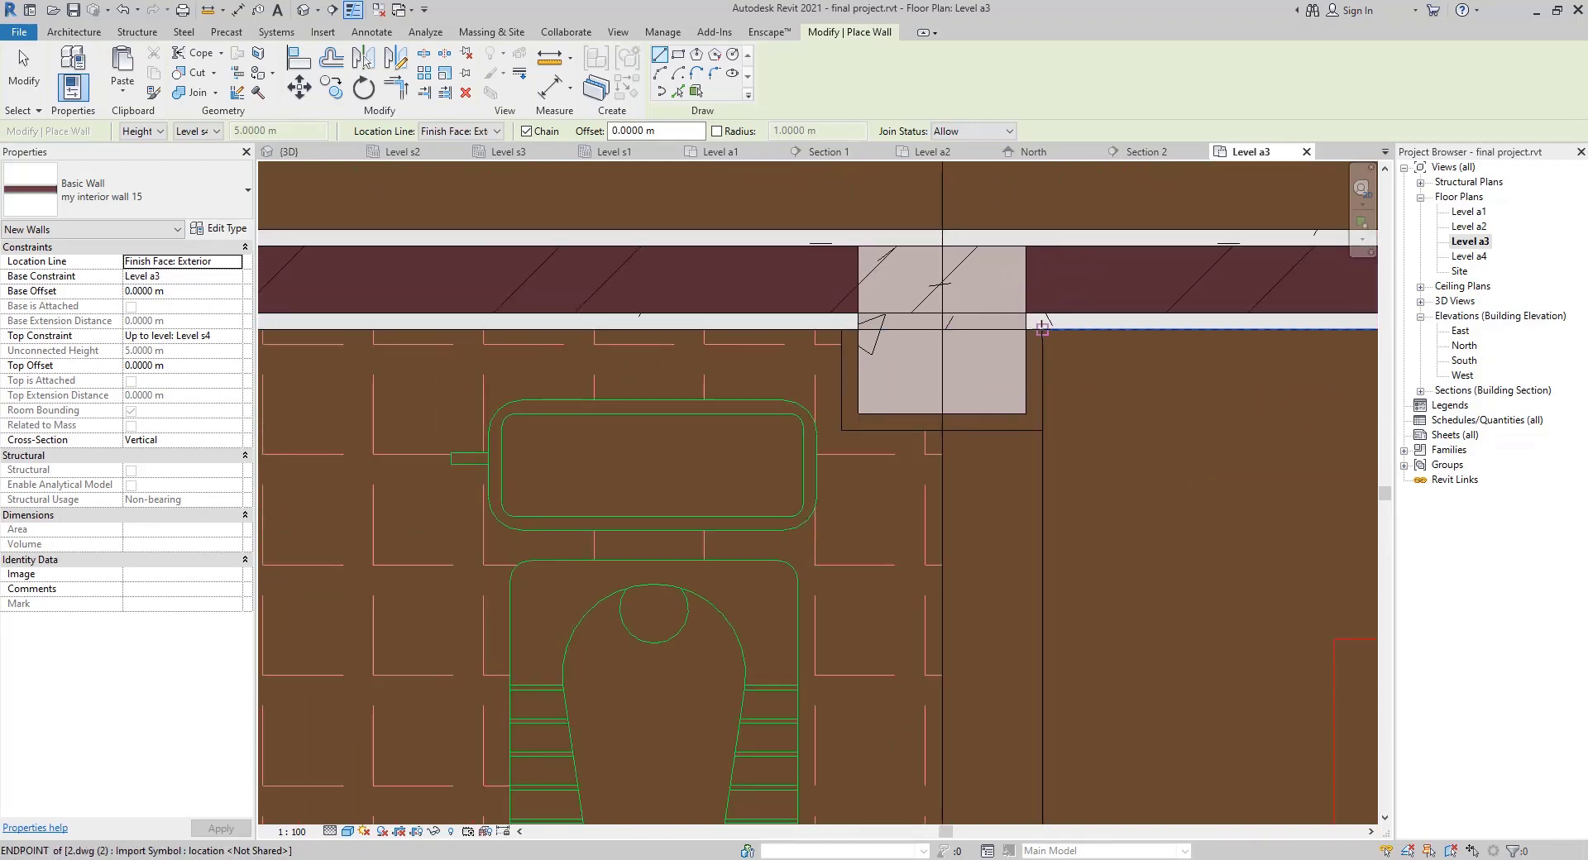
left_click(1044, 329)
left_click(1042, 612)
key("Escape")
key("Escape")
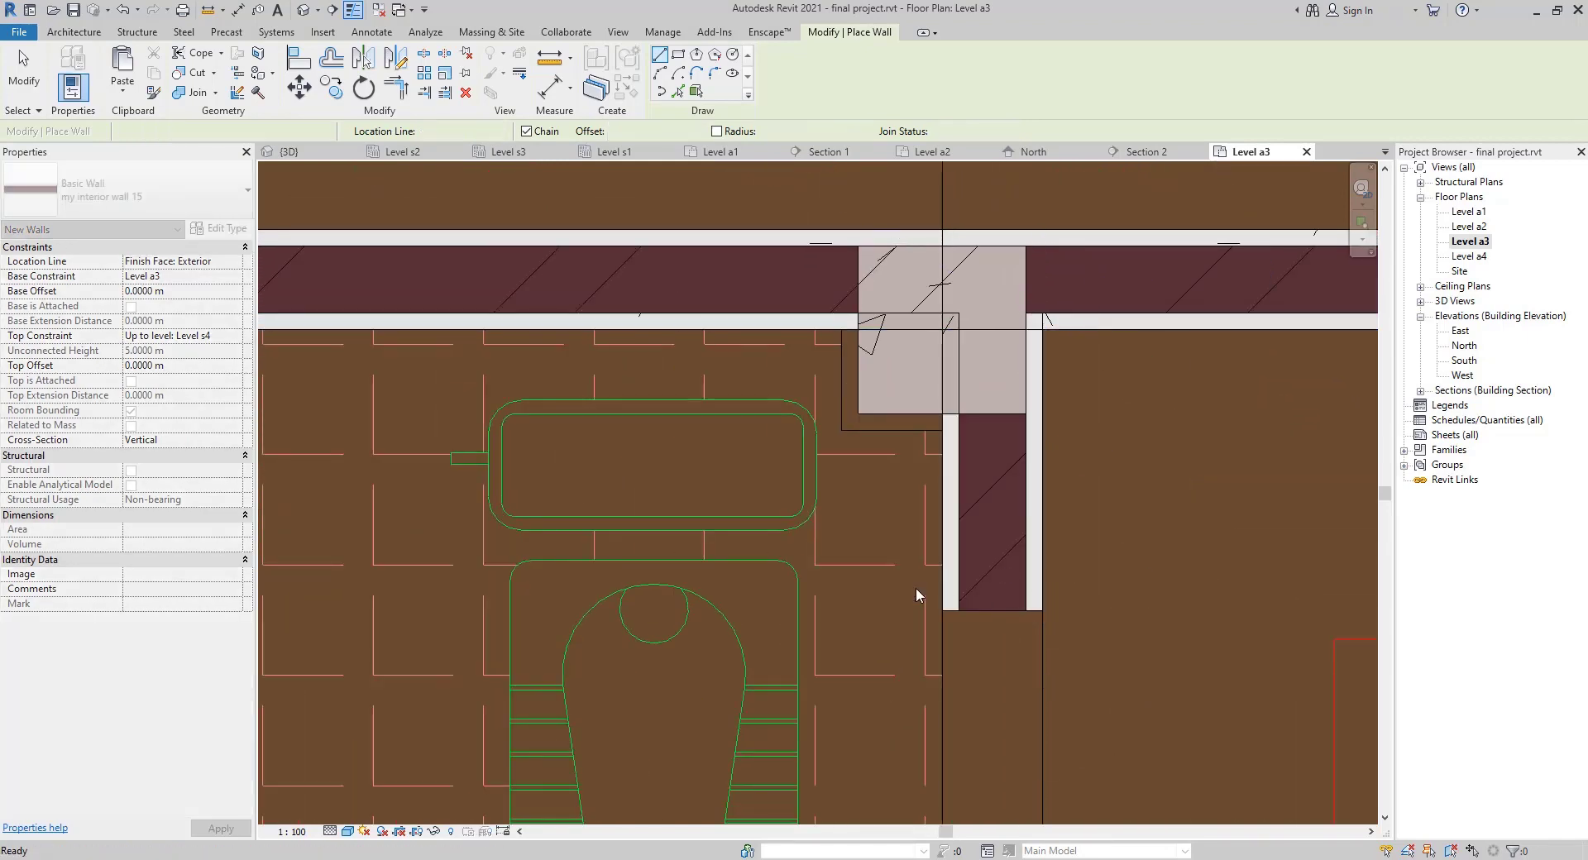
Draw a short horizontal 15 cm wall along the upper restroom's stall front, starting at the restroom wall line near grid D
scroll(794, 566, "down", 3)
middle_click_drag(636, 720, 744, 240)
middle_click_drag(707, 582, 847, 692)
scroll(948, 285, "up", 2)
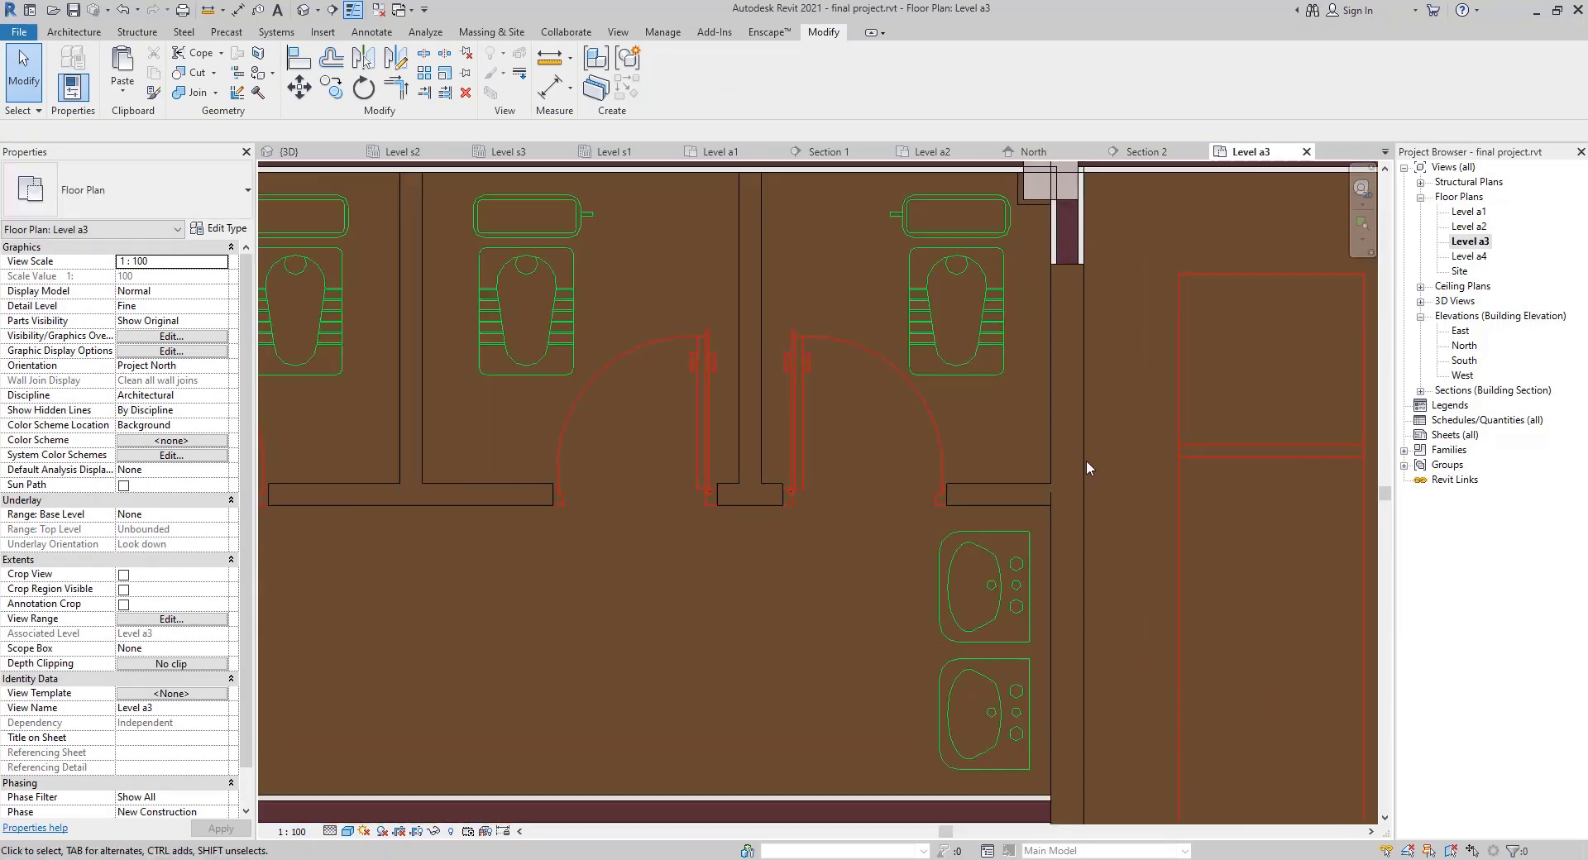
key("w")
key("a")
left_click(1047, 506)
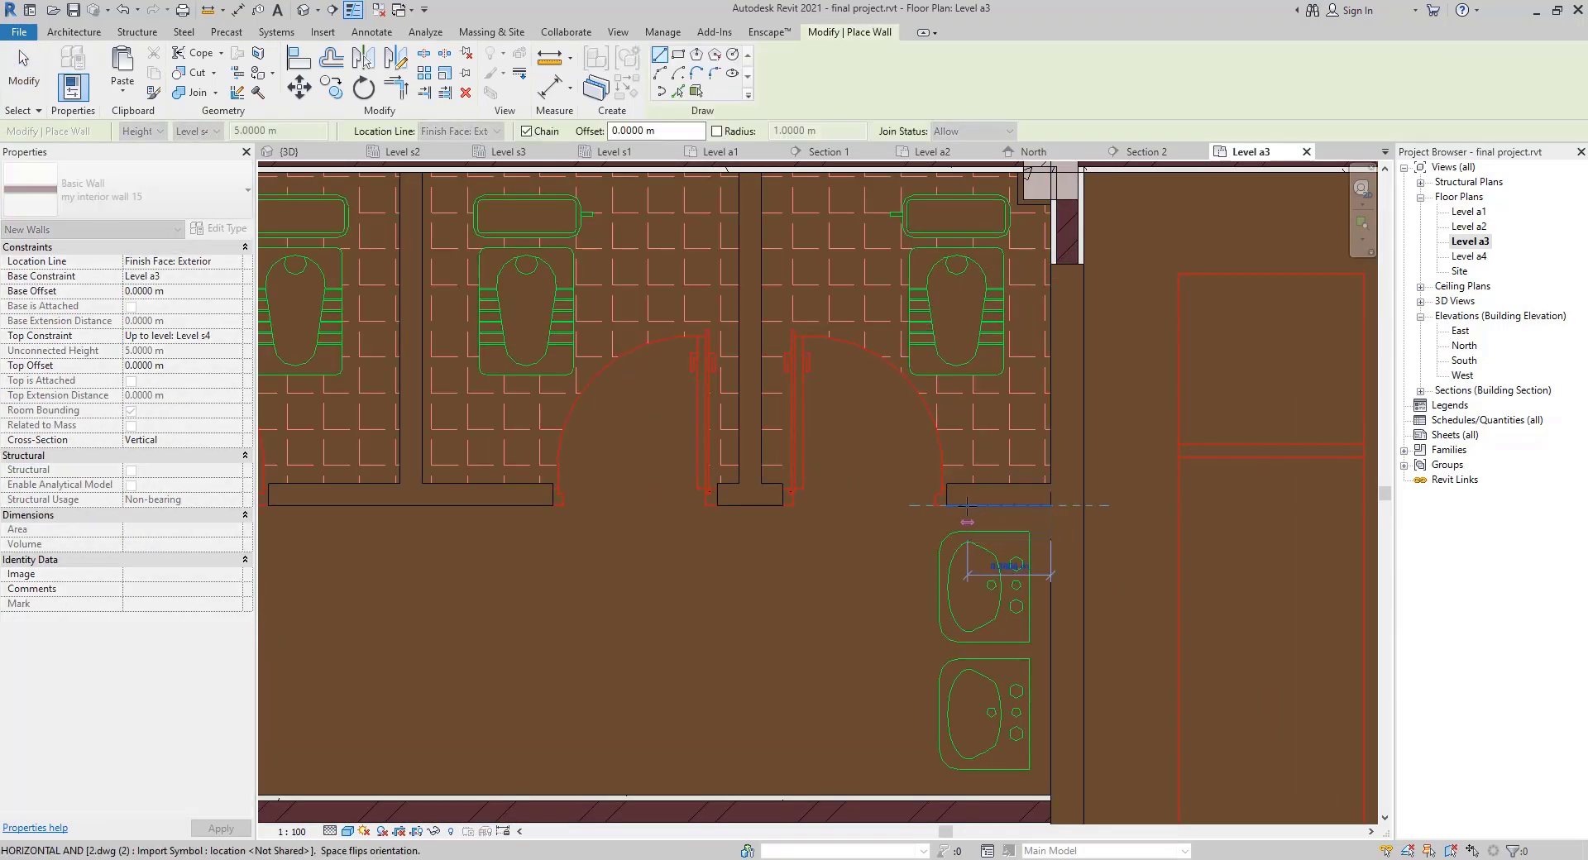
left_click(959, 506)
key("Escape")
key("Escape")
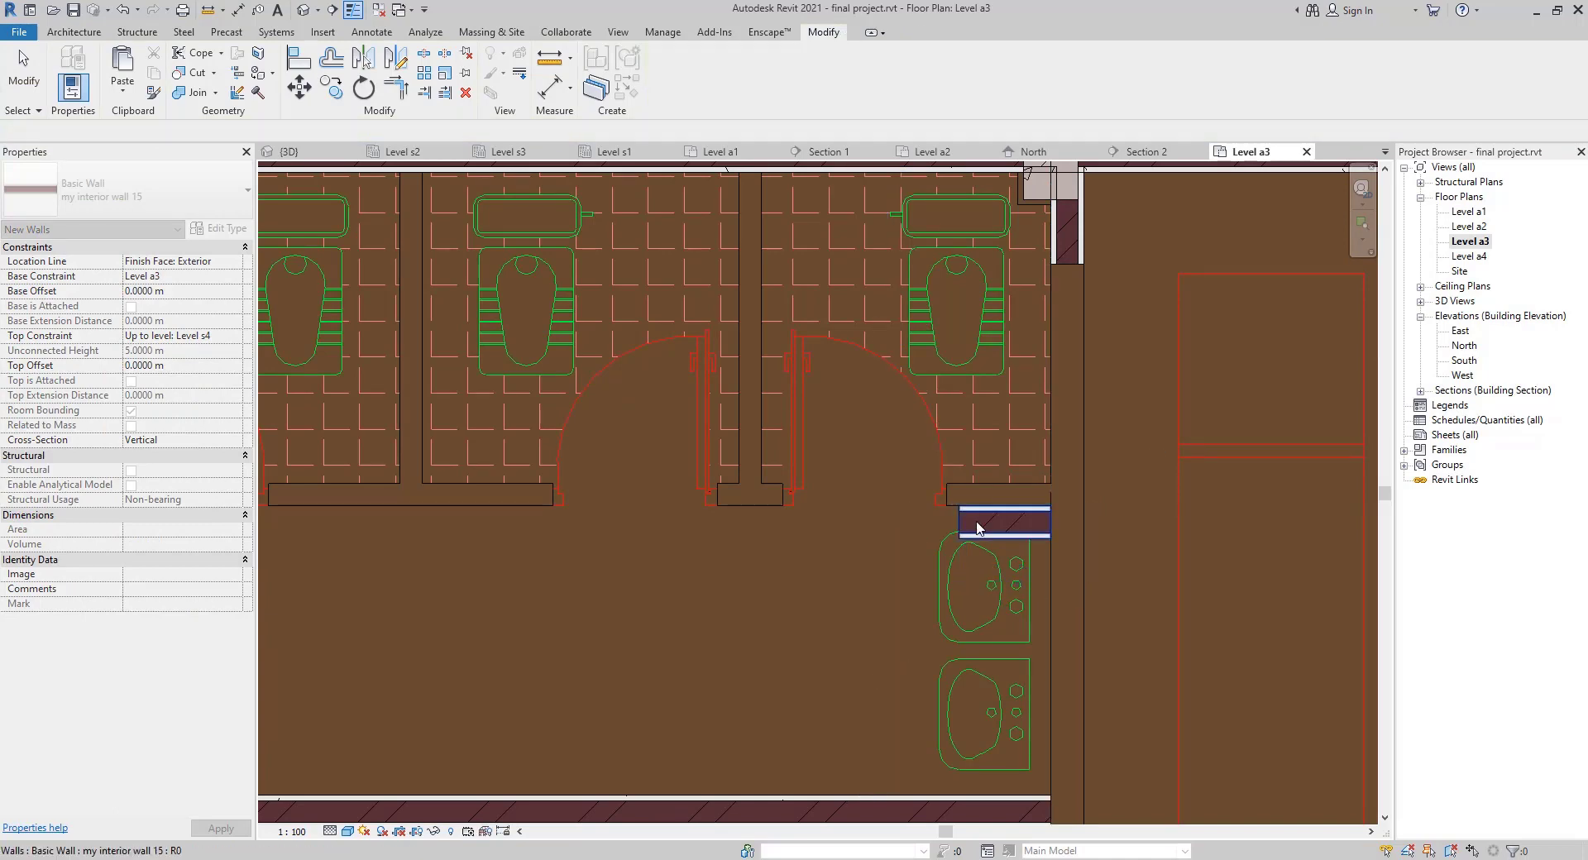
Flip the short stall-front wall to the other side of its line, onto the plan's wall outline
left_click(978, 527)
key("space")
middle_click_drag(503, 468, 953, 424)
key("Escape")
scroll(778, 455, "down", 3)
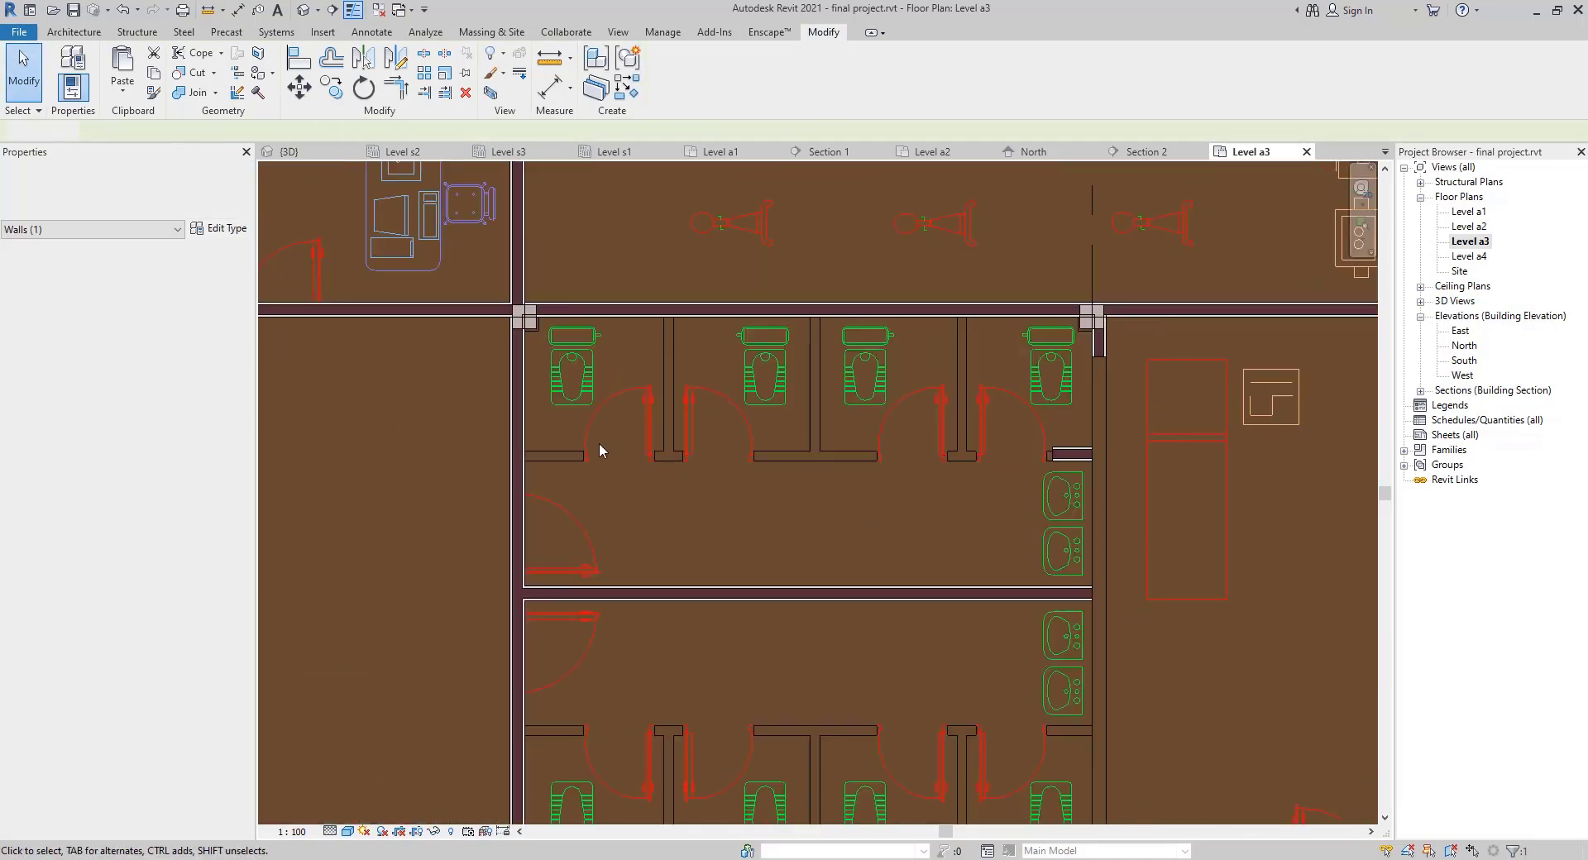
Extend the short stall-front wall across the upper restroom to the grid C wall
middle_click_drag(811, 473, 728, 429)
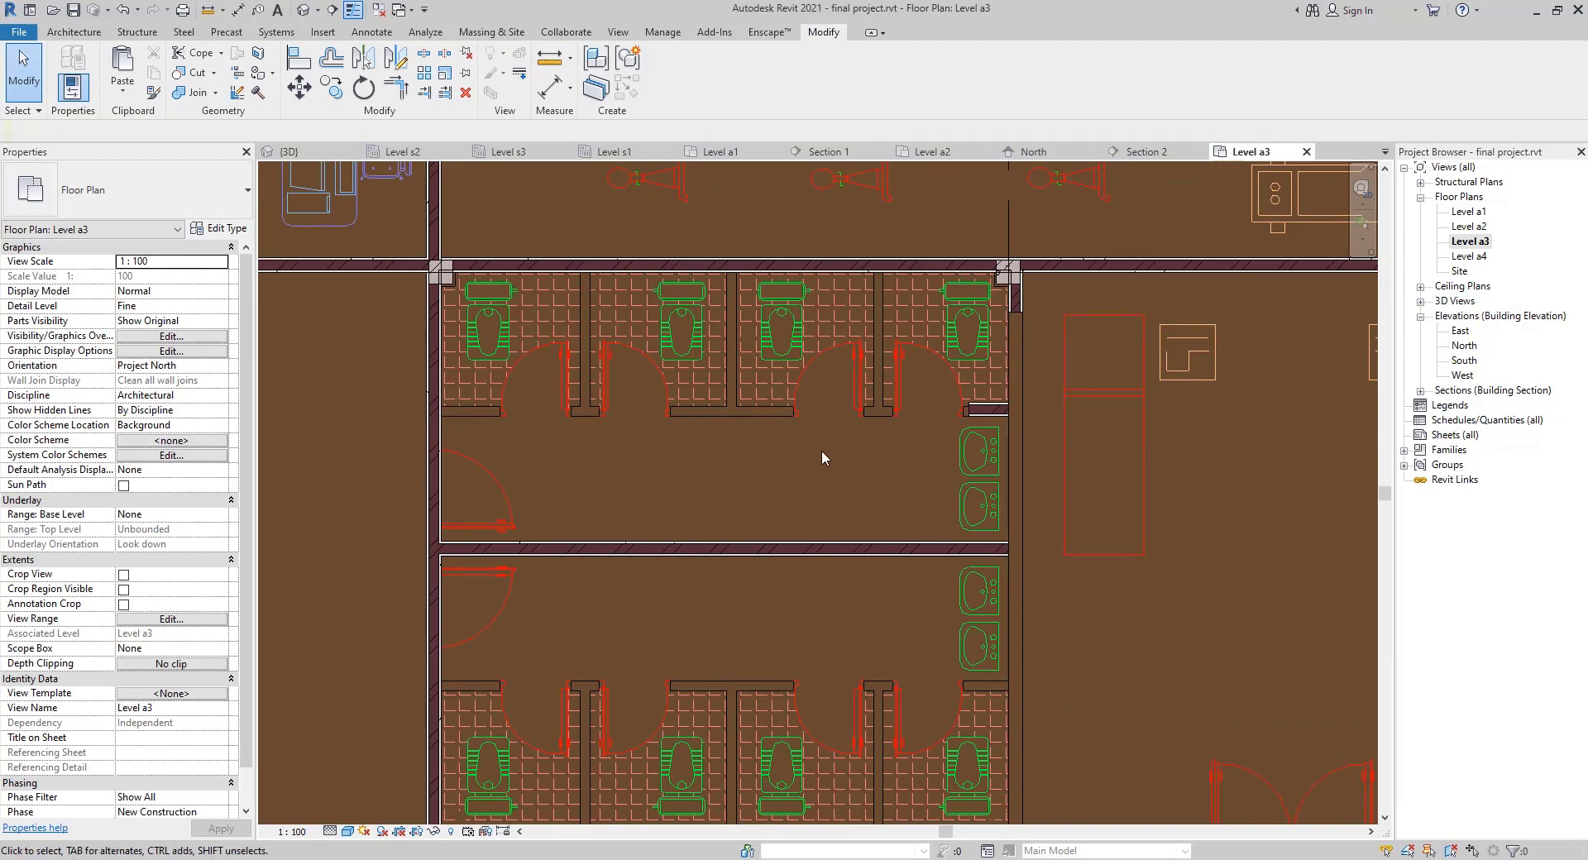
left_click(425, 94)
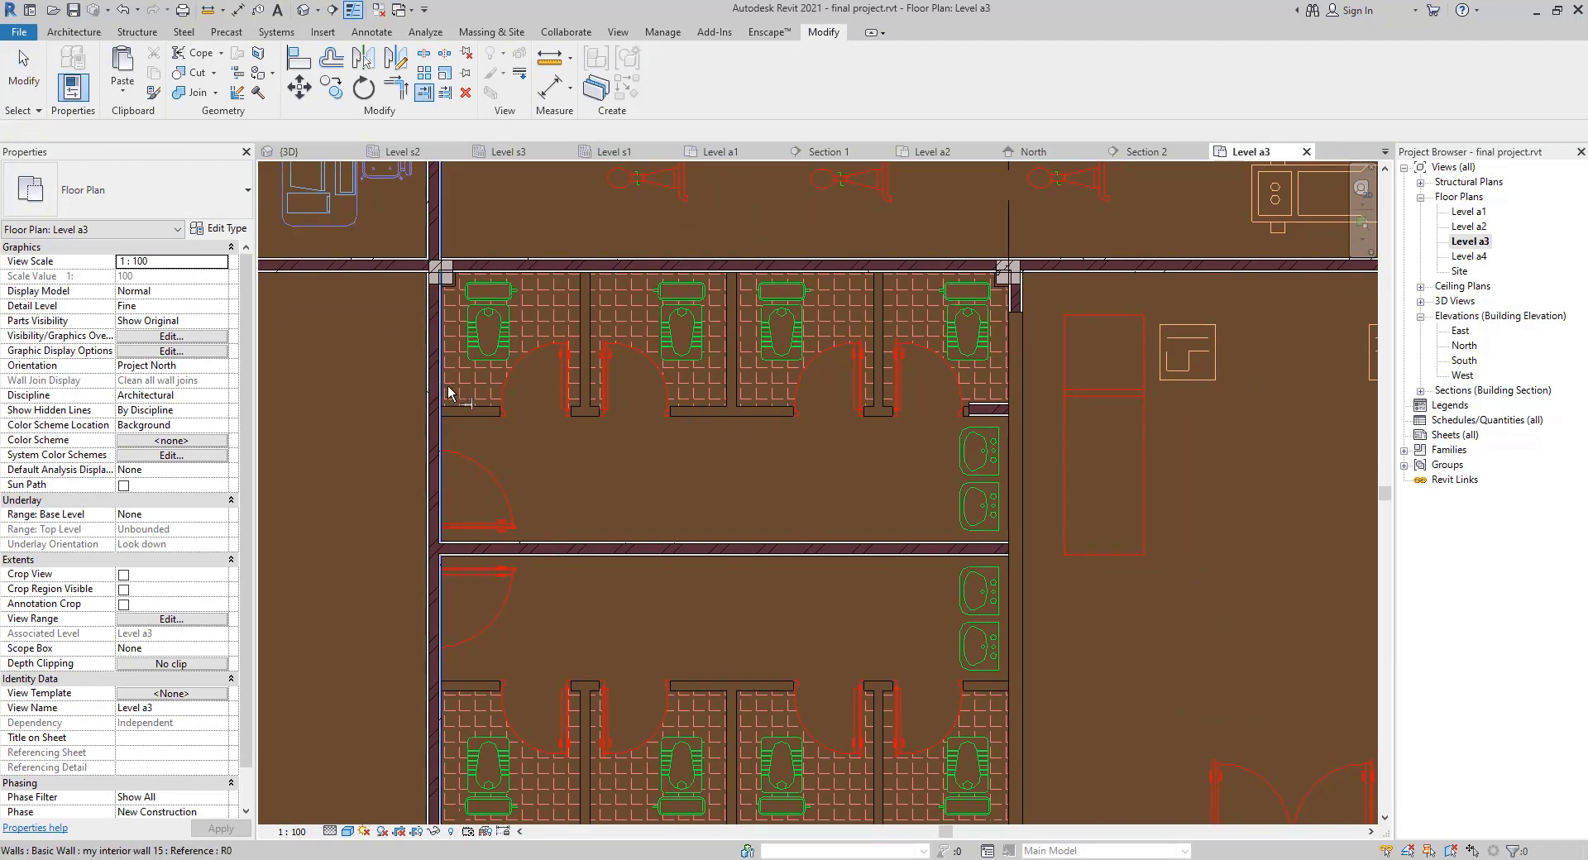
left_click(450, 392)
left_click(974, 411)
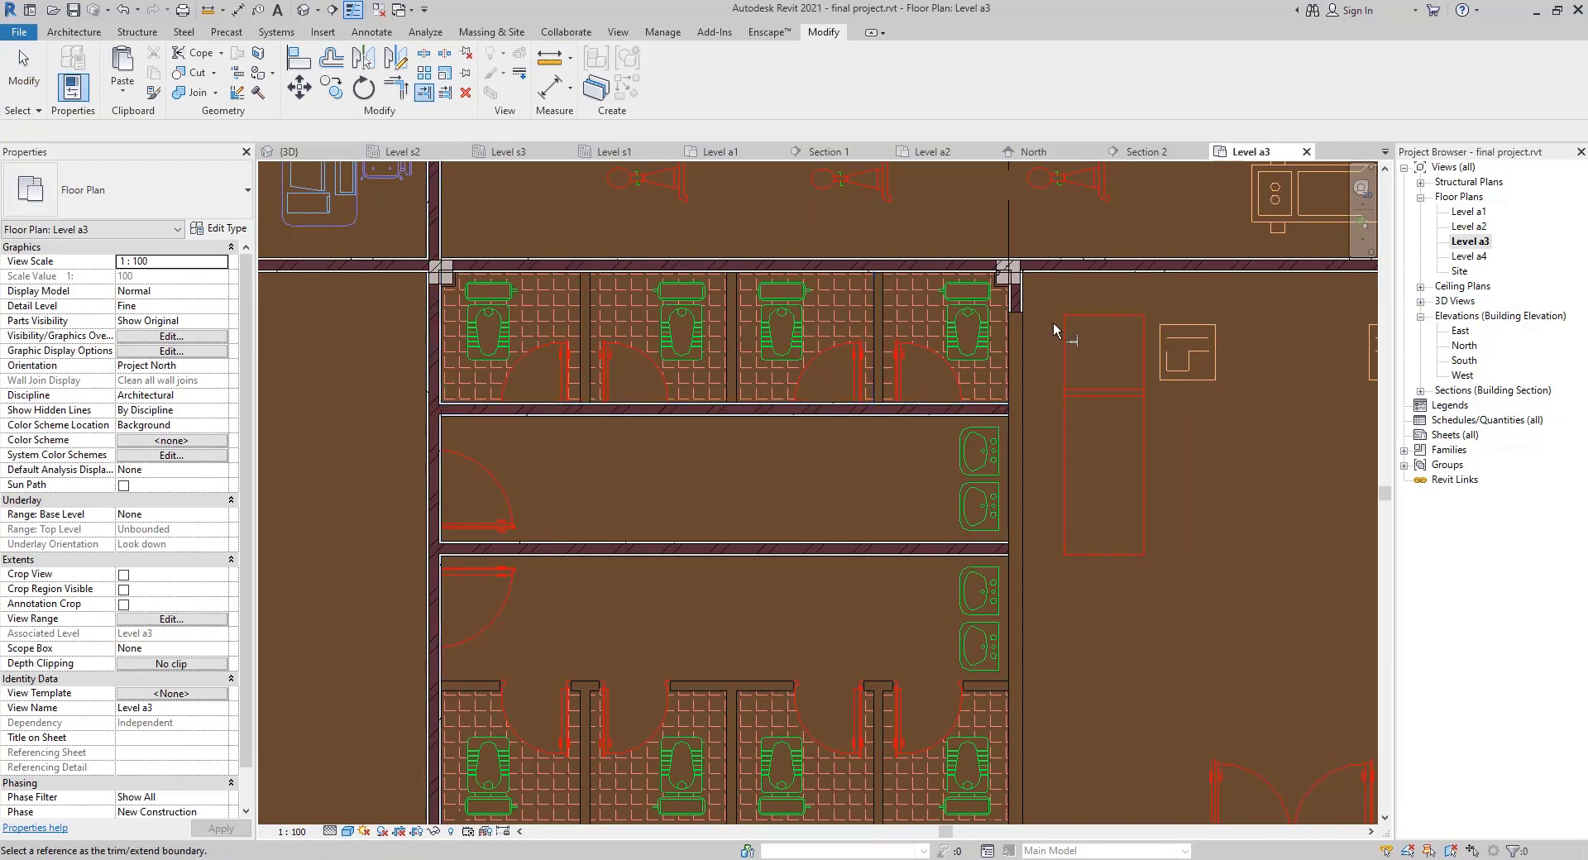
key("t")
key("r")
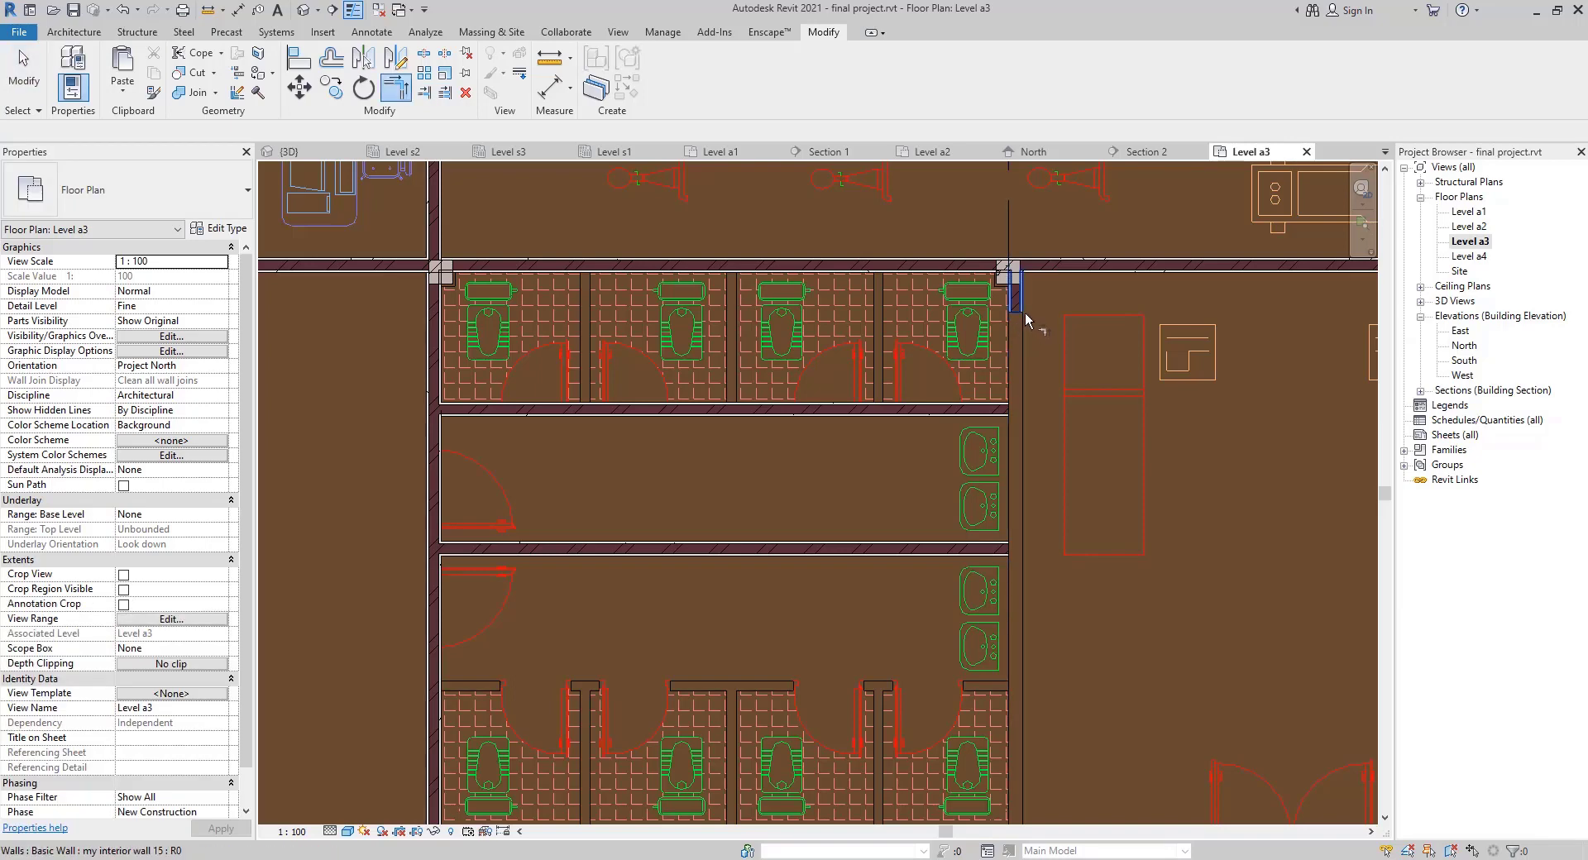
scroll(904, 595, "down", 1)
middle_click_drag(934, 693, 869, 506)
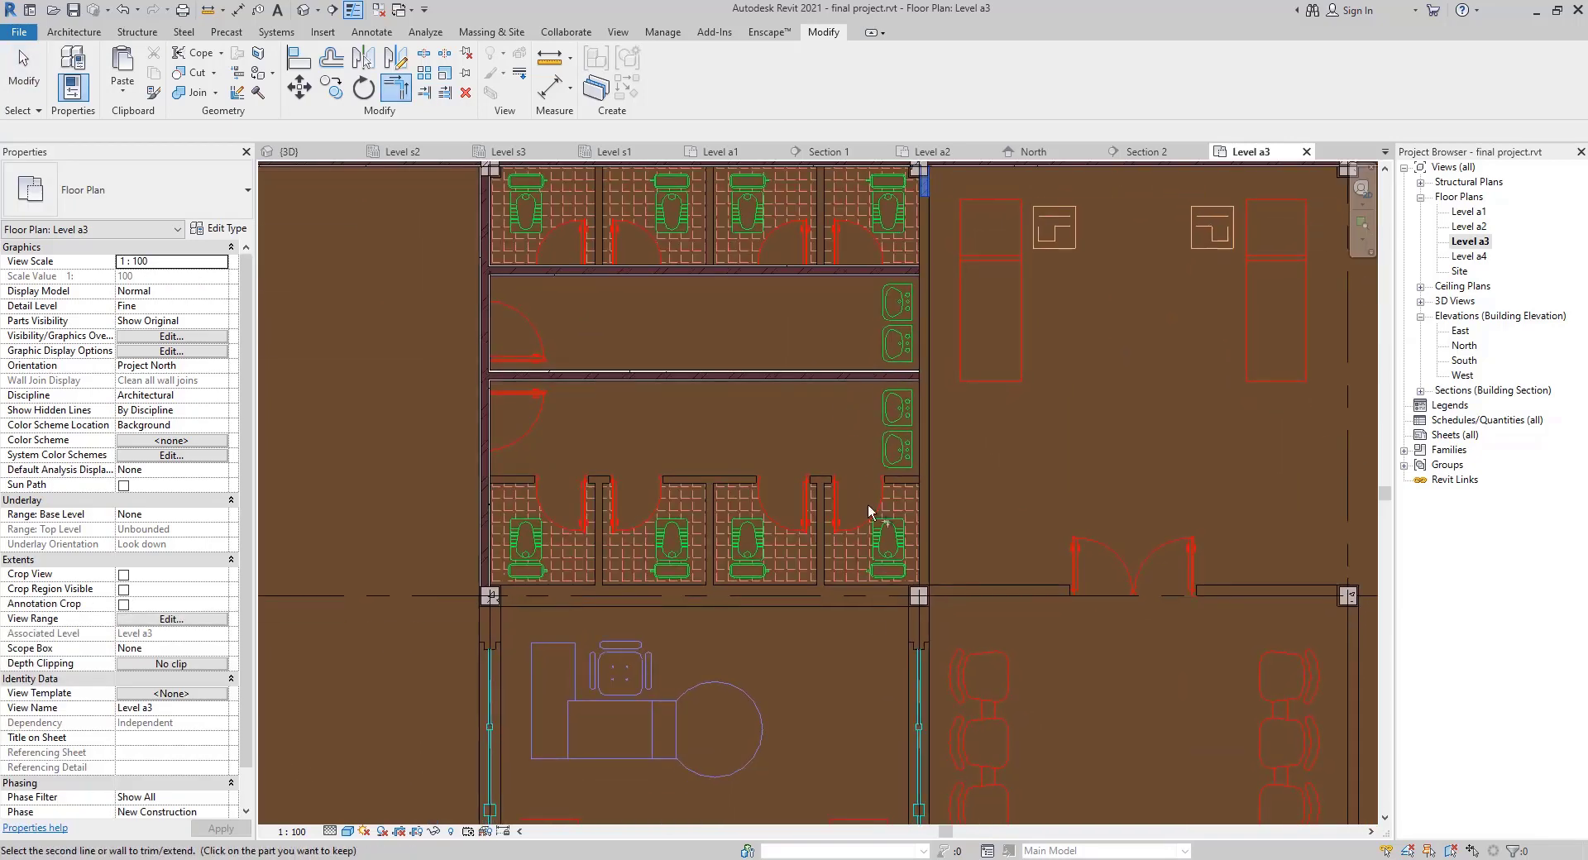
scroll(909, 459, "up", 1)
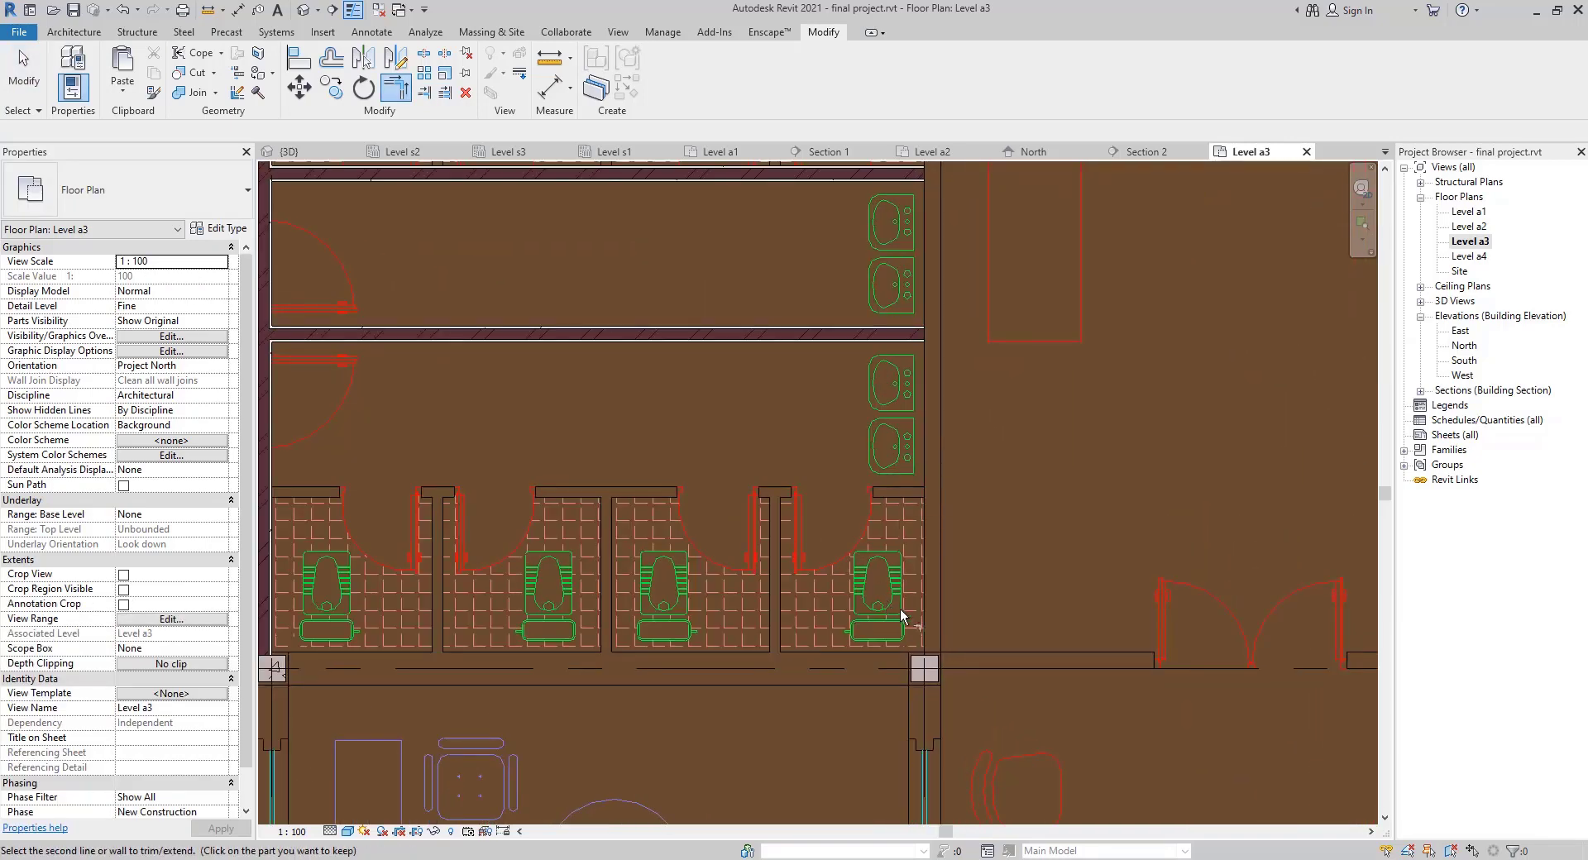
scroll(908, 627, "up", 1)
key("Escape")
key("Escape")
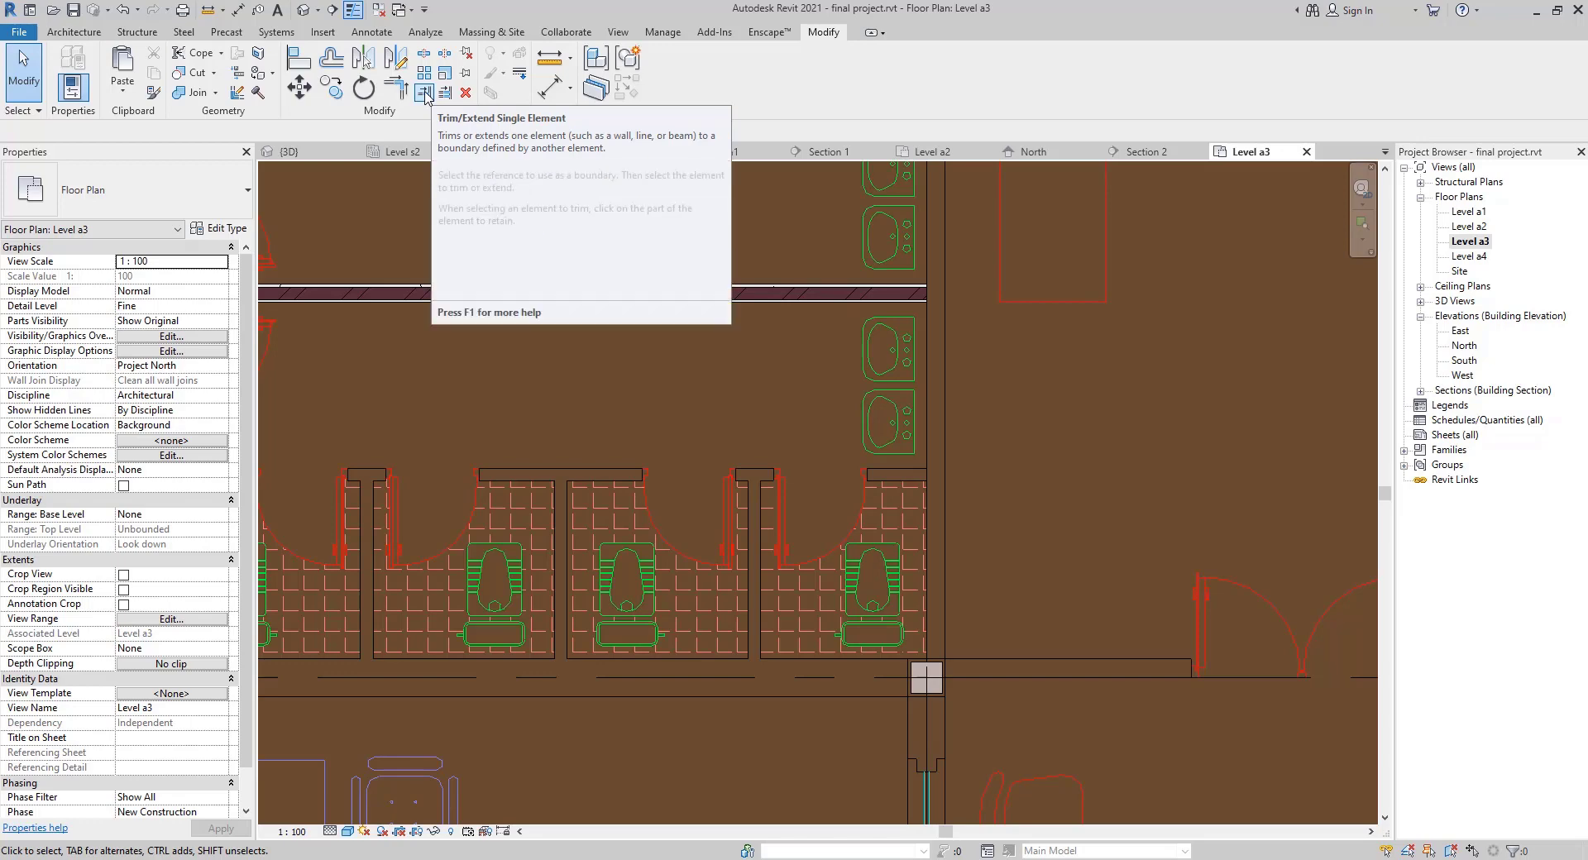
Extend the short vertical 15 cm wall near grid D down to the column at the lower end of the restrooms
left_click(424, 92)
scroll(936, 657, "up", 5)
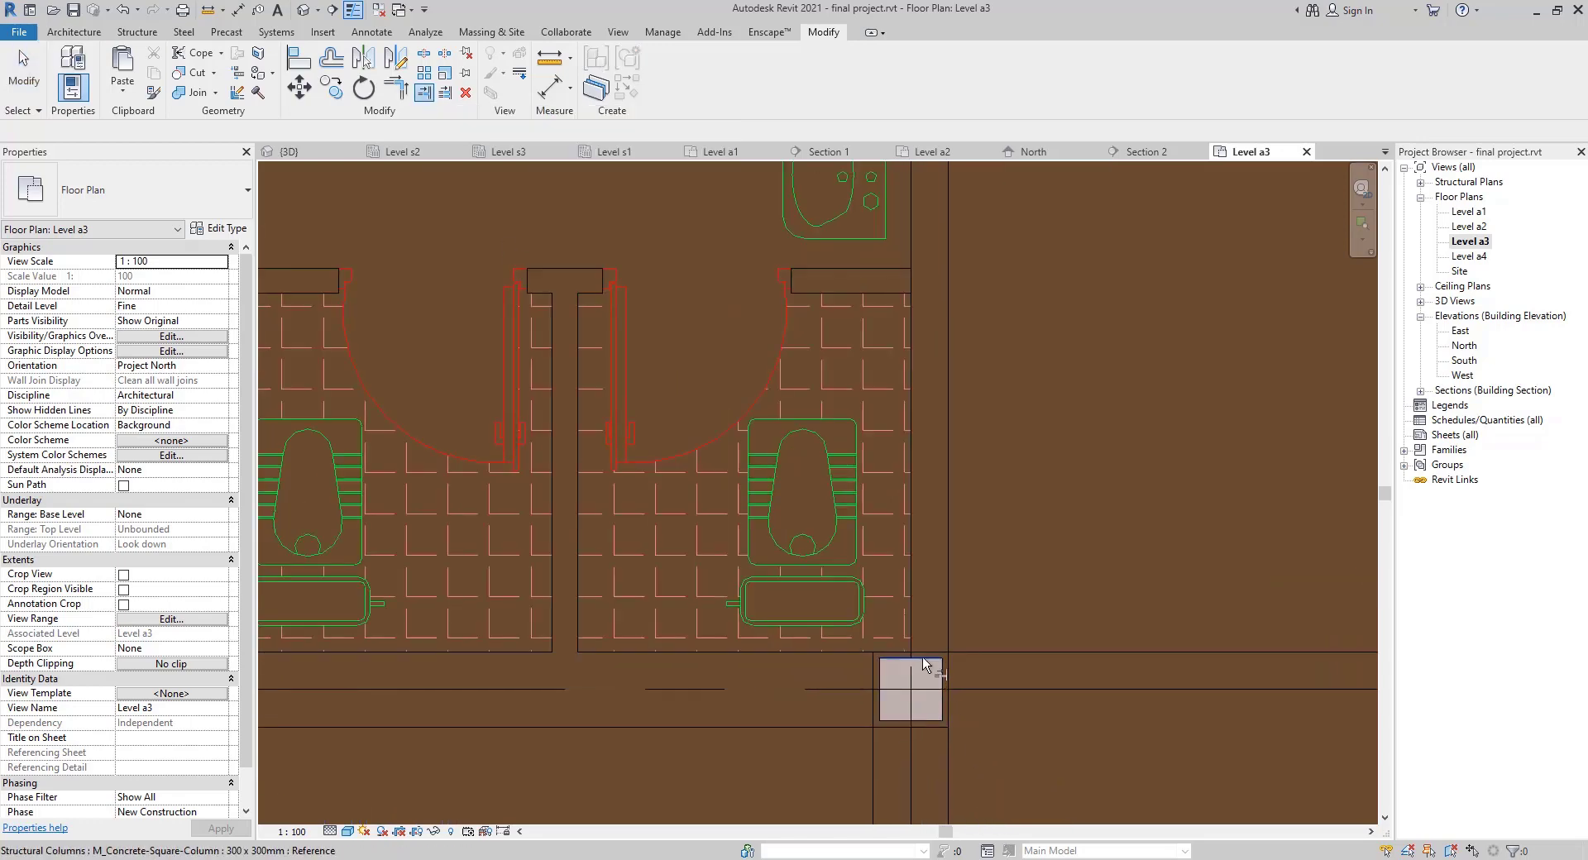
left_click(922, 658)
scroll(917, 633, "down", 6)
middle_click_drag(897, 331, 829, 823)
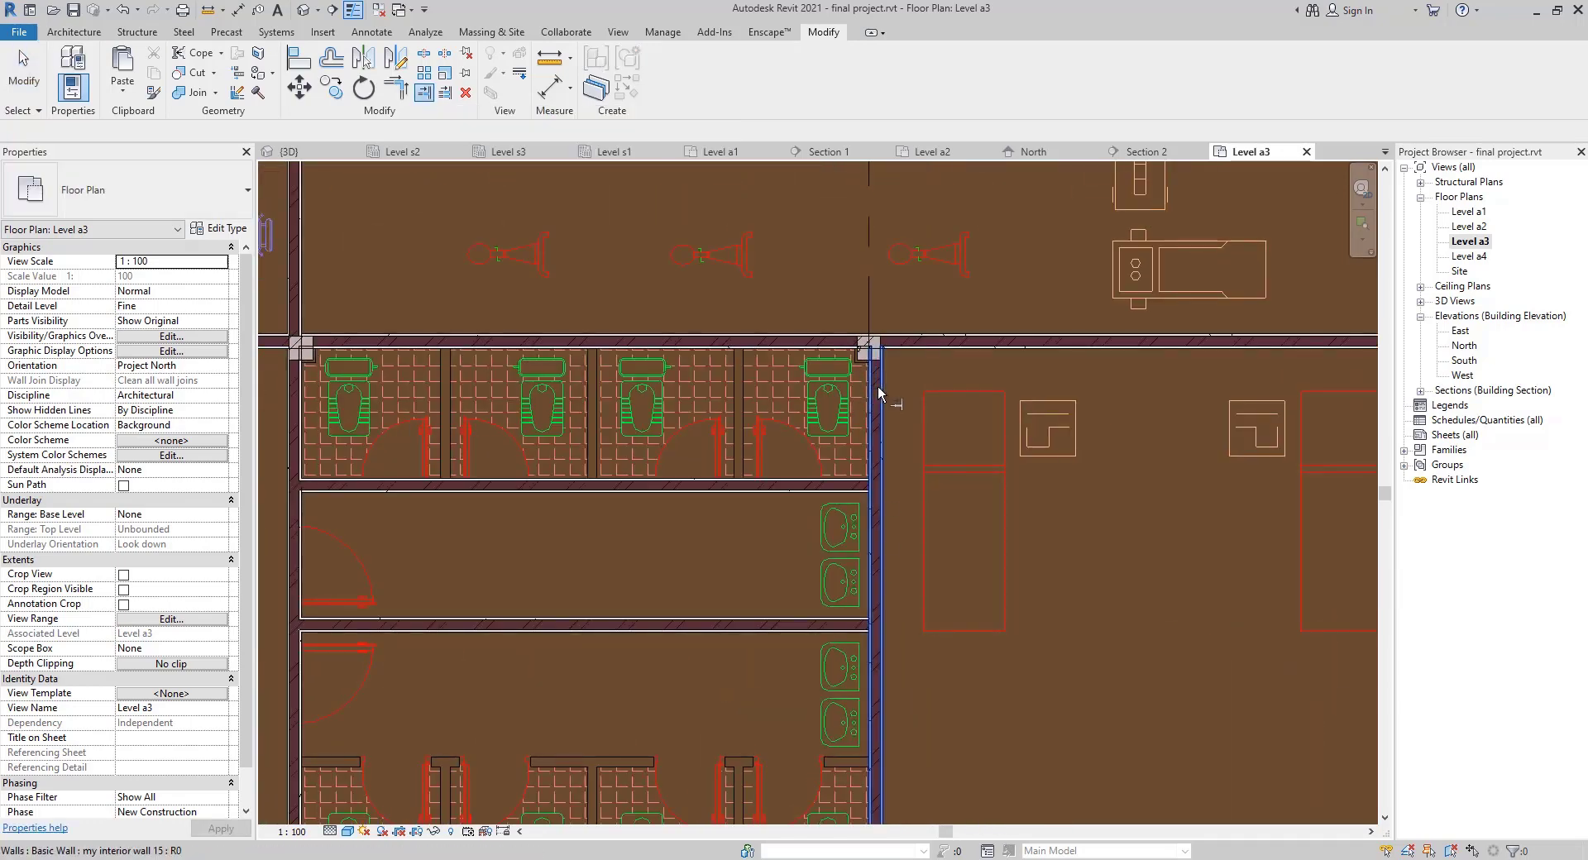
middle_click_drag(737, 632, 1005, 471)
middle_click_drag(897, 543, 973, 465)
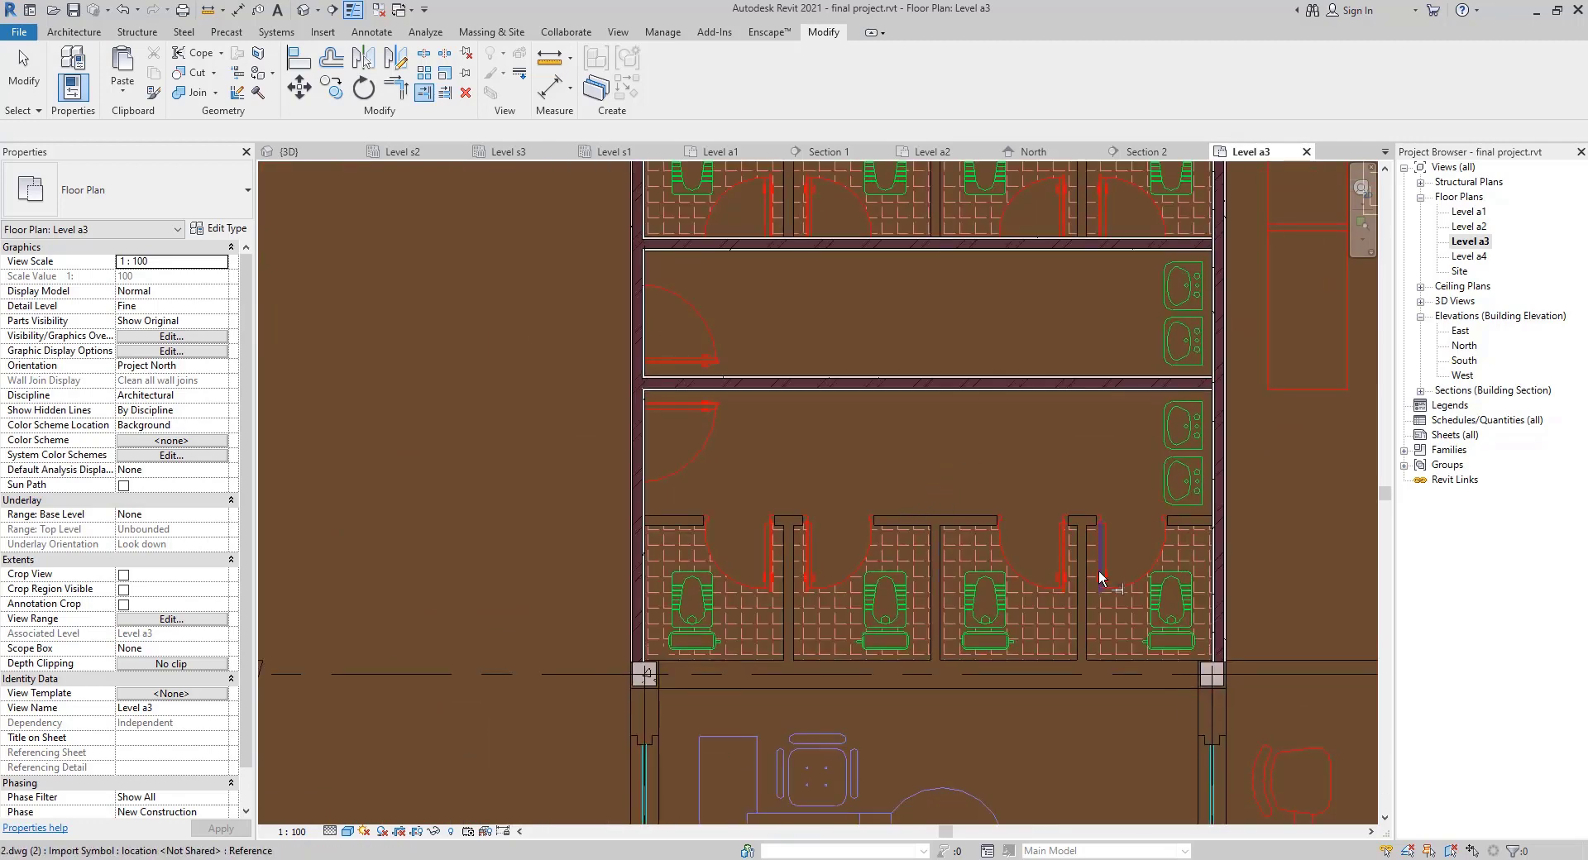
scroll(1045, 527, "up", 2)
key("Escape")
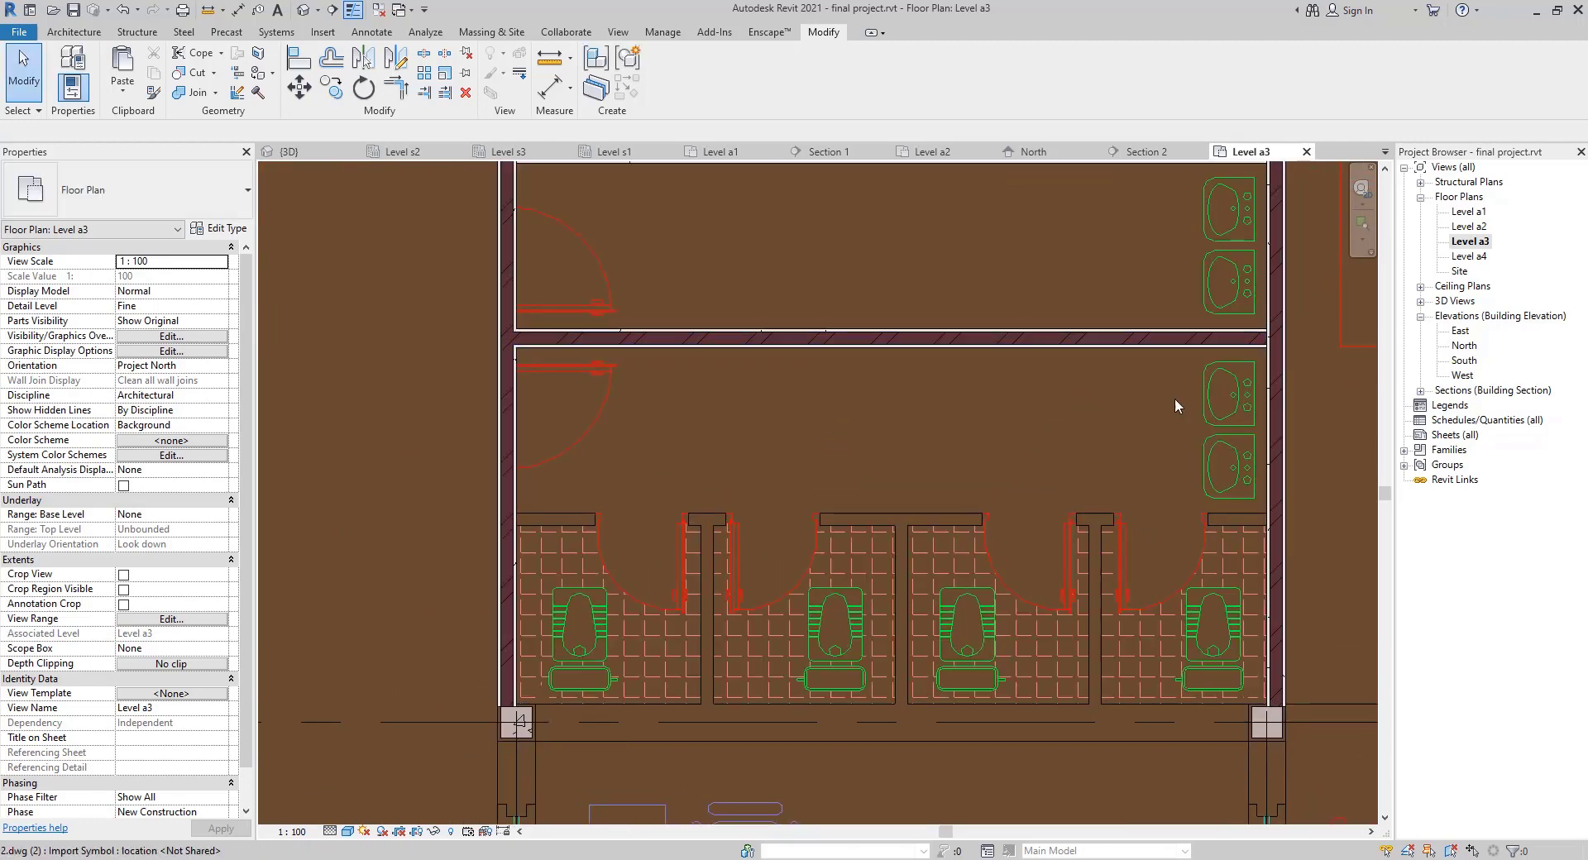
Place a short 15 cm wall on the plan's stall-front line in the lower restroom, next to the grid D wall
middle_click_drag(1009, 471, 815, 354)
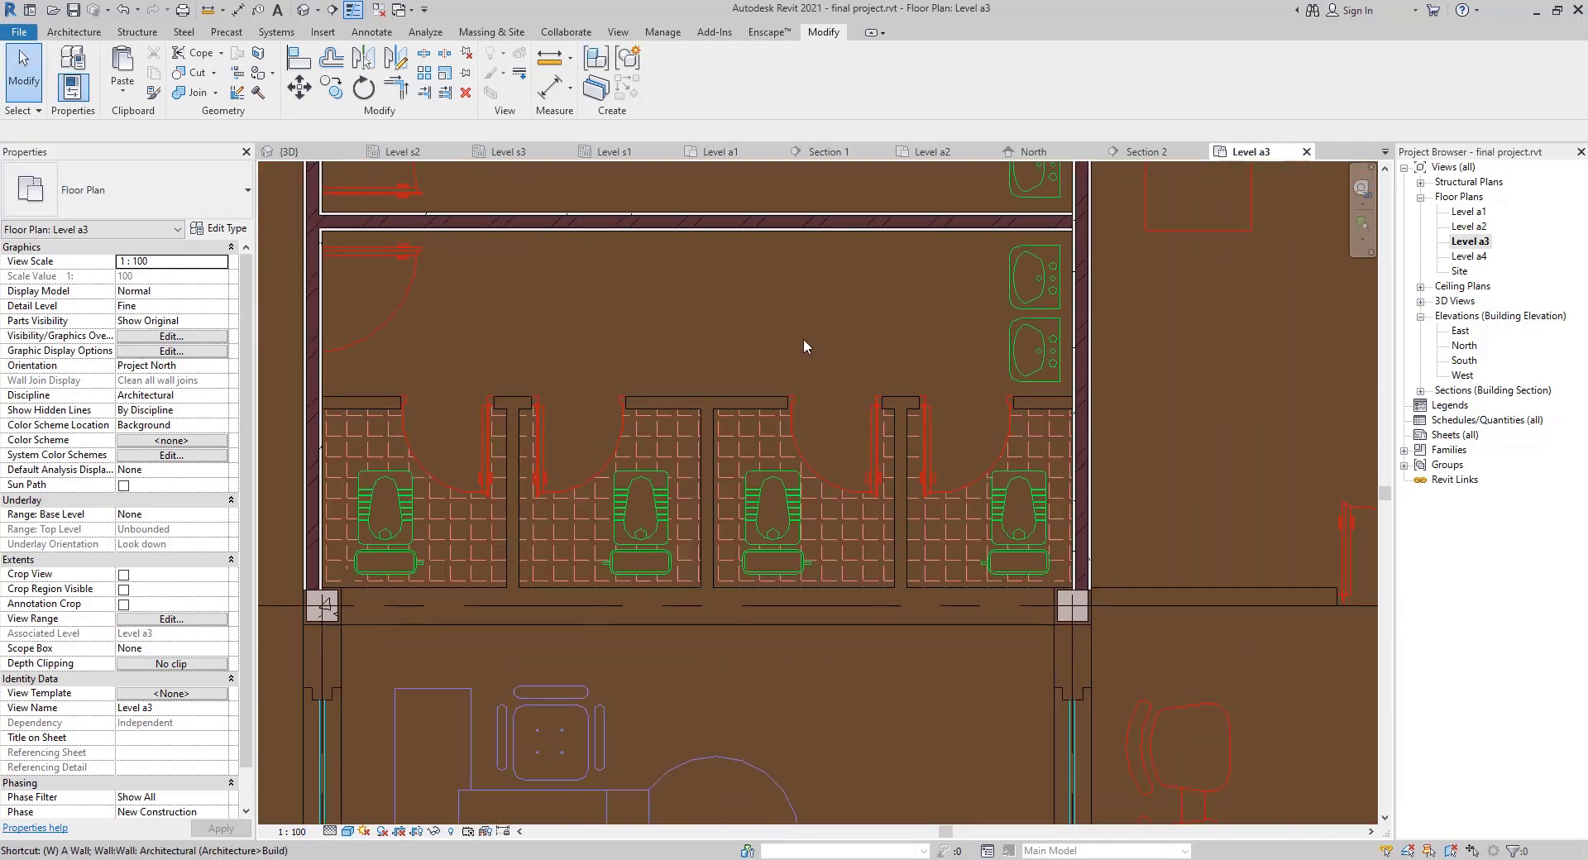
scroll(1064, 379, "up", 2)
key("w")
key("a")
left_click(679, 91)
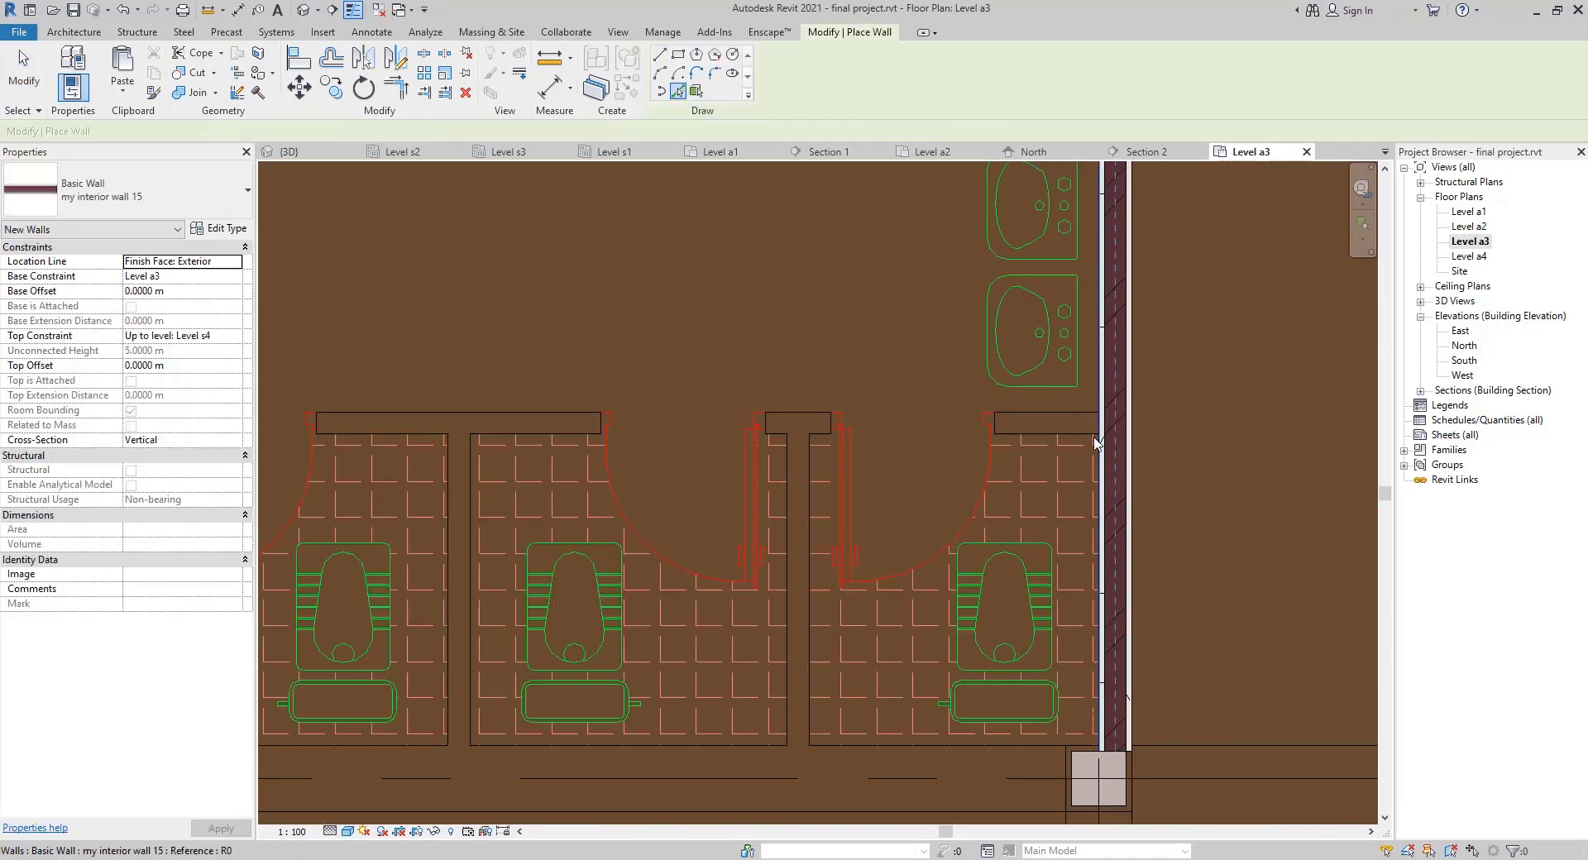
left_click(1073, 411)
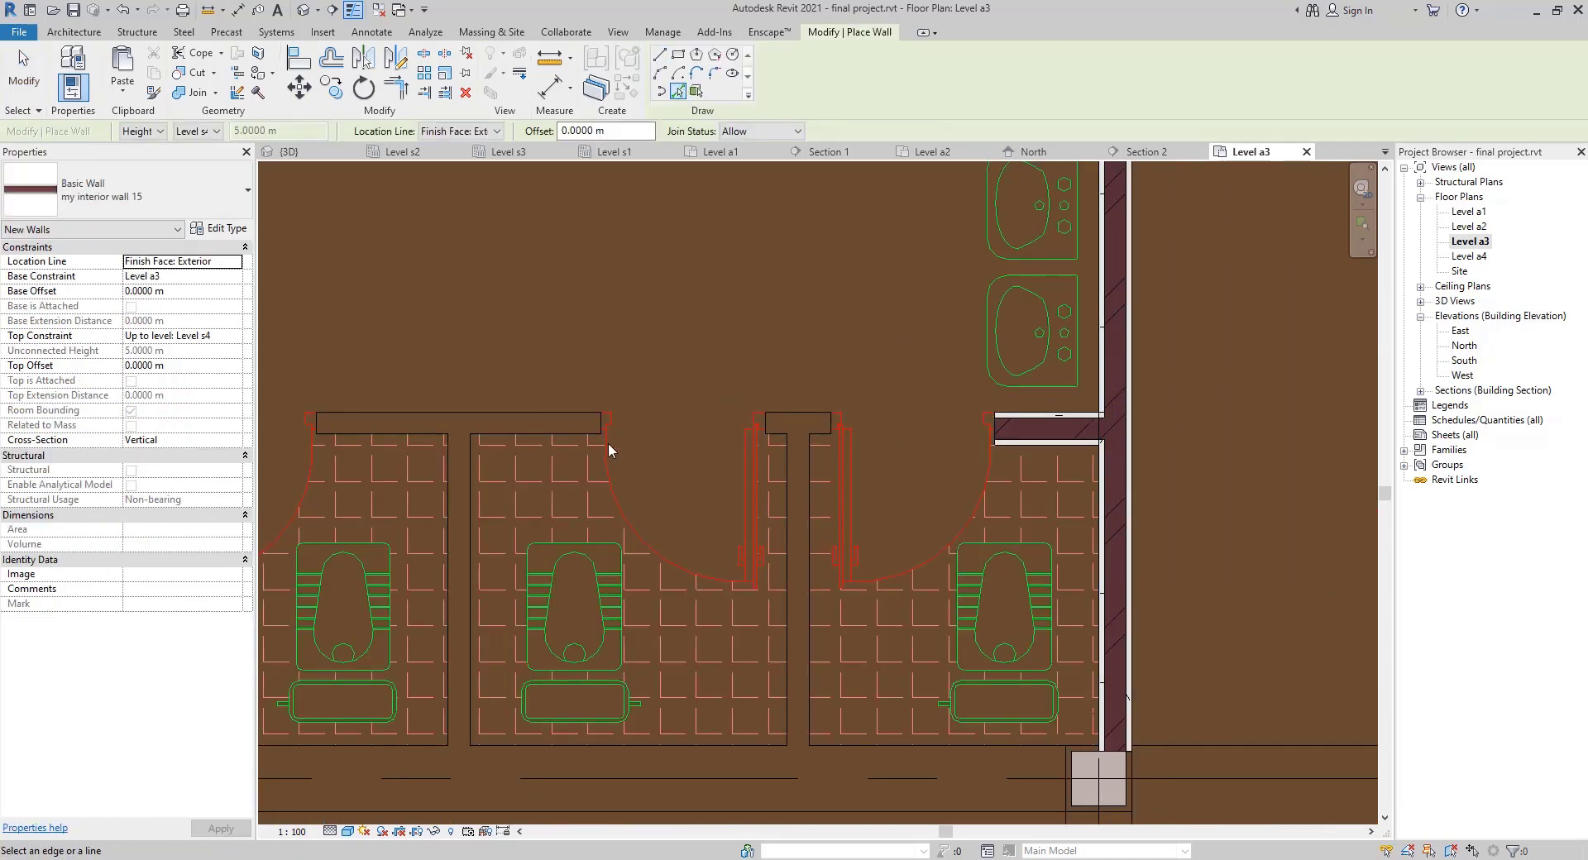
Delete the short 15 cm wall on the lower restroom's stall front
key("Escape")
key("Escape")
left_click(1051, 431)
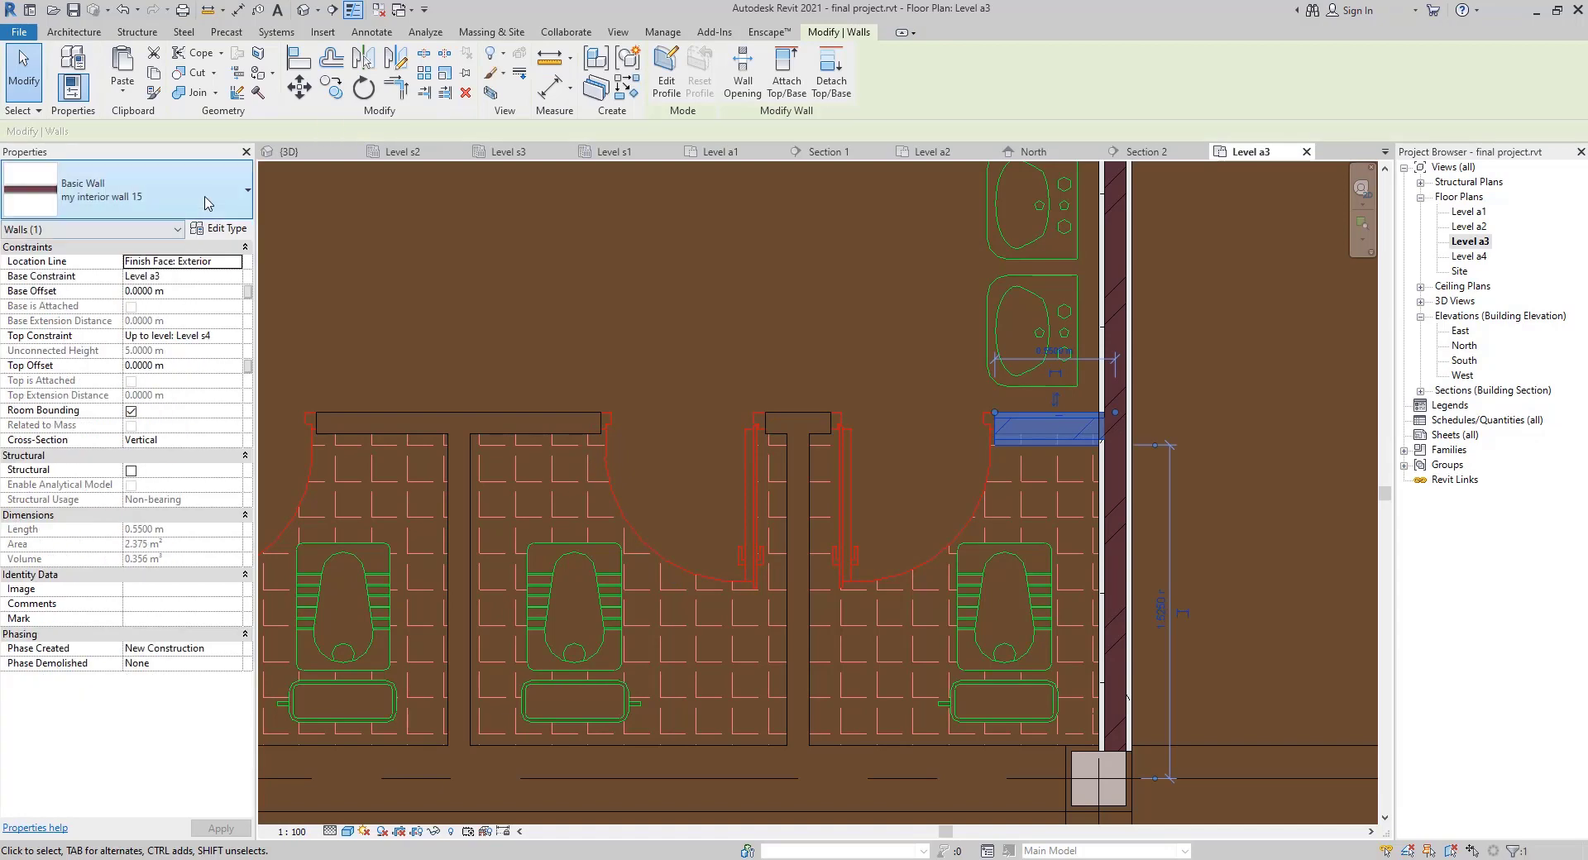
middle_click_drag(674, 412, 997, 544)
scroll(1265, 566, "up", 2)
middle_click_drag(1117, 595, 622, 634)
key("Escape")
scroll(965, 594, "up", 2)
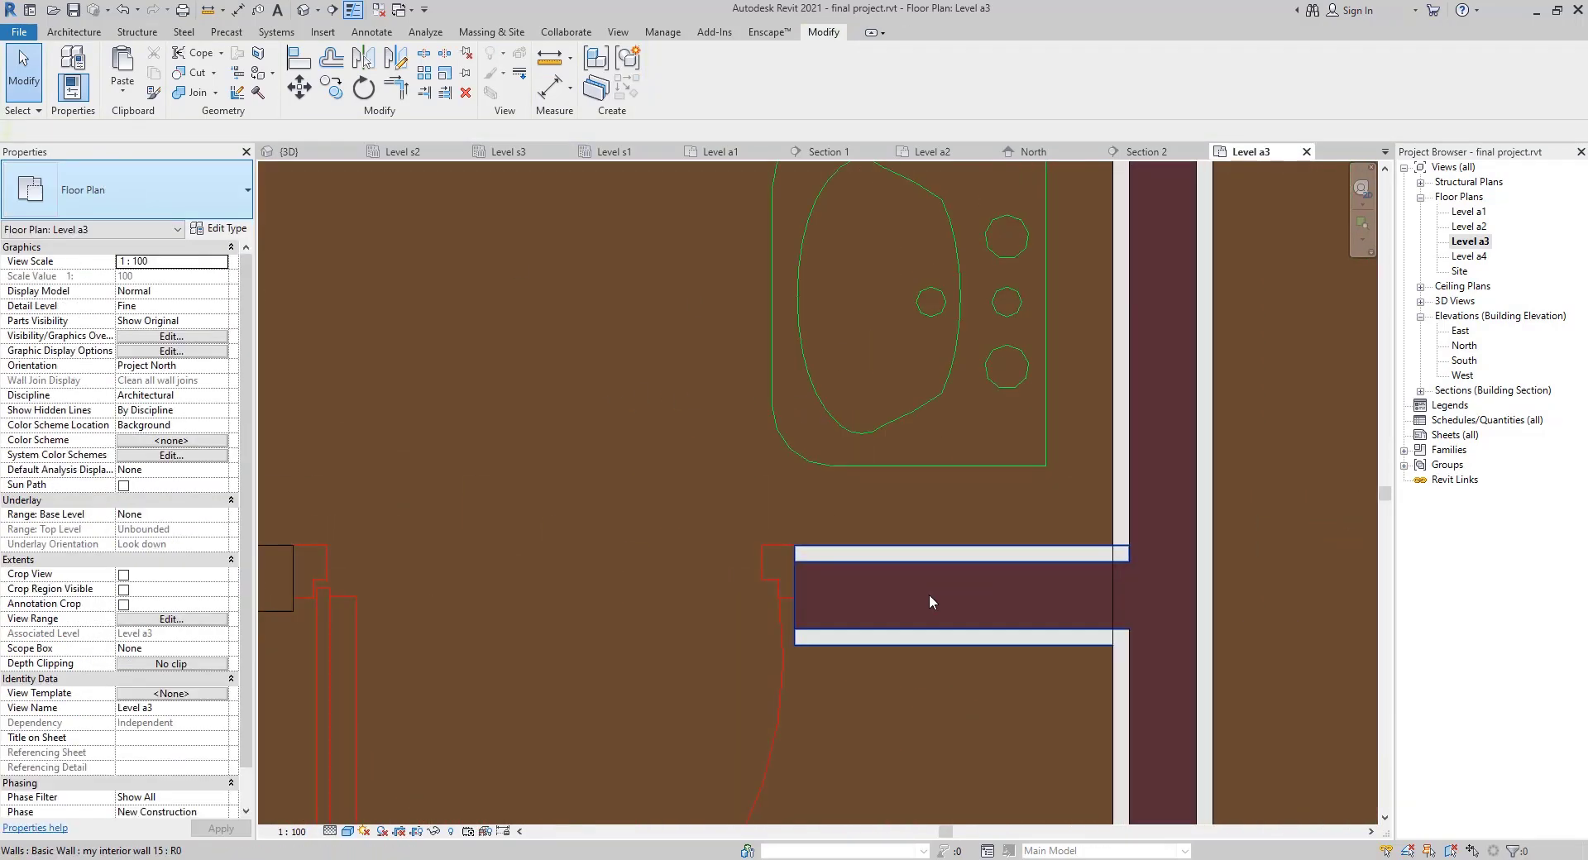
left_click(864, 639)
key("Delete")
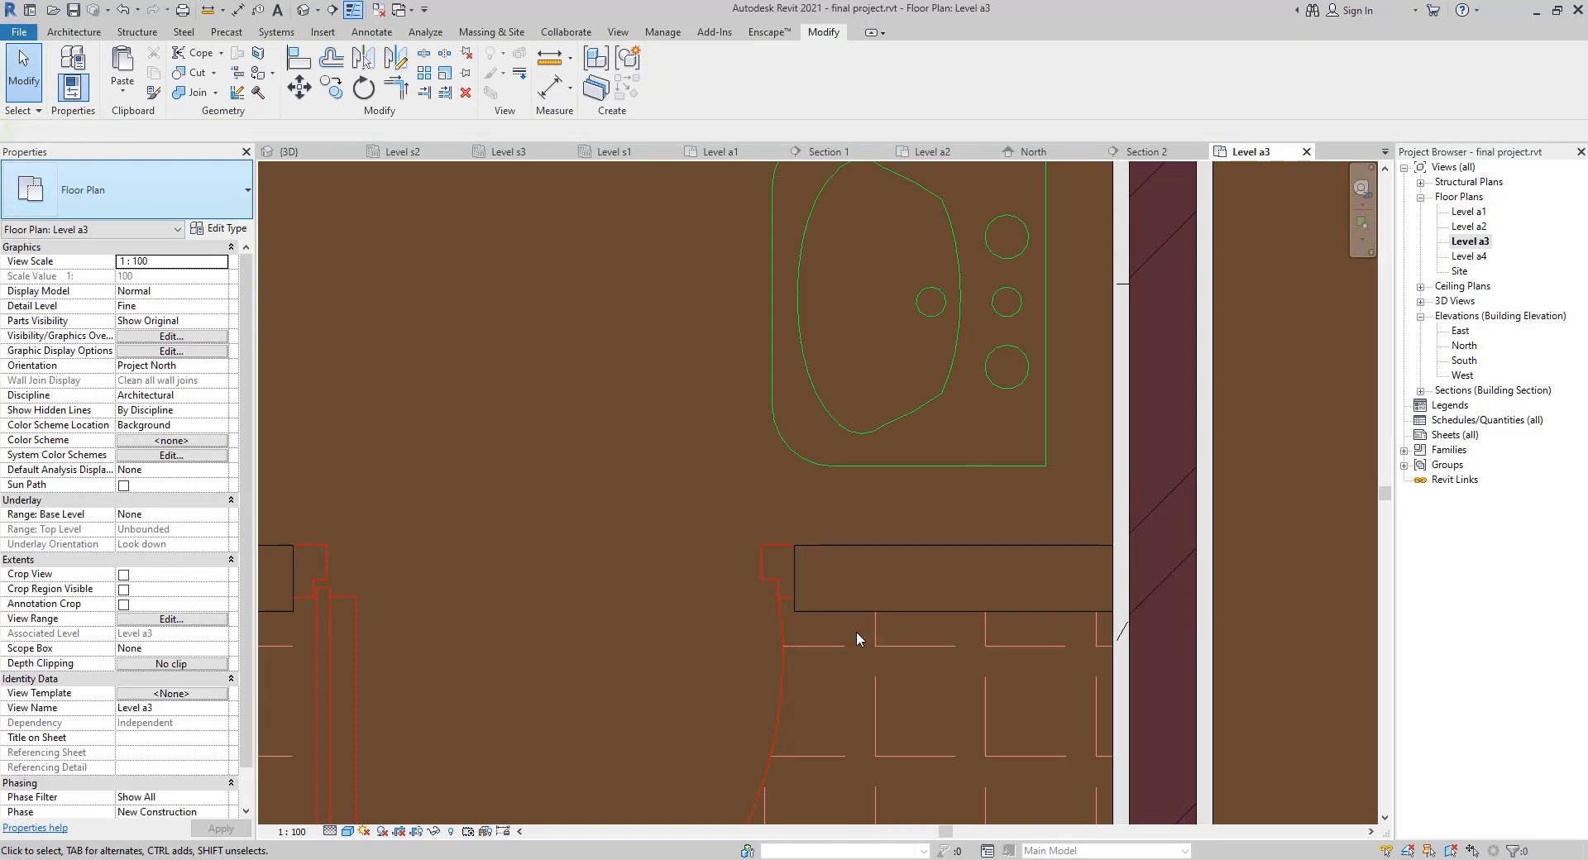
Delete the 15 cm wall along the upper restroom's stall front
key("i")
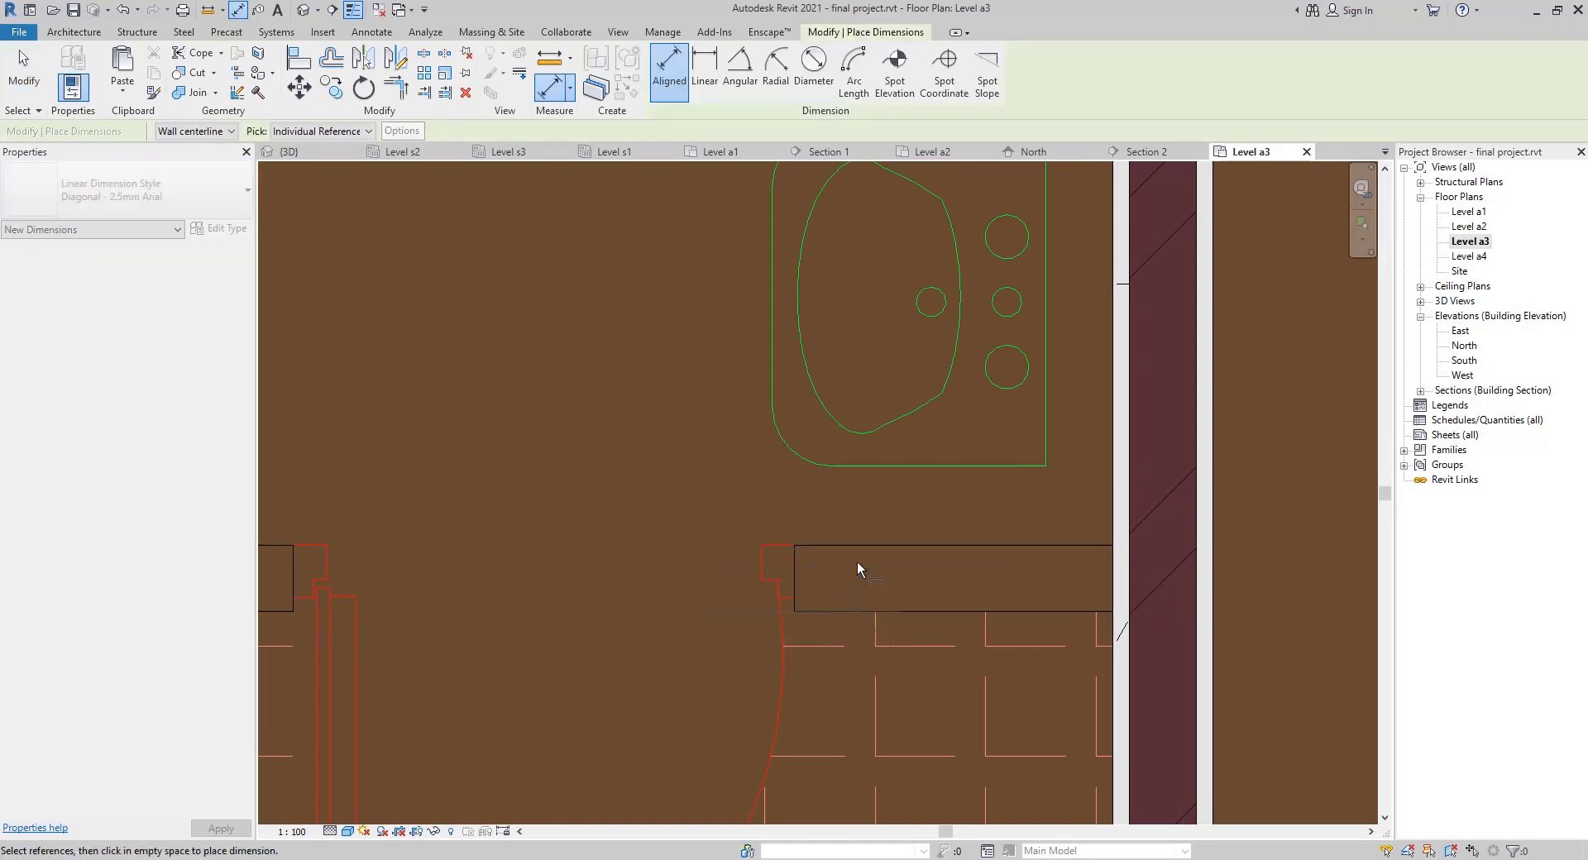
key("Escape")
scroll(852, 551, "down", 4)
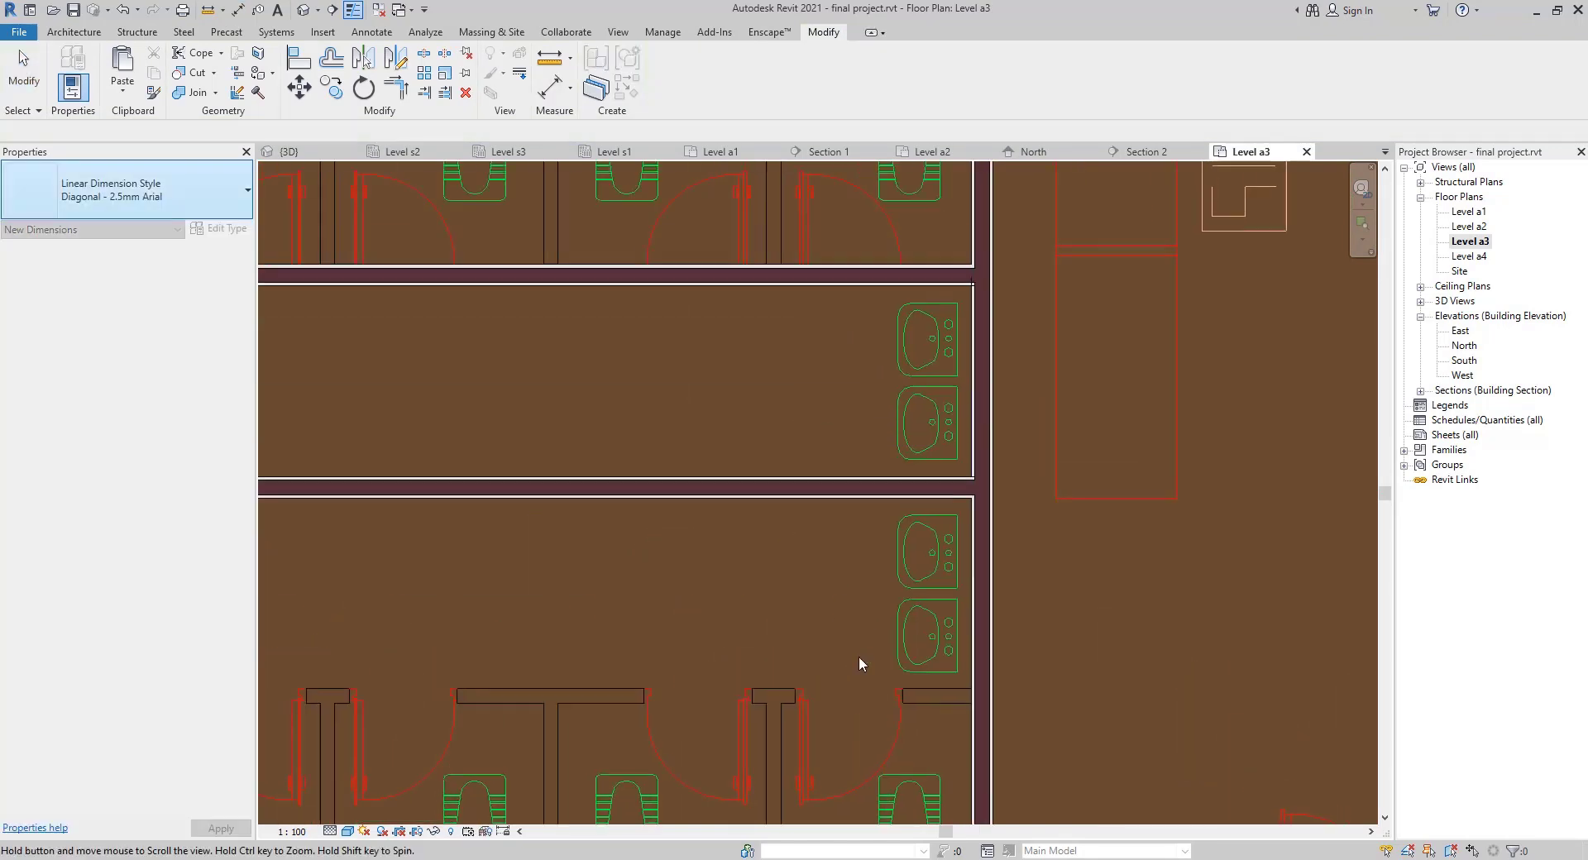
scroll(854, 498, "down", 2)
left_click(715, 355)
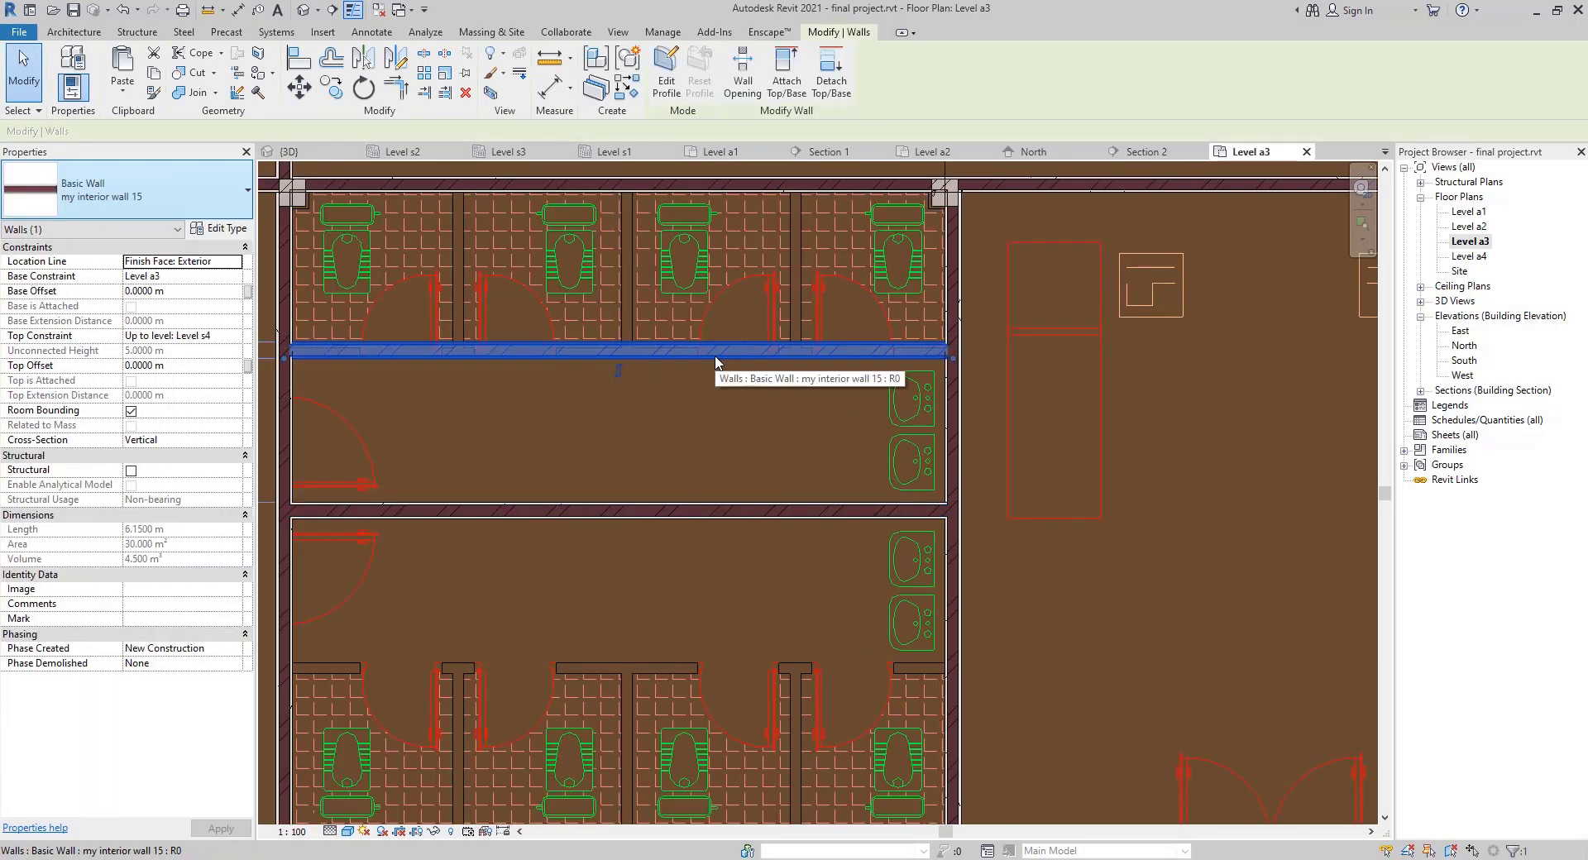
scroll(832, 351, "up", 1)
scroll(949, 354, "up", 2)
key("Delete")
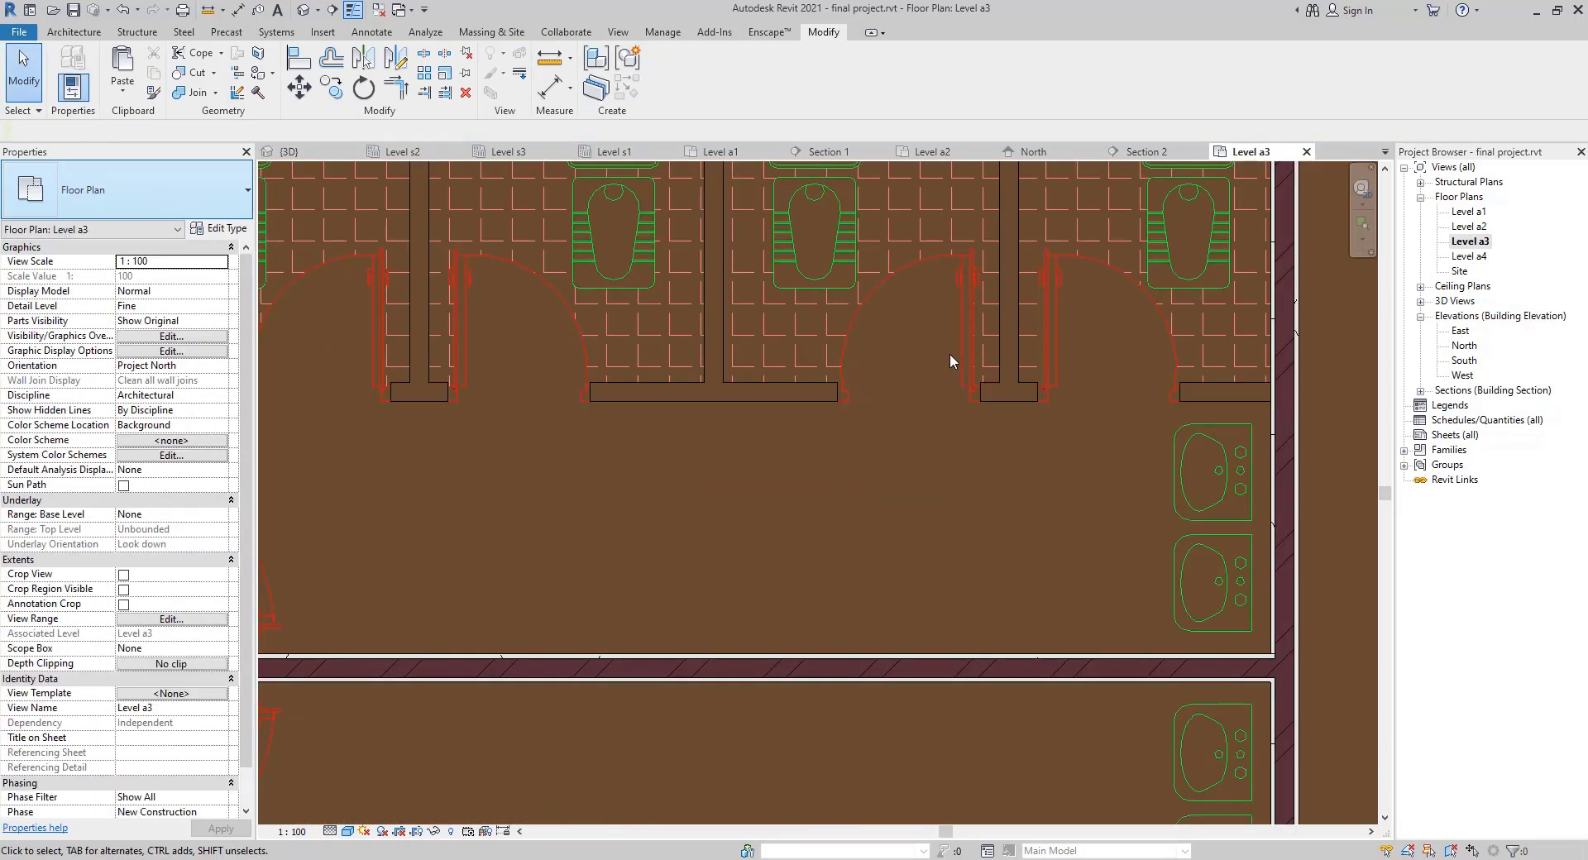
Draw a wall of type my interior wall 10cm along the upper restroom's stall front, from the grid C wall to the grid D wall
scroll(1117, 434, "down", 1)
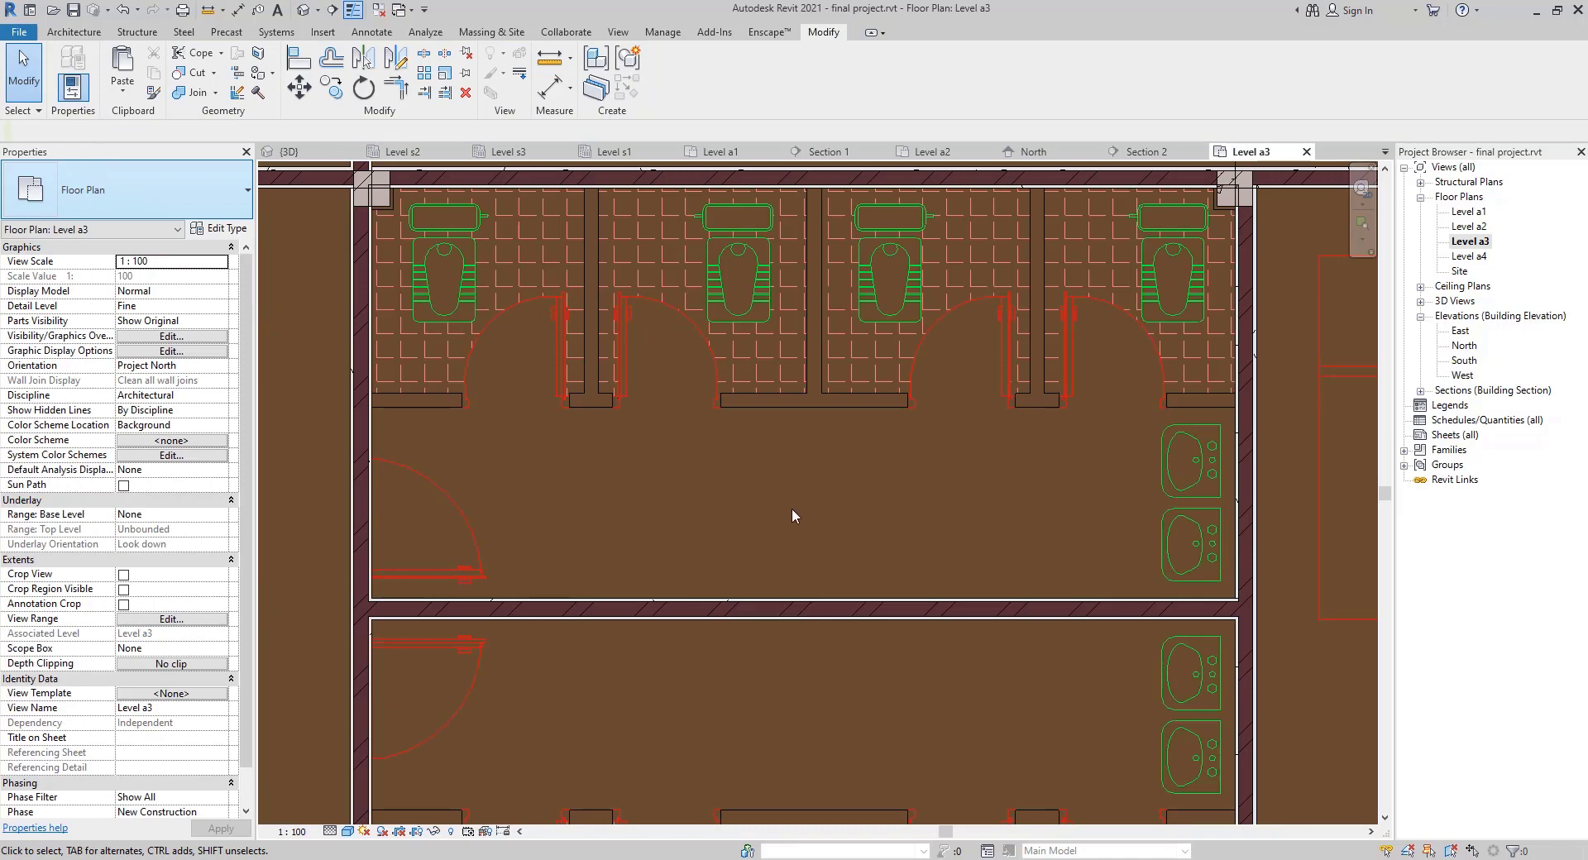
key("w")
key("a")
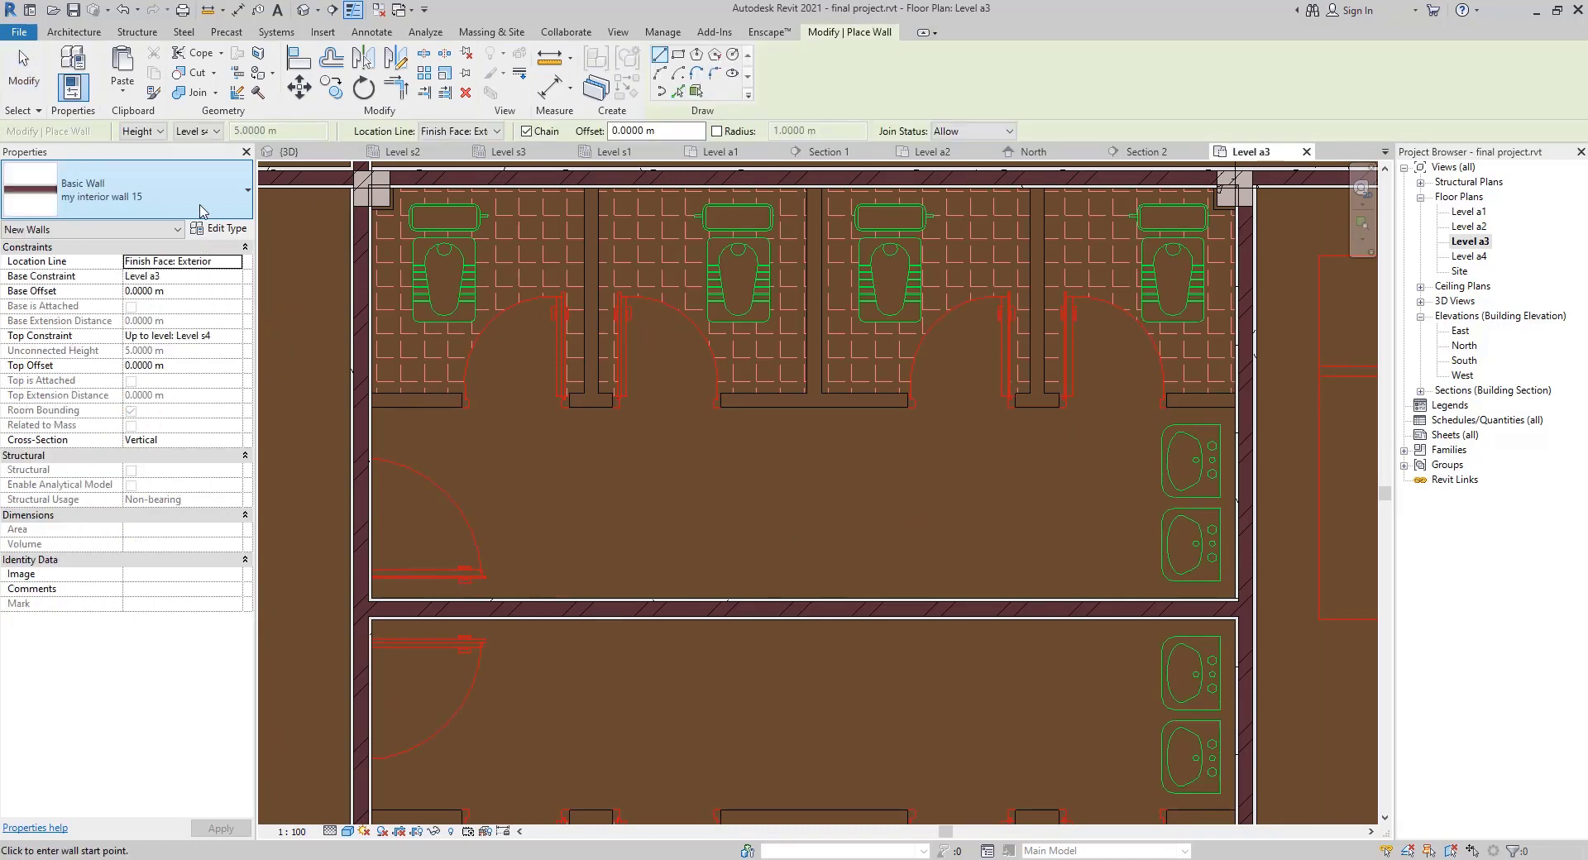
left_click(124, 190)
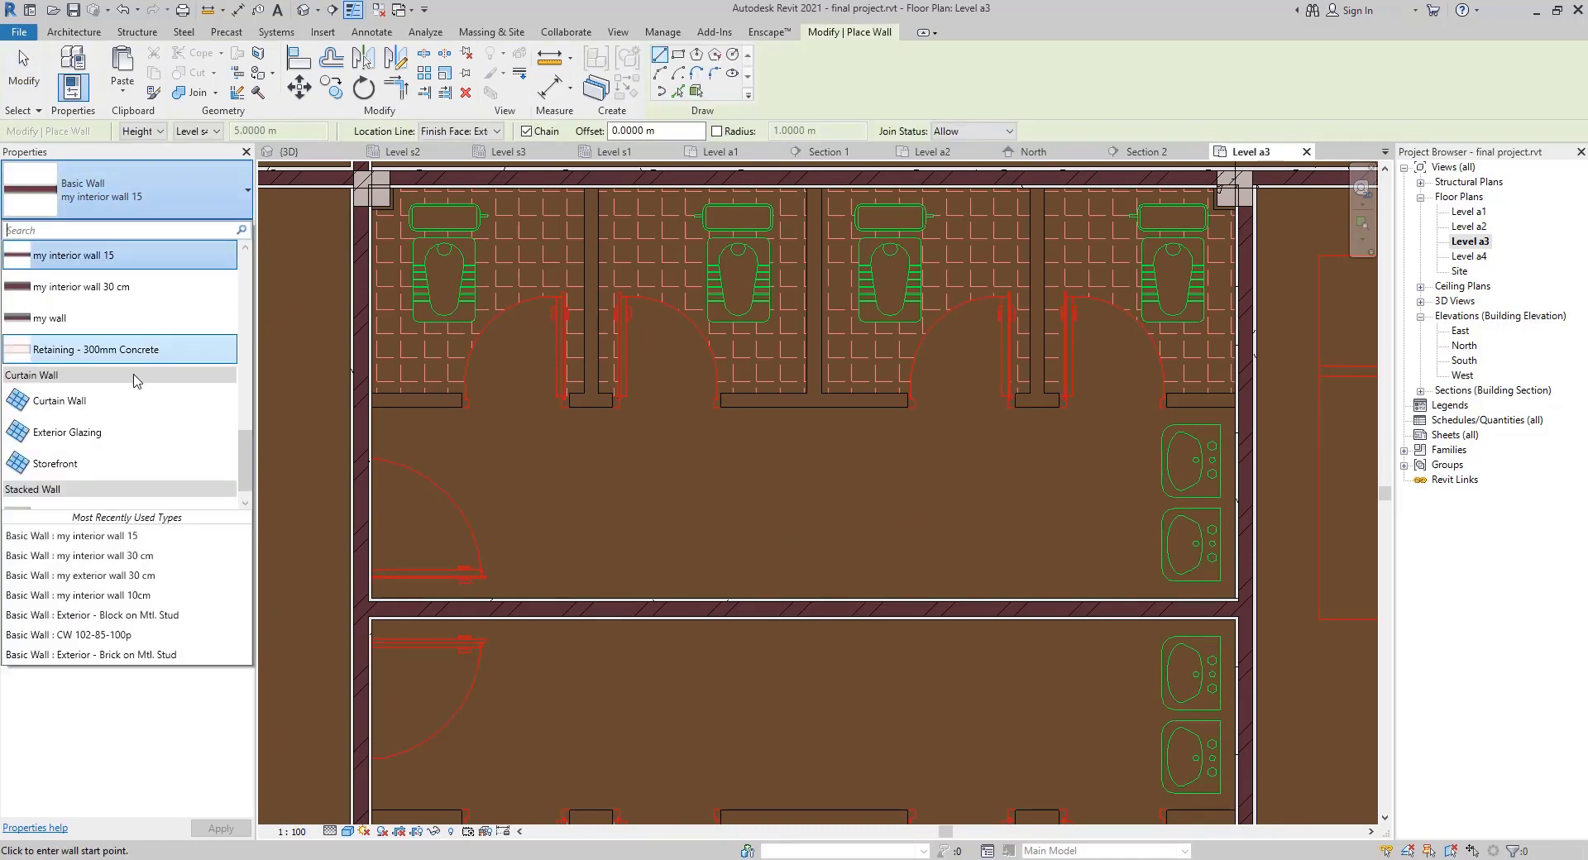
scroll(130, 306, "up", 3)
left_click(130, 322)
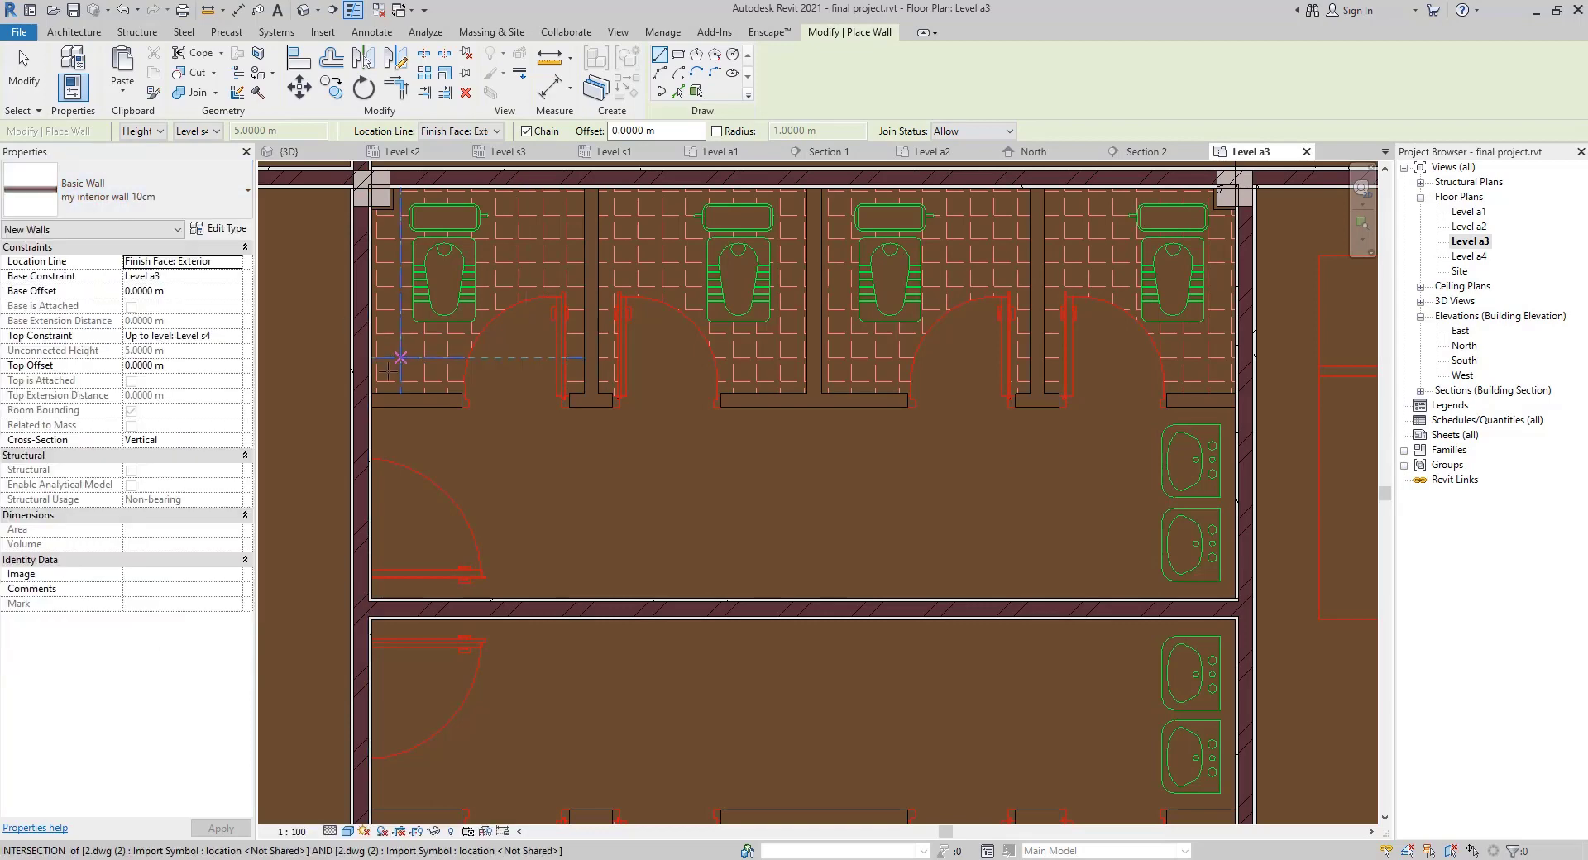
scroll(382, 359, "up", 1)
middle_click_drag(904, 406, 571, 456)
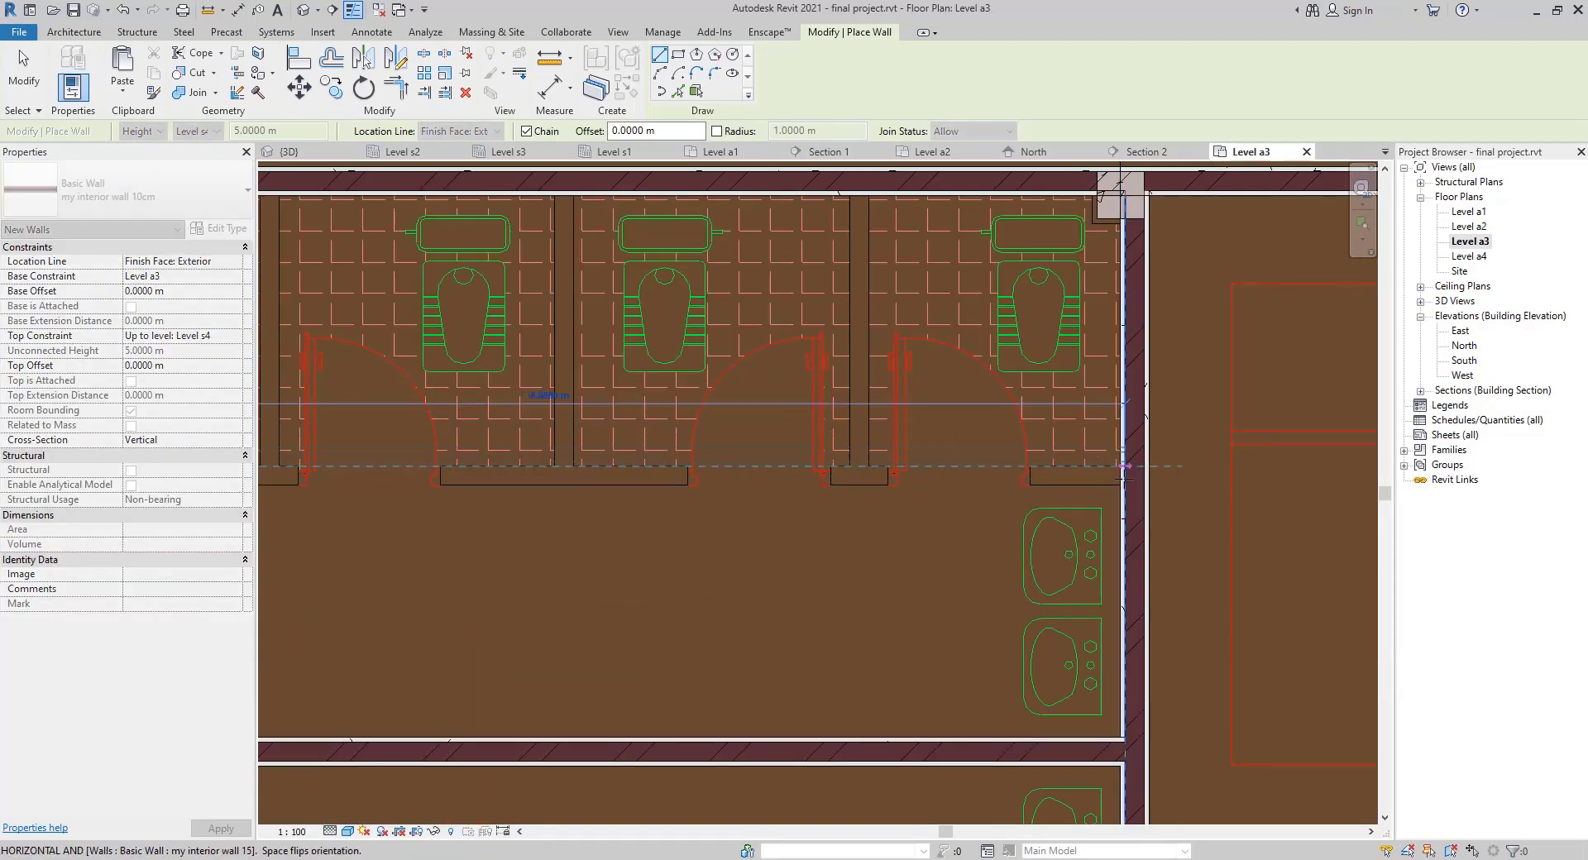
left_click(1125, 478)
key("Escape")
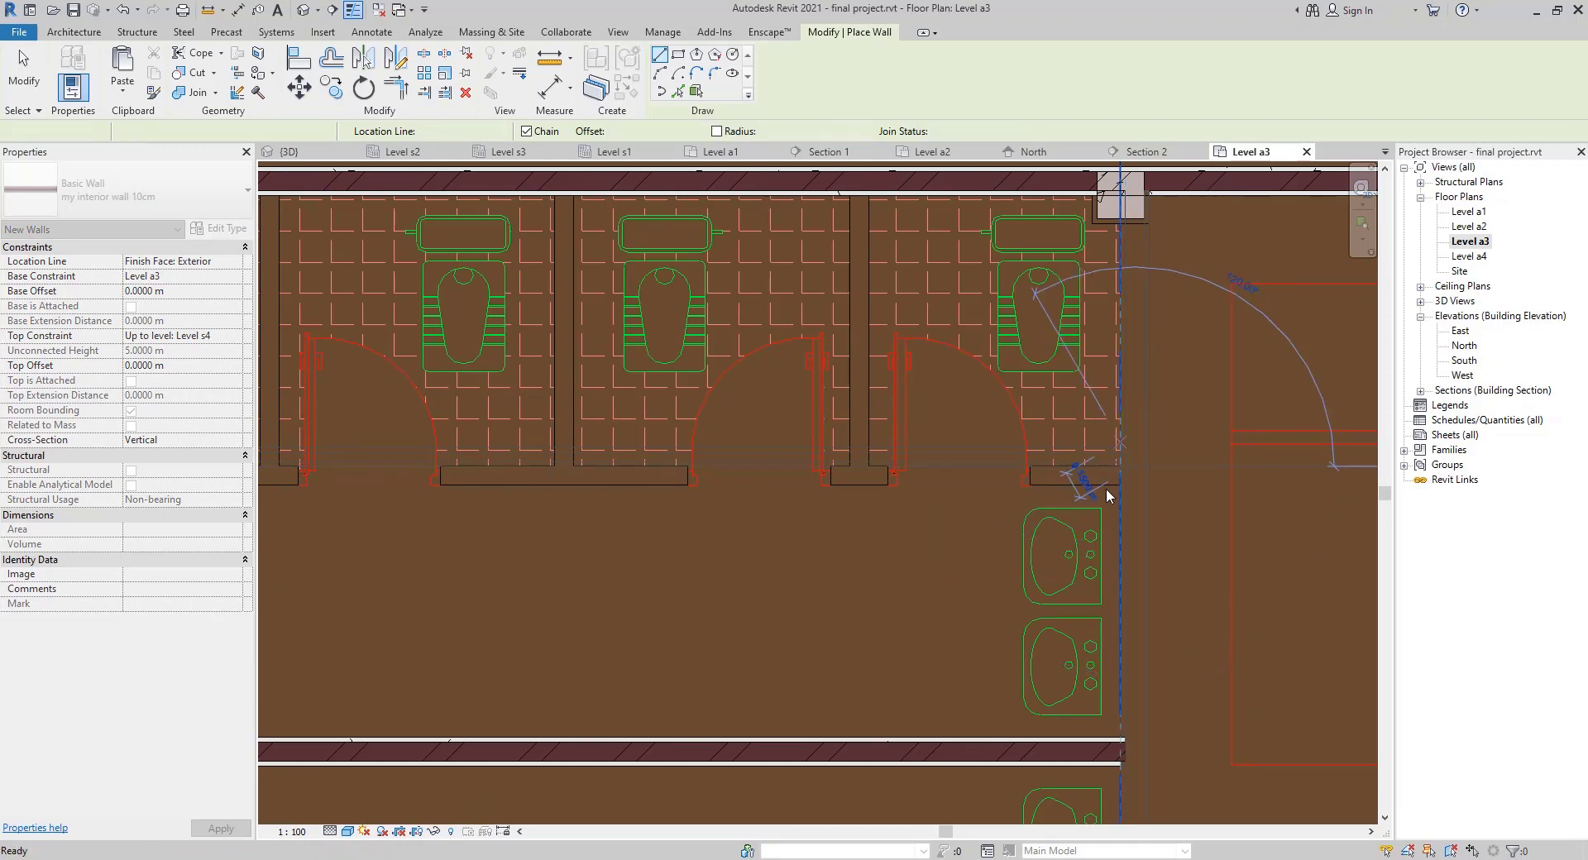
key("Escape")
Flip the 10 cm stall-front wall to the other side of its line, onto the plan's wall outline
left_click(1098, 461)
key("space")
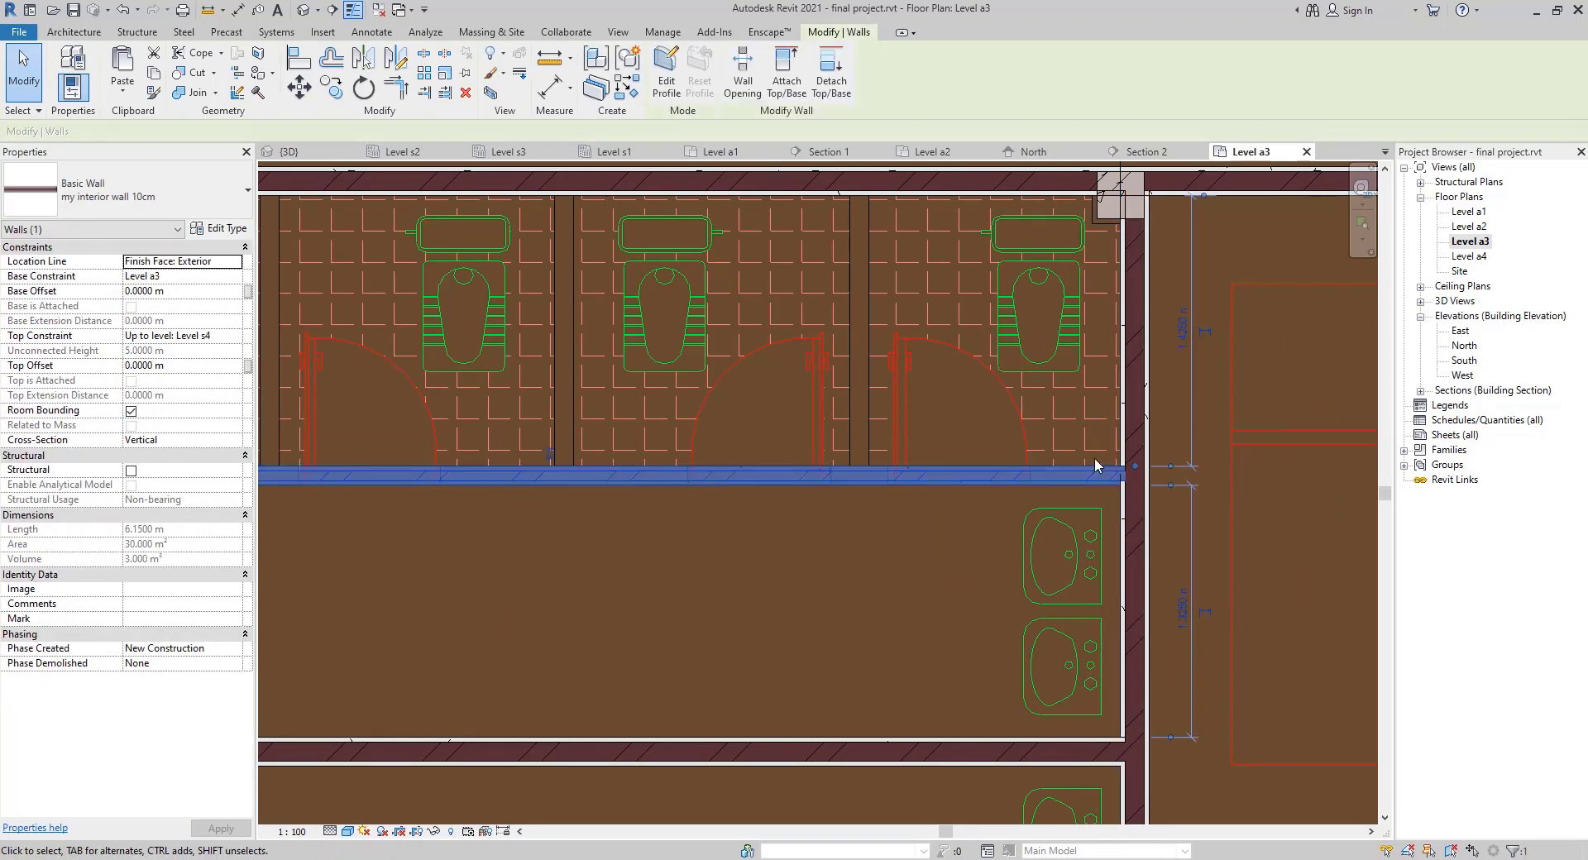
key("Escape")
Draw a 10 cm partition between the upper restroom's two stalls nearest grid D and flip it onto the plan's outline
middle_click_drag(839, 460, 1017, 616)
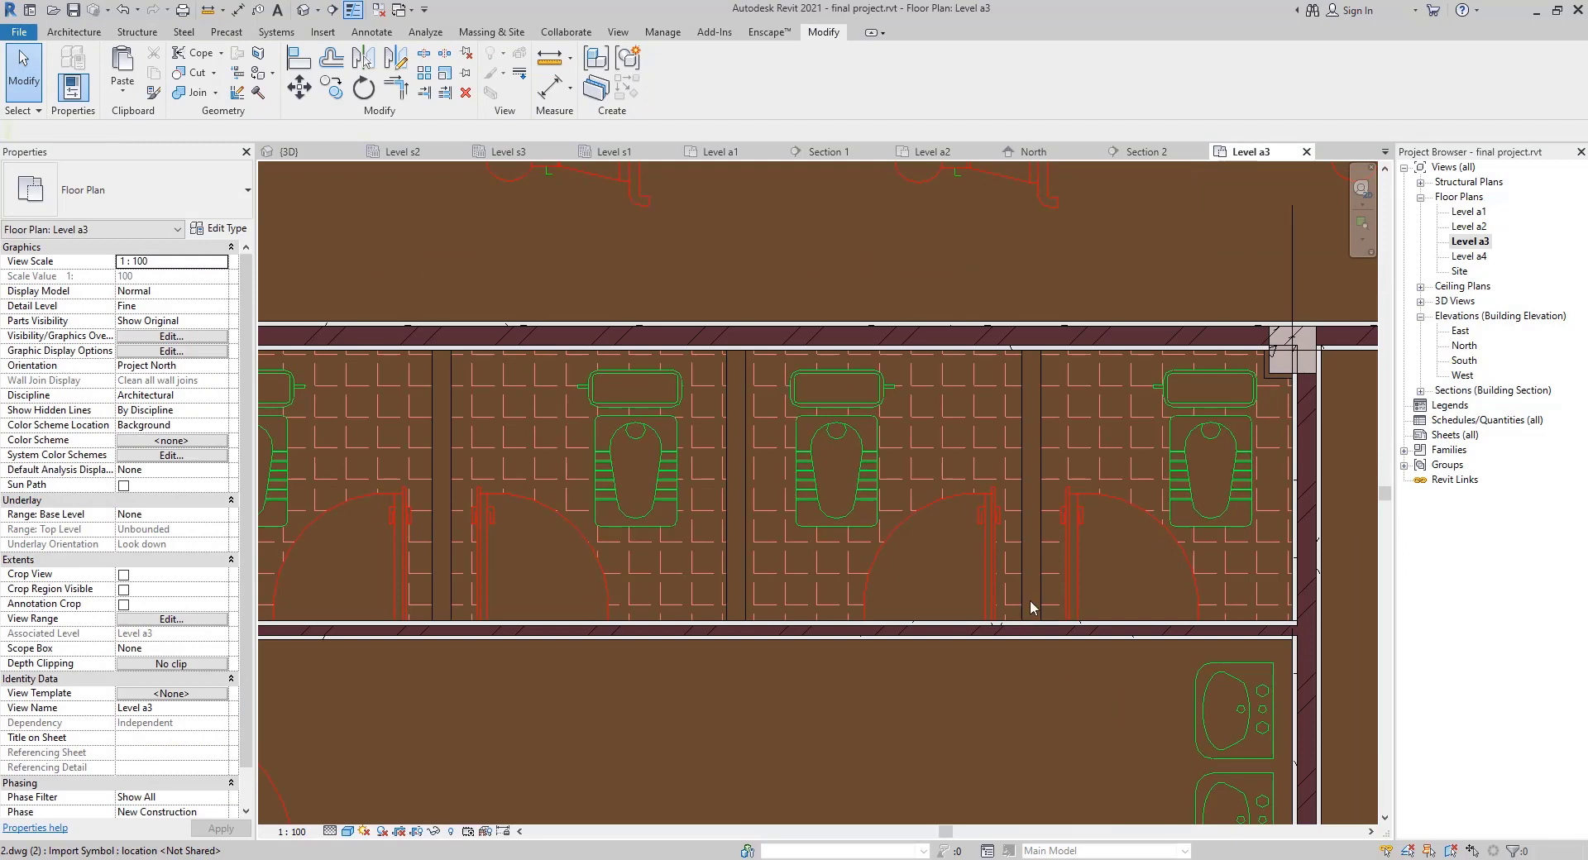
key("w")
key("a")
left_click(1058, 621)
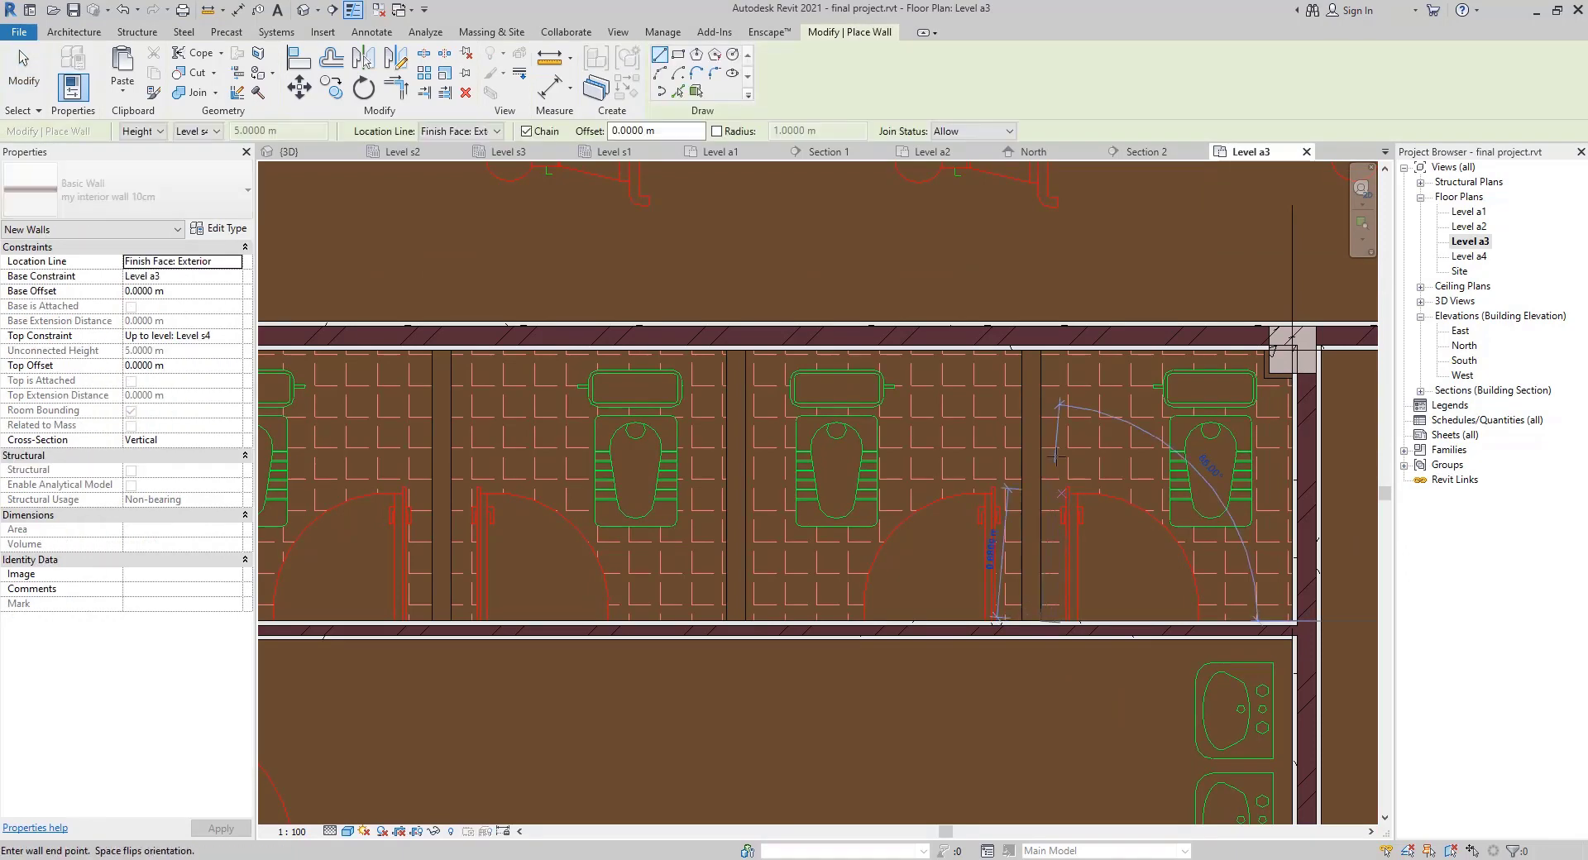
left_click(1042, 362)
key("Escape")
key("Escape")
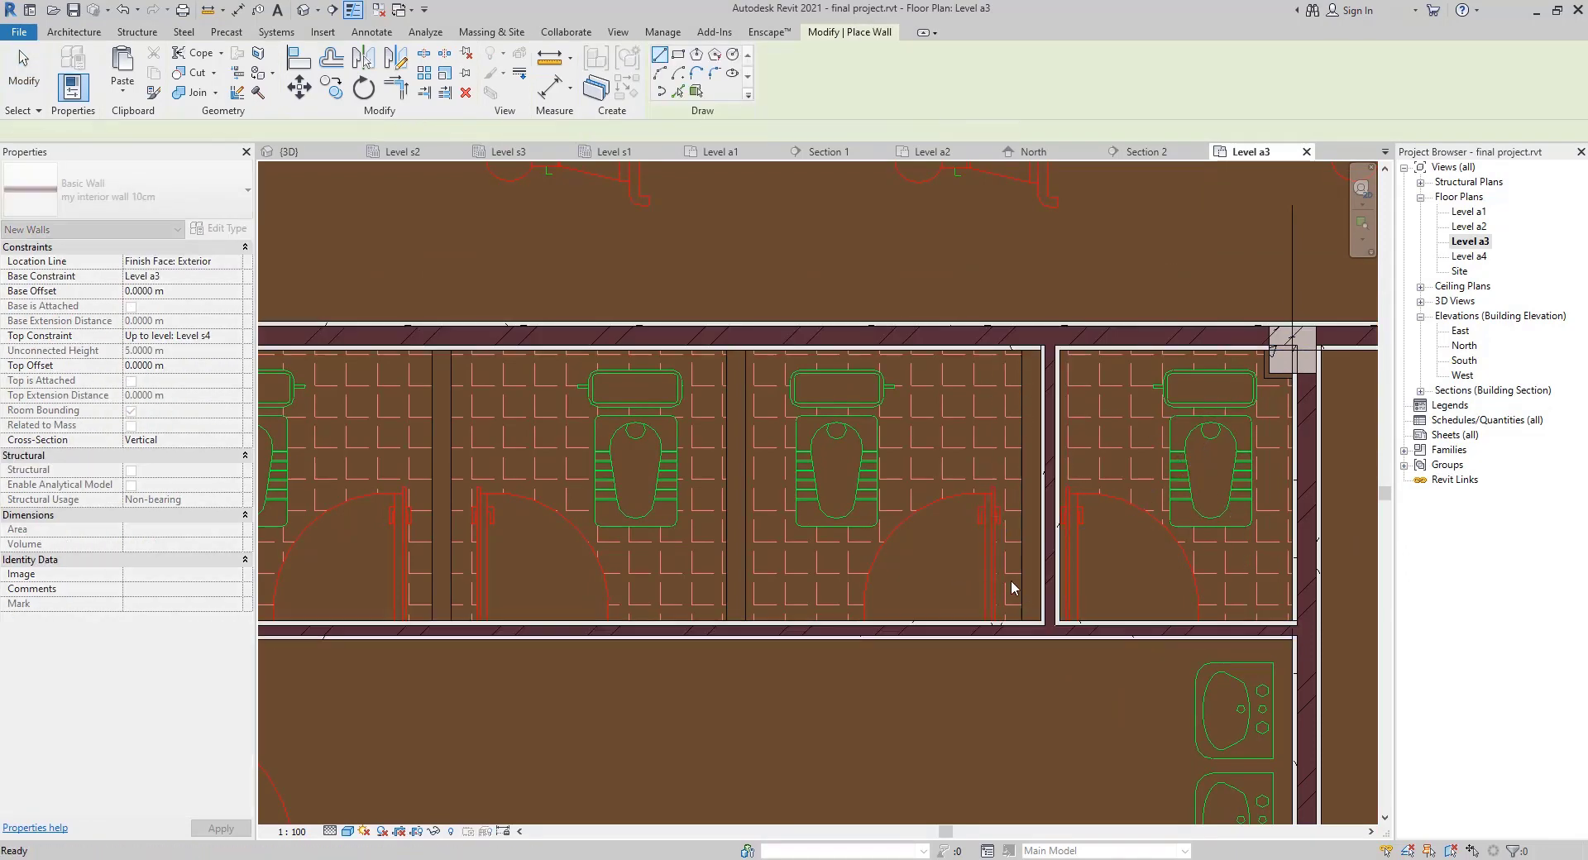
left_click(1051, 567)
key("Delete")
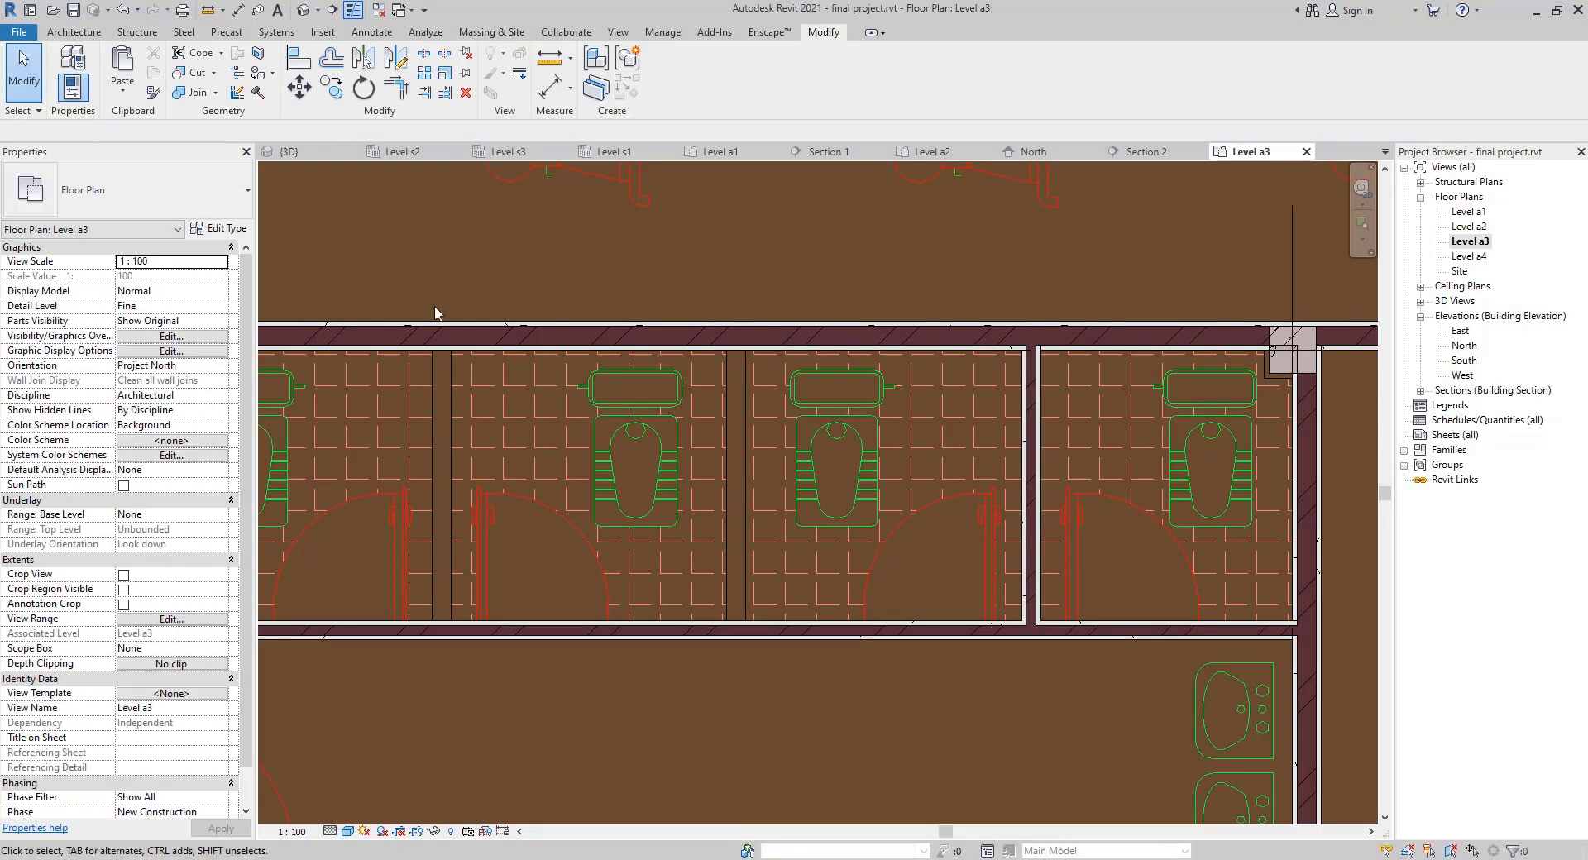
Draw the middle 10 cm stall partition of the upper restroom along the plan's partition midline, with the location line set to Wall Centerline
key("w")
key("a")
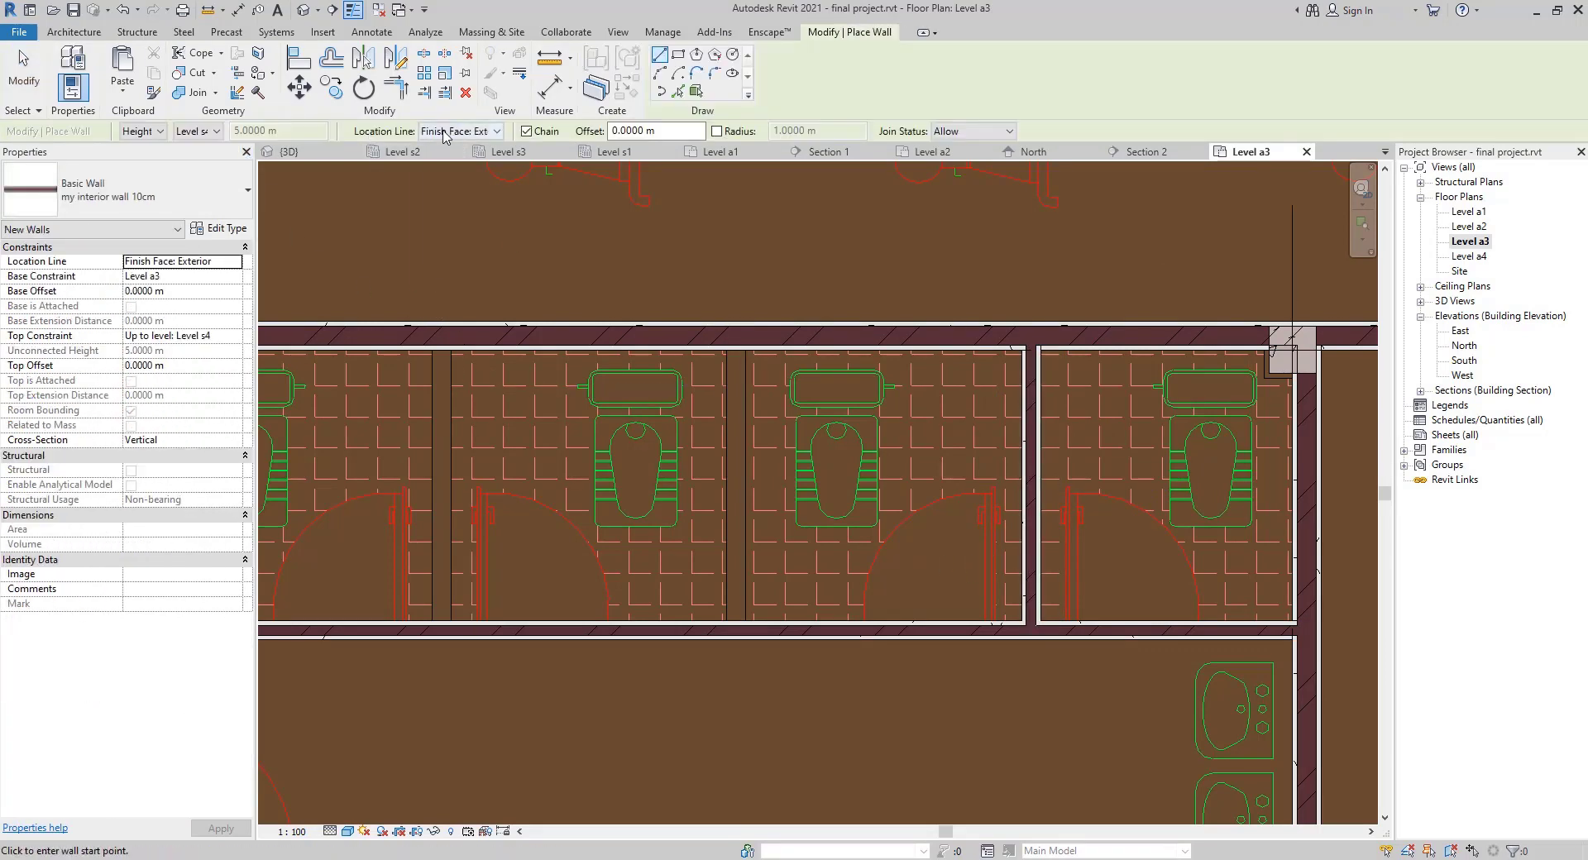
left_click(445, 132)
left_click(450, 158)
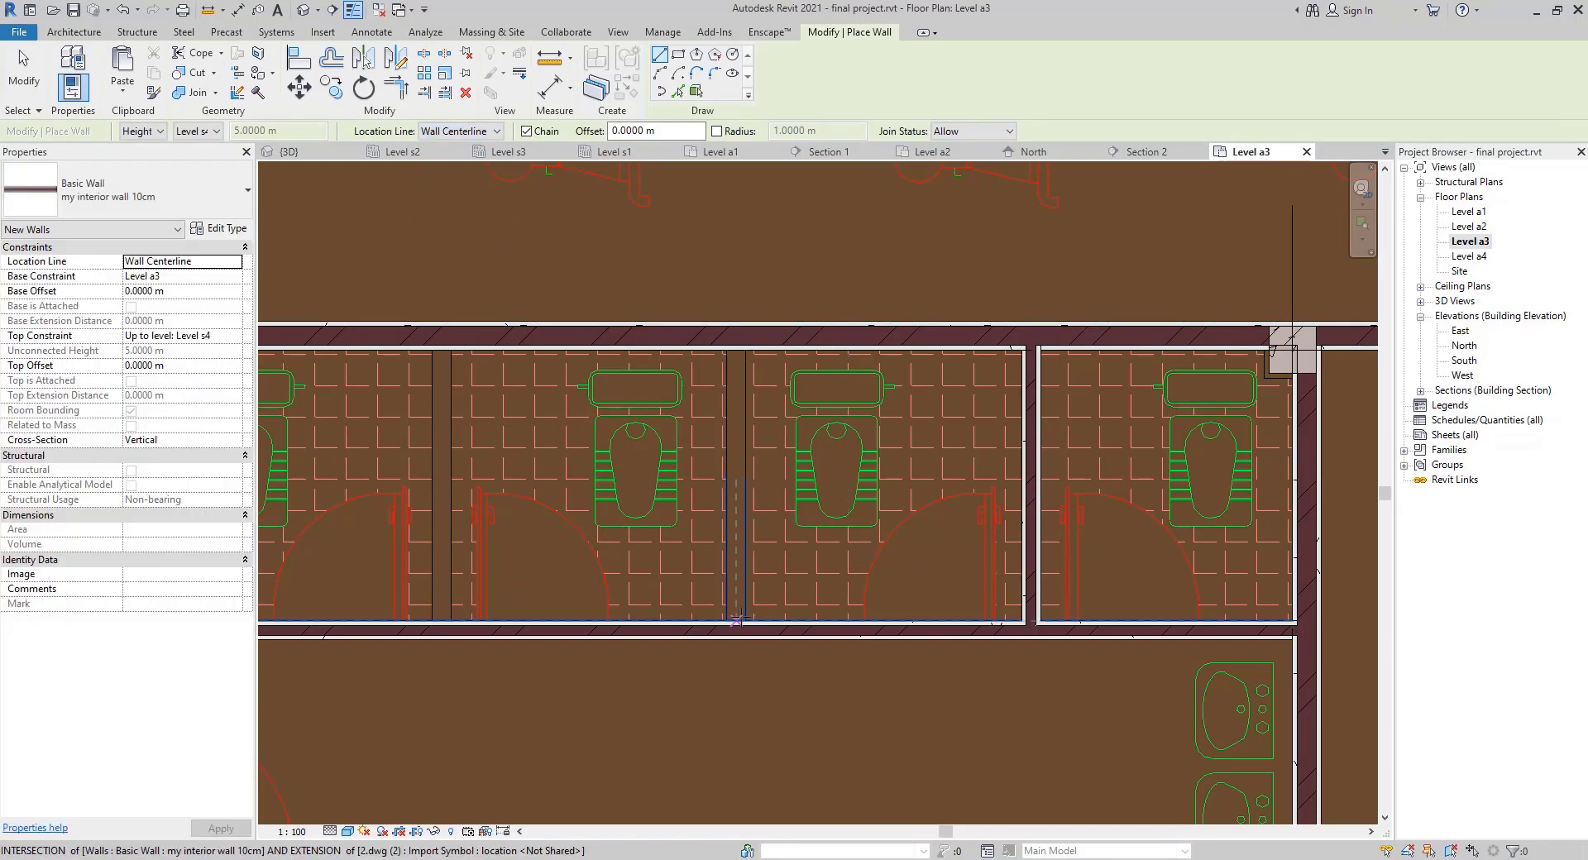
left_click(735, 351)
key("Escape")
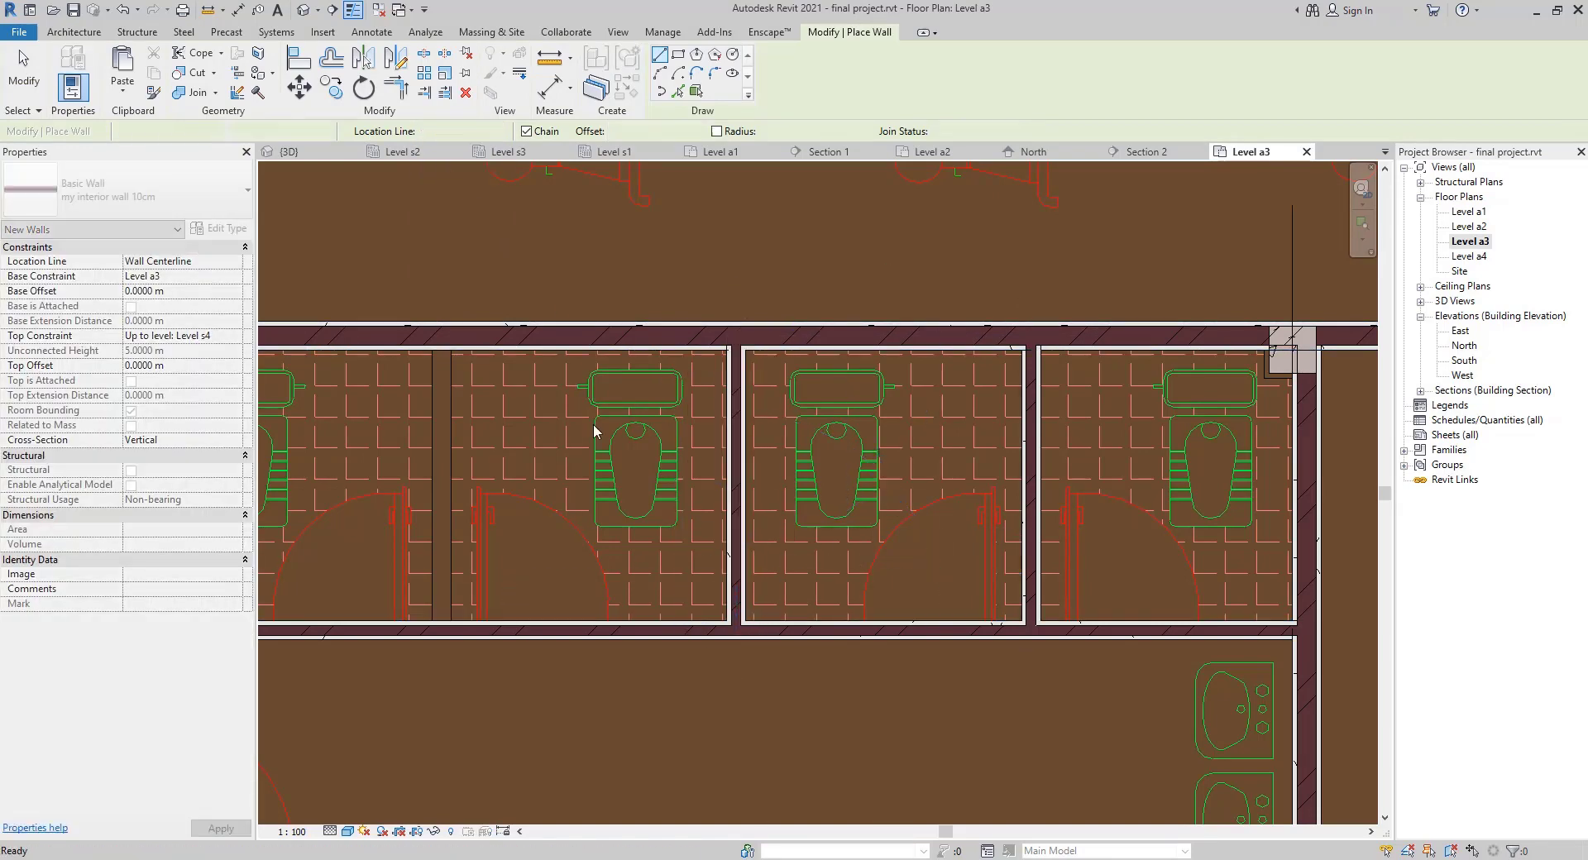
Draw a centerline-based 10 cm partition between the upper restroom's two stalls nearest grid C
middle_click_drag(595, 432, 906, 382)
left_click(752, 578)
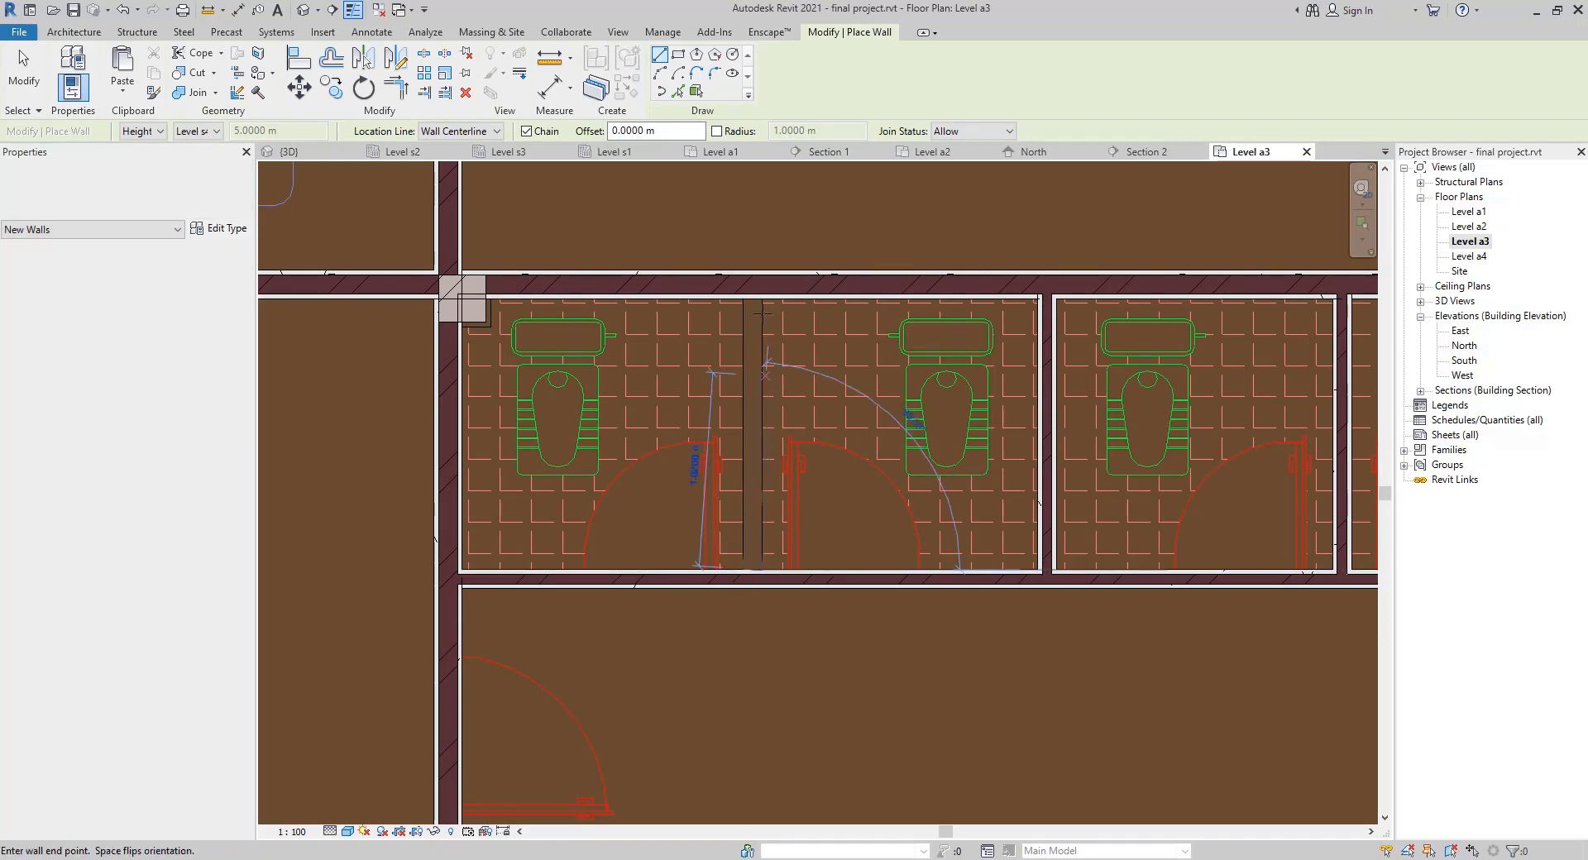
left_click(752, 286)
key("Escape")
scroll(604, 451, "down", 3)
key("Escape")
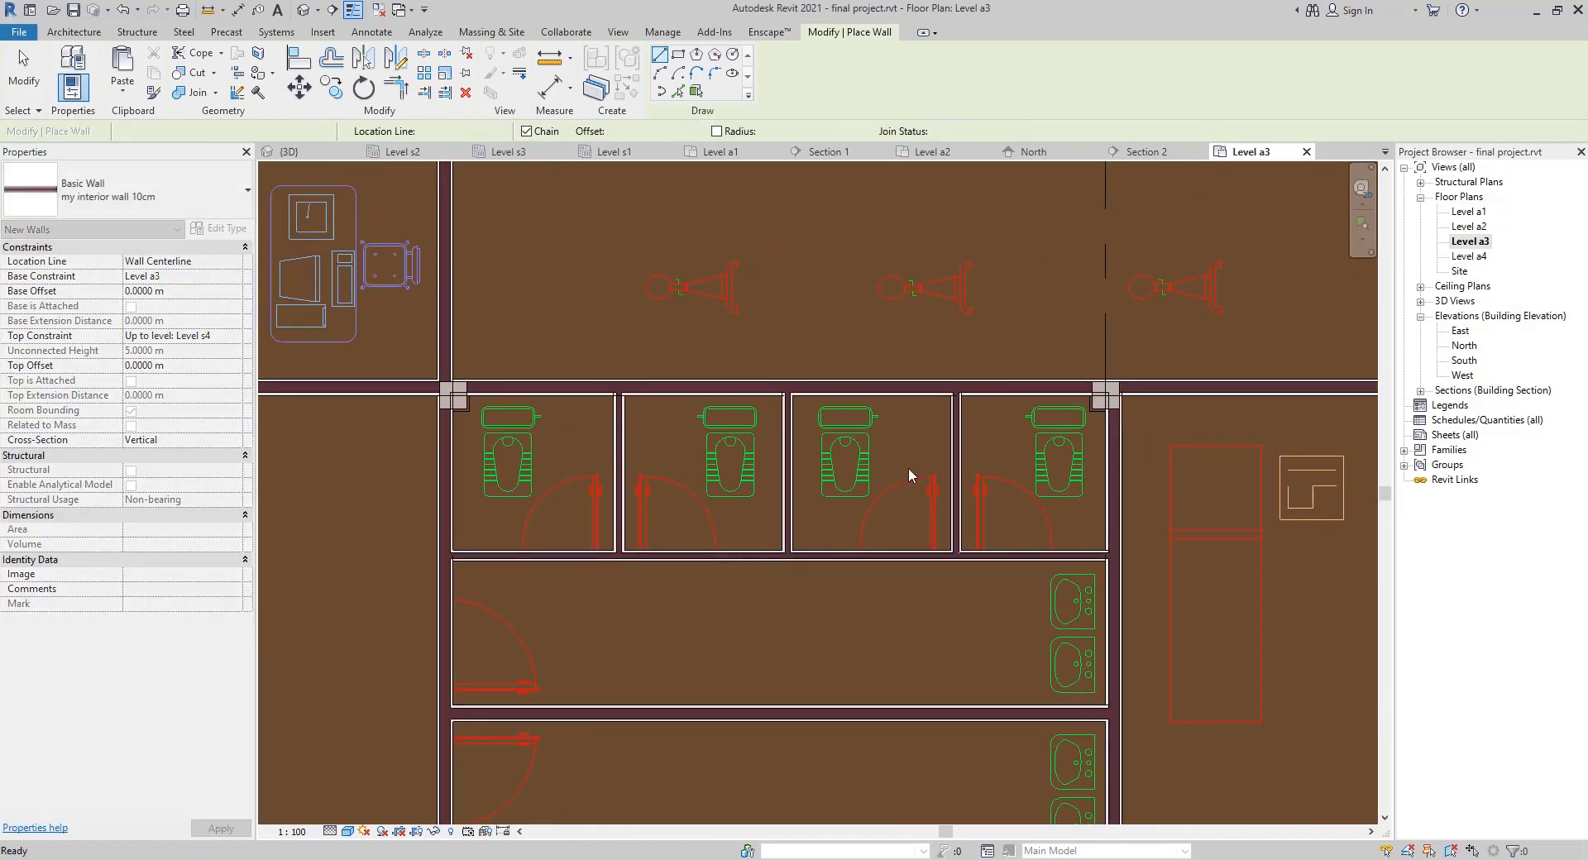
Mirror a copy of the upper restroom's stall front and three partitions about the wall between the two restrooms
left_click(613, 484)
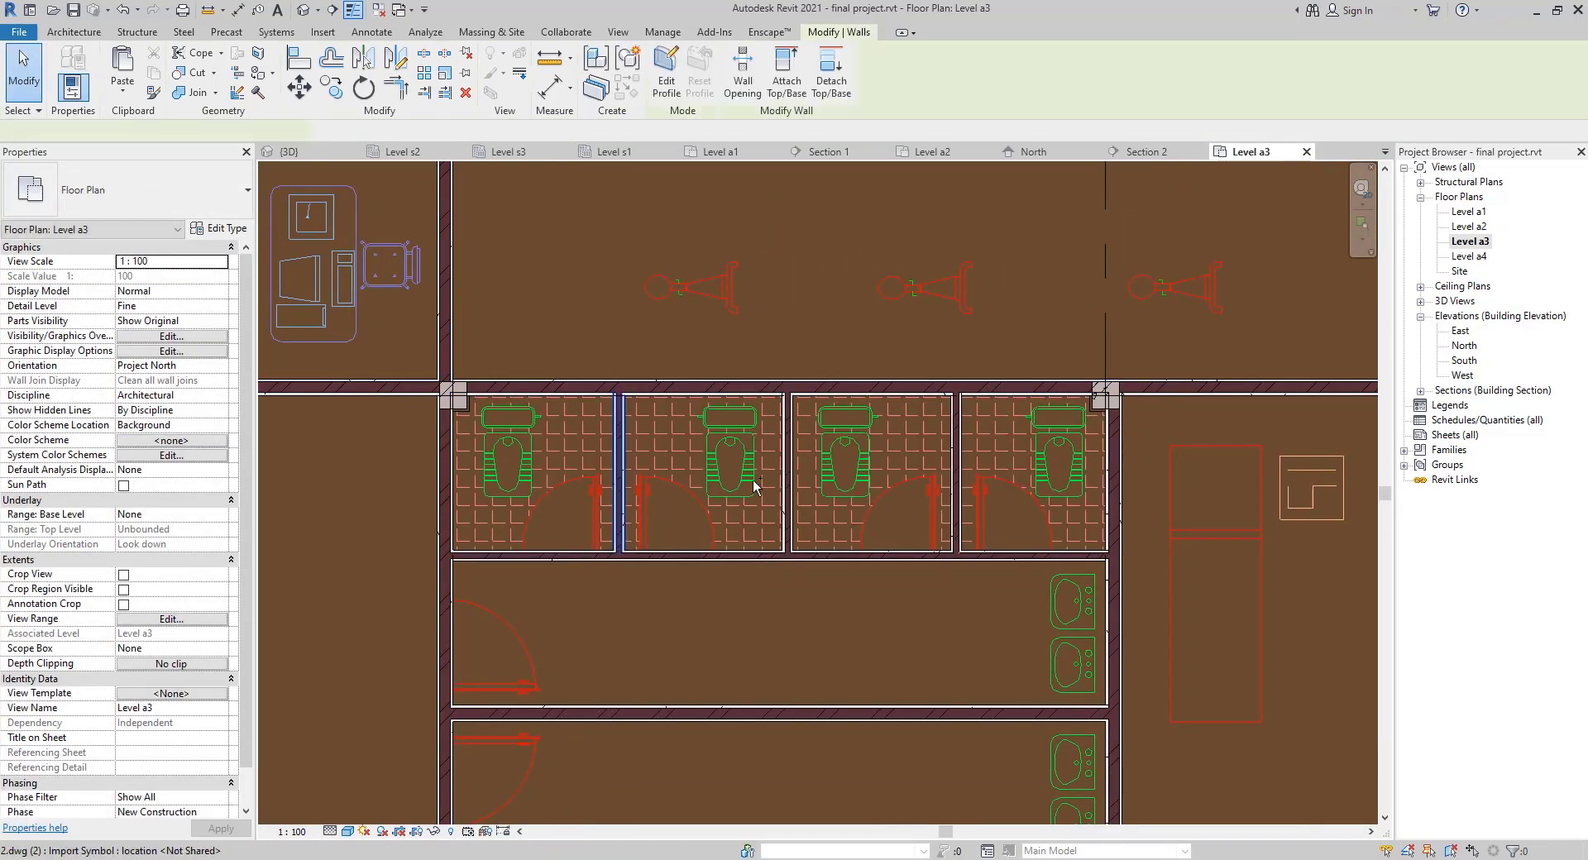
left_click(787, 529, "ctrl")
left_click(954, 501, "ctrl")
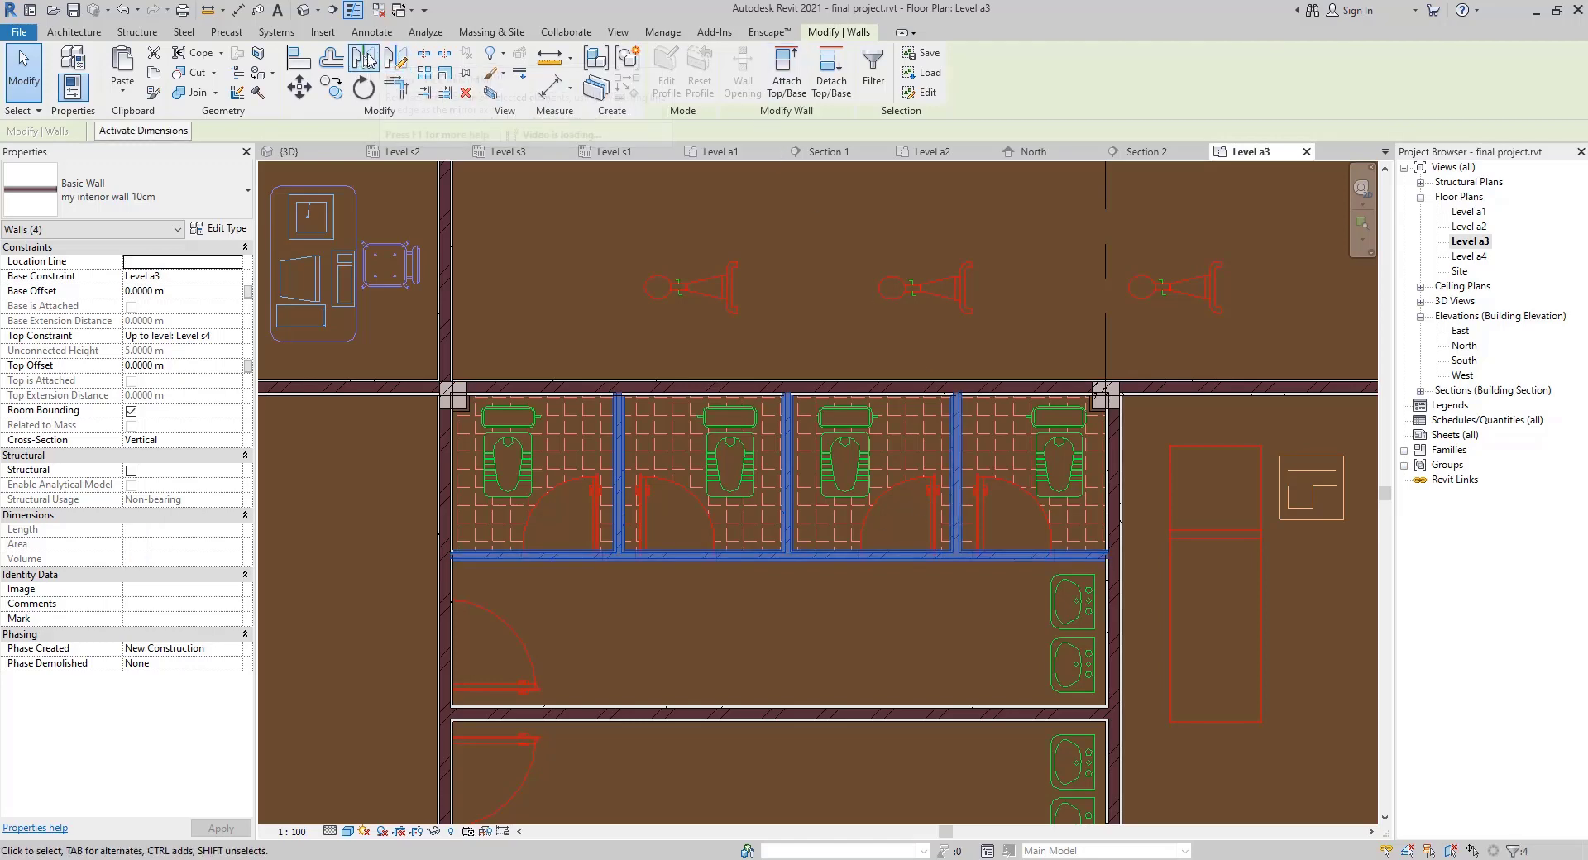
key("Escape")
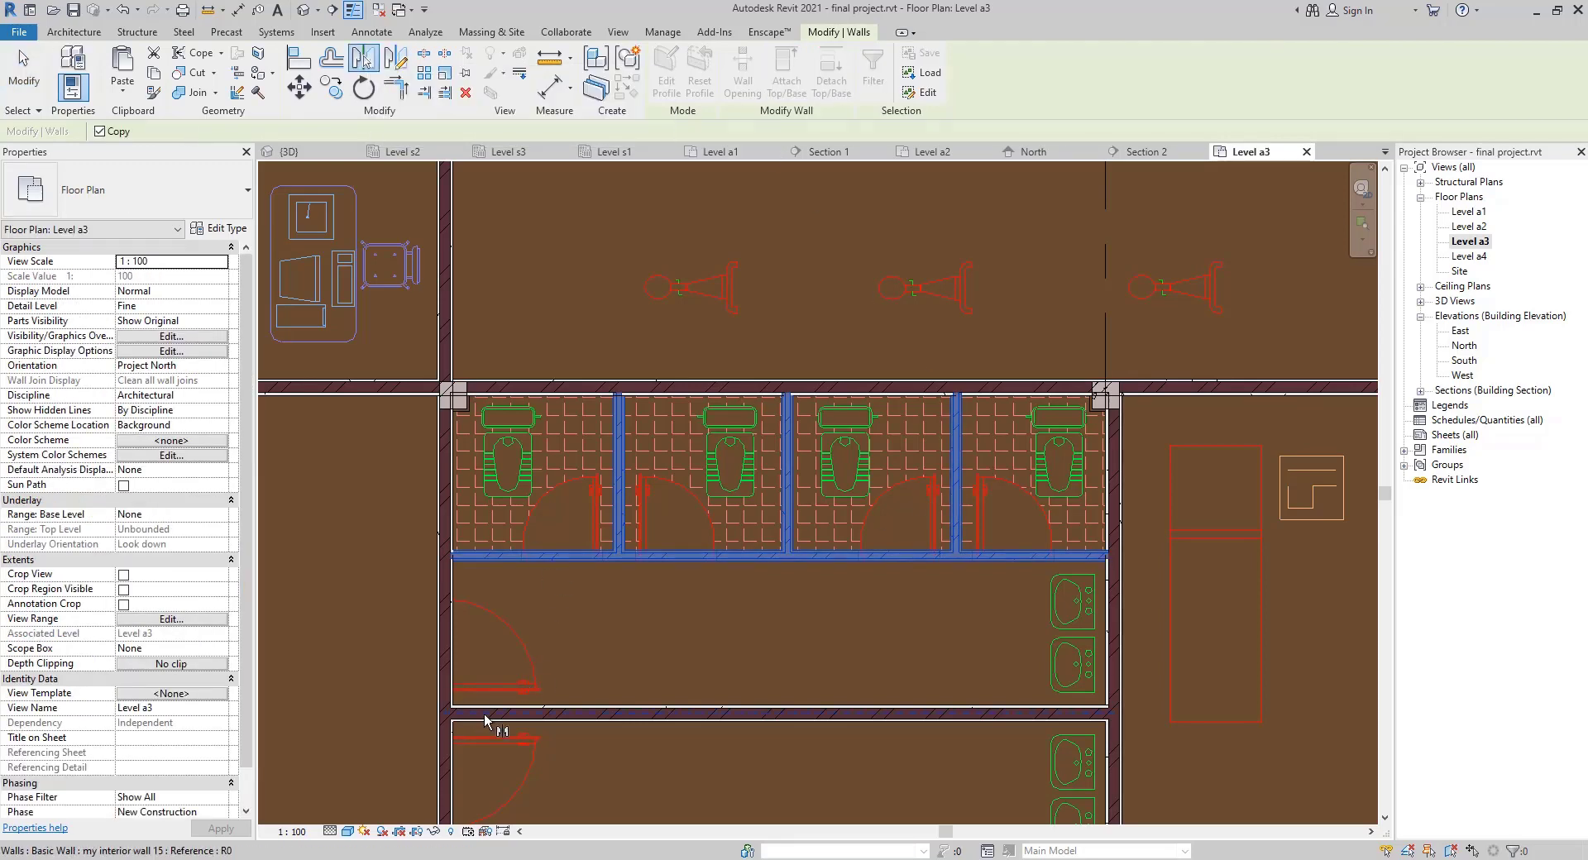
left_click(484, 714)
scroll(499, 709, "down", 4)
middle_click_drag(503, 709, 506, 499)
key("Escape")
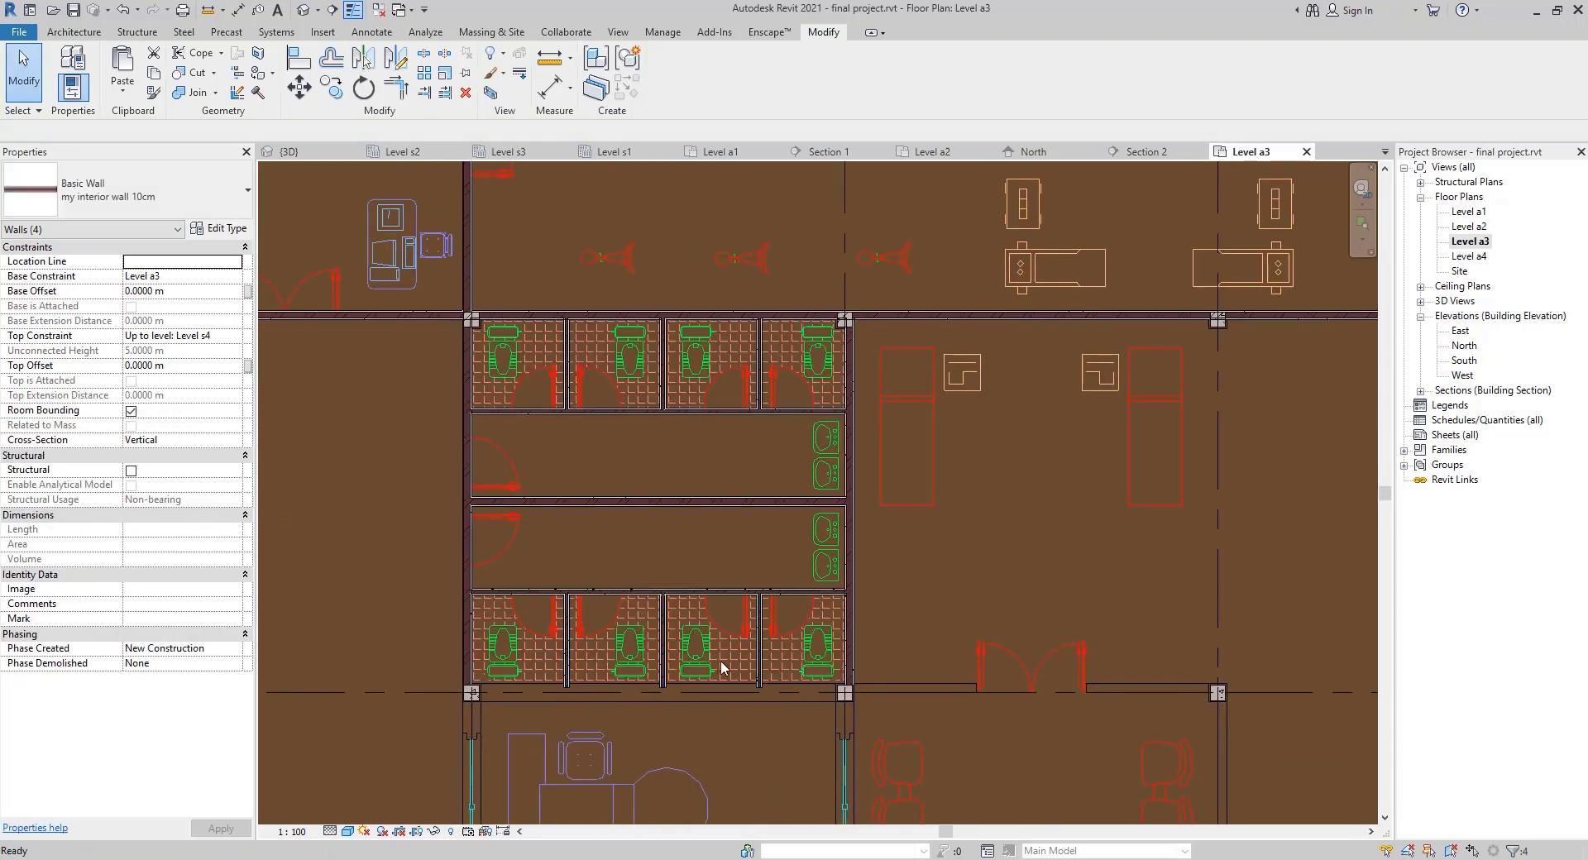
Set up a rectangular wall of type my interior wall 30 cm for the room below the lower restroom
middle_click_drag(748, 629, 792, 500)
scroll(790, 503, "up", 3)
scroll(480, 647, "down", 1)
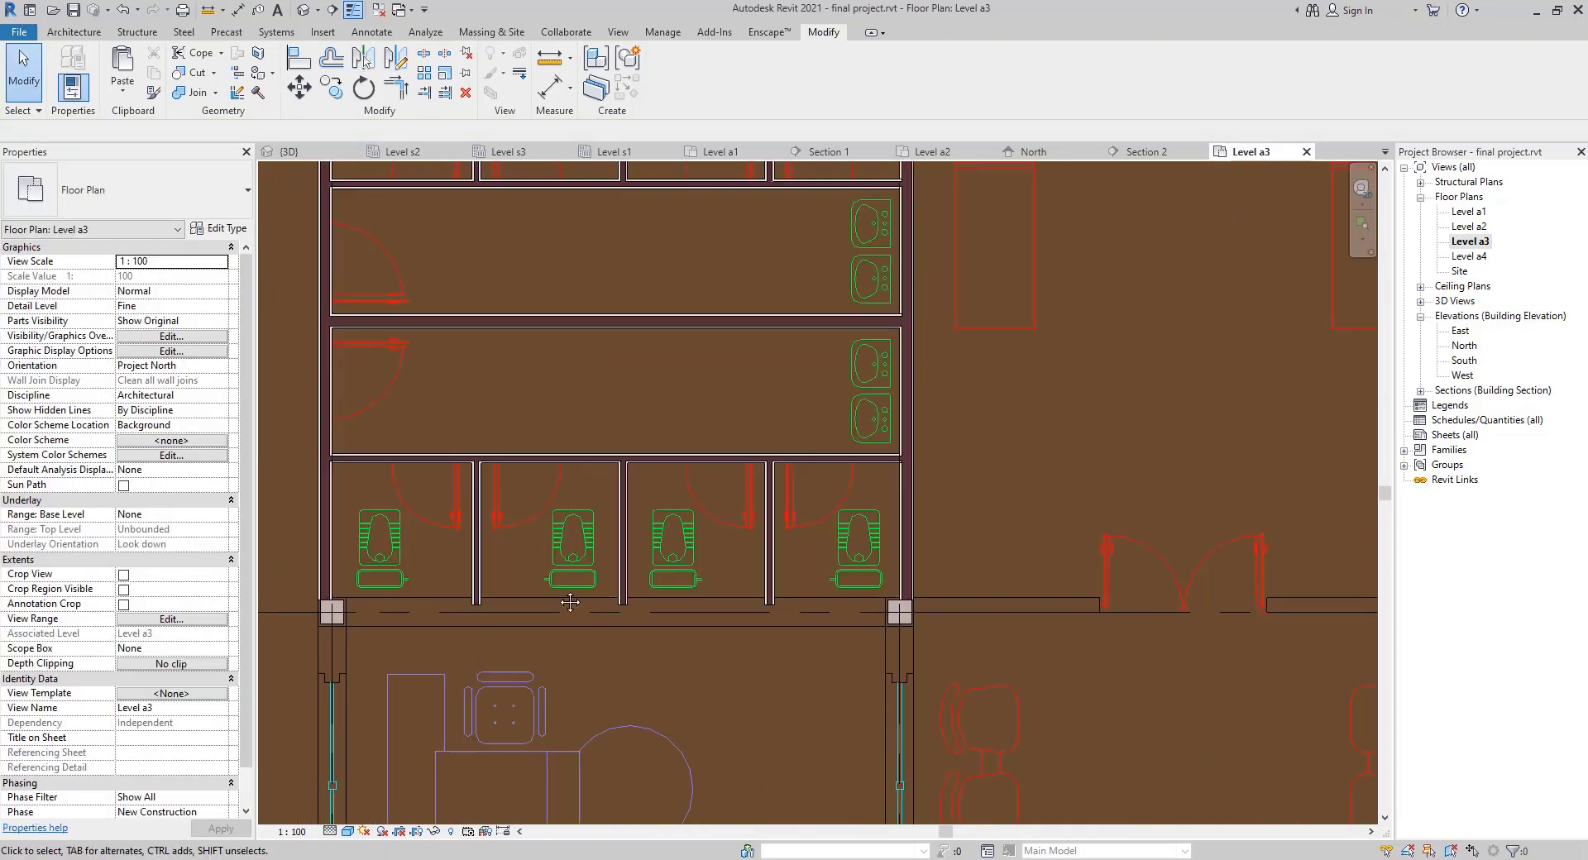
middle_click_drag(563, 677, 844, 520)
middle_click_drag(564, 506, 477, 448)
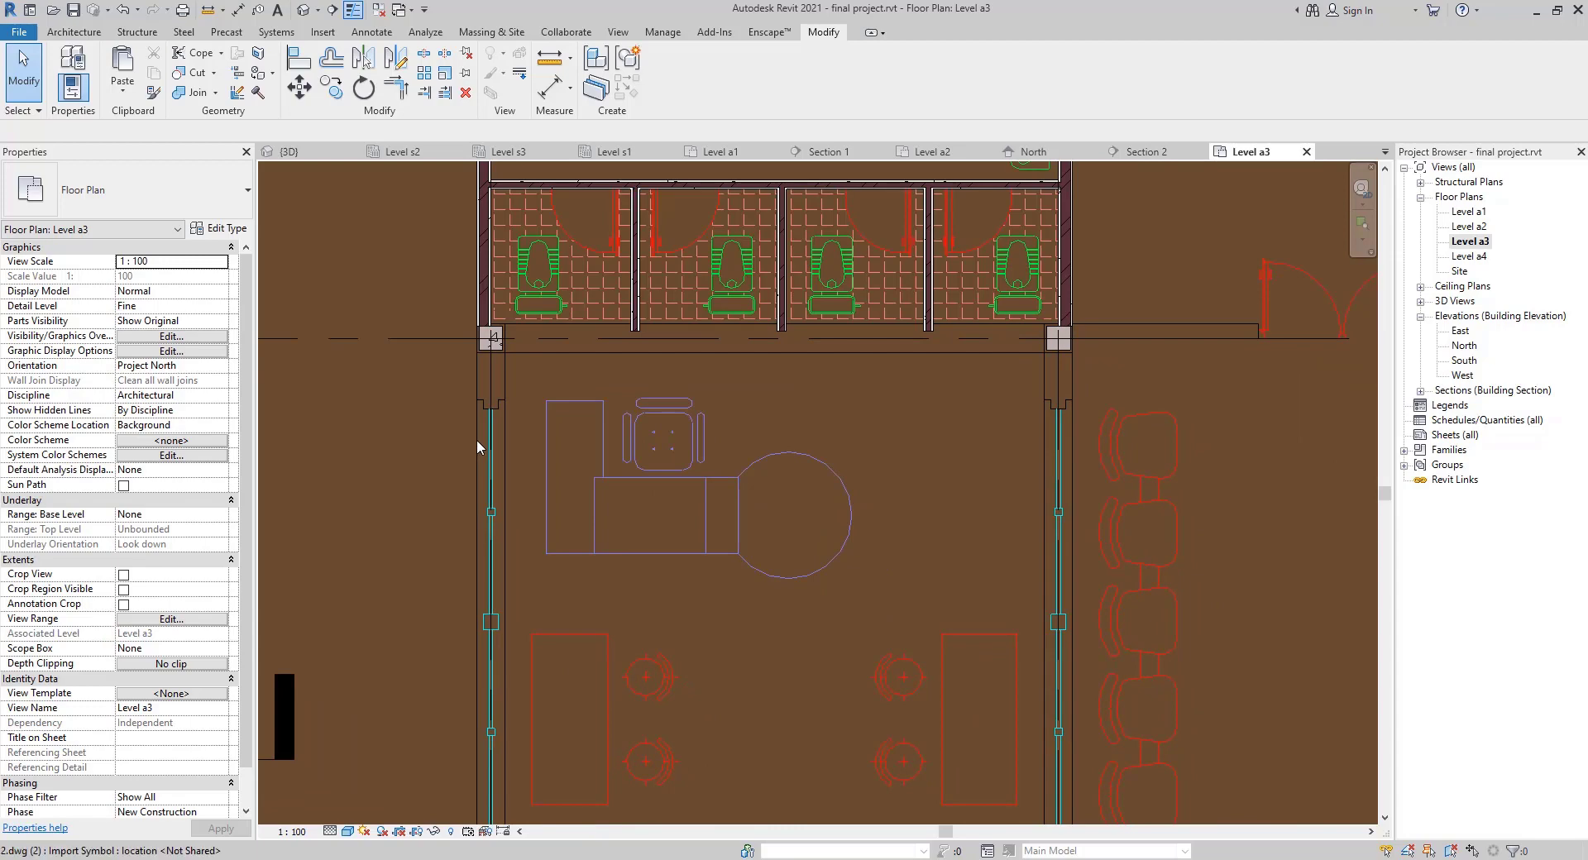
key("w")
key("a")
left_click(124, 190)
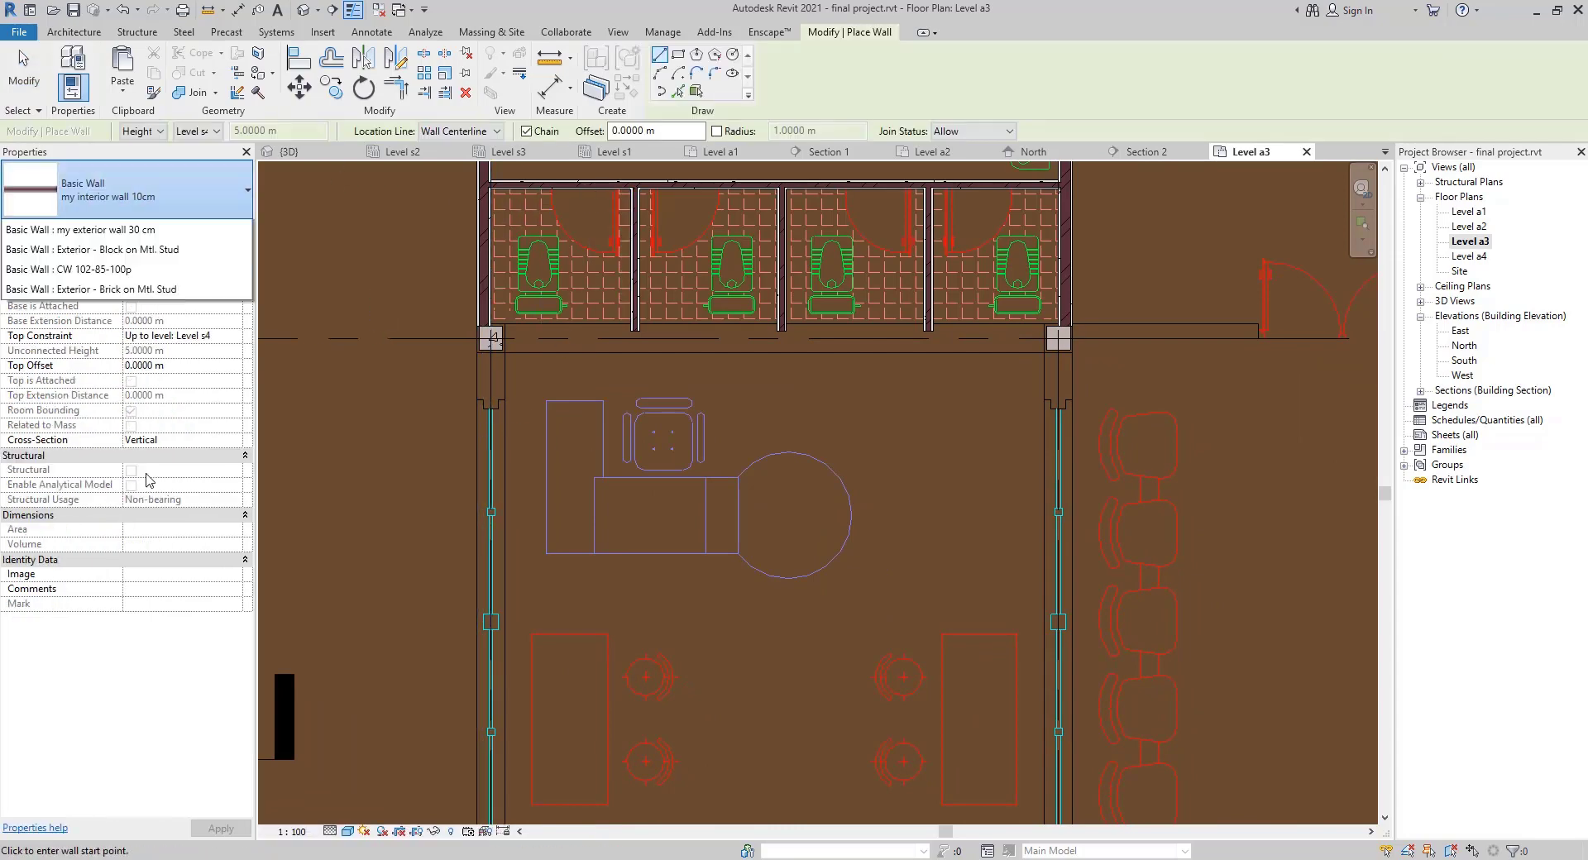
left_click(130, 323)
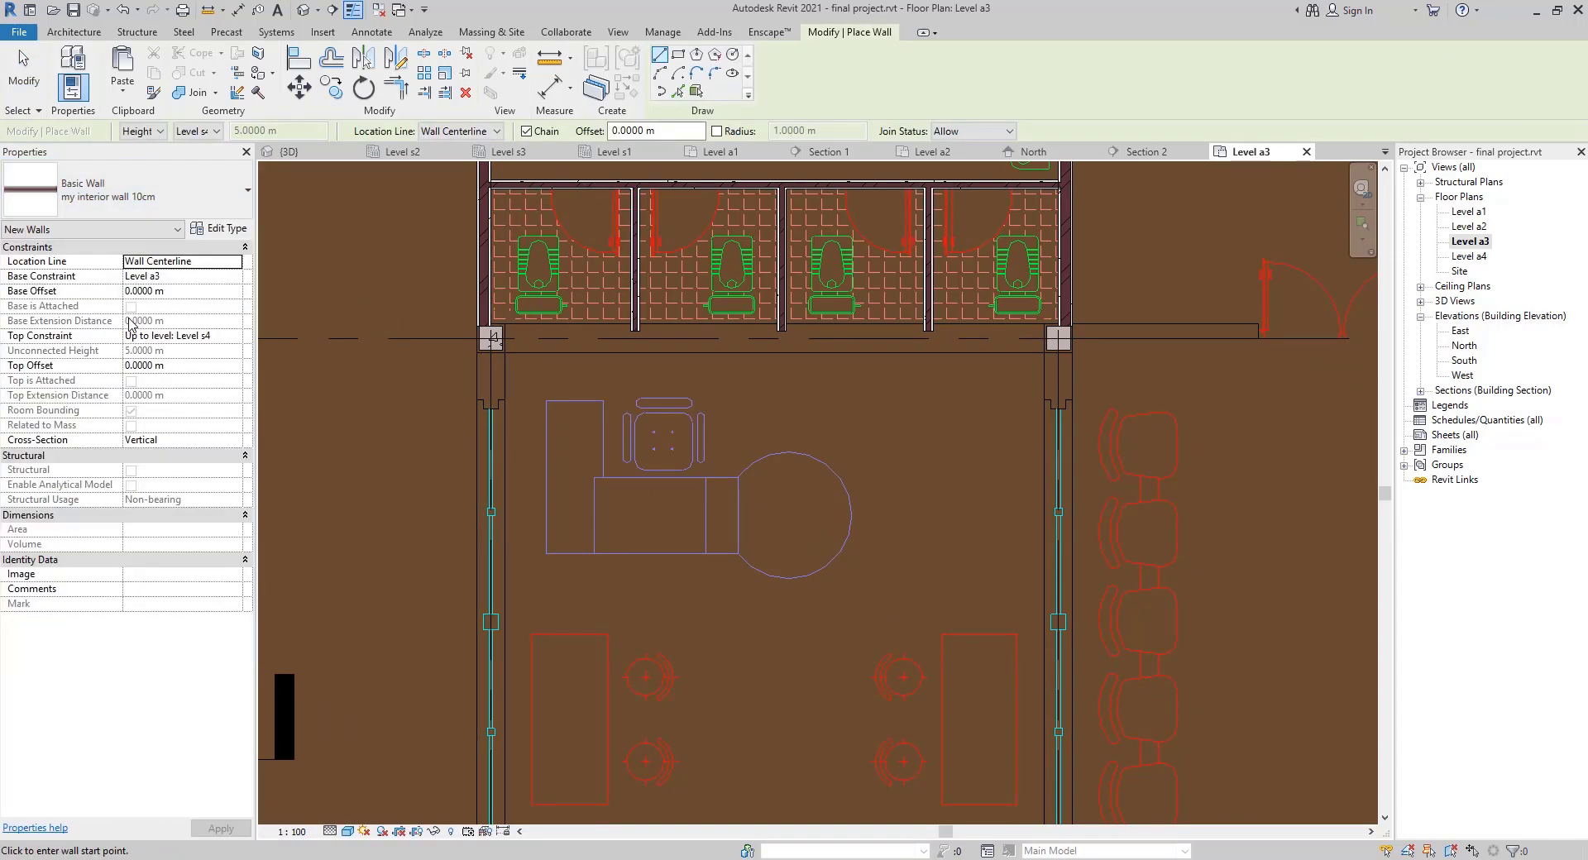
left_click(677, 56)
scroll(483, 324, "up", 6)
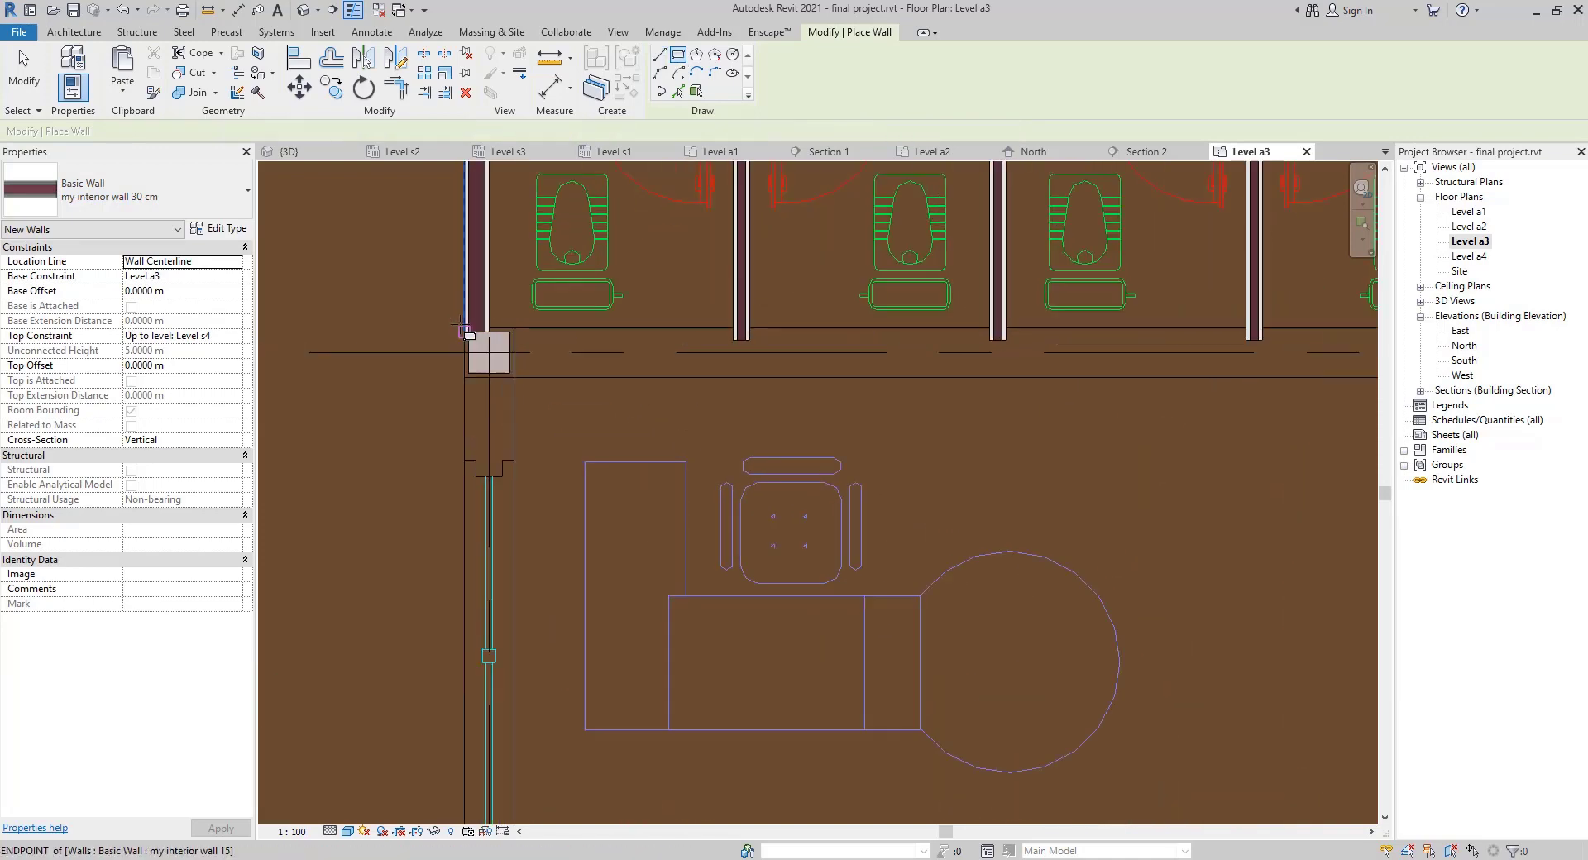
left_click(461, 337)
scroll(674, 518, "down", 7)
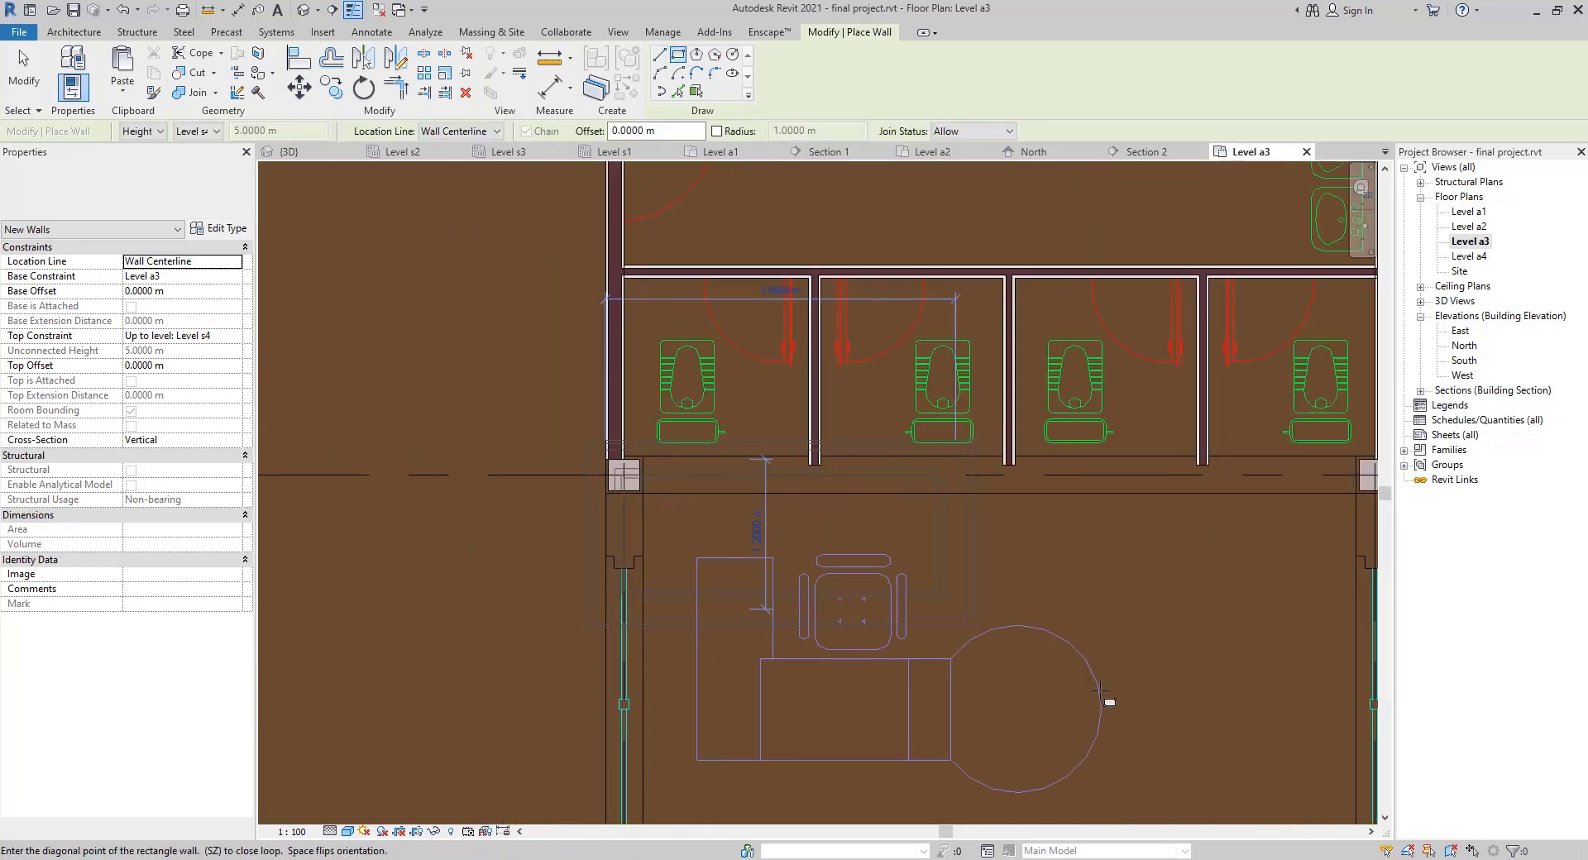
middle_click_drag(1132, 718, 521, 220)
scroll(650, 474, "up", 1)
scroll(655, 486, "up", 6)
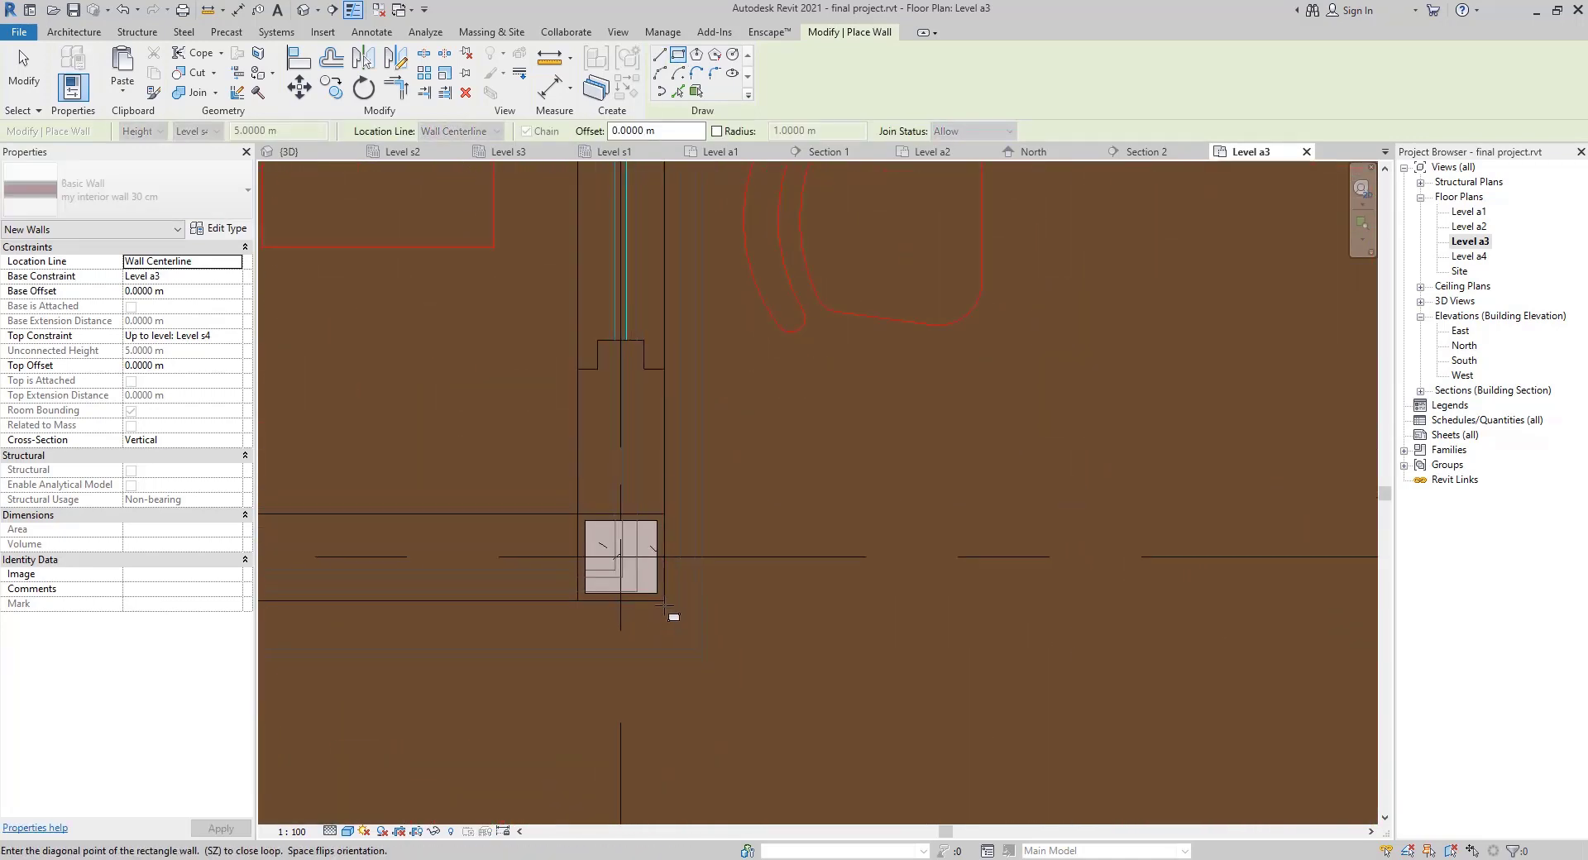
scroll(655, 595, "up", 6)
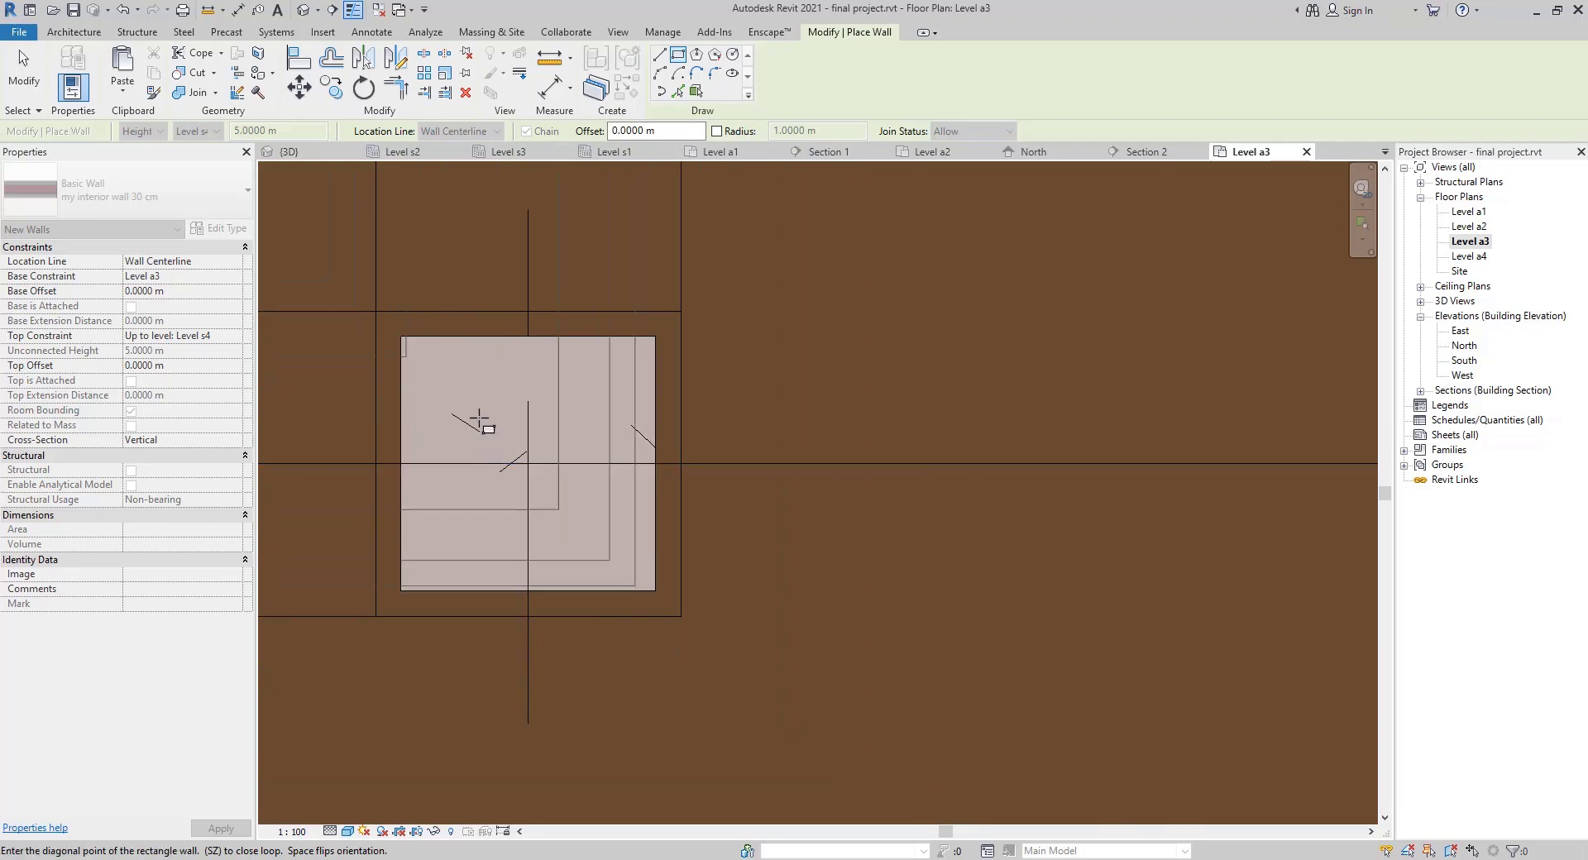
scroll(464, 393, "down", 5)
middle_click_drag(459, 389, 703, 590)
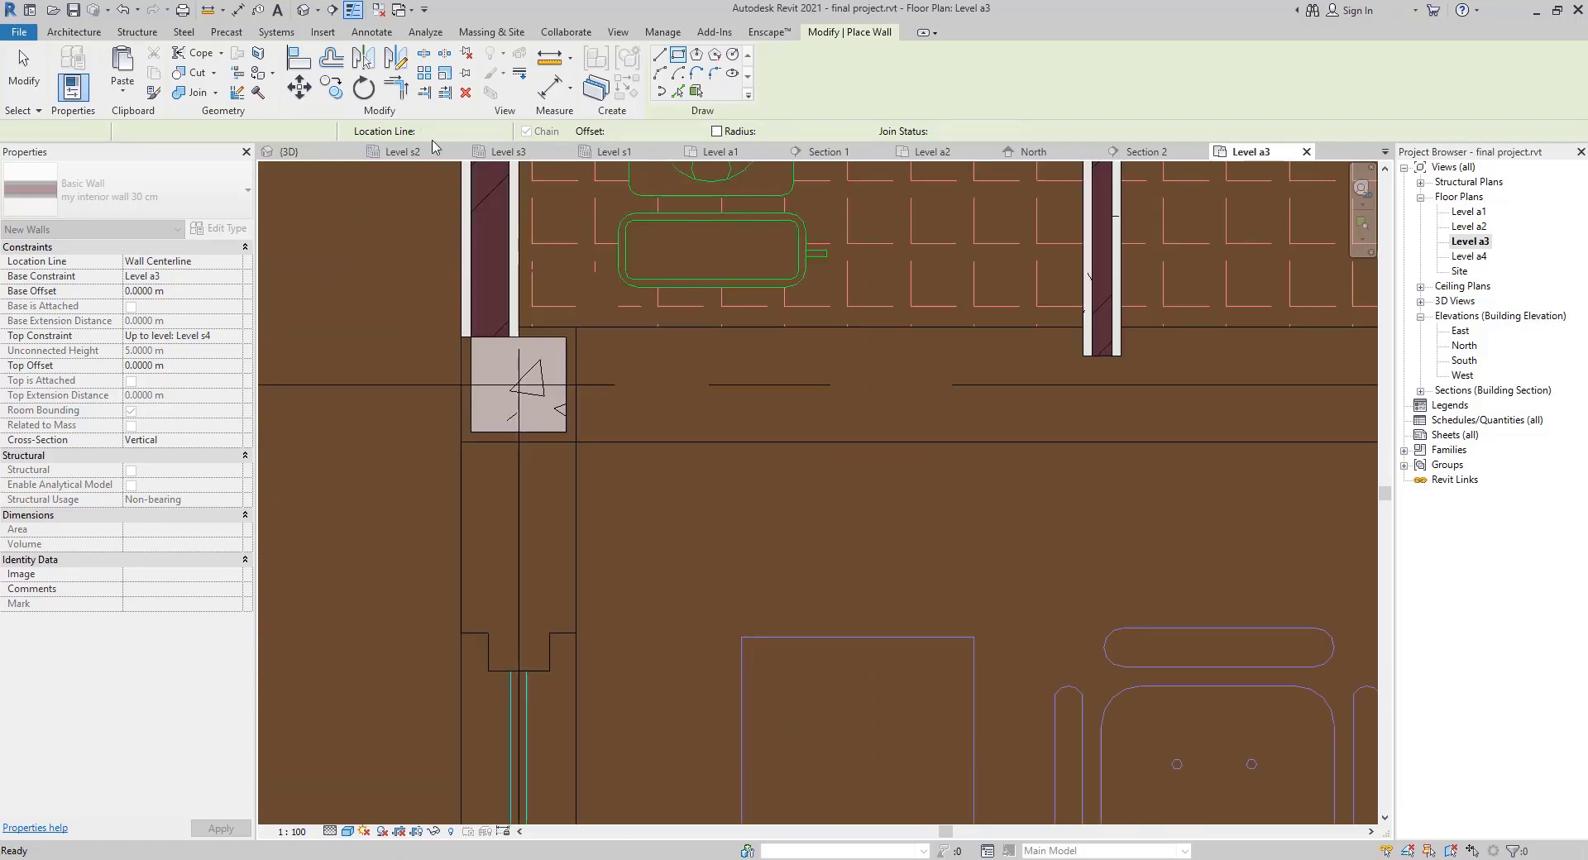
Draw the rectangular 30 cm interior wall around the room below the lower restroom, with the location line on Finish Face: Exterior
left_click(470, 132)
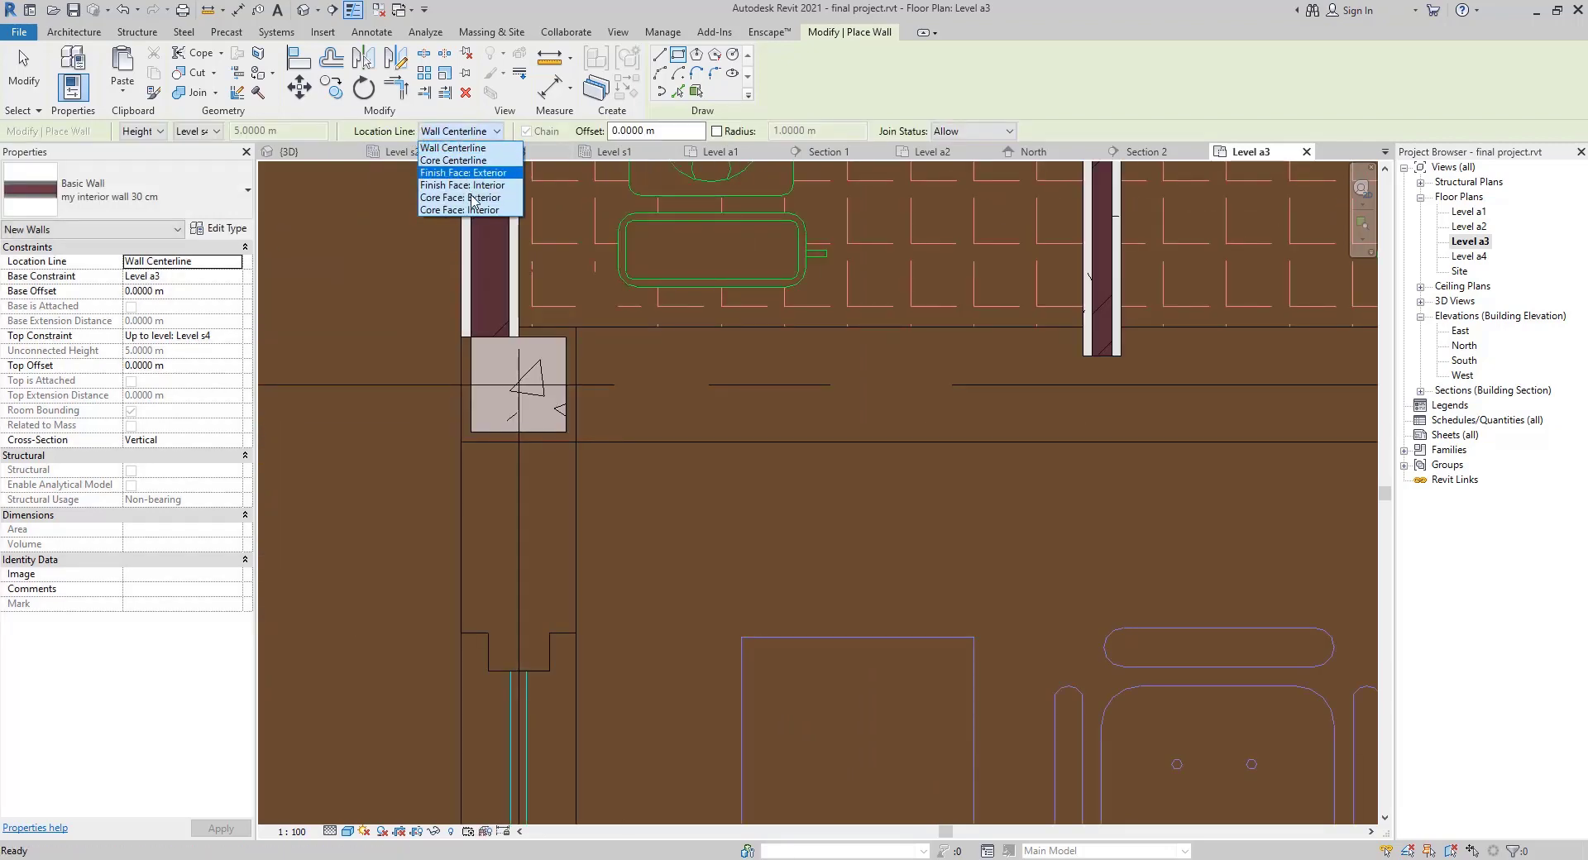
left_click(468, 173)
scroll(463, 323, "up", 3)
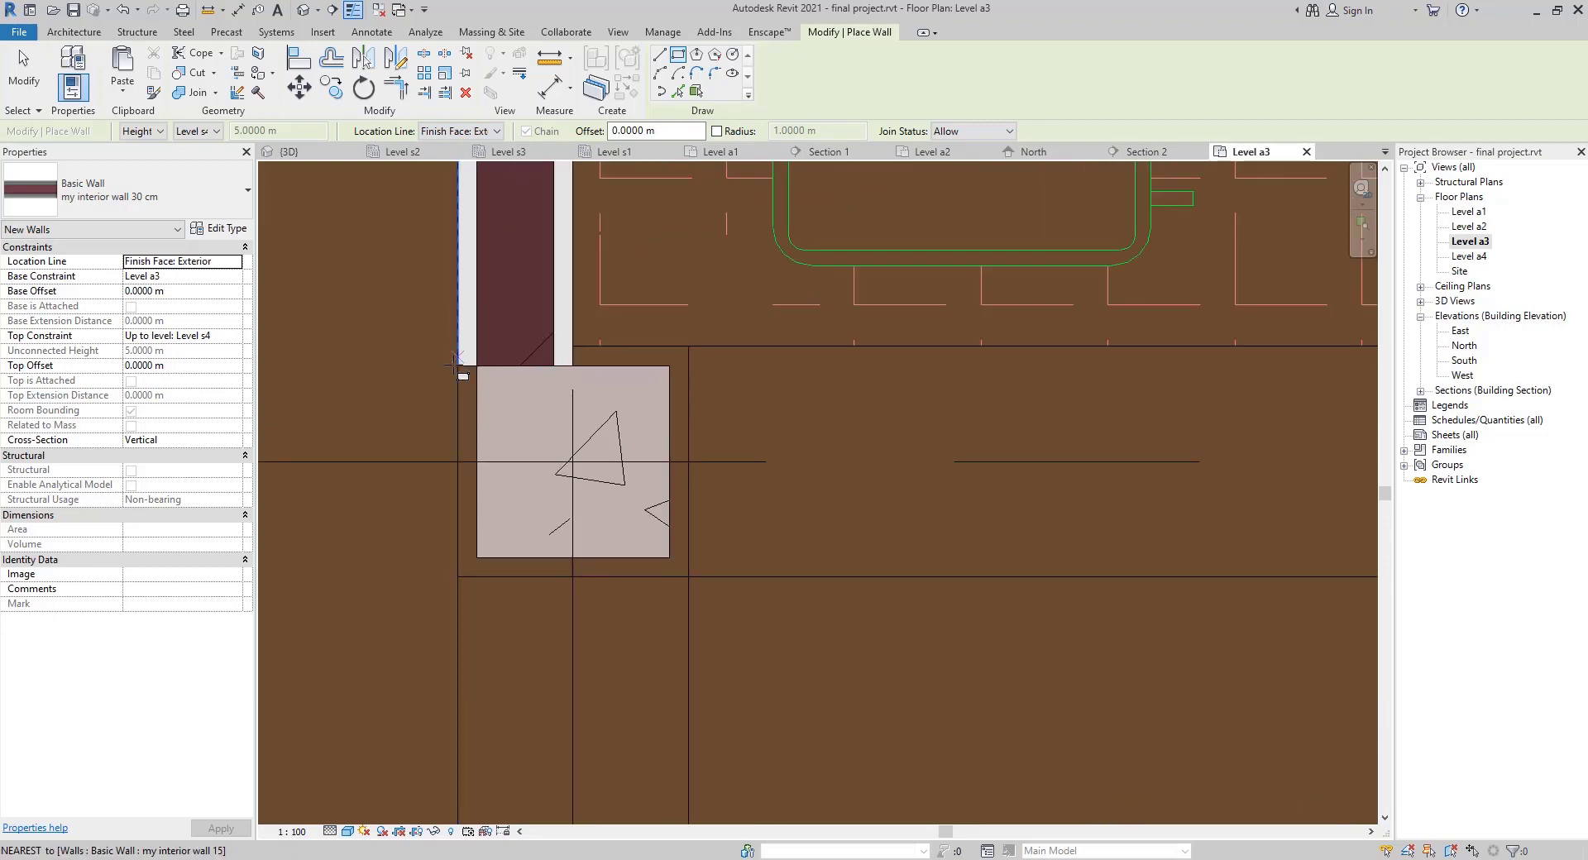
left_click(458, 351)
scroll(944, 593, "down", 2)
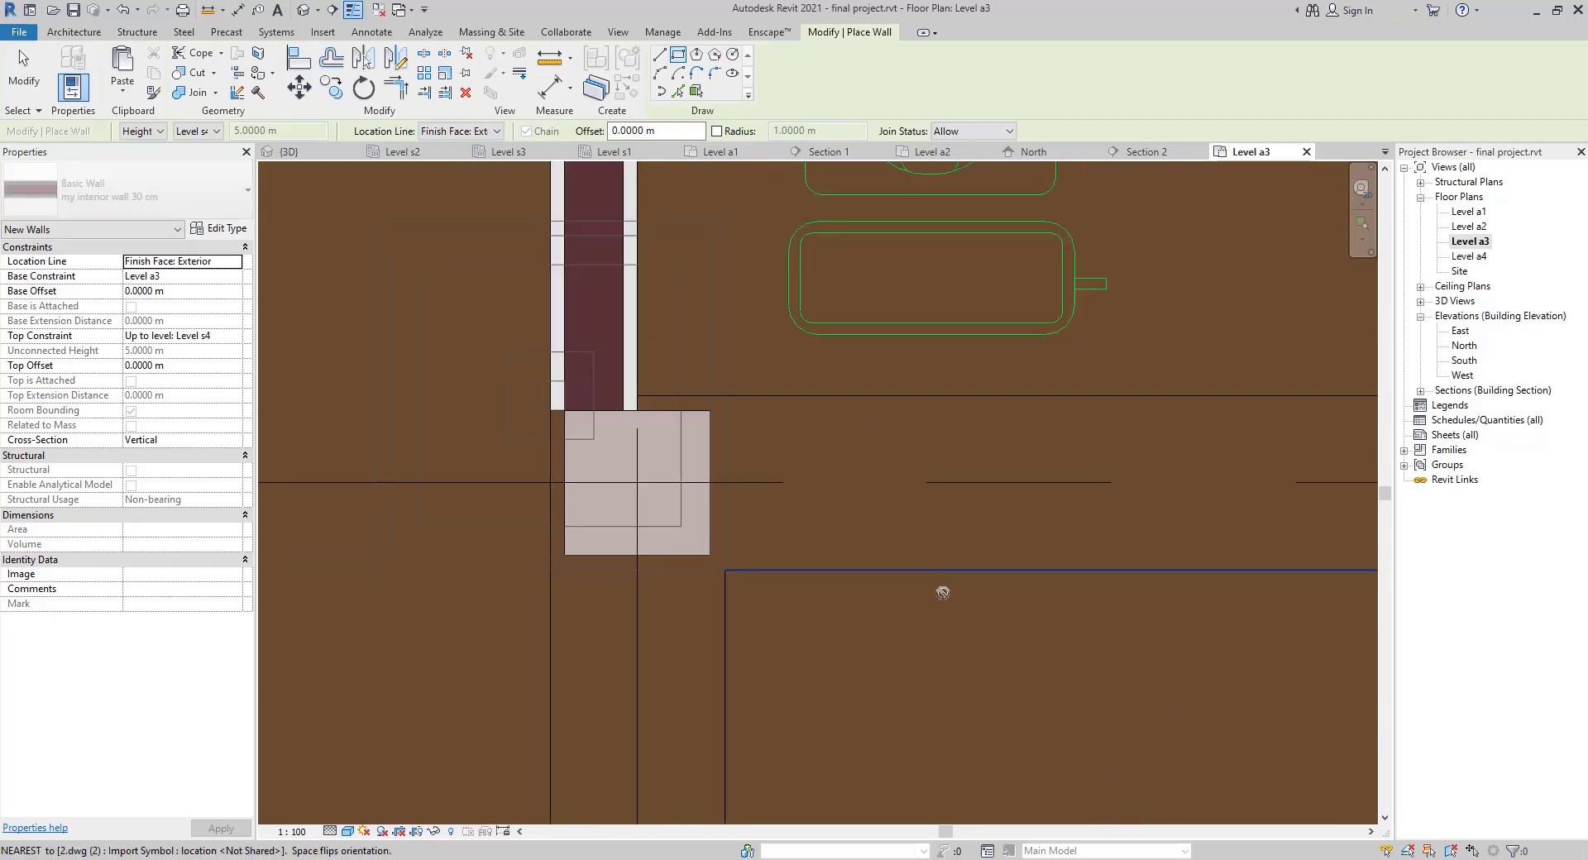
middle_click_drag(915, 574, 504, 361)
scroll(886, 621, "down", 1)
middle_click_drag(886, 621, 486, 277)
middle_click_drag(902, 650, 571, 360)
mouse_move(857, 687)
middle_mouse_down()
mouse_move(608, 389)
mouse_move(762, 566)
mouse_move(521, 121)
middle_mouse_up()
scroll(844, 667, "up", 2)
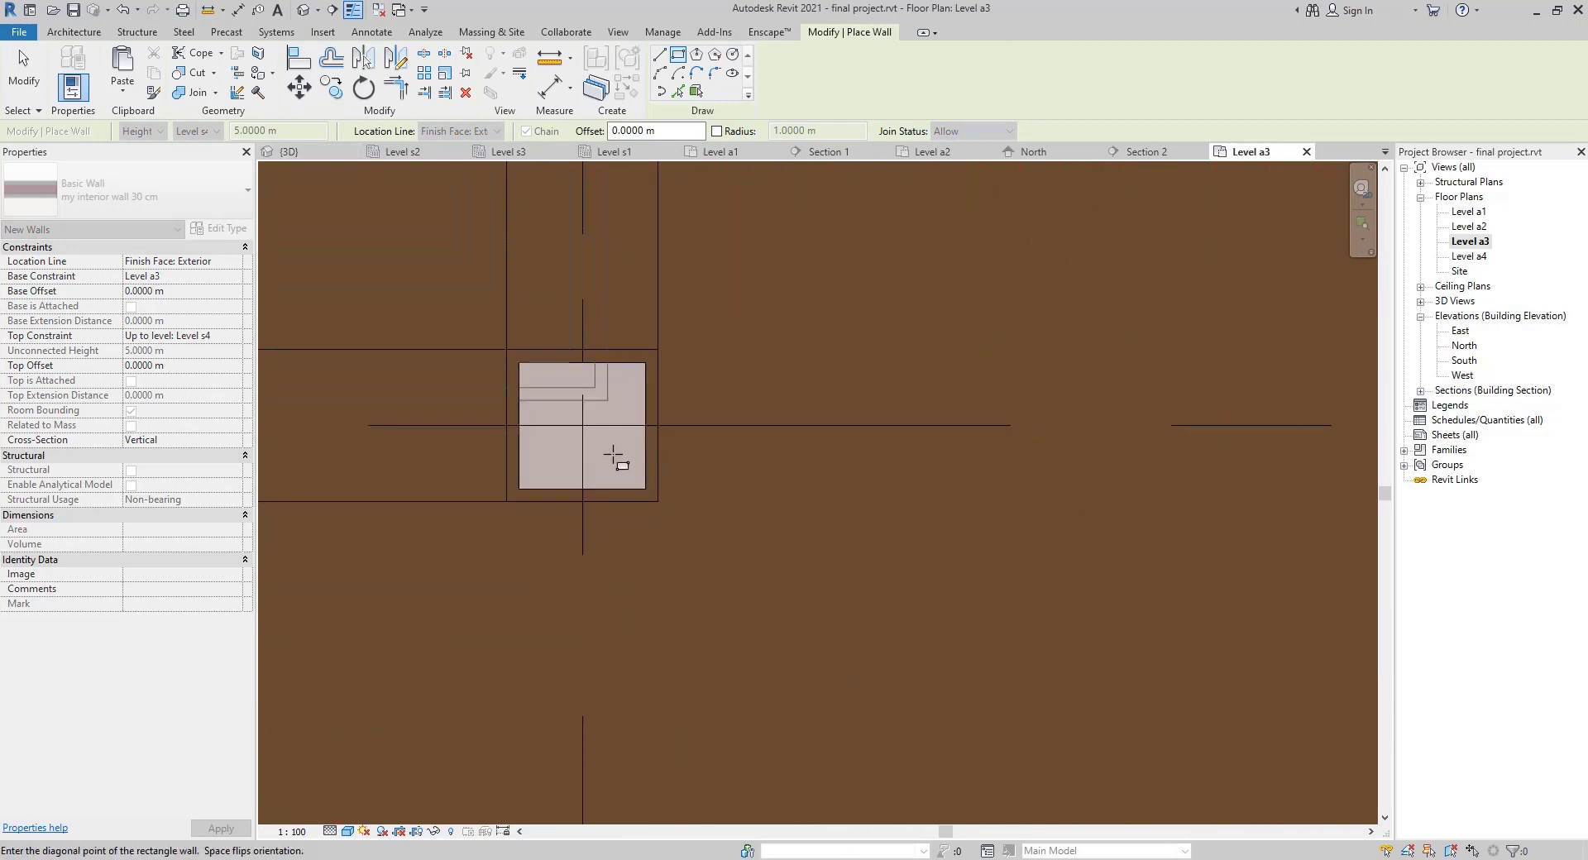
left_click(658, 502)
Look over the floor plan out to the row of three small offices for walls that are still missing
scroll(641, 512, "down", 2)
scroll(487, 475, "down", 1)
middle_click_drag(484, 473, 859, 731)
scroll(859, 730, "down", 1)
middle_click_drag(397, 223, 660, 584)
scroll(660, 583, "down", 1)
scroll(703, 563, "down", 2)
middle_click_drag(778, 451, 957, 223)
middle_click_drag(1050, 593, 674, 471)
scroll(774, 567, "up", 2)
key("Escape")
key("Escape")
middle_click_drag(984, 484, 737, 393)
Measure the thickness of the plan's front wall of the small offices
key("w")
key("a")
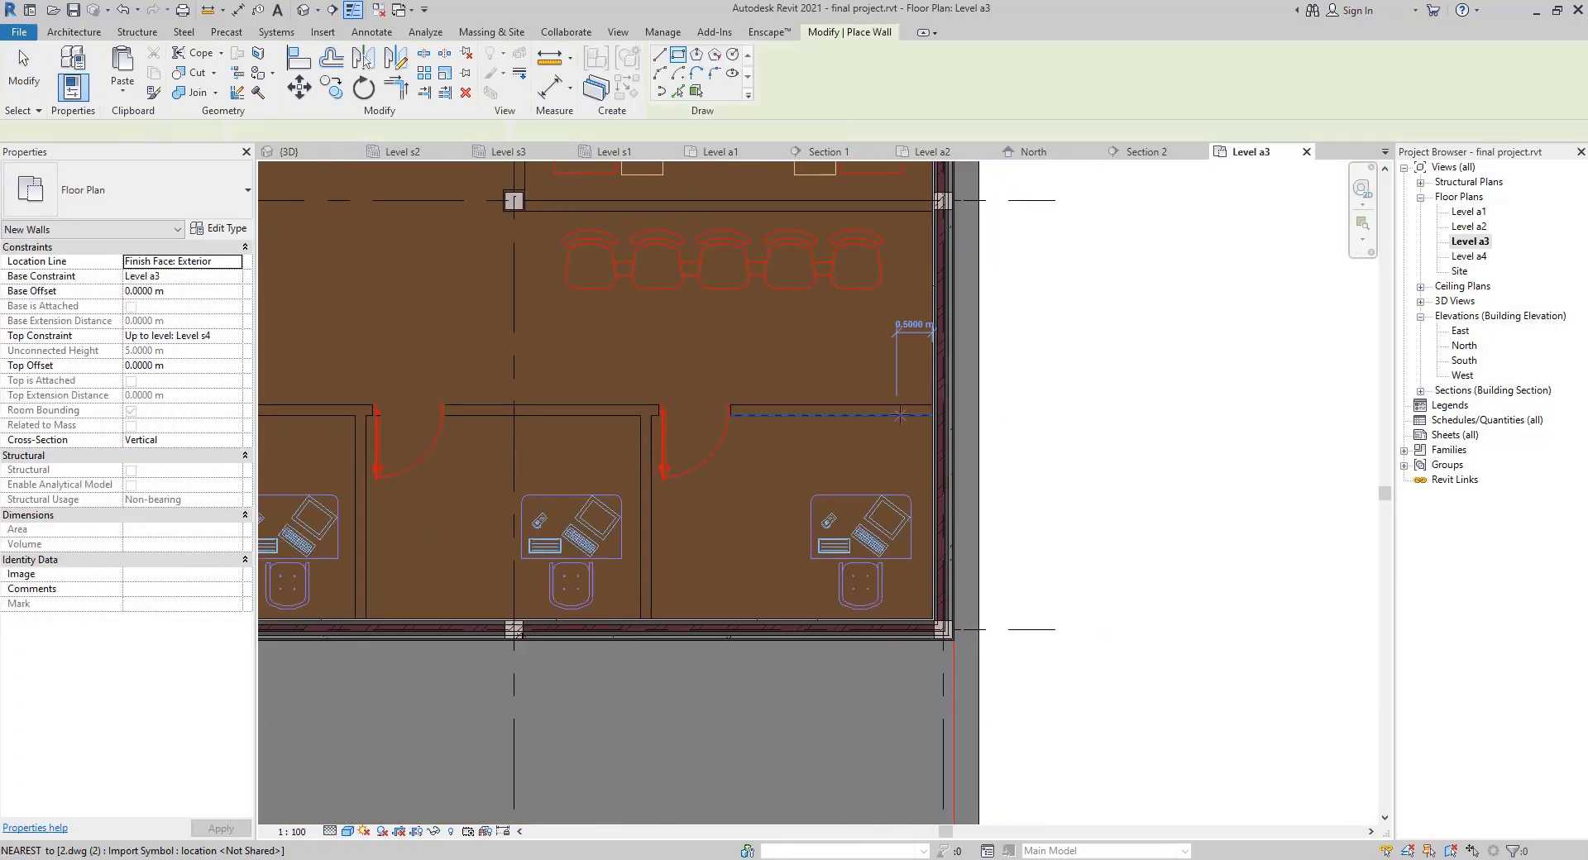
left_click(184, 187)
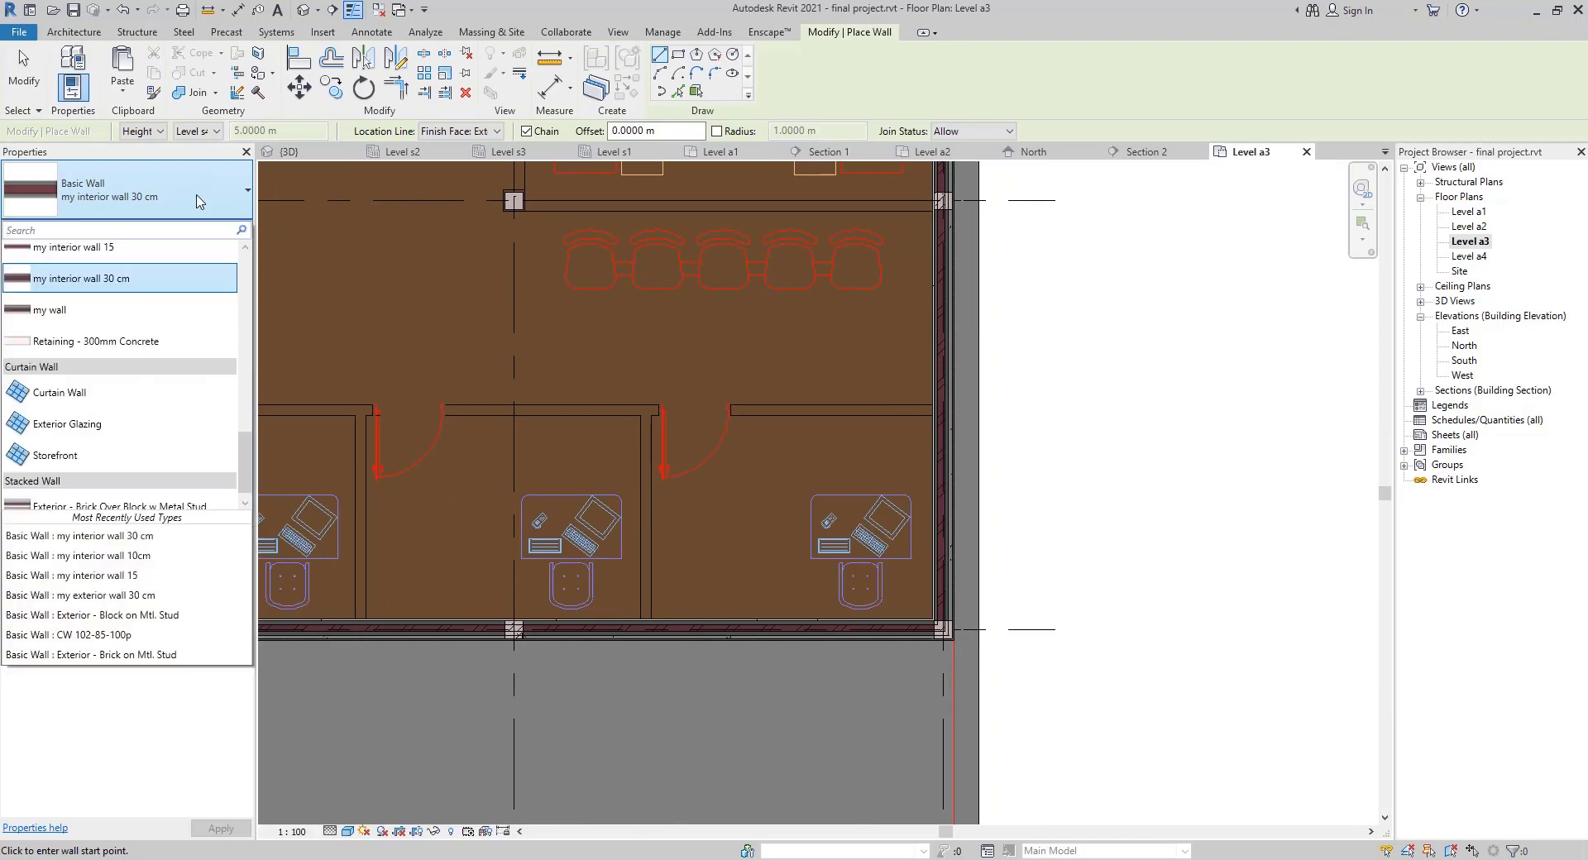
left_click(199, 202)
scroll(908, 629, "up", 2)
key("d")
key("i")
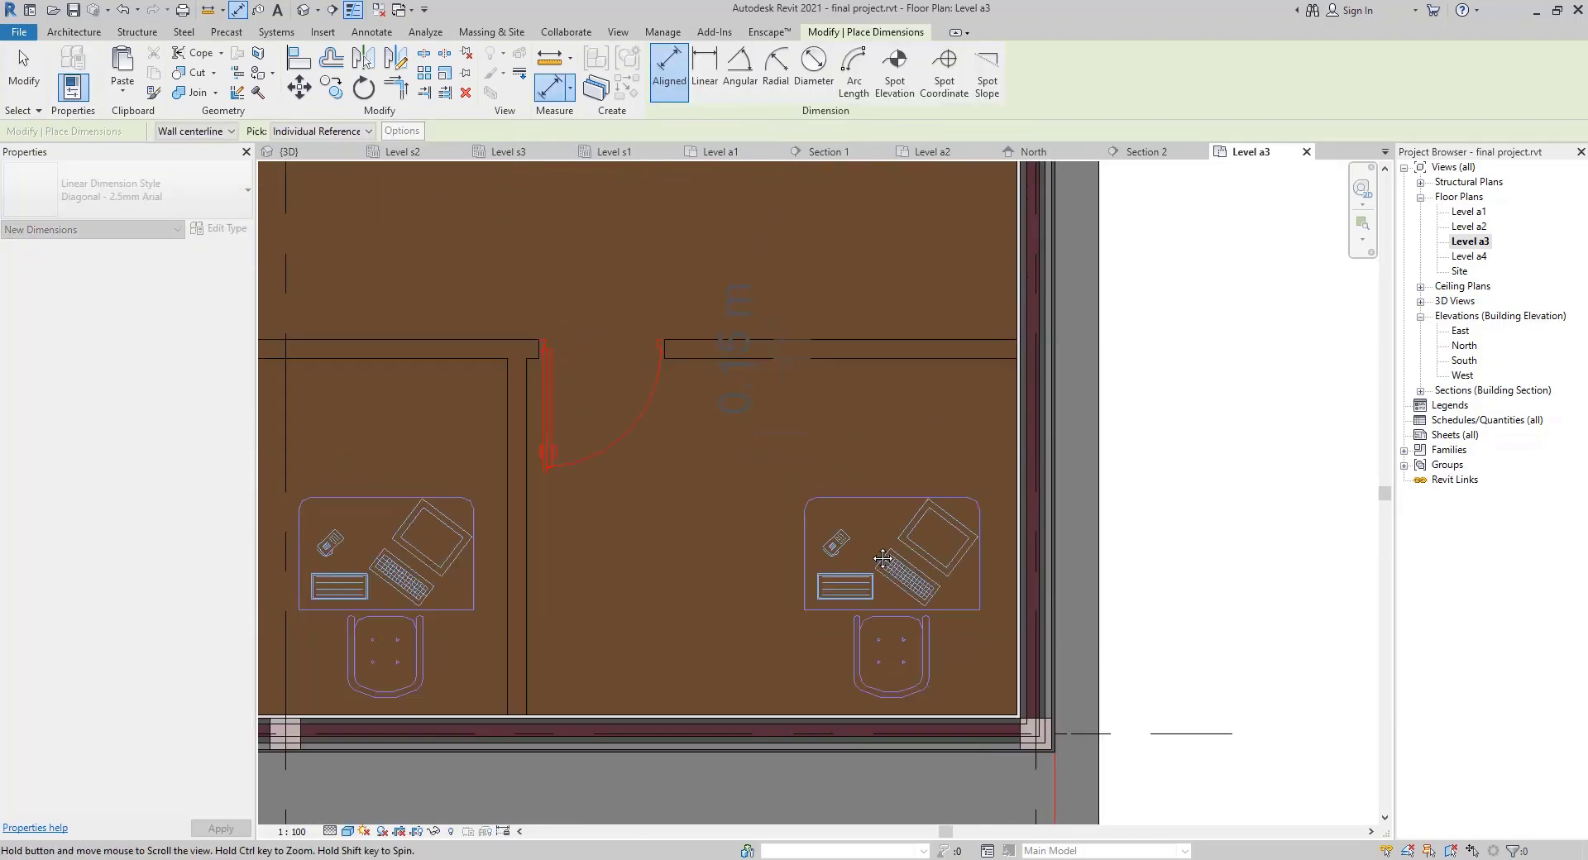
key("Escape")
key("Escape")
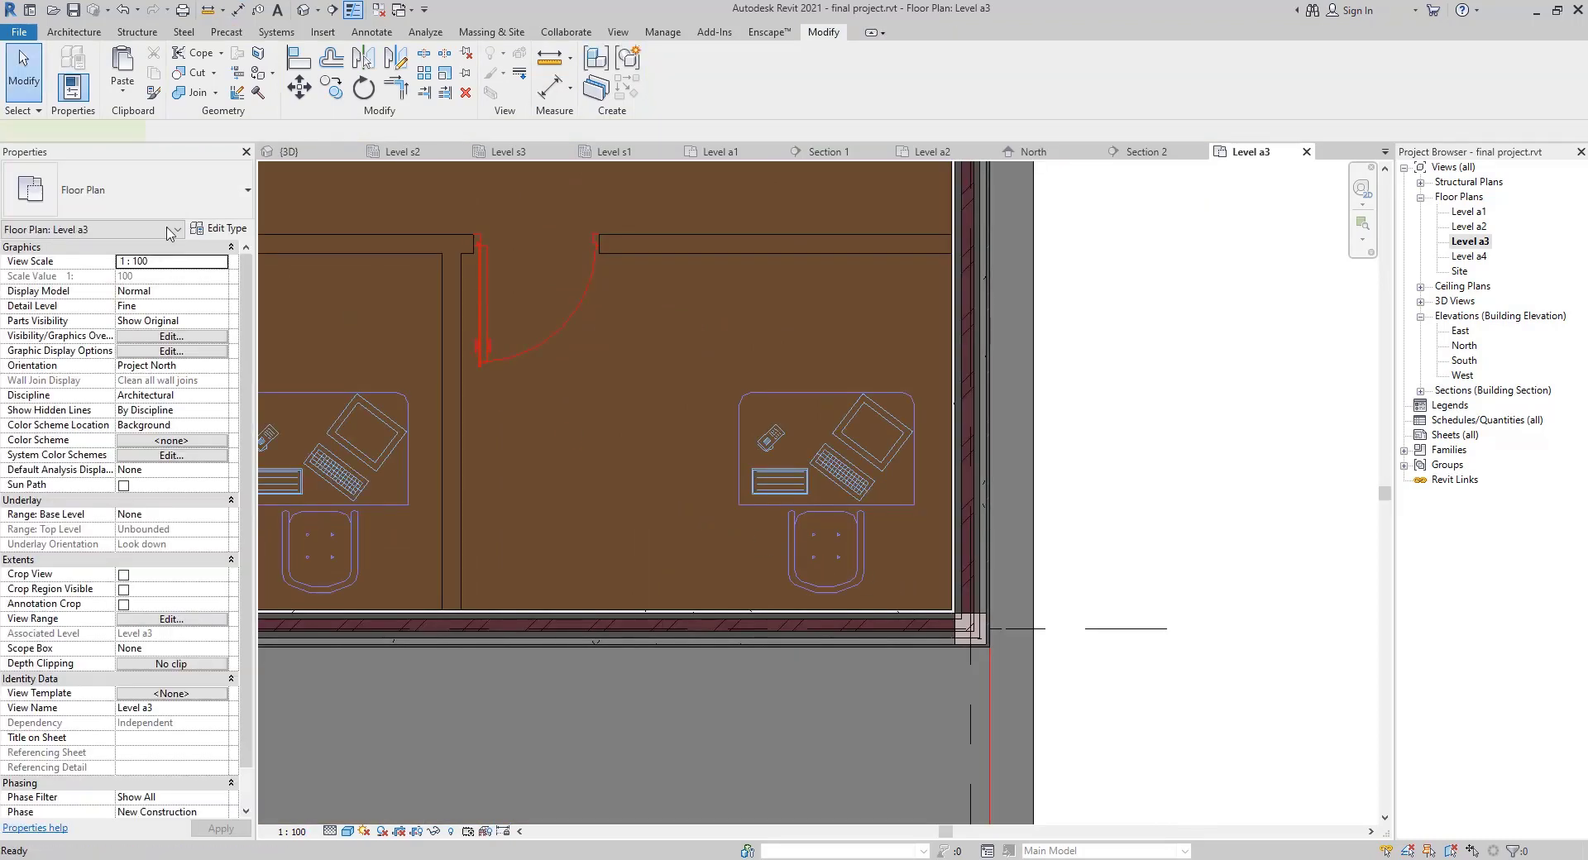
Draw a my interior wall 15 wall from the exterior wall along the three offices' front, with the location line set to Wall Centerline
key("w")
key("a")
left_click(124, 192)
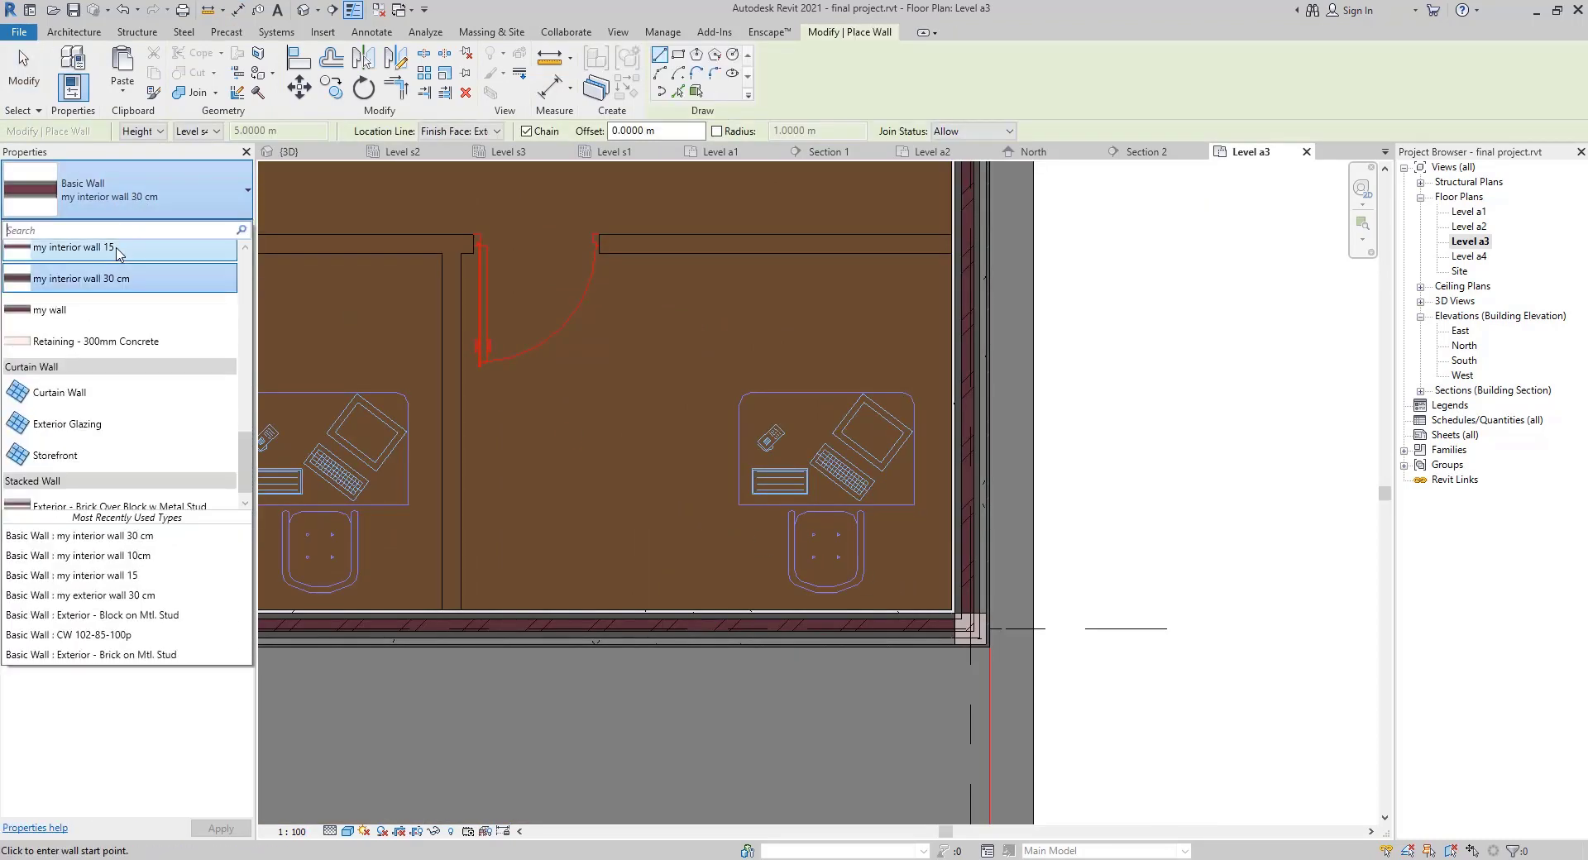
left_click(116, 253)
scroll(959, 265, "up", 3)
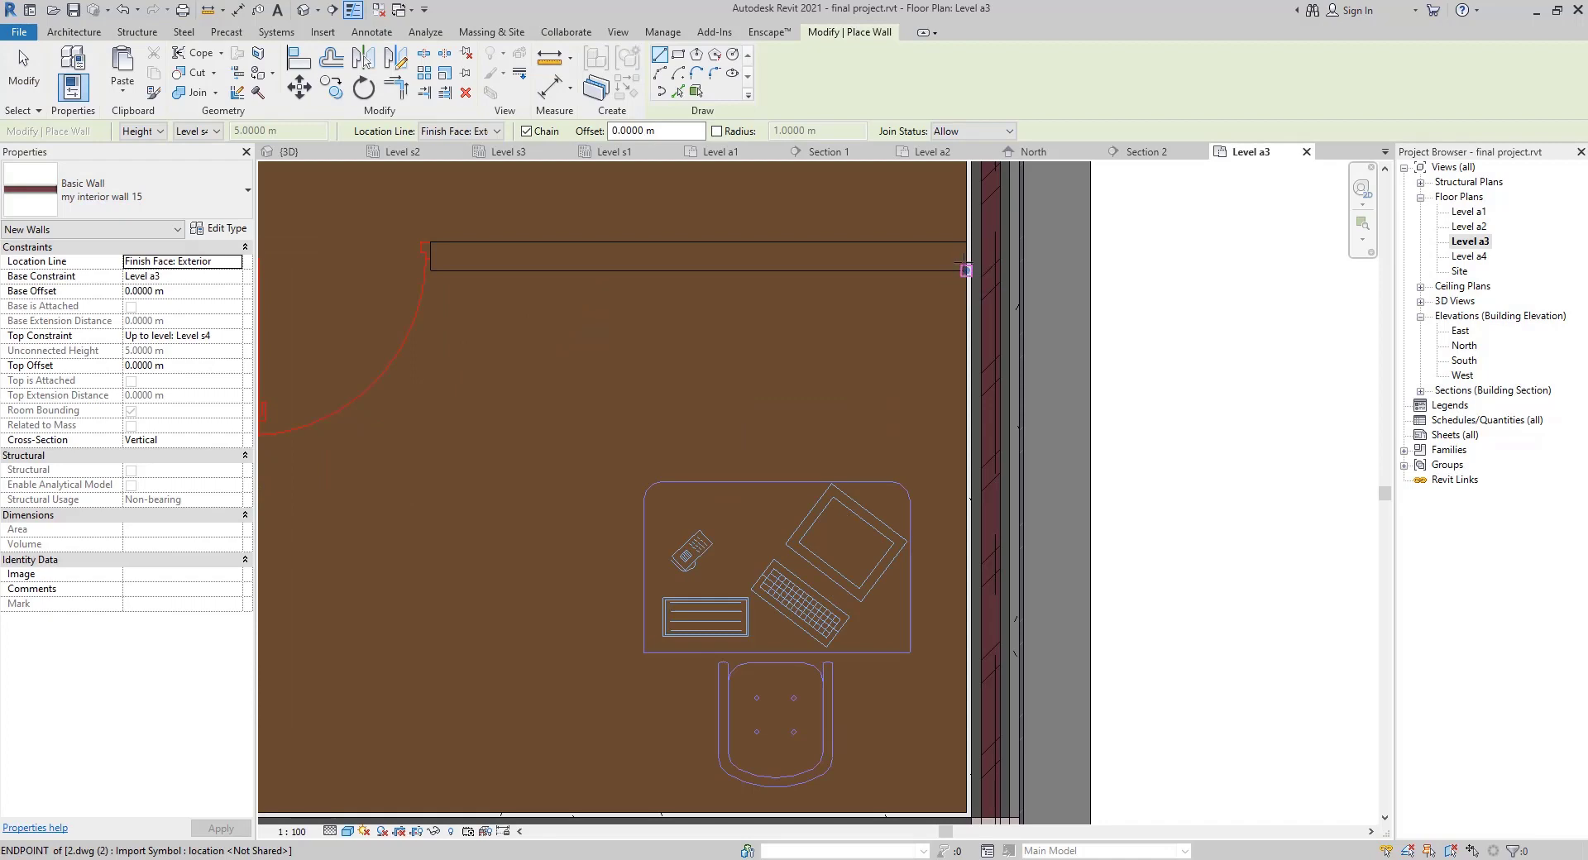
left_click(467, 131)
left_click(463, 150)
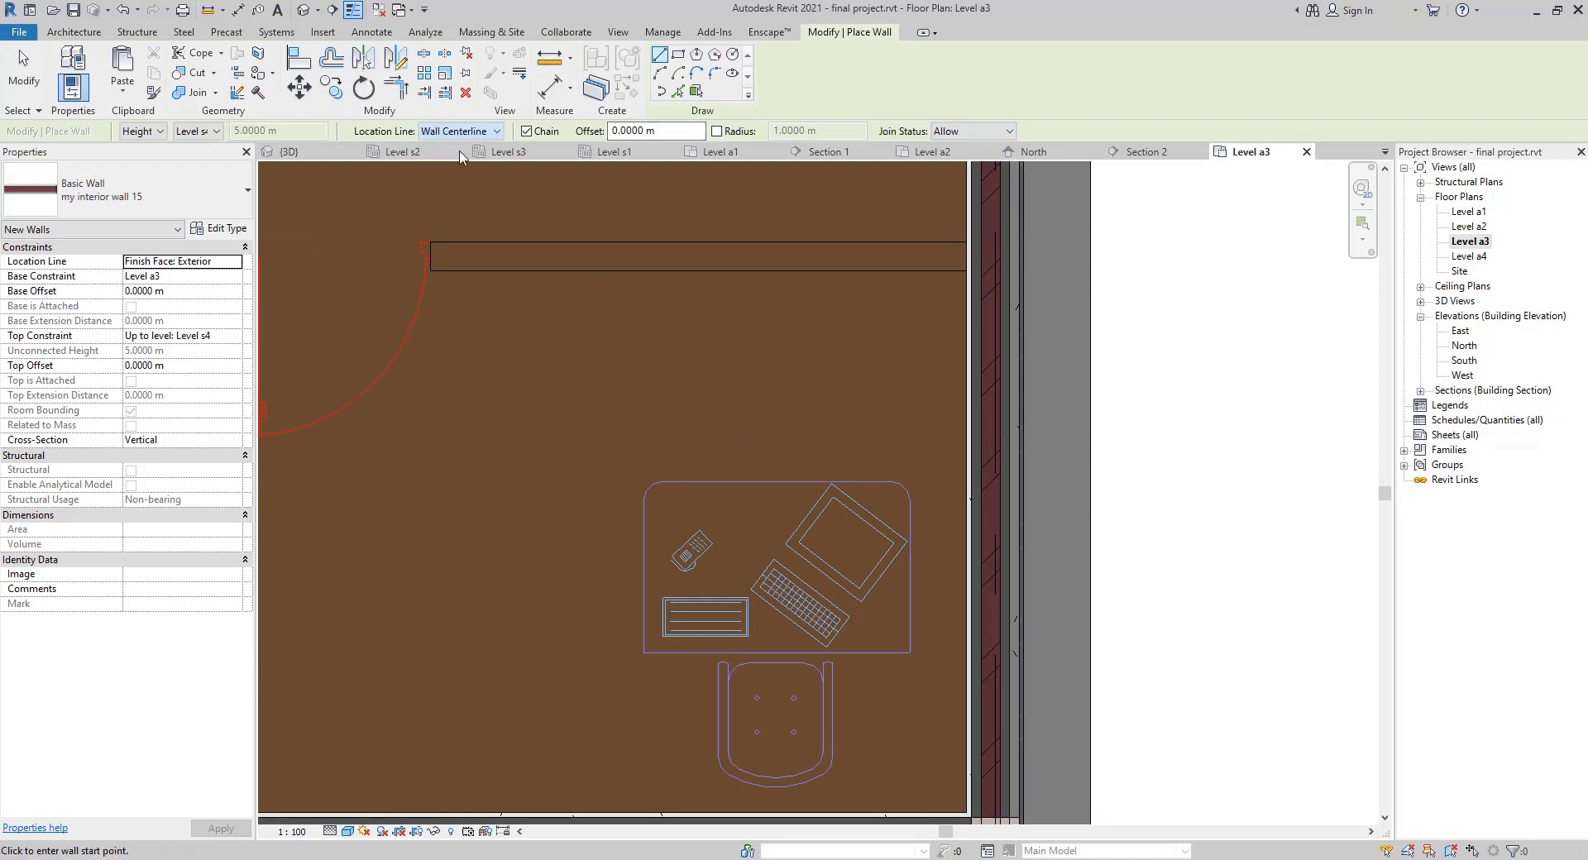
left_click(961, 257)
scroll(435, 321, "down", 4)
middle_click_drag(365, 333, 1267, 439)
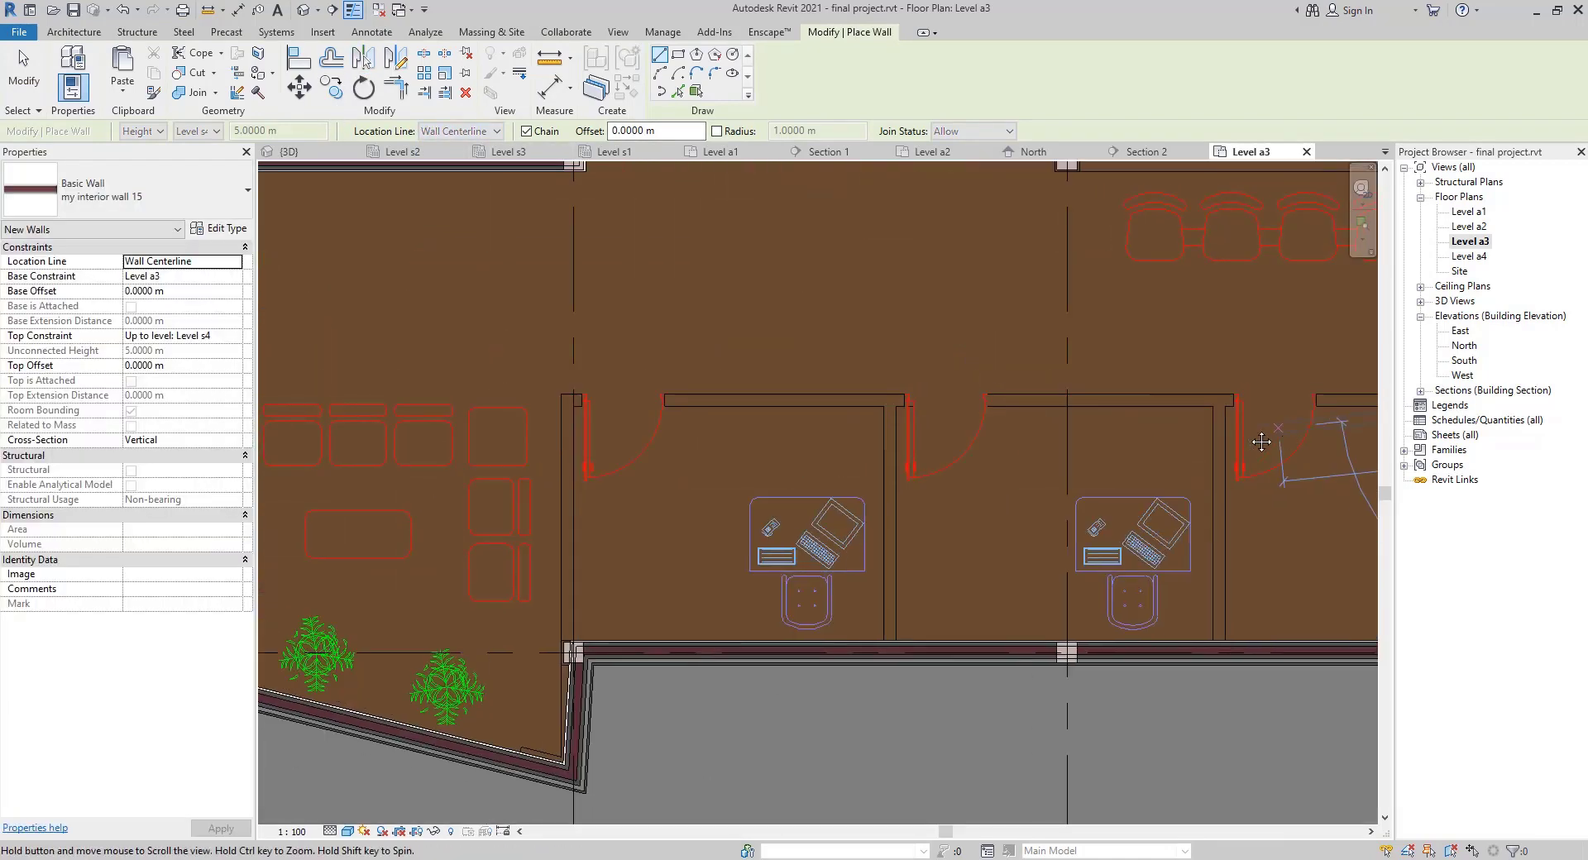
scroll(571, 396, "up", 6)
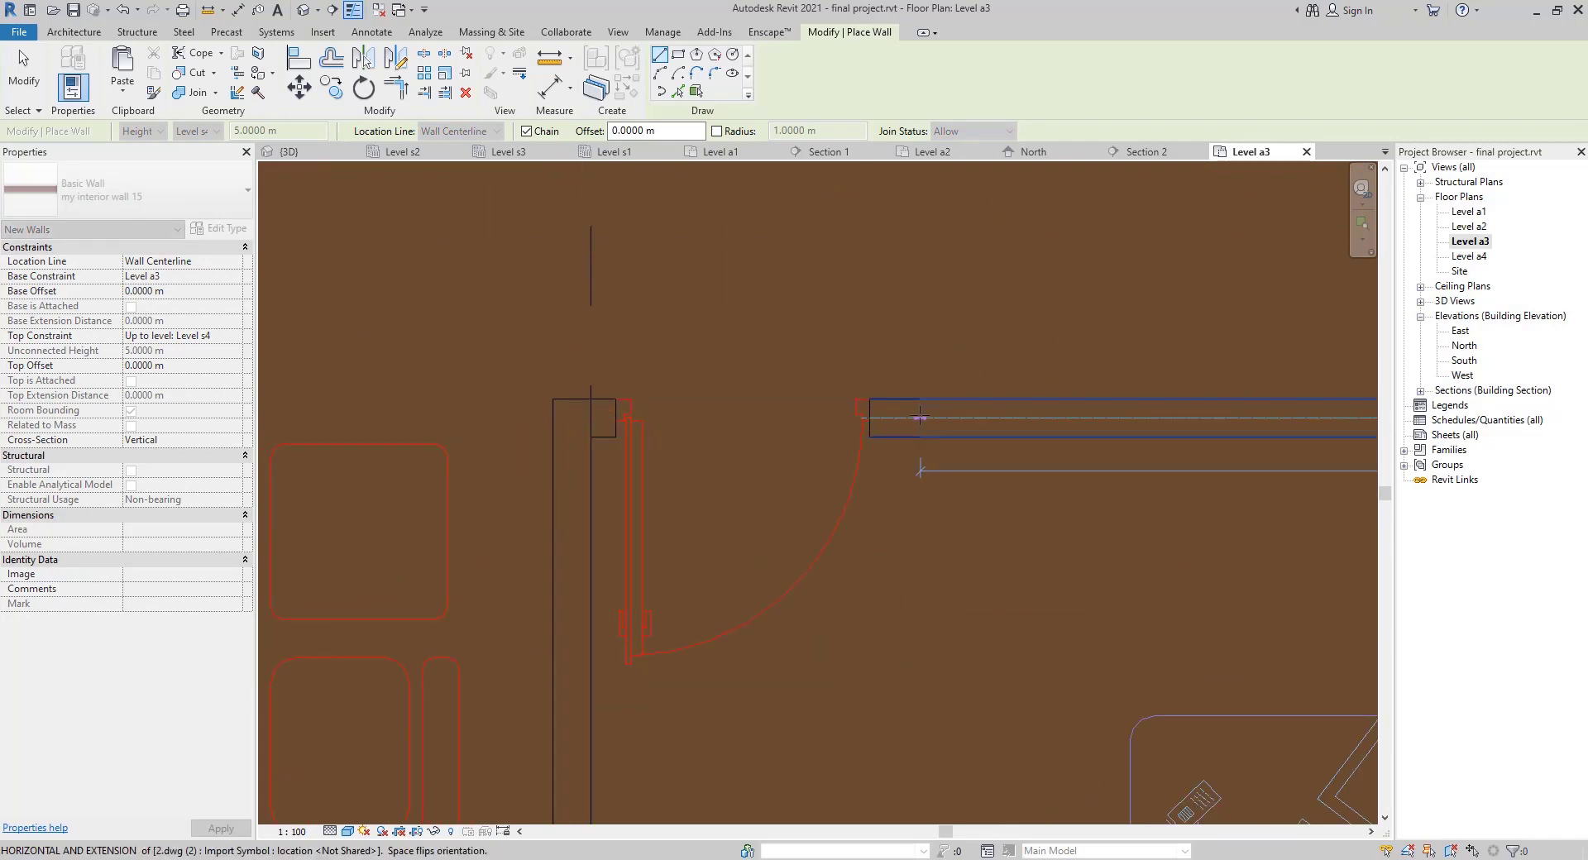
left_click(920, 418)
key("Escape")
Draw a short vertical 15 cm wall along the outer side of the leftmost office, just above the corner column
scroll(594, 566, "down", 2)
middle_click_drag(626, 607, 692, 270)
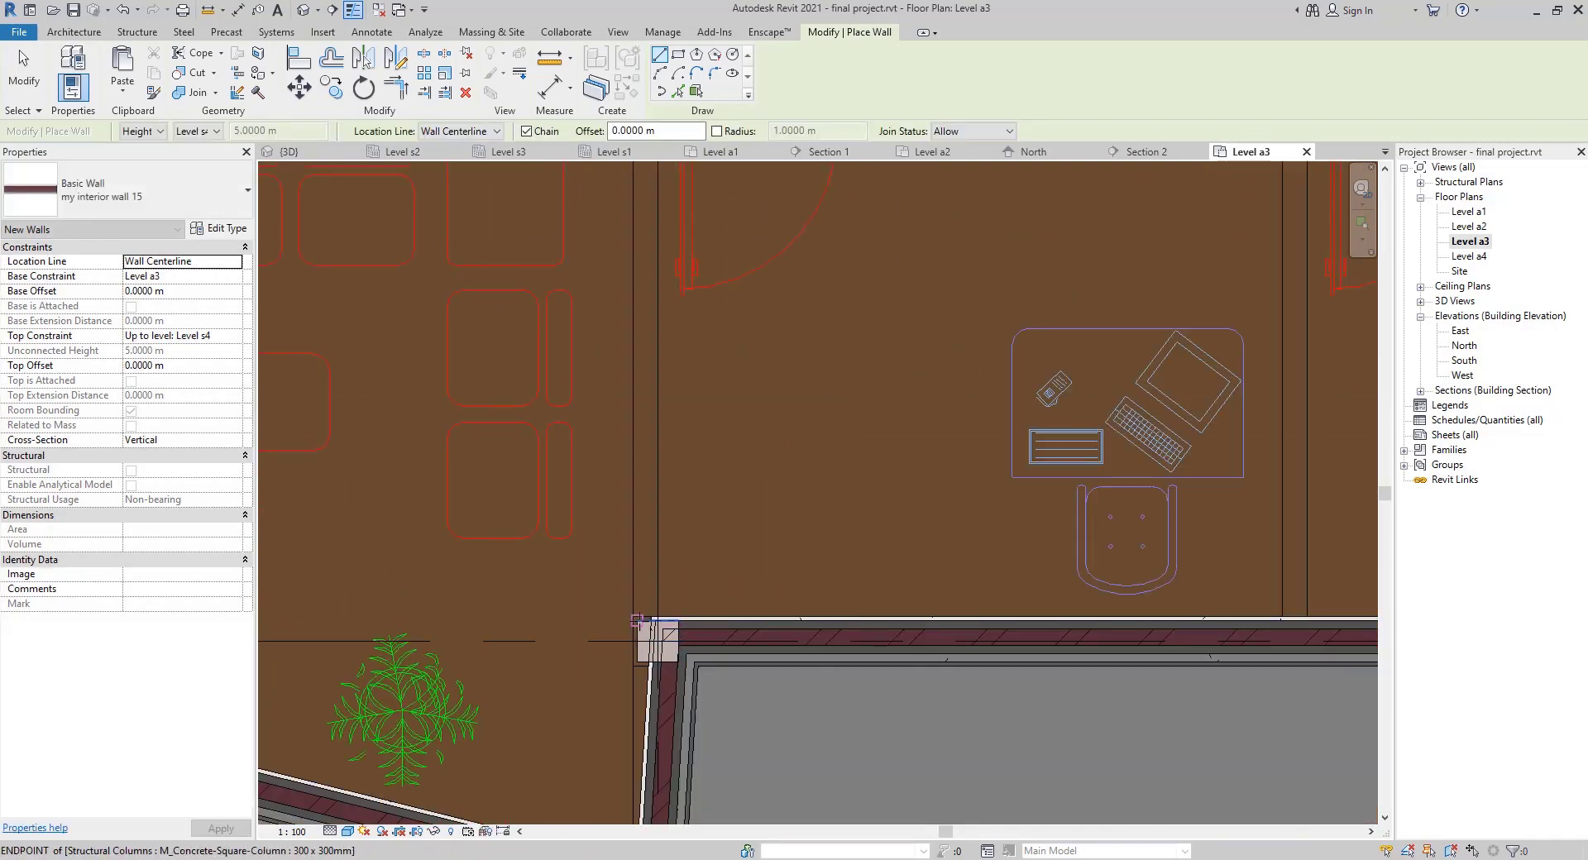
left_click(645, 583)
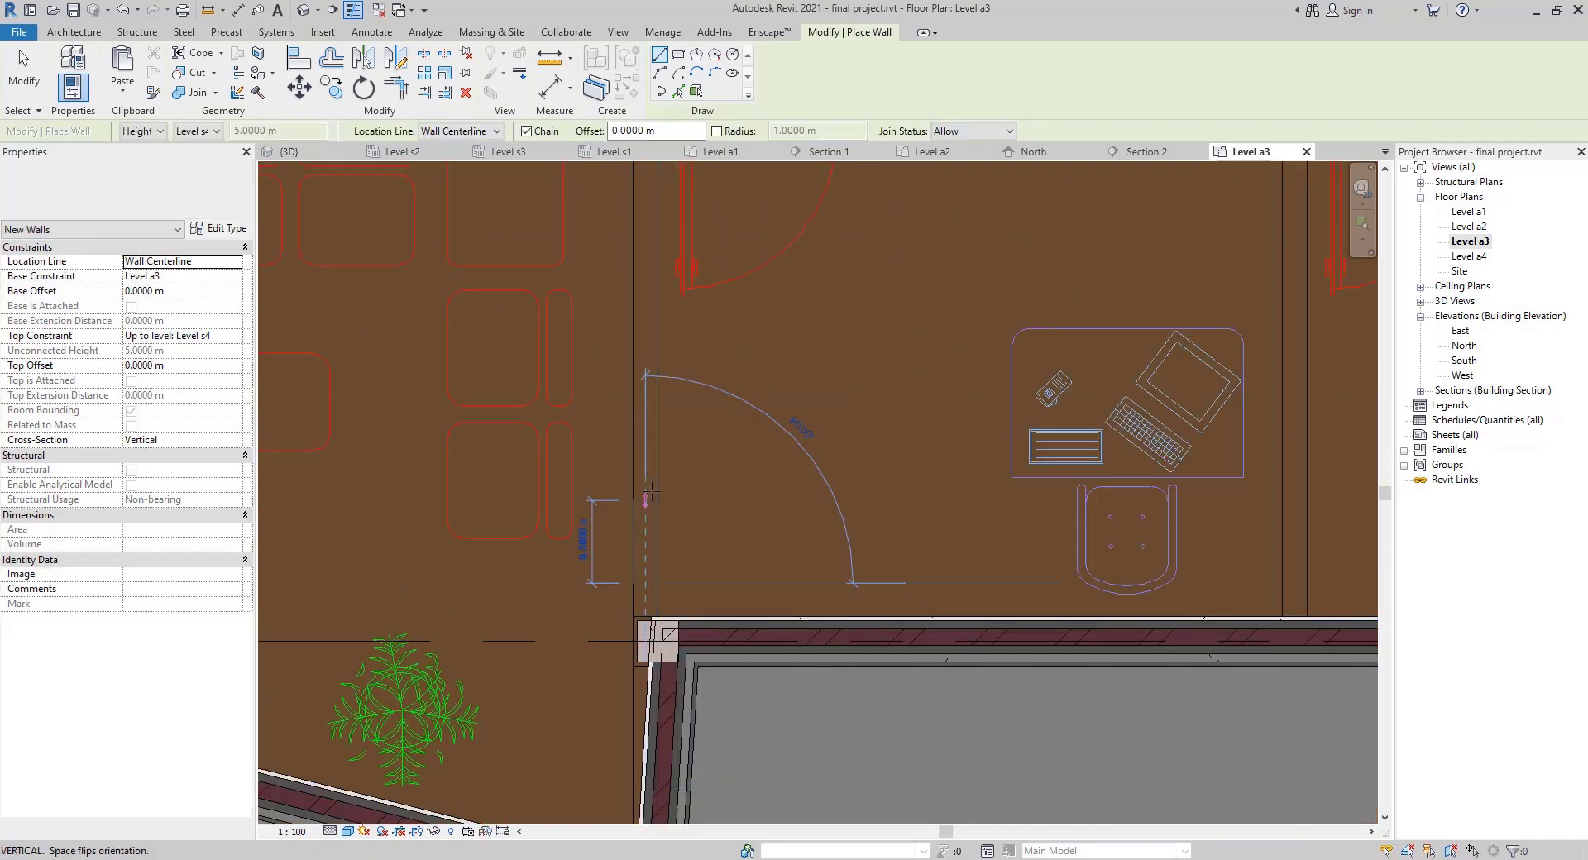
left_click(645, 486)
key("Escape")
key("Escape")
Trim/Extend the short side wall to the exterior wall and join its other end to the office front wall in a corner
key("t")
key("r")
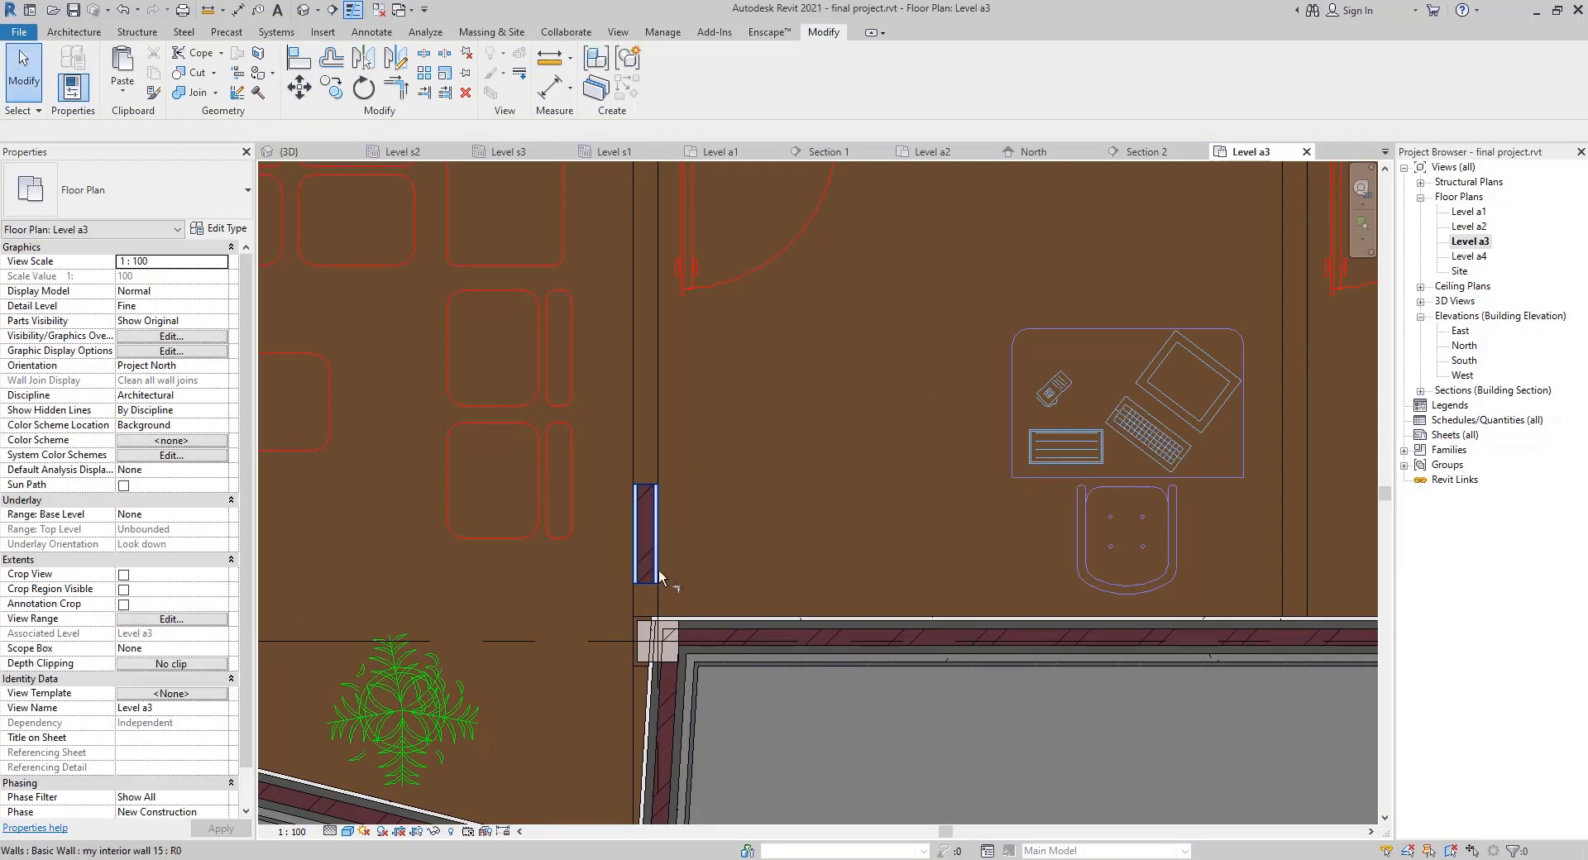
scroll(652, 579, "up", 2)
left_click(721, 653)
scroll(718, 646, "down", 1)
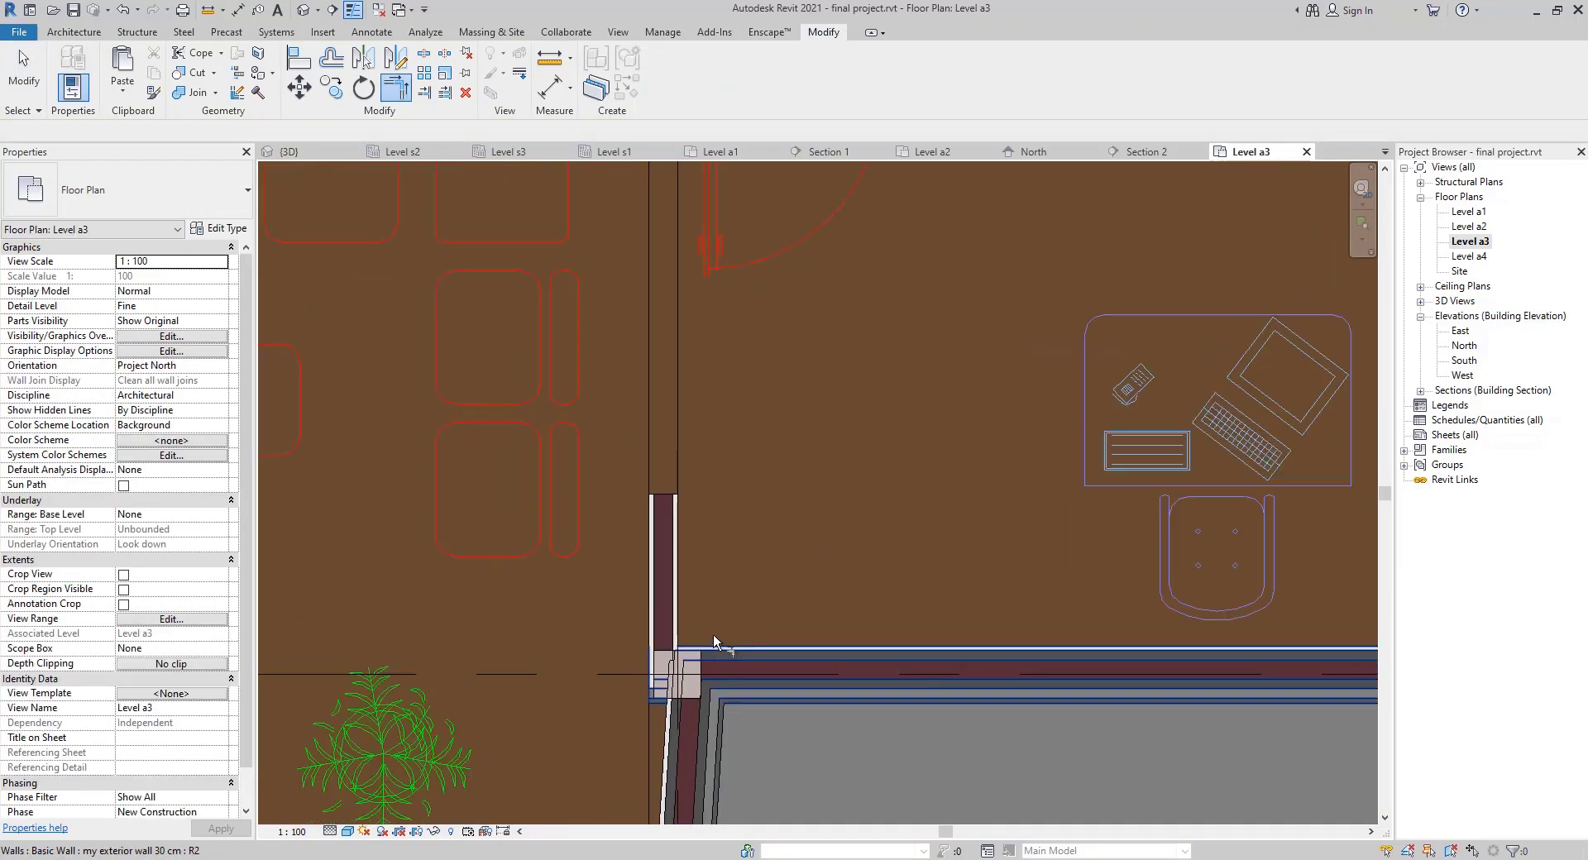
scroll(796, 372, "down", 1)
middle_click_drag(799, 370, 652, 331)
left_click(708, 512)
left_click(505, 781)
scroll(608, 520, "up", 5)
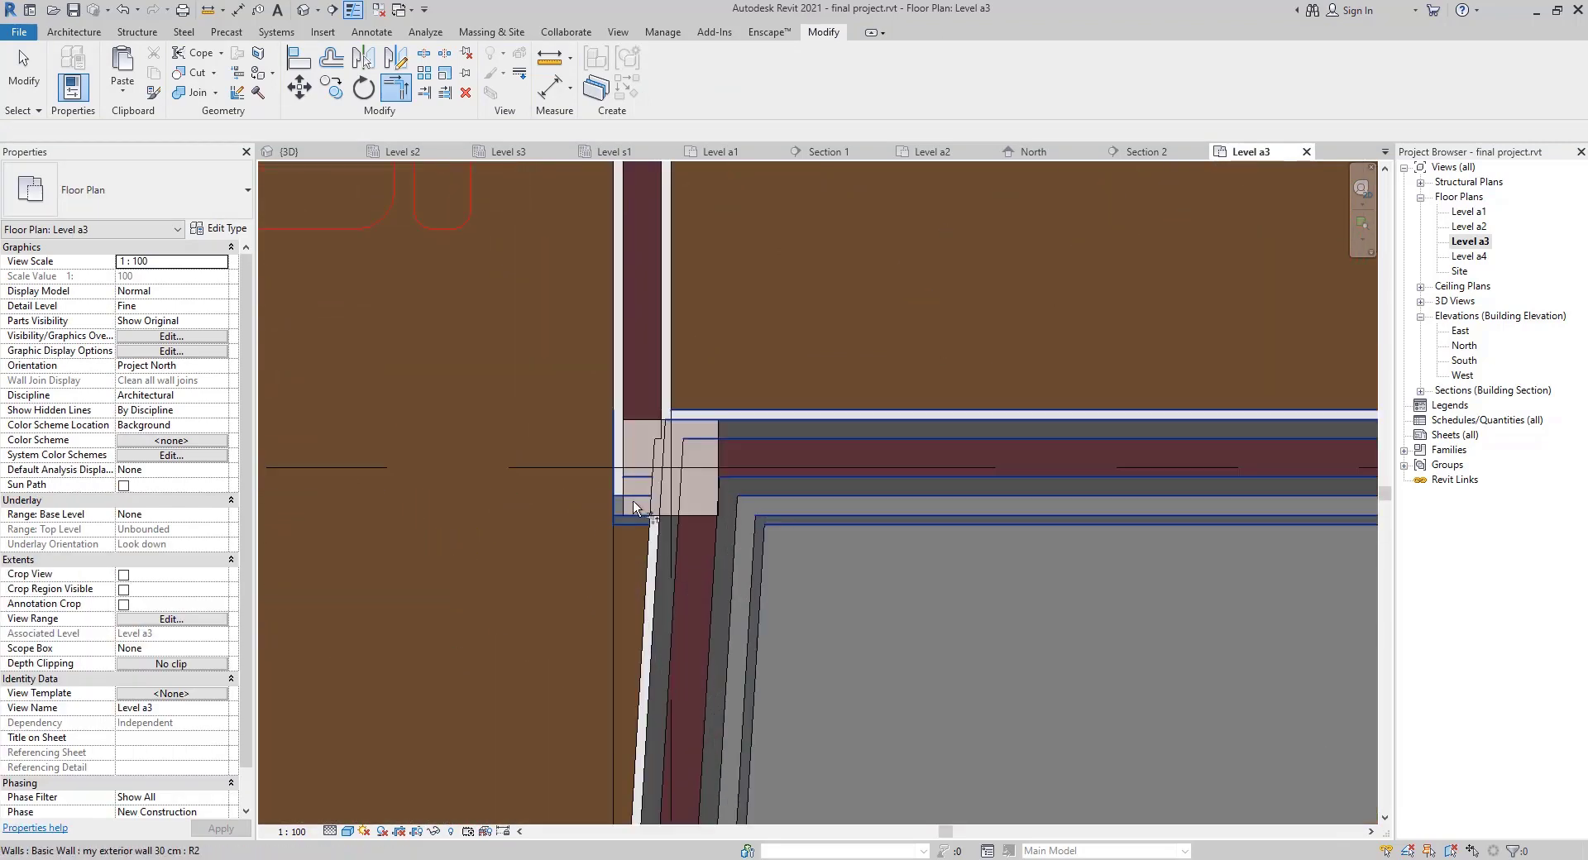
Draw a short 15 cm partition from the front wall along the plan's midline between the middle and rightmost offices
scroll(931, 423, "down", 5)
middle_click_drag(931, 423, 518, 656)
middle_click_drag(683, 592, 310, 600)
middle_click_drag(1190, 403, 1092, 407)
key("Escape")
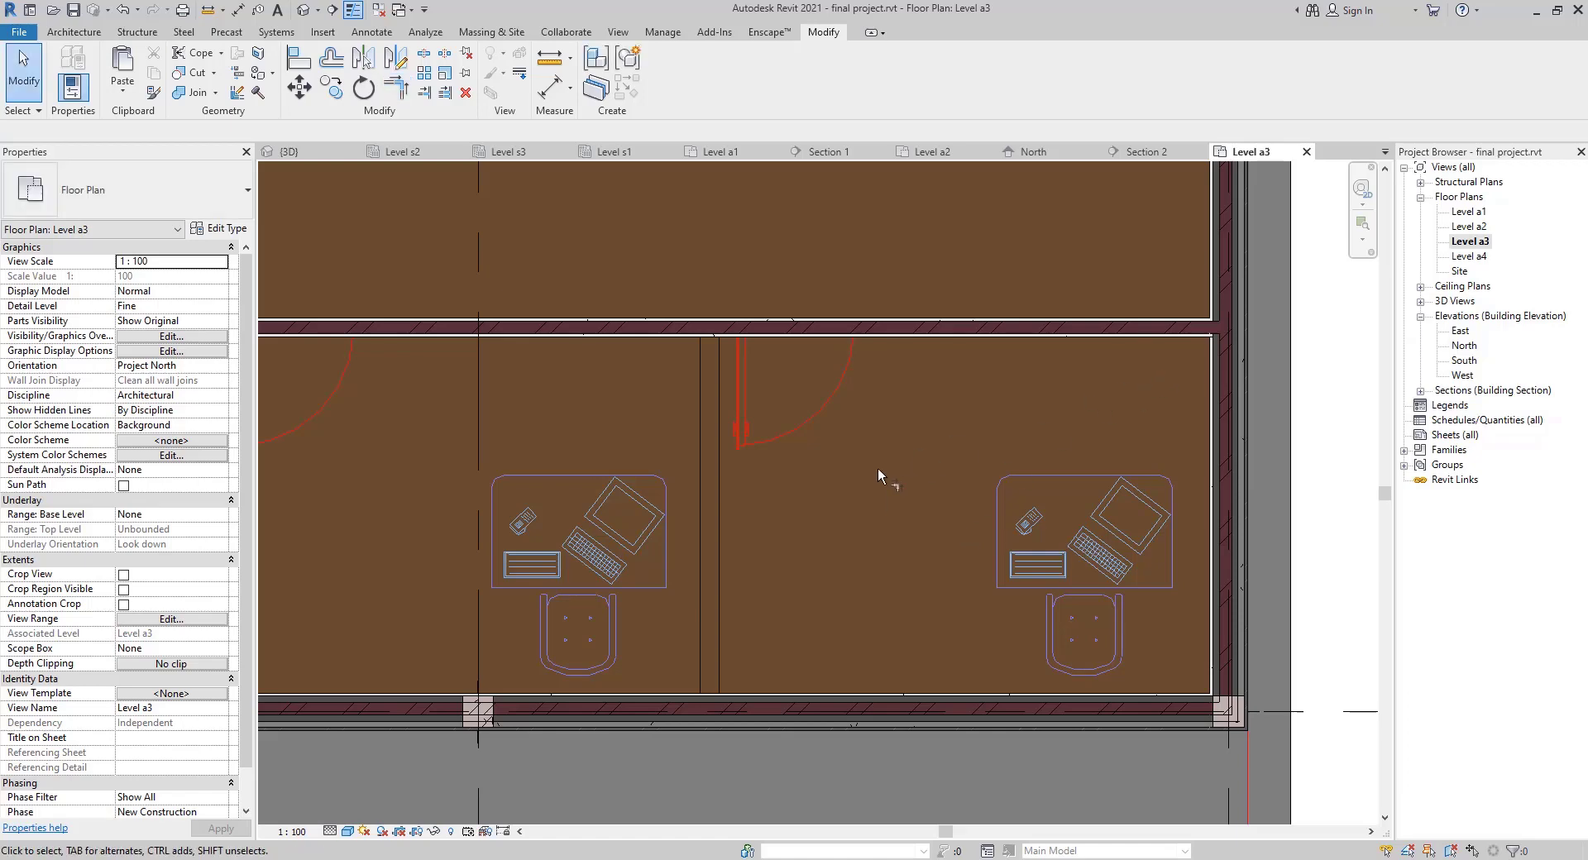
key("w")
key("a")
left_click(709, 335)
left_click(709, 425)
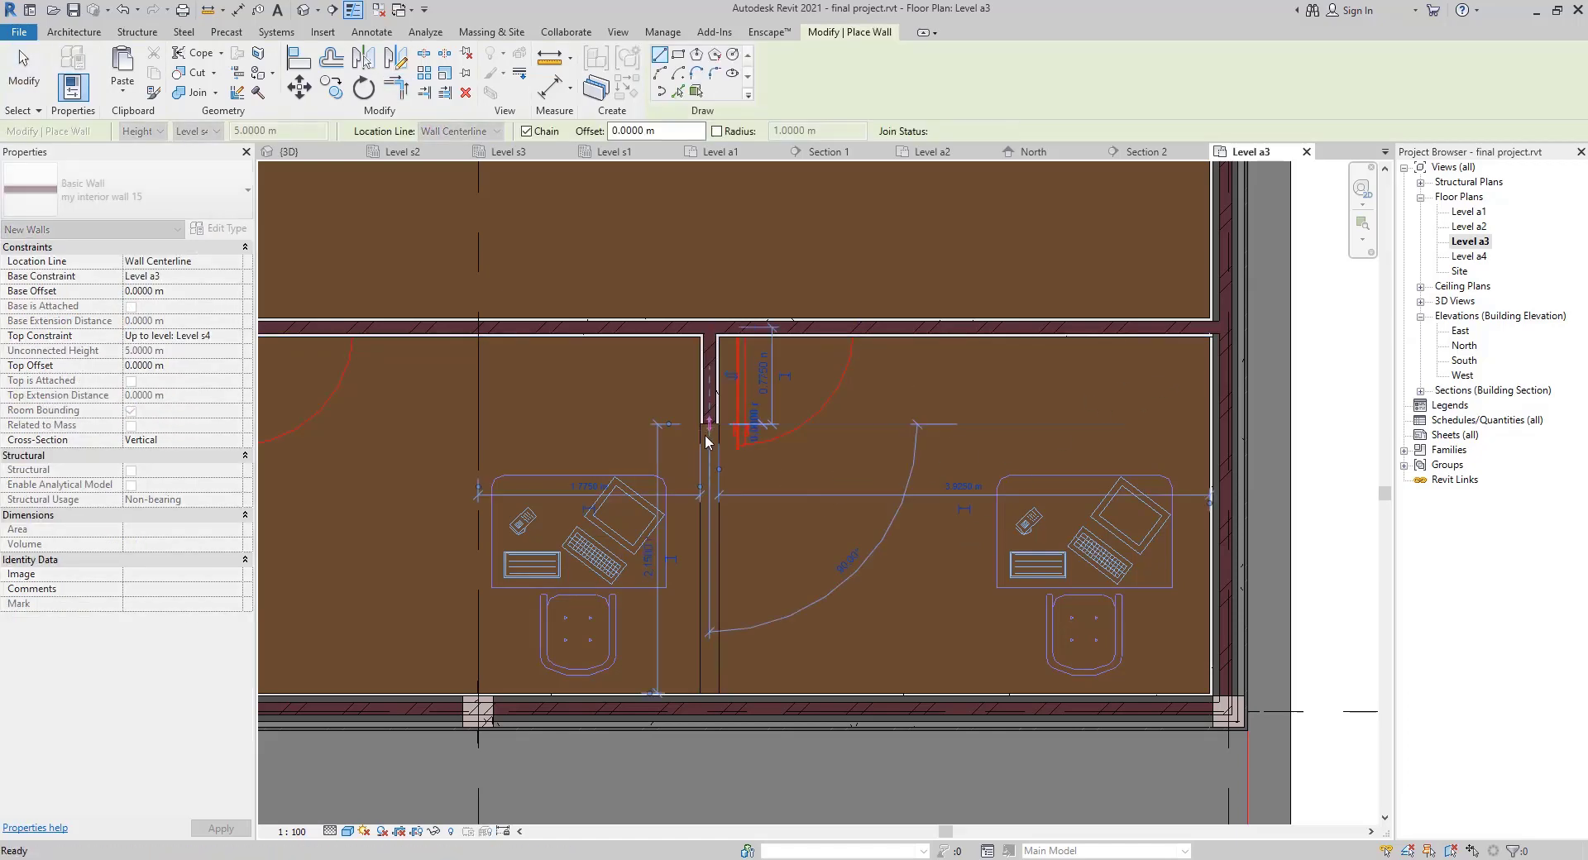
key("Escape")
Draw a short 15 cm partition stub from the front wall between the leftmost and middle offices
middle_click_drag(700, 457, 1110, 476)
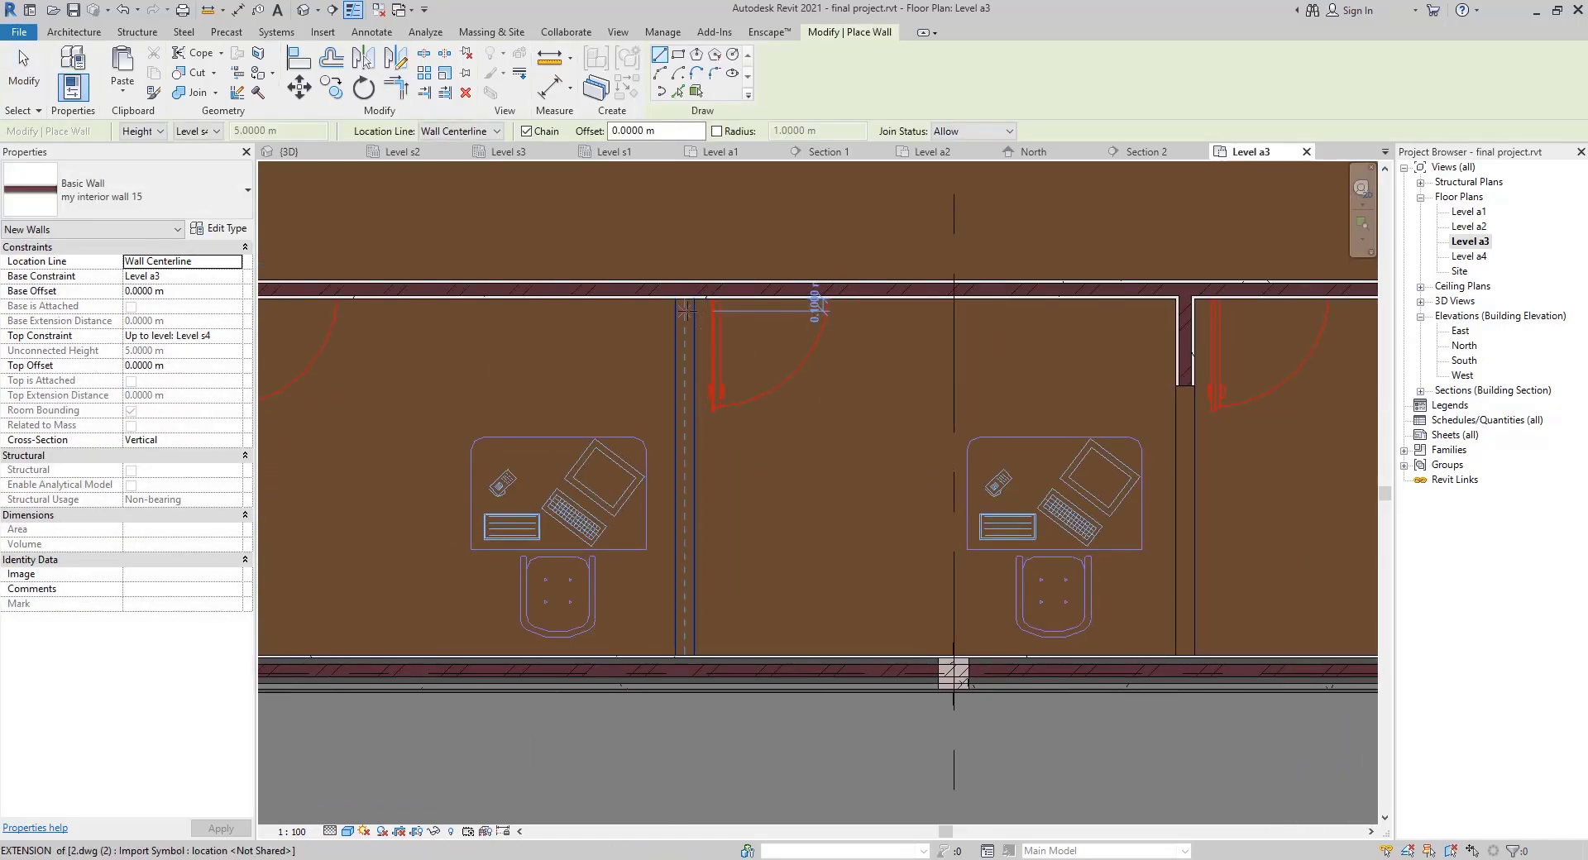
left_click(685, 328)
key("Escape")
middle_click_drag(698, 418, 1099, 404)
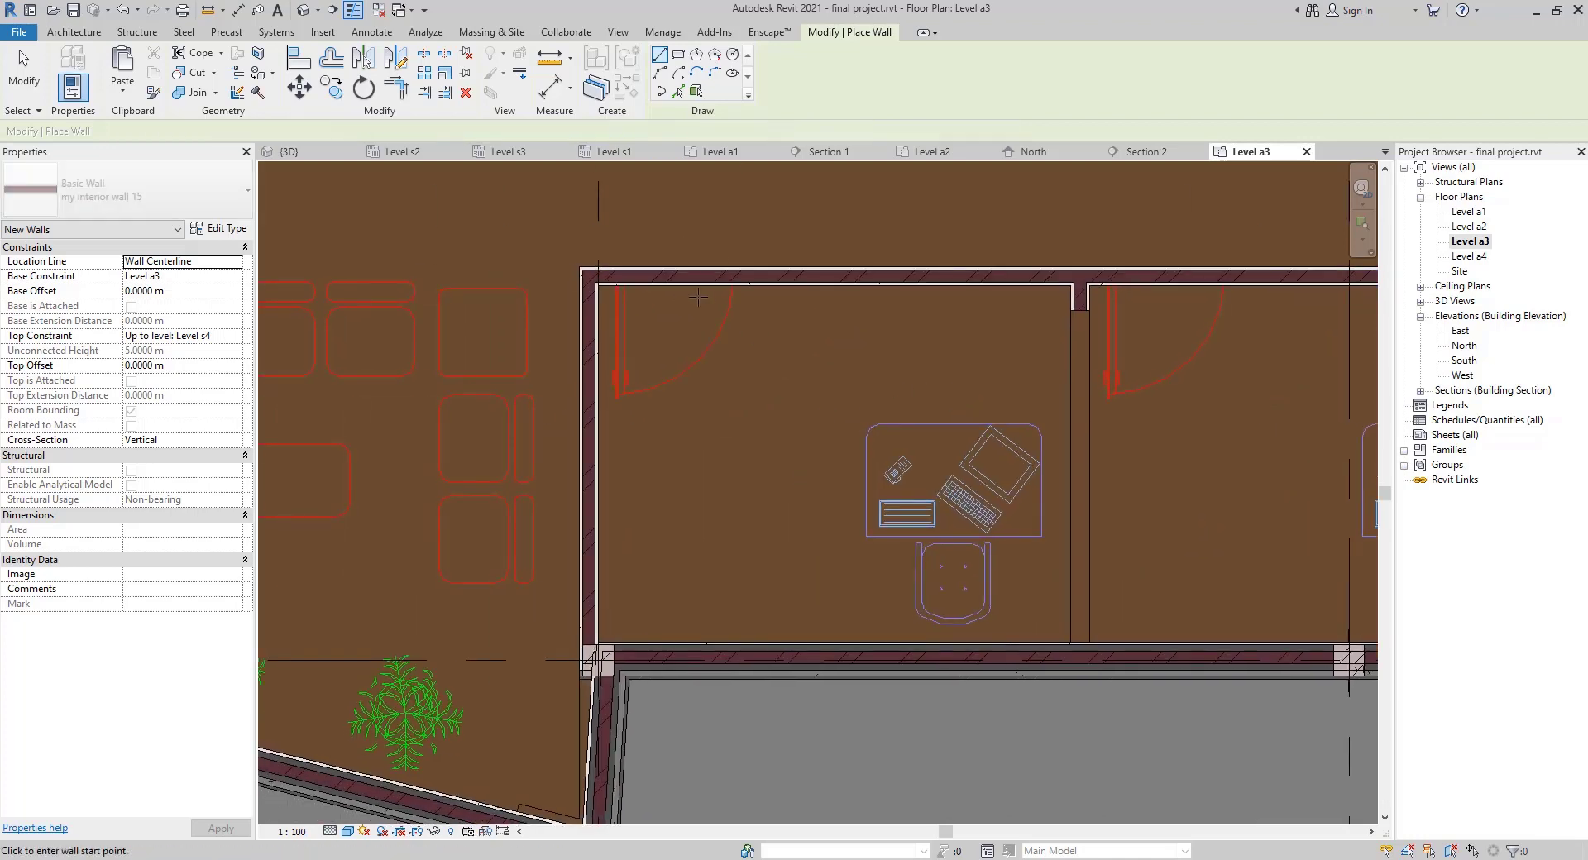
Extend the two office partition stubs to the exterior wall behind the desks
middle_click_drag(976, 475, 575, 475)
key("Escape")
key("Escape")
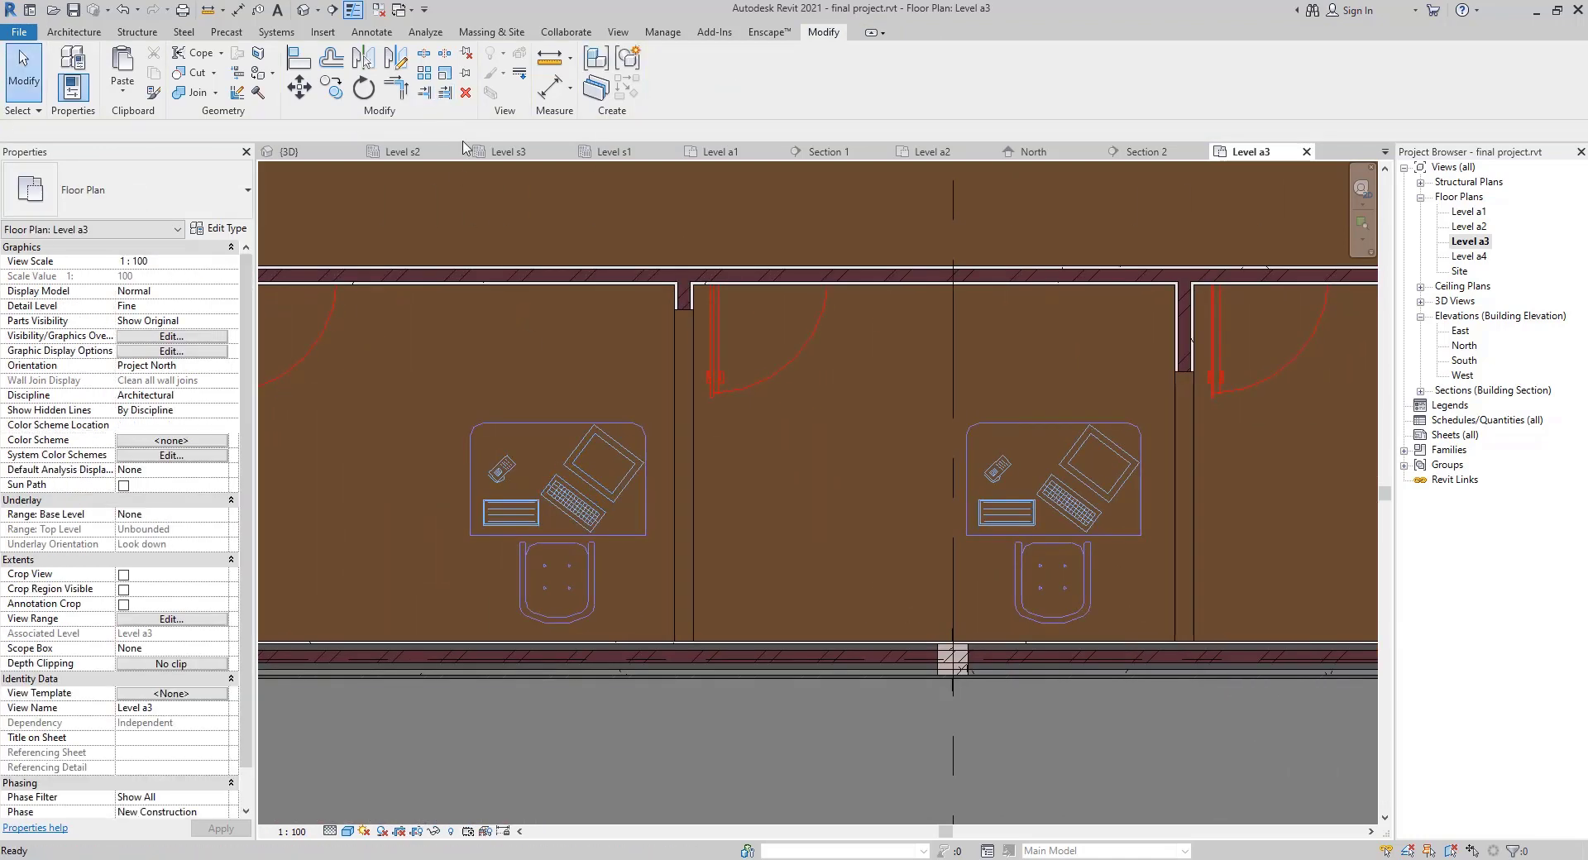
left_click(645, 637)
left_click(692, 321)
scroll(785, 529, "down", 3)
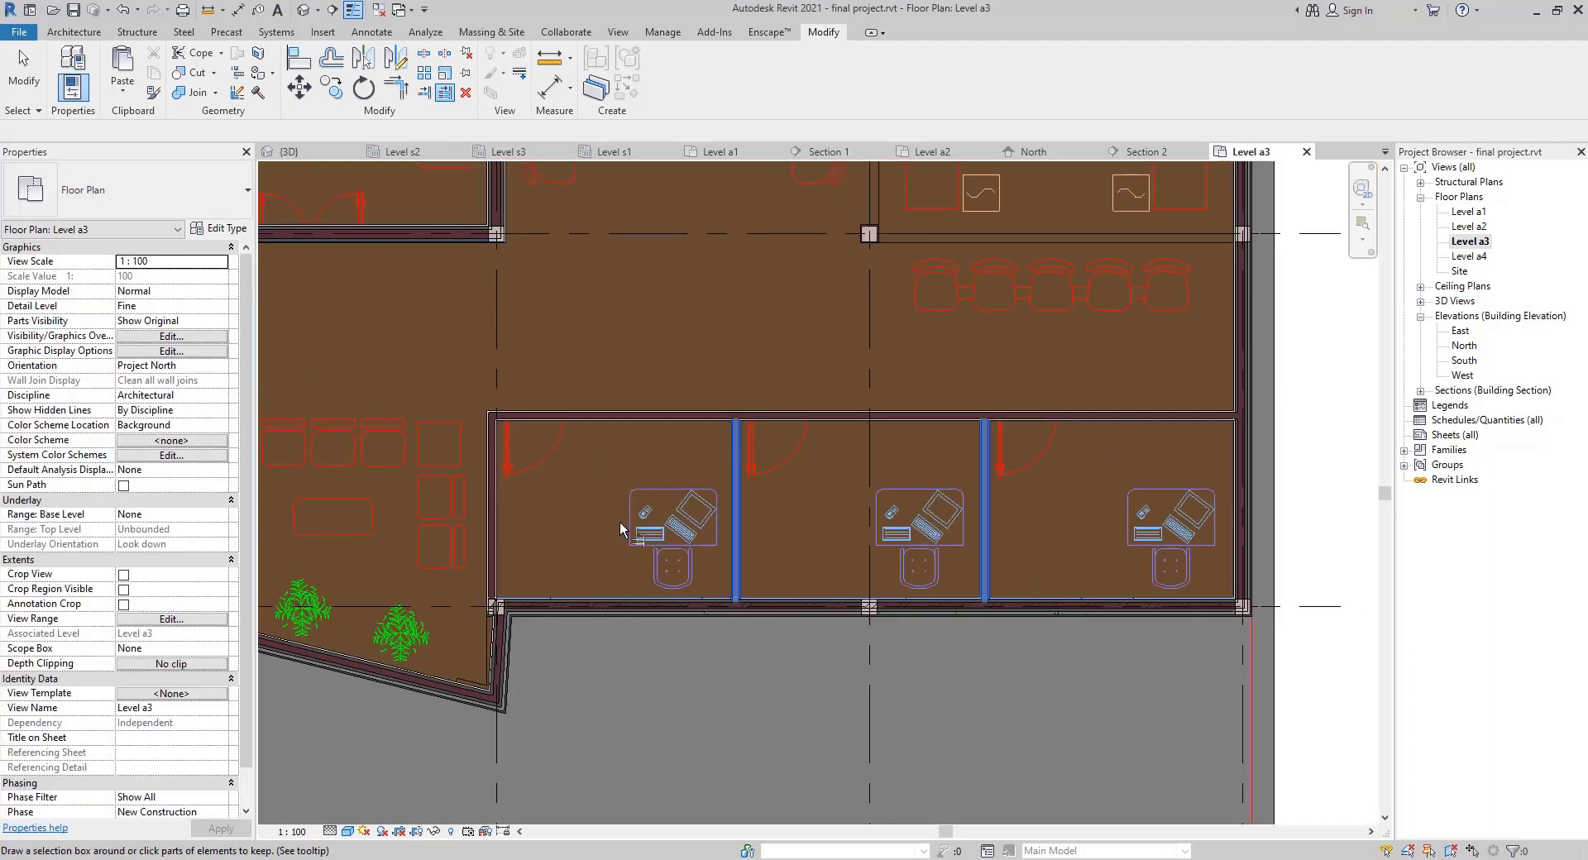
middle_click_drag(654, 399, 597, 446)
middle_click_drag(851, 551, 613, 469)
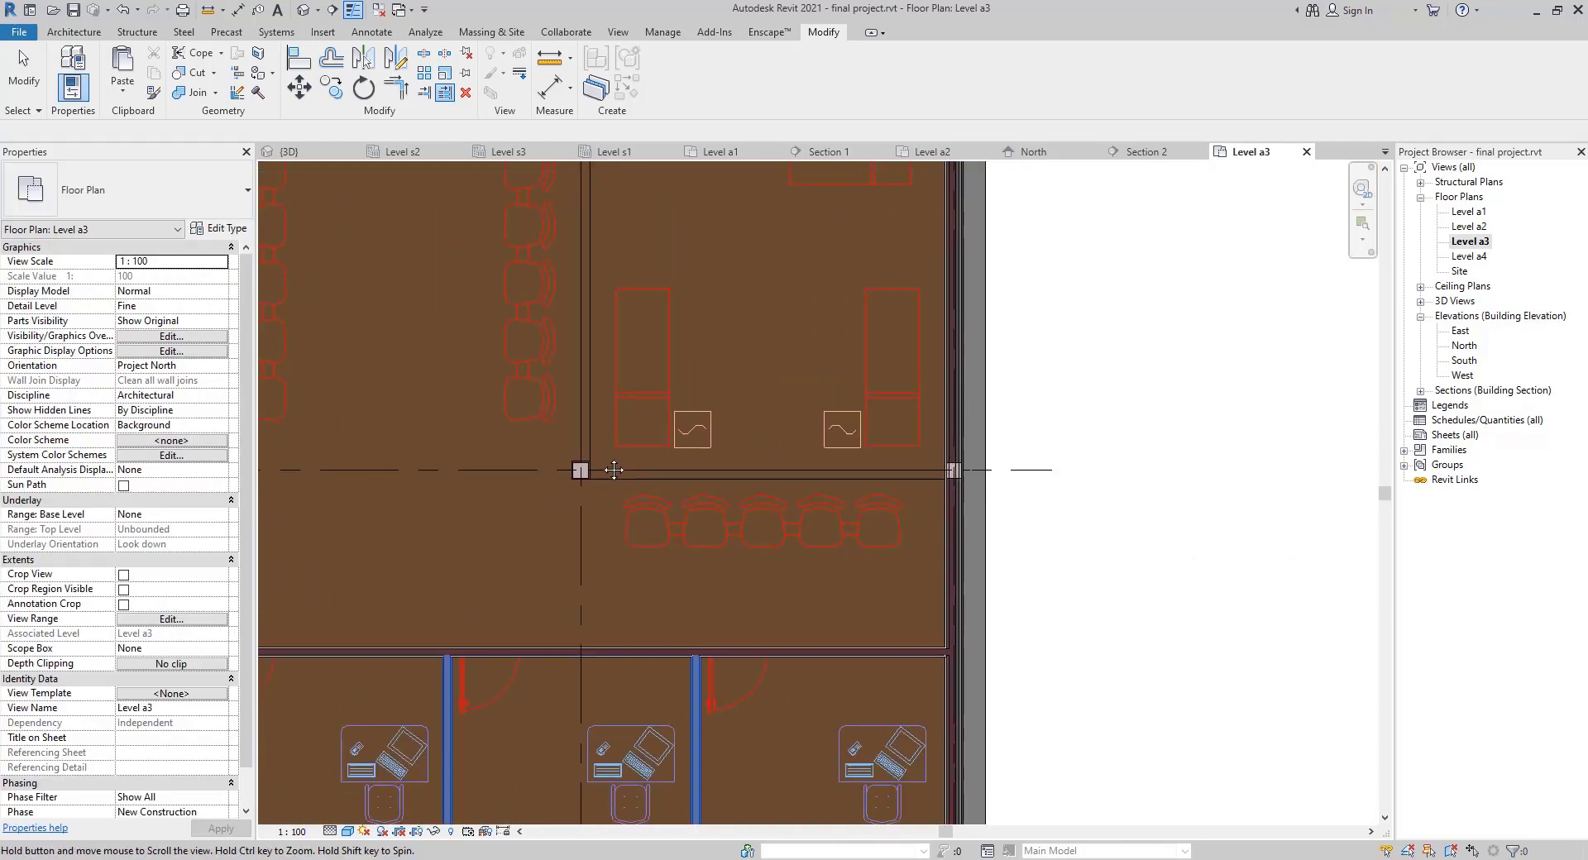
key("e")
key("w")
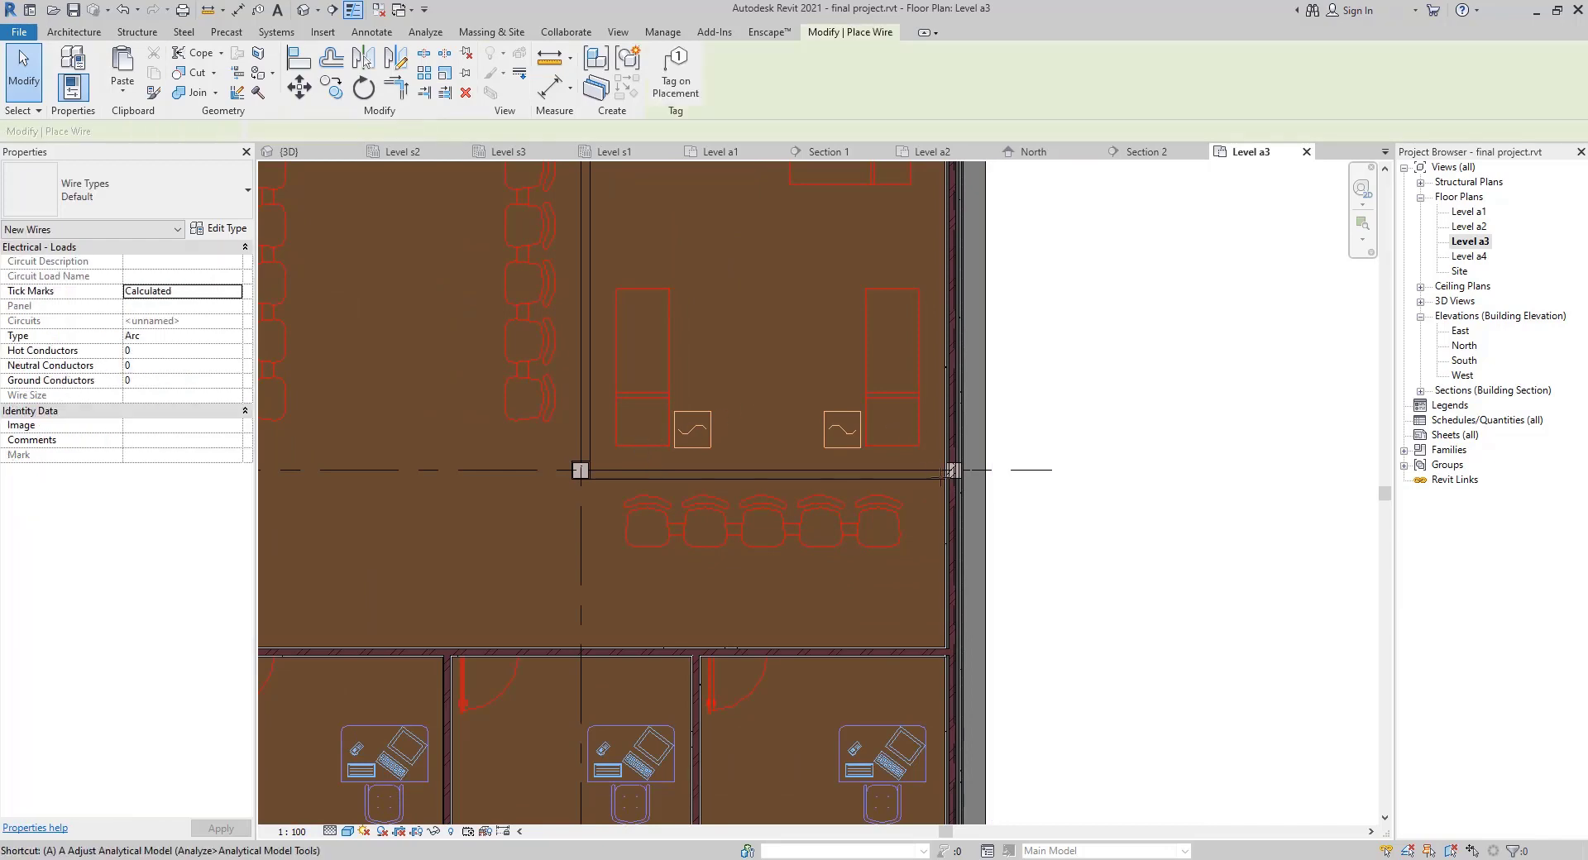
scroll(972, 491, "up", 2)
scroll(930, 457, "up", 2)
key("Escape")
key("Escape")
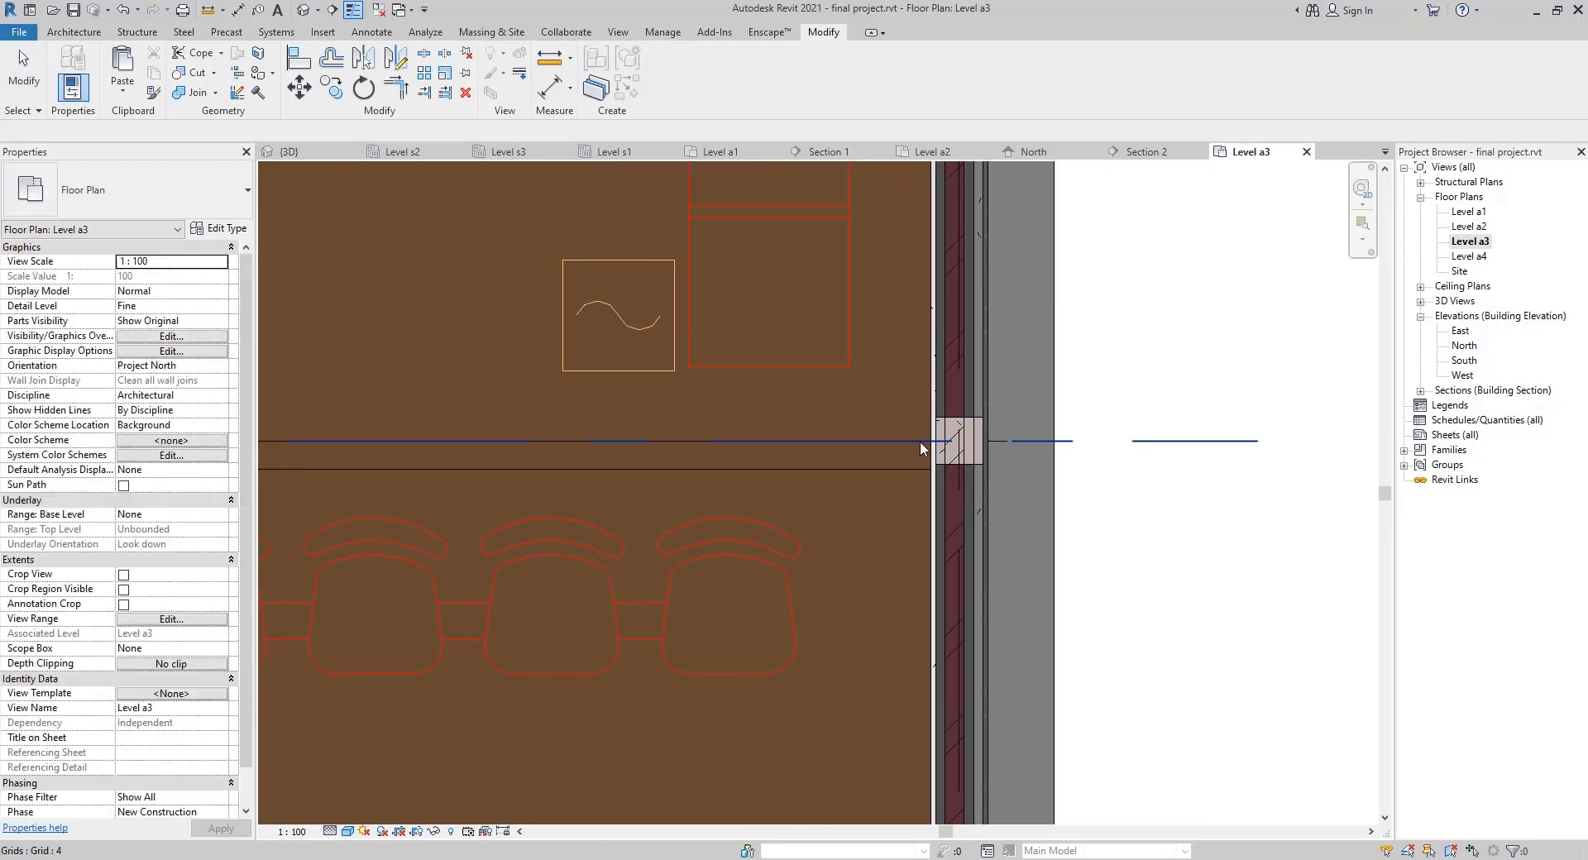
Draw a short horizontal 15 cm wall inward from the exterior wall at the grid F/4 column, following the plan lines behind the chairs
left_click(930, 455)
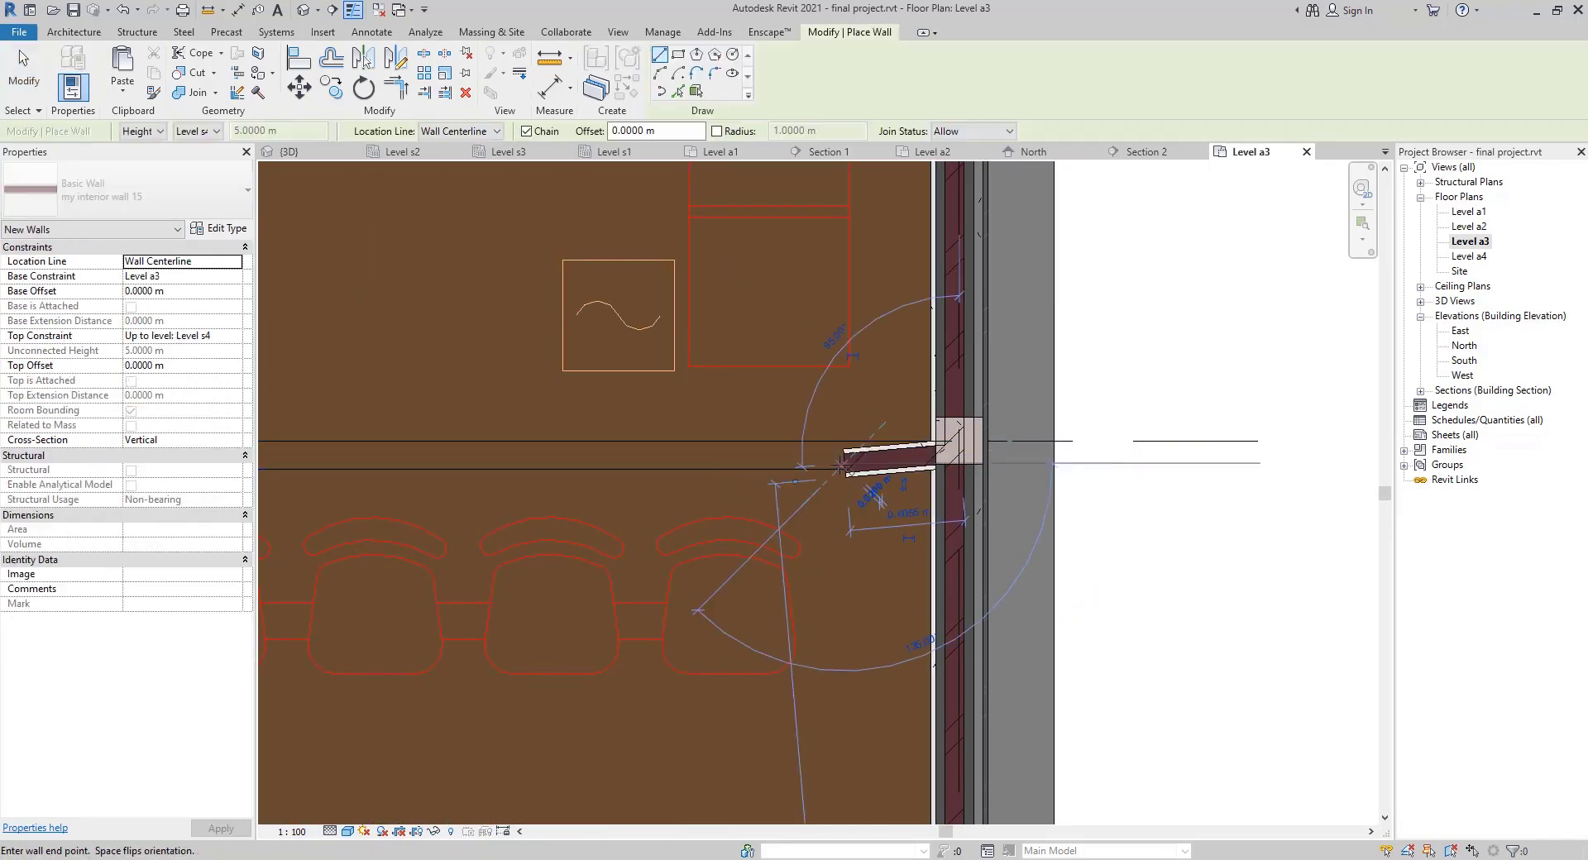
key("w")
key("a")
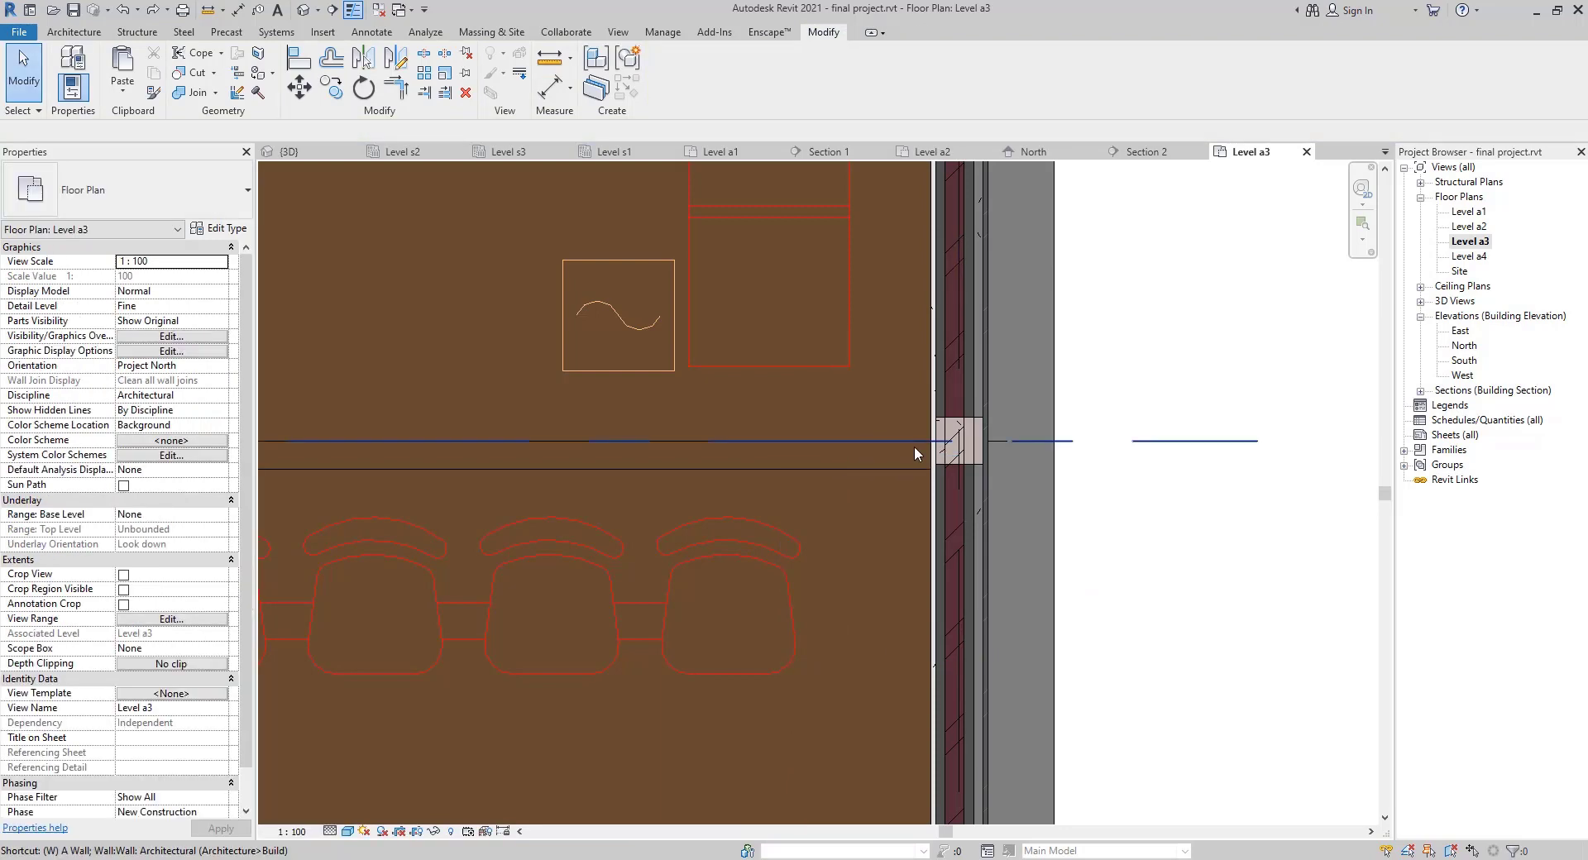
left_click(867, 455)
Draw a short vertical 15 cm wall stub just below the grid E/3 column, centred between the plan's wall lines
scroll(632, 455, "down", 3)
middle_click_drag(629, 455, 1146, 749)
left_click(693, 749)
middle_click_drag(705, 413, 759, 820)
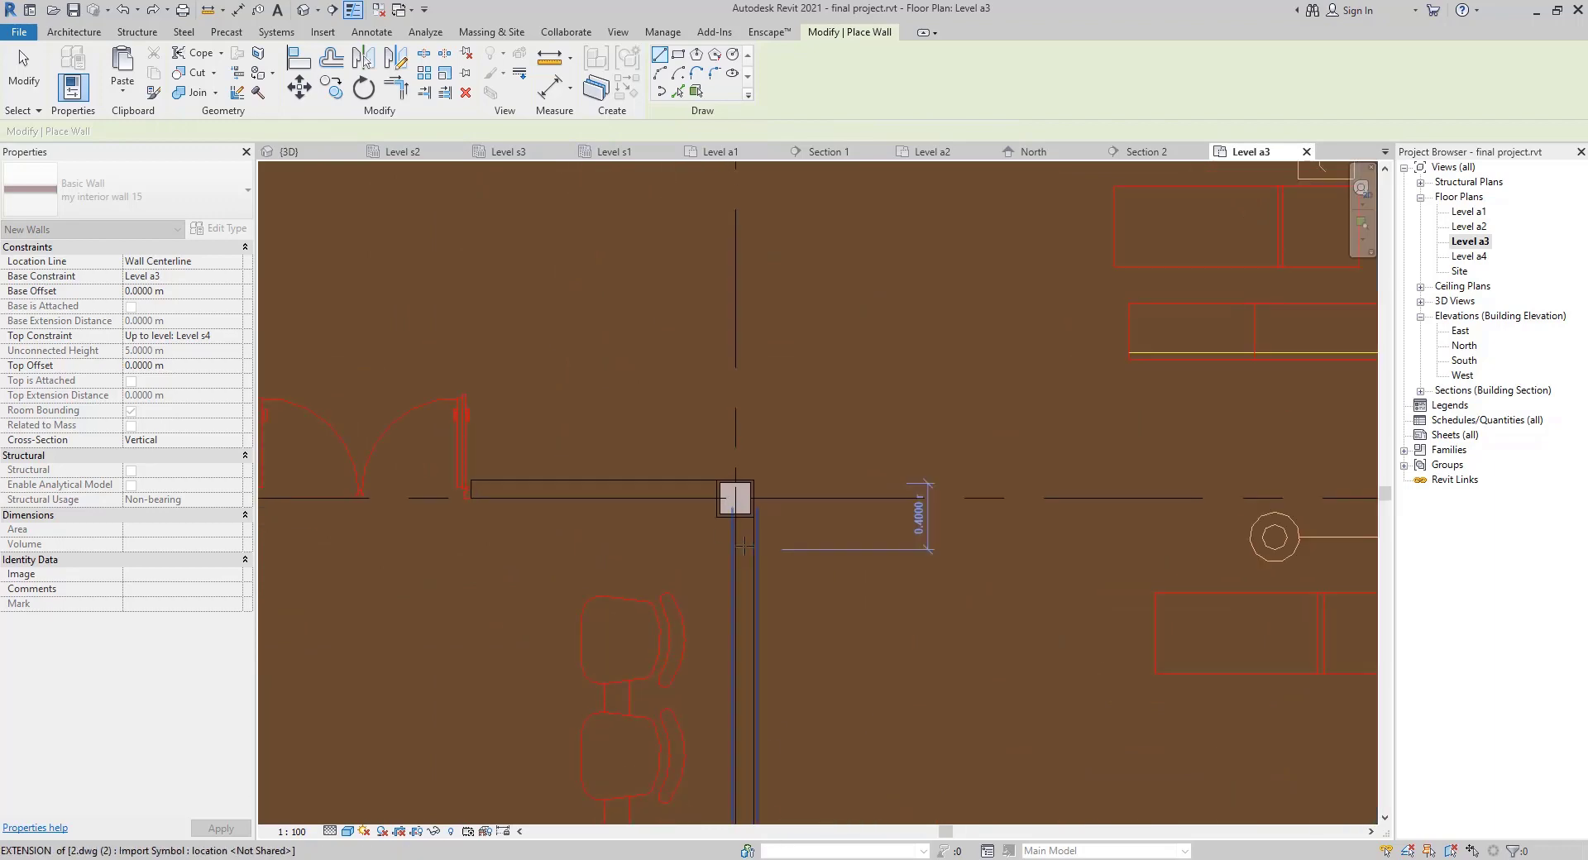
scroll(744, 530, "up", 4)
left_click(751, 474)
left_click(749, 509)
key("Escape")
key("Escape")
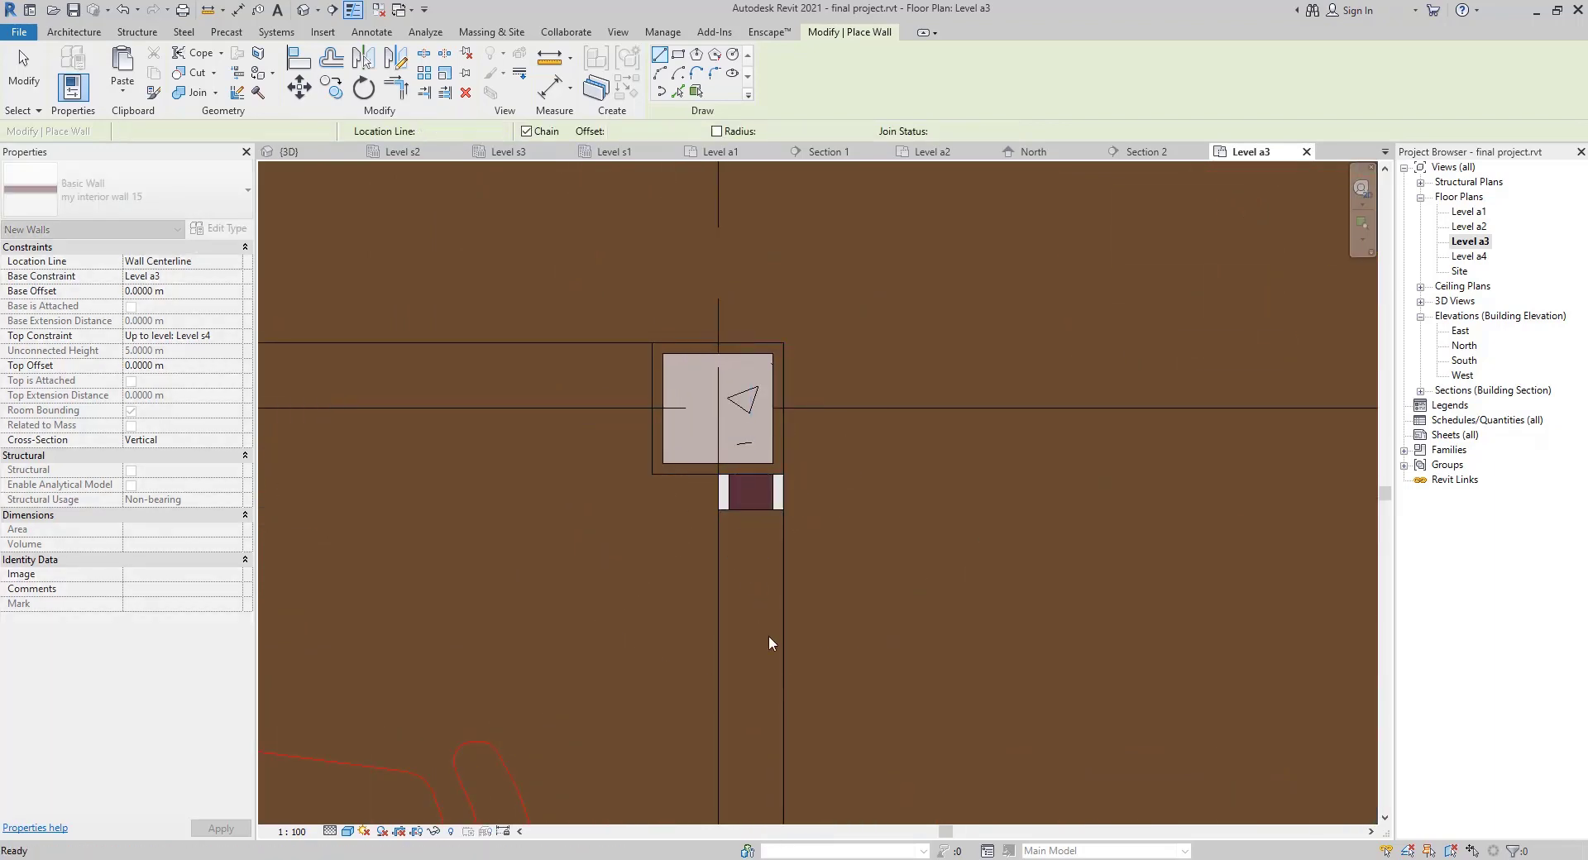
Trim/Extend the vertical stub and the horizontal stub so they meet in a corner at the grid E/4 column
scroll(890, 654, "down", 2)
key("t")
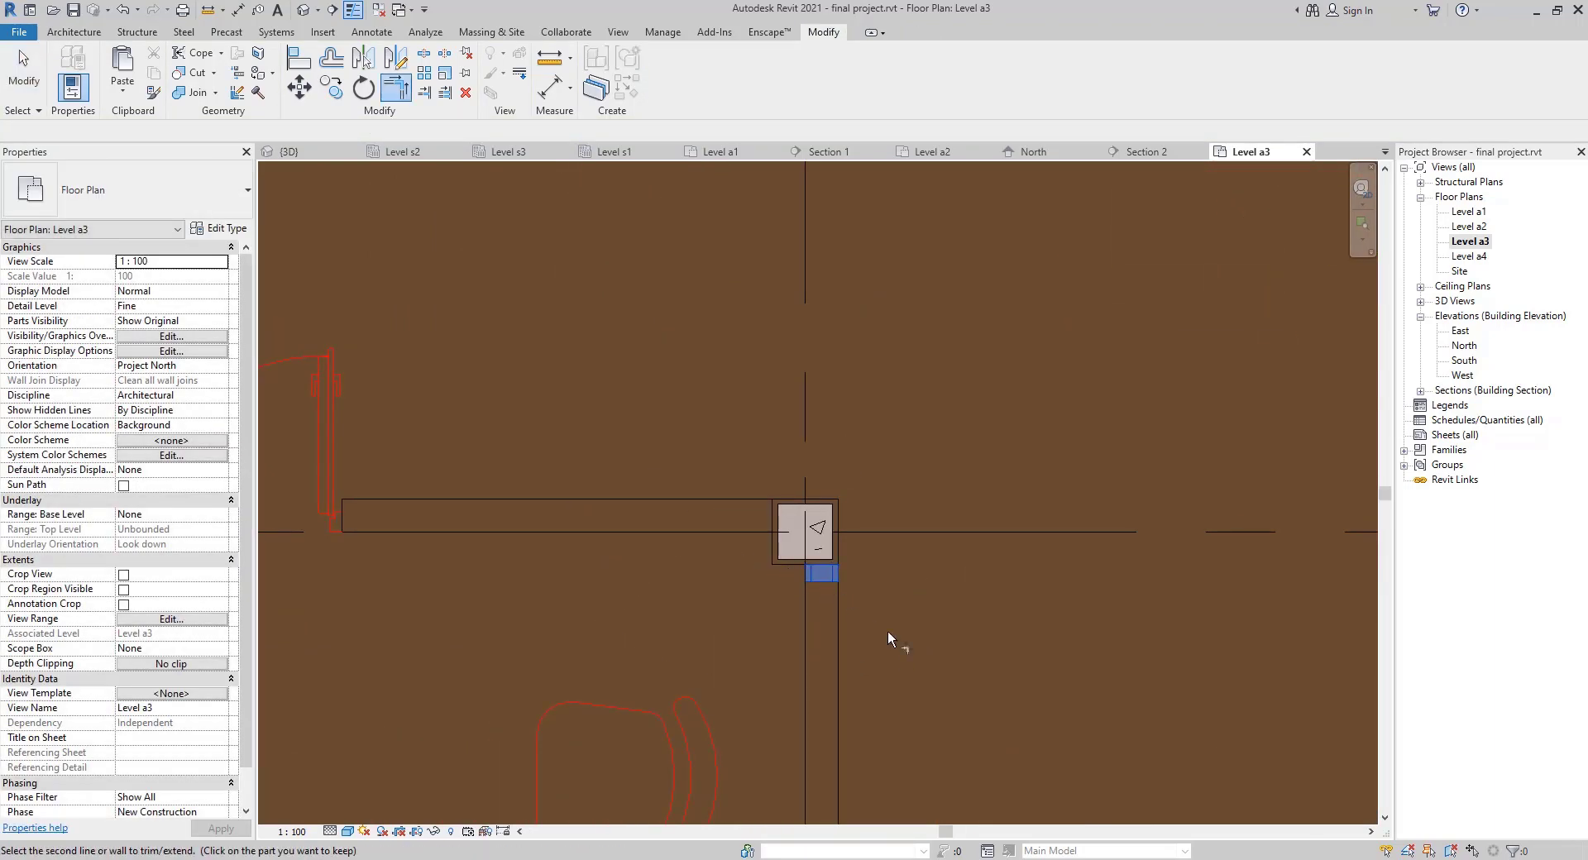
scroll(887, 640, "down", 2)
middle_click_drag(922, 668, 568, 415)
middle_click_drag(1006, 816, 599, 221)
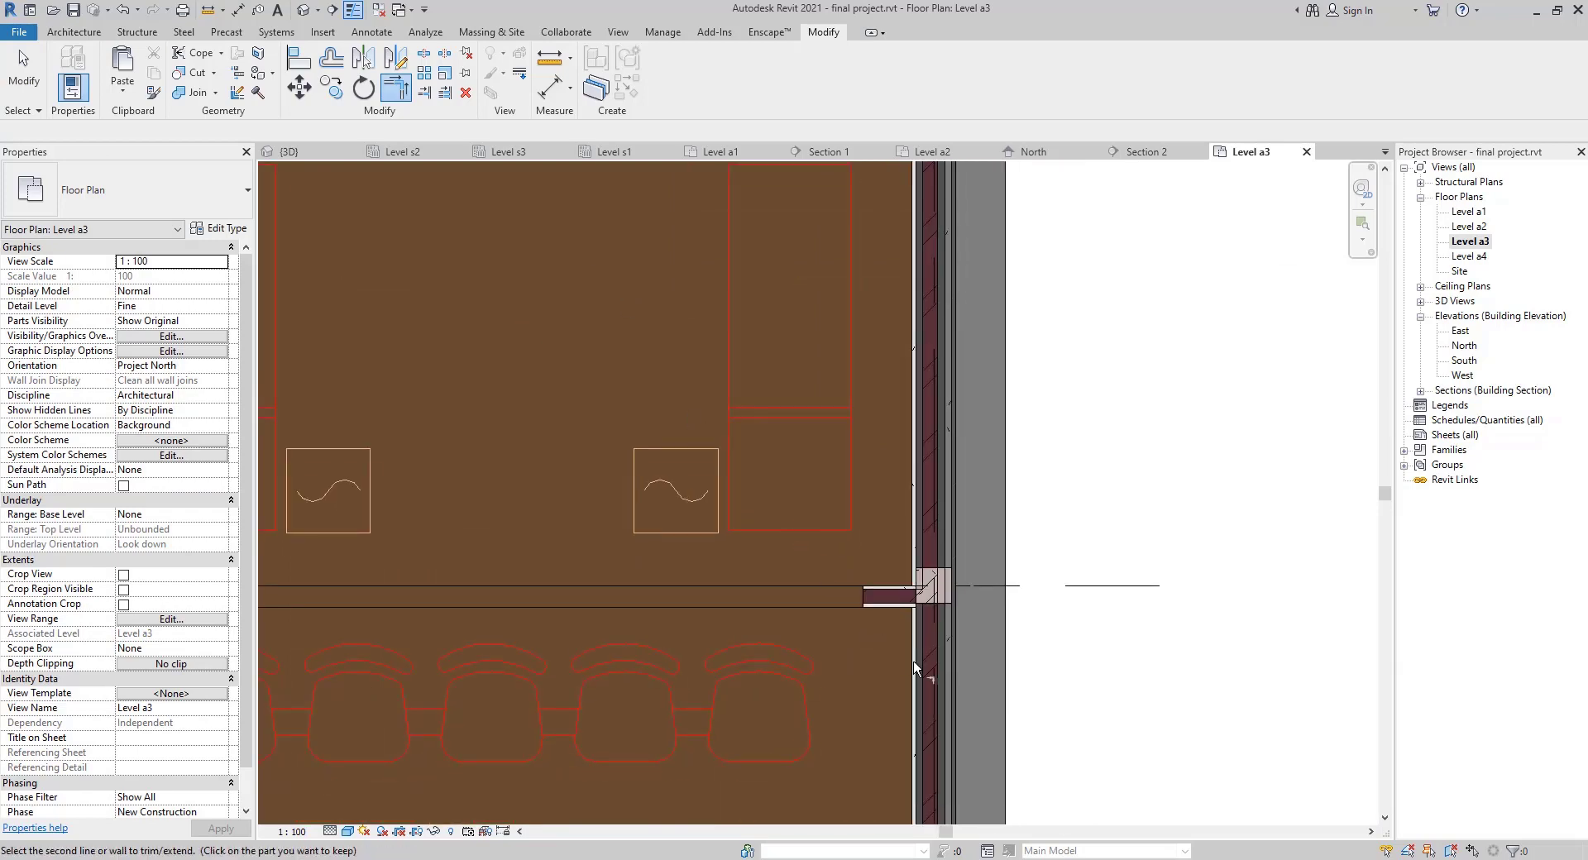
left_click(882, 596)
middle_click_drag(364, 397, 1028, 579)
scroll(703, 428, "down", 1)
middle_click_drag(804, 604, 768, 484)
scroll(673, 585, "up", 6)
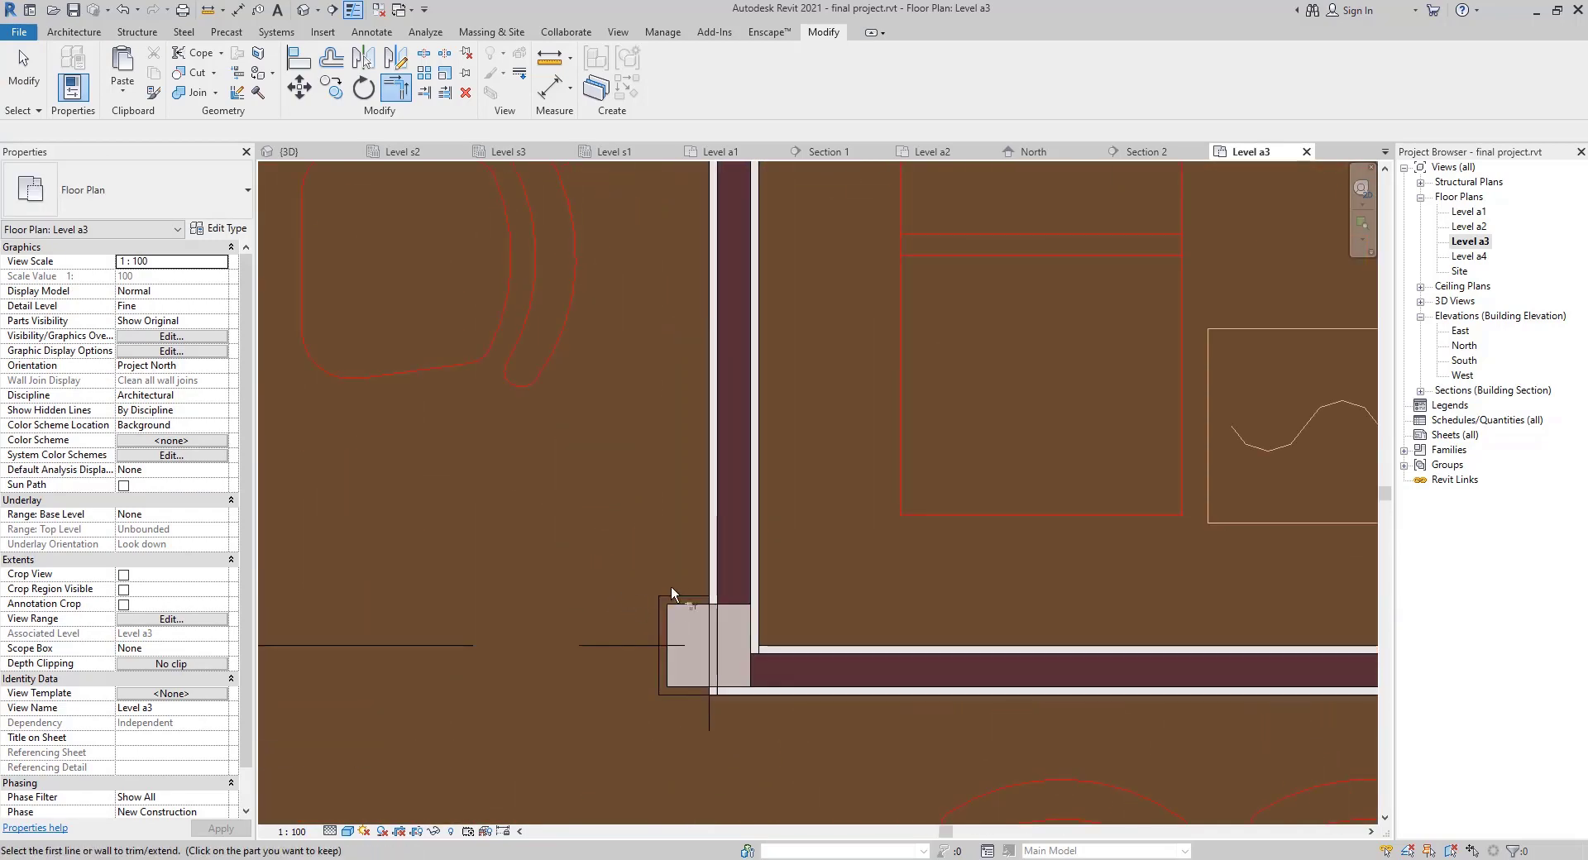
scroll(633, 421, "down", 1)
scroll(613, 443, "down", 3)
middle_click_drag(588, 414, 564, 682)
middle_click_drag(562, 389, 587, 679)
middle_click_drag(575, 331, 599, 736)
scroll(560, 387, "down", 1)
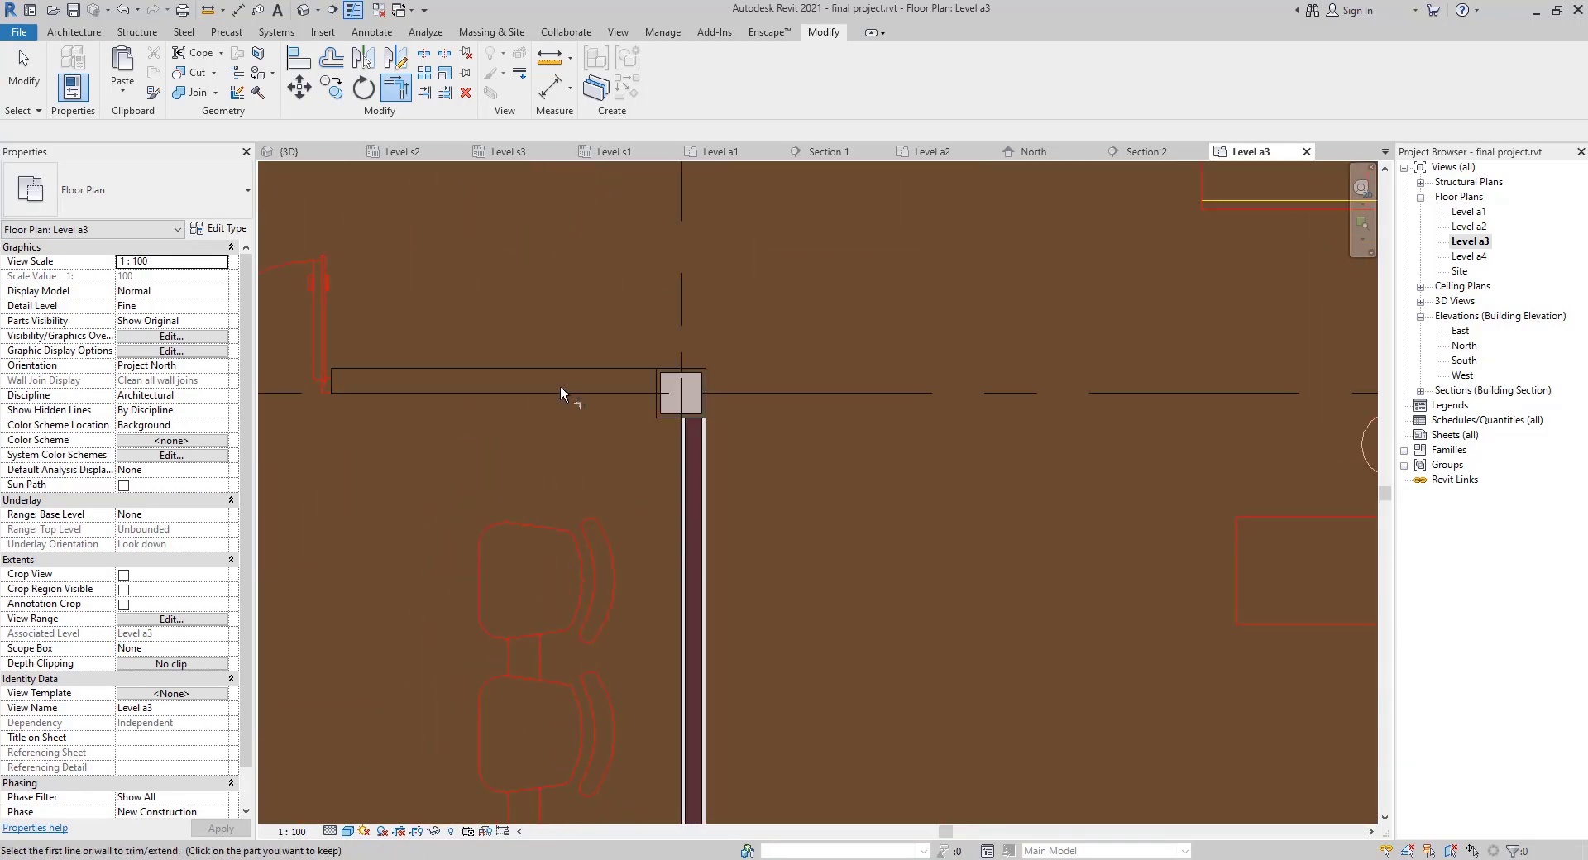
scroll(686, 372, "up", 2)
middle_click_drag(446, 476, 731, 593)
scroll(614, 592, "down", 2)
scroll(579, 624, "down", 1)
middle_click_drag(613, 632, 907, 623)
key("Escape")
key("w")
key("a")
scroll(580, 547, "up", 2)
middle_click_drag(580, 547, 1016, 506)
scroll(641, 599, "up", 2)
left_click(509, 528)
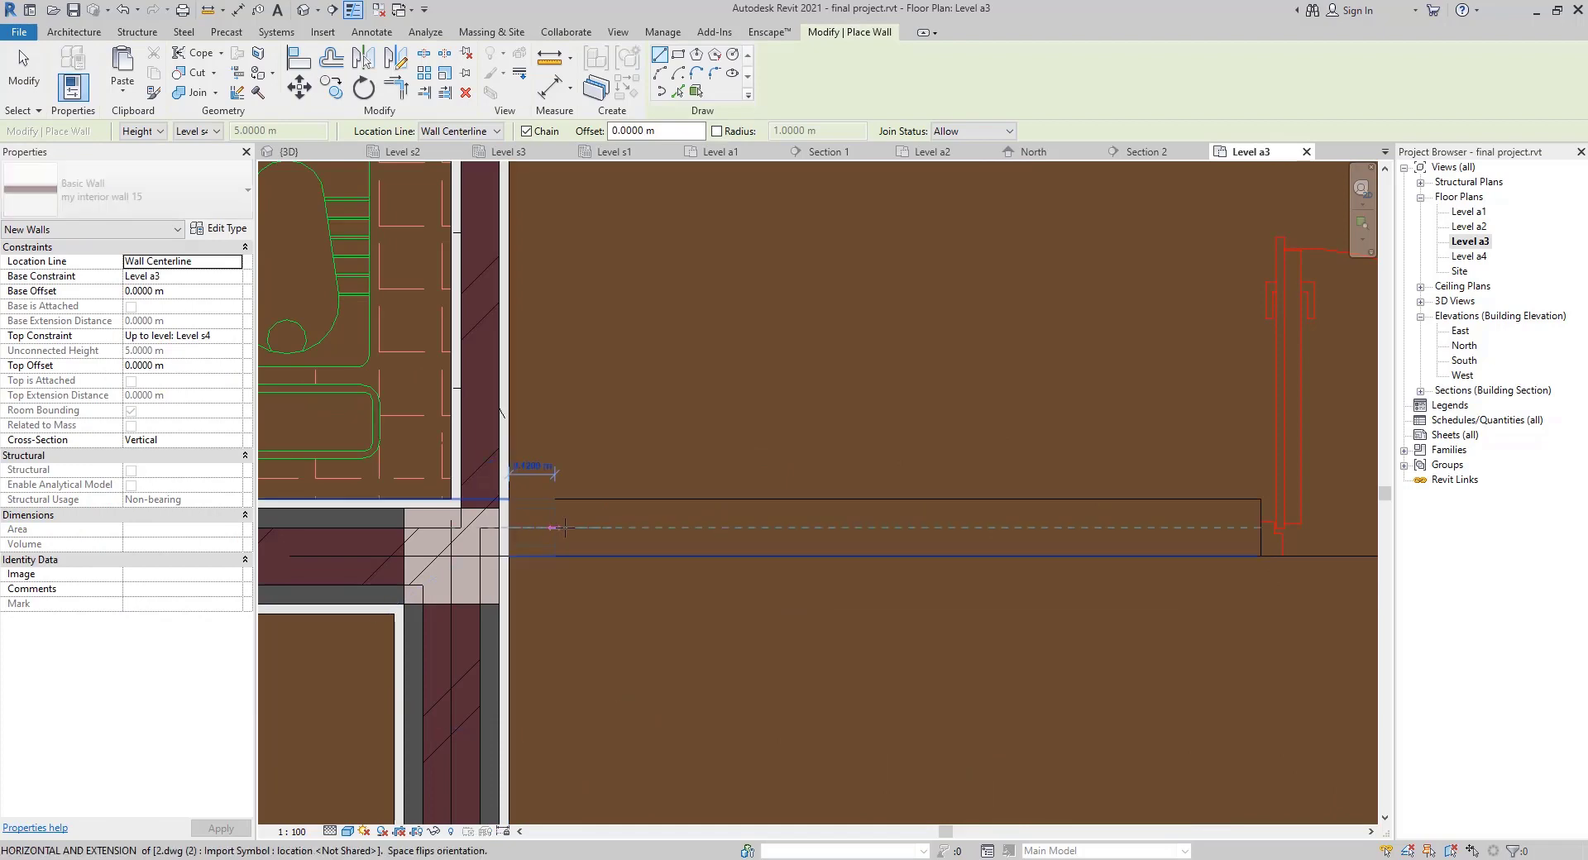
left_click(565, 528)
key("Escape")
key("Escape")
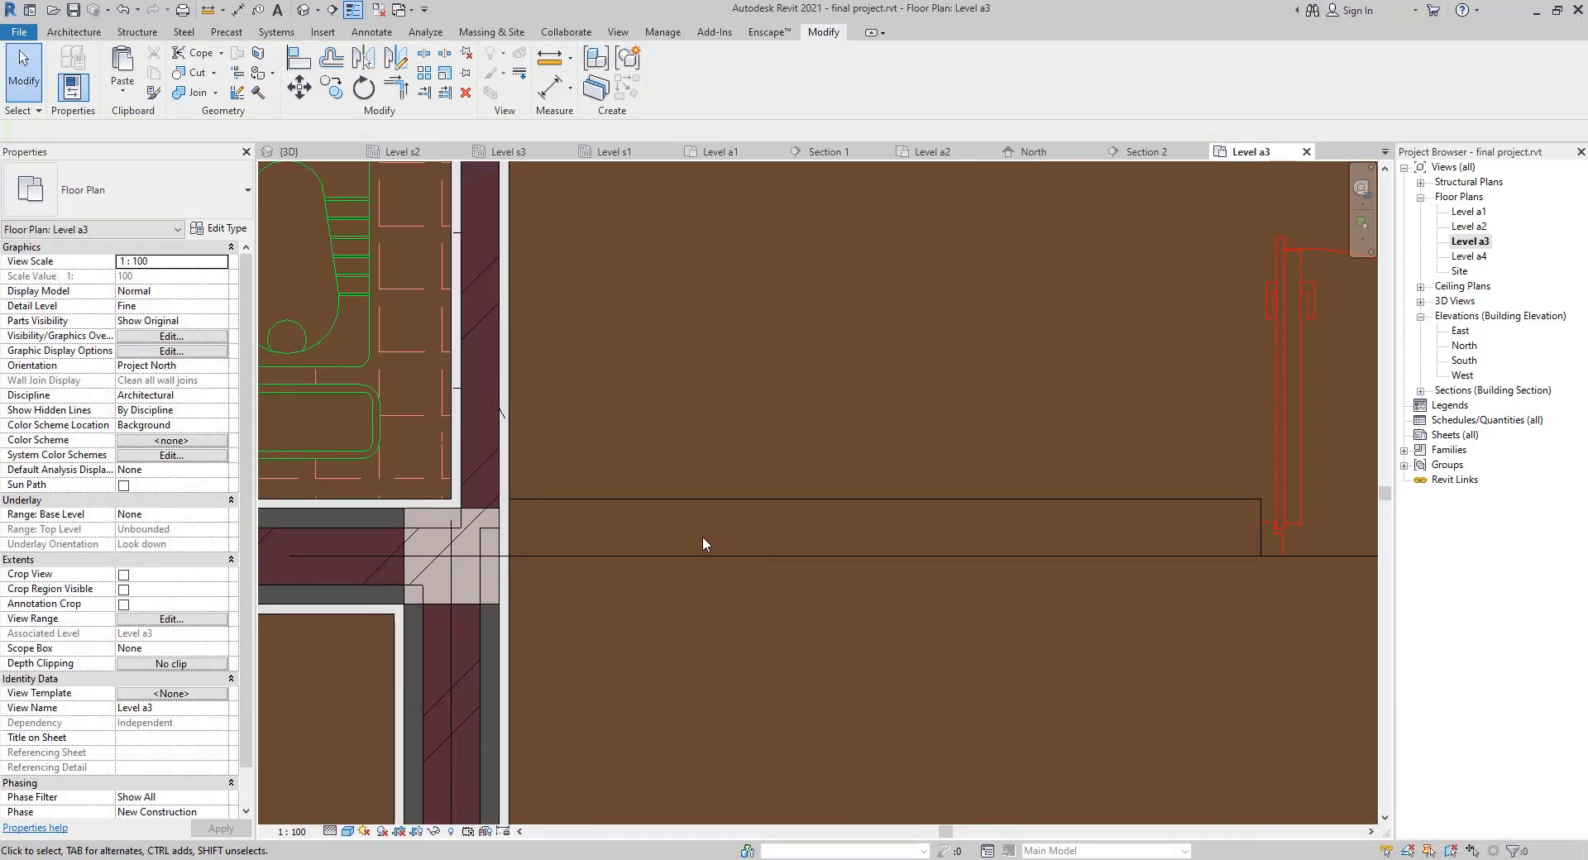
Draw a short horizontal 15 cm wall stub along the plan lines between the double door and the grid E/3 column
middle_click_drag(885, 560, 348, 571)
scroll(348, 571, "down", 2)
key("w")
key("a")
middle_click_drag(1089, 607, 362, 583)
scroll(918, 548, "up", 3)
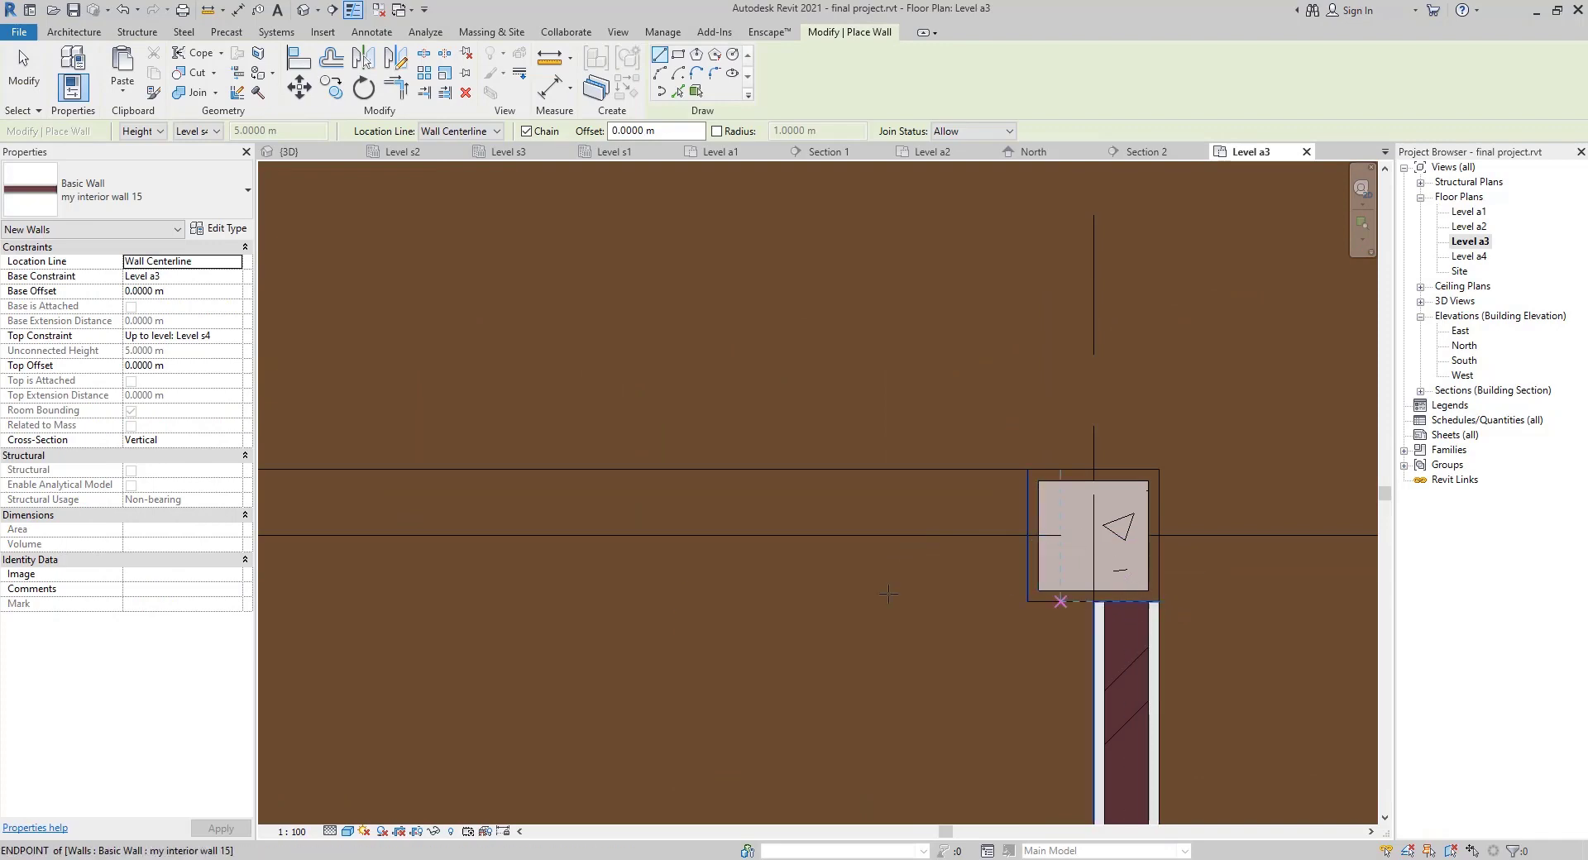
left_click(556, 532)
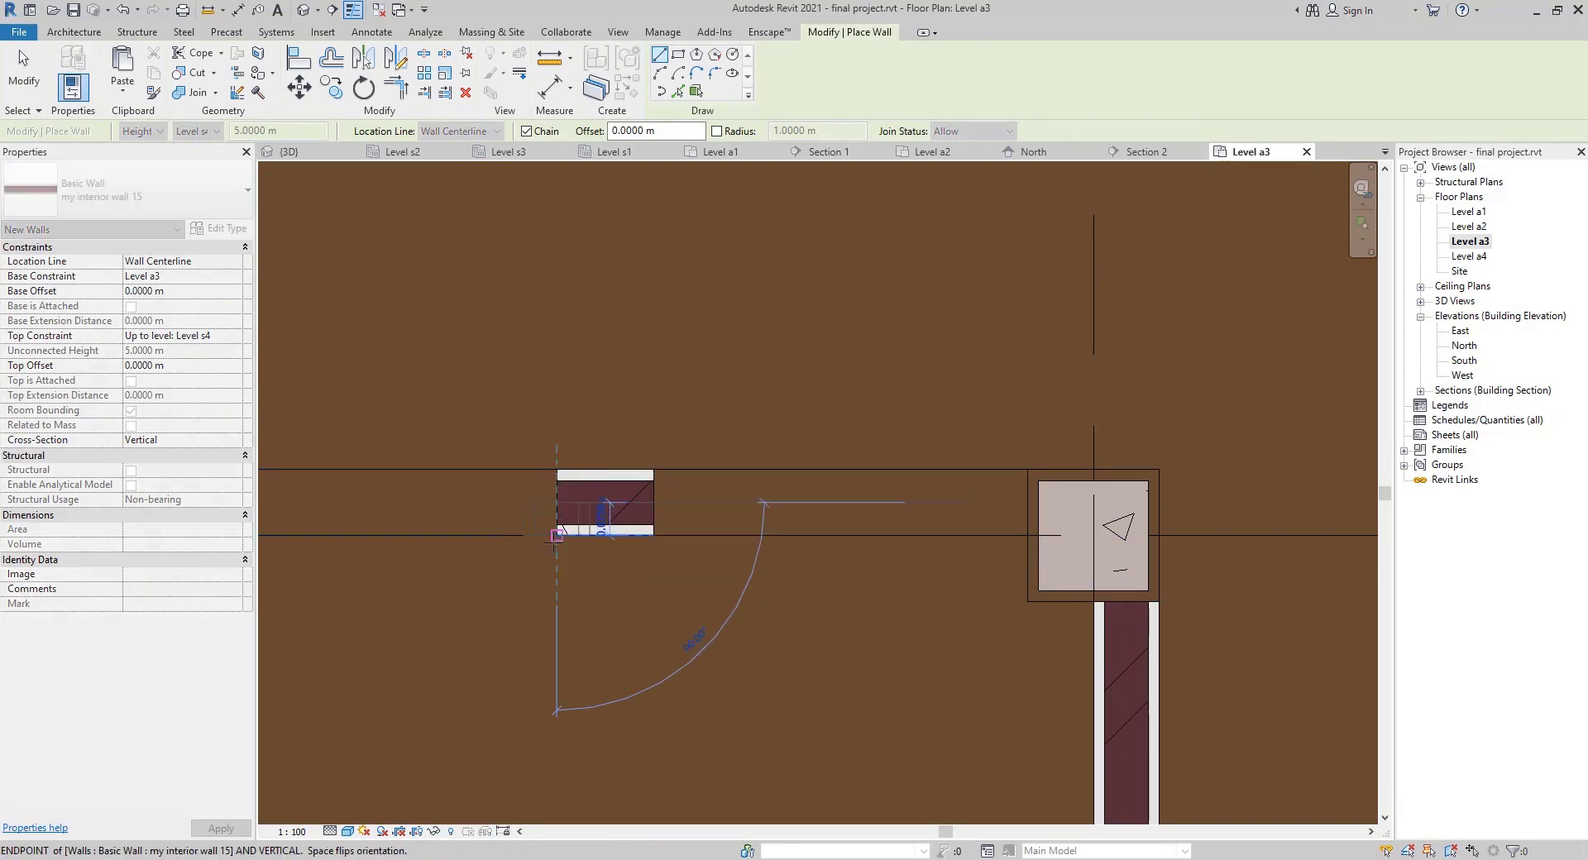
key("Escape")
key("Escape")
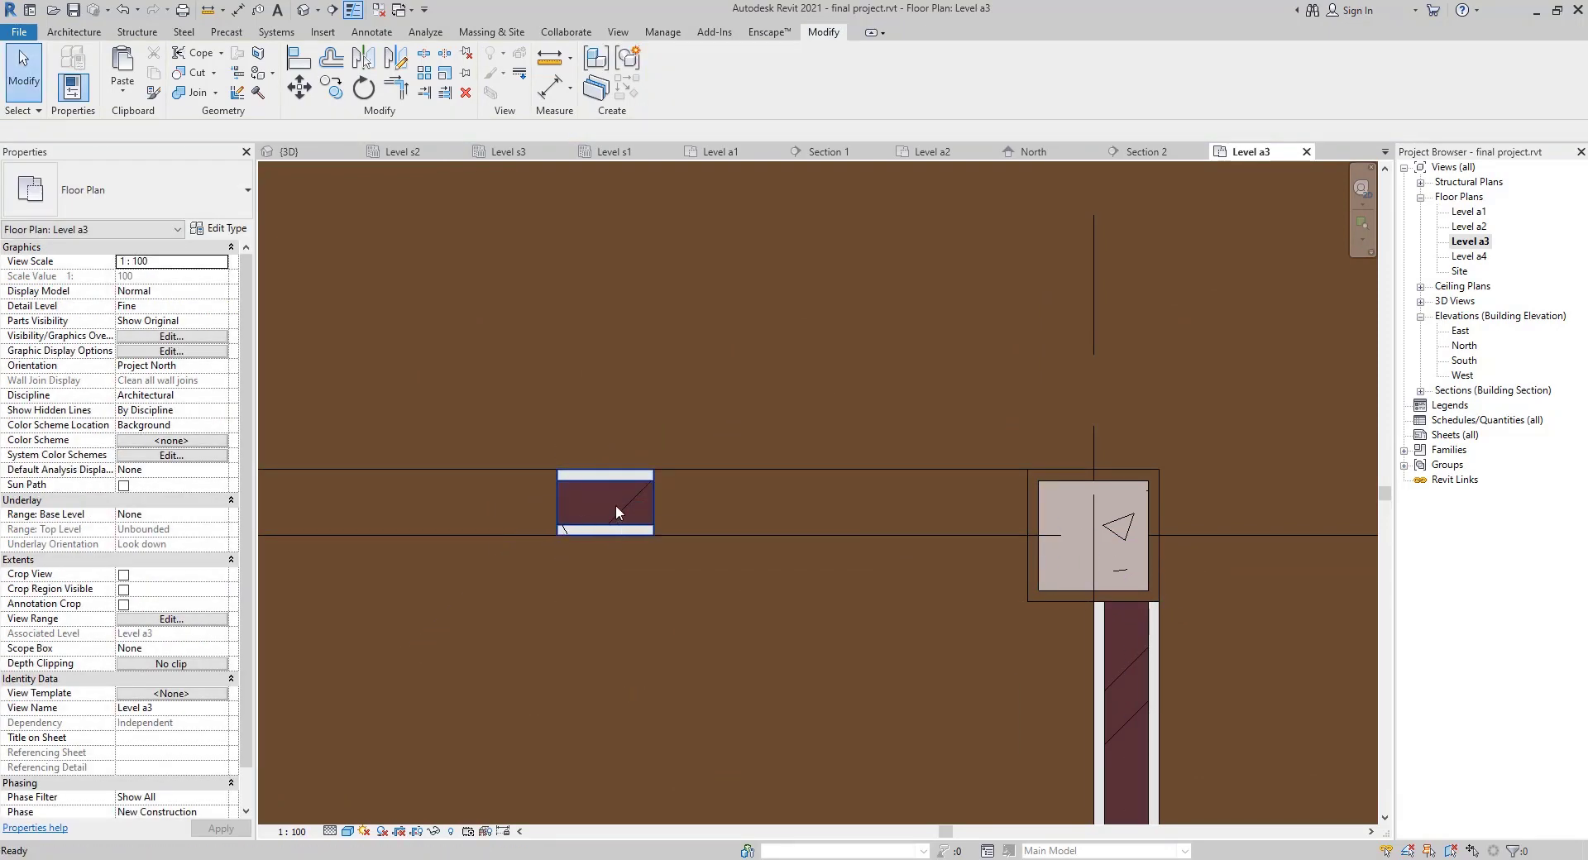
Trim/Extend the horizontal stub and the vertical 15 cm wall into a corner at the grid E/3 column
key("r")
left_click(647, 499)
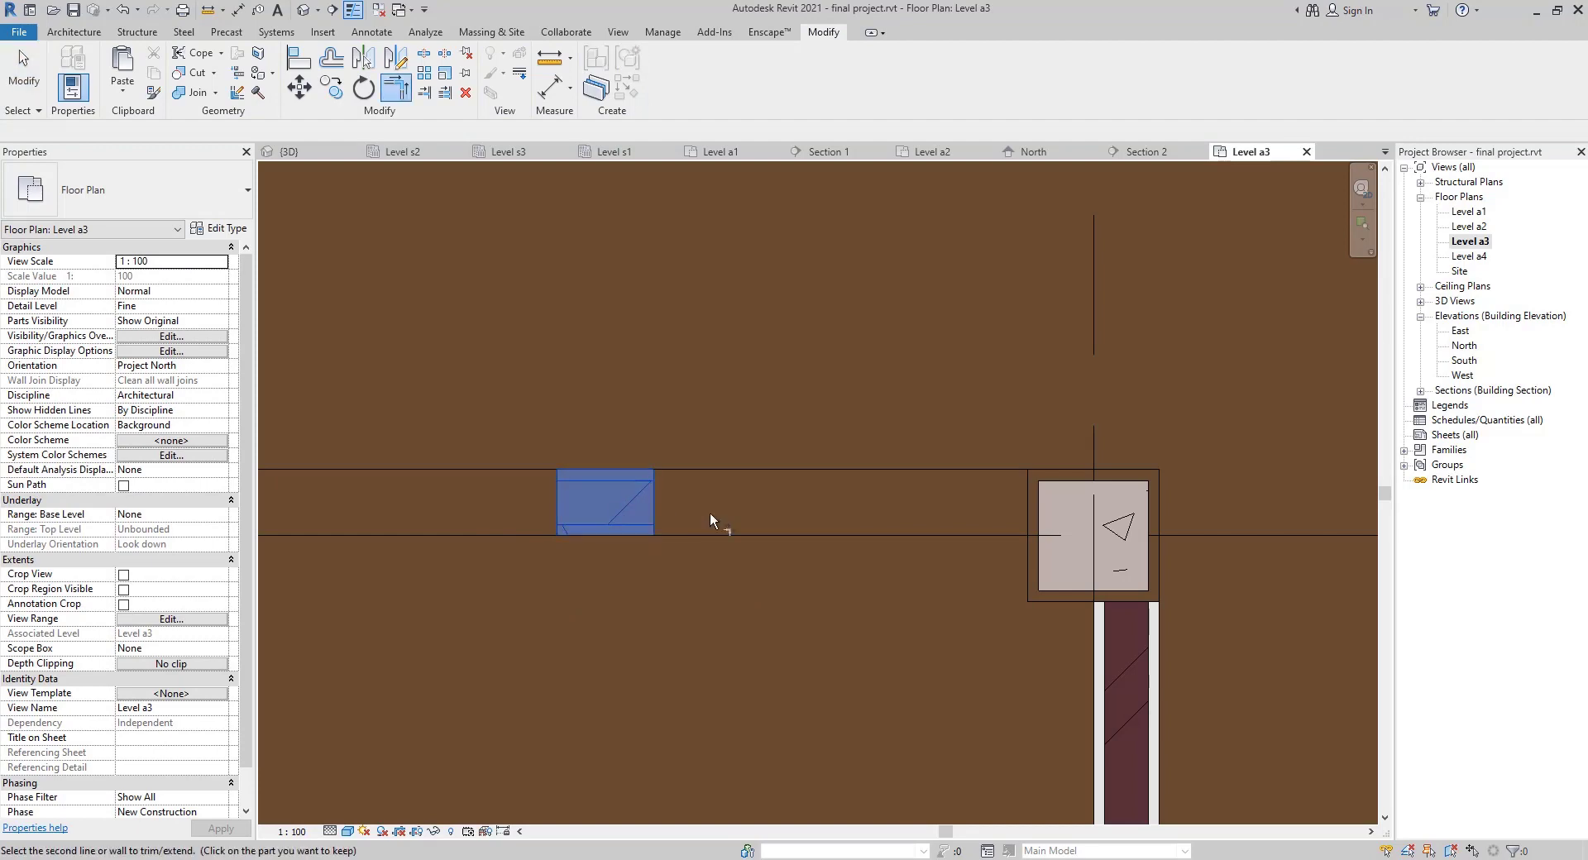
left_click(1139, 627)
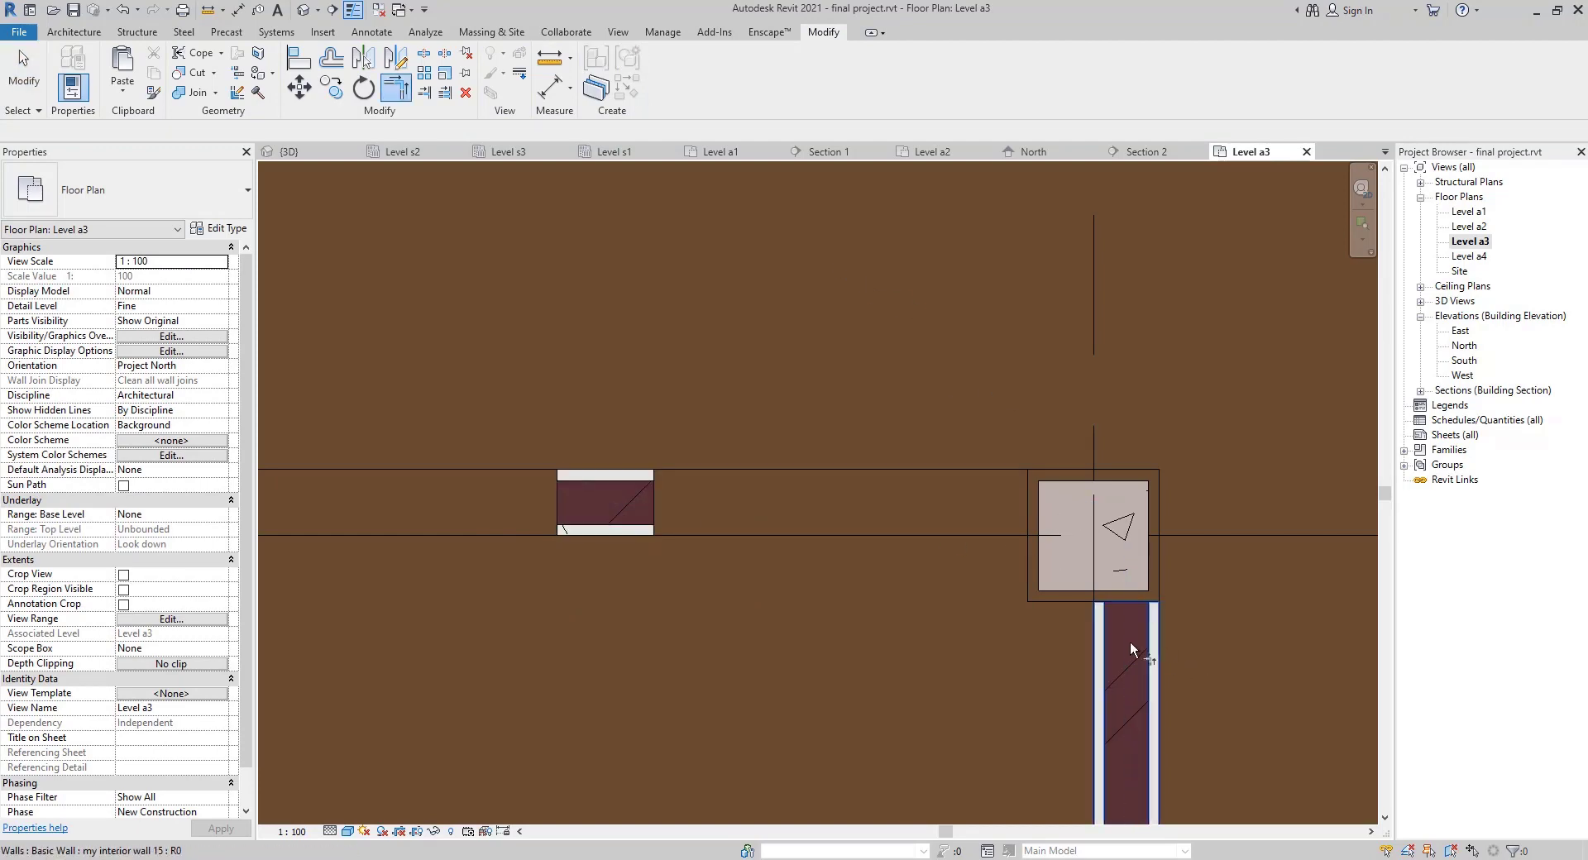
left_click(1130, 640)
left_click(636, 499)
Trim/Extend the other end of the horizontal wall past the double door to the 30 cm wall below the restrooms
scroll(488, 518, "down", 2)
middle_click_drag(331, 515, 922, 498)
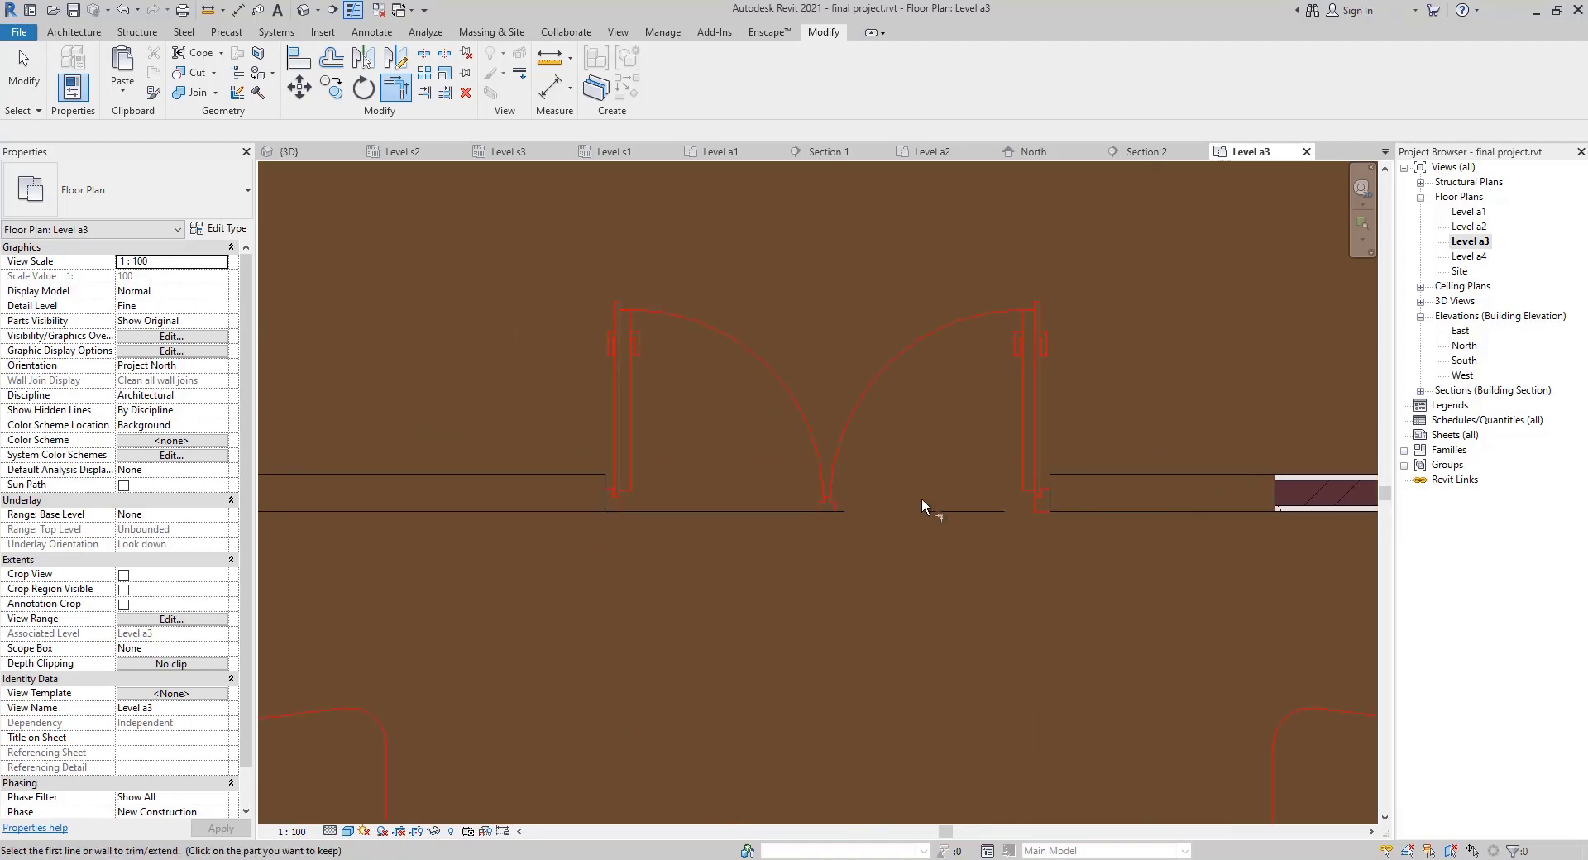
scroll(1035, 530, "down", 3)
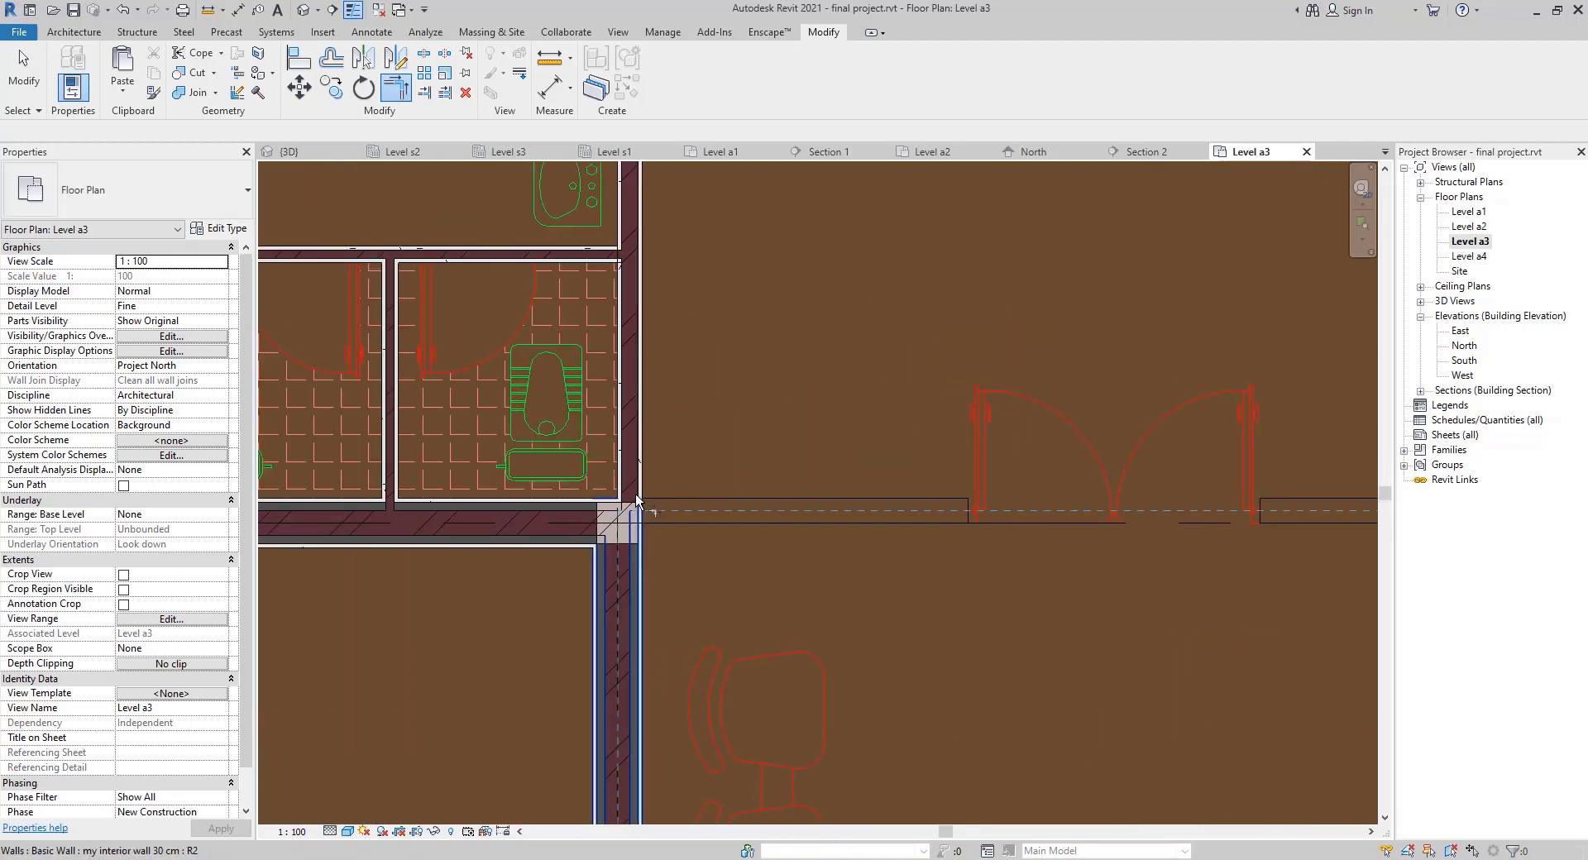
scroll(640, 477, "up", 3)
key("t")
key("r")
scroll(776, 622, "down", 3)
middle_click_drag(956, 643, 426, 645)
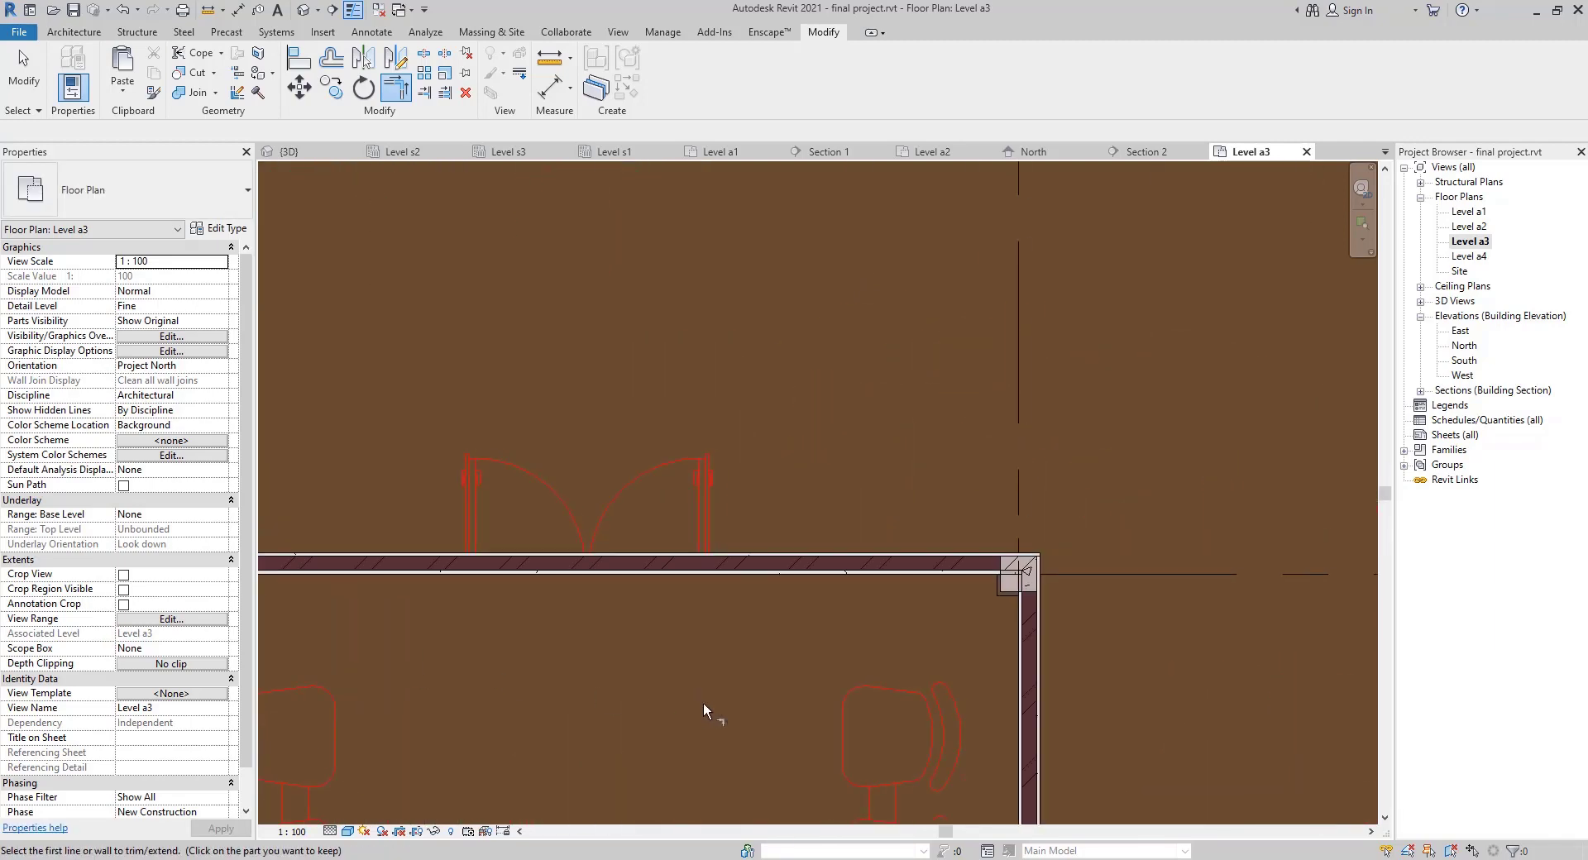
Review the Level a3 plan room by room to check the modeled interior walls against the imported drawing
scroll(703, 703, "down", 4)
scroll(543, 674, "down", 1)
scroll(546, 679, "down", 1)
middle_click_drag(570, 703, 1074, 656)
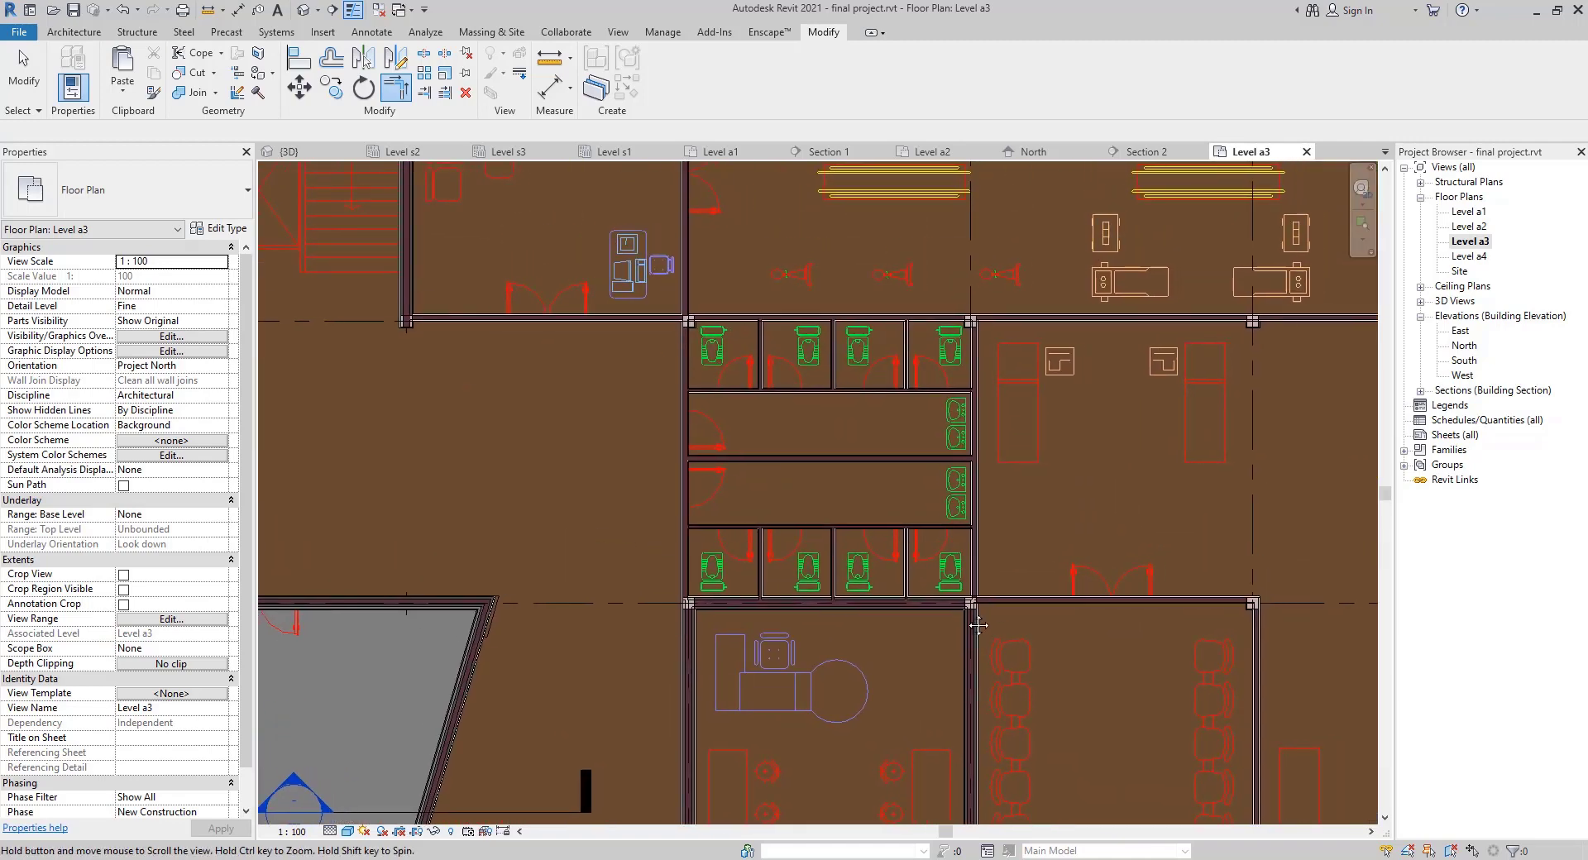
middle_click_drag(895, 604, 621, 556)
middle_click_drag(835, 677, 667, 573)
middle_click_drag(652, 431, 734, 695)
middle_click_drag(465, 597, 855, 602)
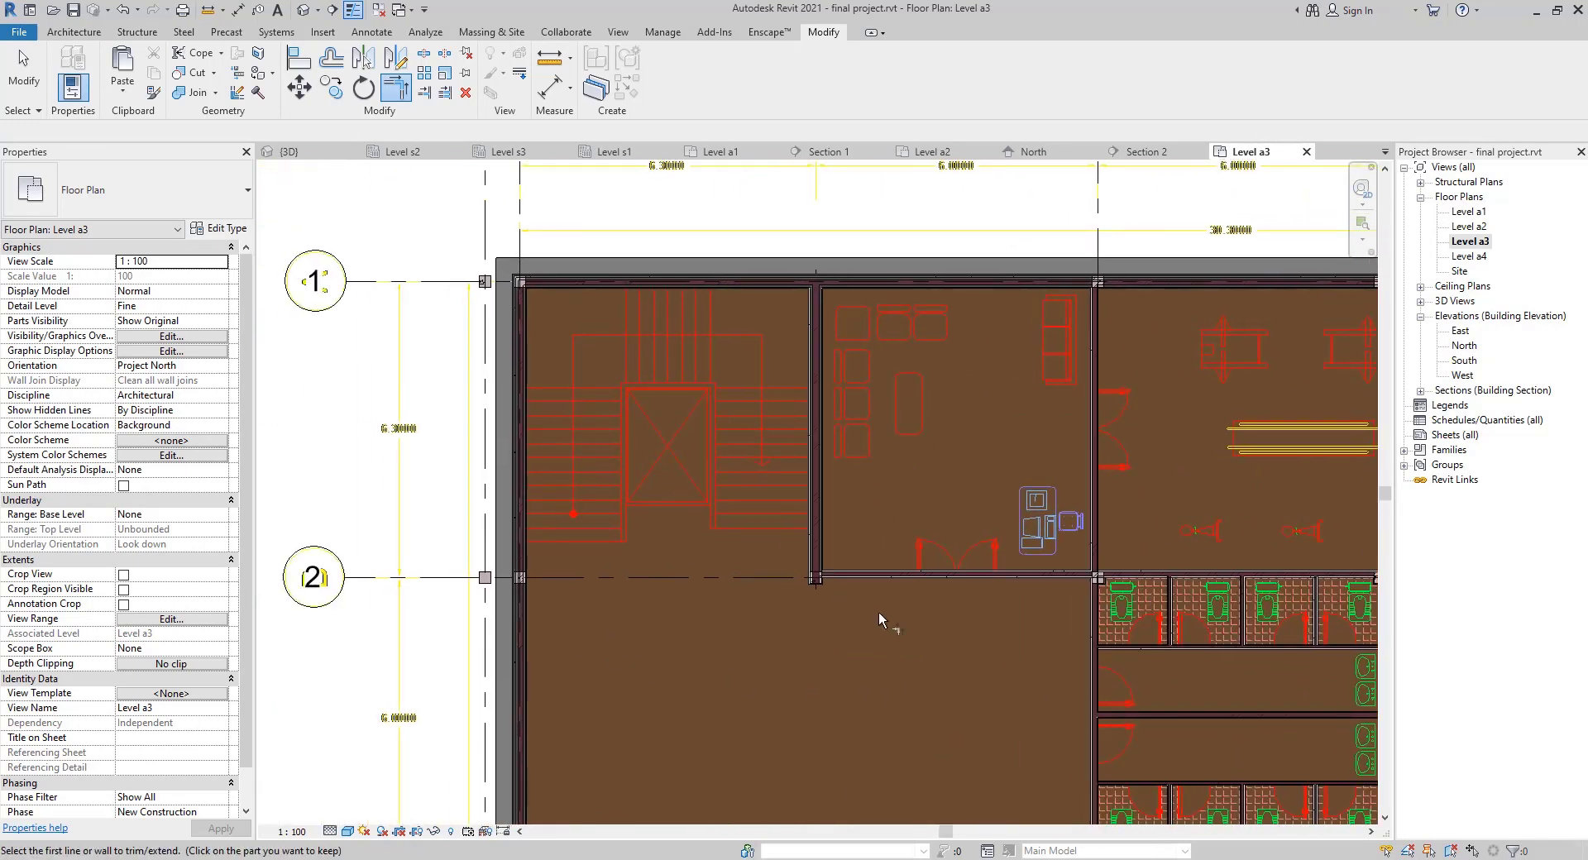
middle_click_drag(935, 654, 566, 776)
middle_click_drag(947, 612, 881, 568)
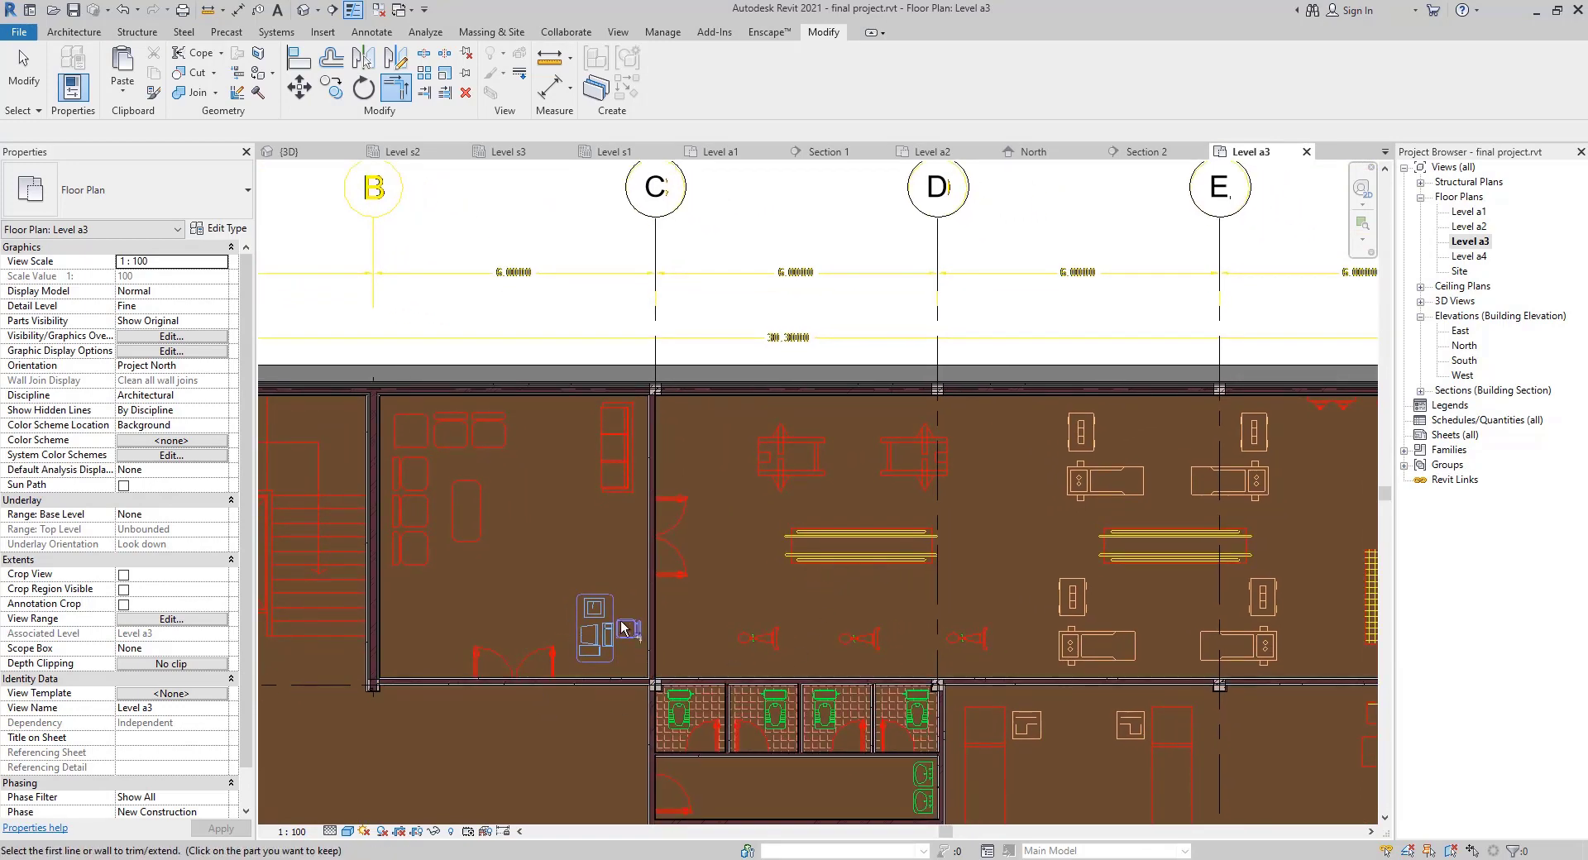
middle_click_drag(422, 758, 876, 510)
scroll(876, 511, "down", 3)
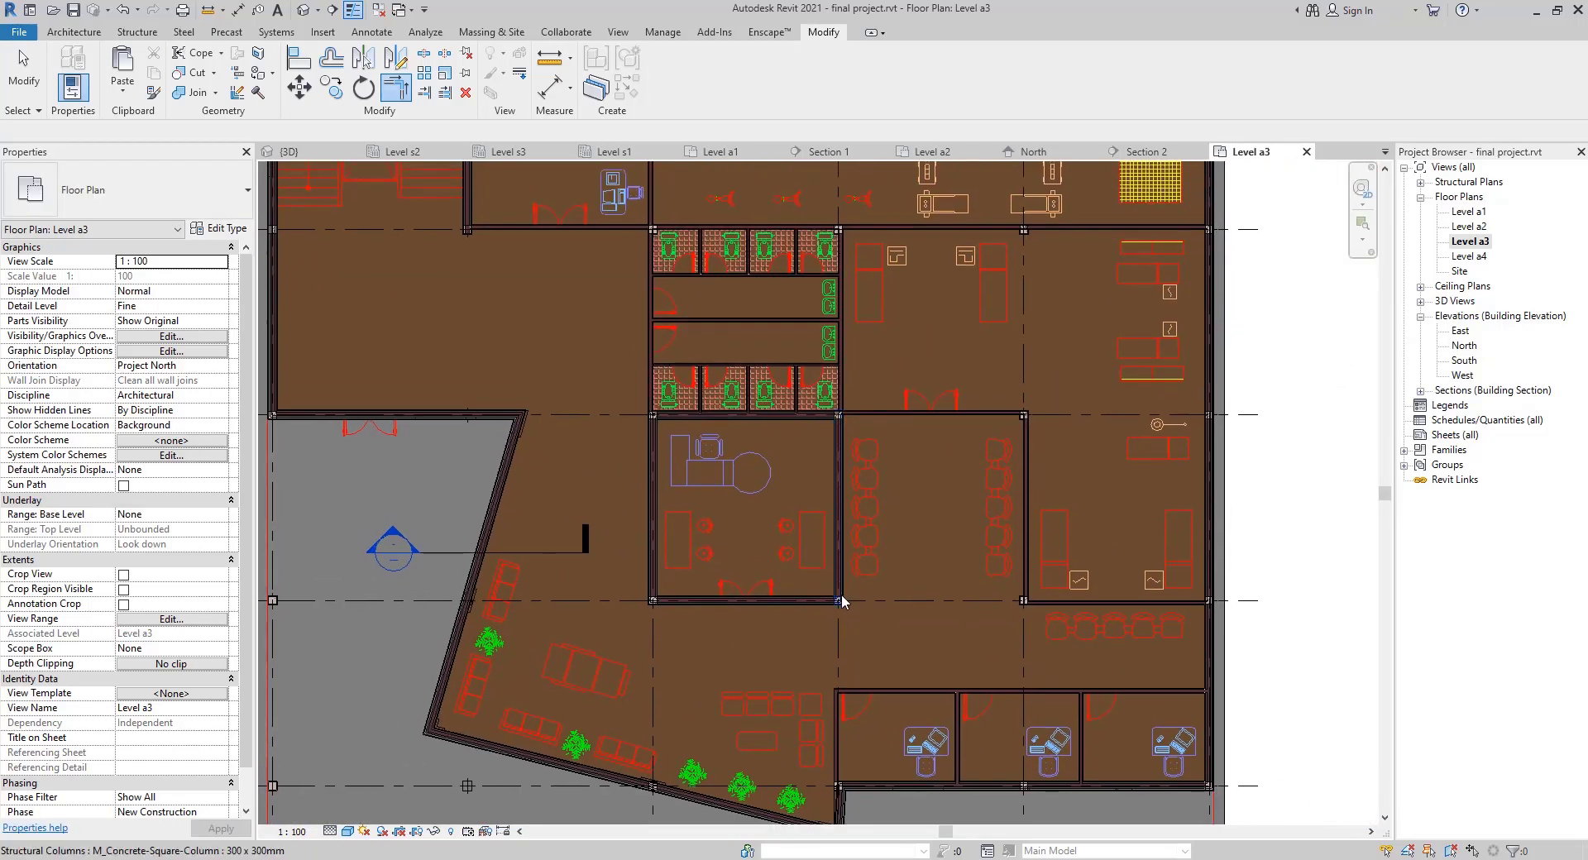
scroll(584, 559, "down", 2)
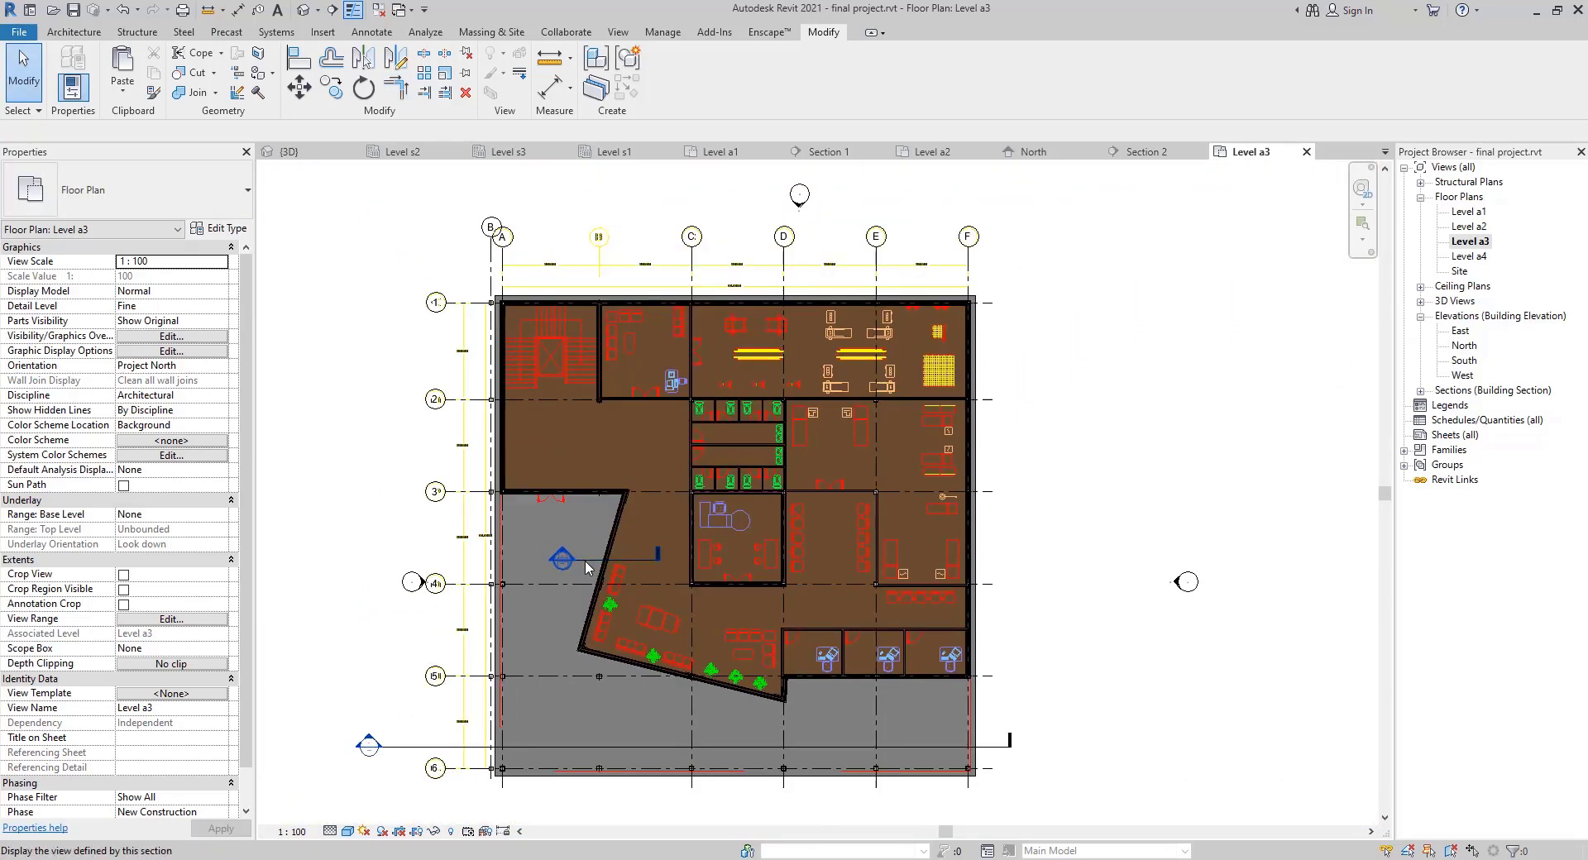
Select everything within the building outline and filter the selection to Walls only
left_click_drag(450, 265, 1174, 732)
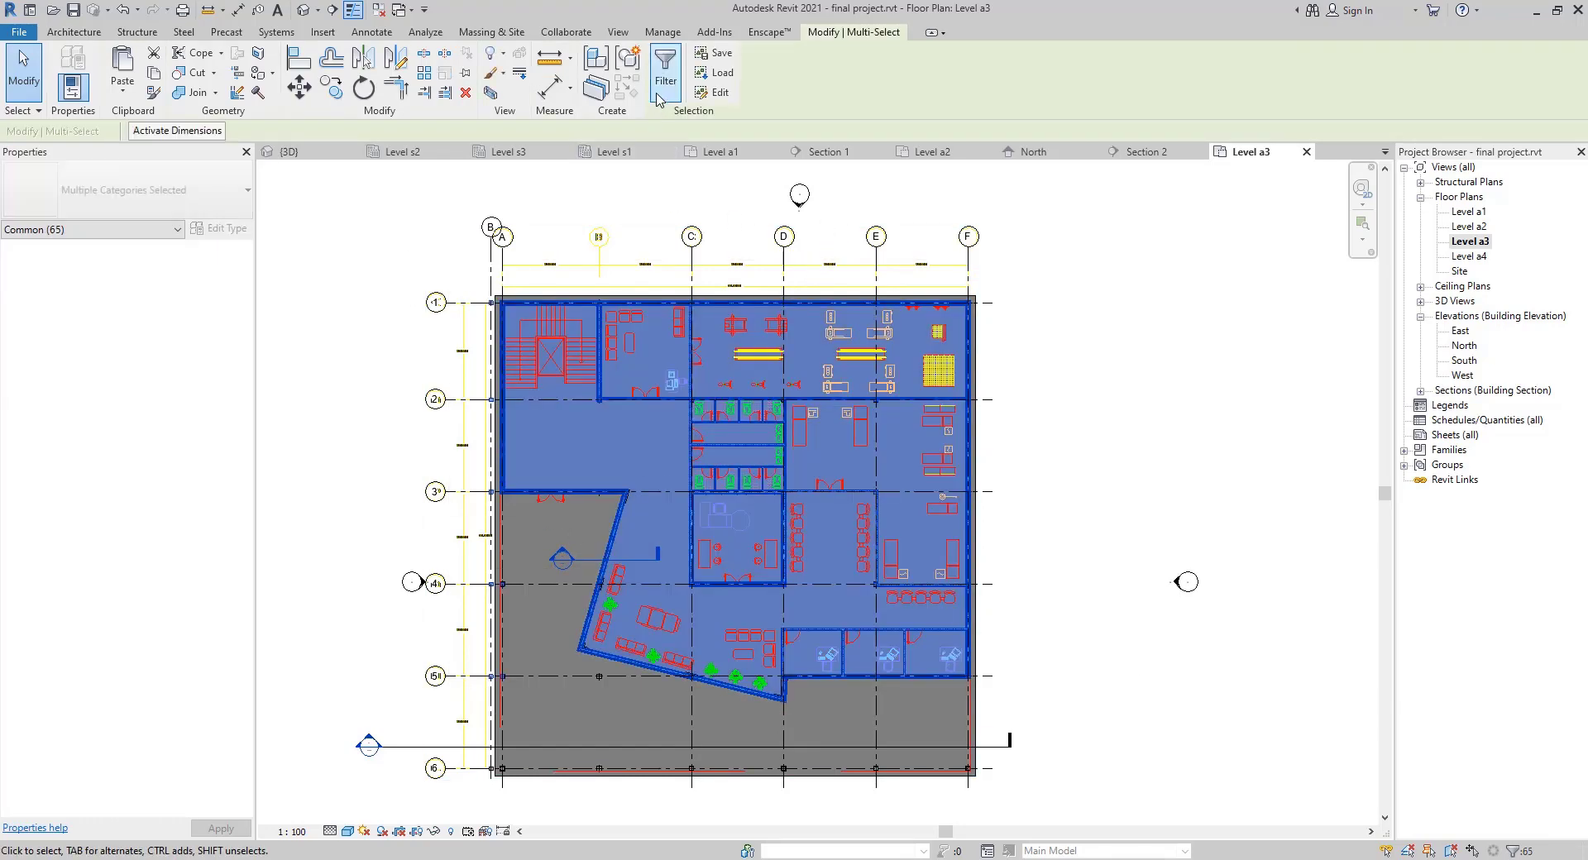
left_click(666, 70)
left_click(756, 285)
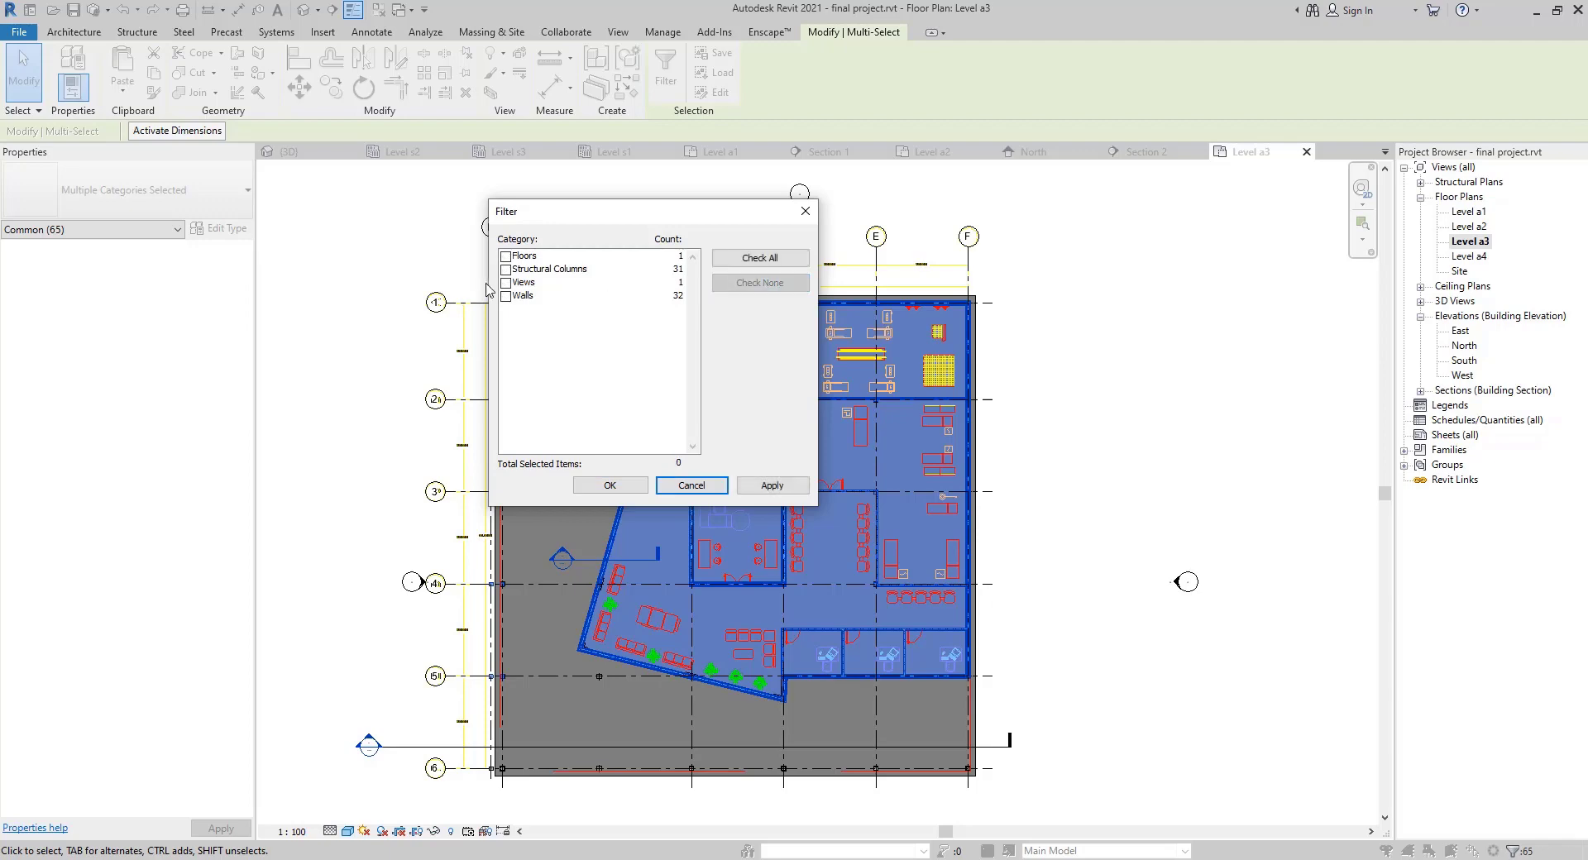
left_click(505, 296)
left_click(610, 486)
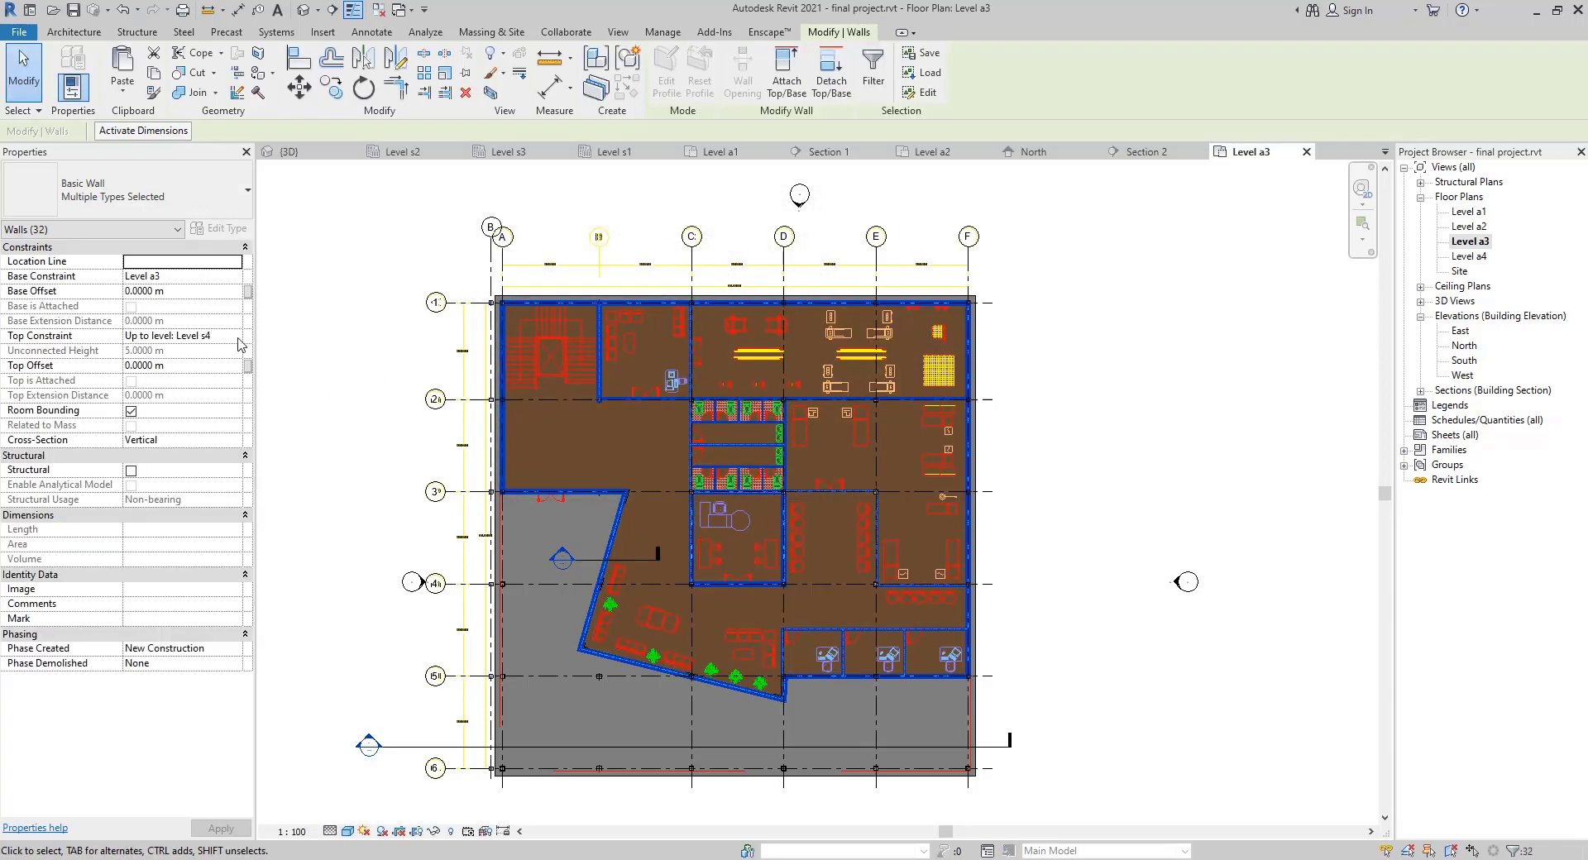
Set the selected walls' top constraint to Up to level: Level s4 and clear the selection
left_click(232, 339)
left_click(235, 336)
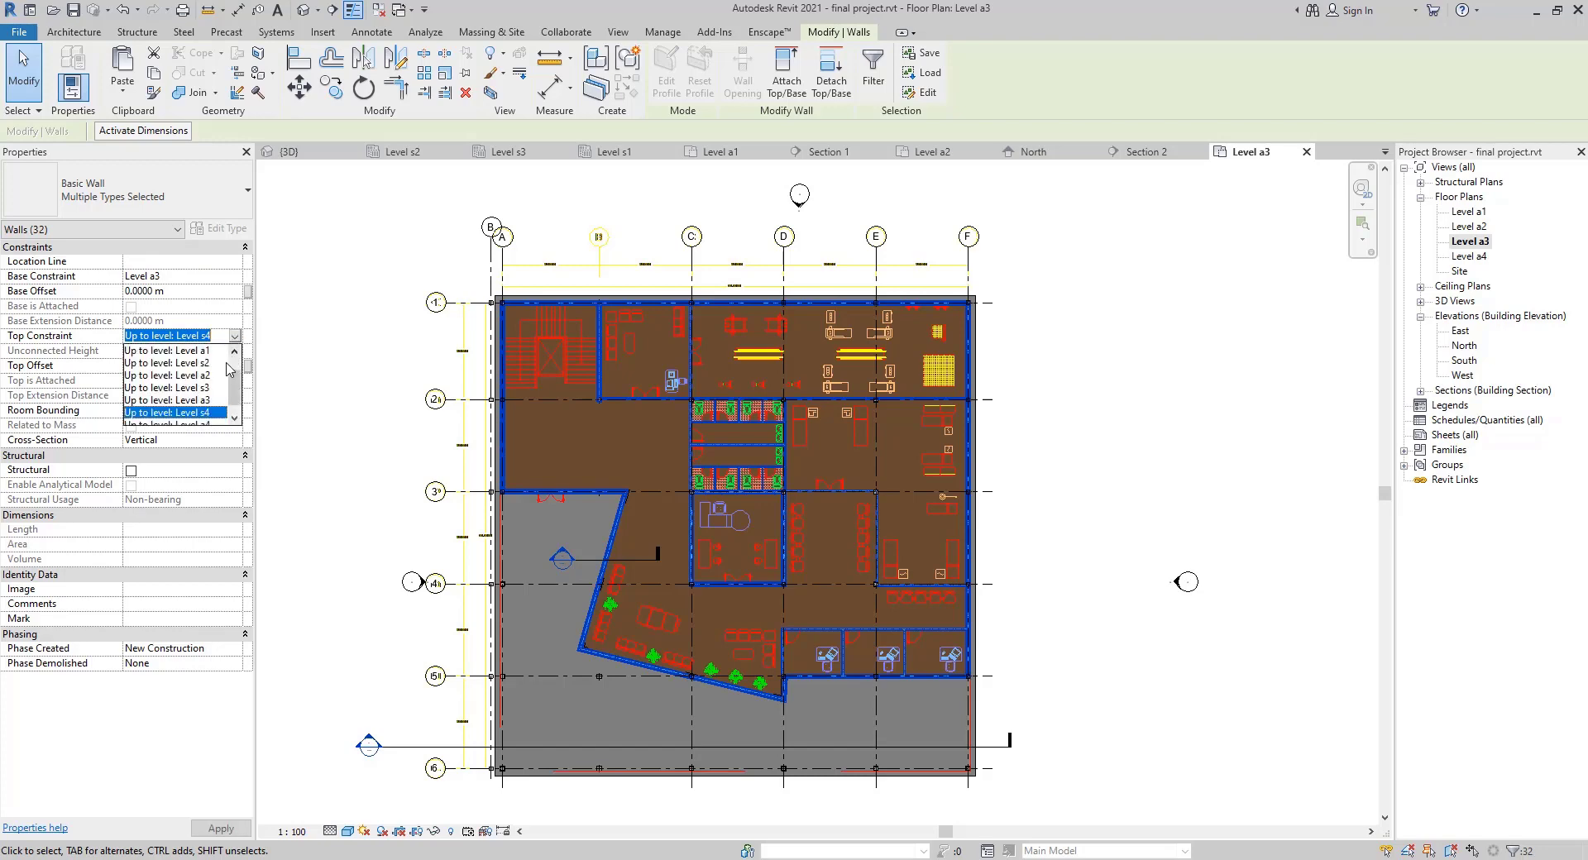
left_click(203, 413)
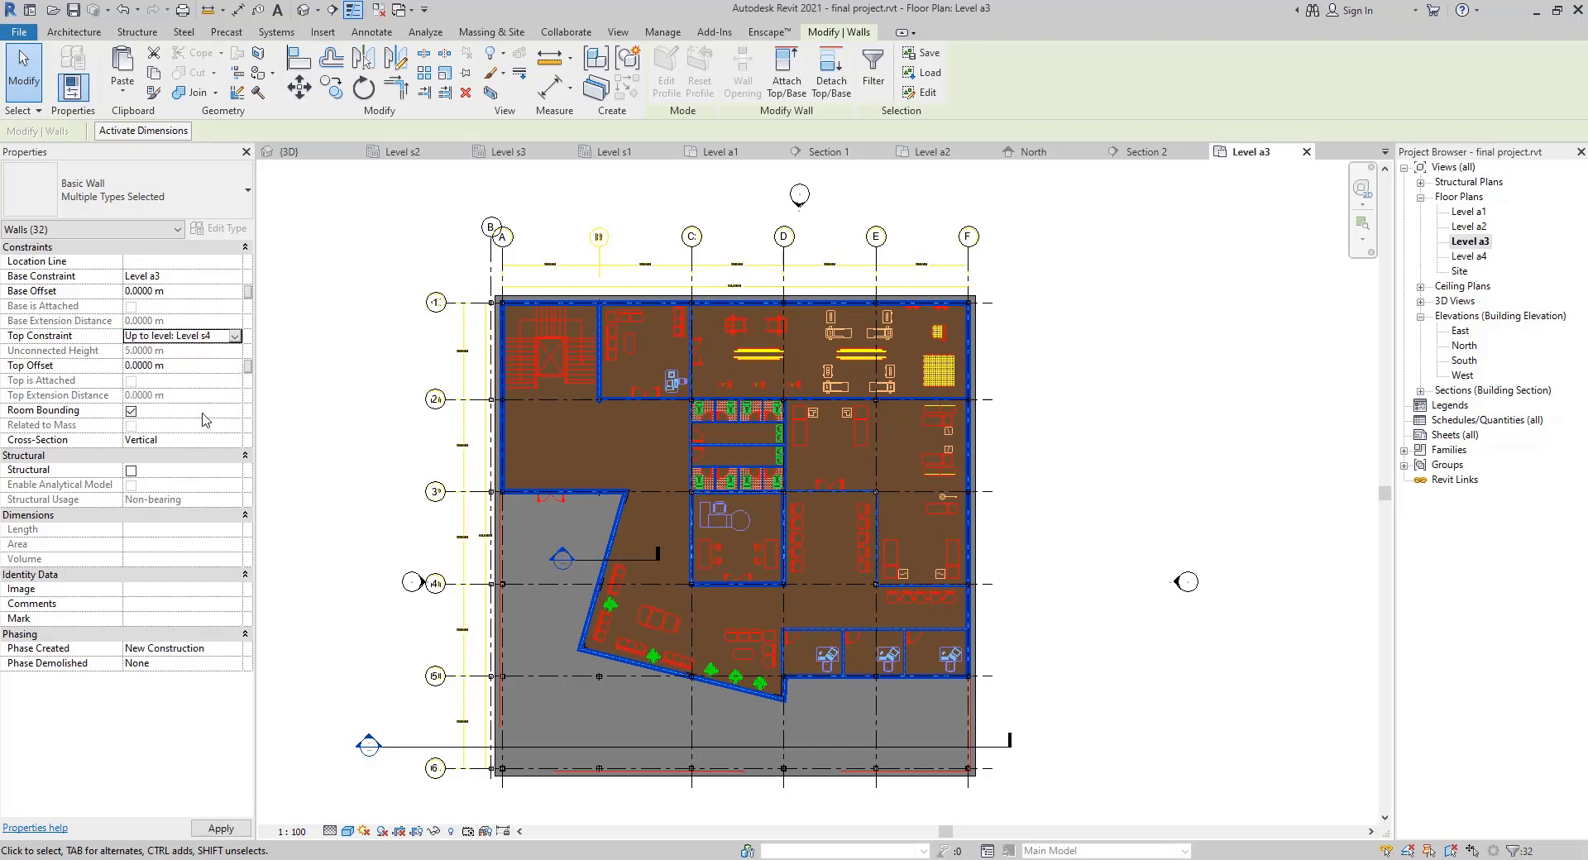
left_click(436, 348)
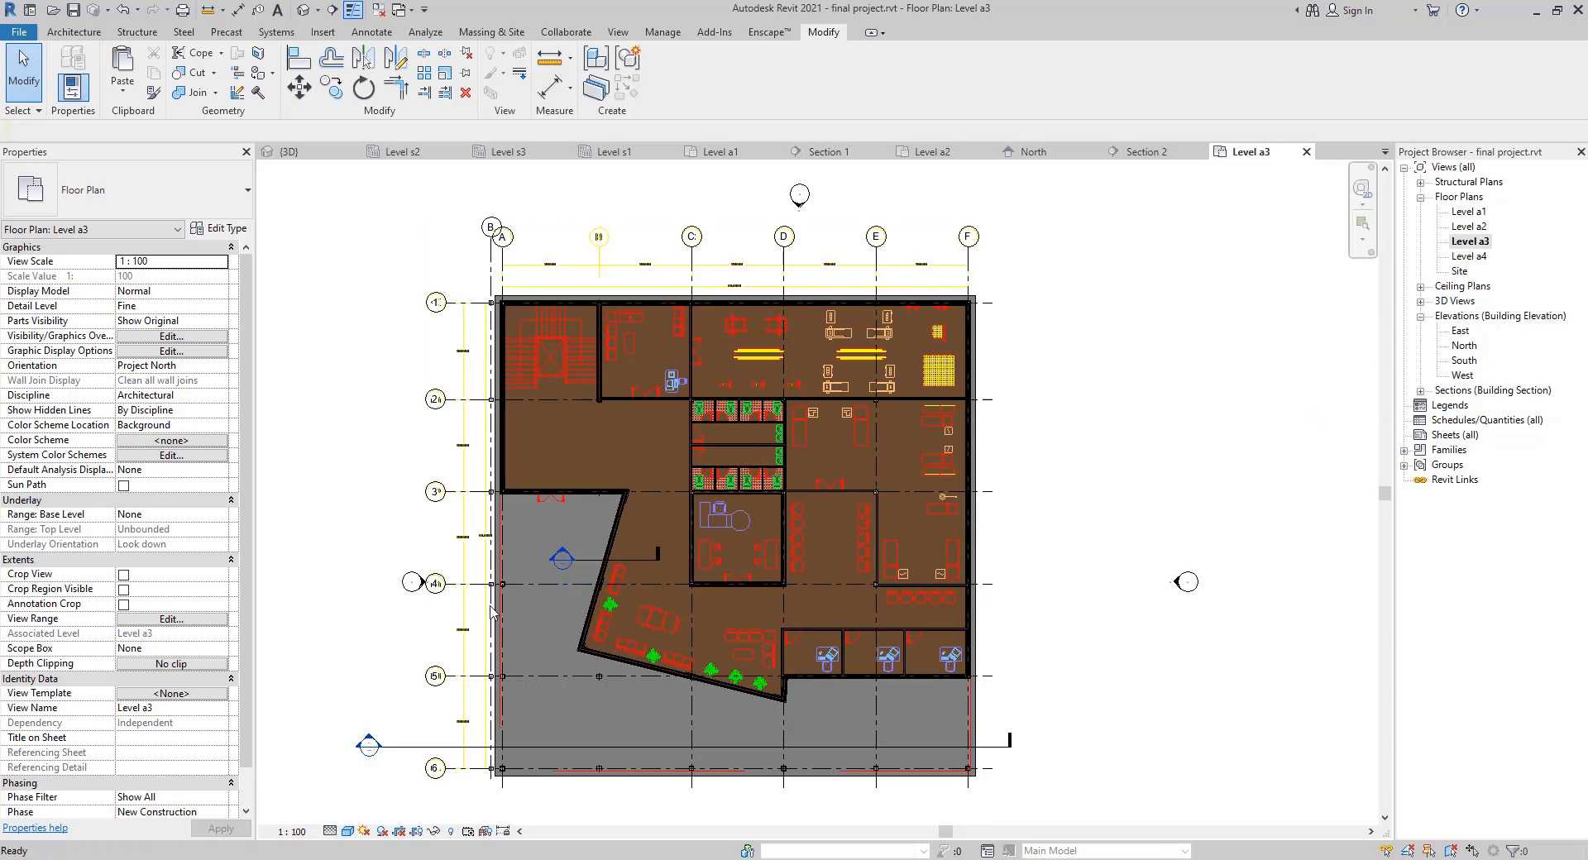
Open the section view of the long section line between grids 5 and 6
double_click(381, 740)
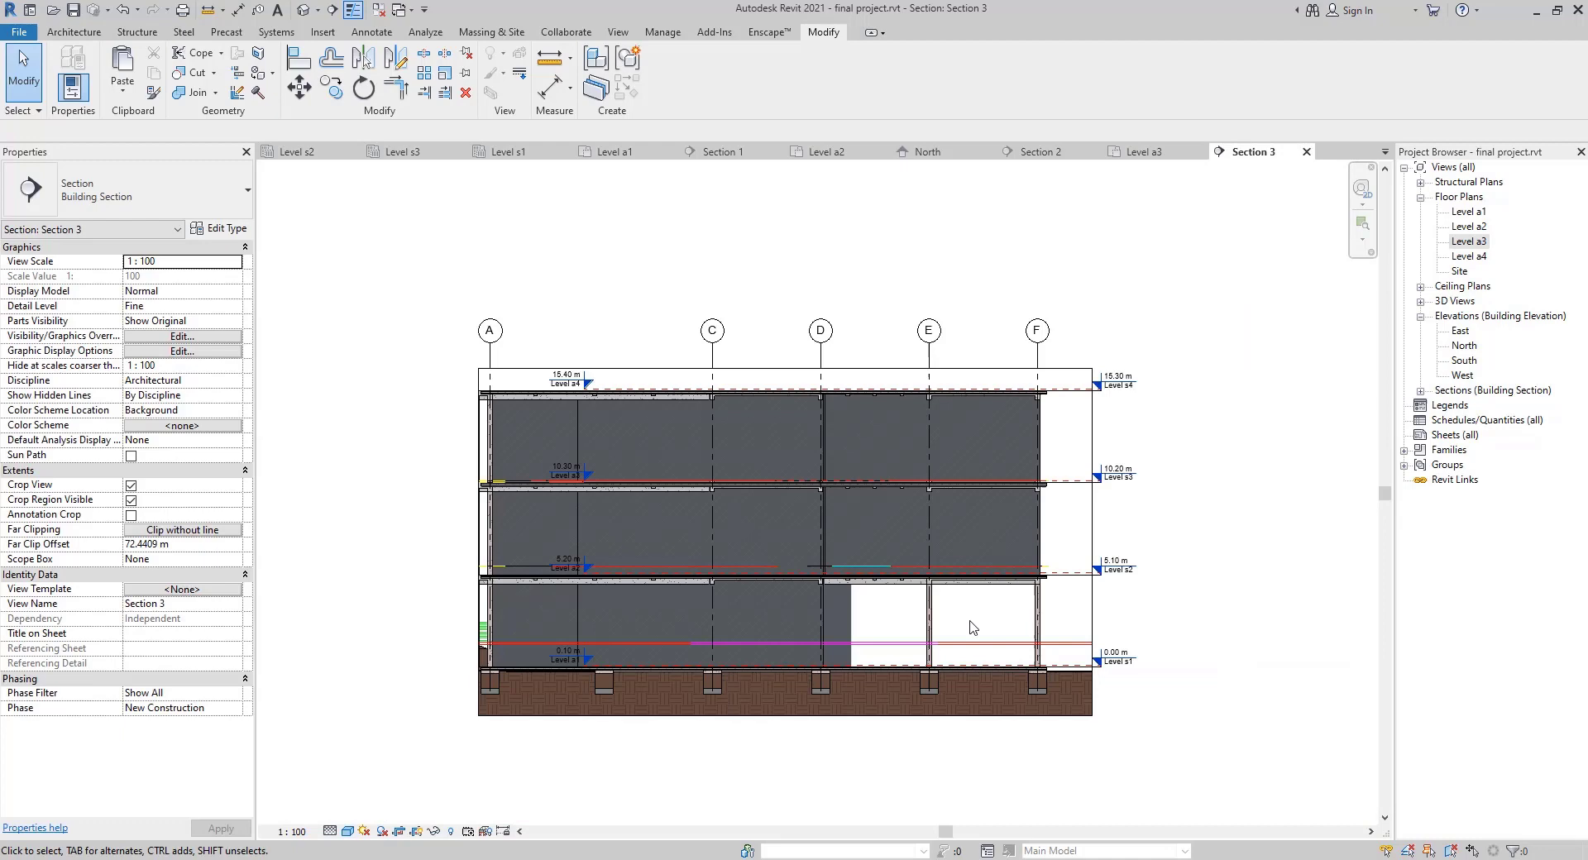
Select everything across the ground floor in the section and filter the selection to Walls only
left_click_drag(973, 628, 375, 624)
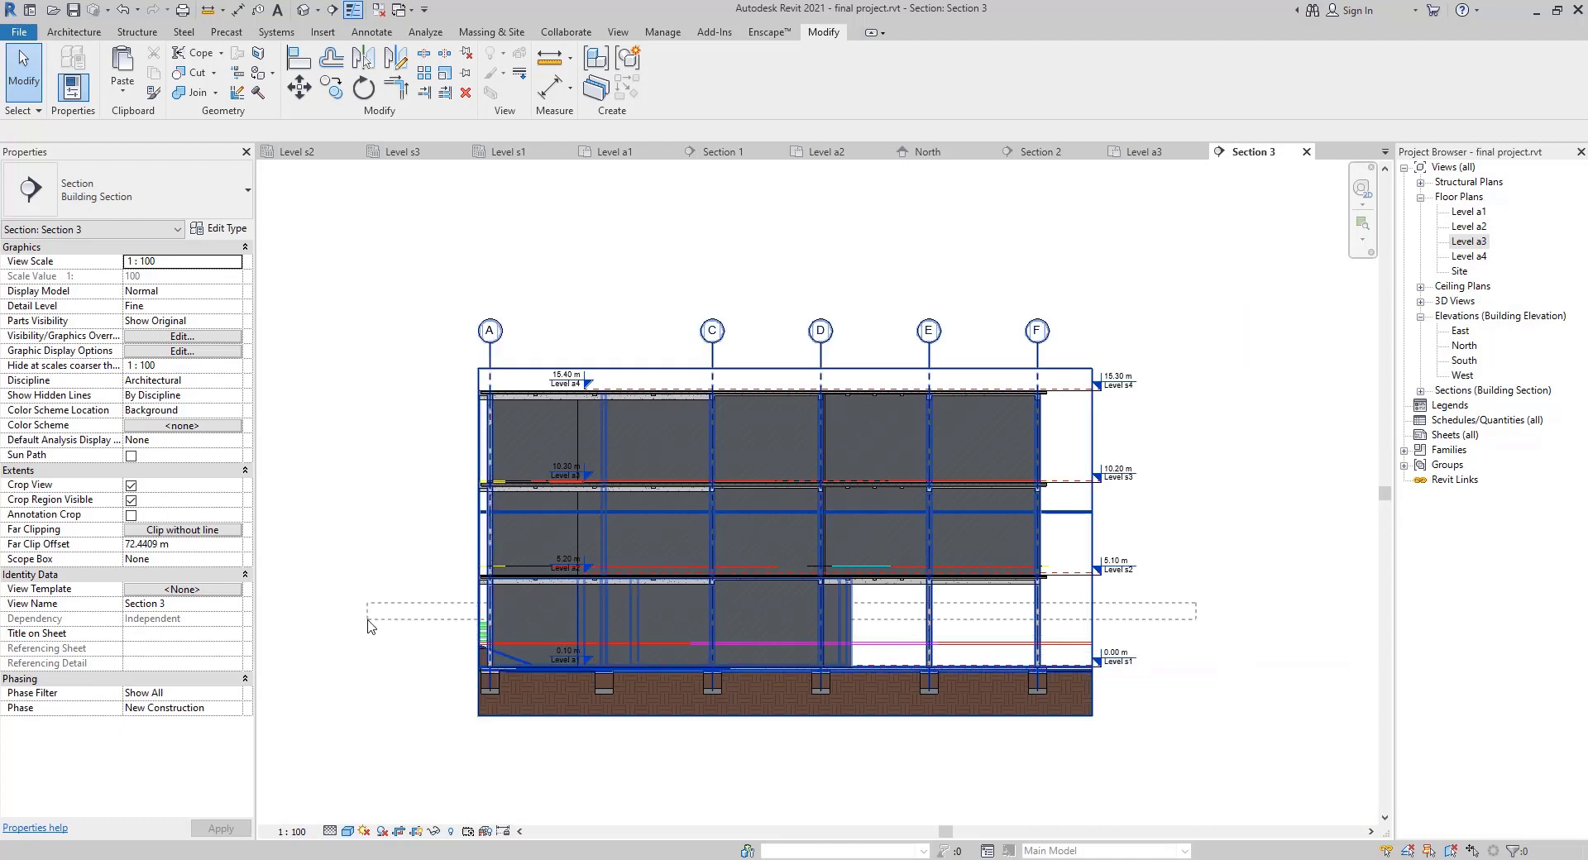
left_click(665, 68)
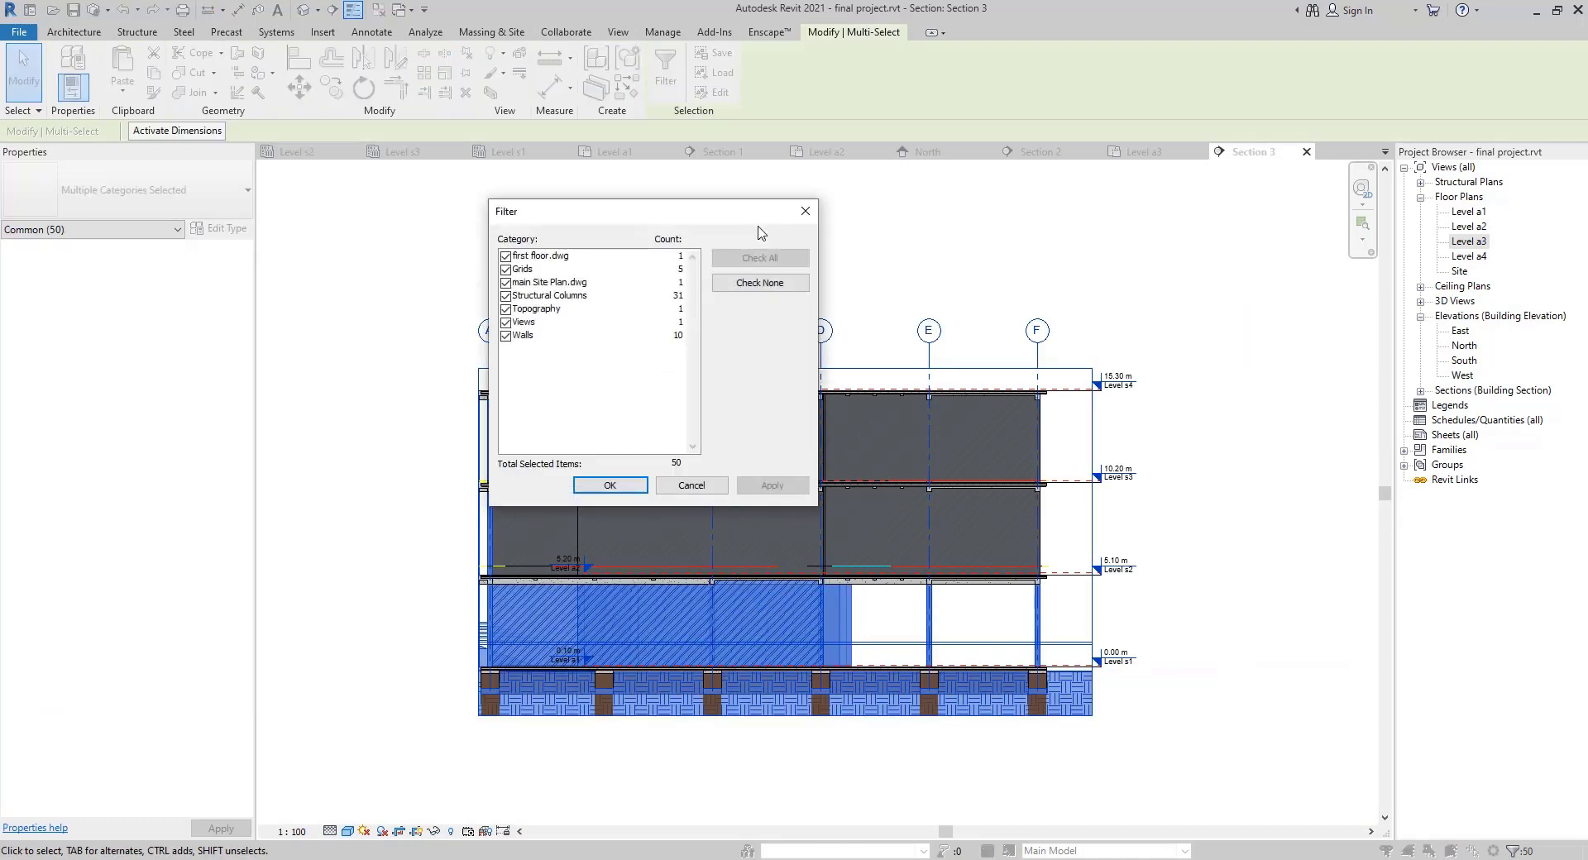
left_click(758, 284)
left_click(505, 336)
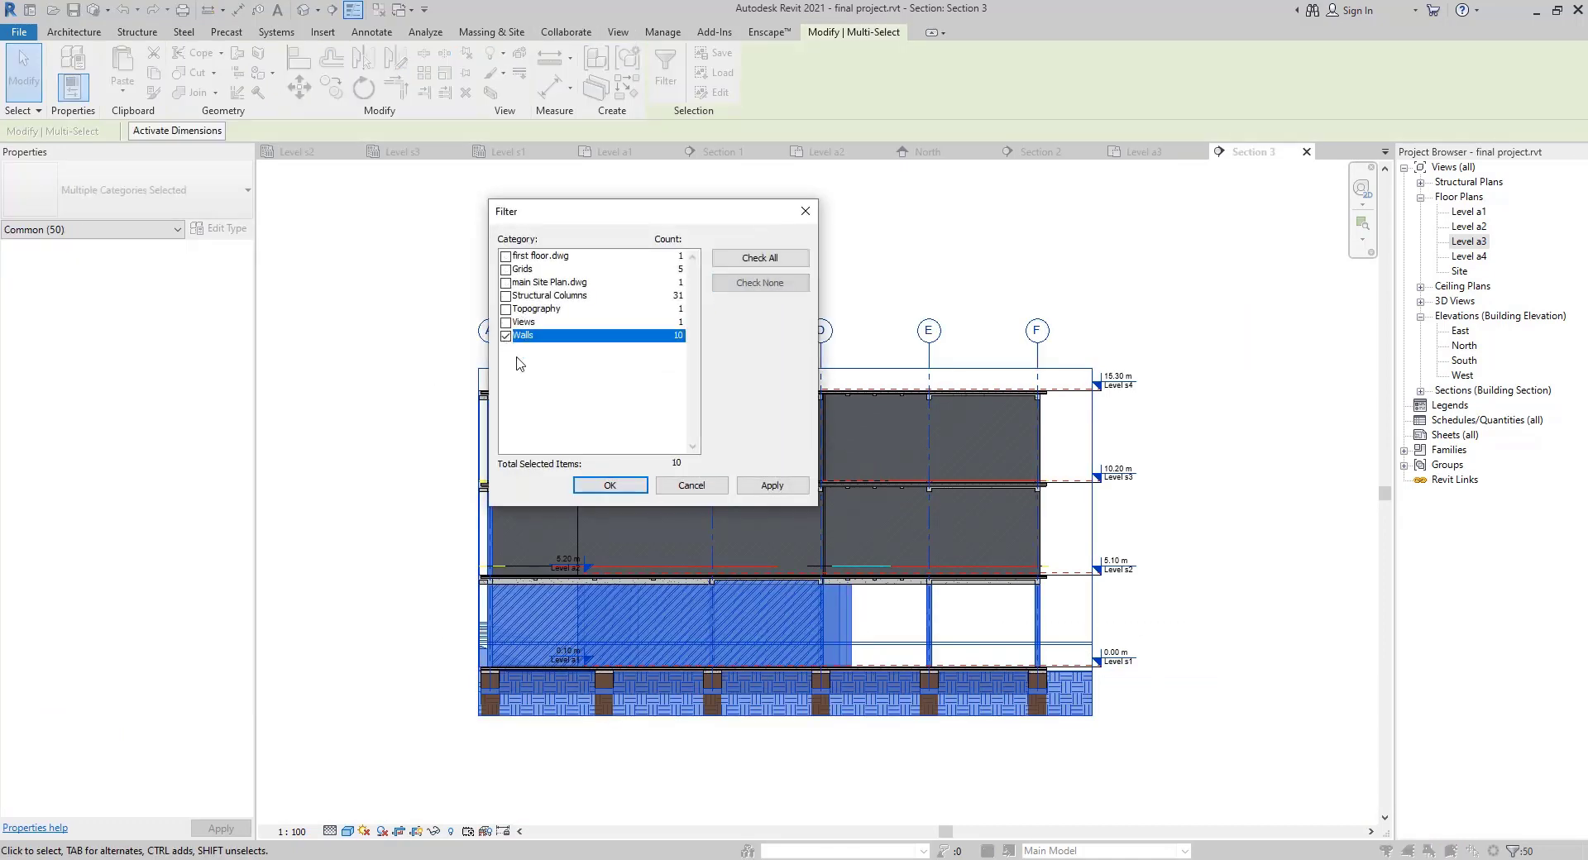
left_click(608, 486)
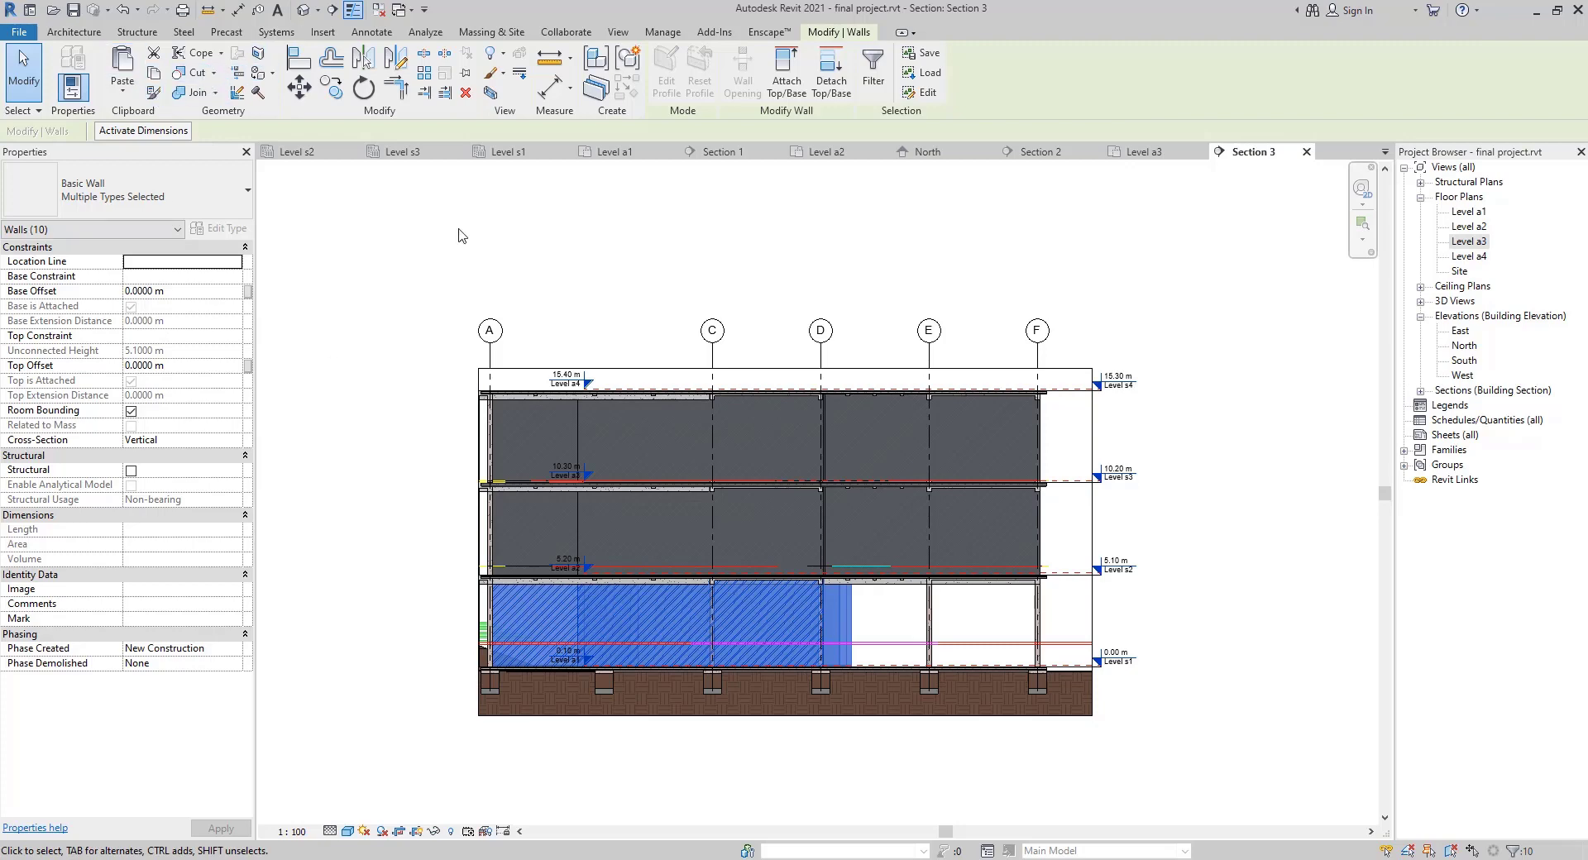
Attach the tops of the selected ground-floor walls to the floor slab above at Level s2
left_click(787, 74)
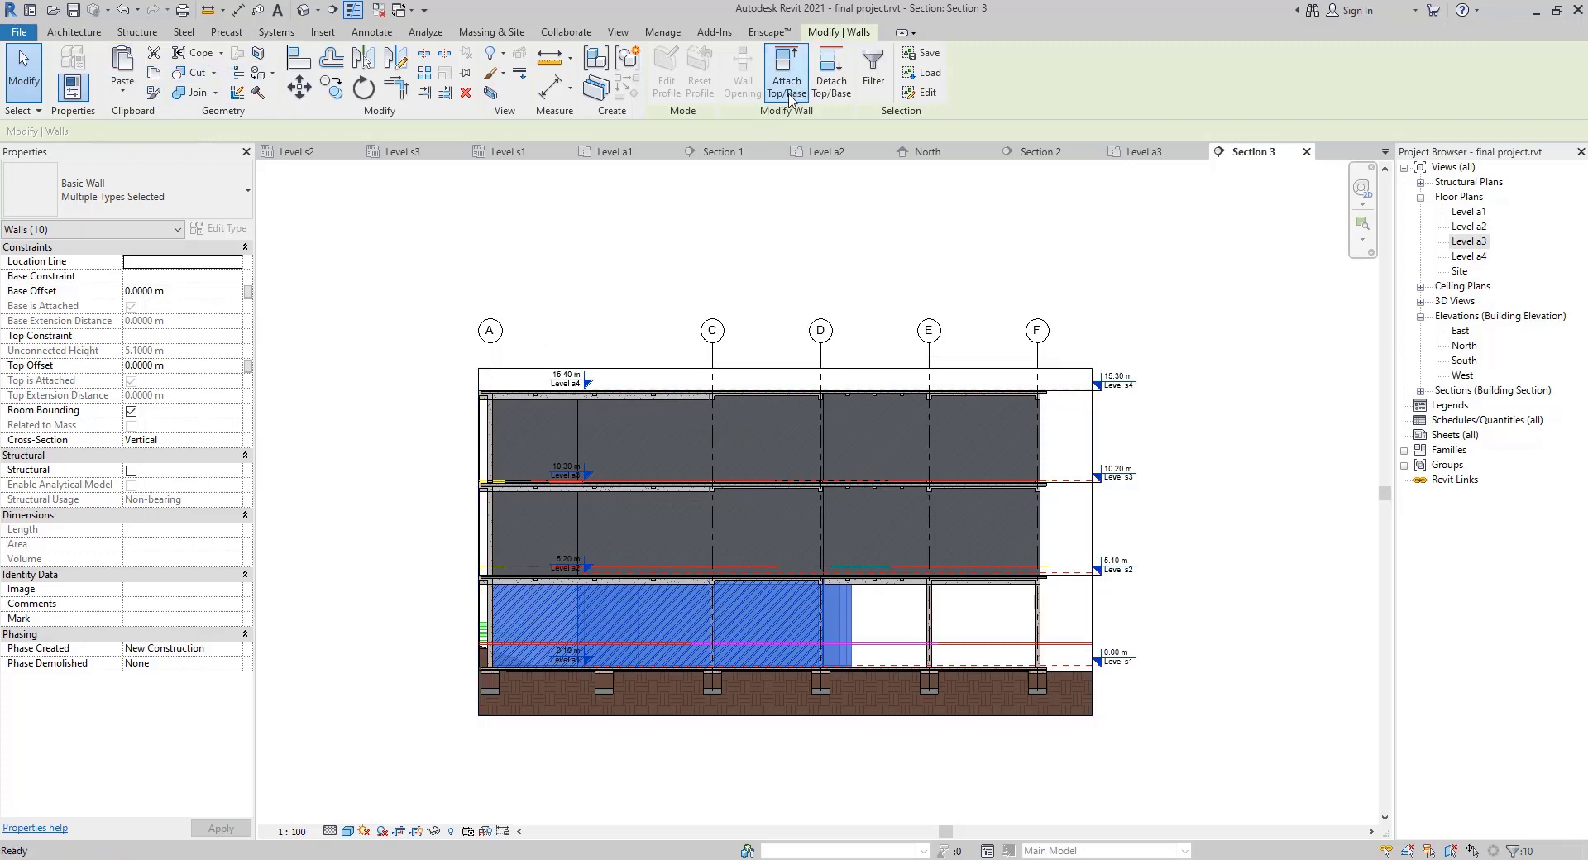
scroll(696, 572, "up", 8)
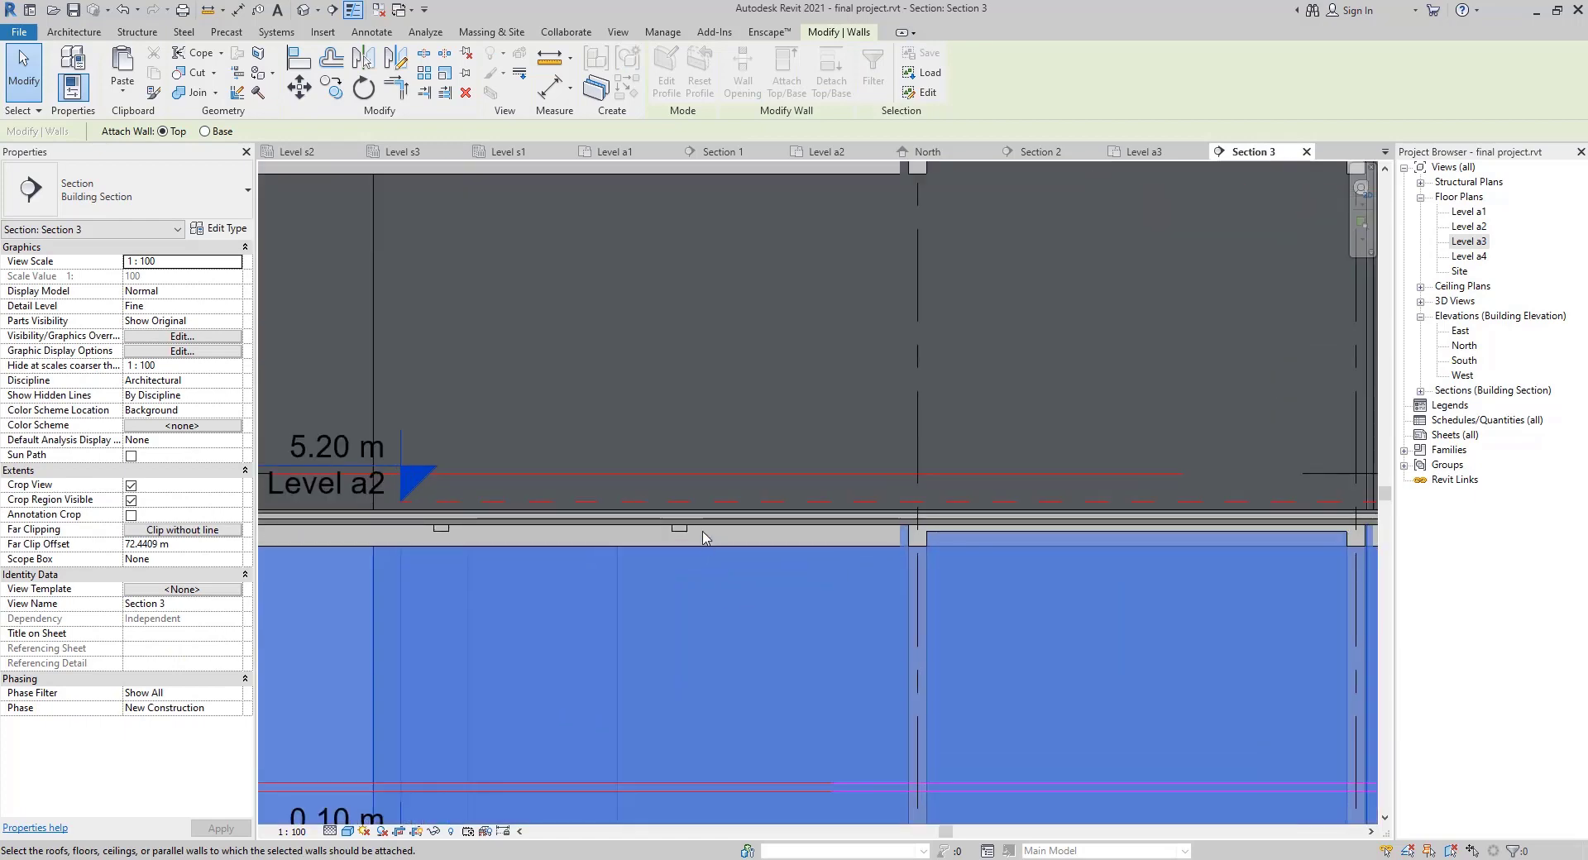
left_click(705, 531)
scroll(620, 658, "down", 5)
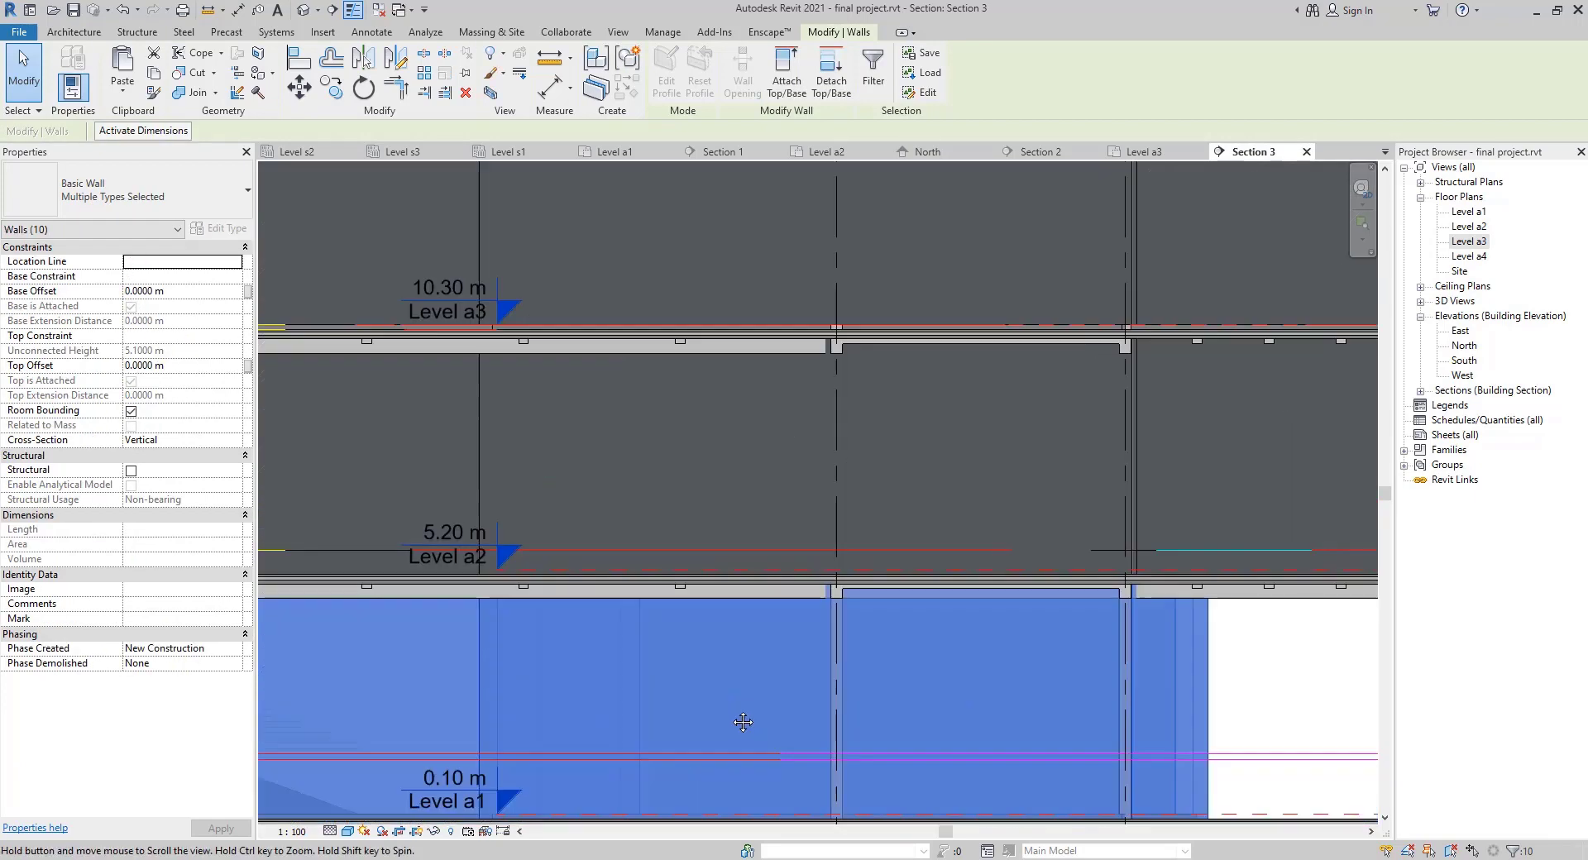
middle_click_drag(741, 723, 458, 267)
left_click(787, 74)
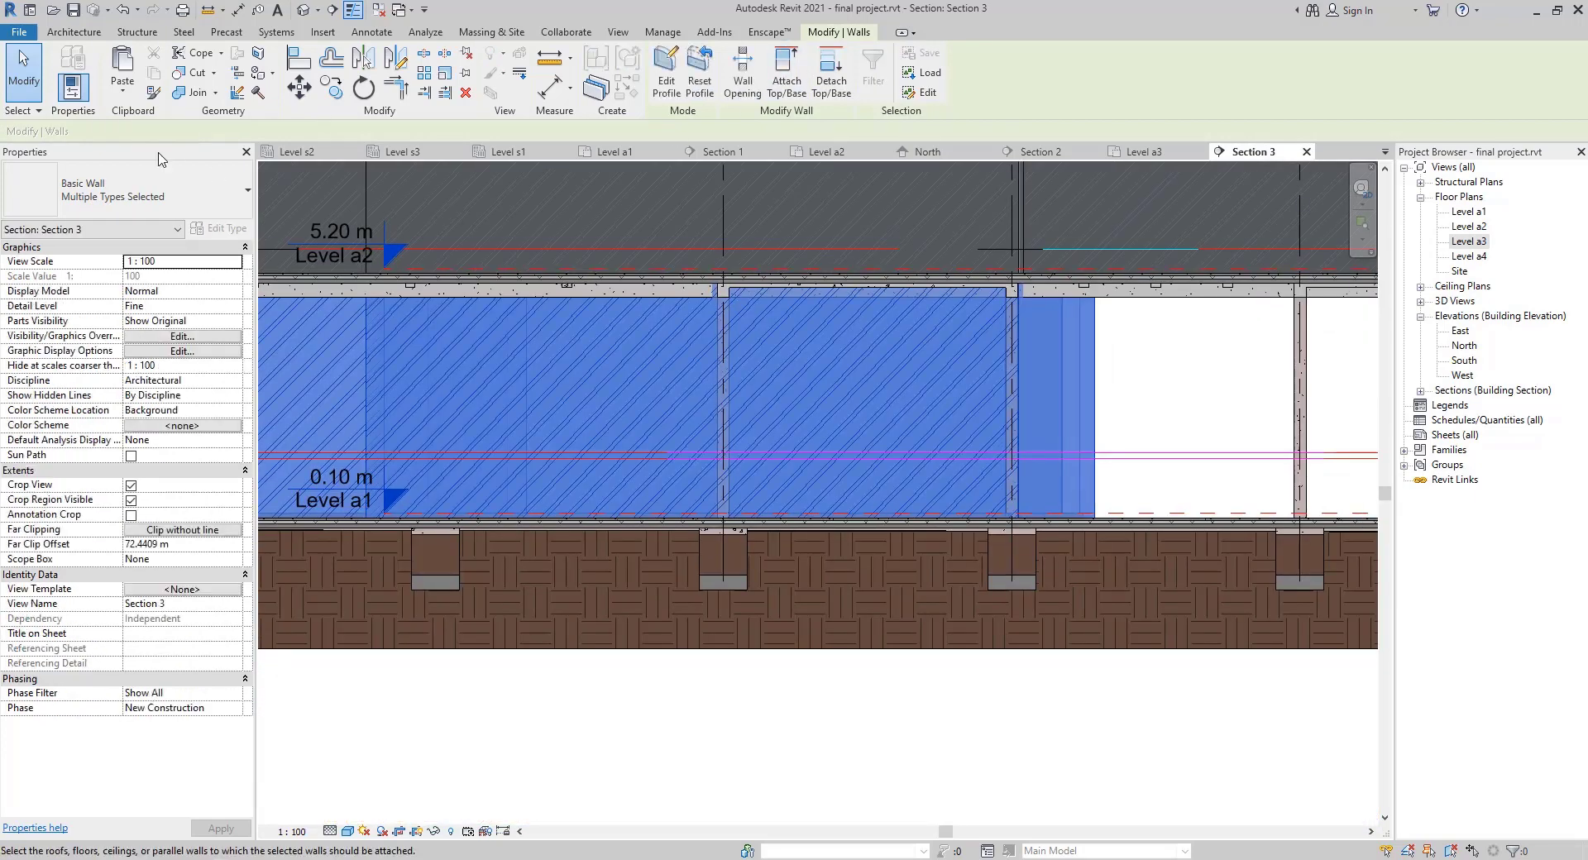
scroll(1013, 490, "up", 4)
scroll(1018, 511, "down", 5)
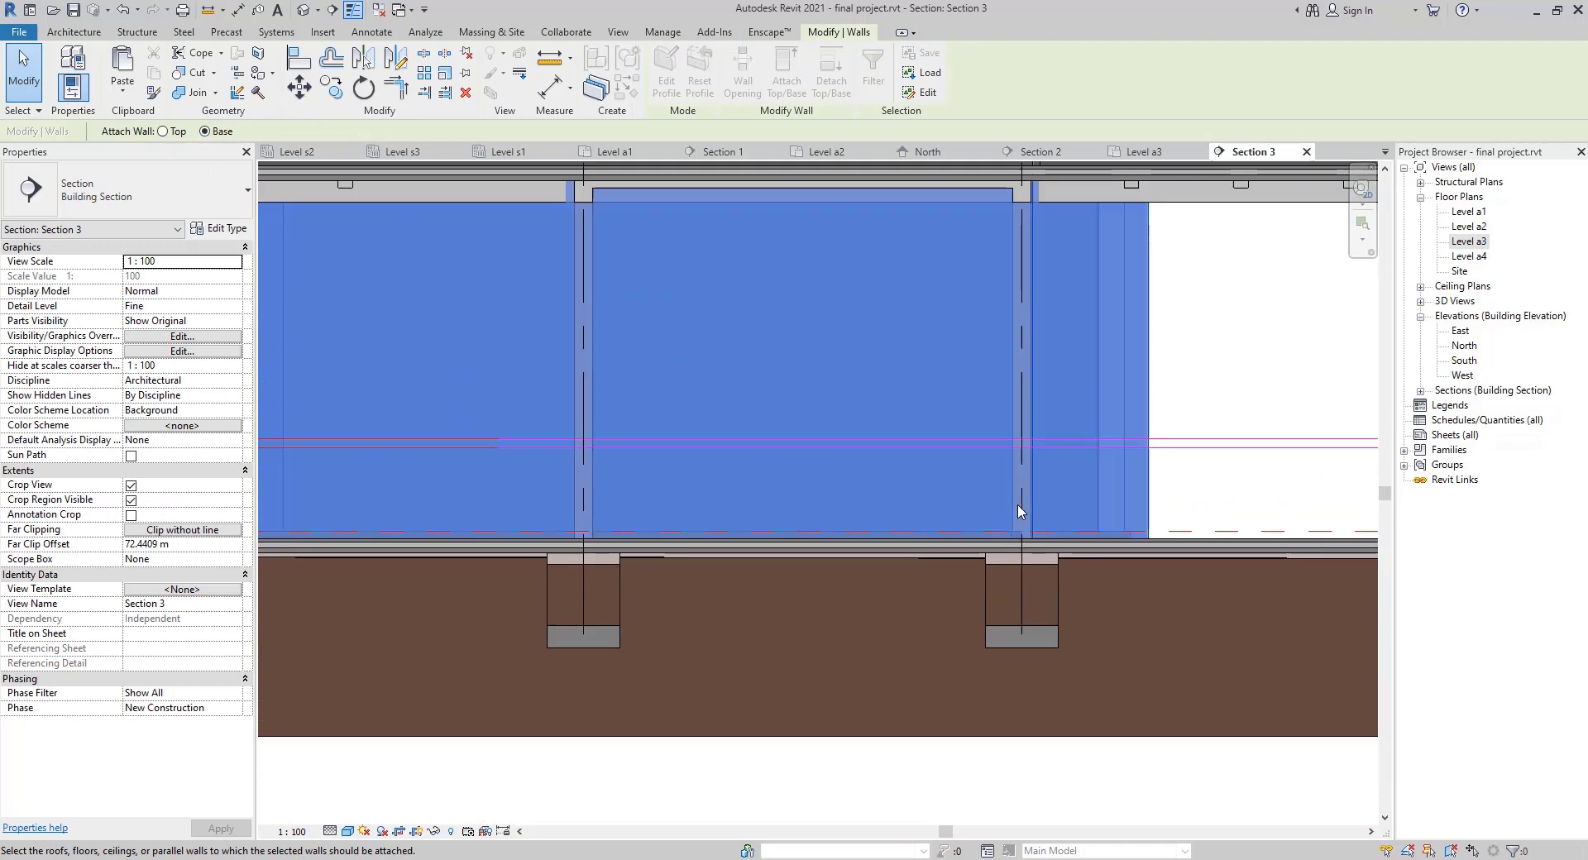
scroll(810, 509, "down", 3)
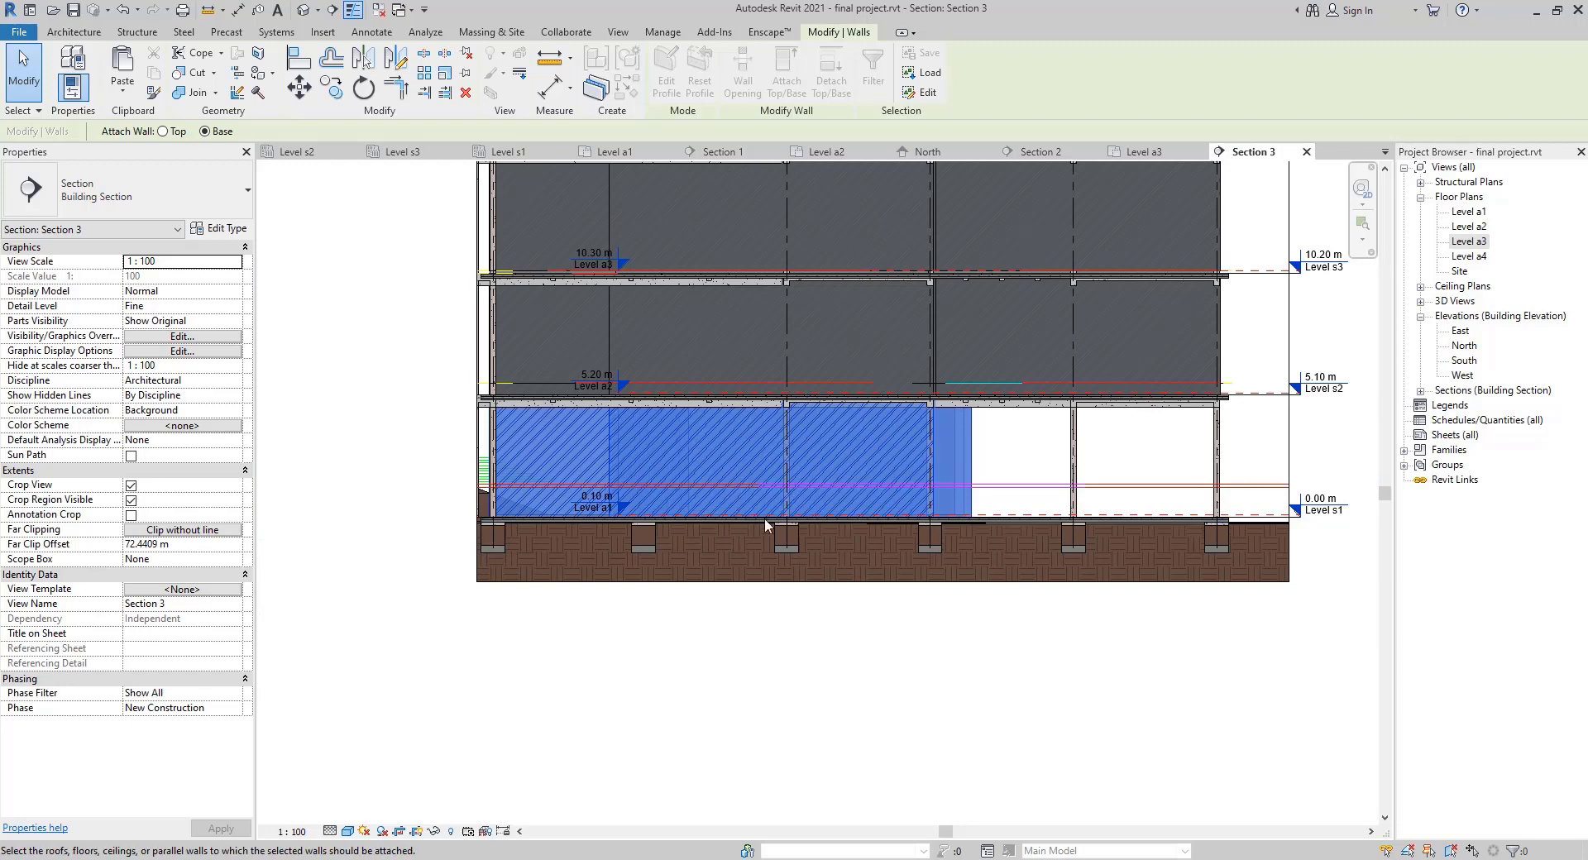
key("Escape")
key("Escape")
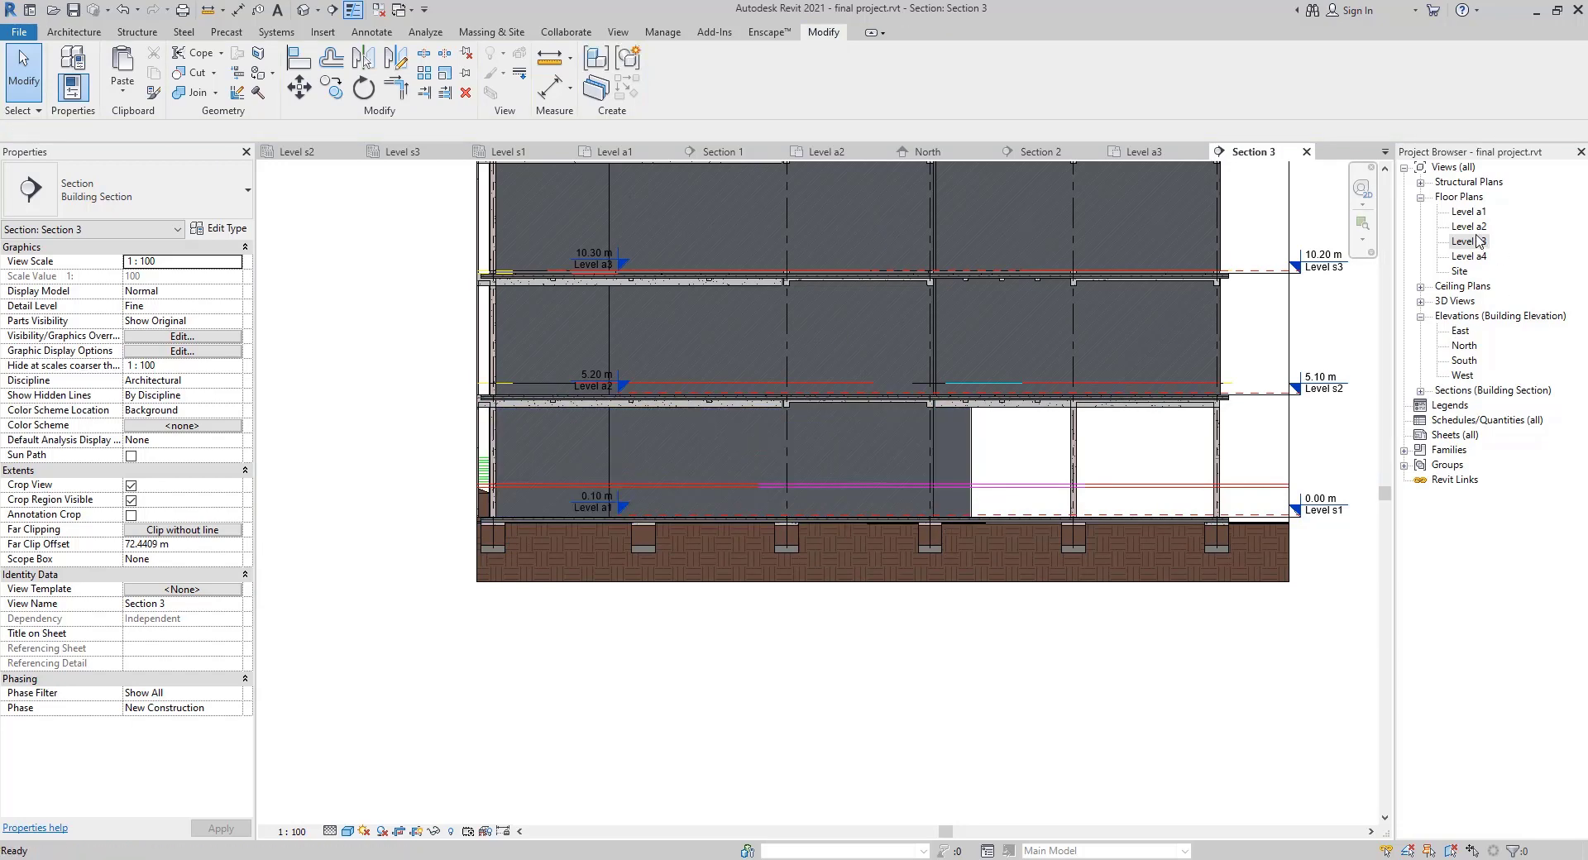
Open the Level a1 floor plan at the stair core and the rooms between grids A and D
double_click(1469, 212)
scroll(1216, 465, "down", 3)
scroll(1014, 388, "up", 2)
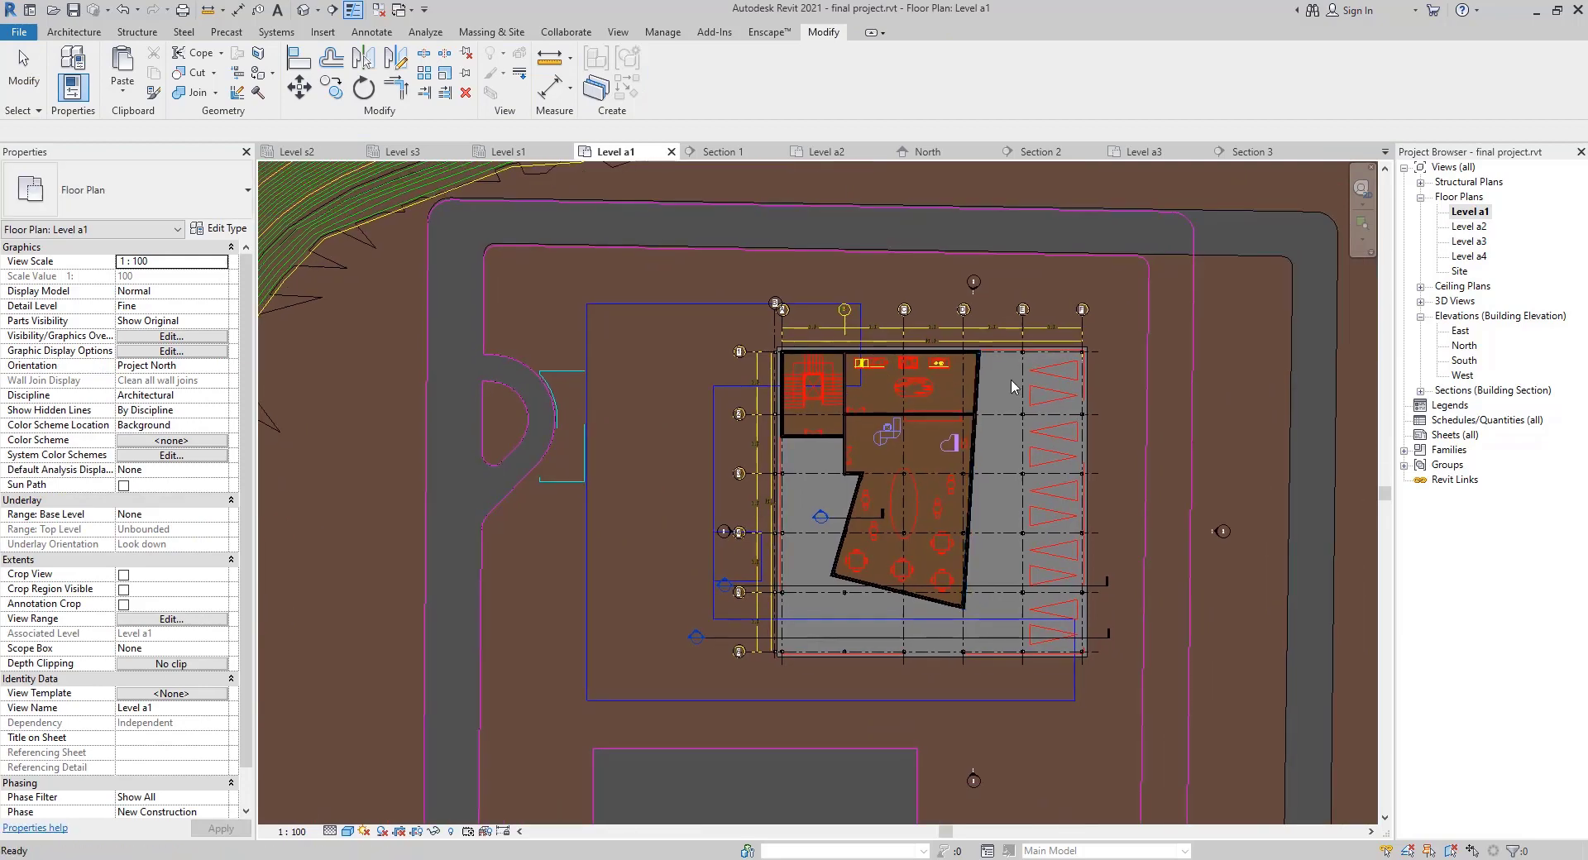
scroll(1014, 387, "up", 4)
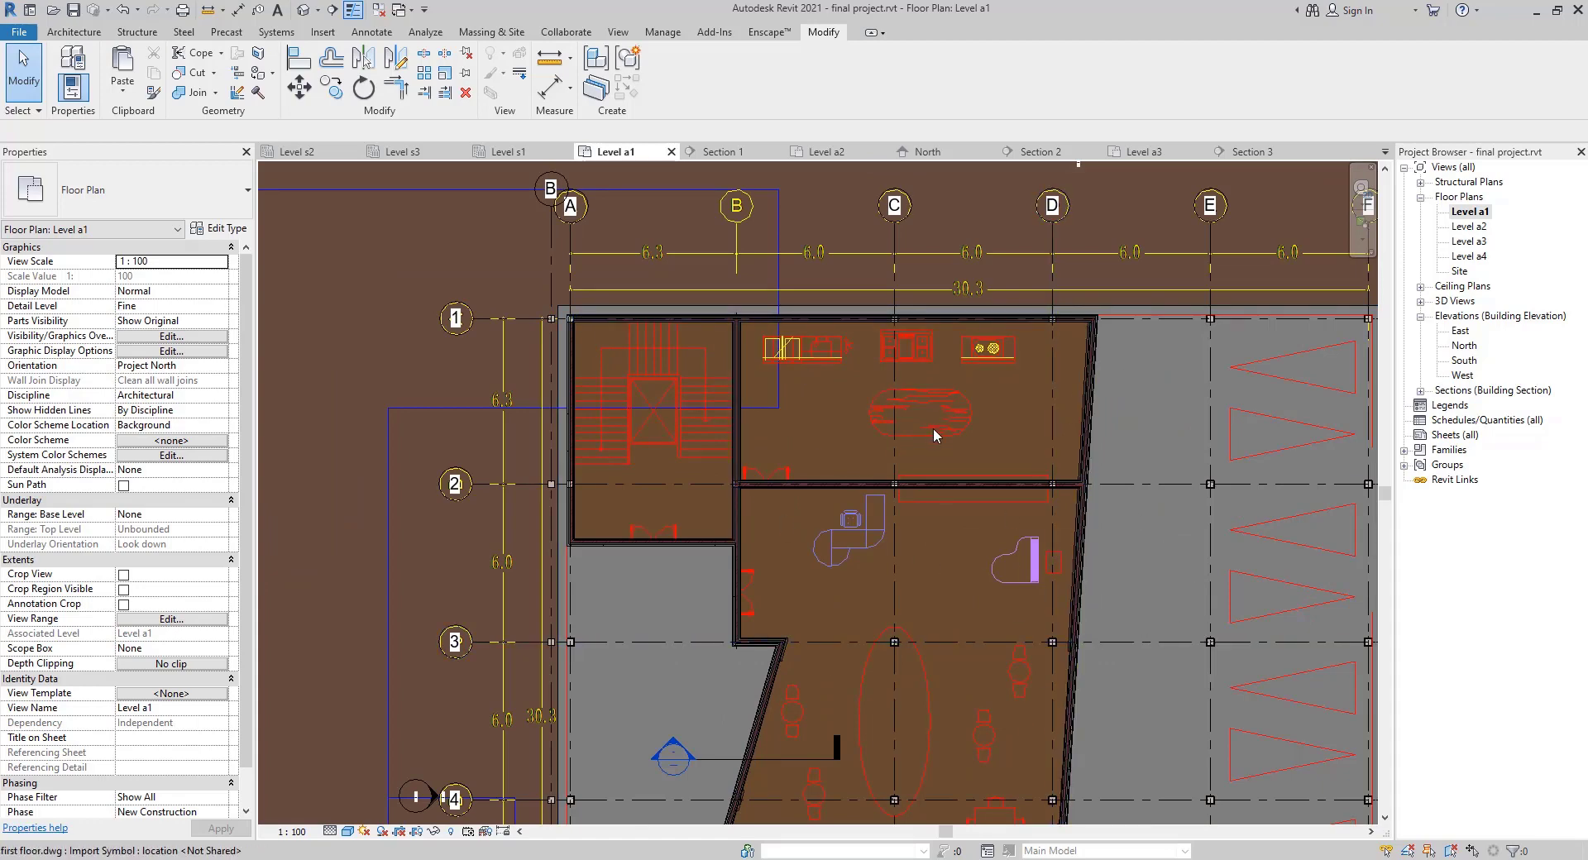
middle_click_drag(935, 435, 963, 420)
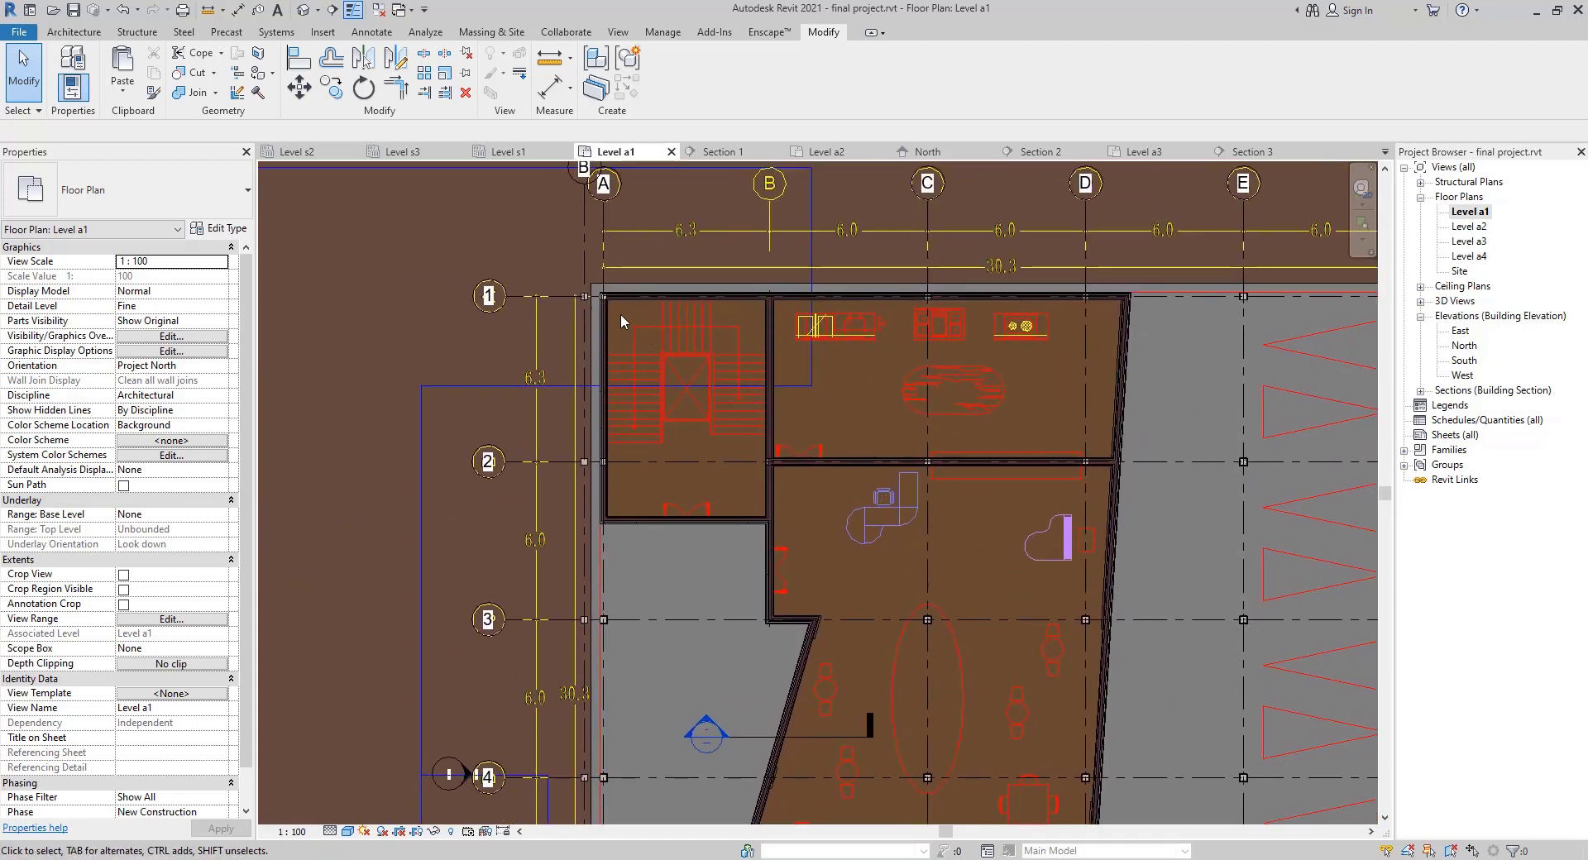
Preview the Level a1 plan in Wireframe and set its visual style to Shaded
left_click(348, 832)
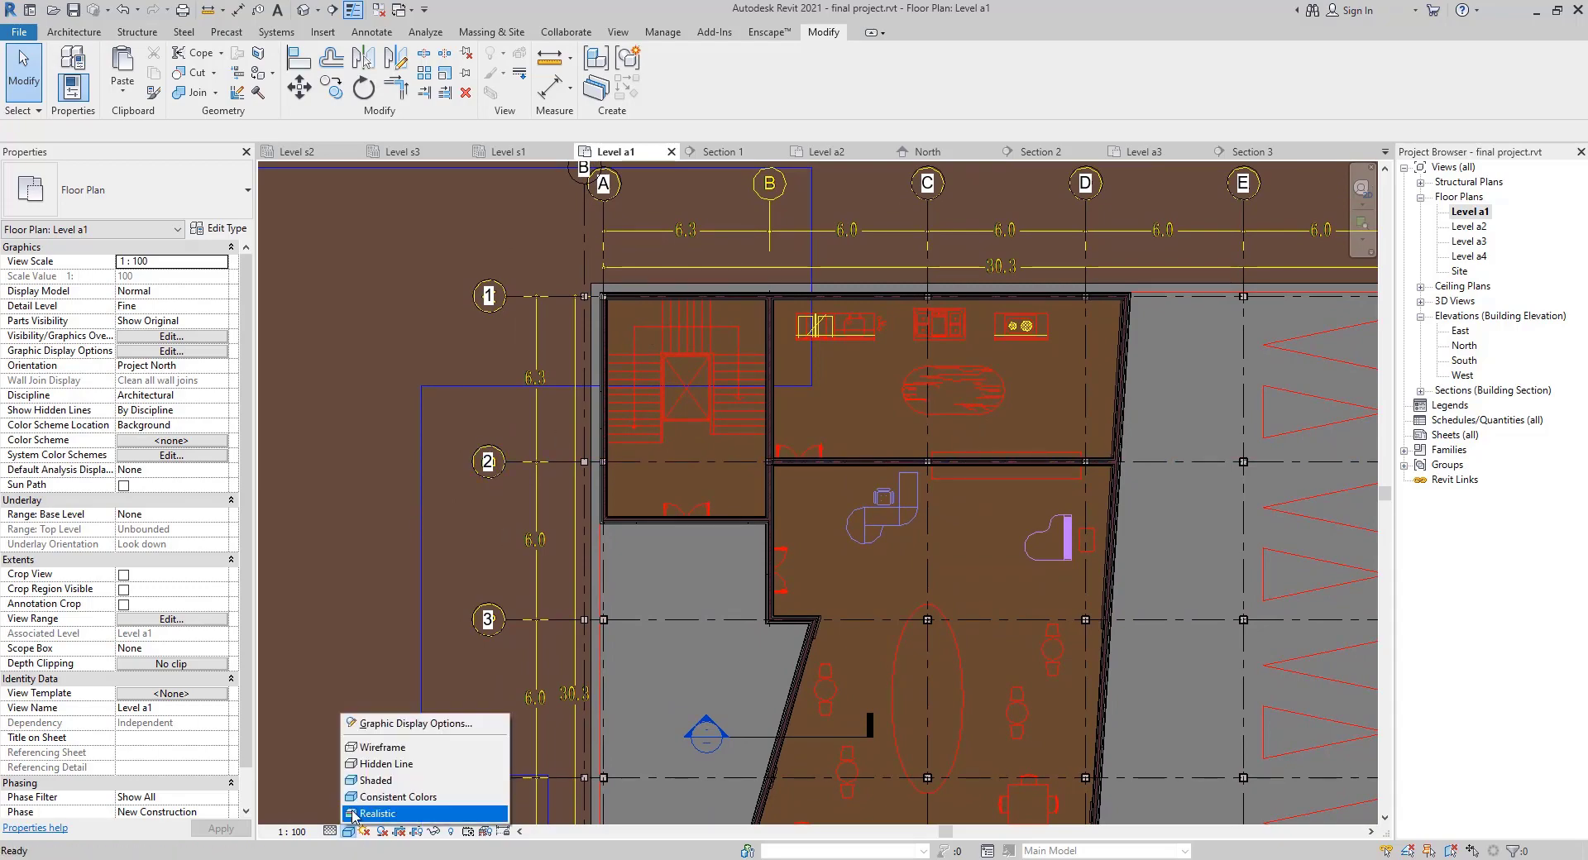
left_click(376, 748)
left_click(908, 546)
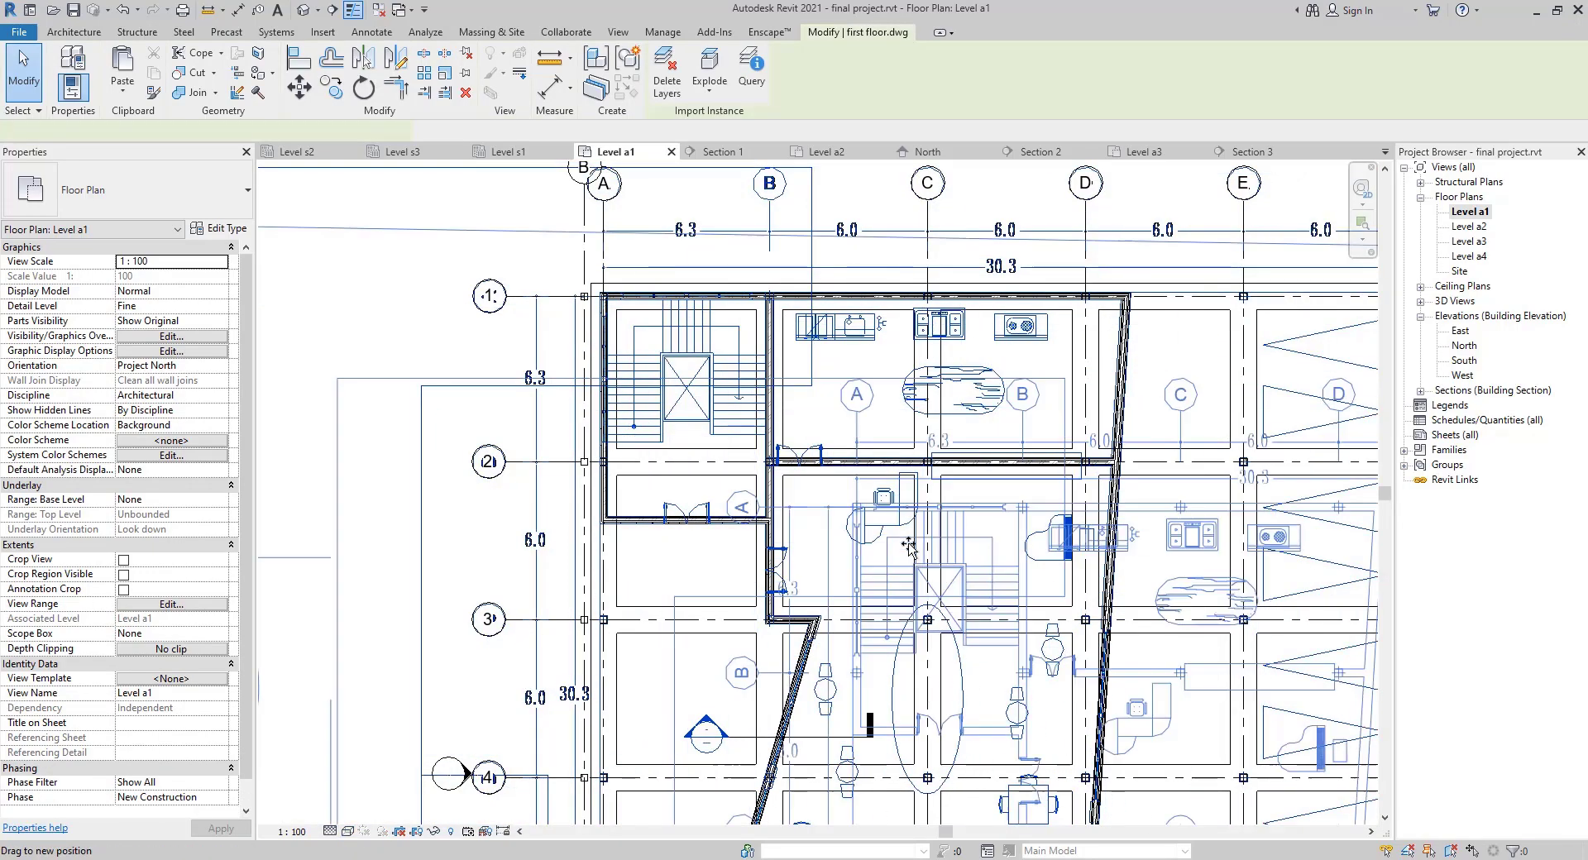
left_click_drag(909, 546, 653, 336)
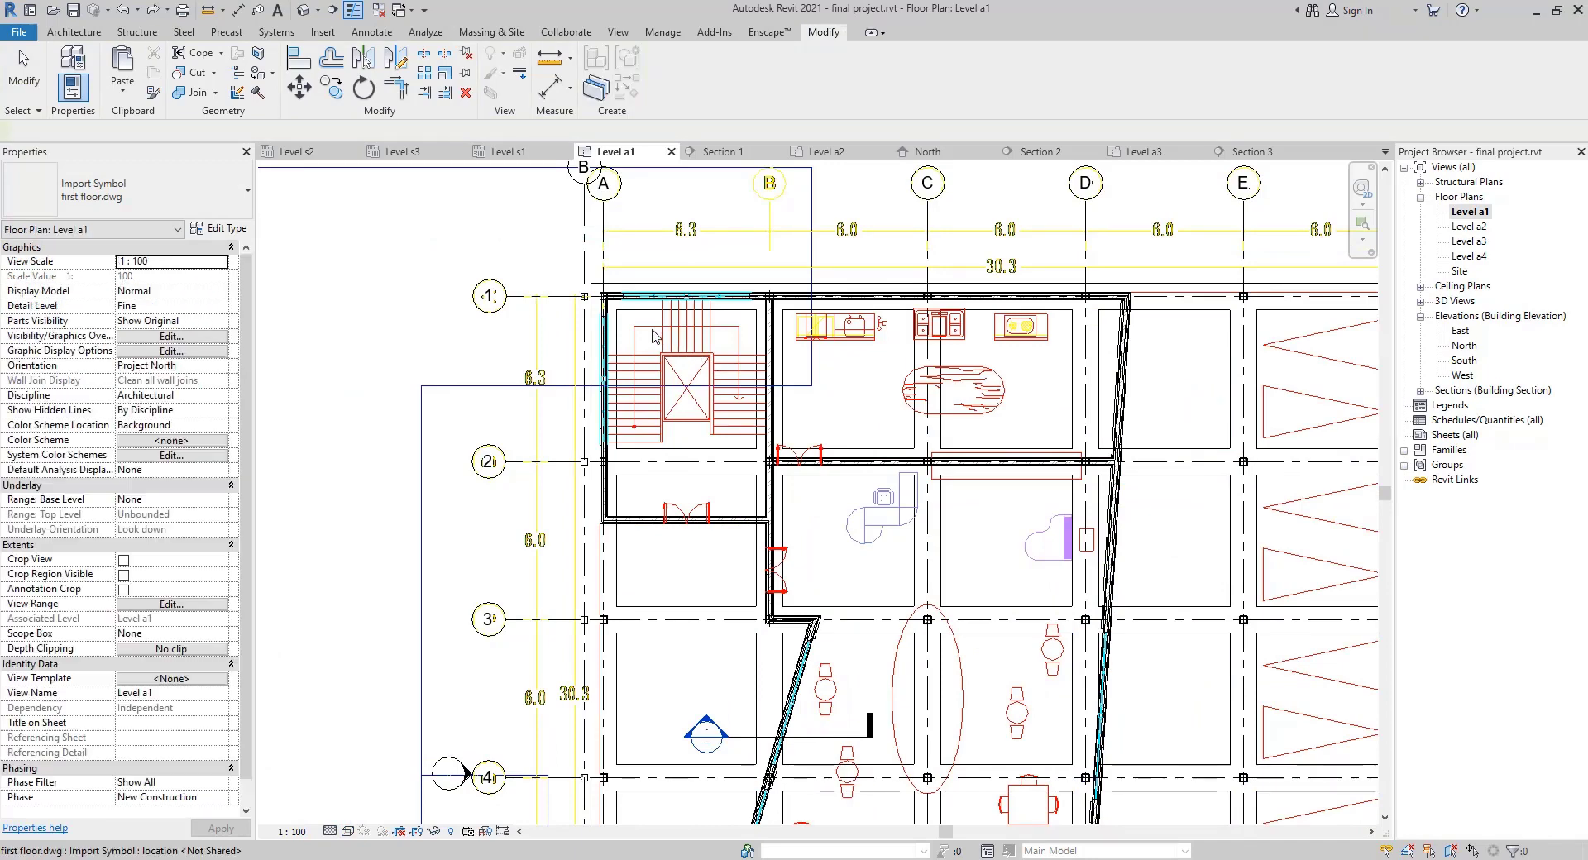
key("Escape")
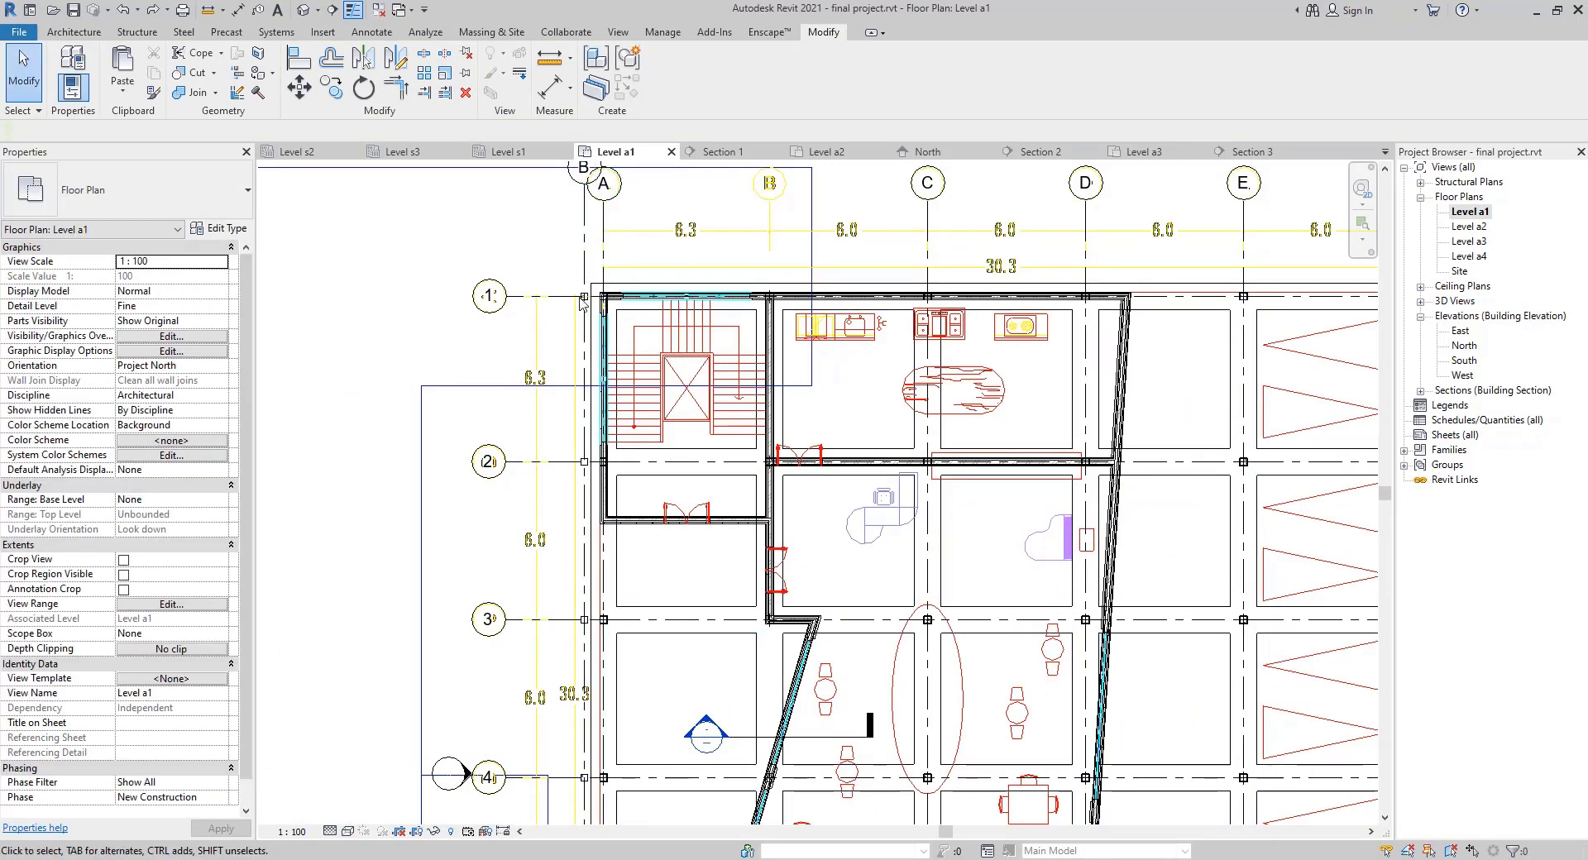
left_click(346, 832)
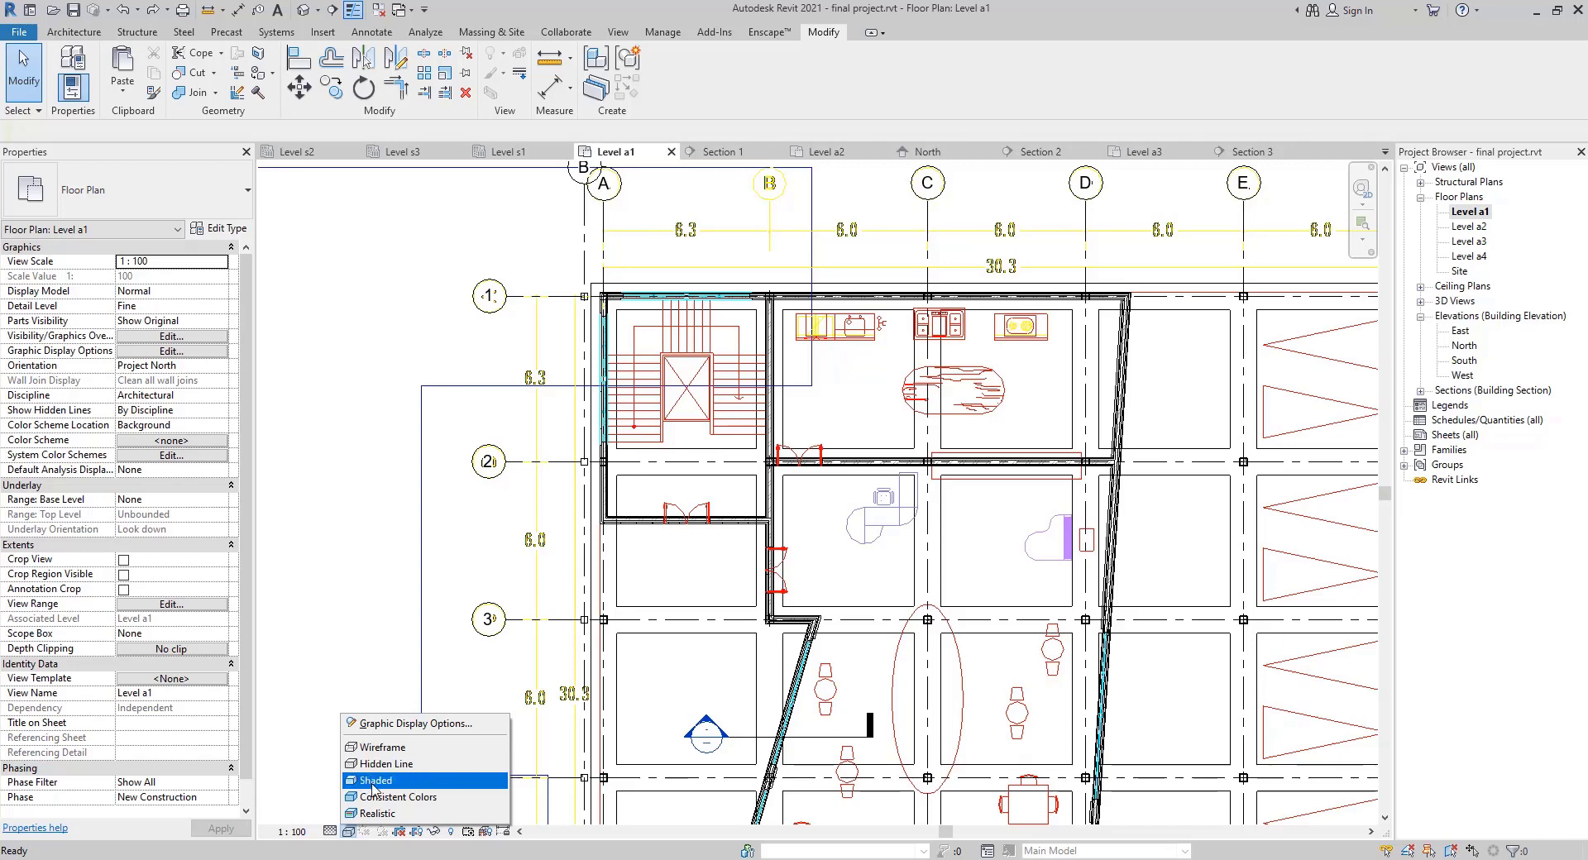
left_click(374, 781)
Select the two Level a1 interior walls, the one along grid 2 and the one along grid B
left_click(1025, 459)
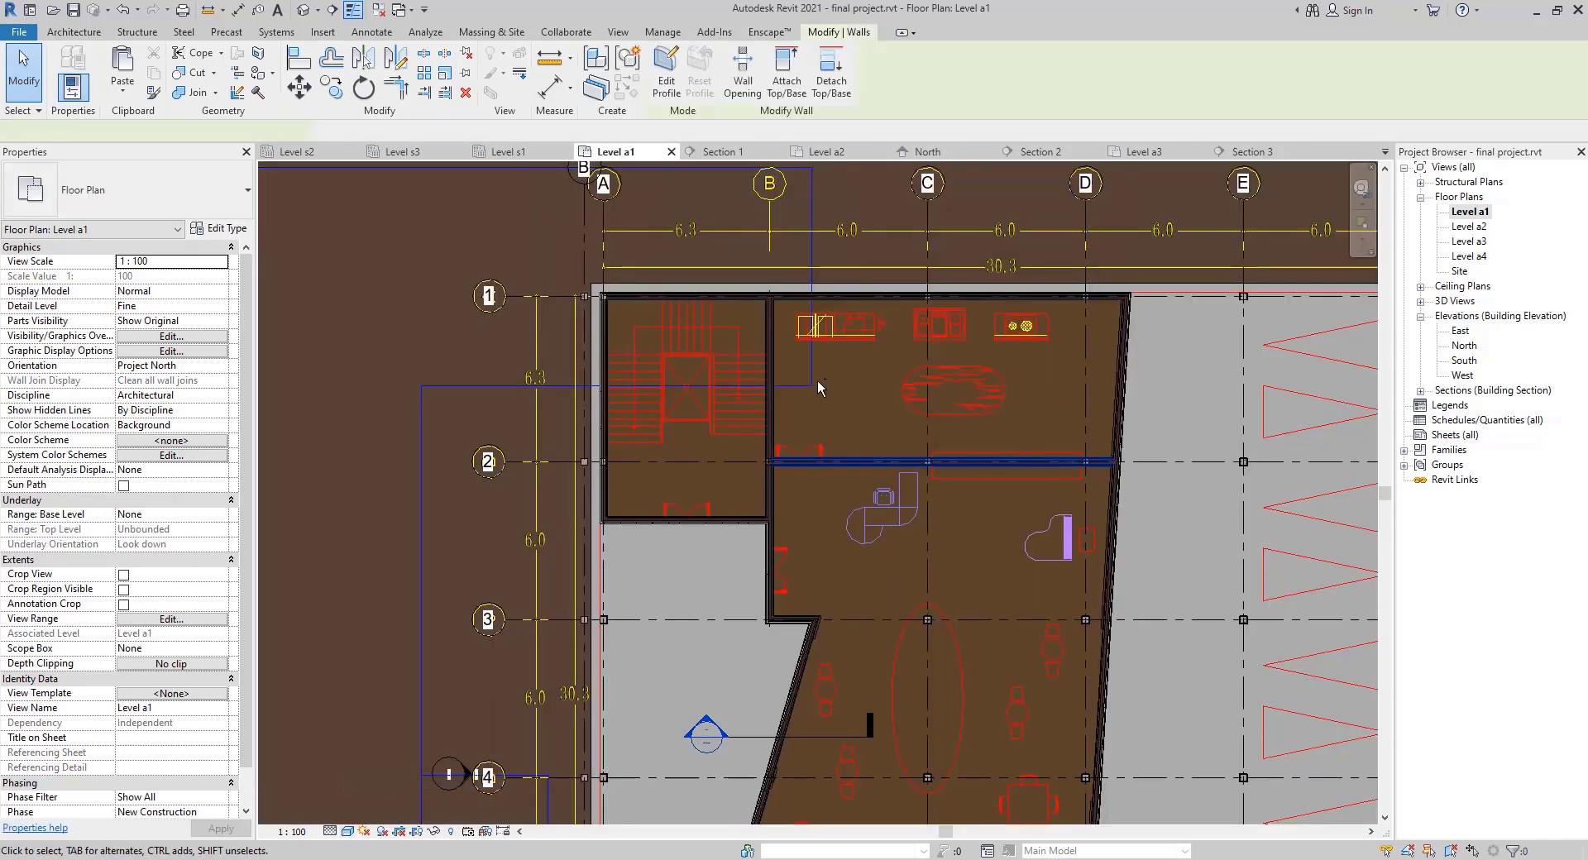
left_click(773, 437, "ctrl")
scroll(908, 611, "down", 1)
middle_click_drag(908, 609, 889, 533)
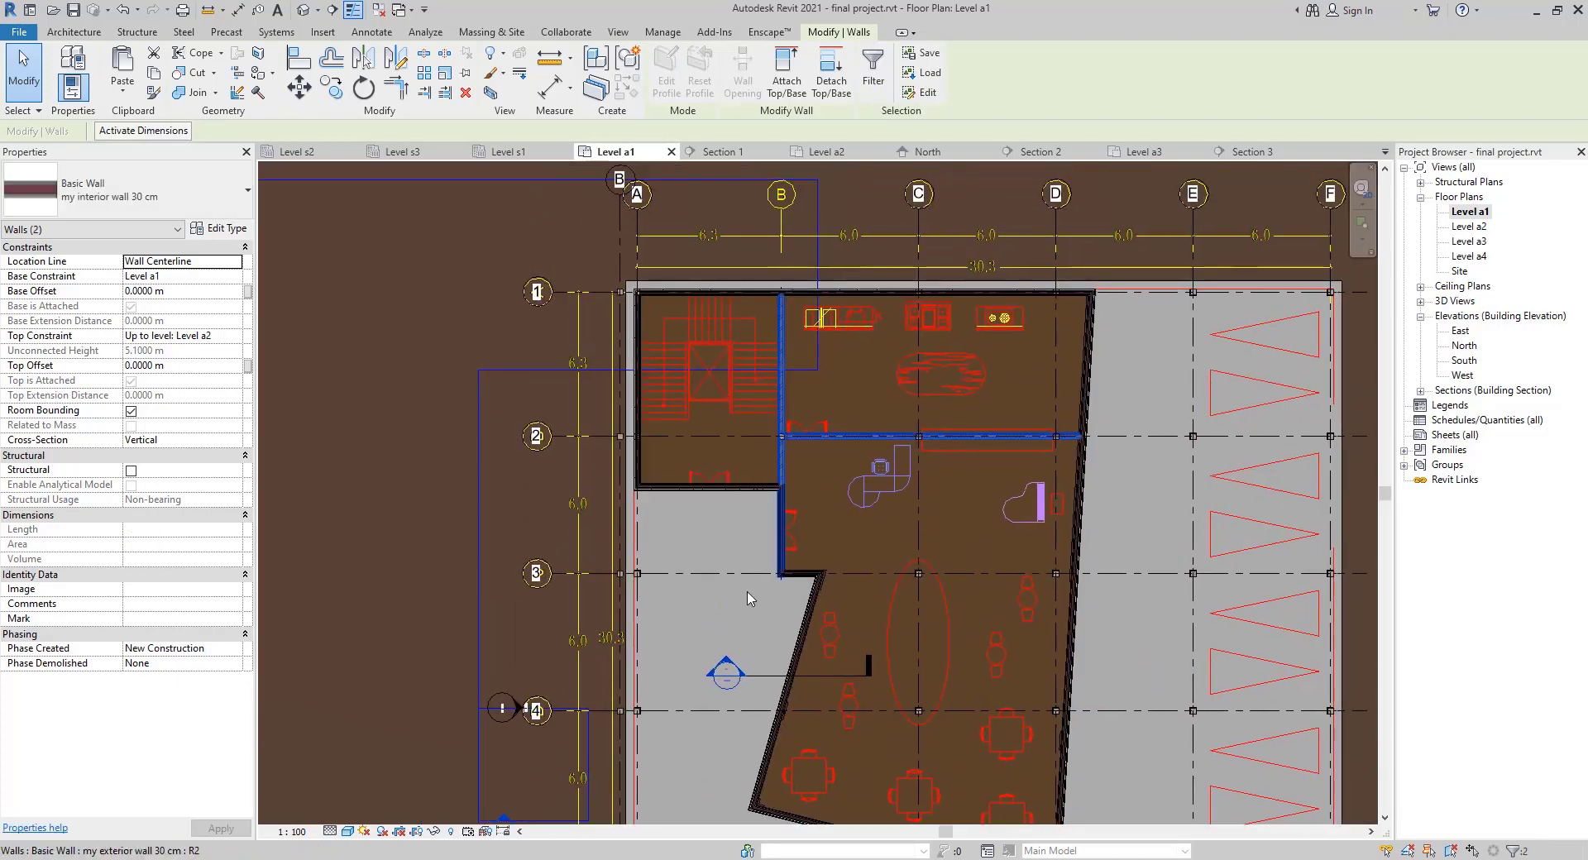
Open the section view of the section line just above grid 5 and turn off its view cropping
scroll(749, 599, "down", 1)
middle_click_drag(758, 606, 816, 628)
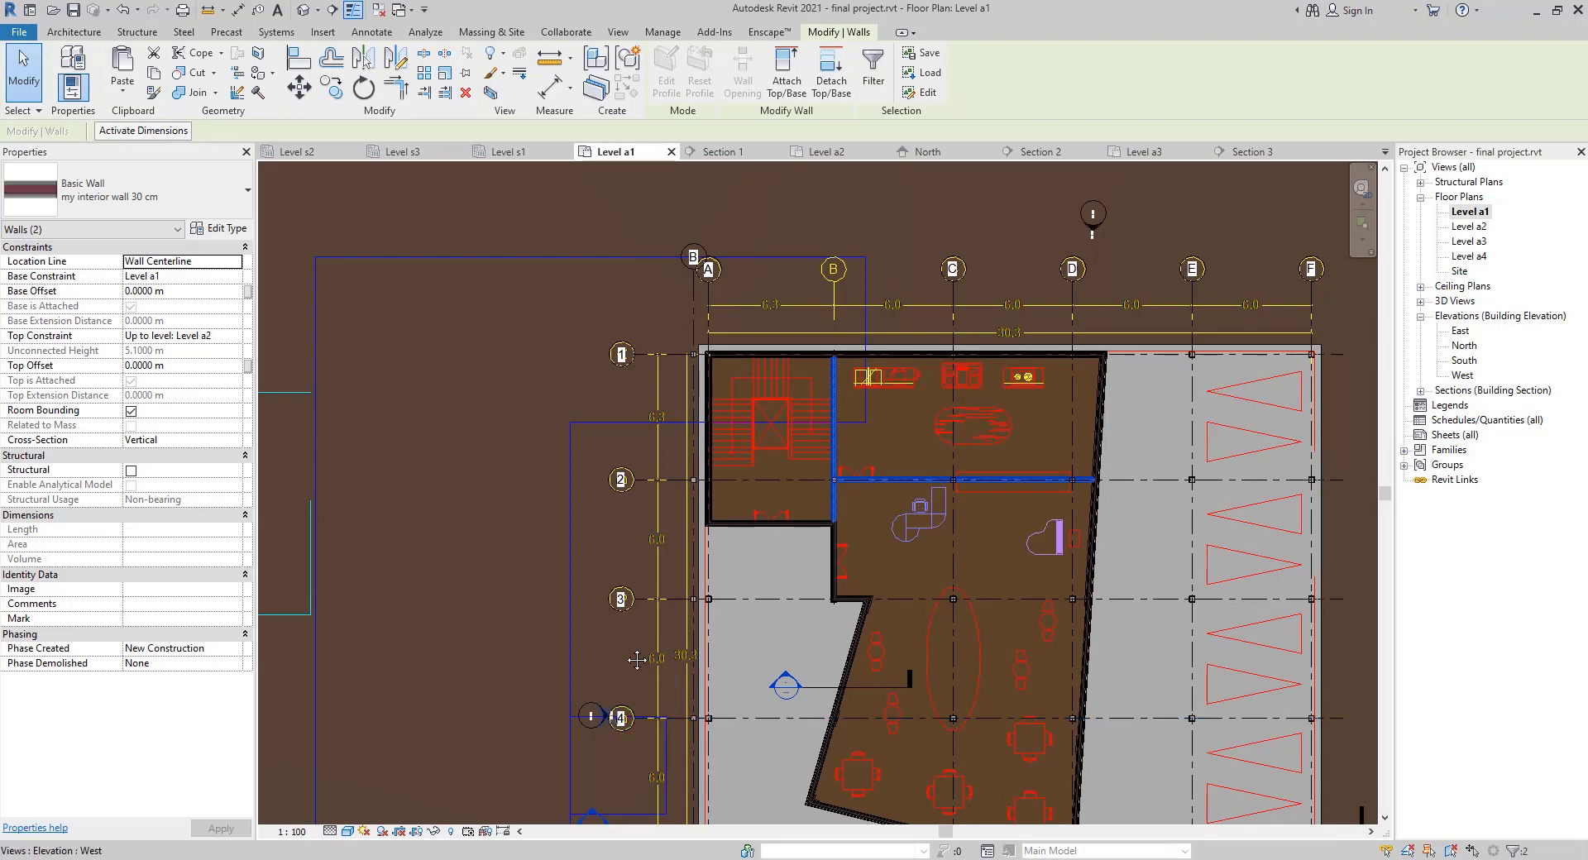
scroll(637, 660, "down", 1)
middle_click_drag(637, 660, 660, 516)
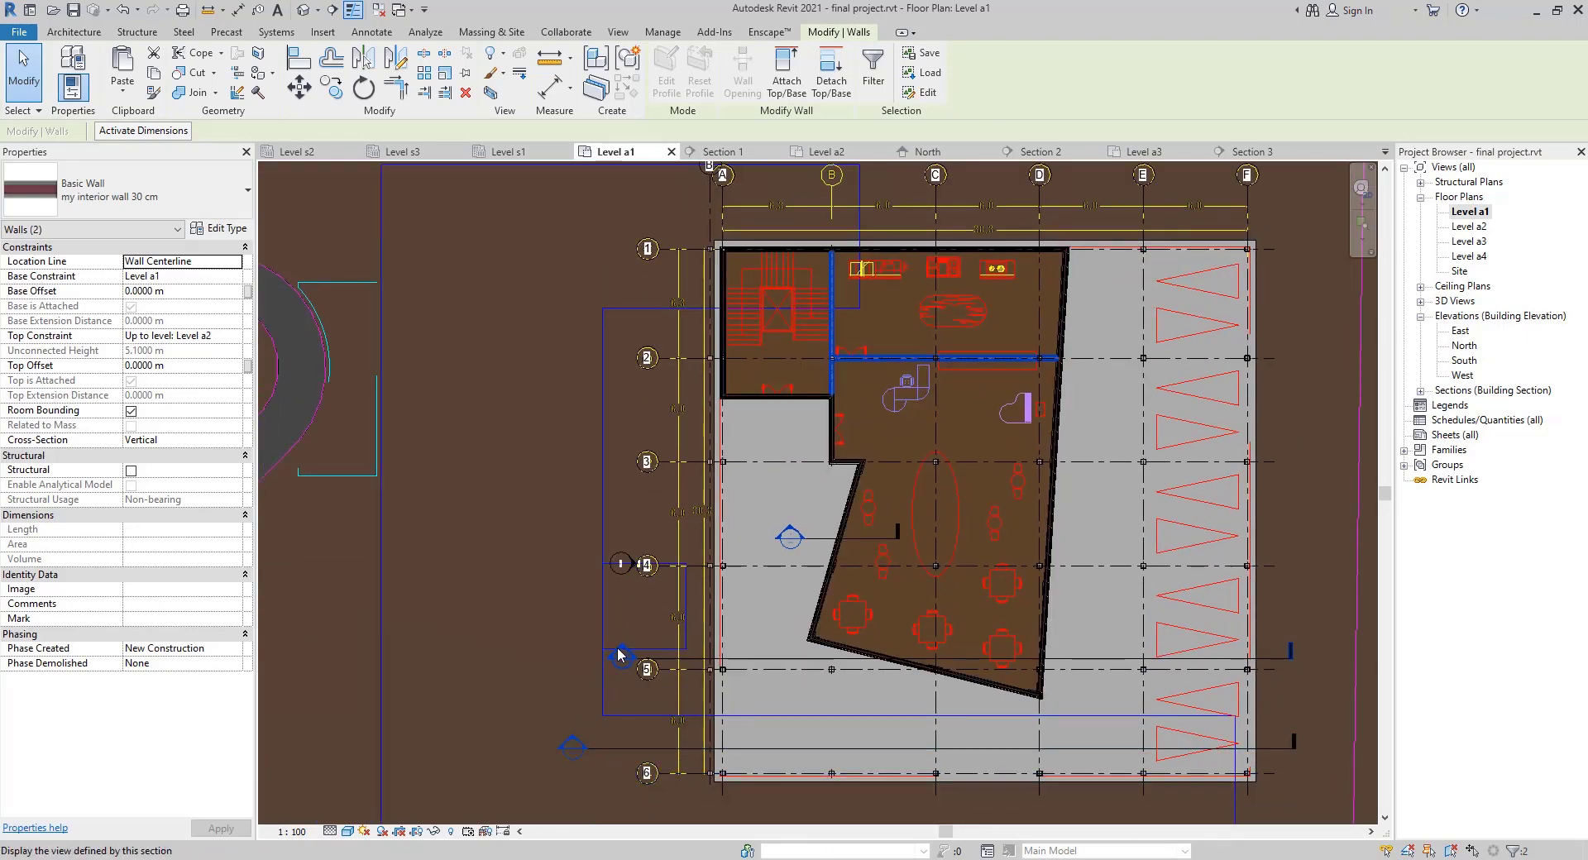
double_click(619, 656)
scroll(910, 609, "down", 3)
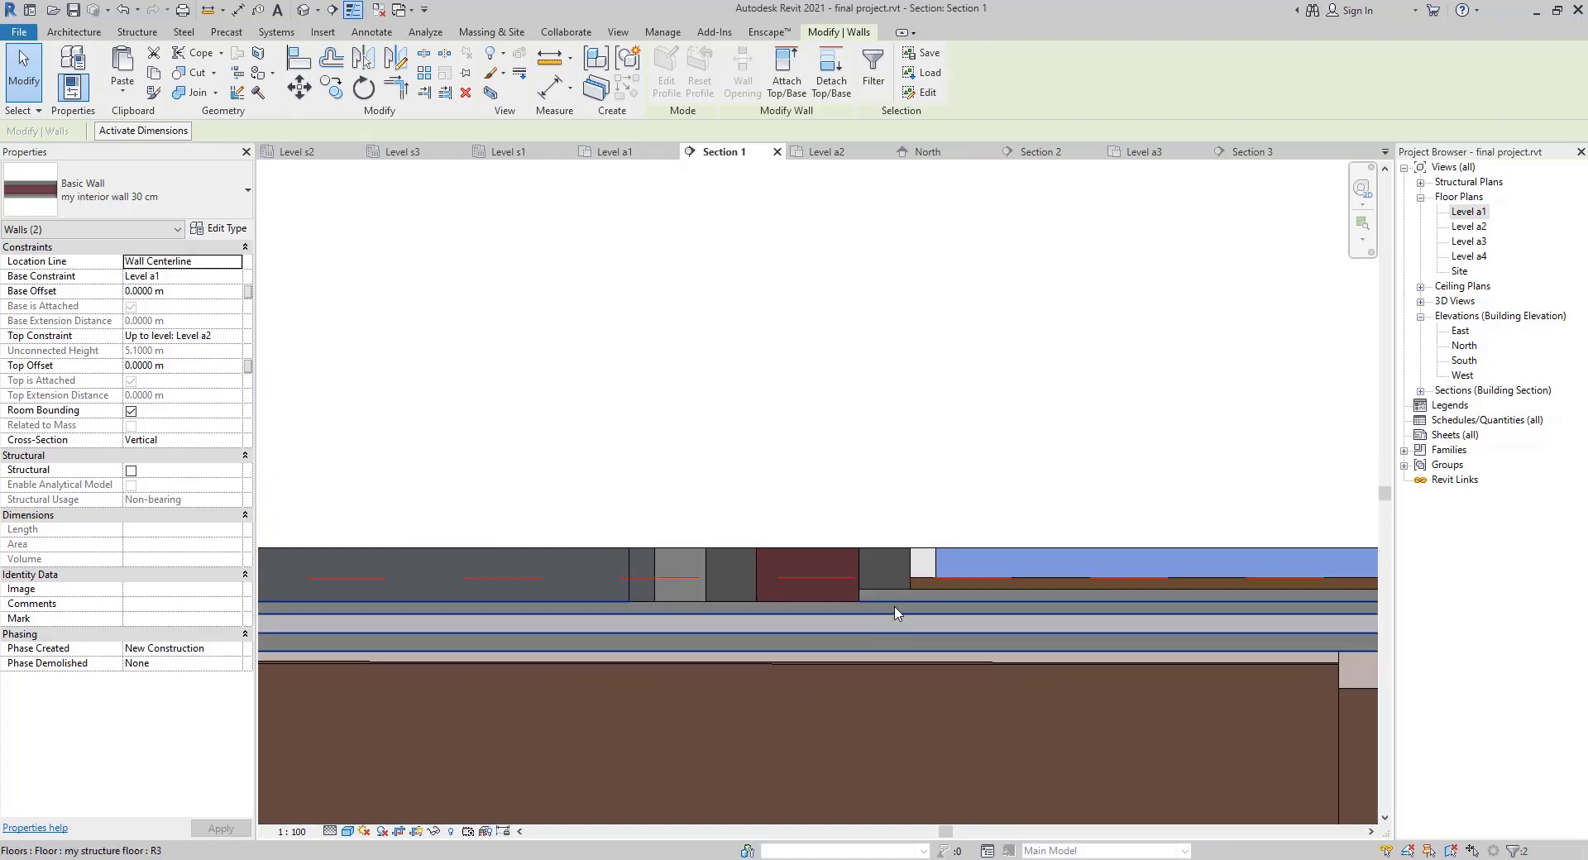
scroll(896, 612, "down", 5)
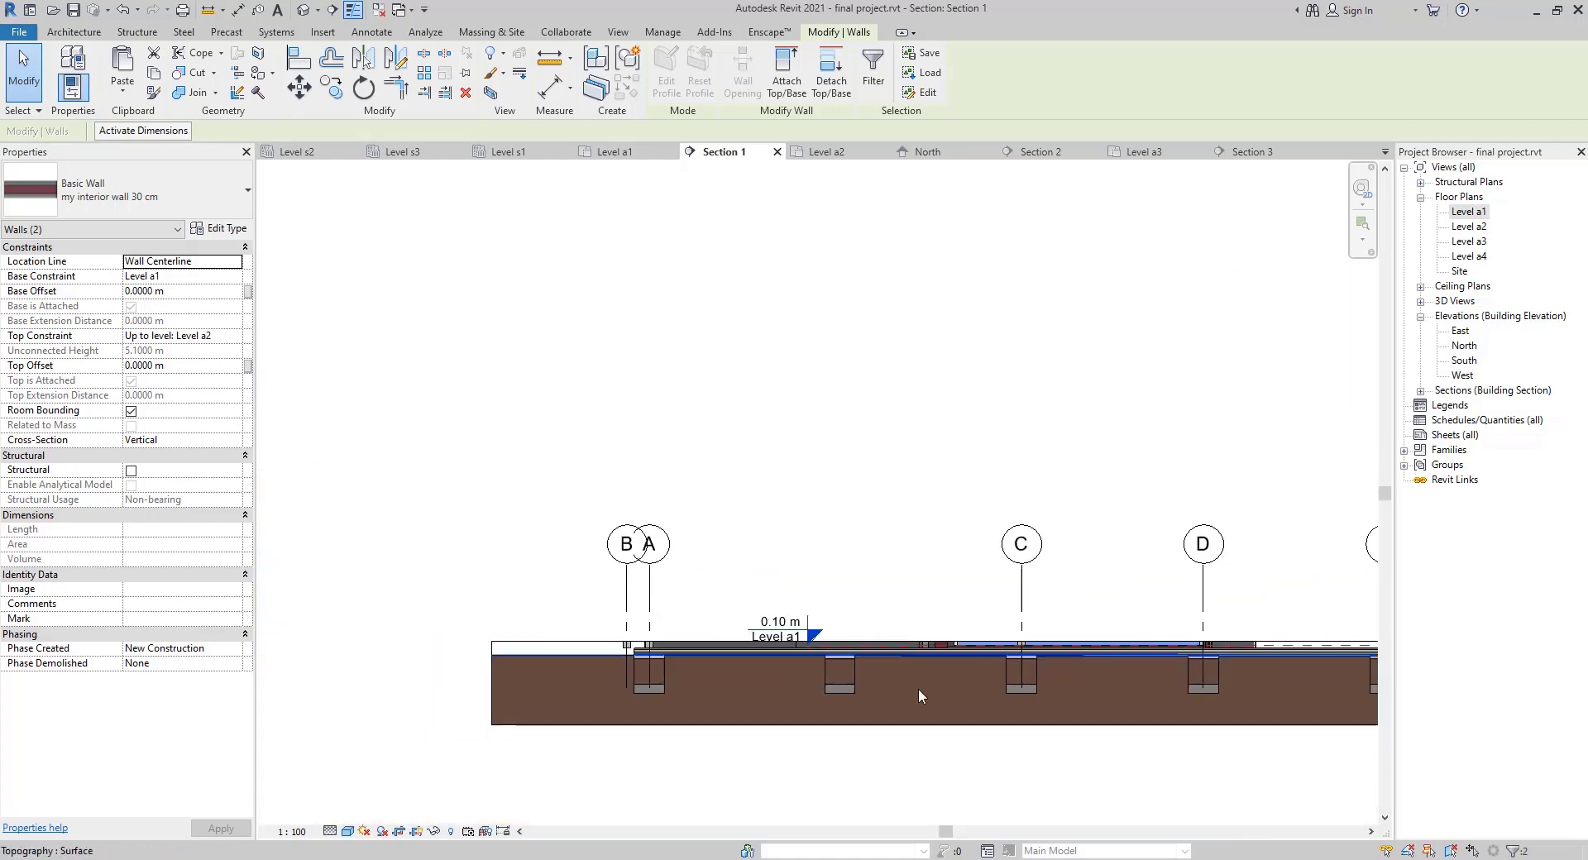
left_click(400, 832)
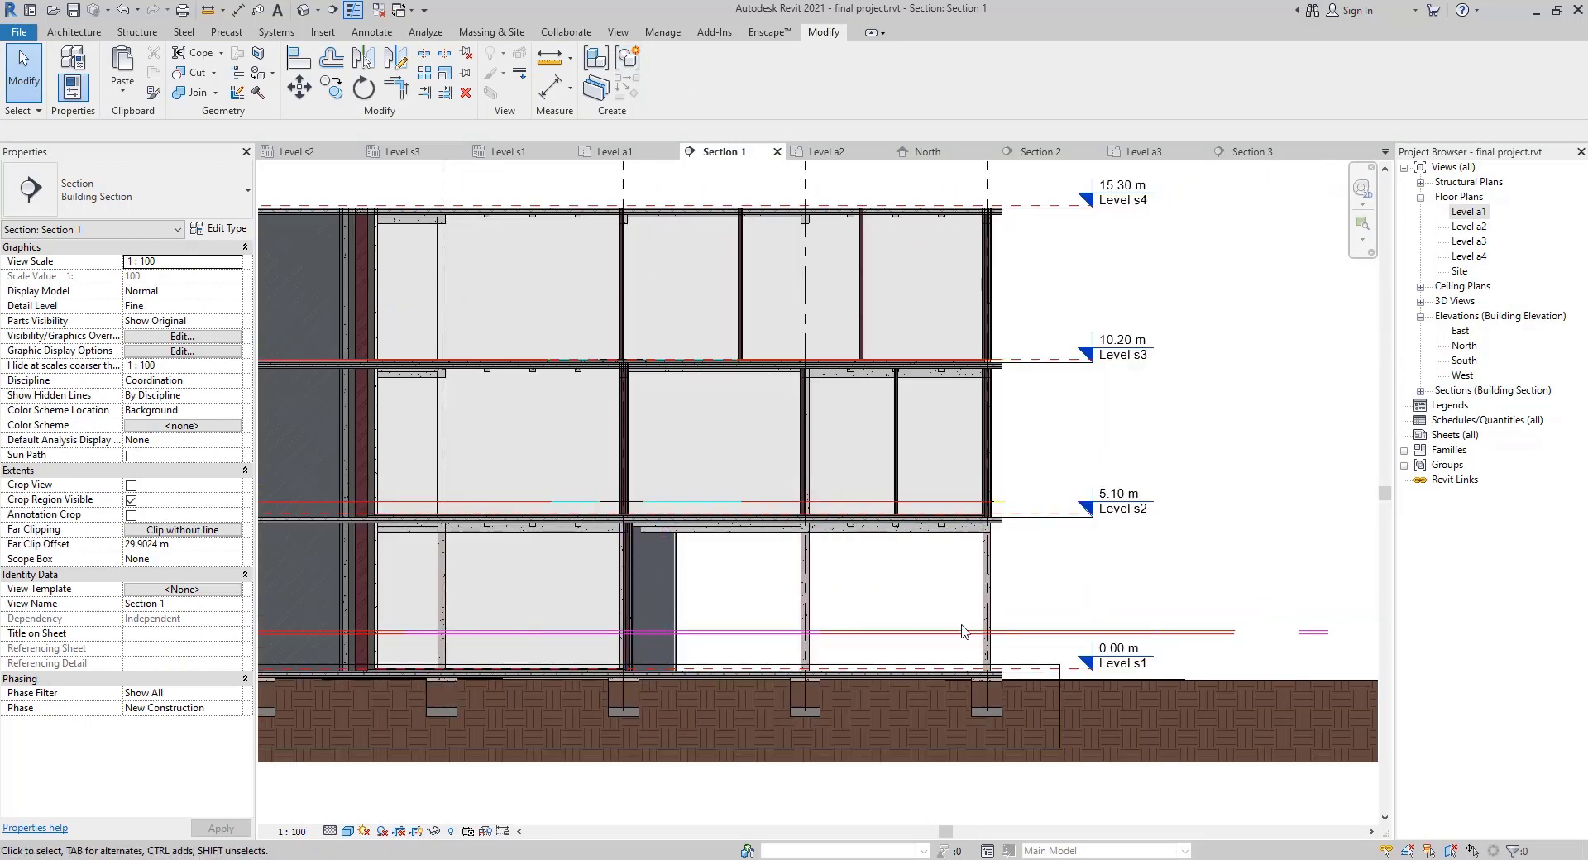
Try to select the ground-floor interior wall directly in the section and clear the selection
middle_click_drag(544, 589, 809, 571)
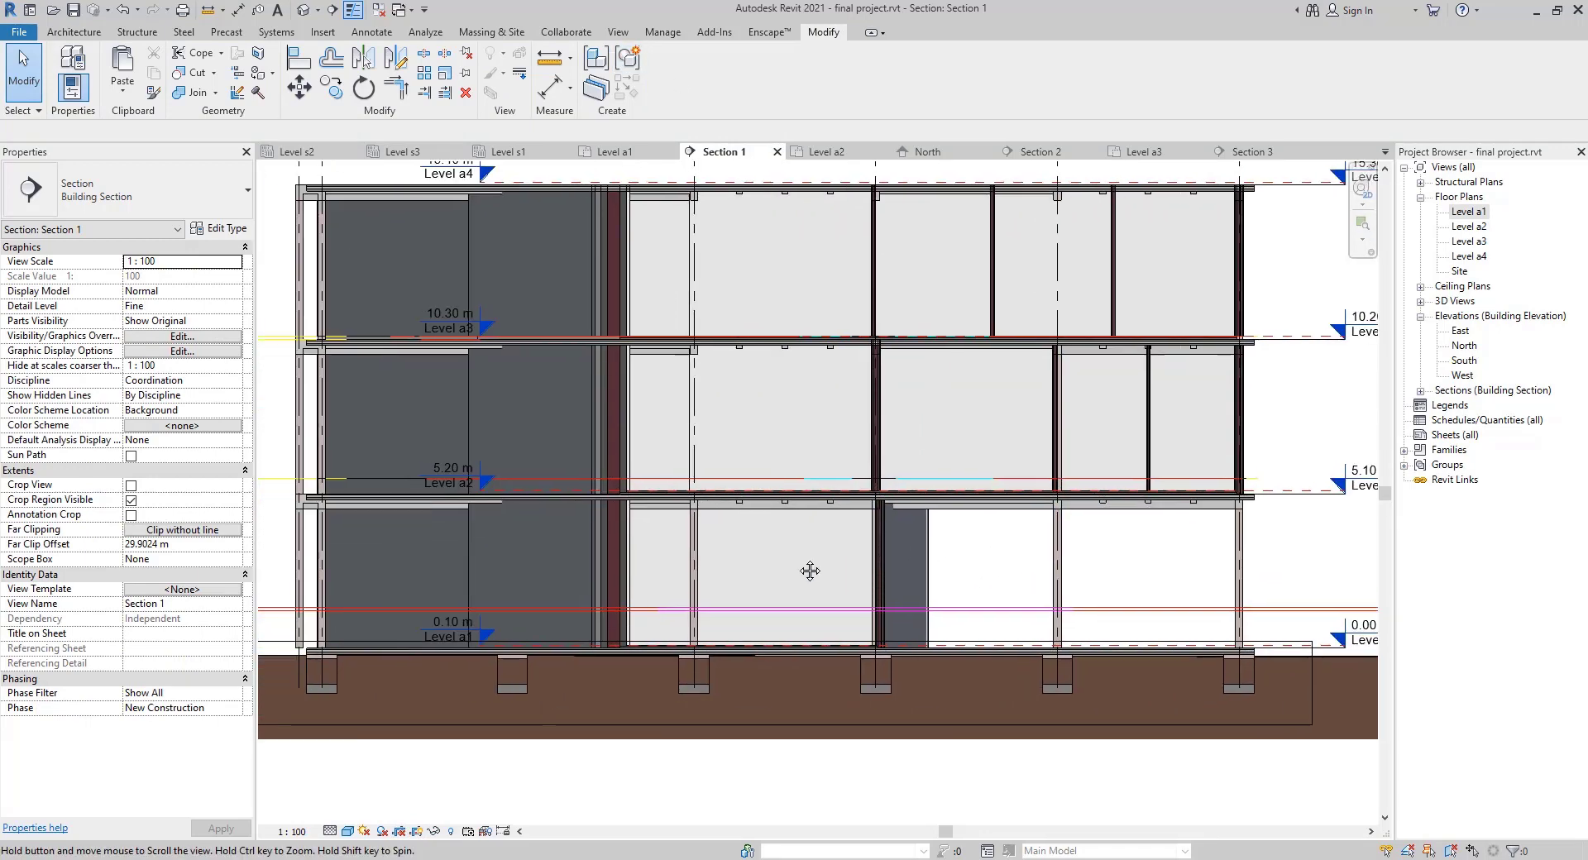
scroll(885, 544, "up", 2)
left_click(877, 560)
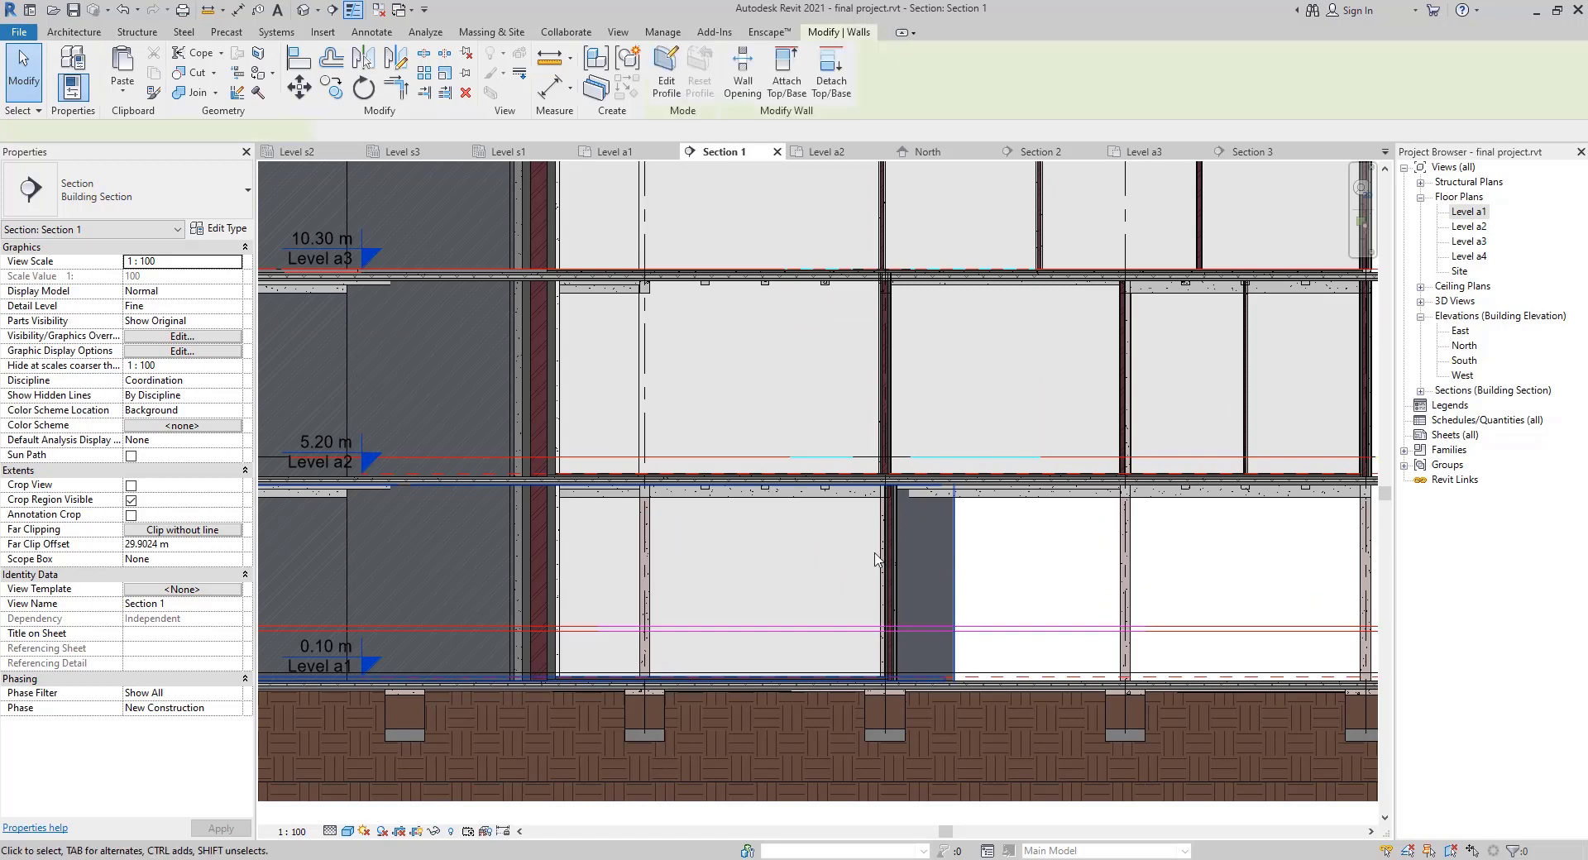
left_click(791, 551)
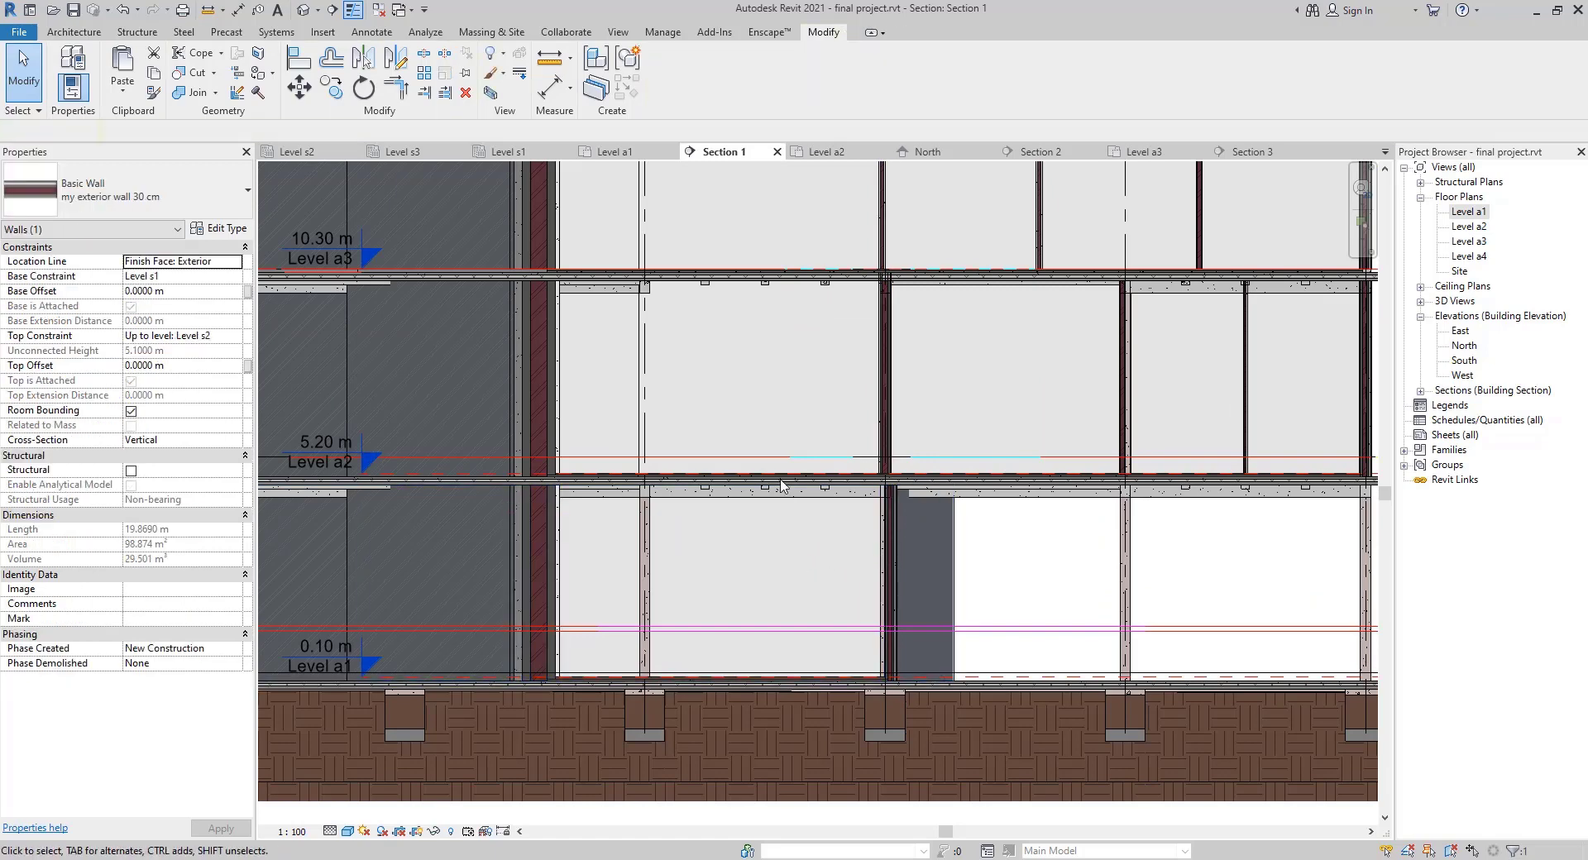
Select the interior walls along grids 2 and B in the Level a1 plan and return to Section 1
left_click(615, 151)
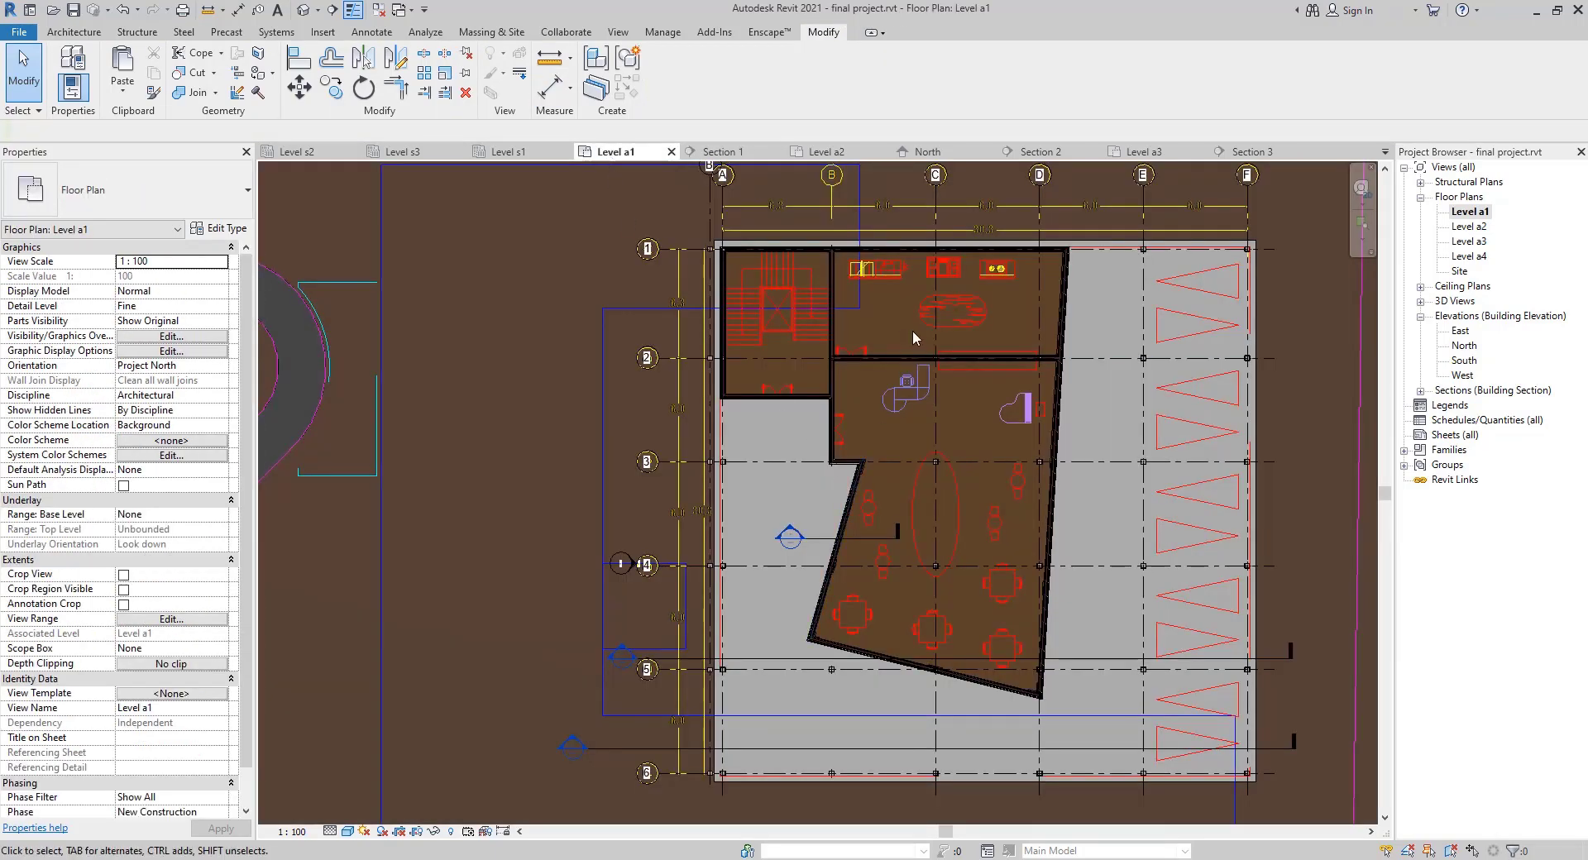
left_click(885, 358)
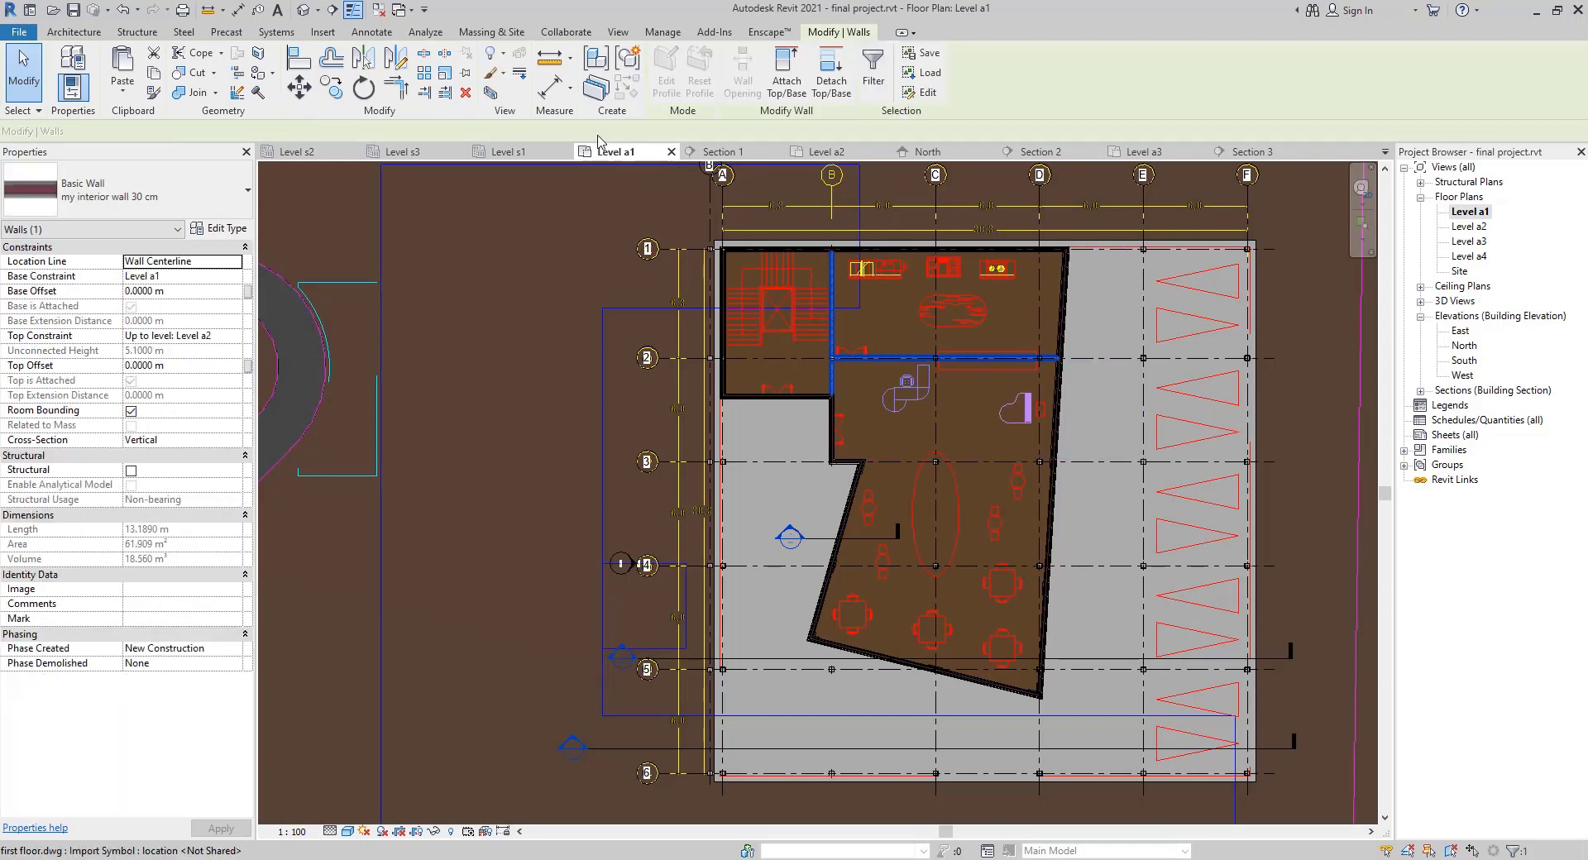
left_click(717, 153)
Attach the base of the two selected interior walls to the ground-floor slab and check their lower edge
left_click(787, 70)
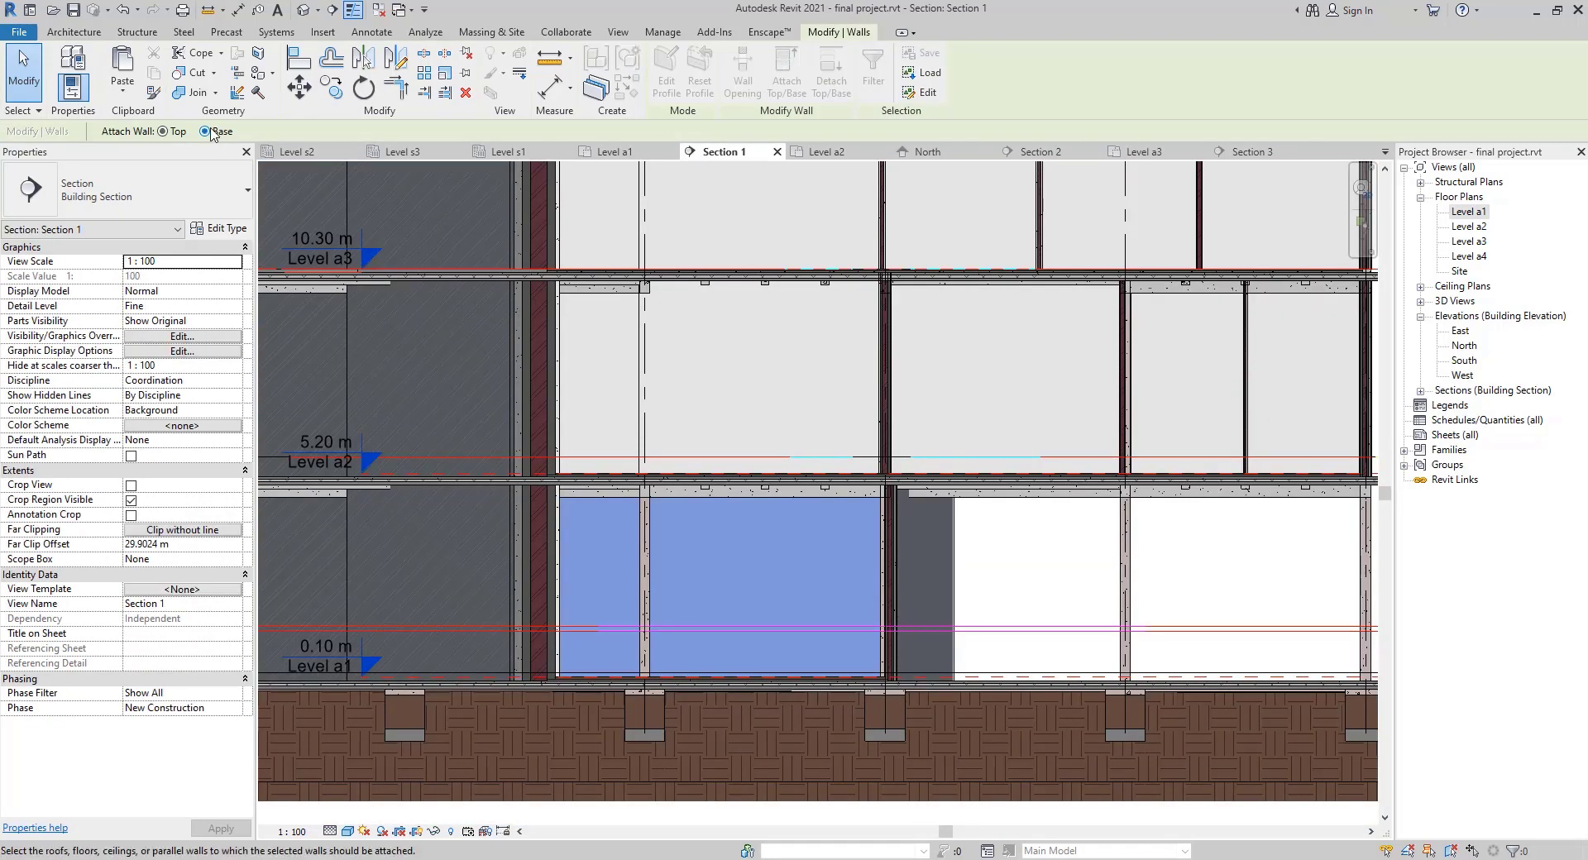
left_click(766, 684)
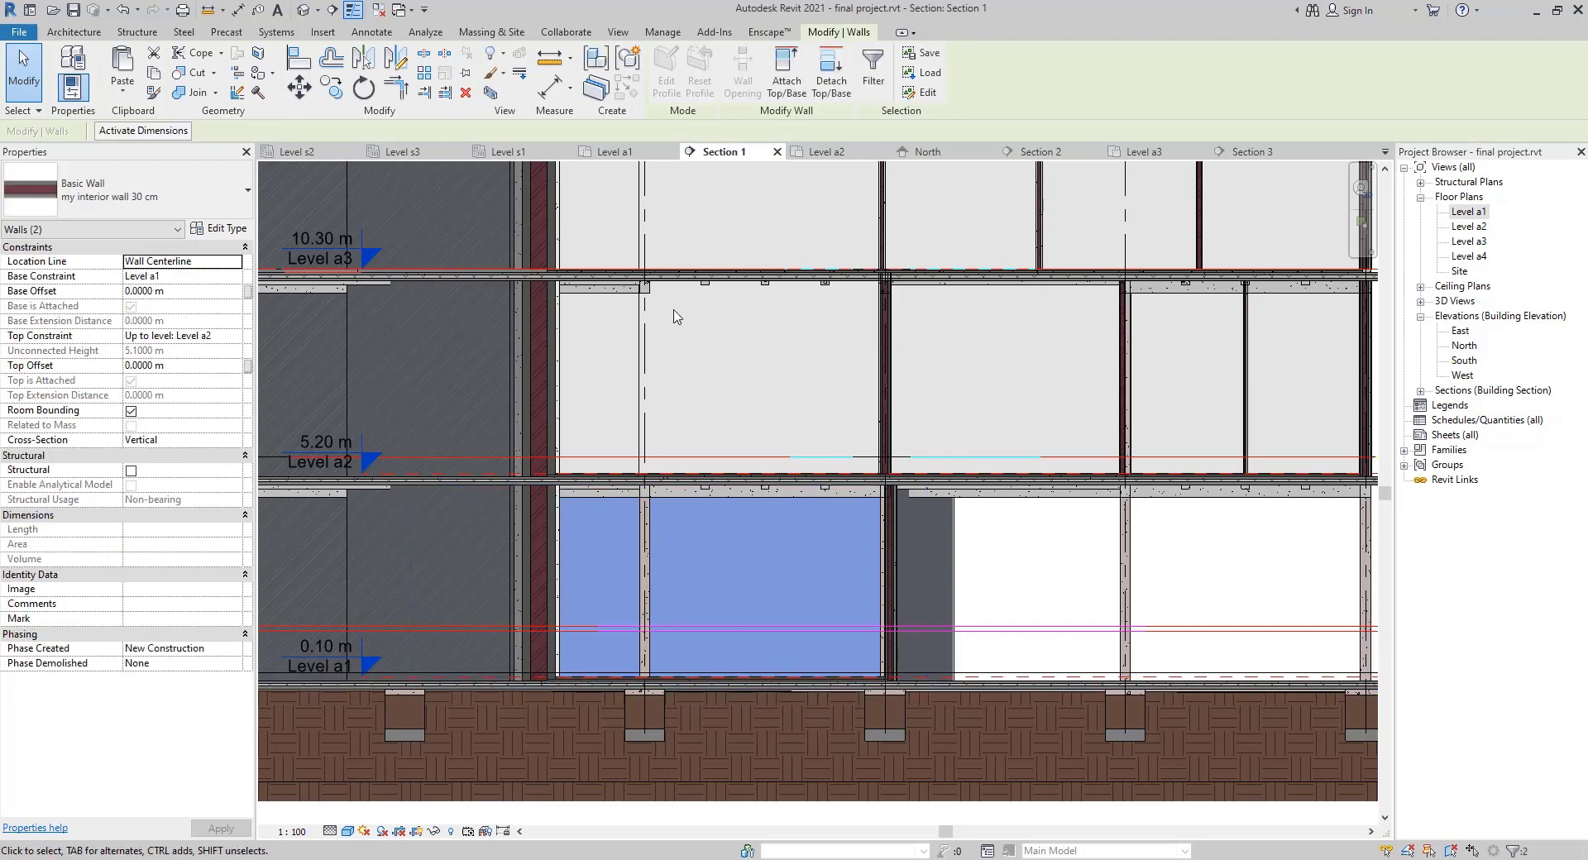
scroll(884, 687, "up", 5)
scroll(861, 662, "down", 2)
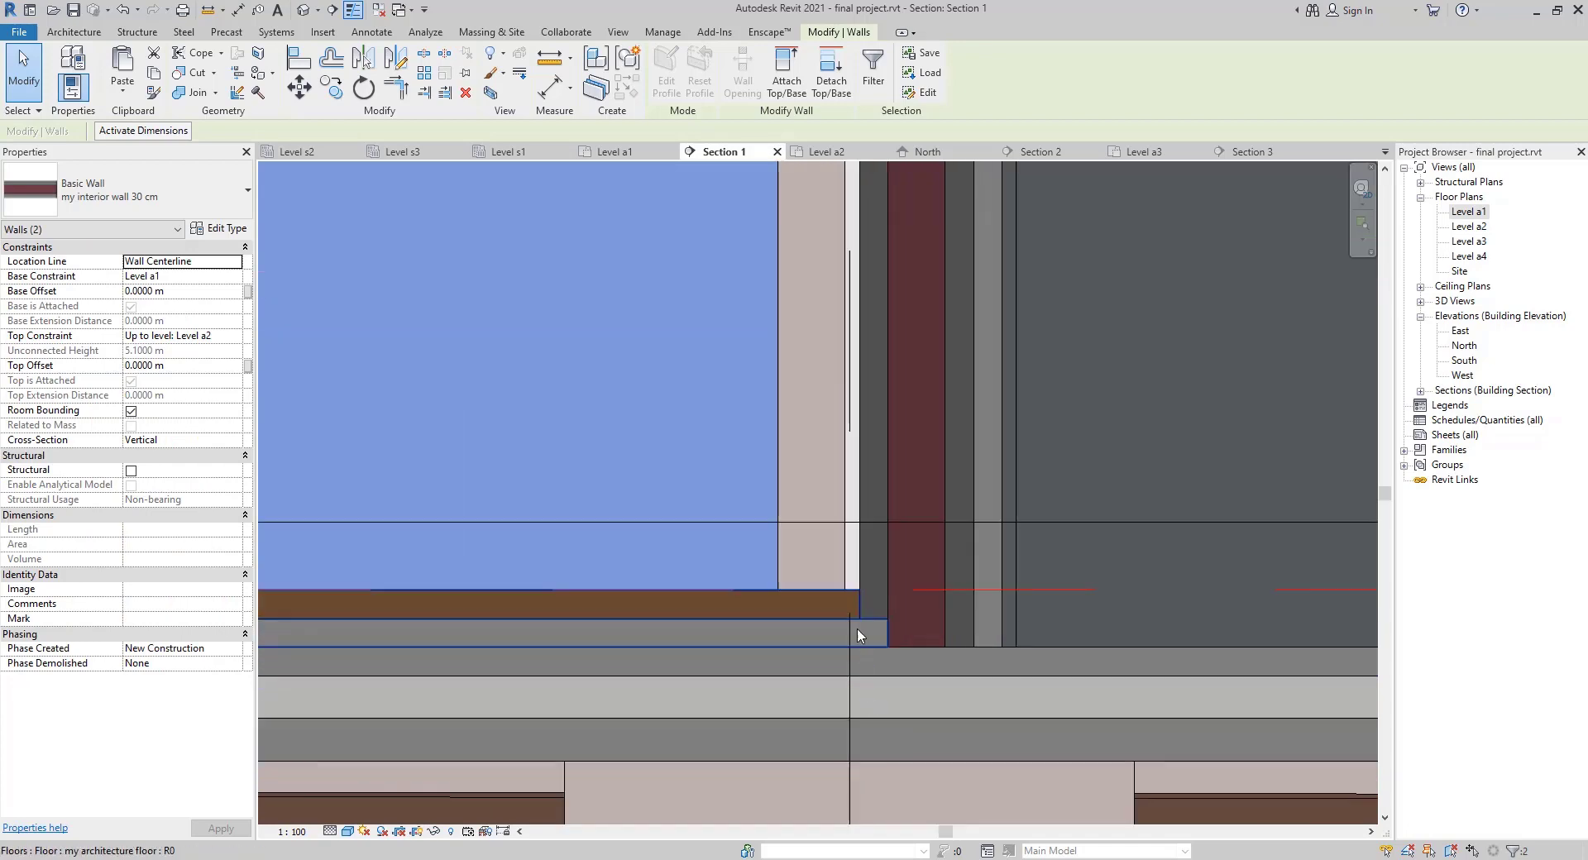
scroll(786, 595, "down", 3)
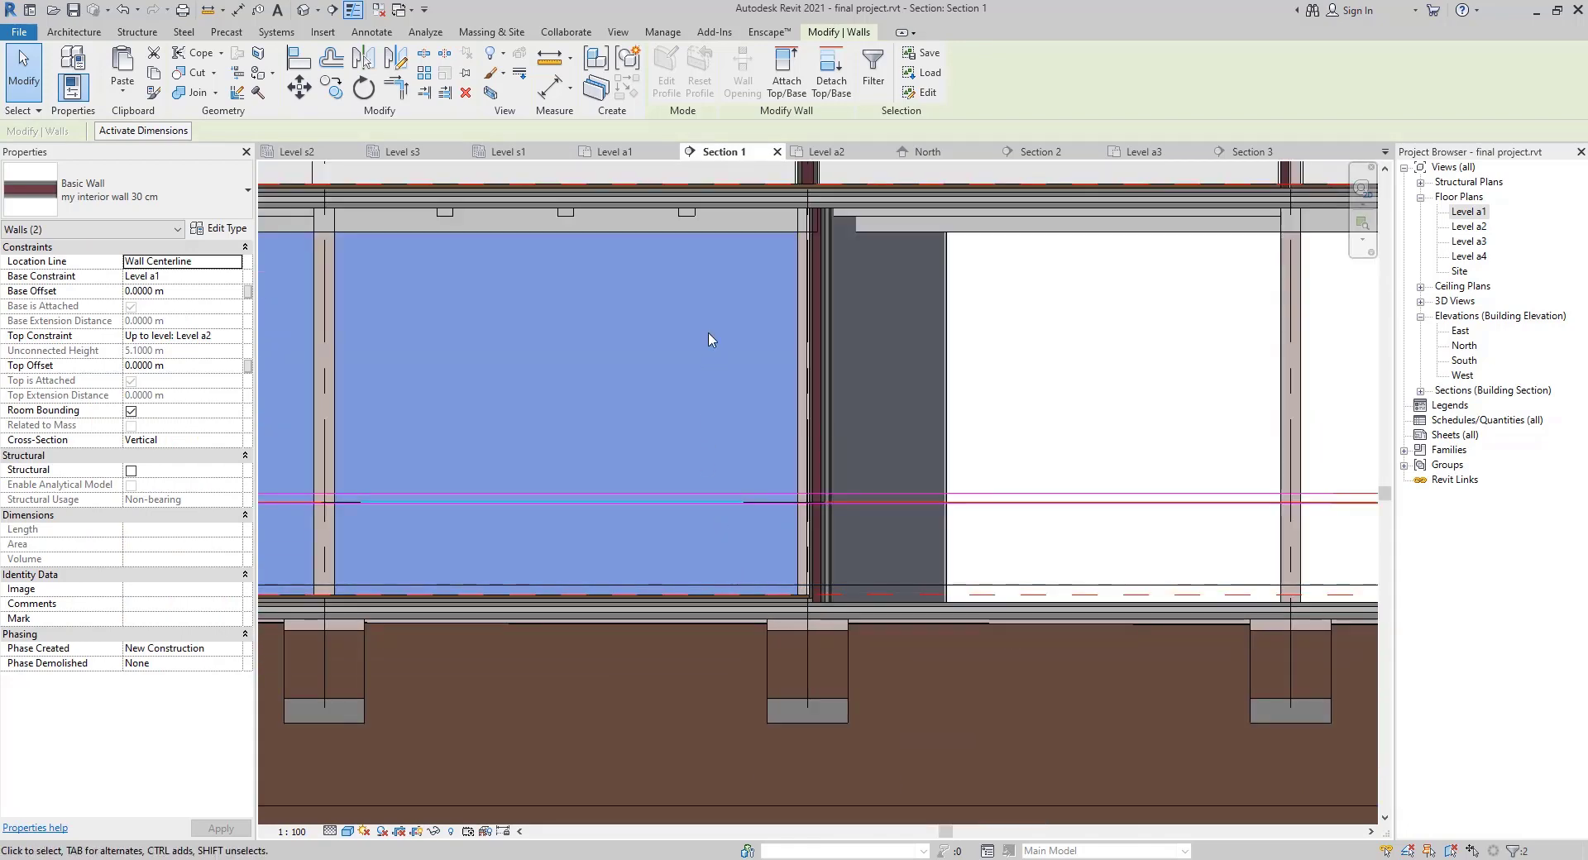
Attach the tops of the two selected ground-floor interior walls to the Level s2 structural slab above them
scroll(709, 341, "down", 3)
scroll(749, 294, "up", 4)
scroll(790, 352, "up", 4)
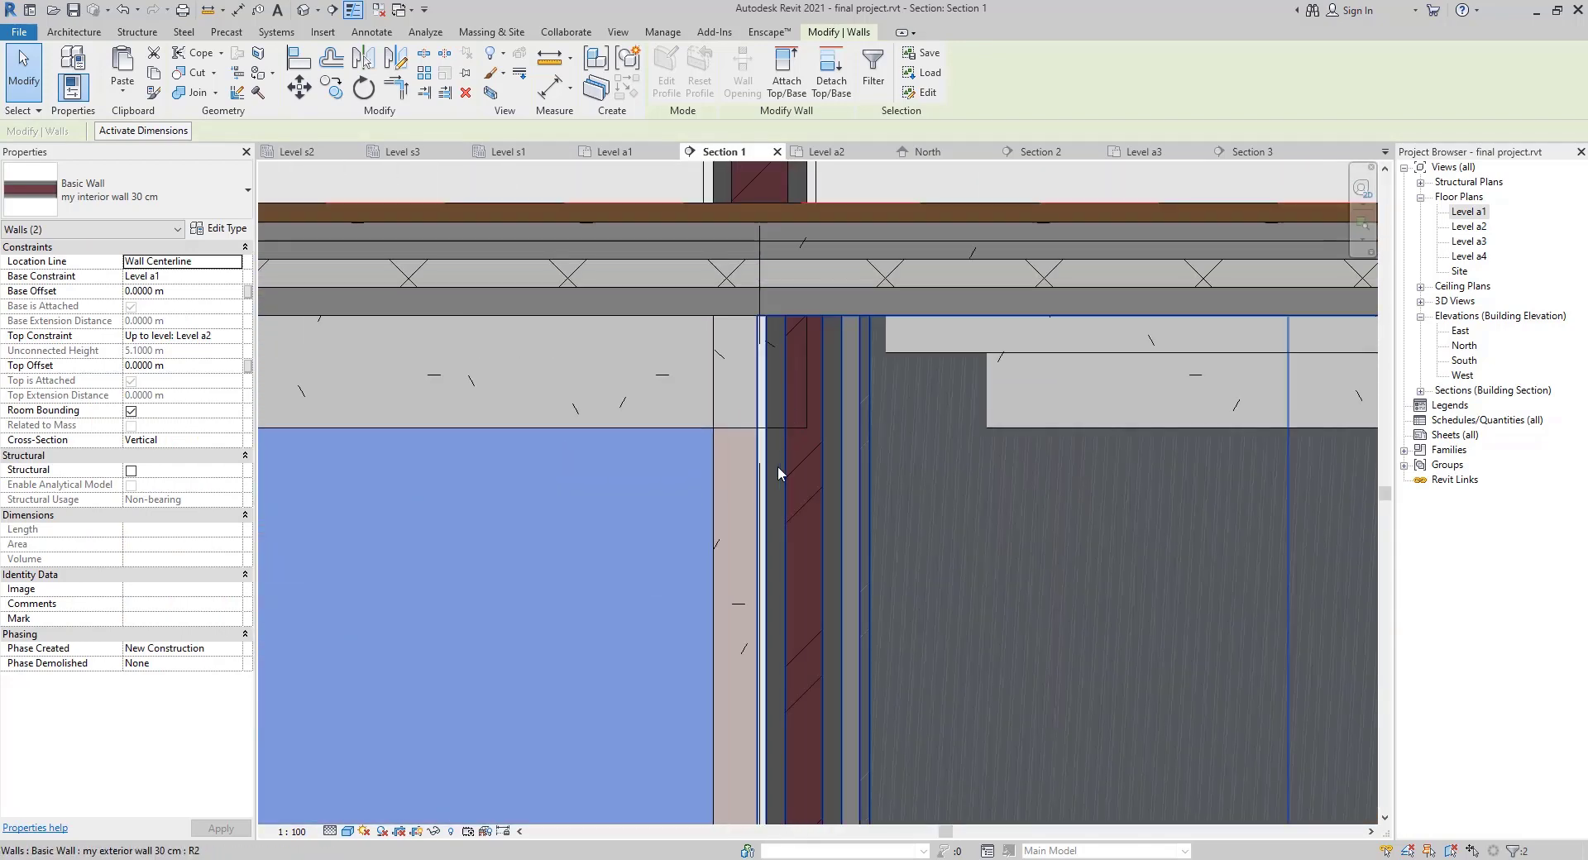
left_click(787, 73)
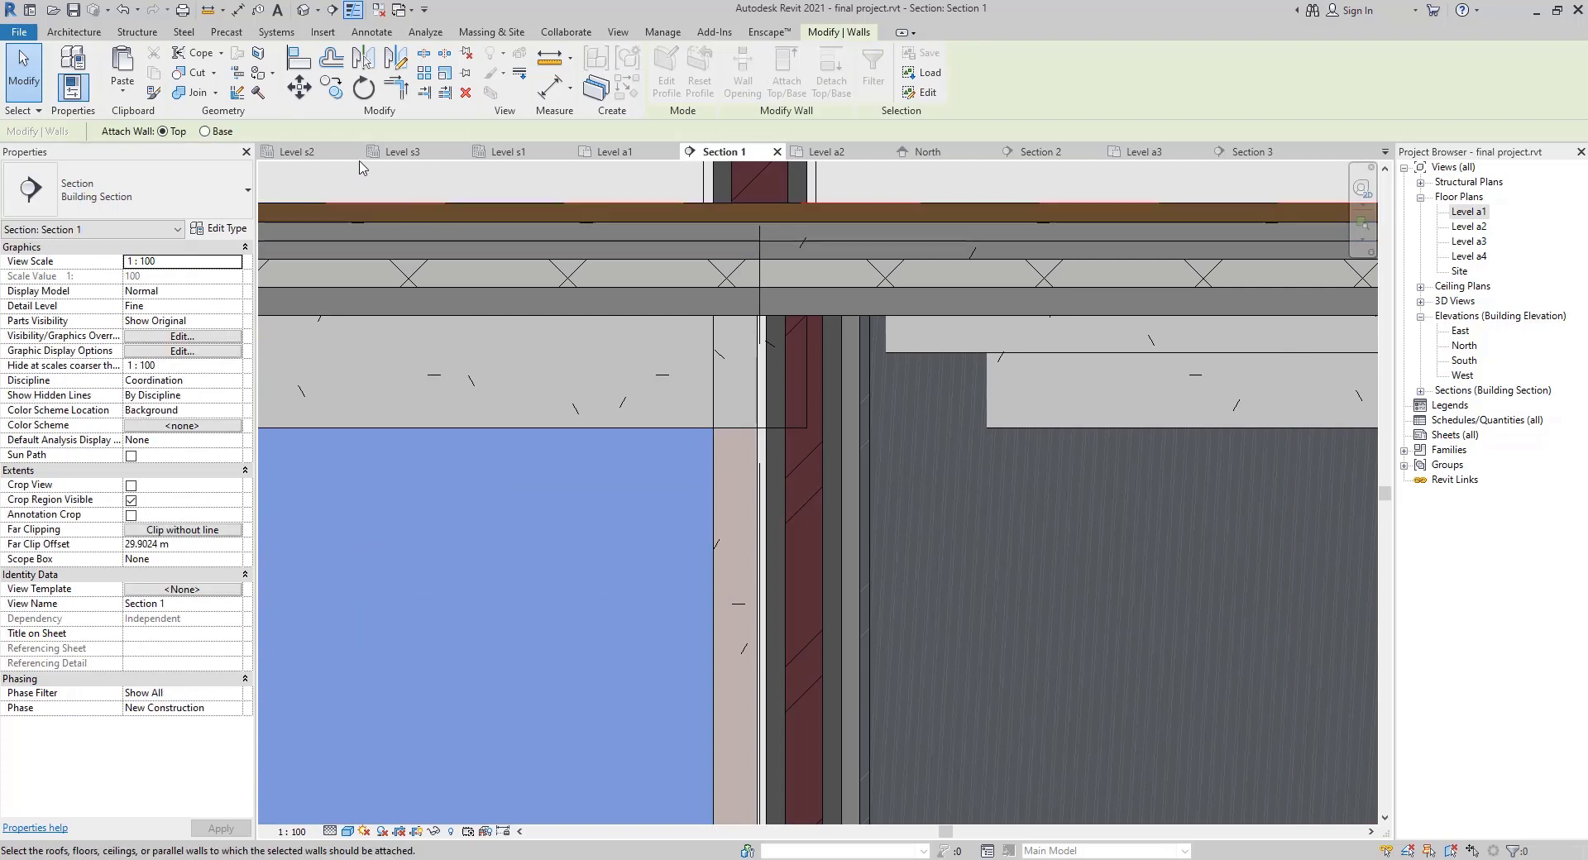
left_click(460, 290)
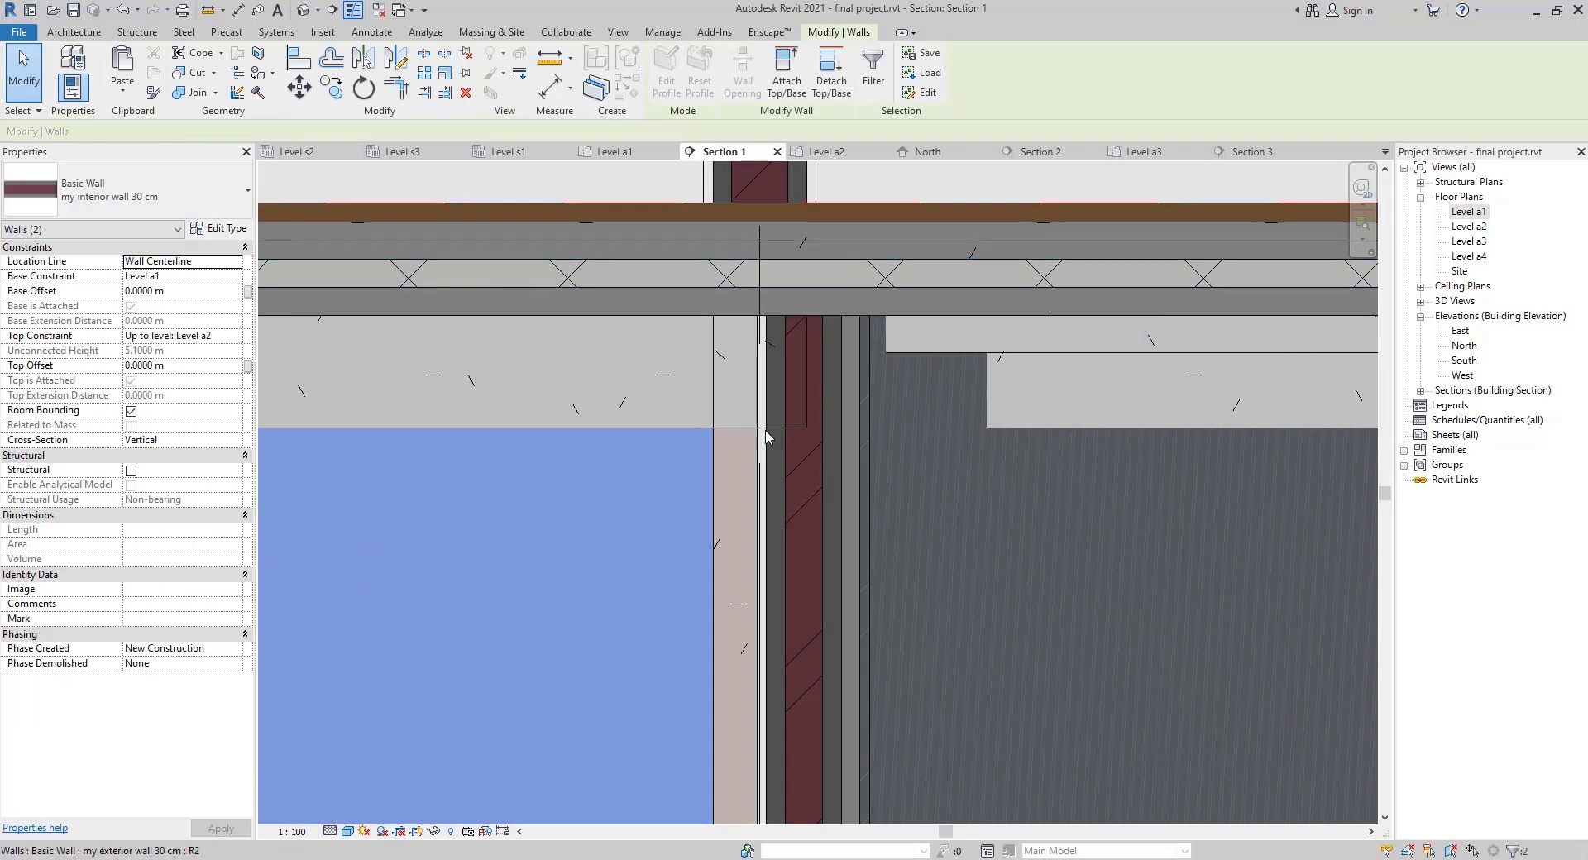
Join the ground-floor exterior wall beside grid D with the Level s2 structural slab above it
left_click(197, 93)
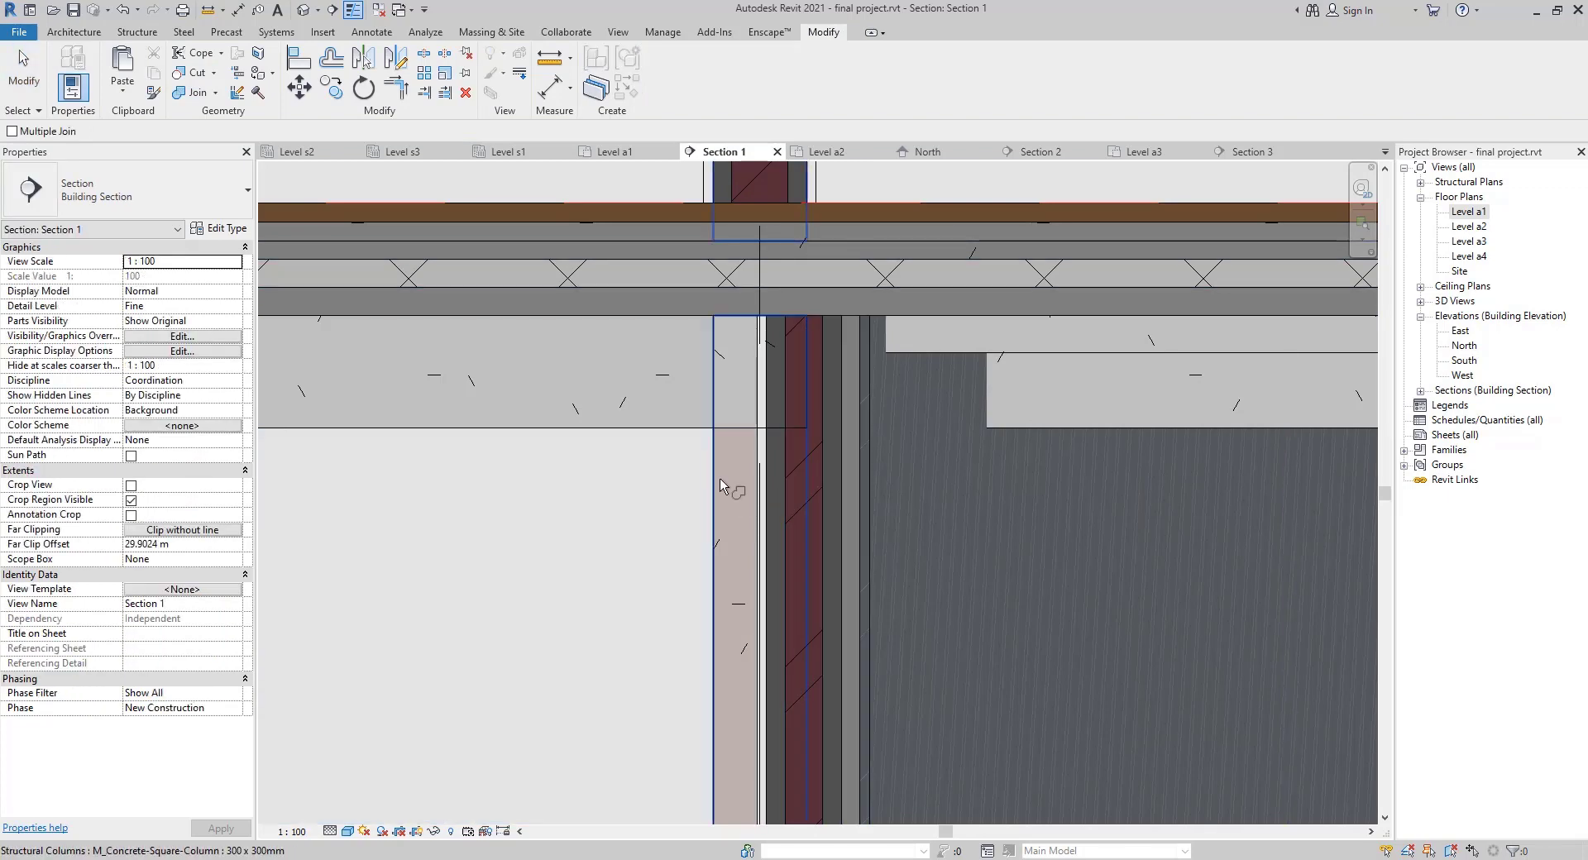
left_click(785, 455)
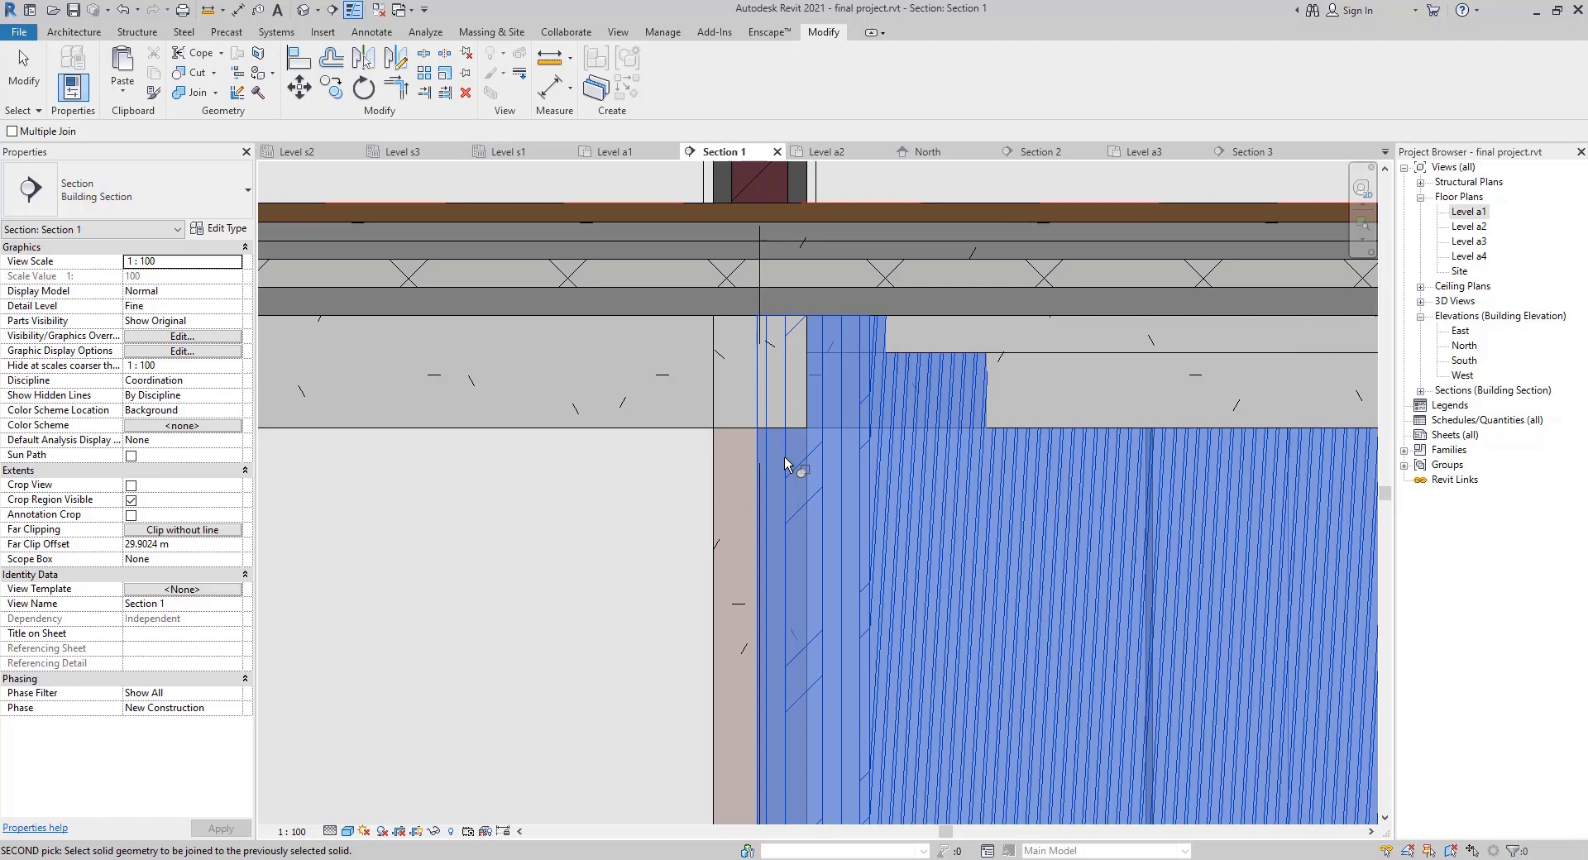
left_click(781, 291)
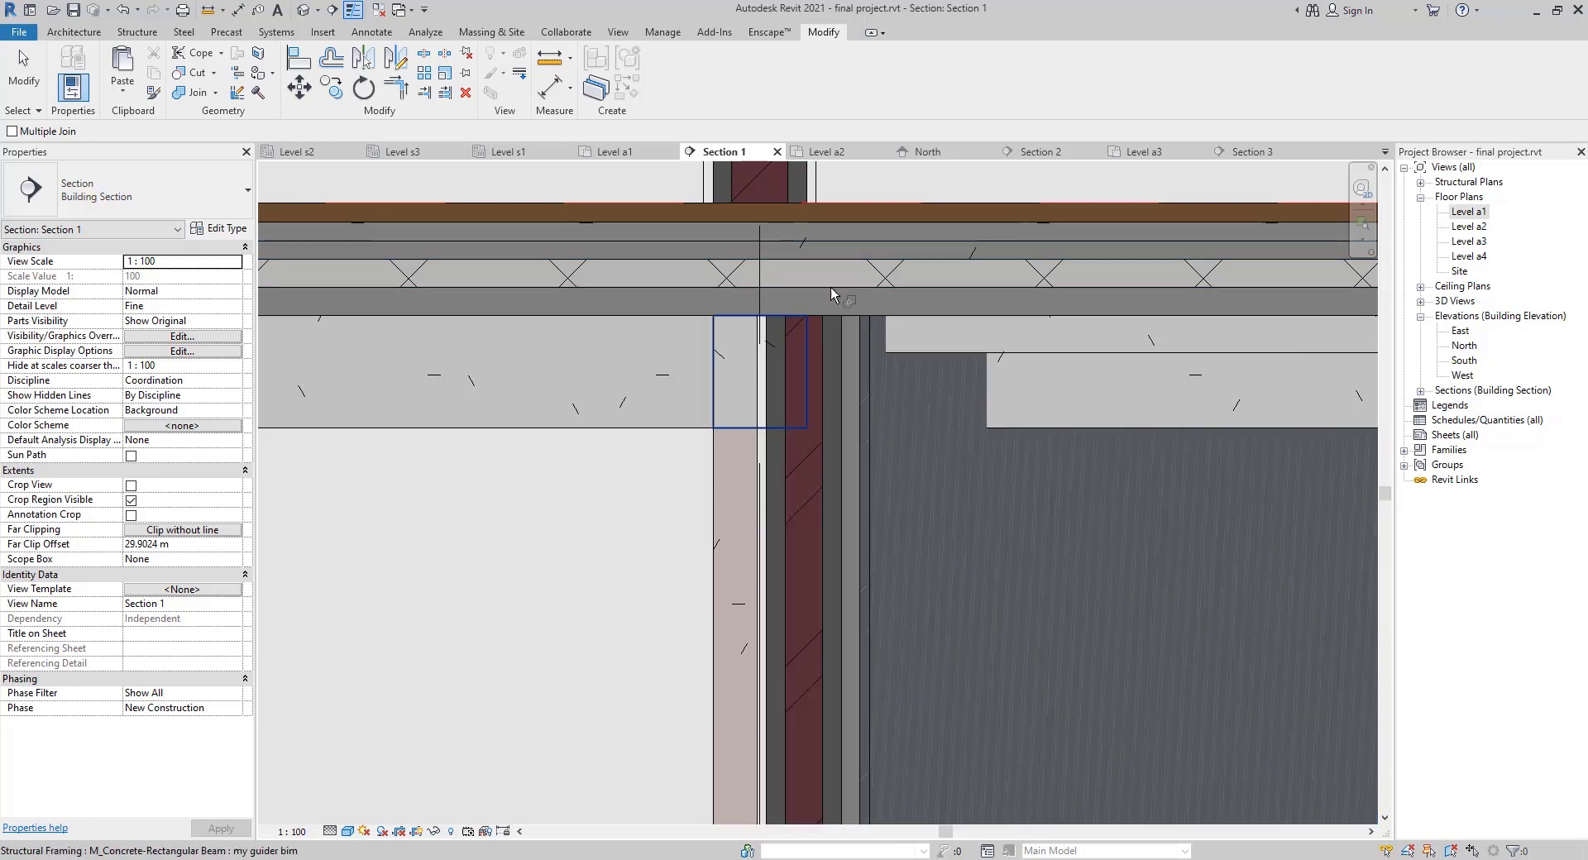
scroll(796, 440, "down", 6)
key("Escape")
key("Escape")
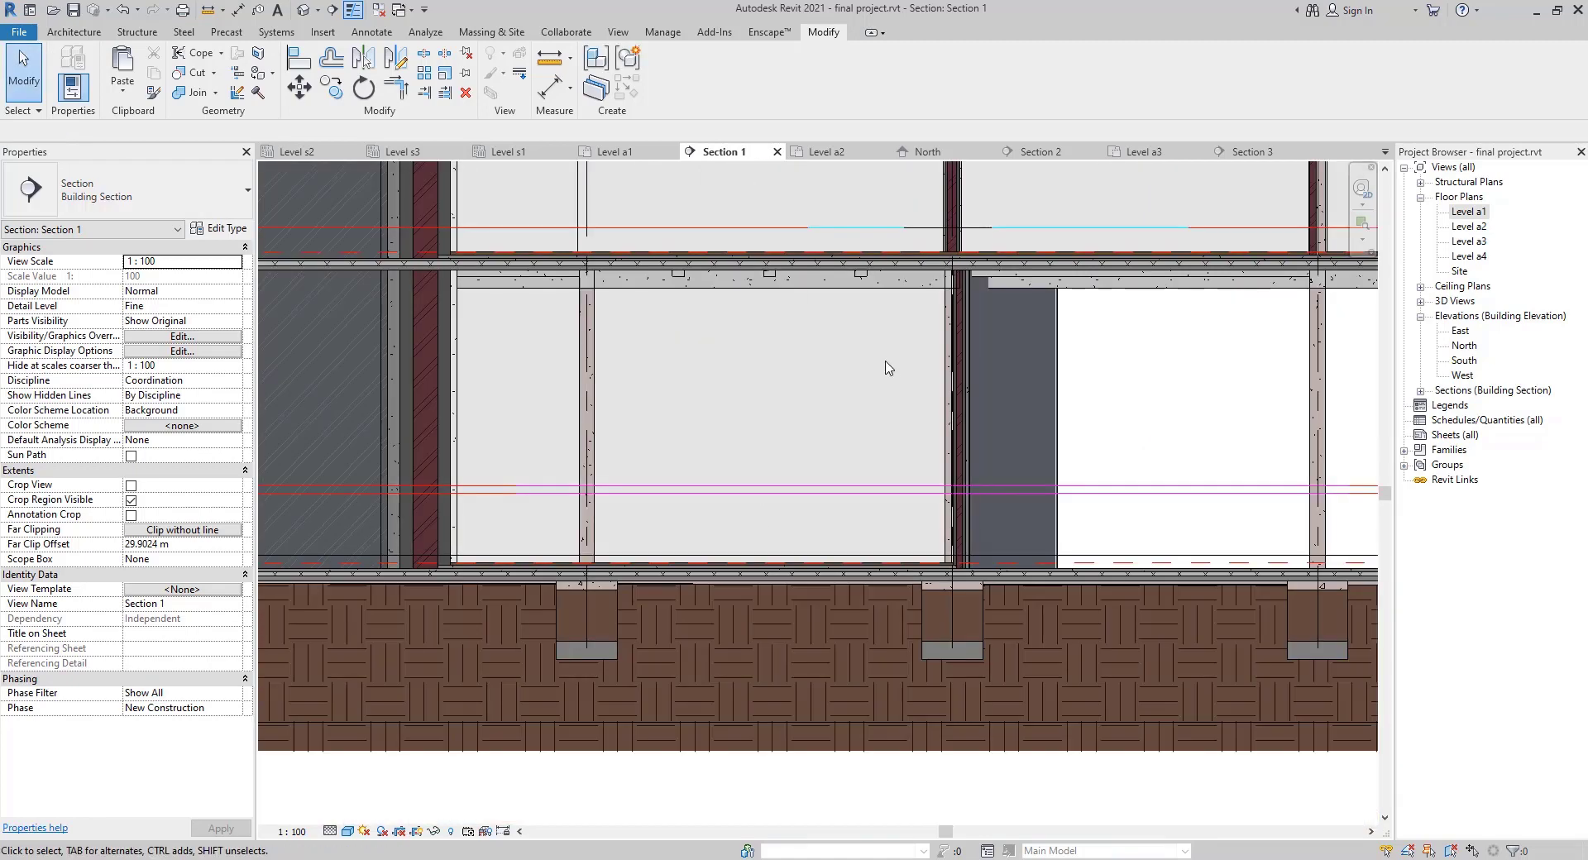
Select the interior walls along grids 2 and B in the Level a1 plan and return to Section 1
left_click(615, 154)
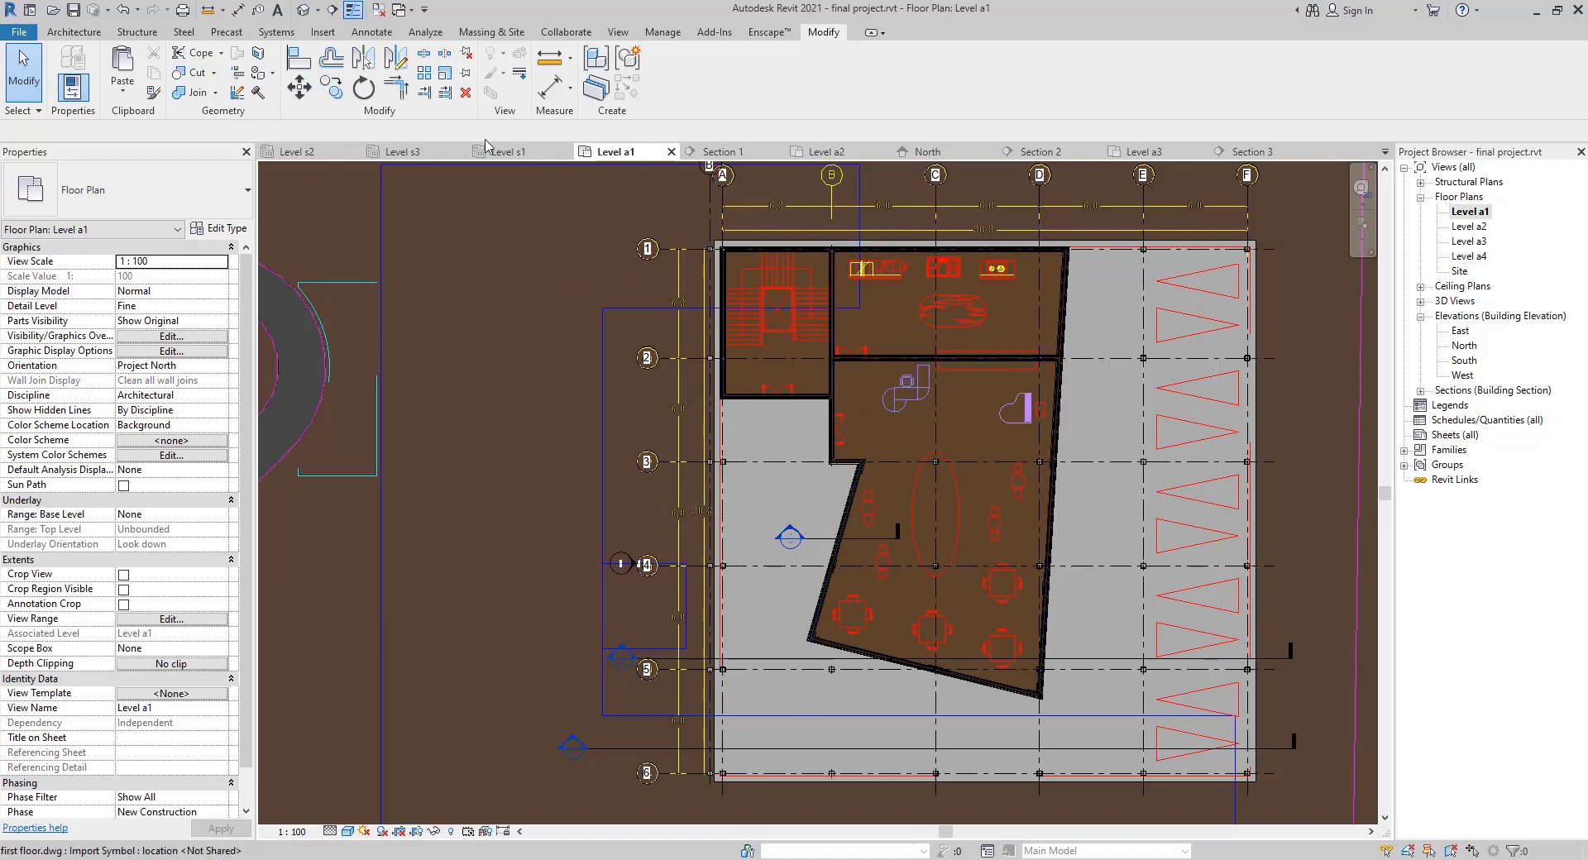
left_click(873, 358)
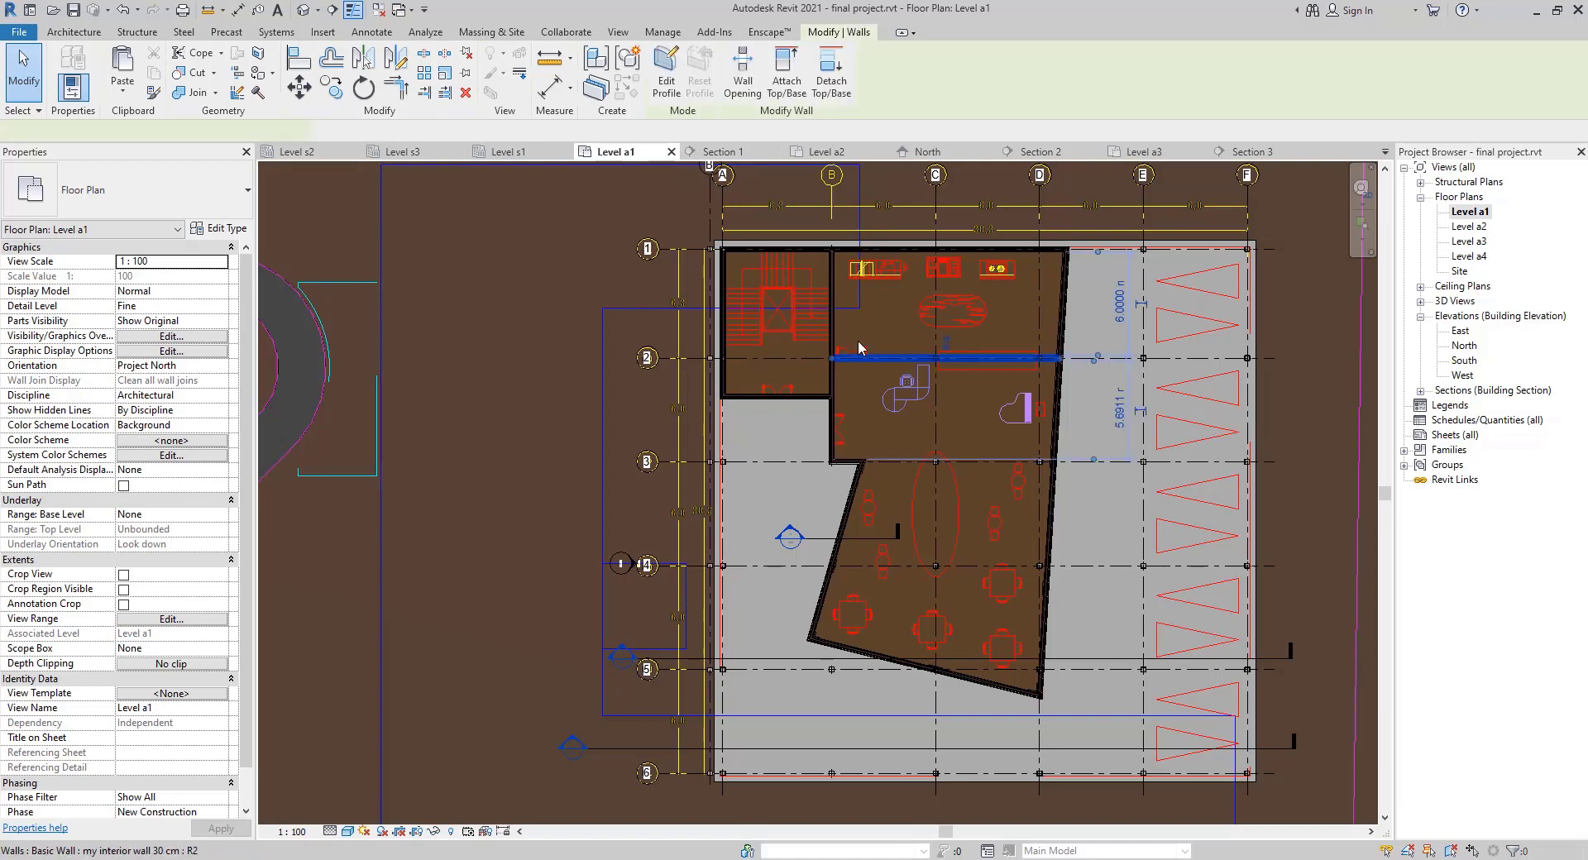
left_click(830, 316, "ctrl")
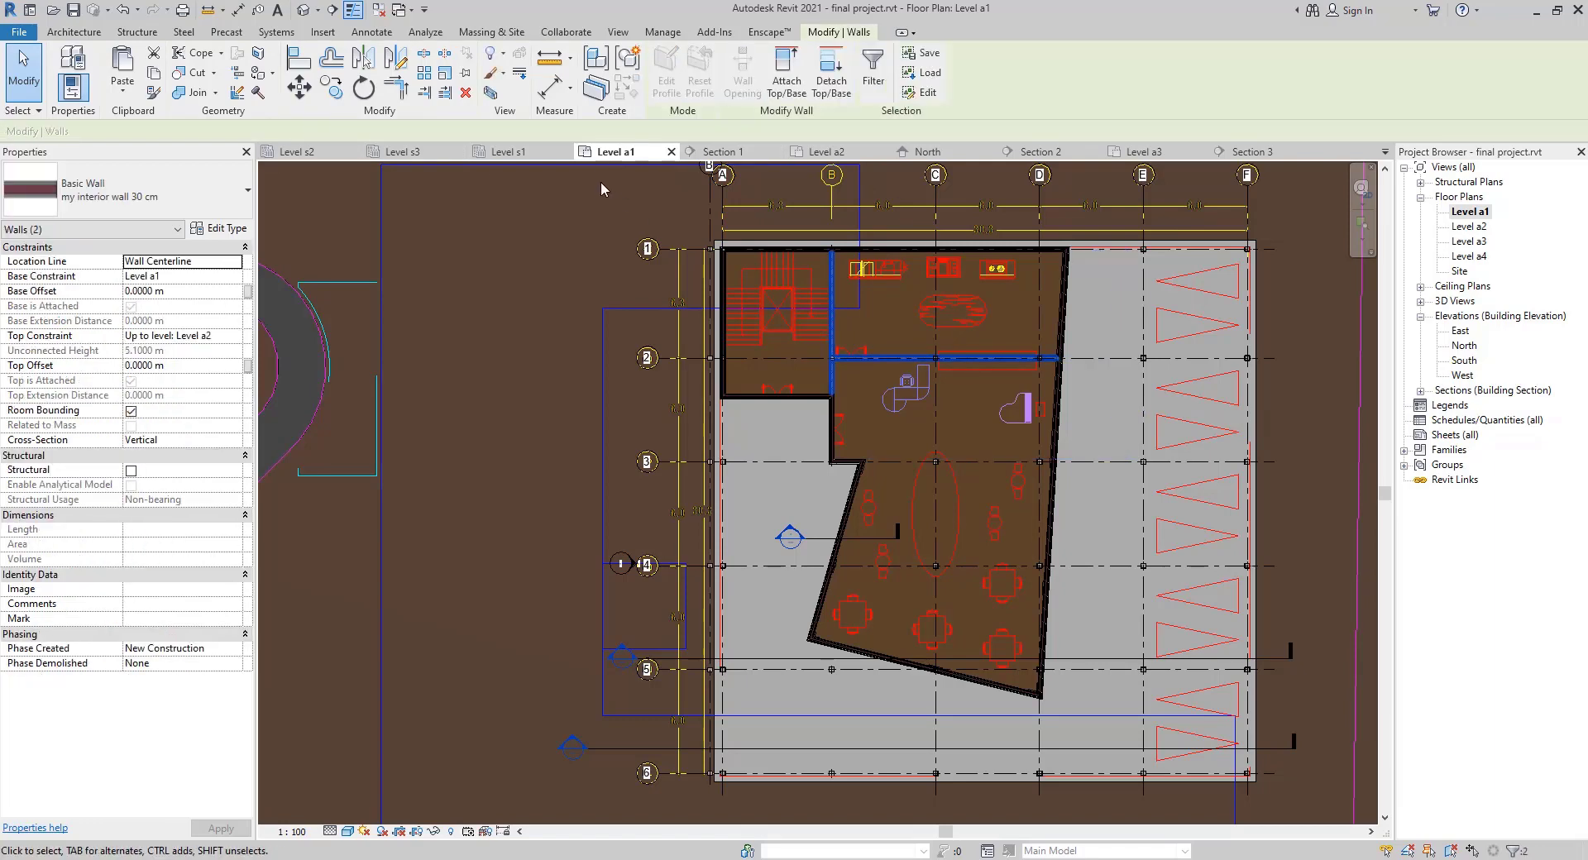
left_click(723, 151)
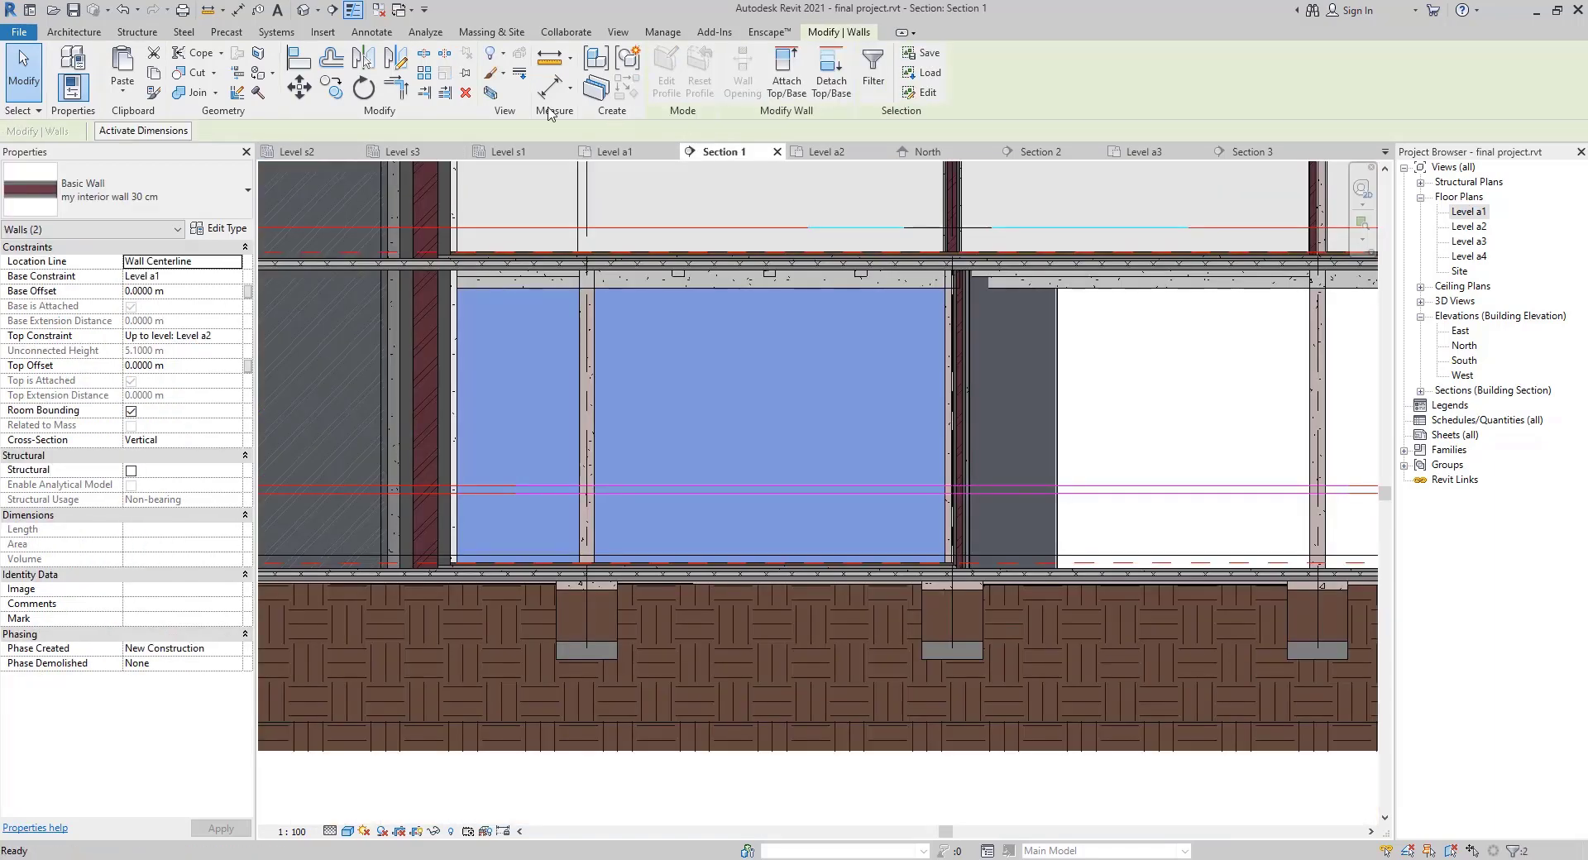
left_click(185, 93)
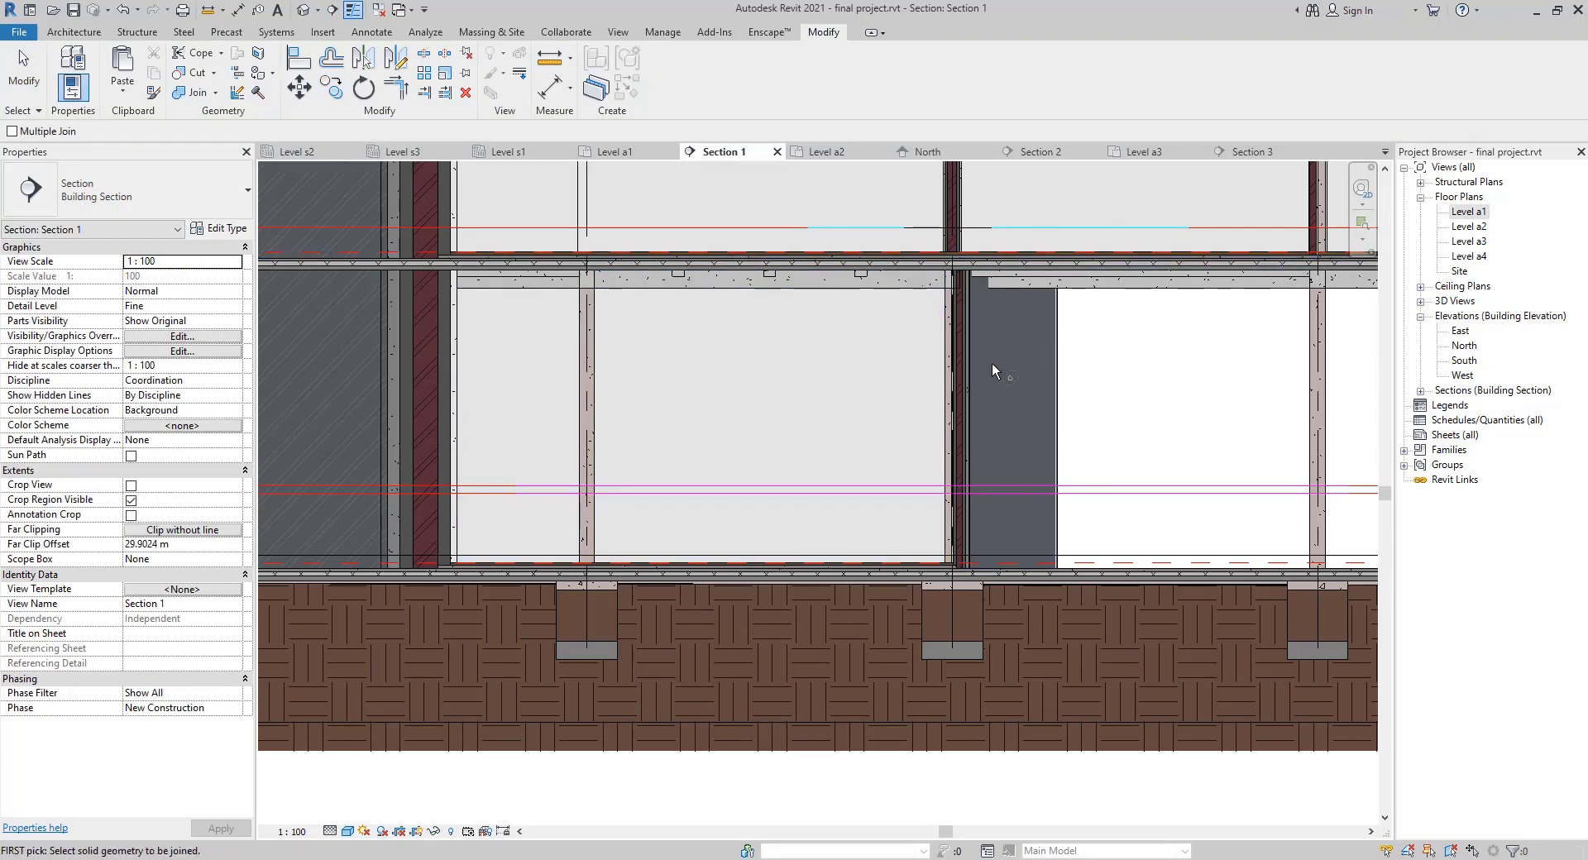
middle_click_drag(477, 422, 510, 609)
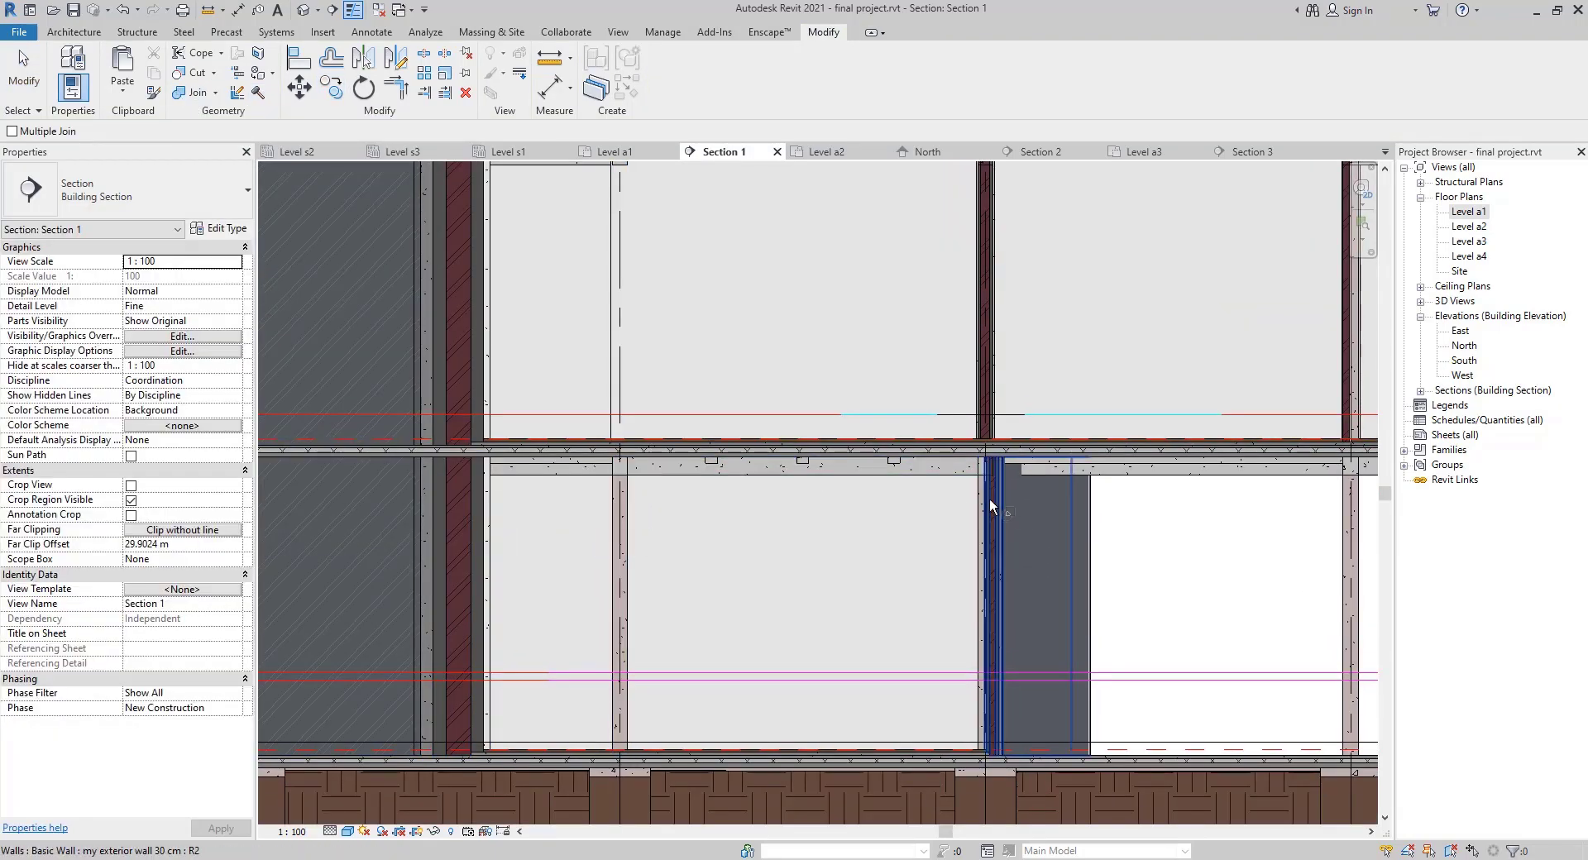
scroll(990, 498, "down", 5)
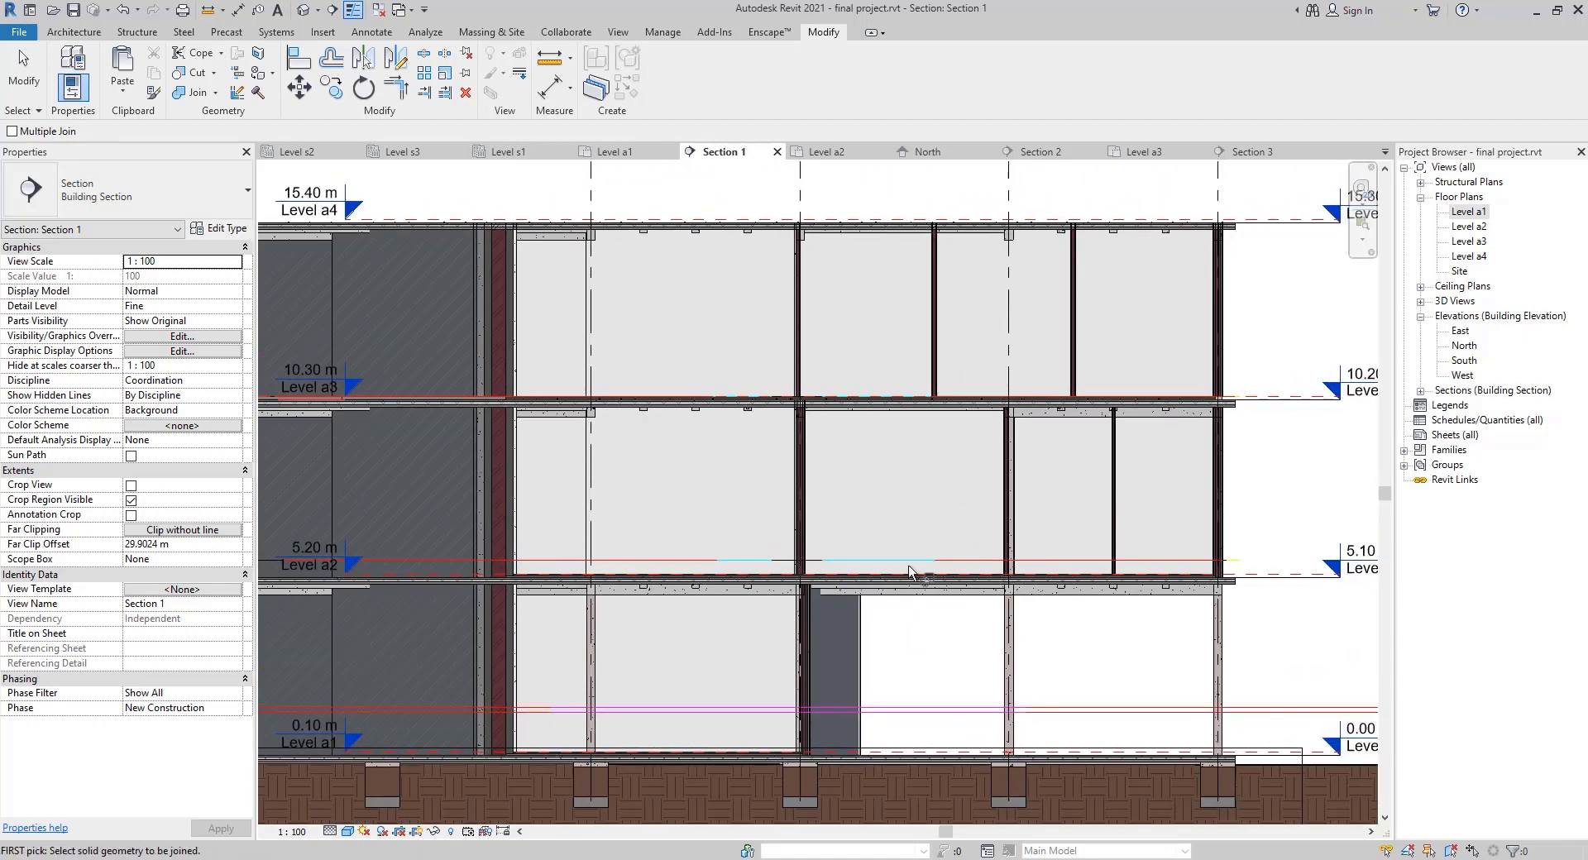
key("Escape")
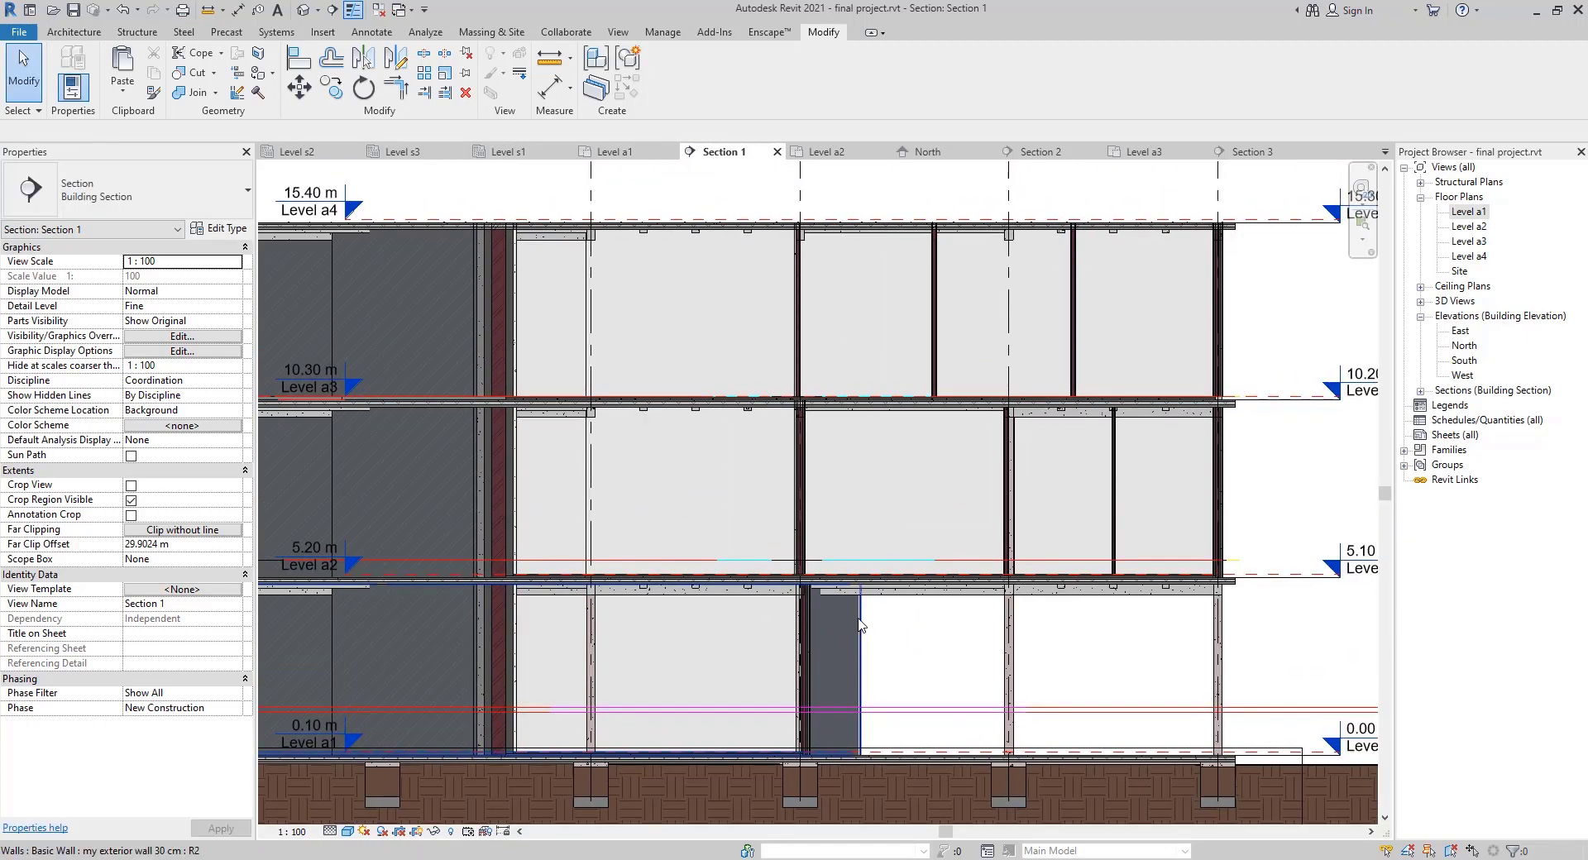
left_click(842, 614)
scroll(836, 619, "up", 2)
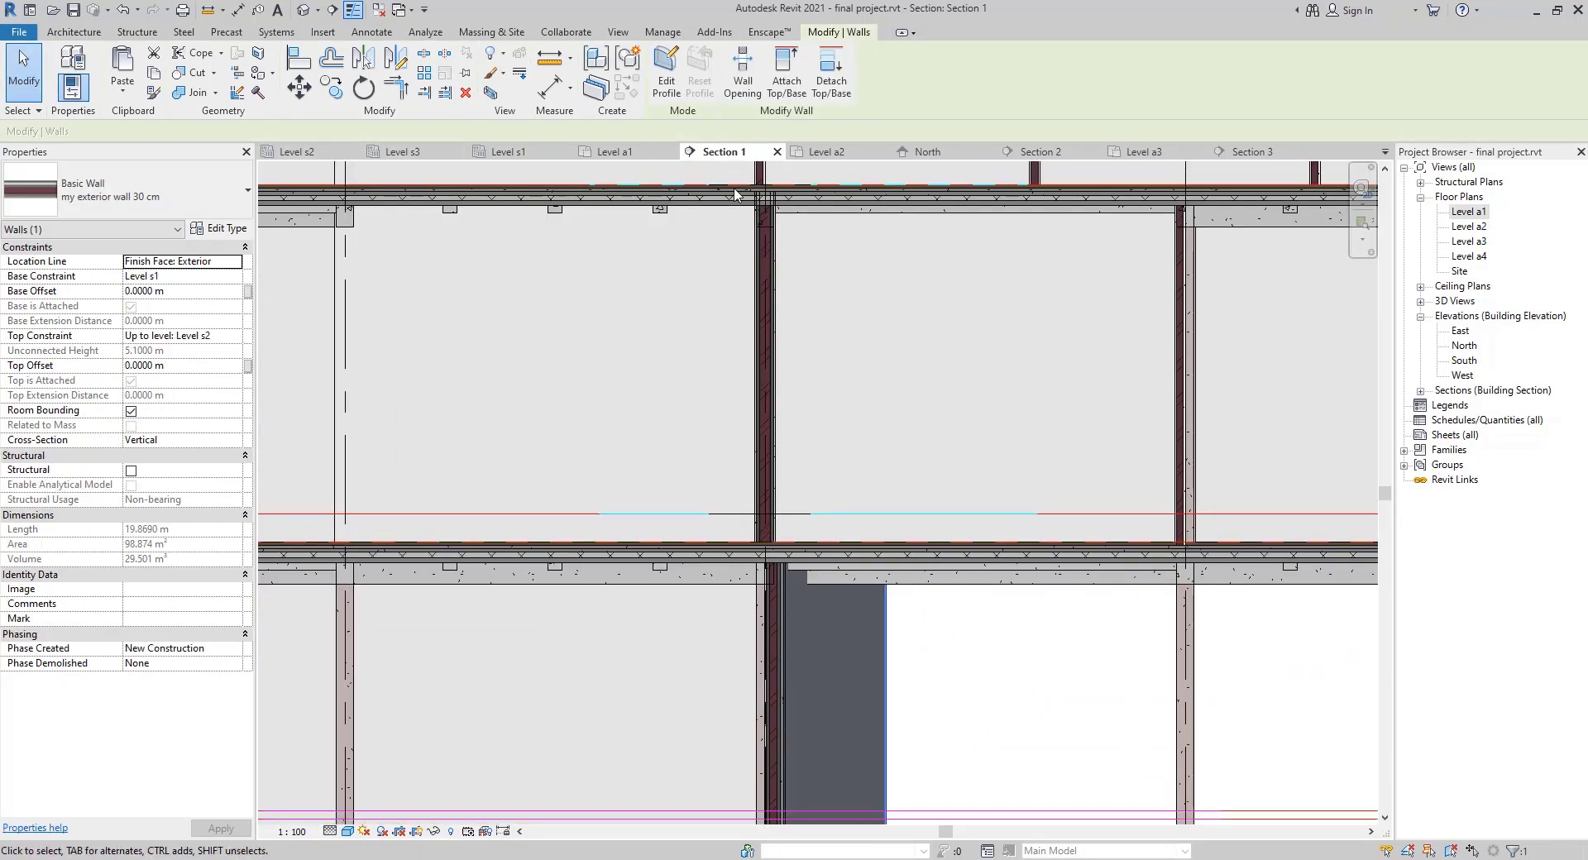
left_click(182, 93)
left_click(826, 549)
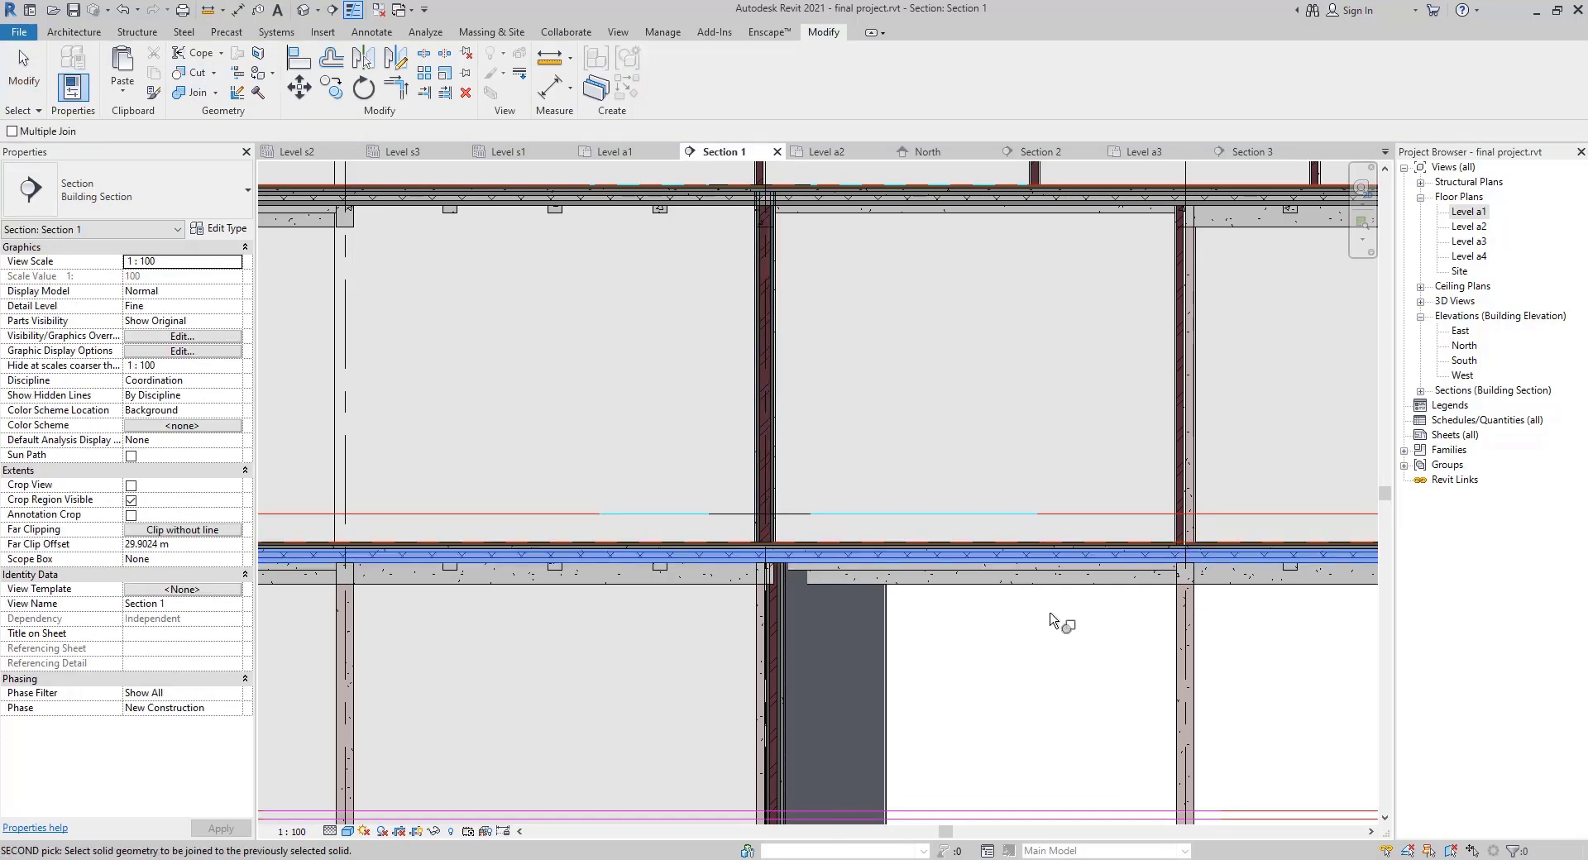
key("Escape")
key("Escape")
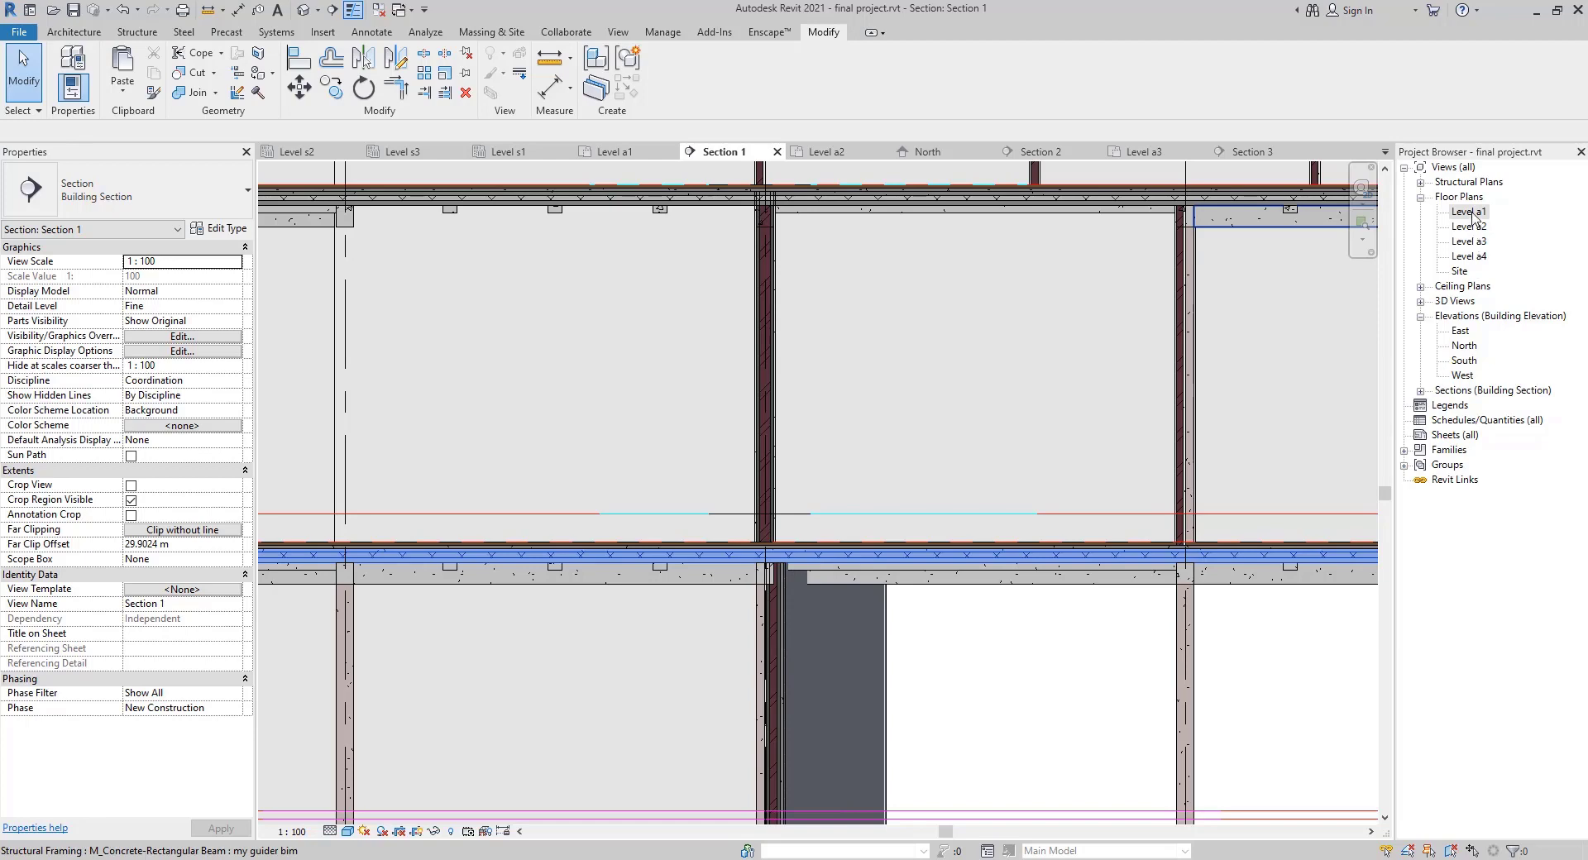
Open the Level a2 floor plan and show its interior walls
double_click(1471, 213)
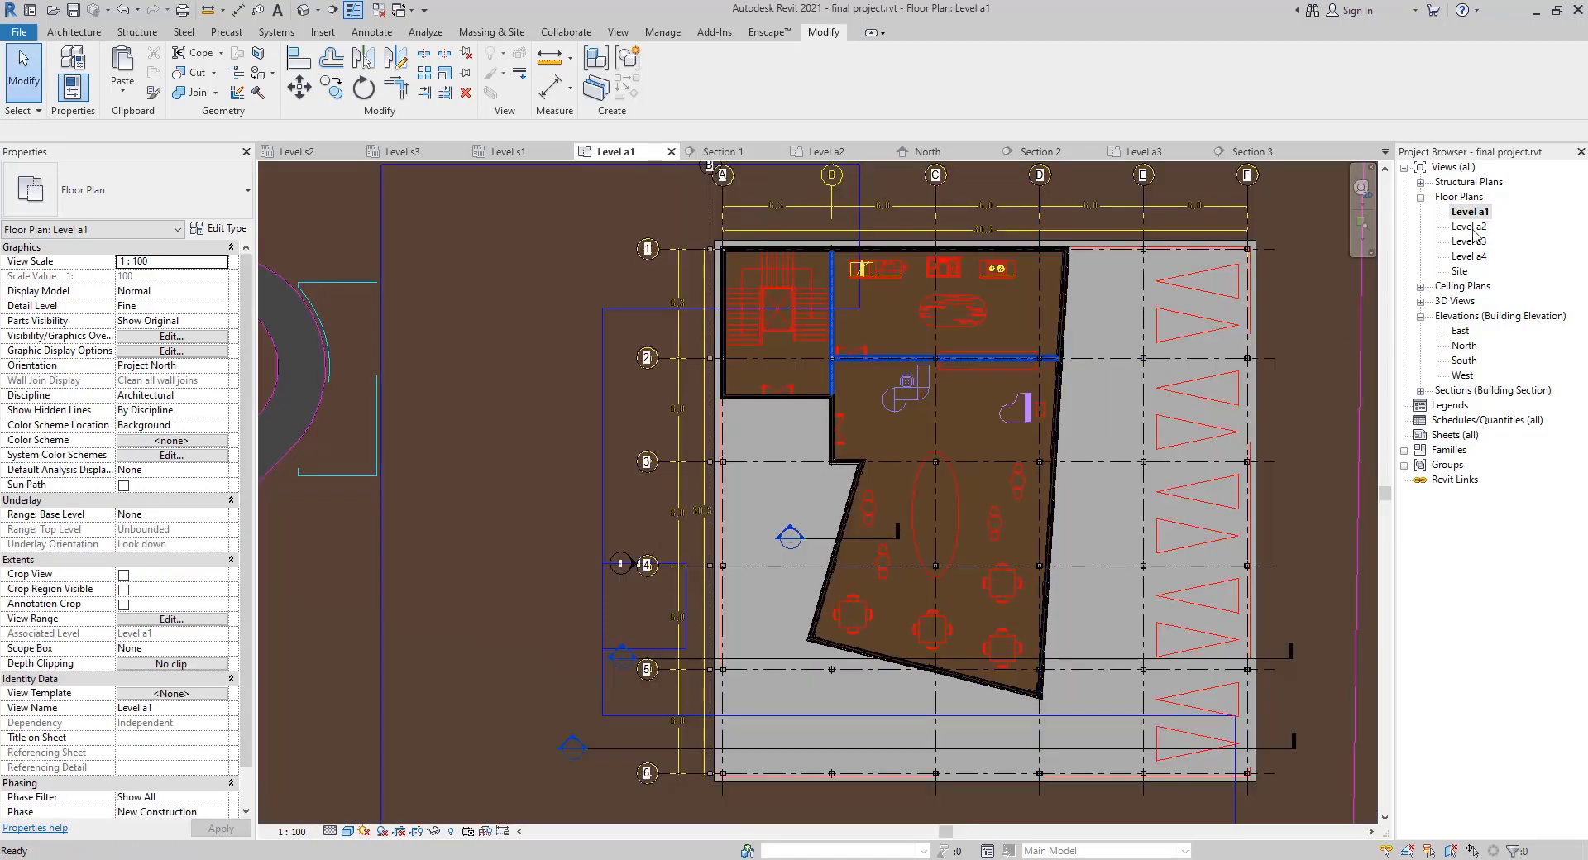
double_click(1470, 227)
scroll(984, 362, "down", 3)
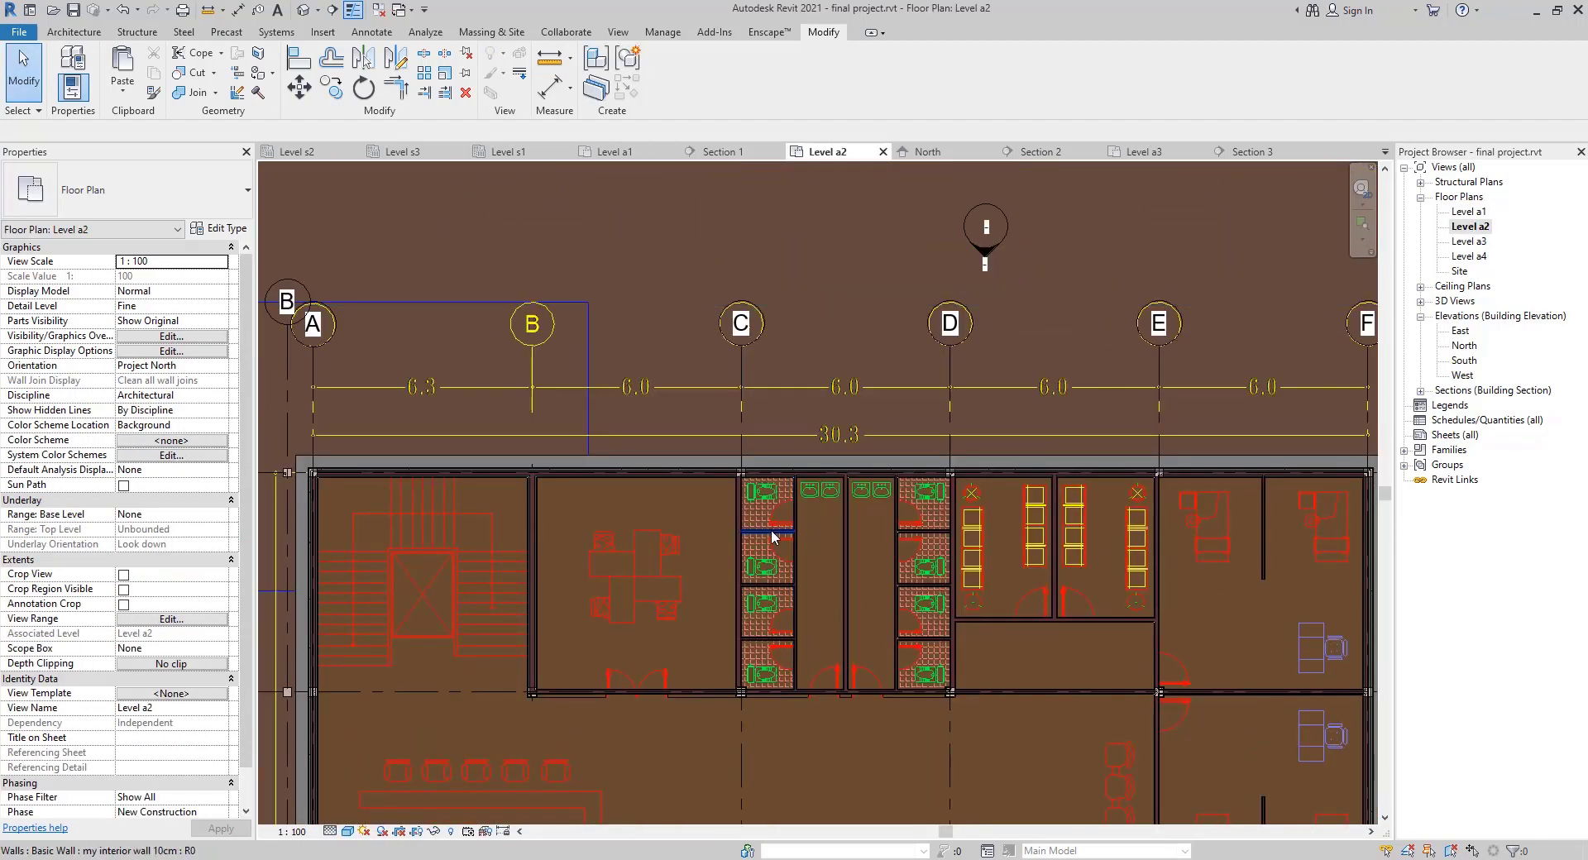
scroll(719, 548, "down", 2)
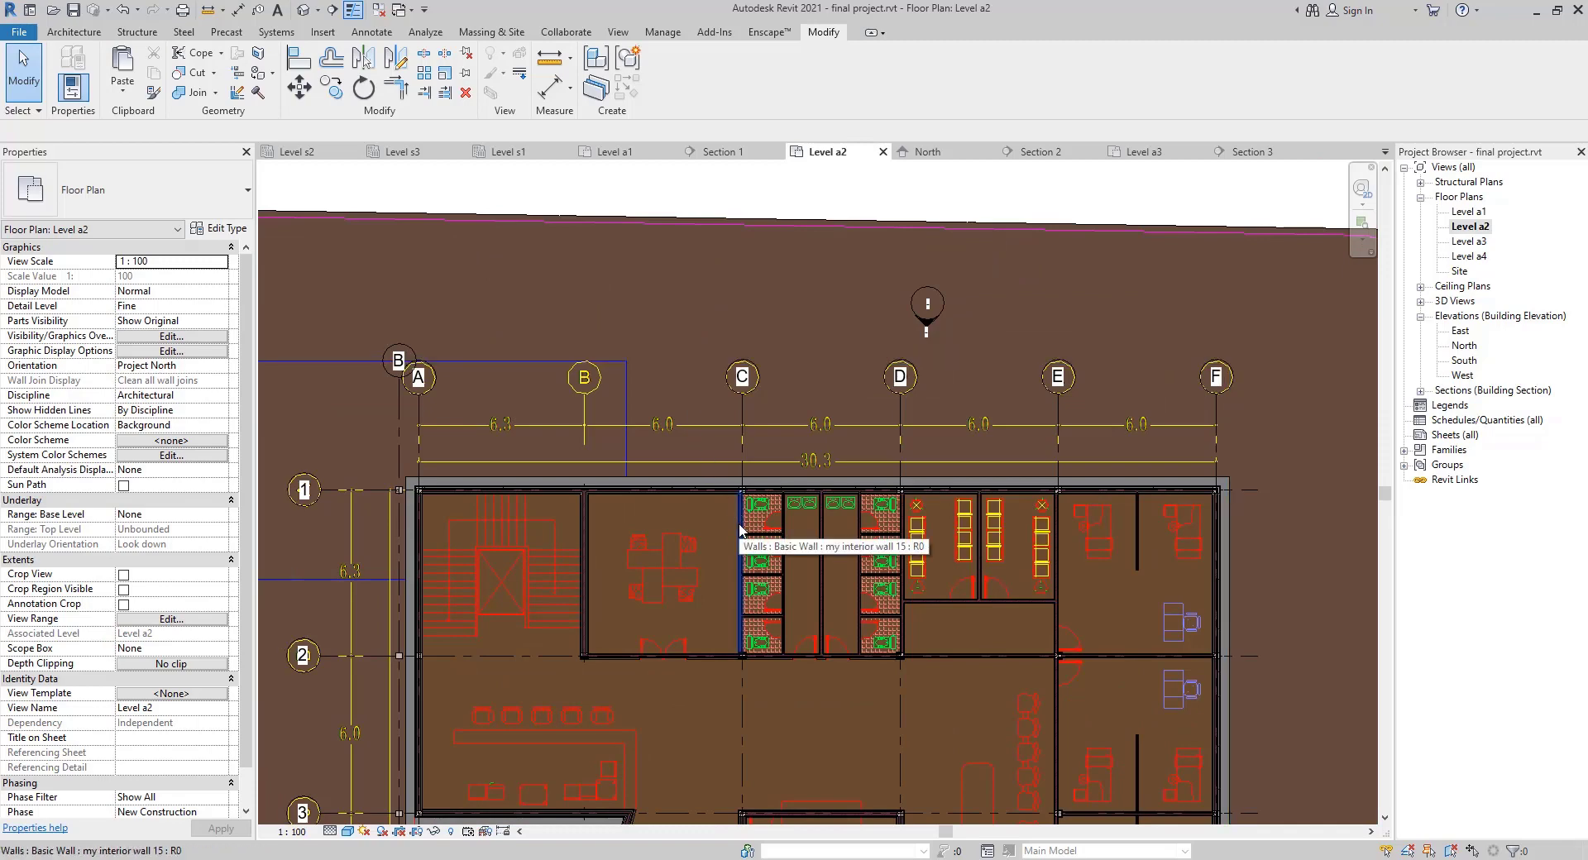
left_click(740, 530)
right_click(741, 529)
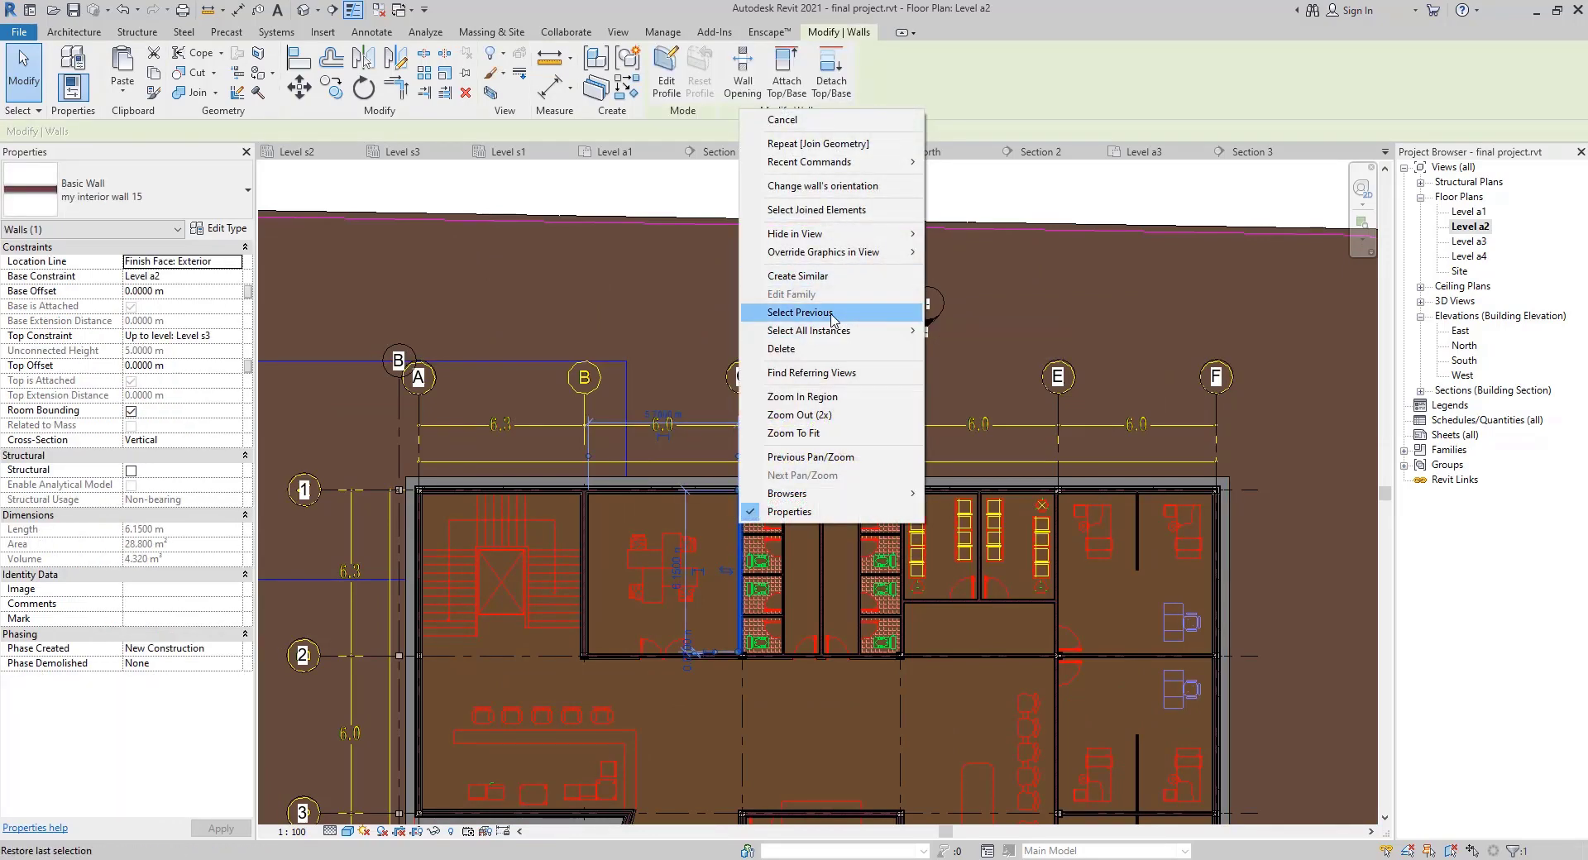
key("Escape")
key("Escape")
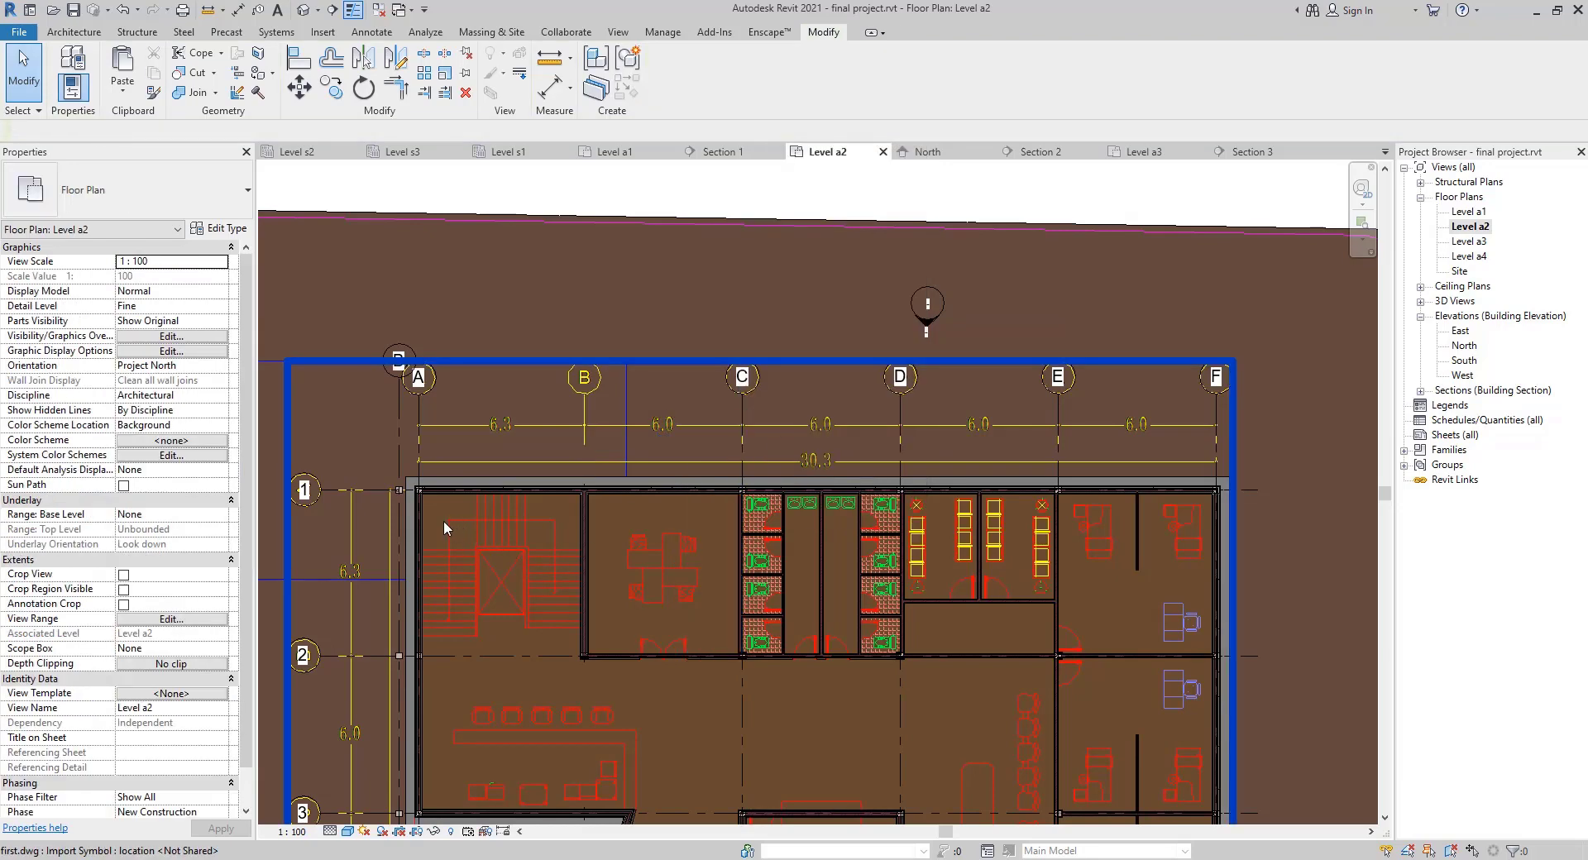
Select the whole building in the Level a2 plan and filter the selection to the Walls category only
scroll(421, 503, "down", 2)
middle_click_drag(379, 464, 712, 444)
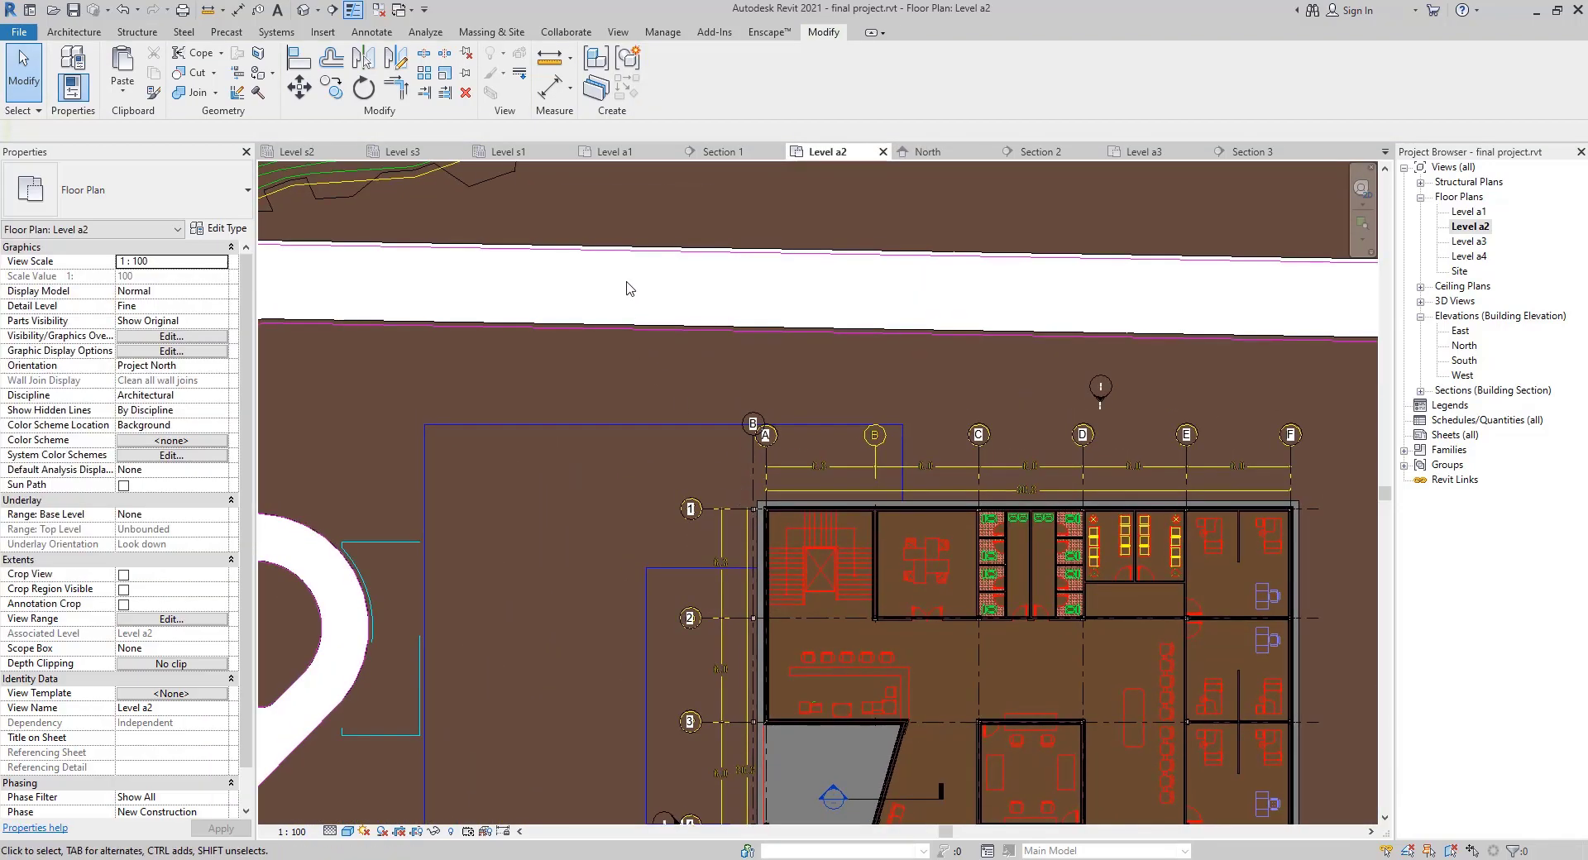
scroll(794, 547, "down", 2)
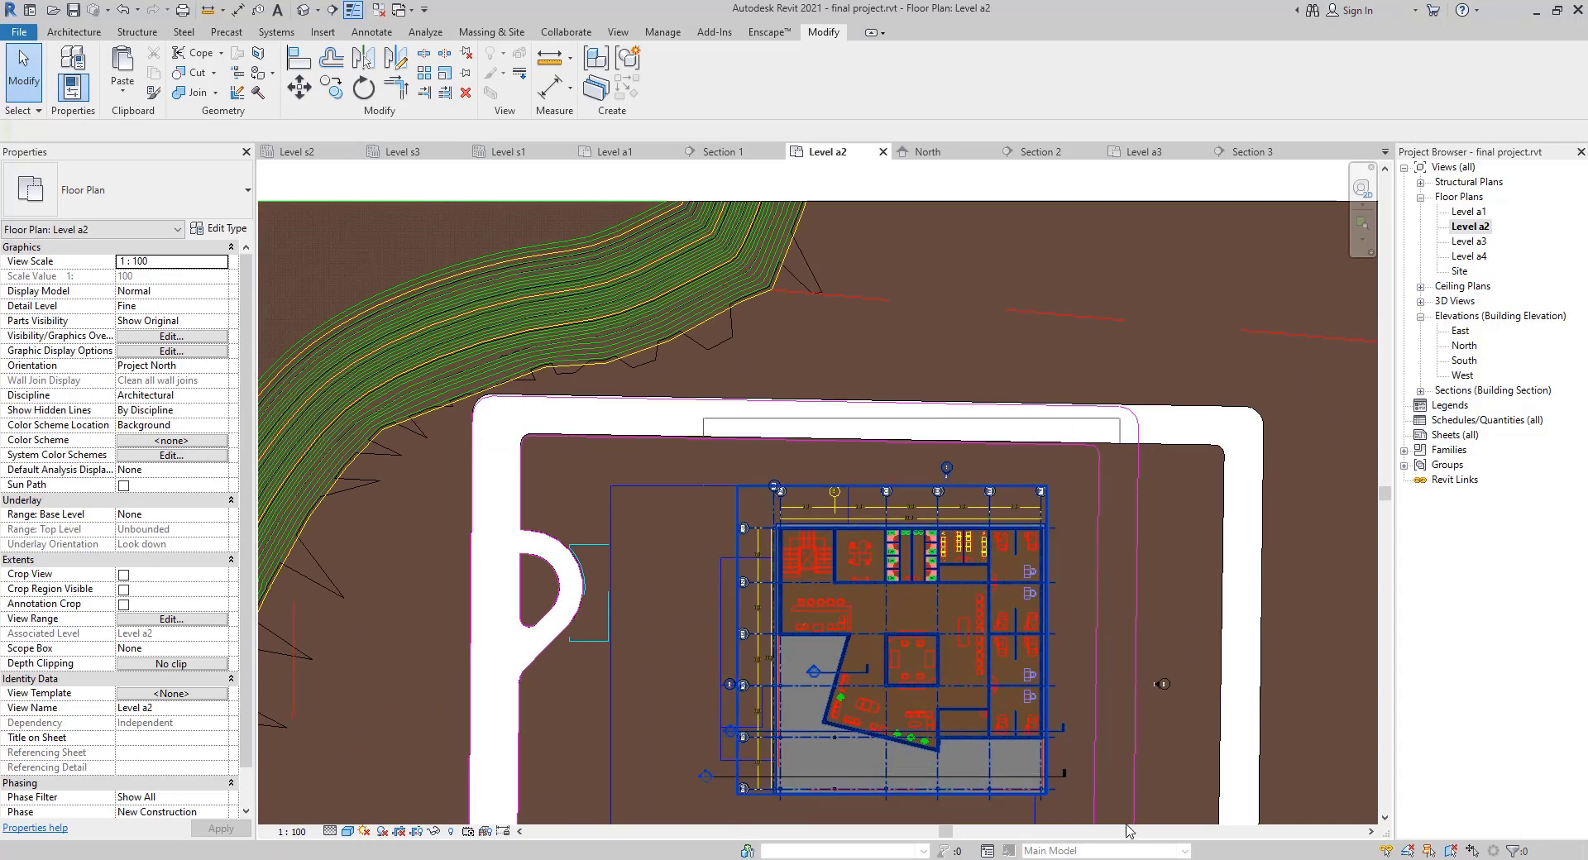
left_click_drag(1121, 821, 703, 418)
scroll(817, 513, "up", 2)
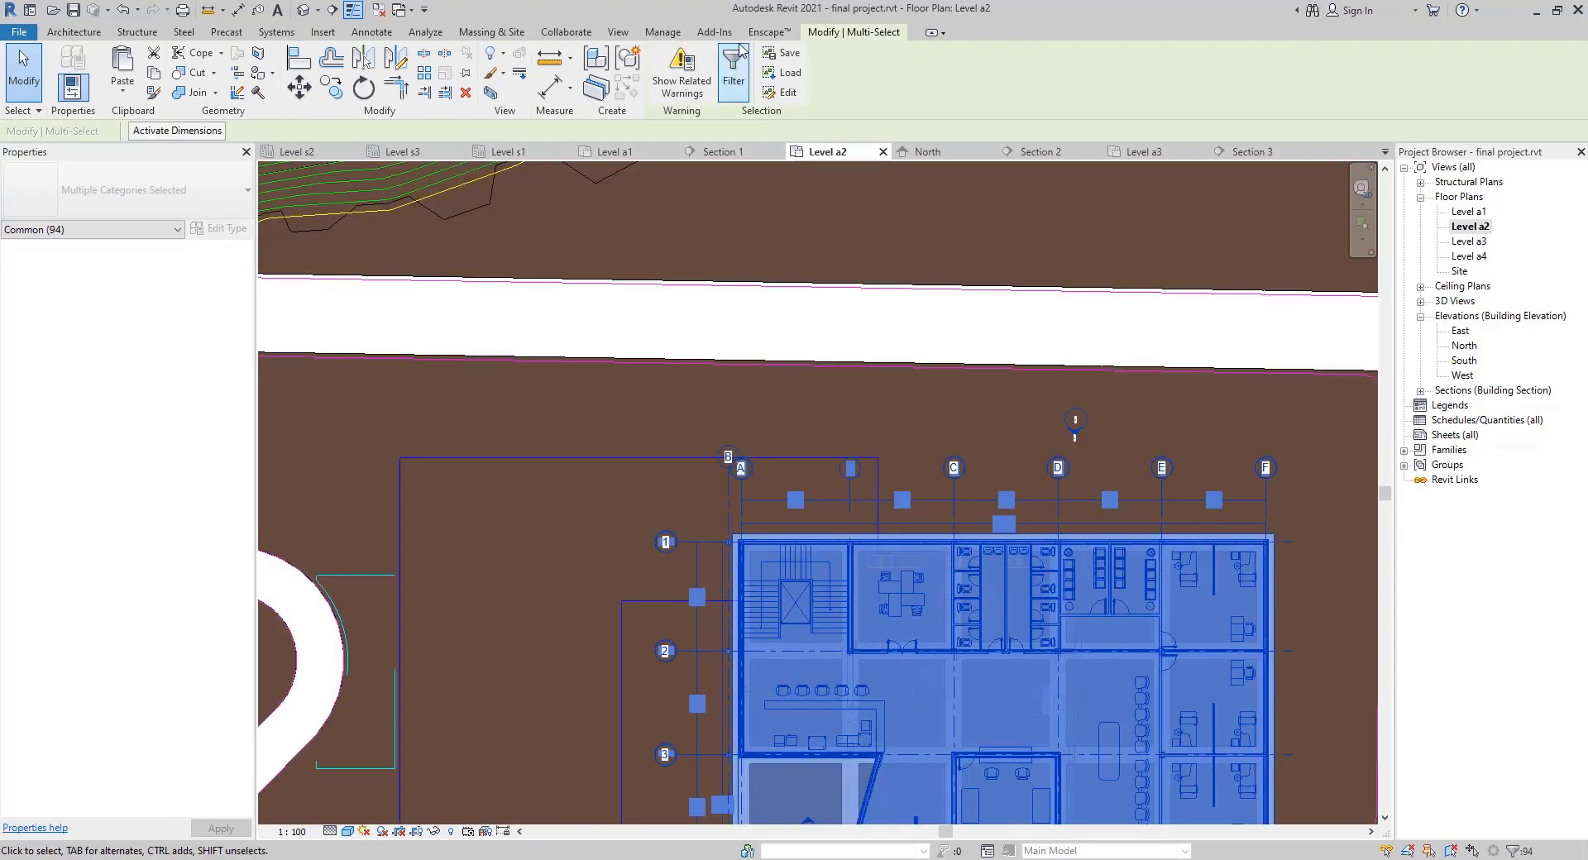
left_click(733, 64)
left_click(758, 285)
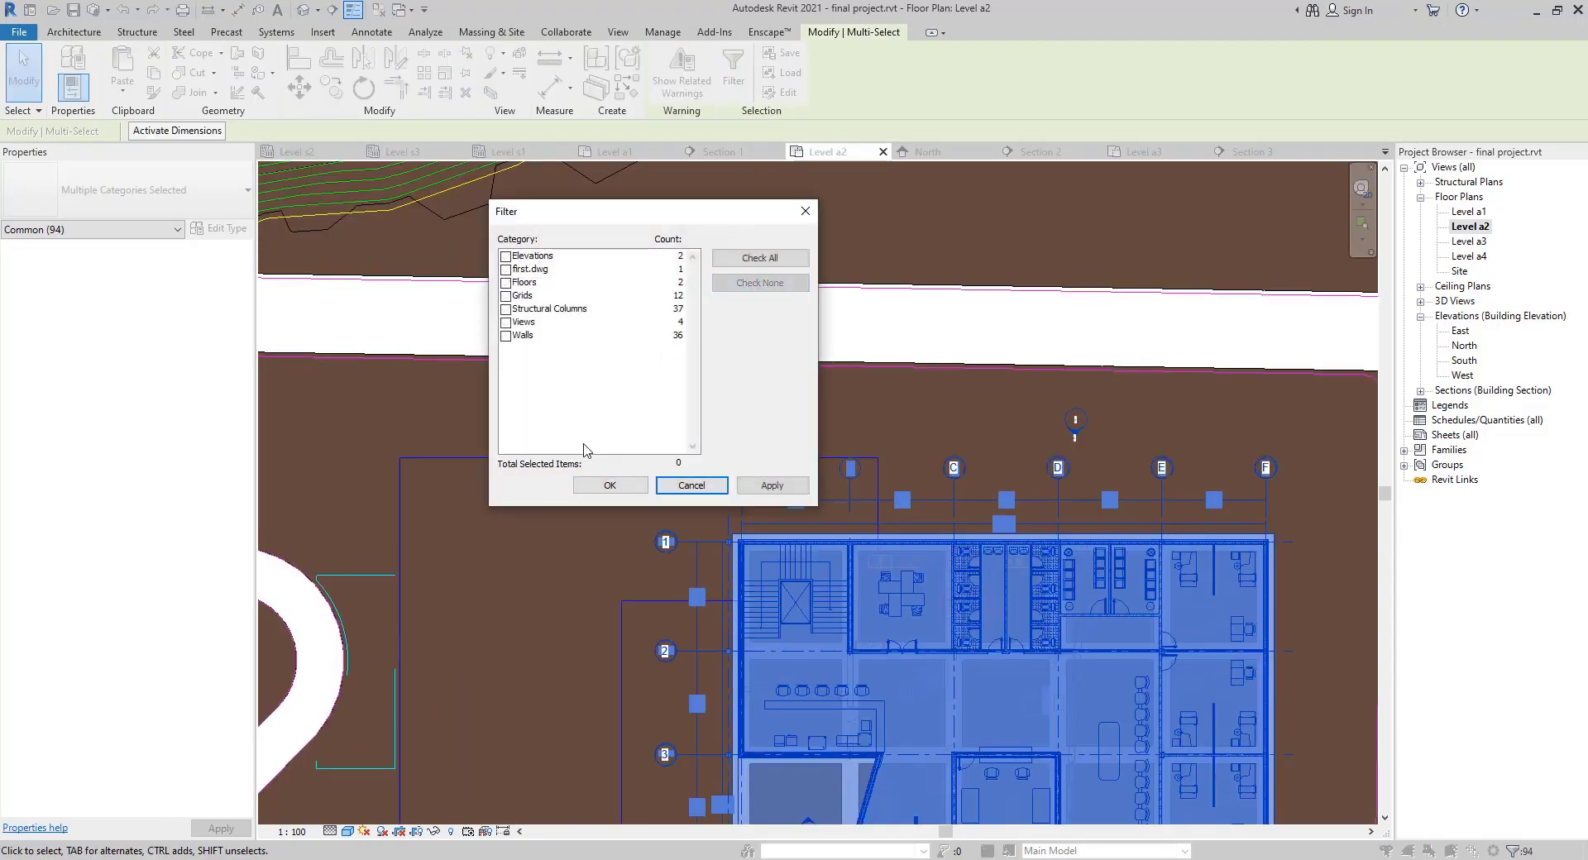
left_click(506, 335)
left_click(608, 486)
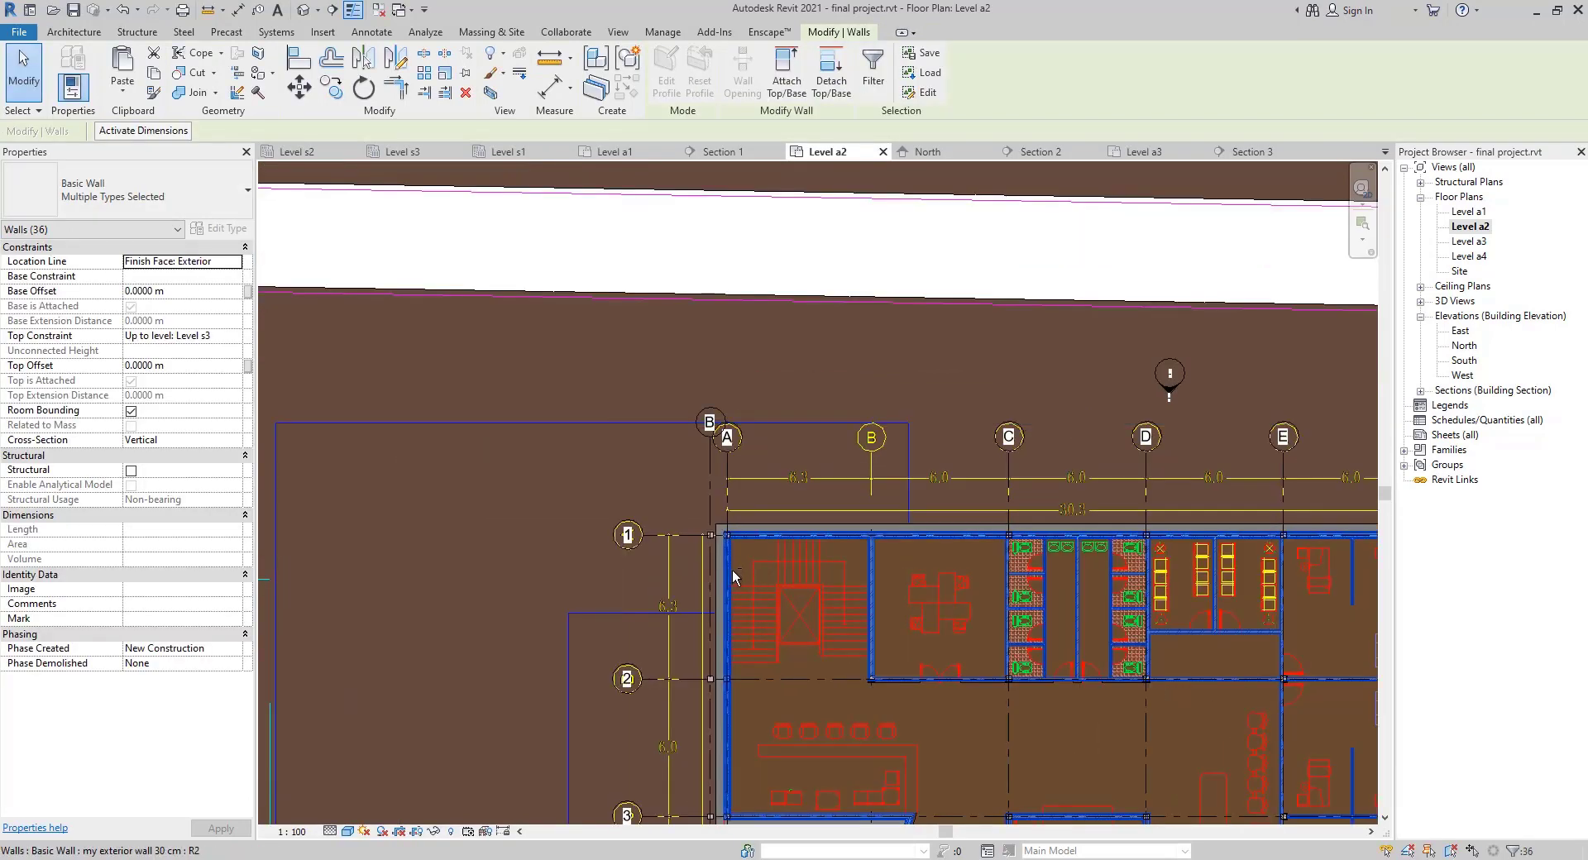
Remove the exterior walls around the building's perimeter from the Level a2 wall selection, keeping the interior walls selected
left_click(732, 570, "shift")
left_click(761, 538, "shift")
middle_click_drag(751, 578, 627, 174)
left_click(650, 411, "shift")
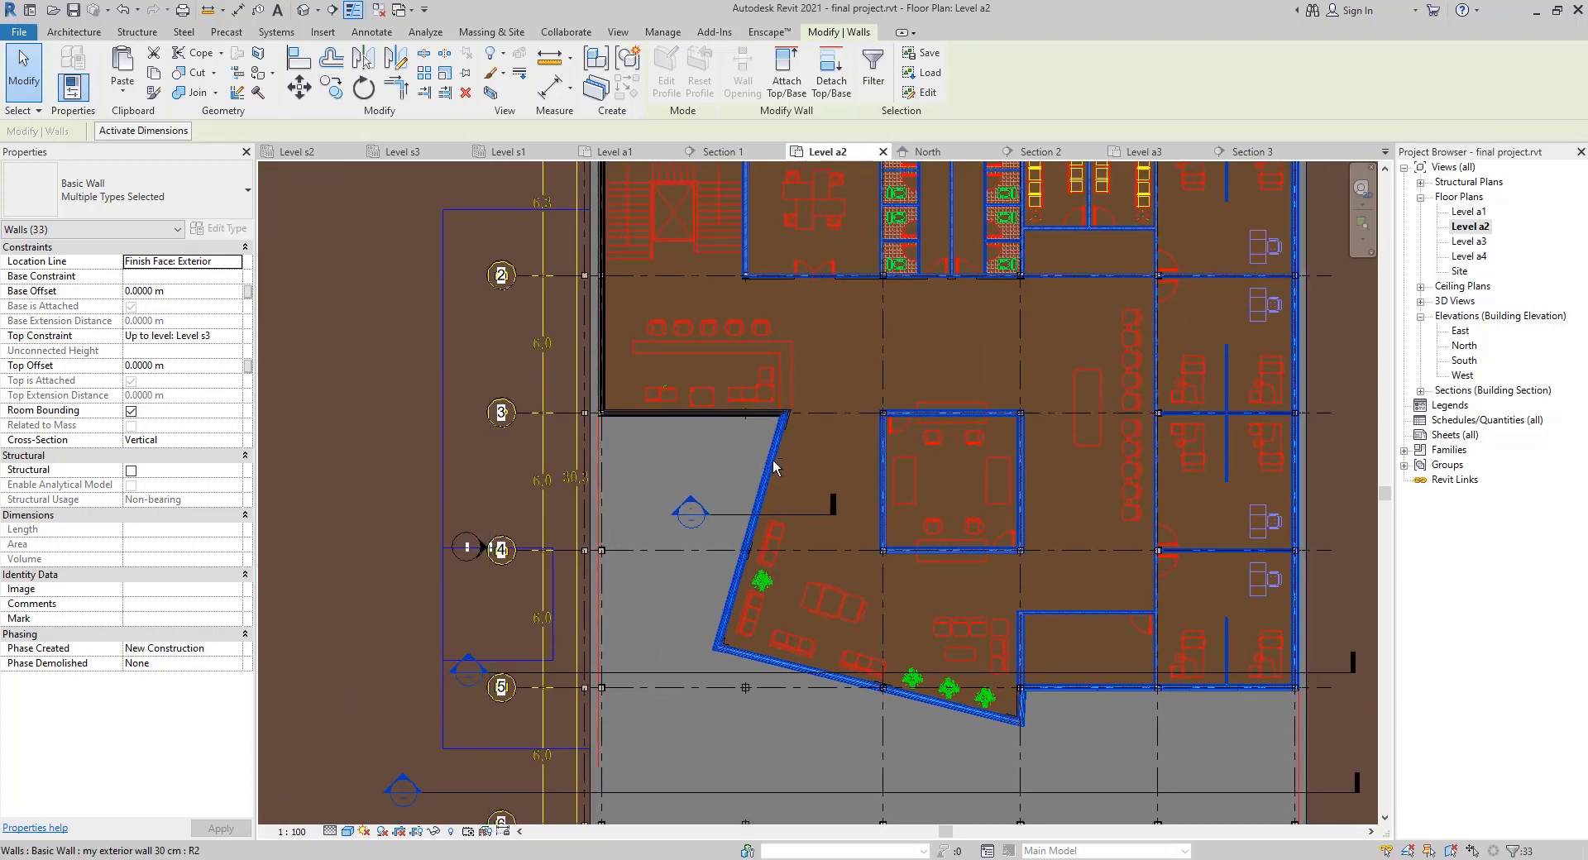
left_click(774, 460, "shift")
left_click(798, 665, "shift")
left_click(959, 703, "shift")
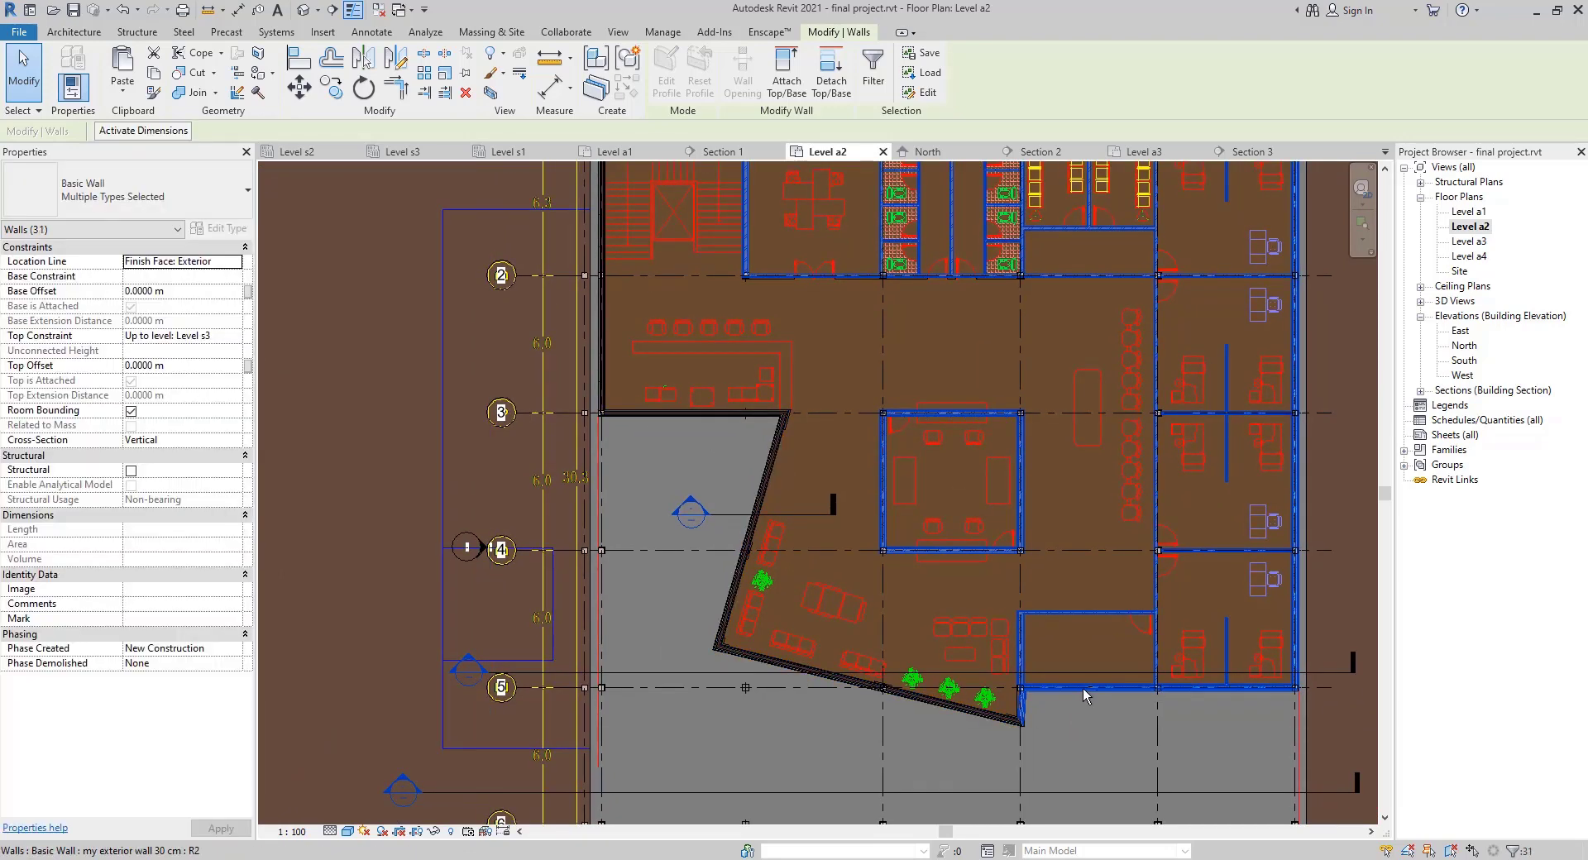
left_click(1083, 688, "shift")
left_click(1302, 574, "shift")
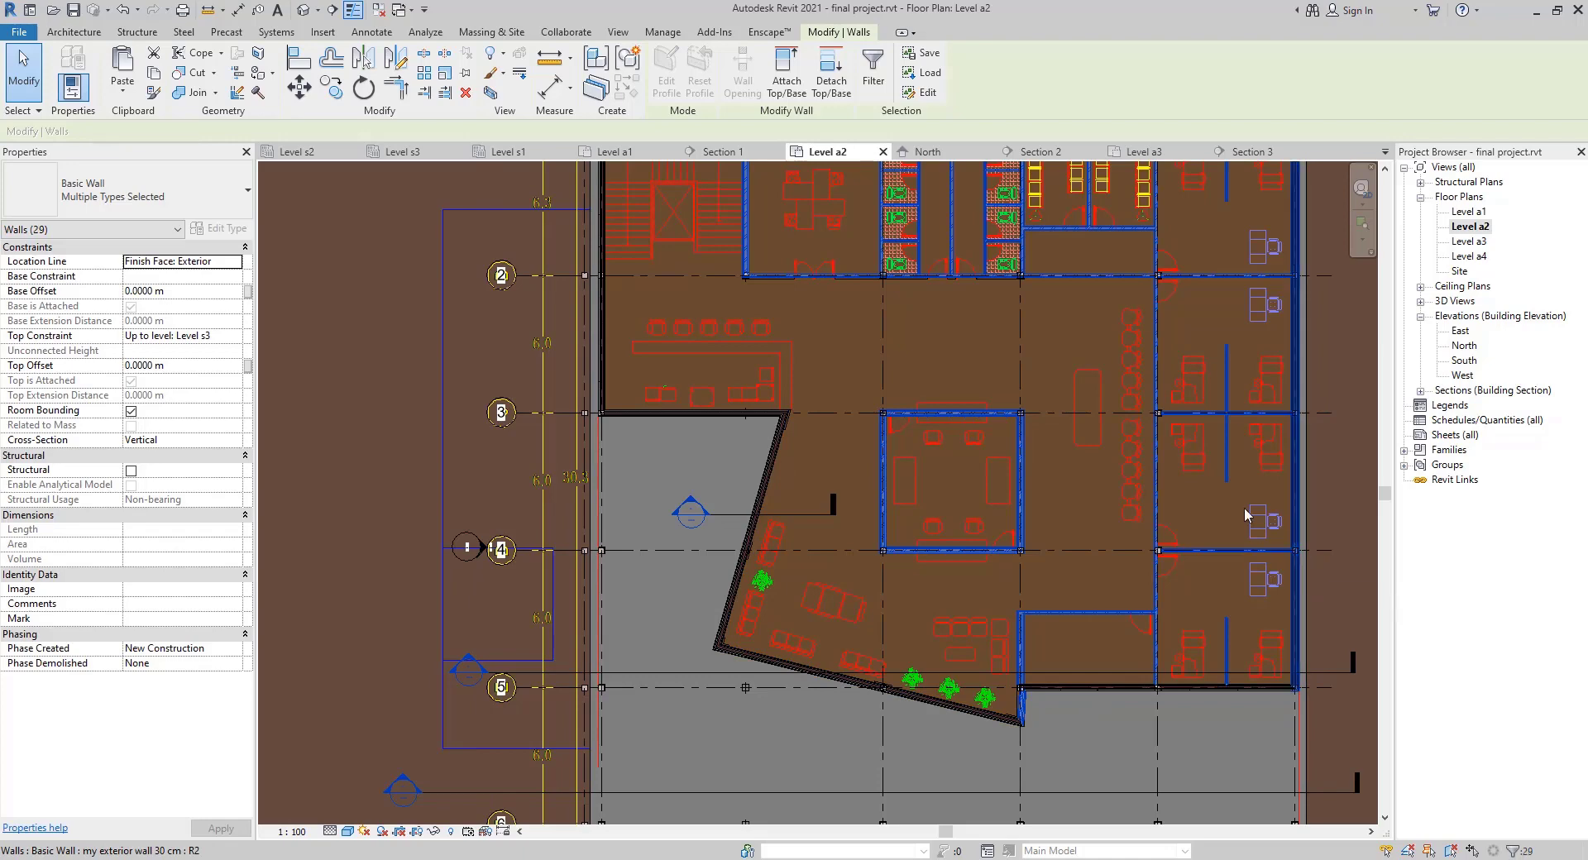
scroll(1248, 513, "down", 2)
middle_click_drag(546, 245, 571, 318)
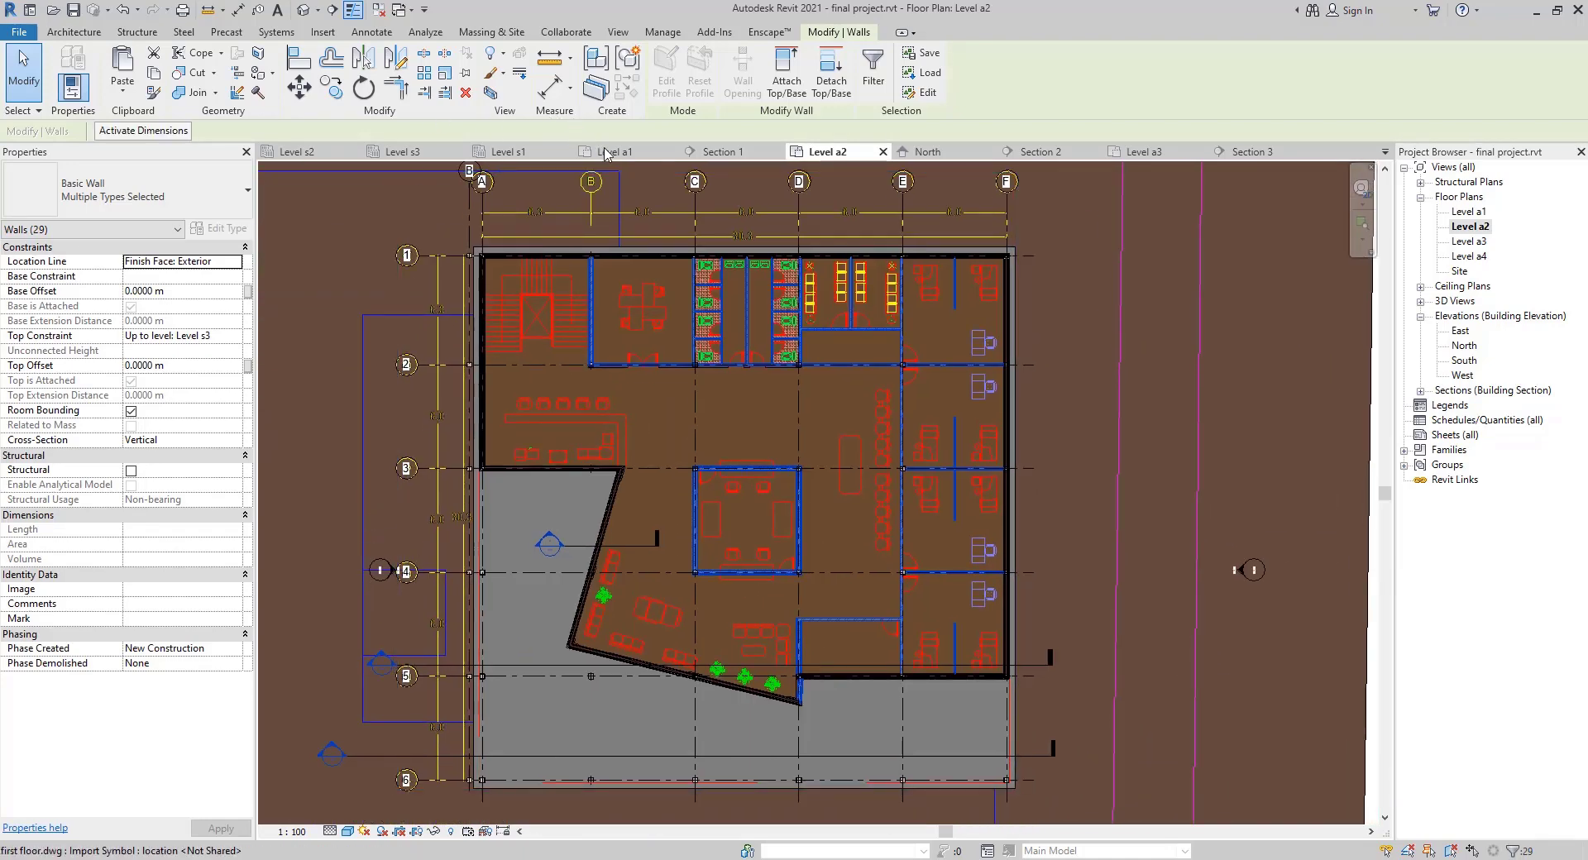
Attach the tops of the selected Level a2 interior walls to the structural floor slab above them in Section 1
left_click(739, 157)
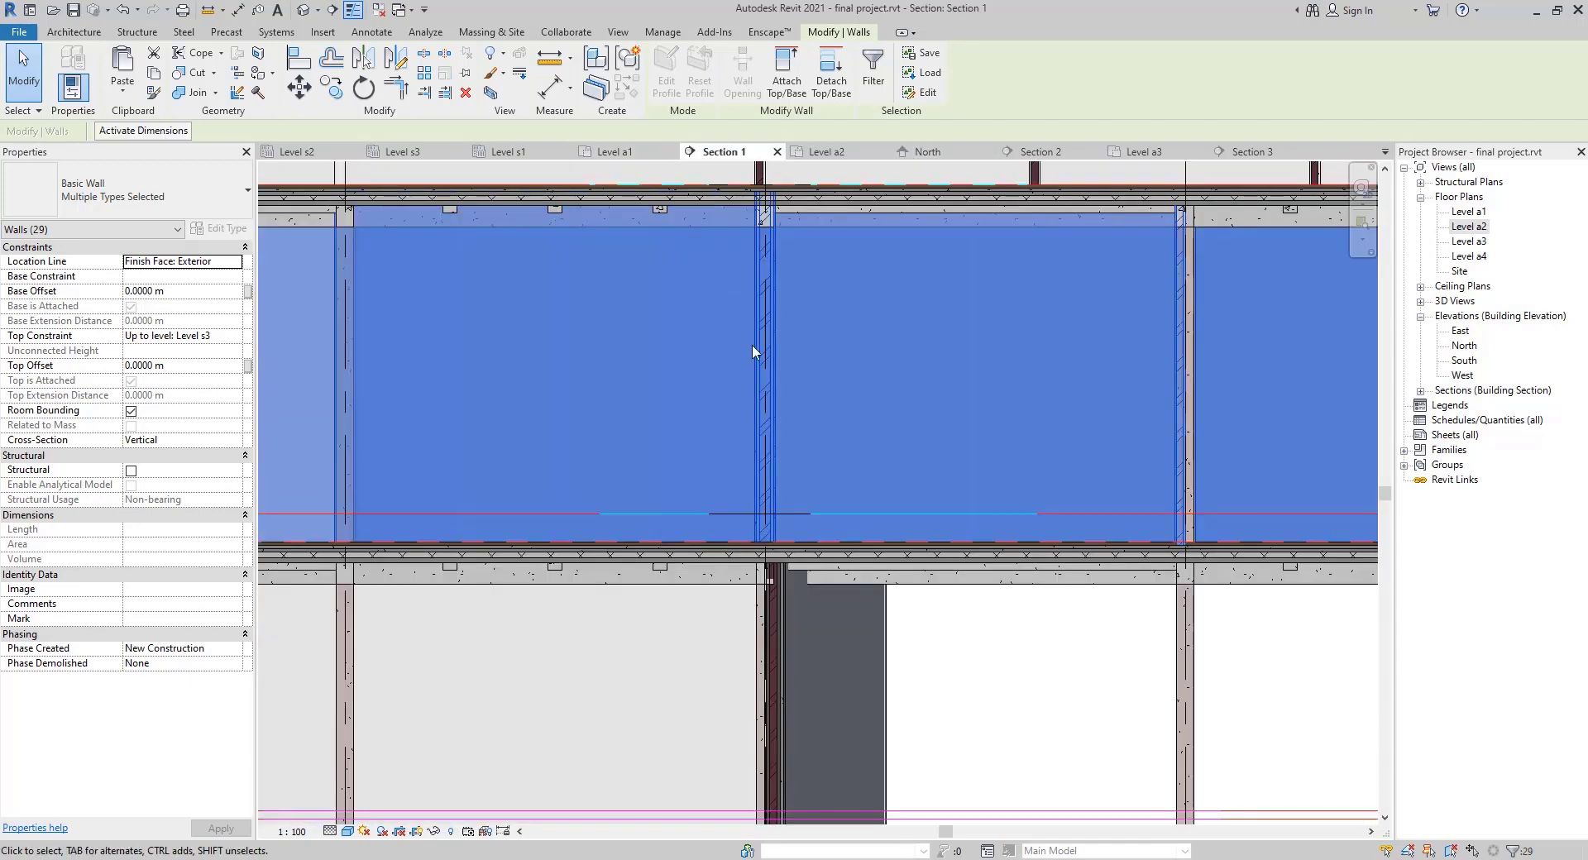
scroll(806, 432, "down", 4)
scroll(832, 234, "up", 2)
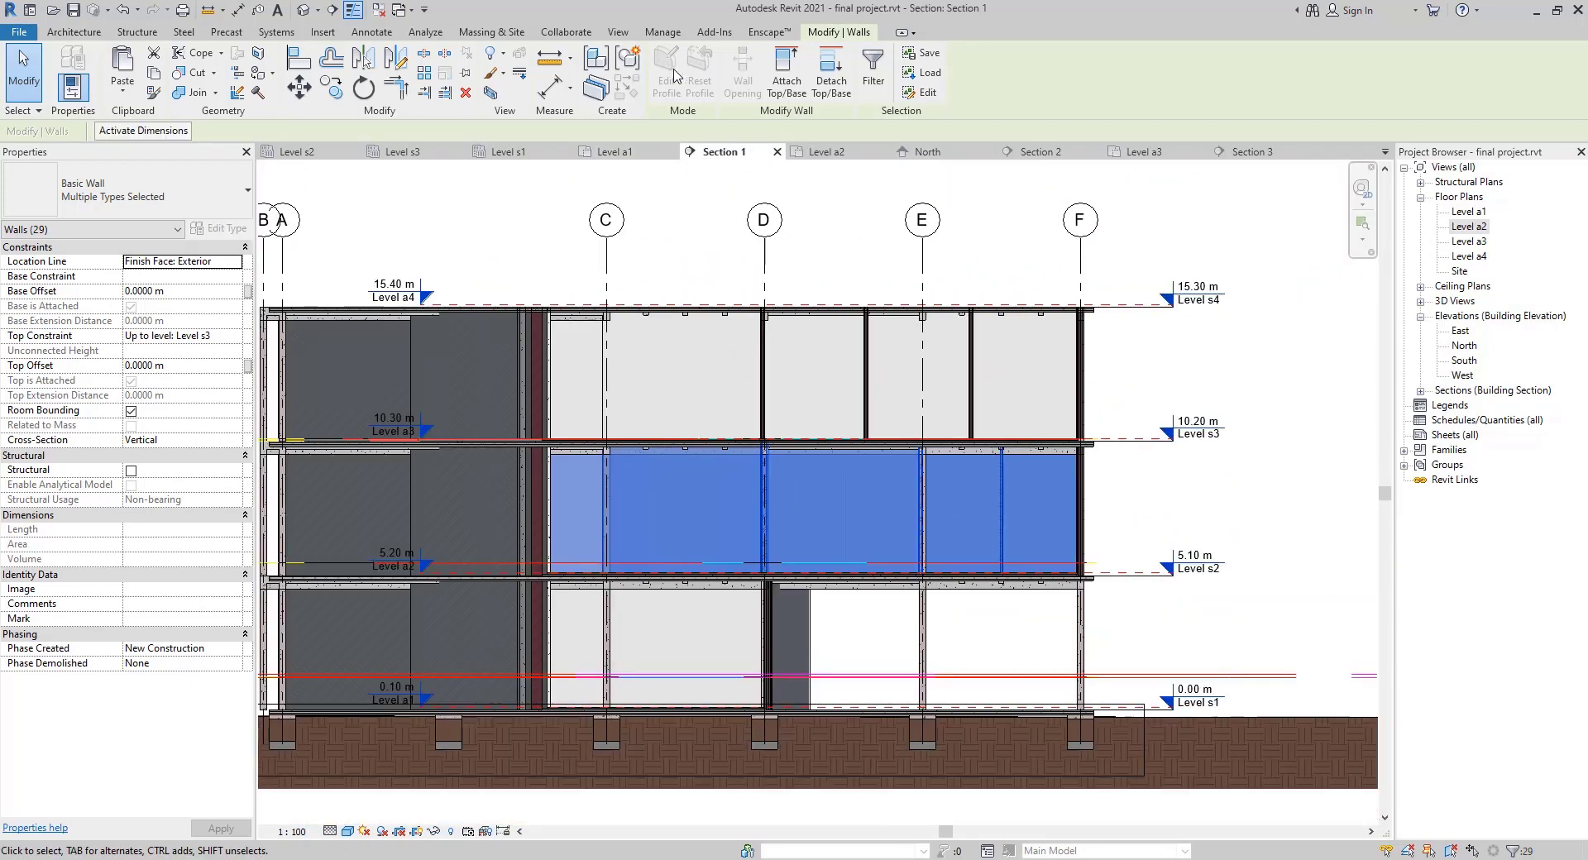
left_click(778, 67)
scroll(989, 447, "up", 4)
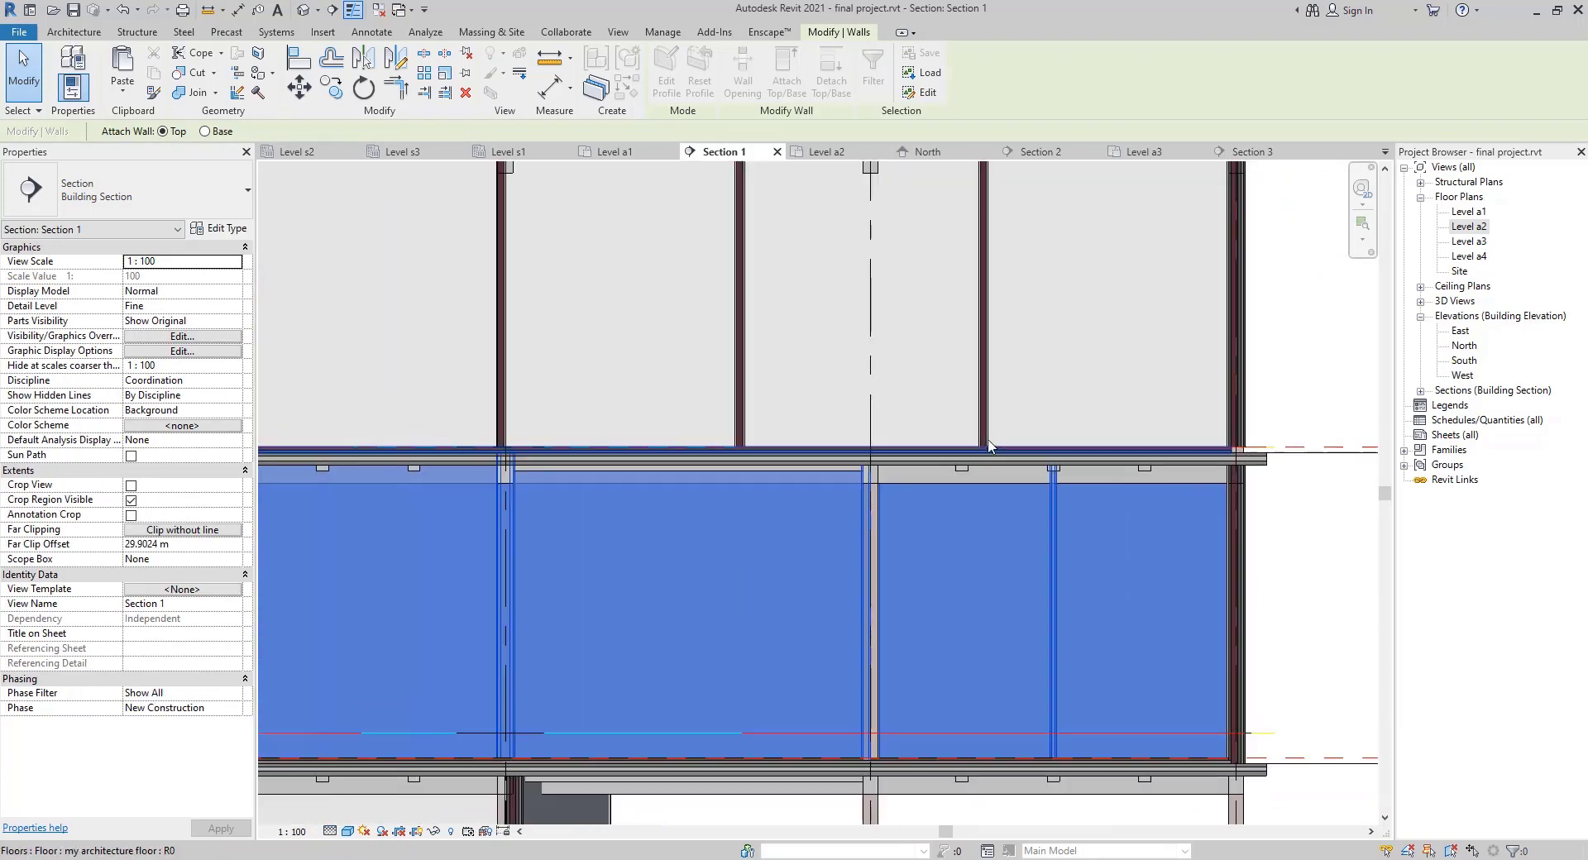
left_click(1001, 469)
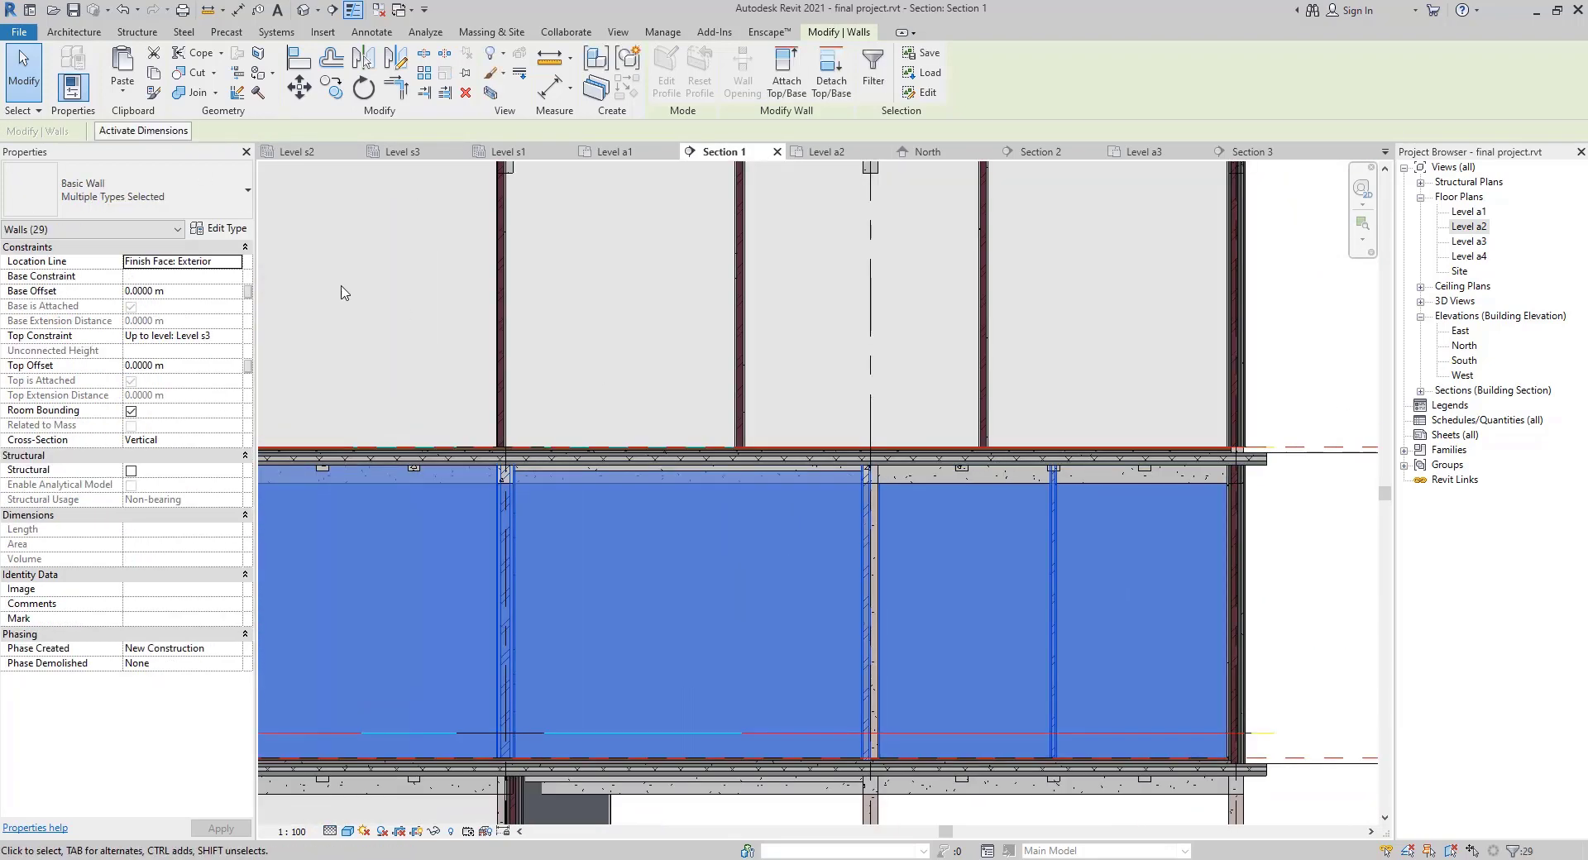
Attach the bases of the selected Level a2 interior walls to the floor slab below them
left_click(790, 80)
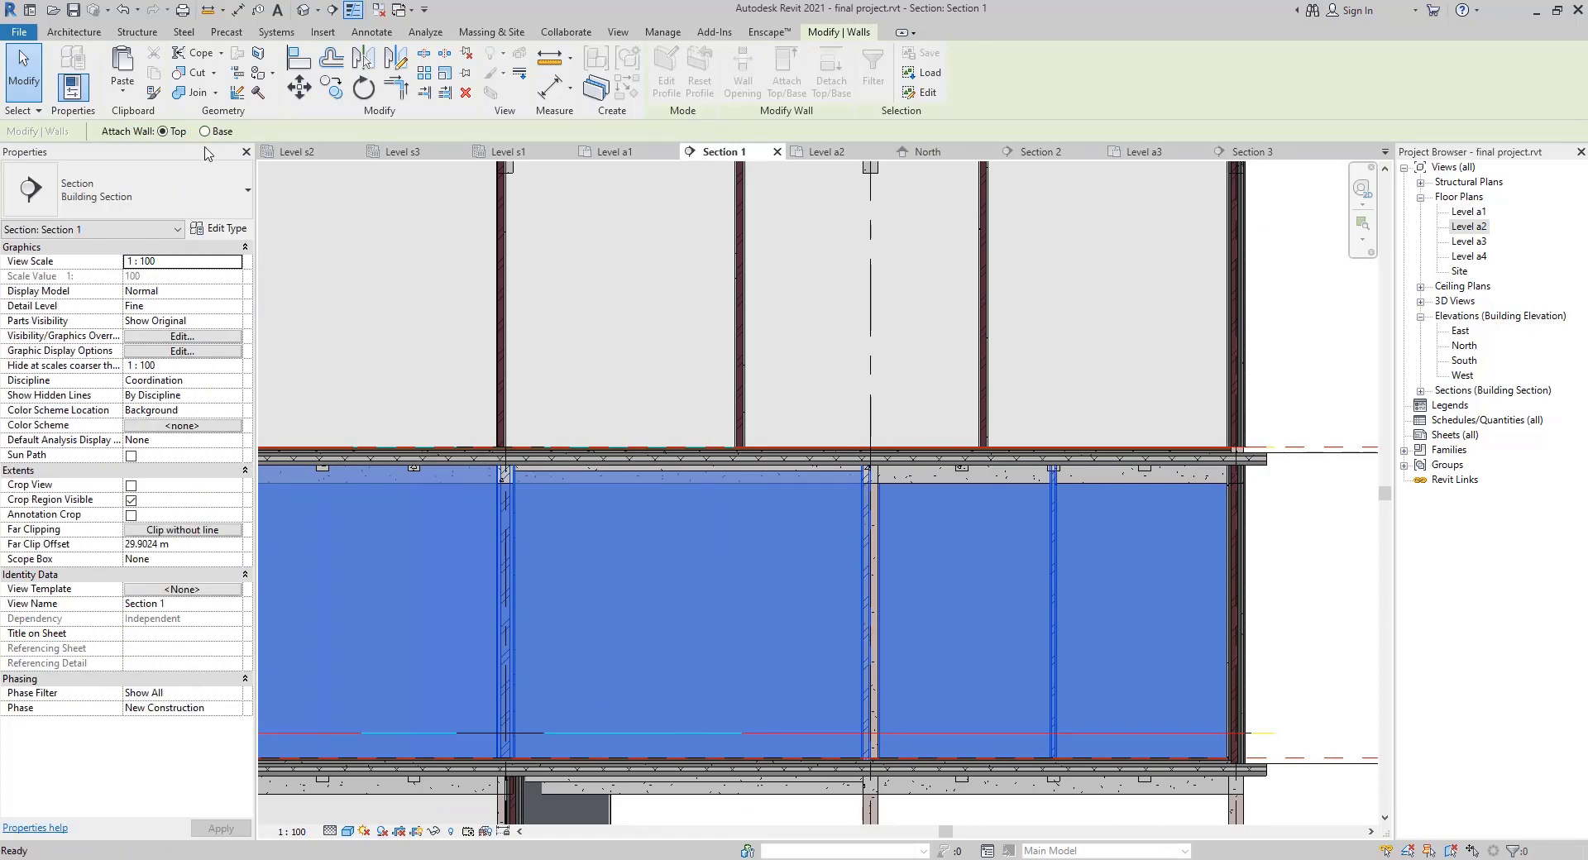
left_click(830, 782)
scroll(660, 263, "down", 2)
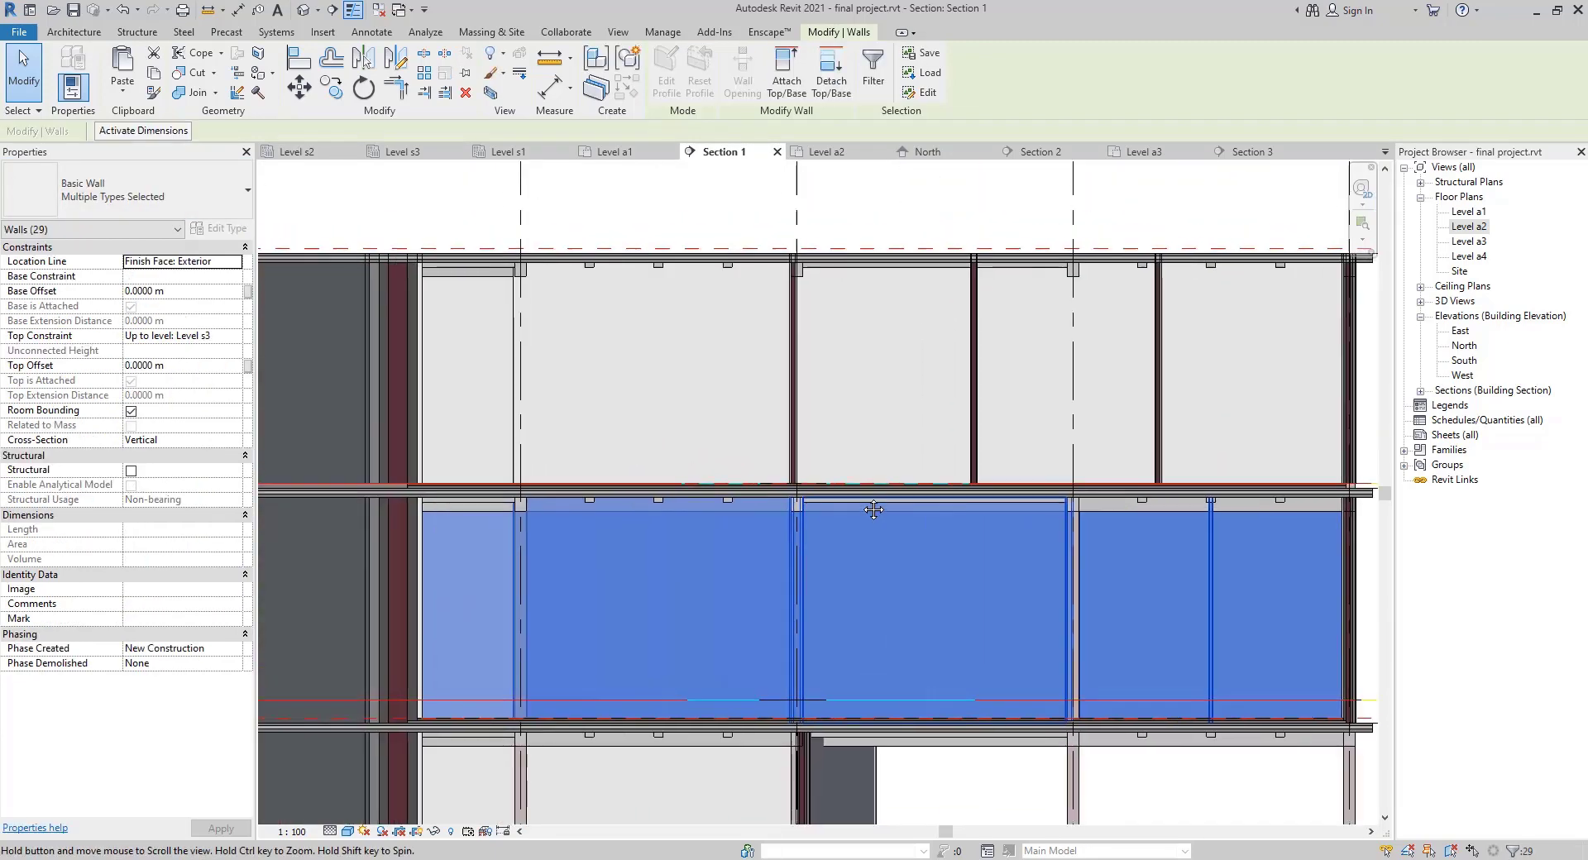
left_click(215, 96)
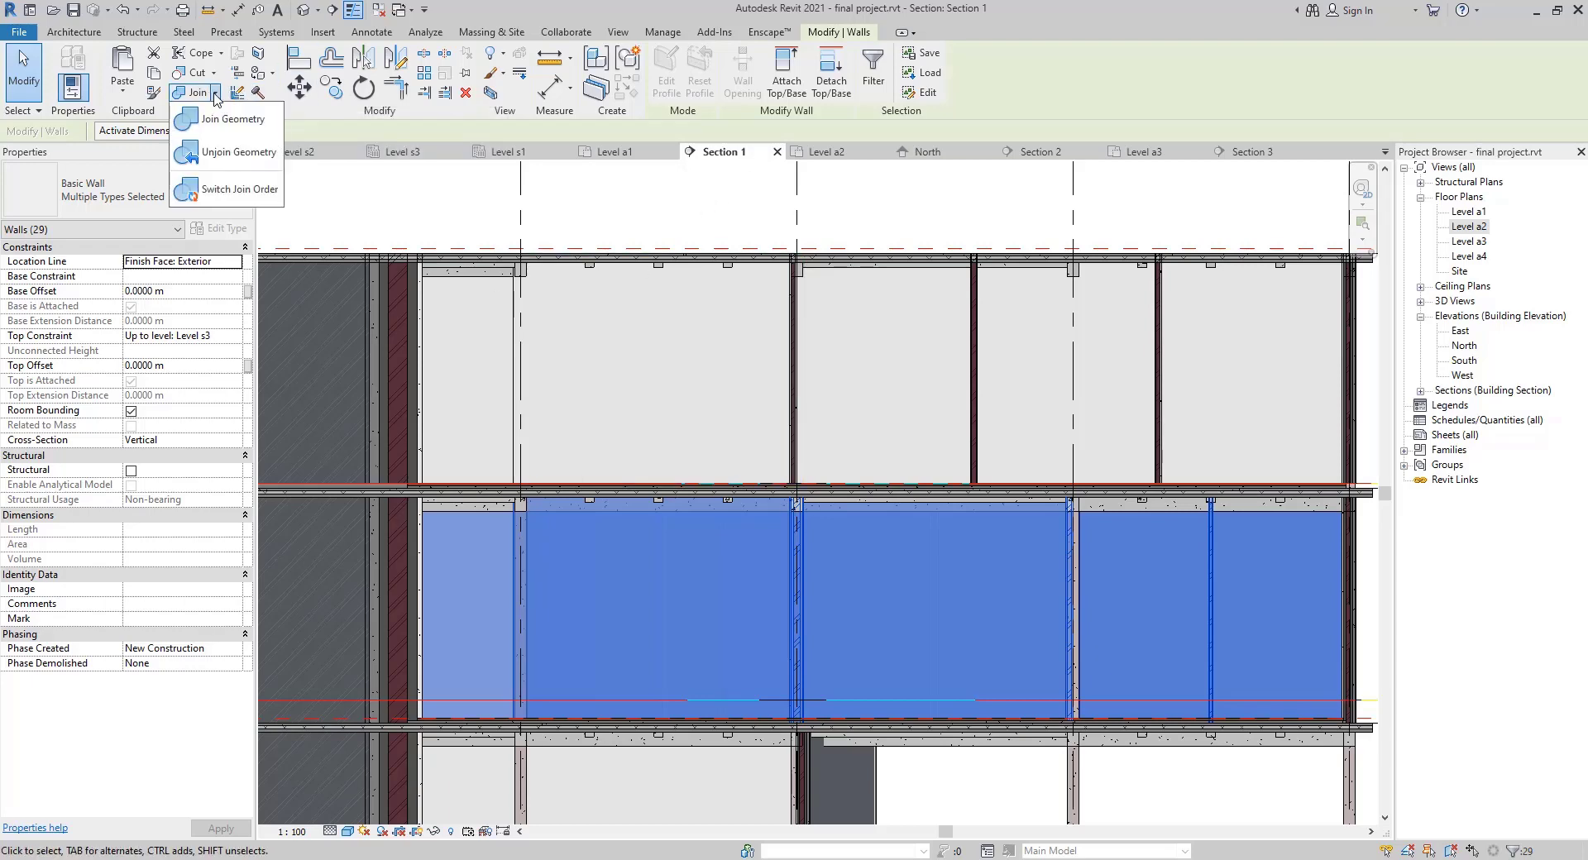
left_click(215, 96)
left_click(184, 92)
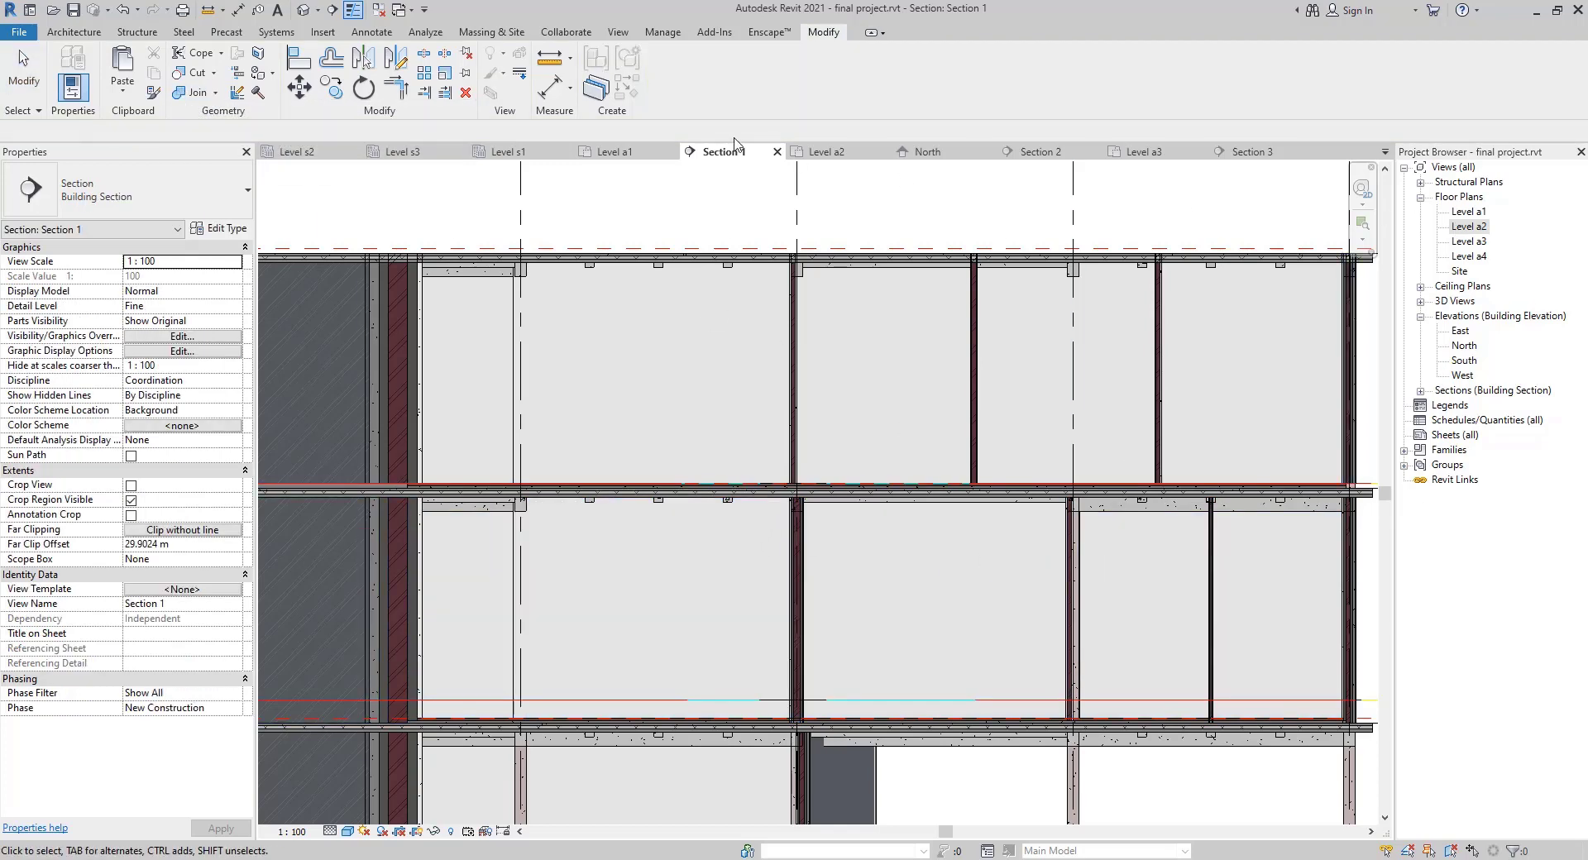
Select the chain of exterior walls around the building's perimeter in the Level a2 plan and return to Section 1
double_click(1470, 229)
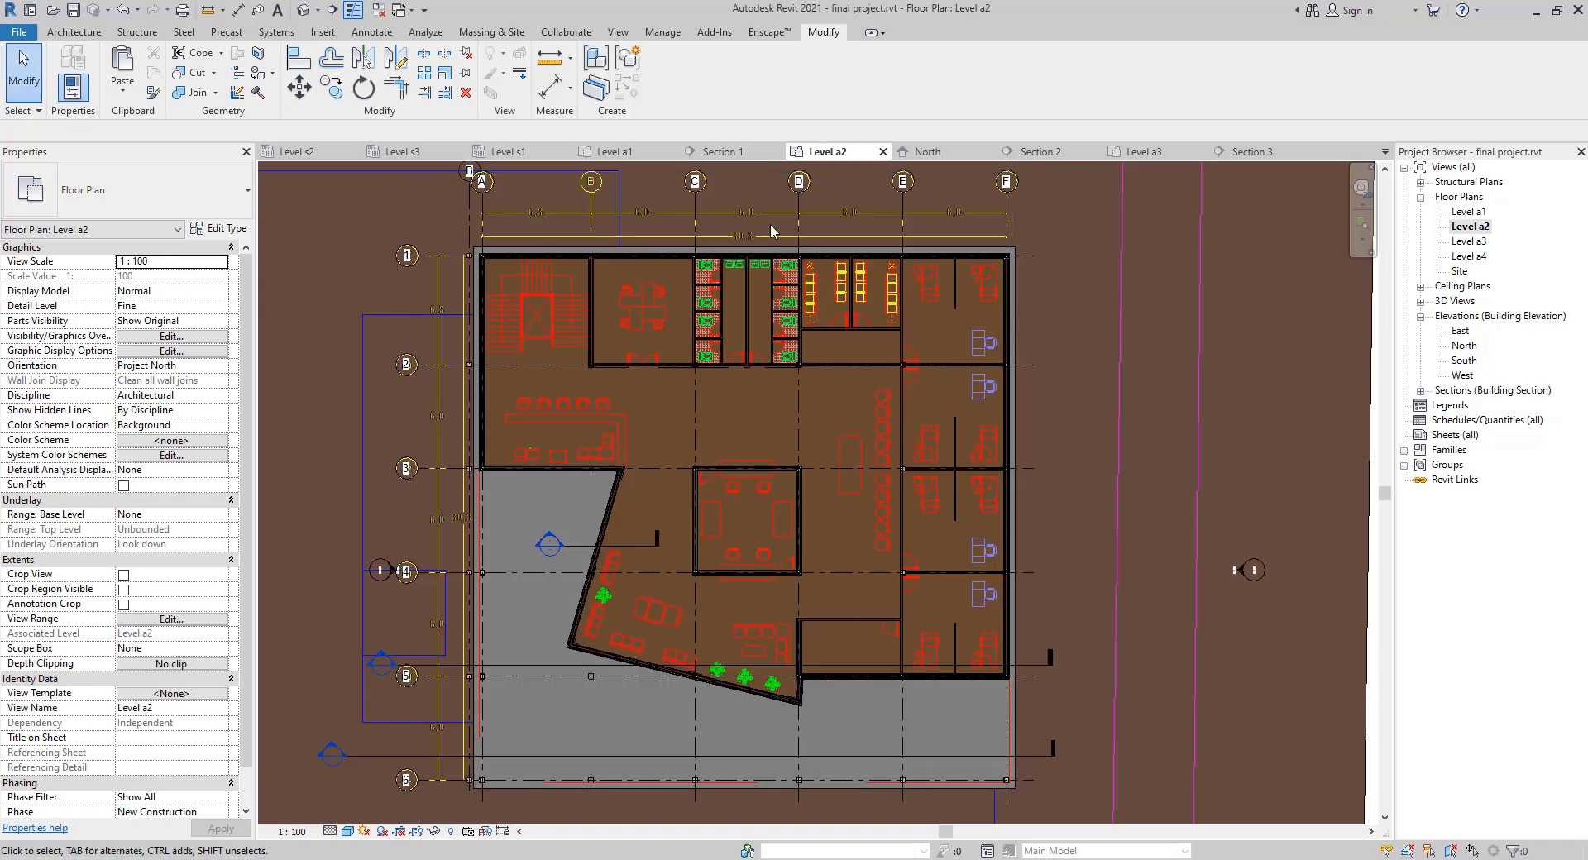
scroll(680, 401, "up", 3)
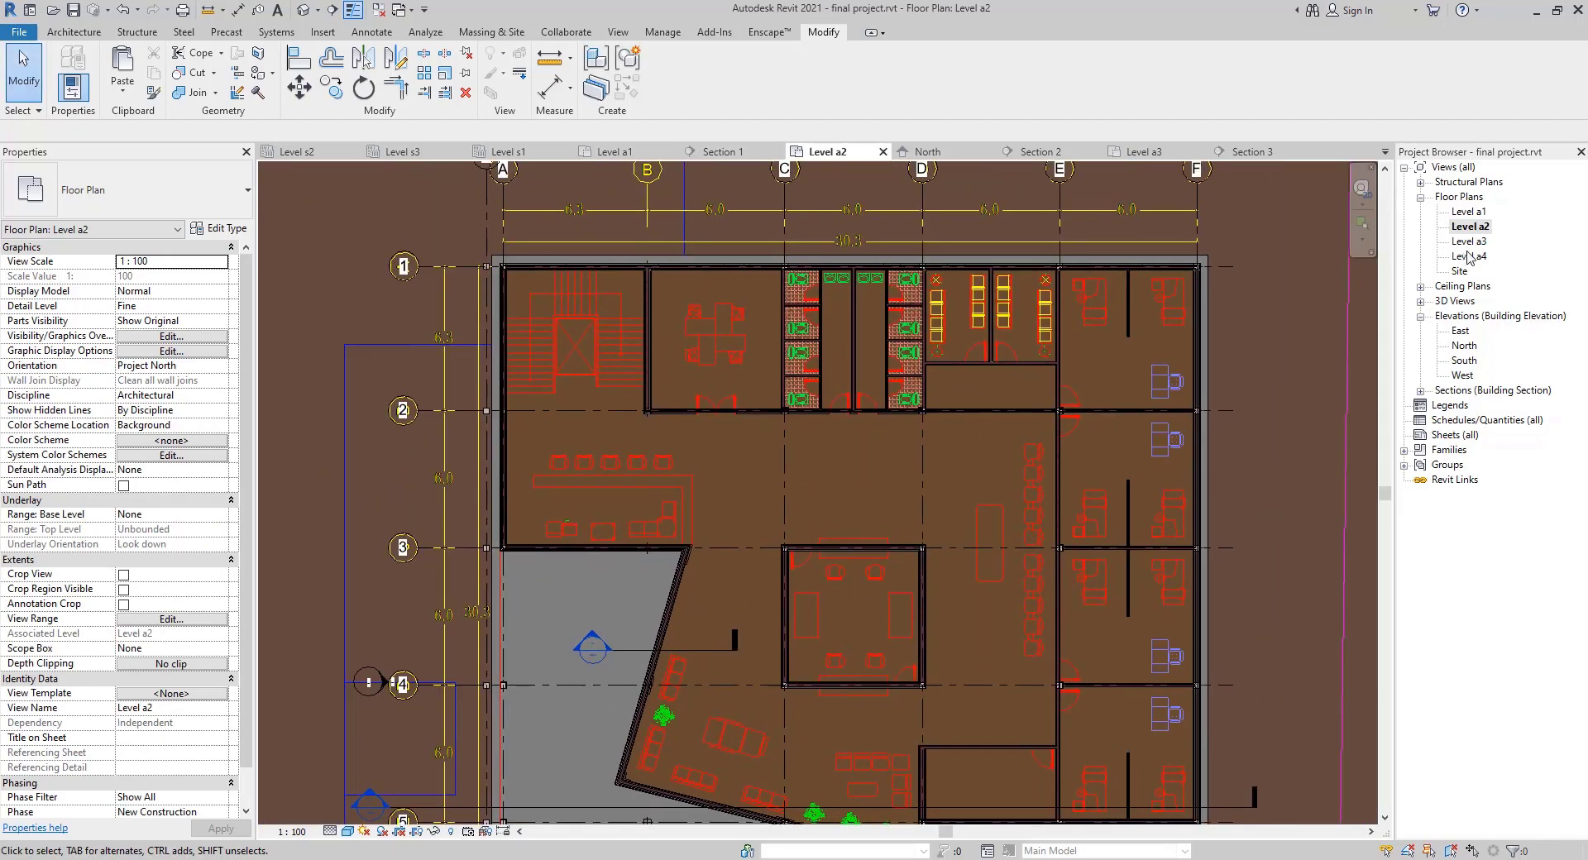
key("Tab")
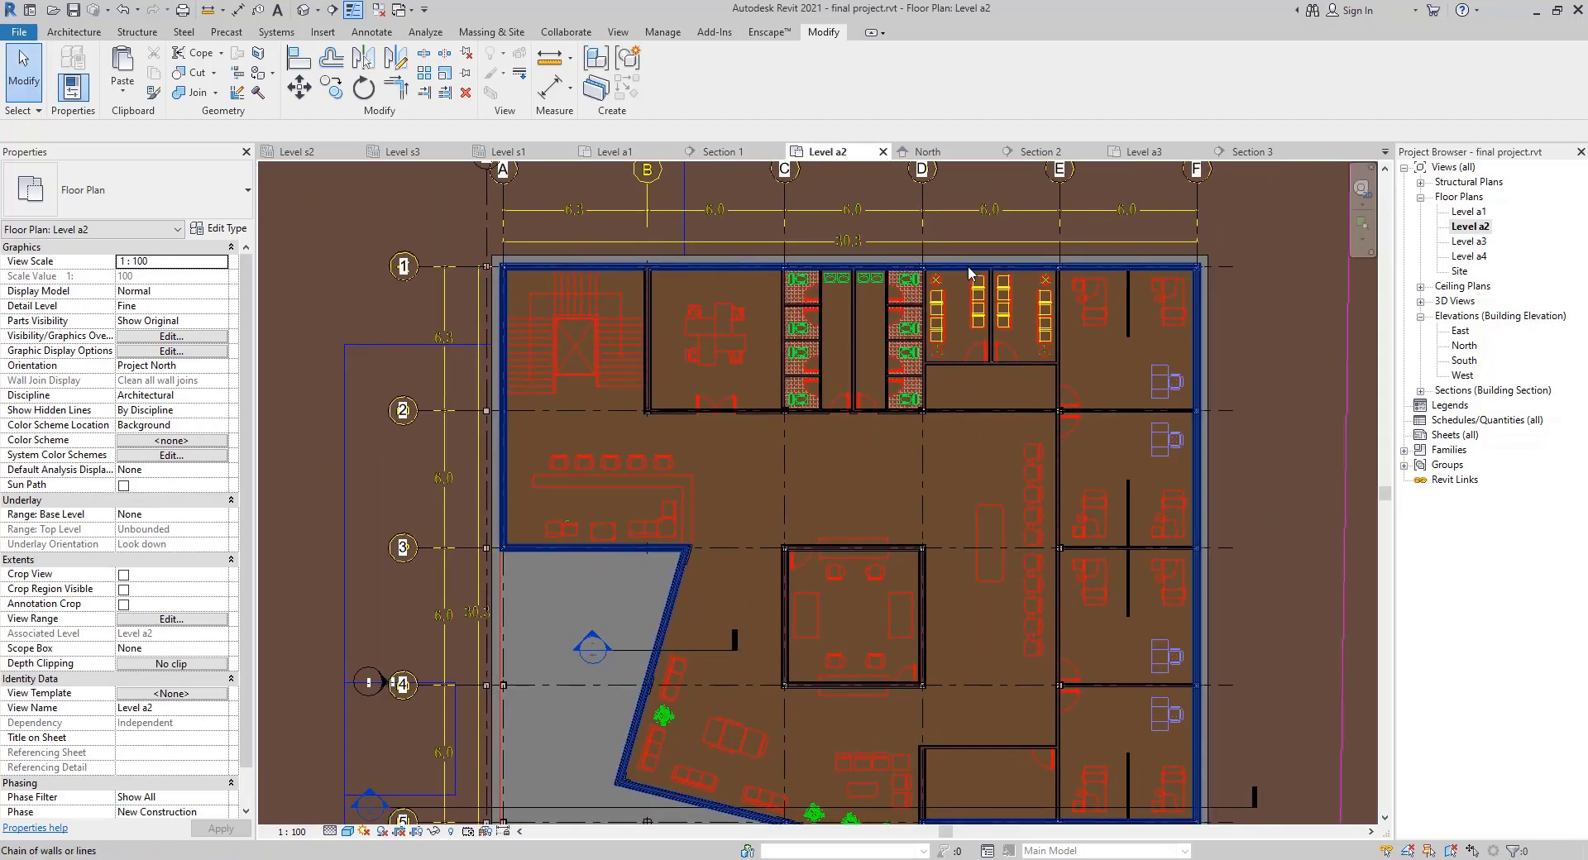
left_click(898, 262)
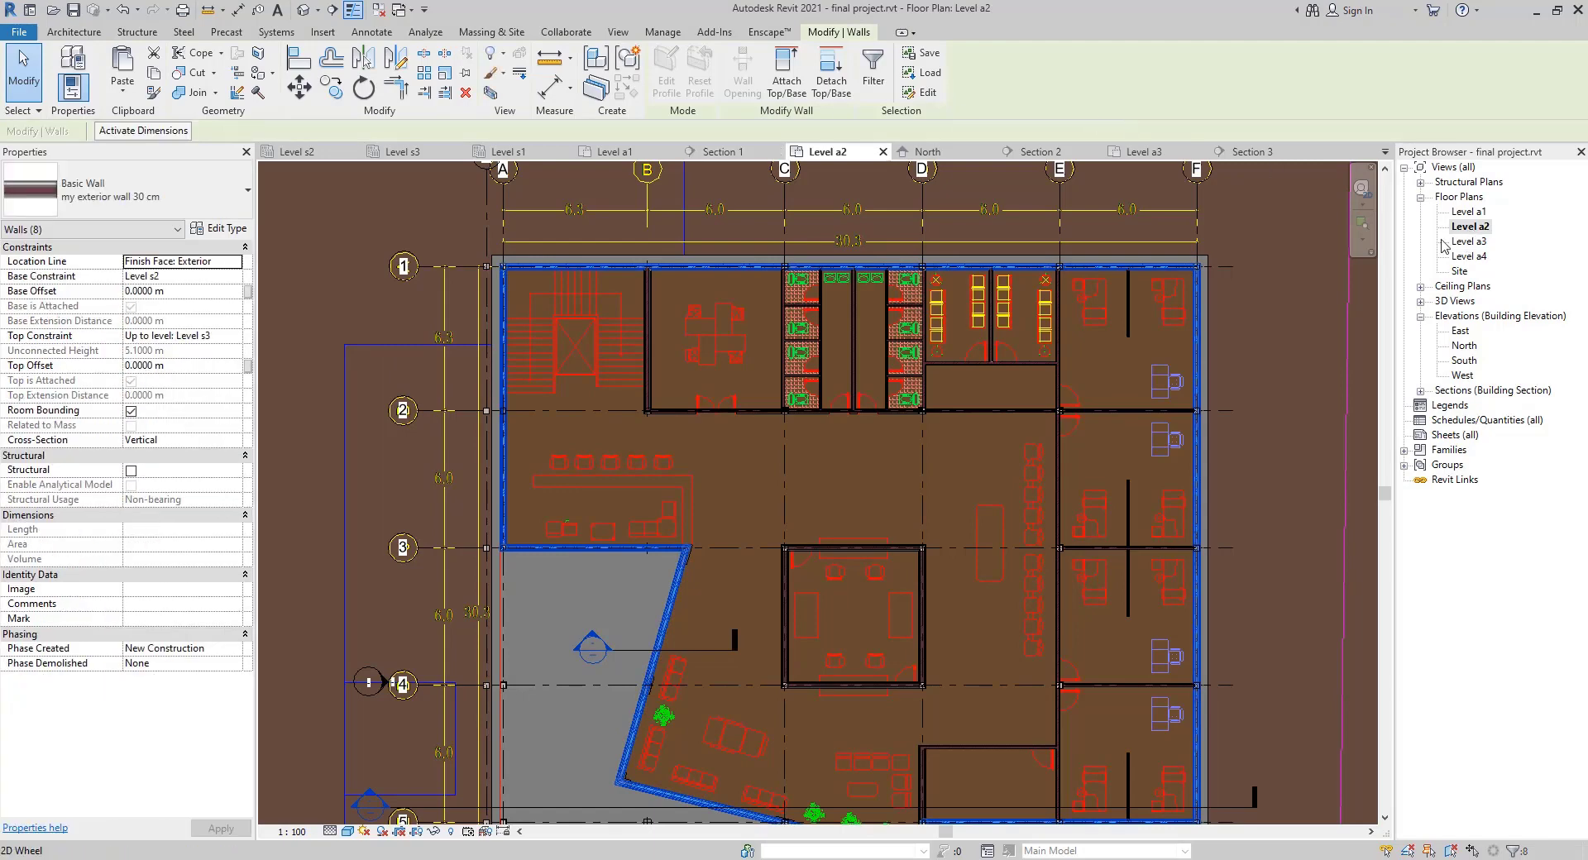
left_click(714, 153)
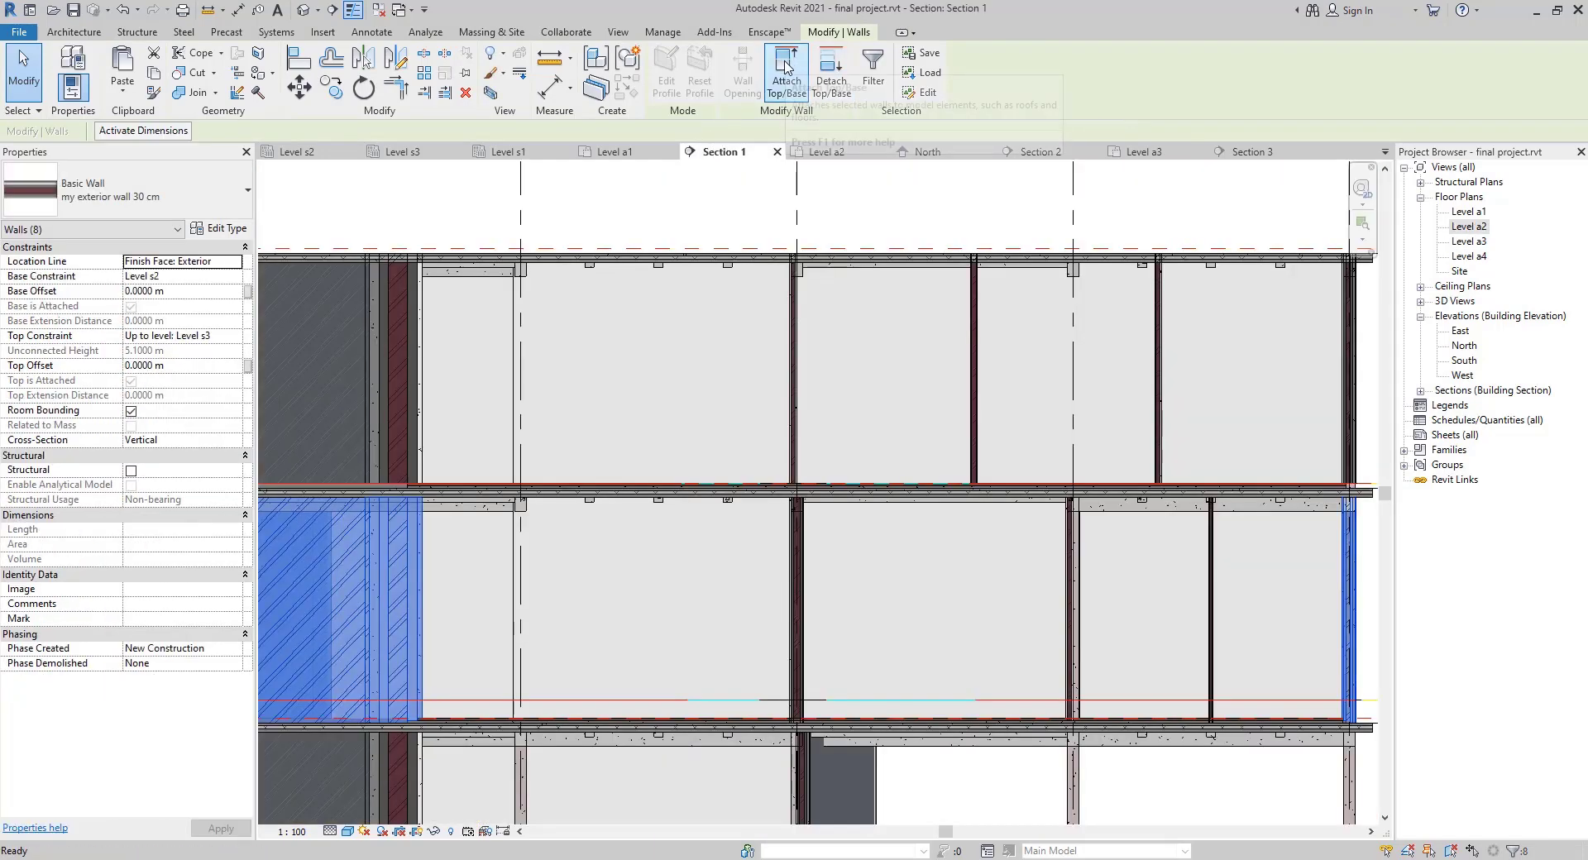
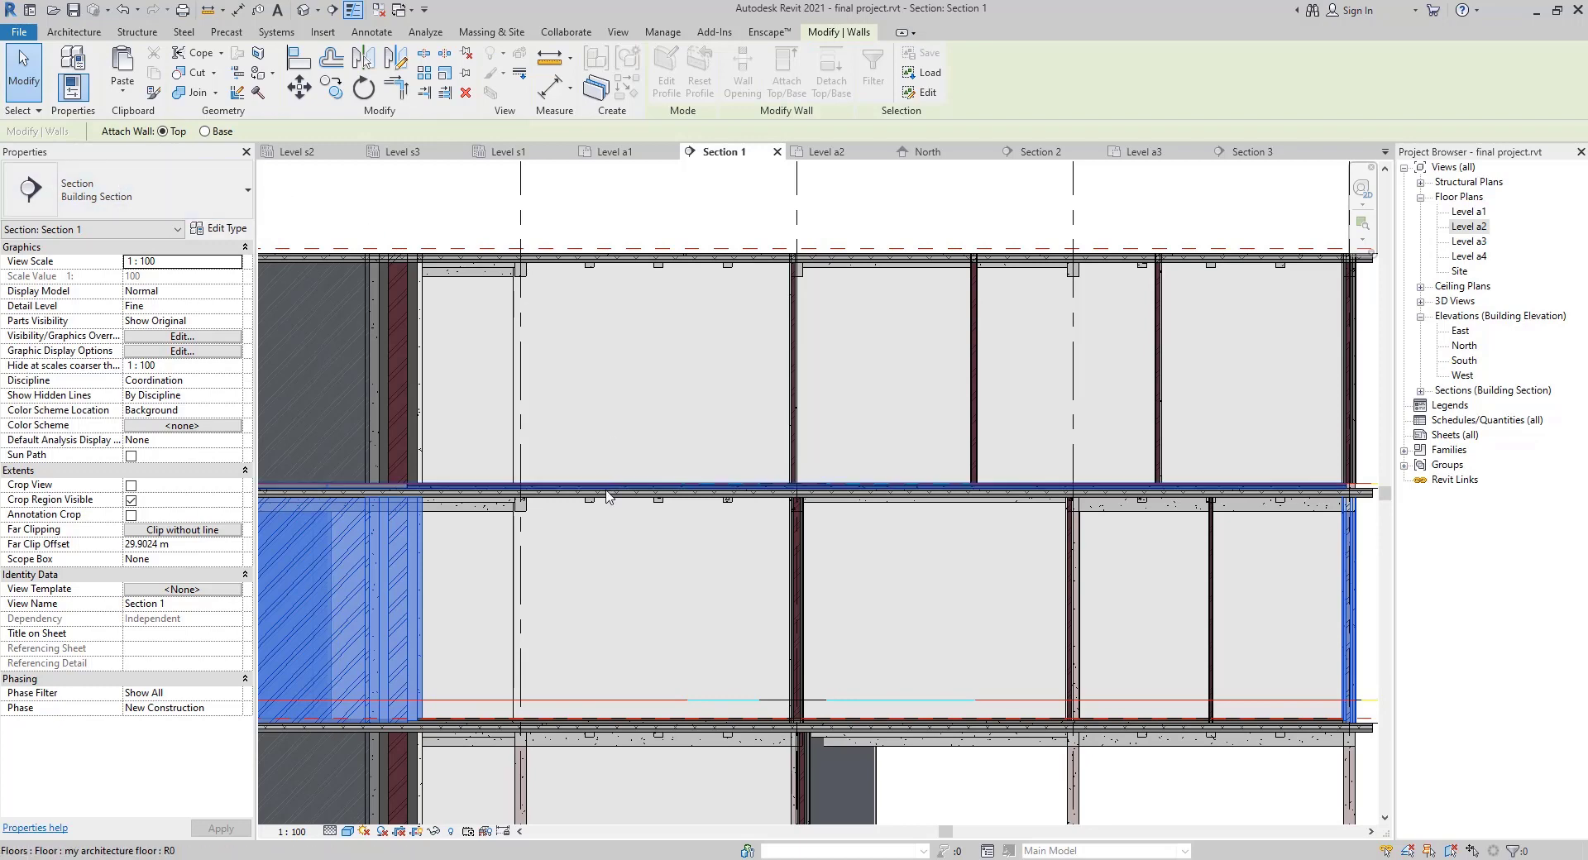
Attach the tops of the selected exterior walls to the floor slab above them, at Level s3
scroll(1313, 477, "up", 3)
left_click(1315, 477)
scroll(1259, 548, "down", 2)
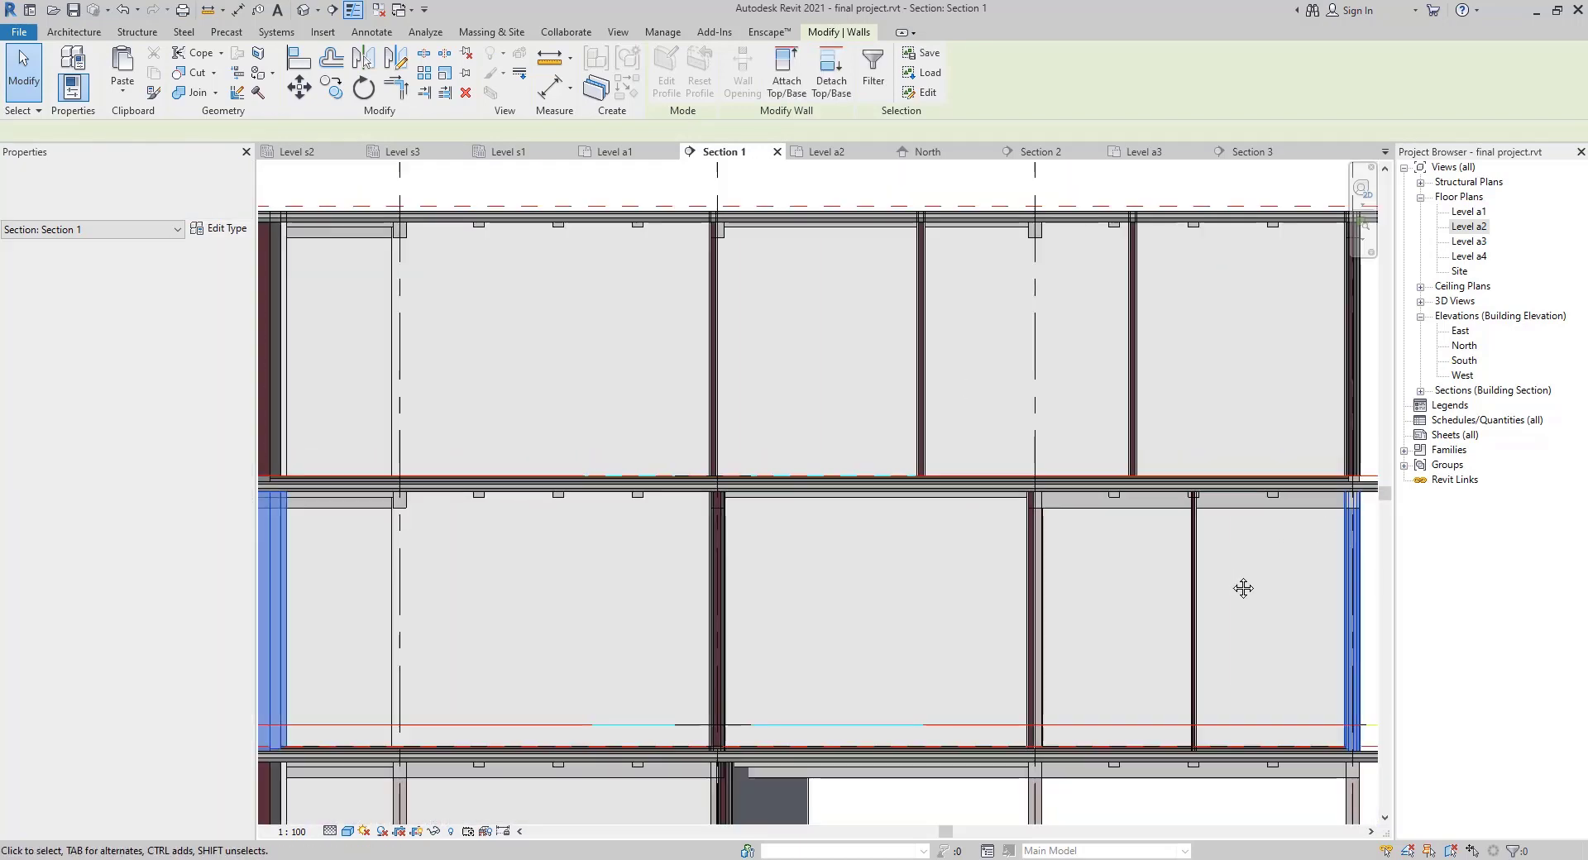
middle_click_drag(1244, 588, 913, 439)
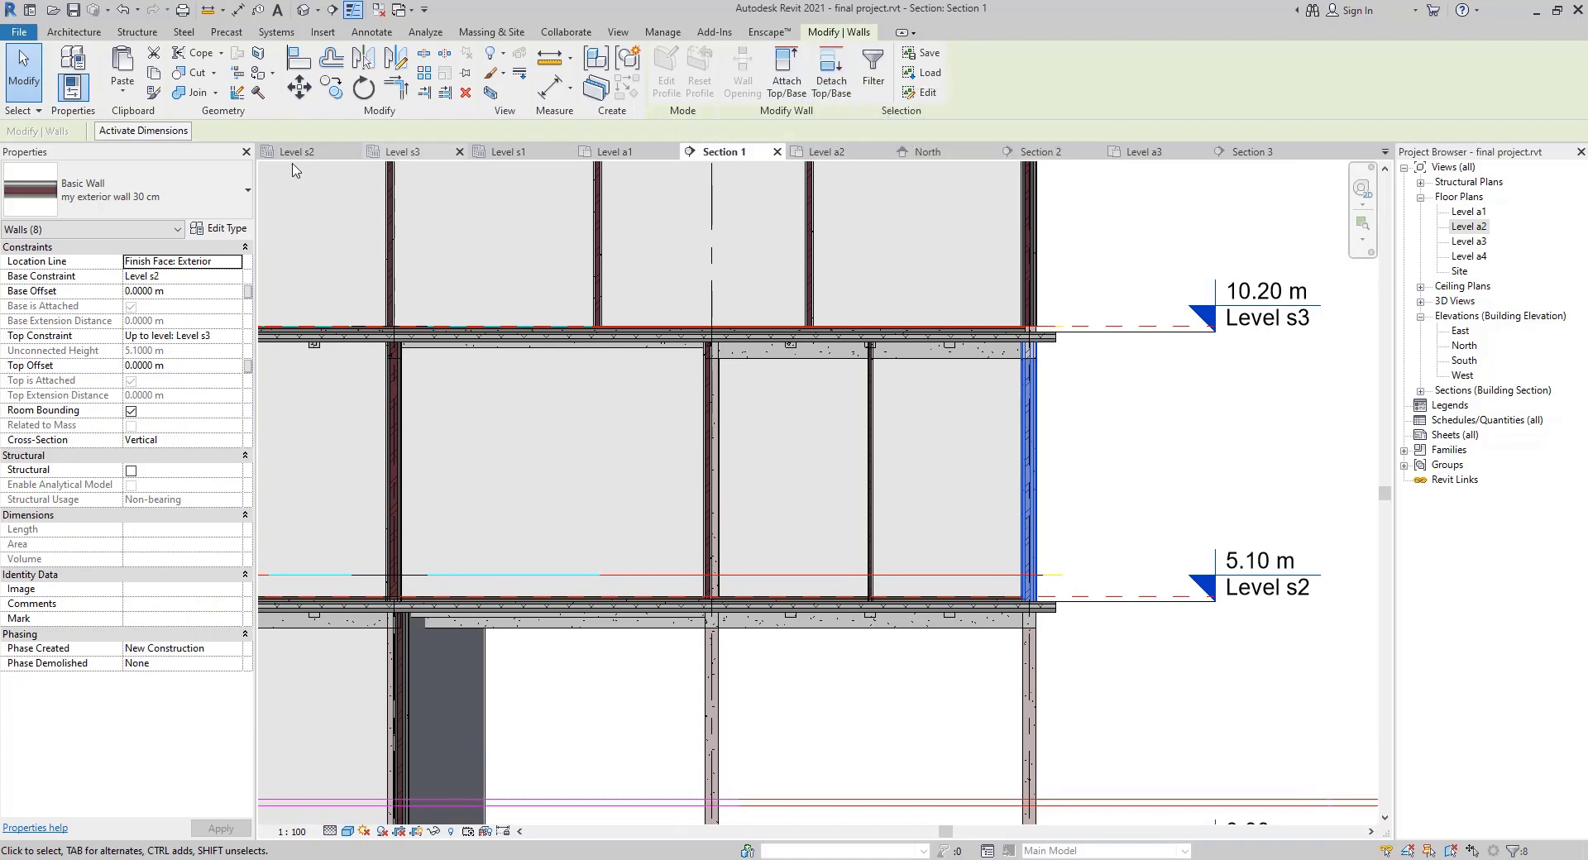
Attach the bases of the selected exterior walls to the structural floor at Level s2 and clear the selection
left_click(790, 80)
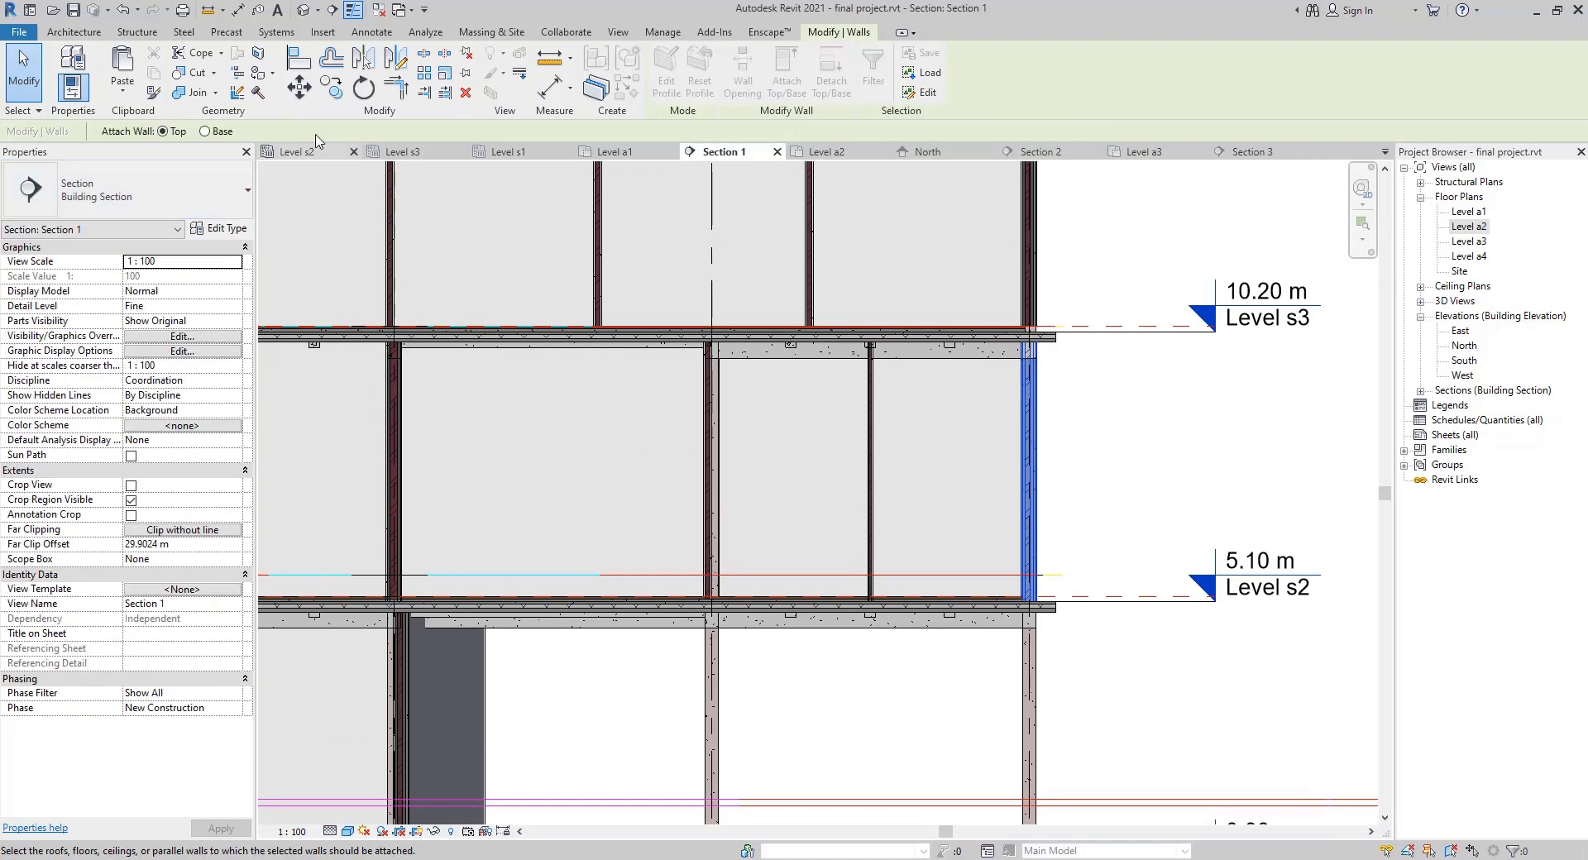
scroll(924, 460, "up", 1)
scroll(1057, 545, "up", 1)
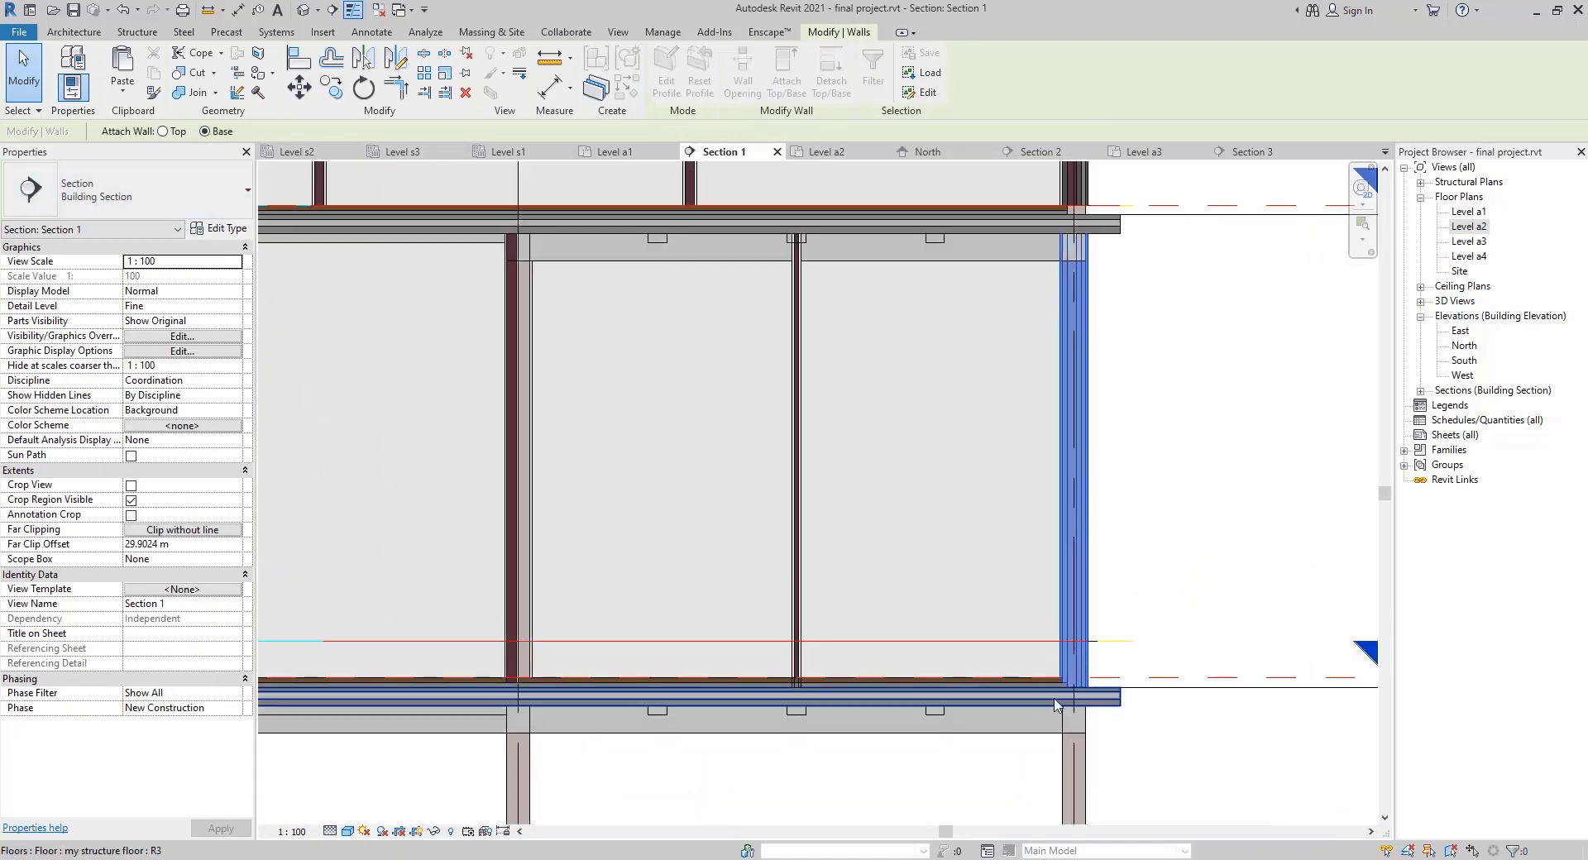
left_click(1055, 705)
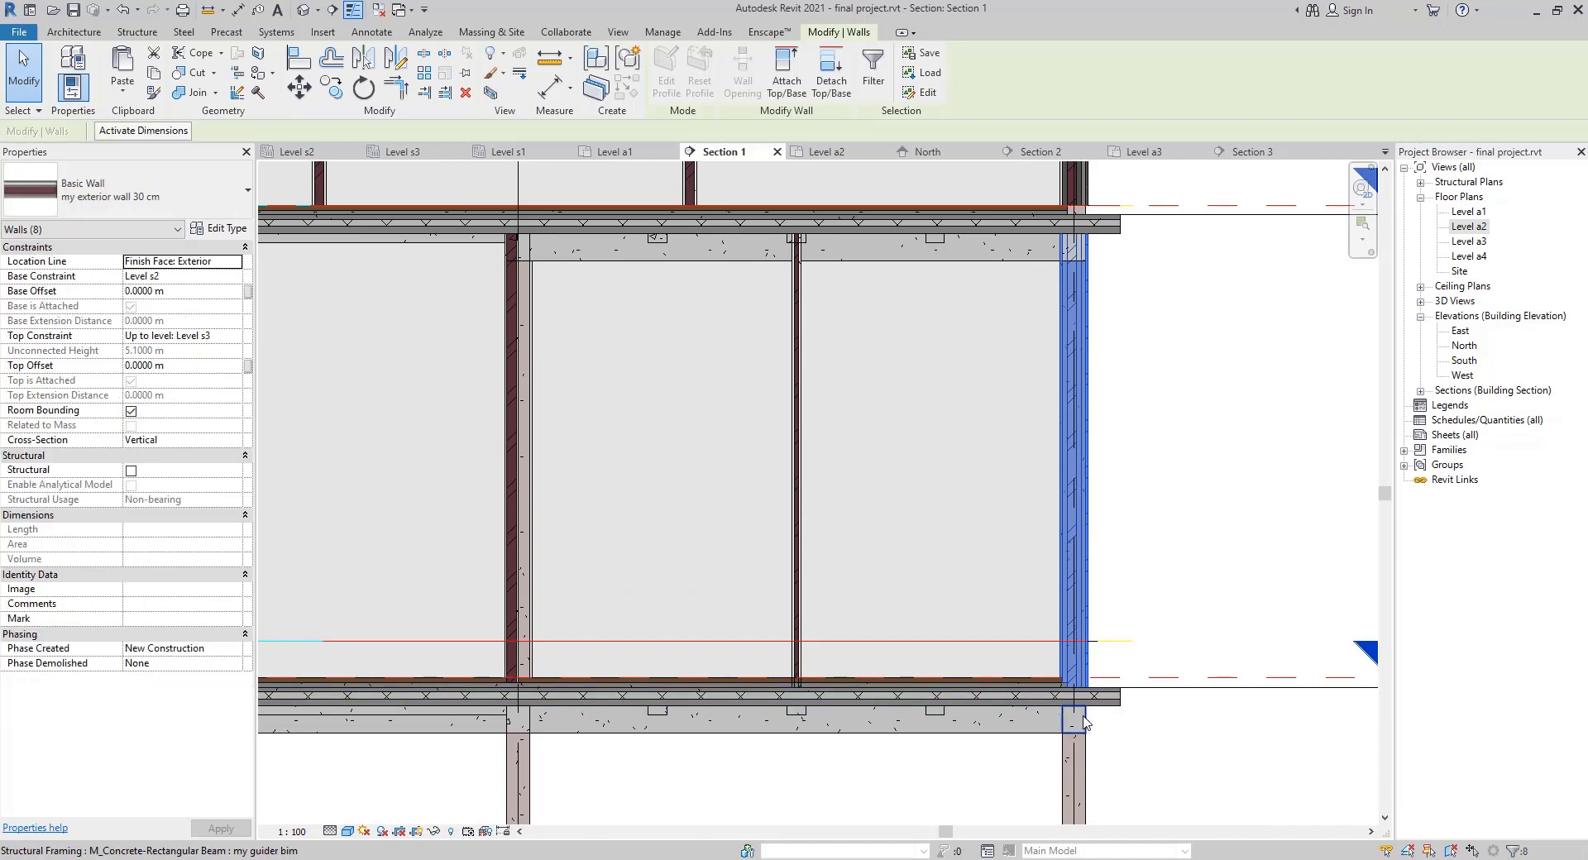
scroll(1057, 670, "up", 1)
key("Escape")
scroll(1056, 662, "up", 2)
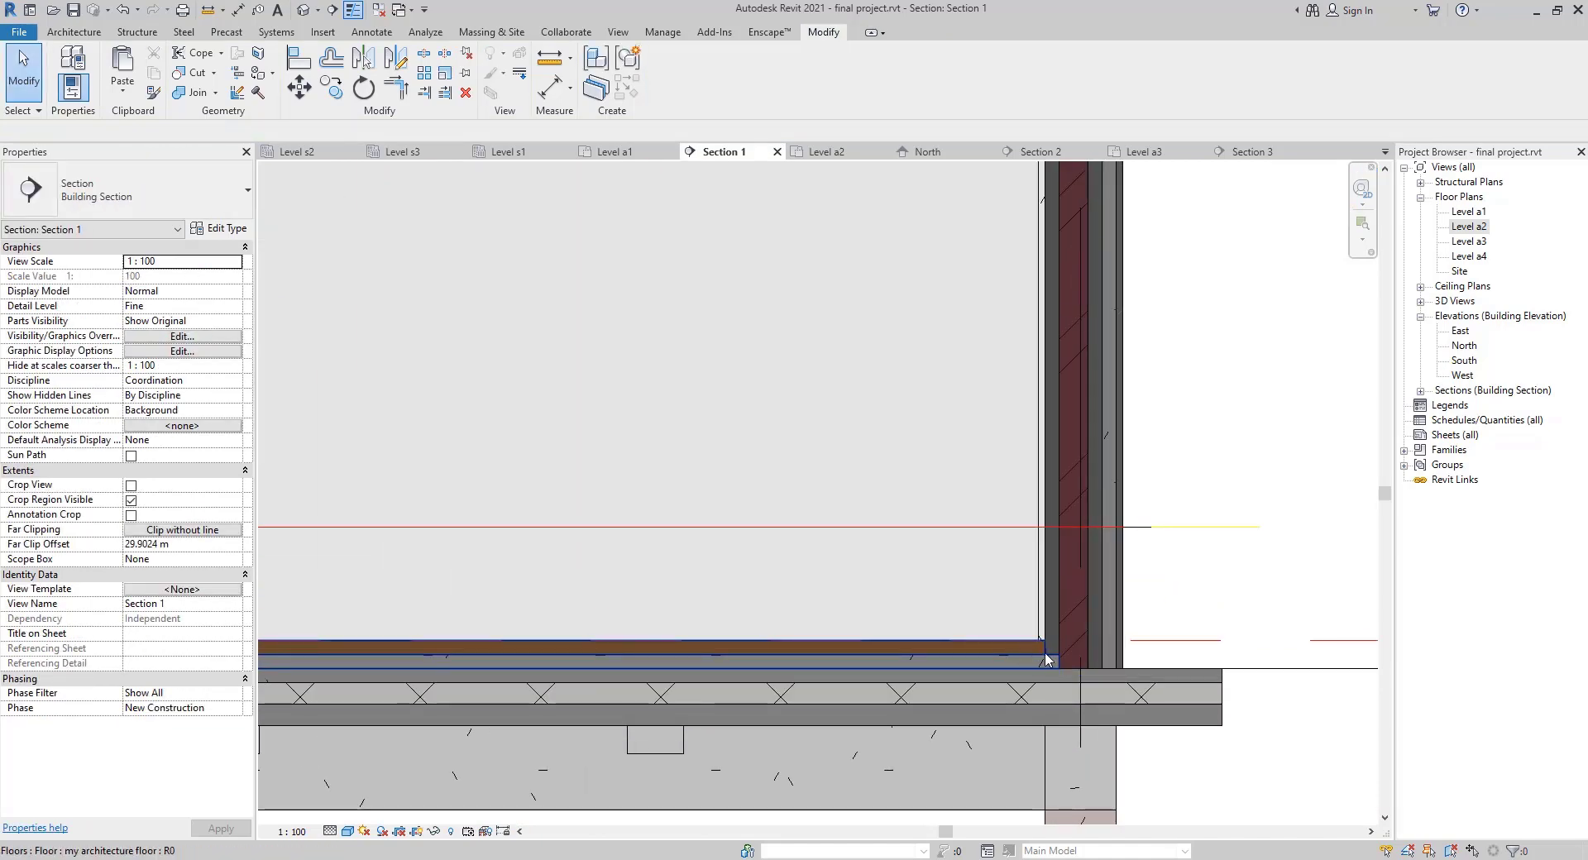
Attach the base of the 10 cm interior wall between grids E and F to the architecture floor at Level a2
scroll(1049, 657, "down", 4)
middle_click_drag(717, 639, 822, 647)
scroll(811, 645, "up", 3)
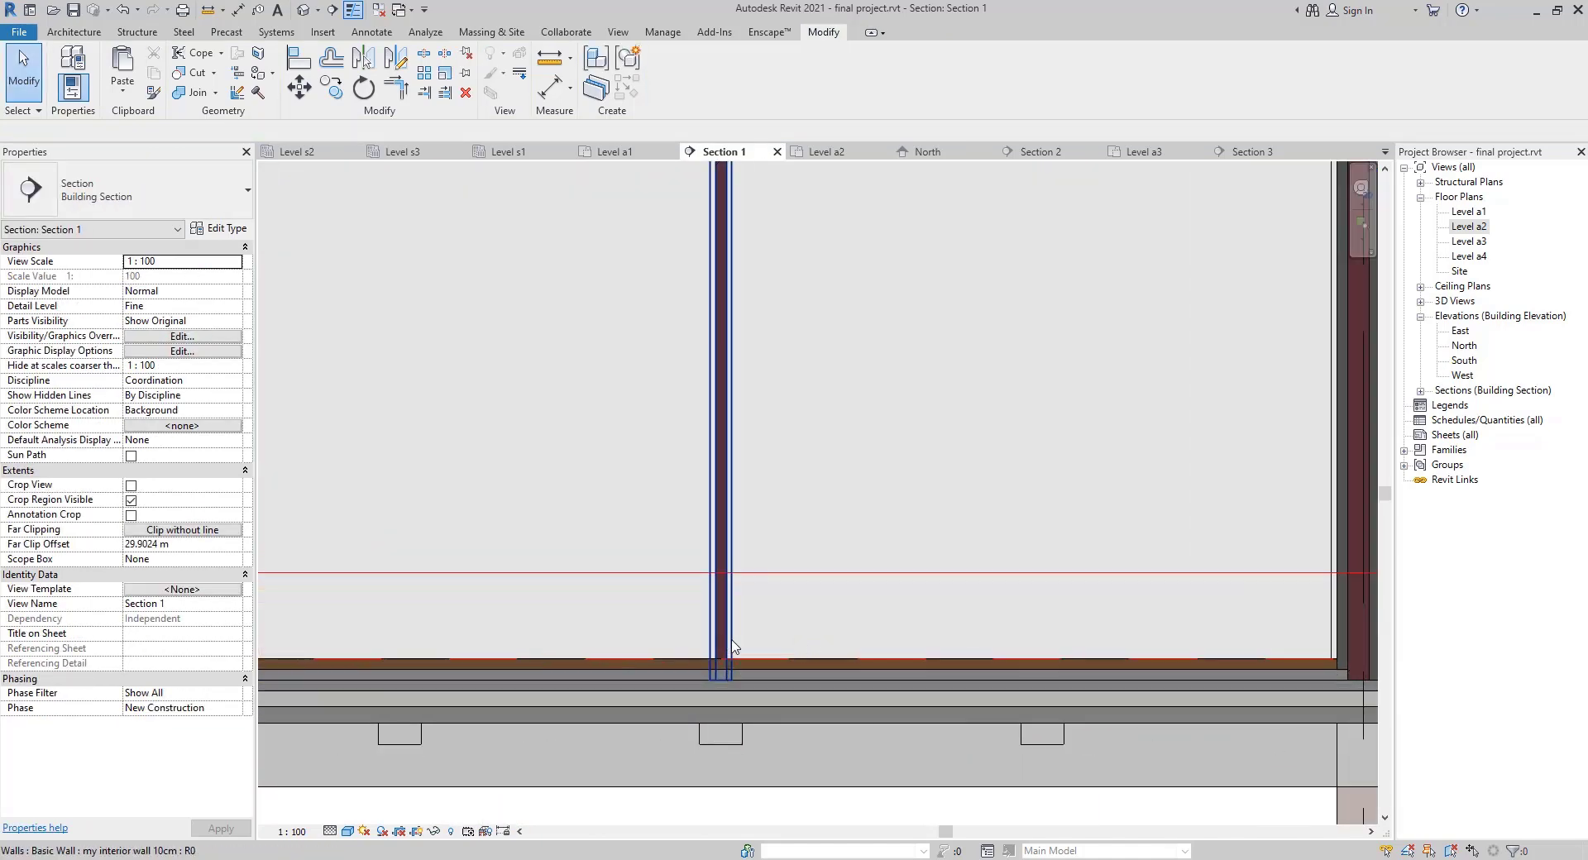
scroll(730, 647, "up", 2)
scroll(726, 647, "up", 2)
left_click(727, 647)
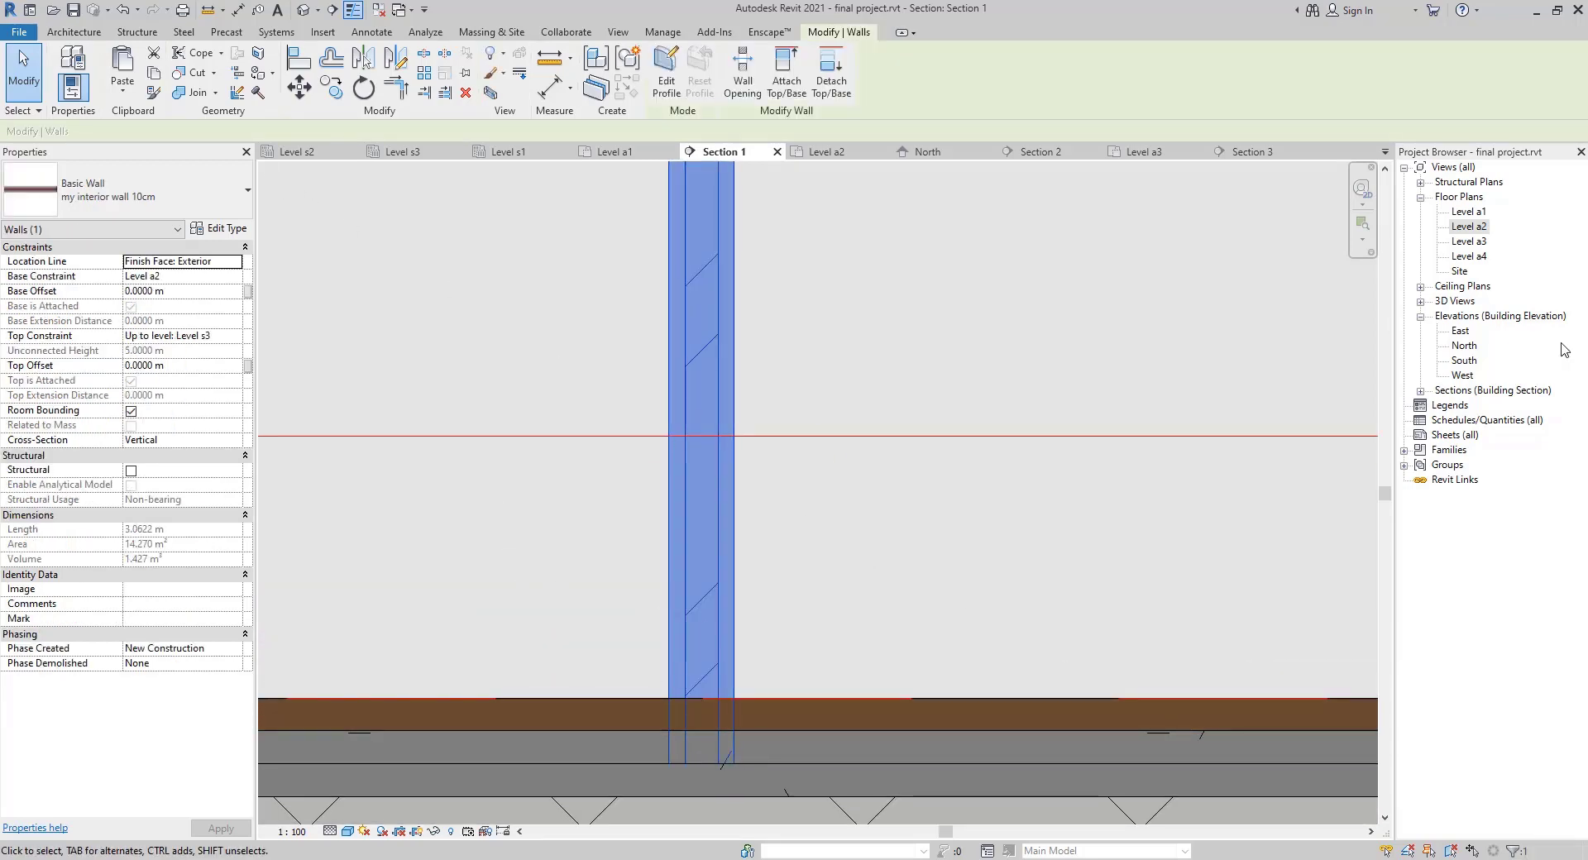
left_click(787, 71)
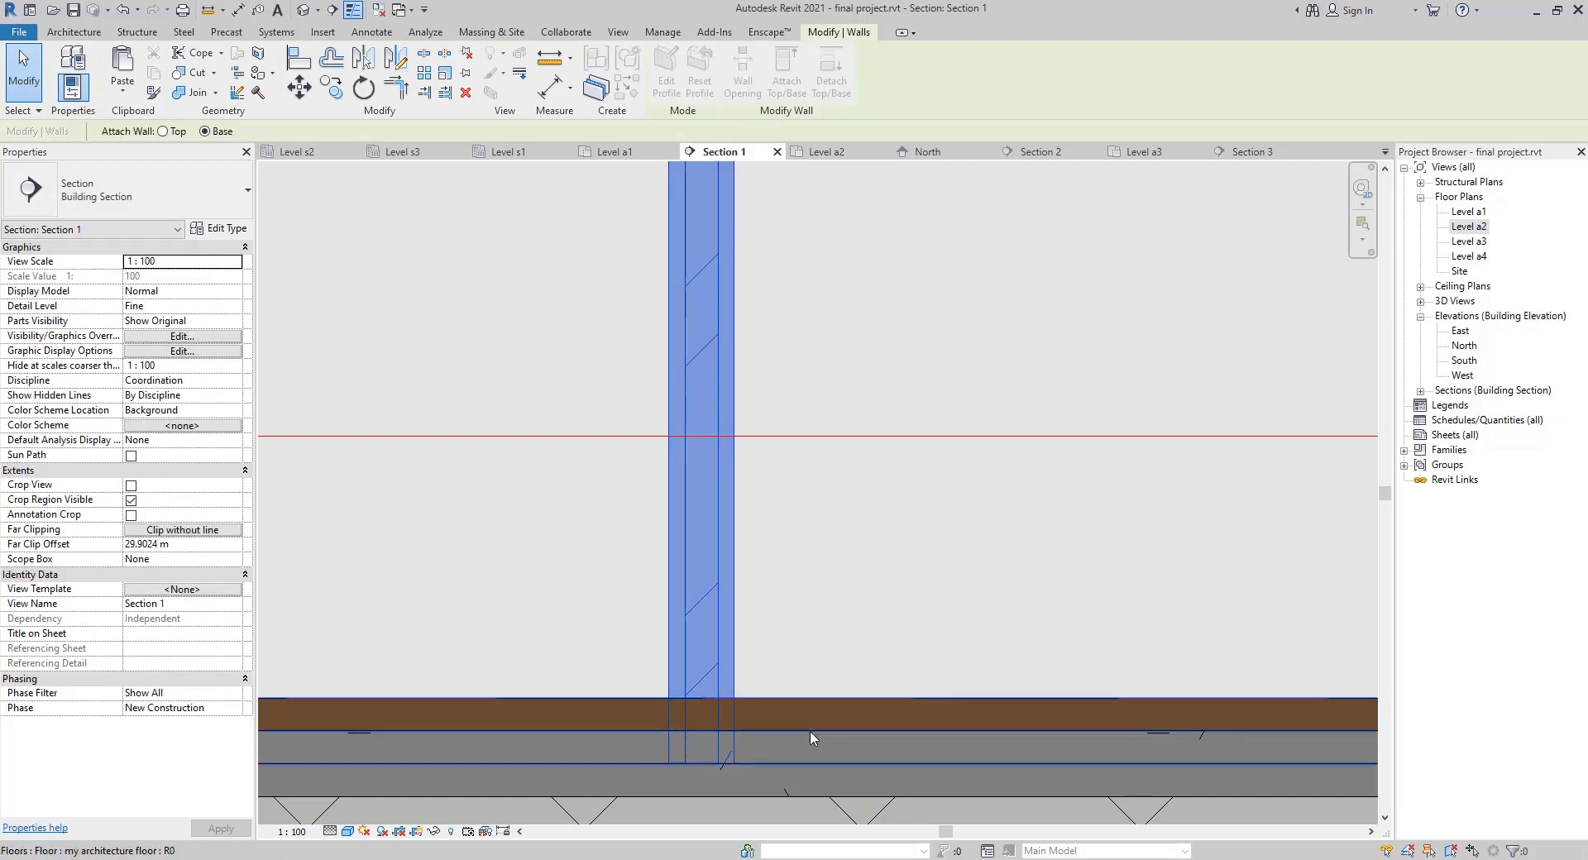
left_click(826, 702)
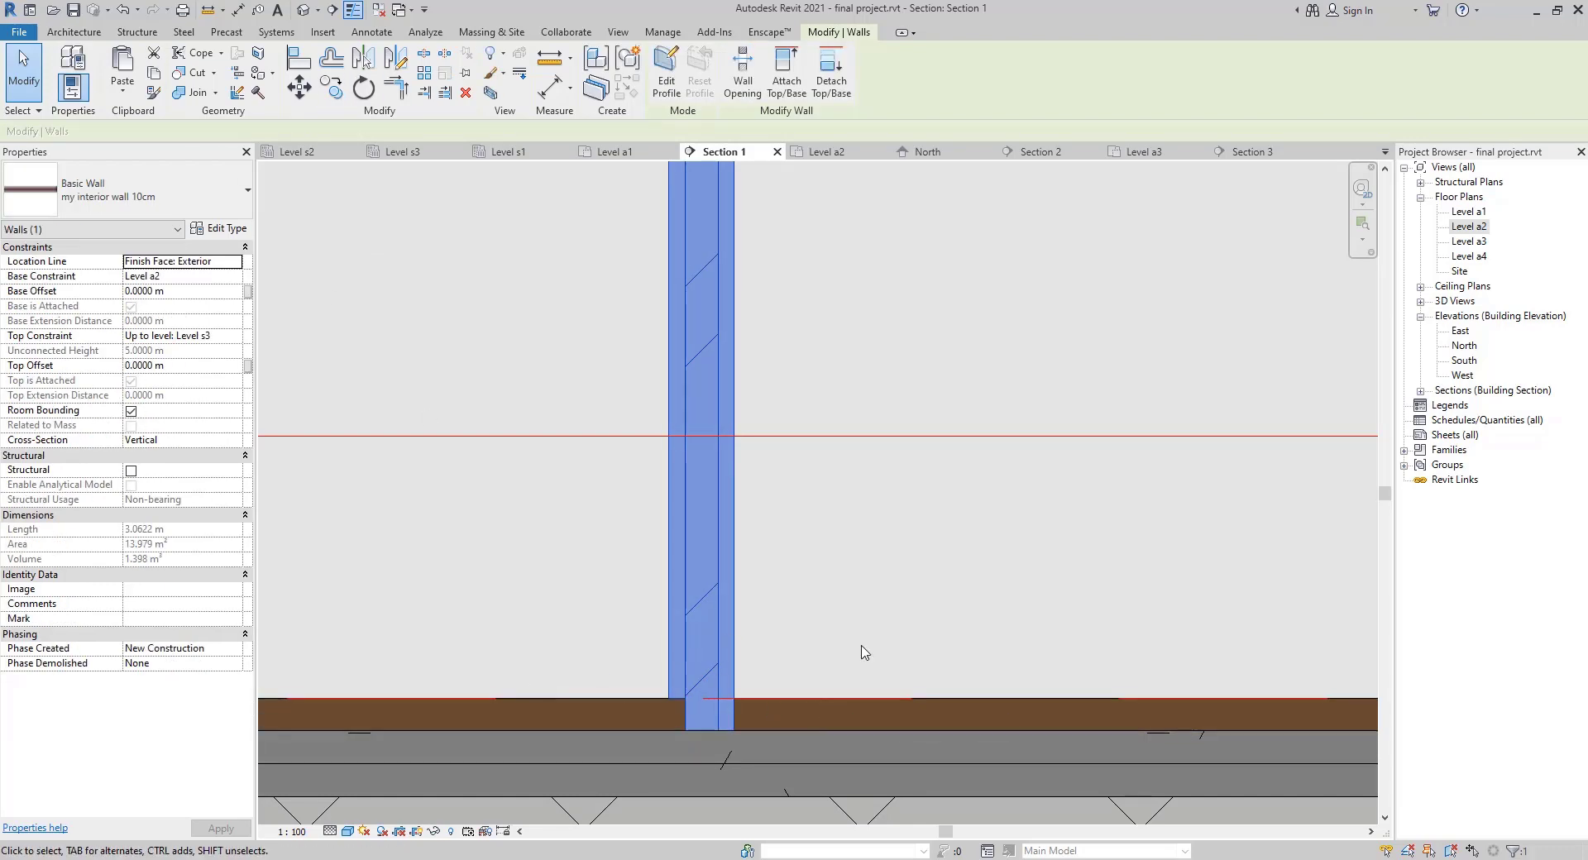
Examine in Section 1 how the bases of the other Level a2 interior walls meet the floor layers
scroll(862, 677, "down", 3)
scroll(1021, 595, "down", 2)
middle_click_drag(538, 621, 822, 621)
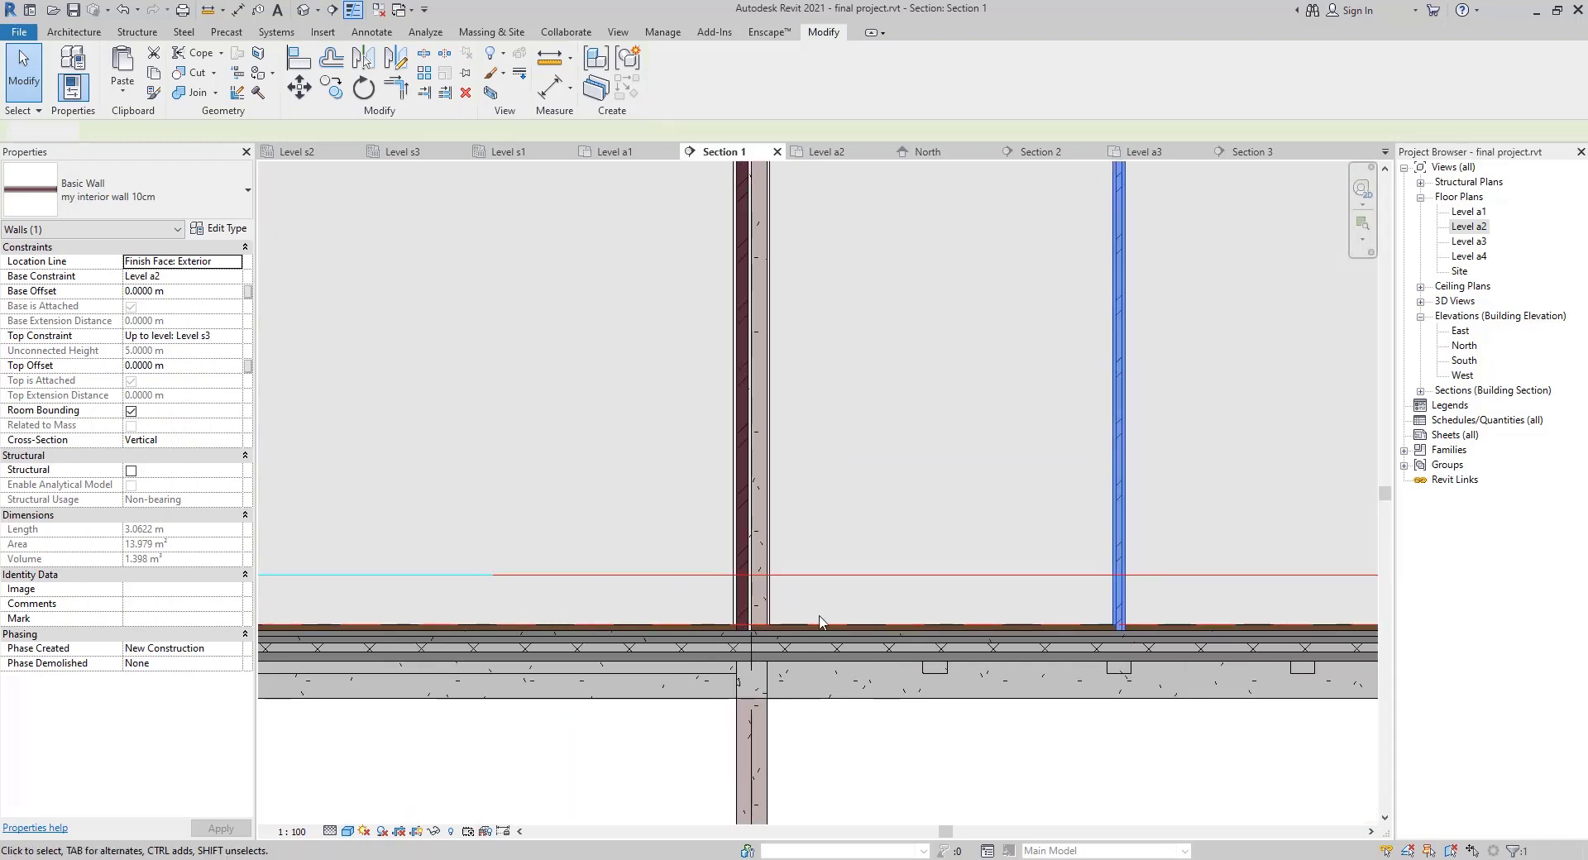
key("Escape")
scroll(747, 627, "up", 4)
scroll(747, 626, "up", 3)
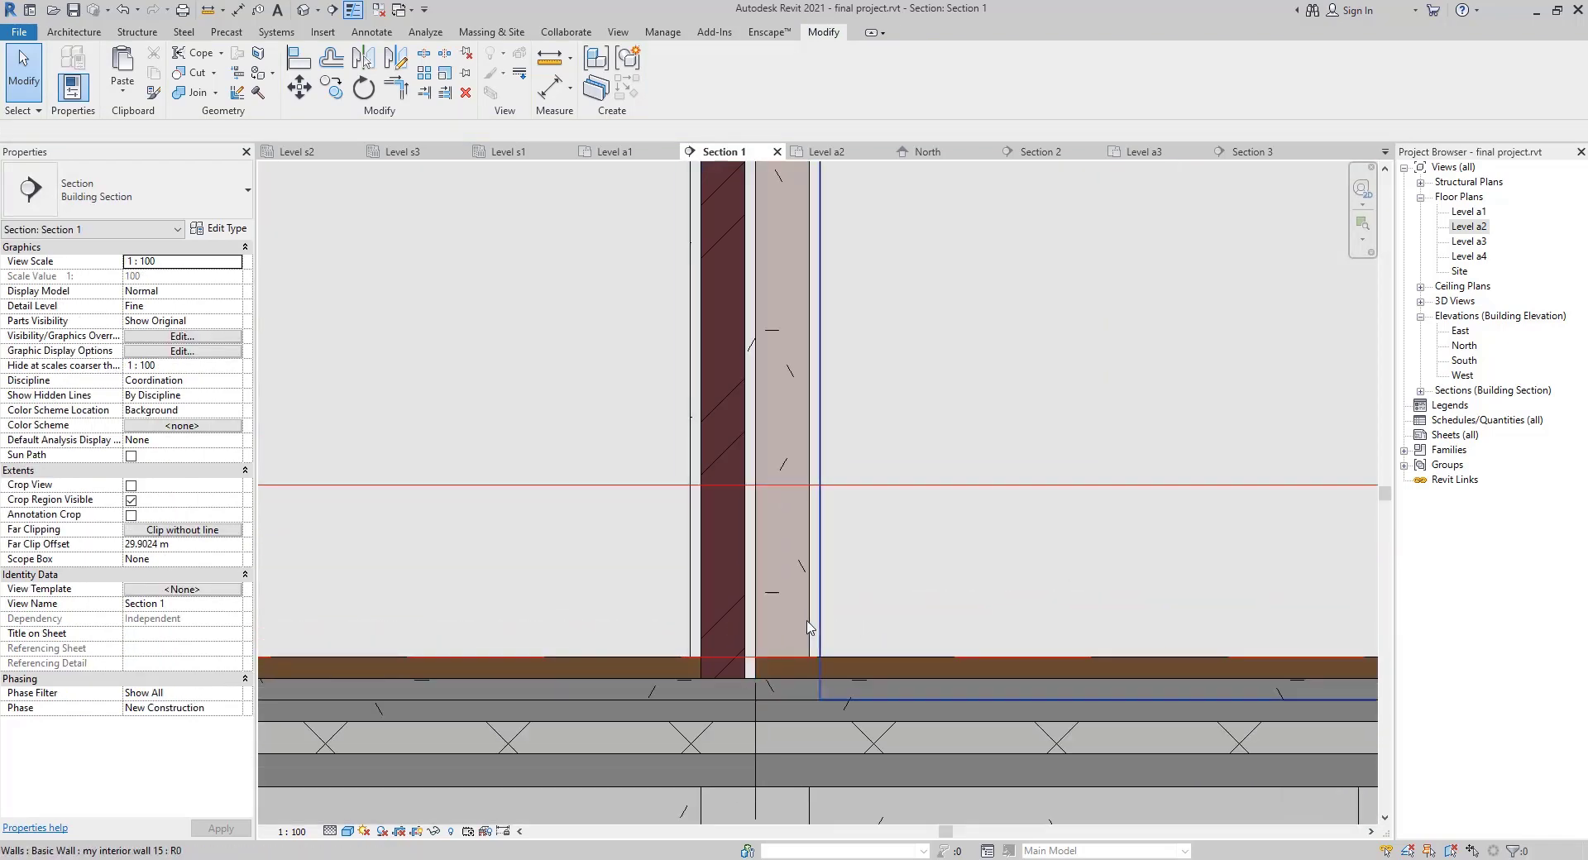
scroll(594, 577, "down", 4)
middle_click_drag(594, 576, 730, 552)
scroll(719, 571, "down", 3)
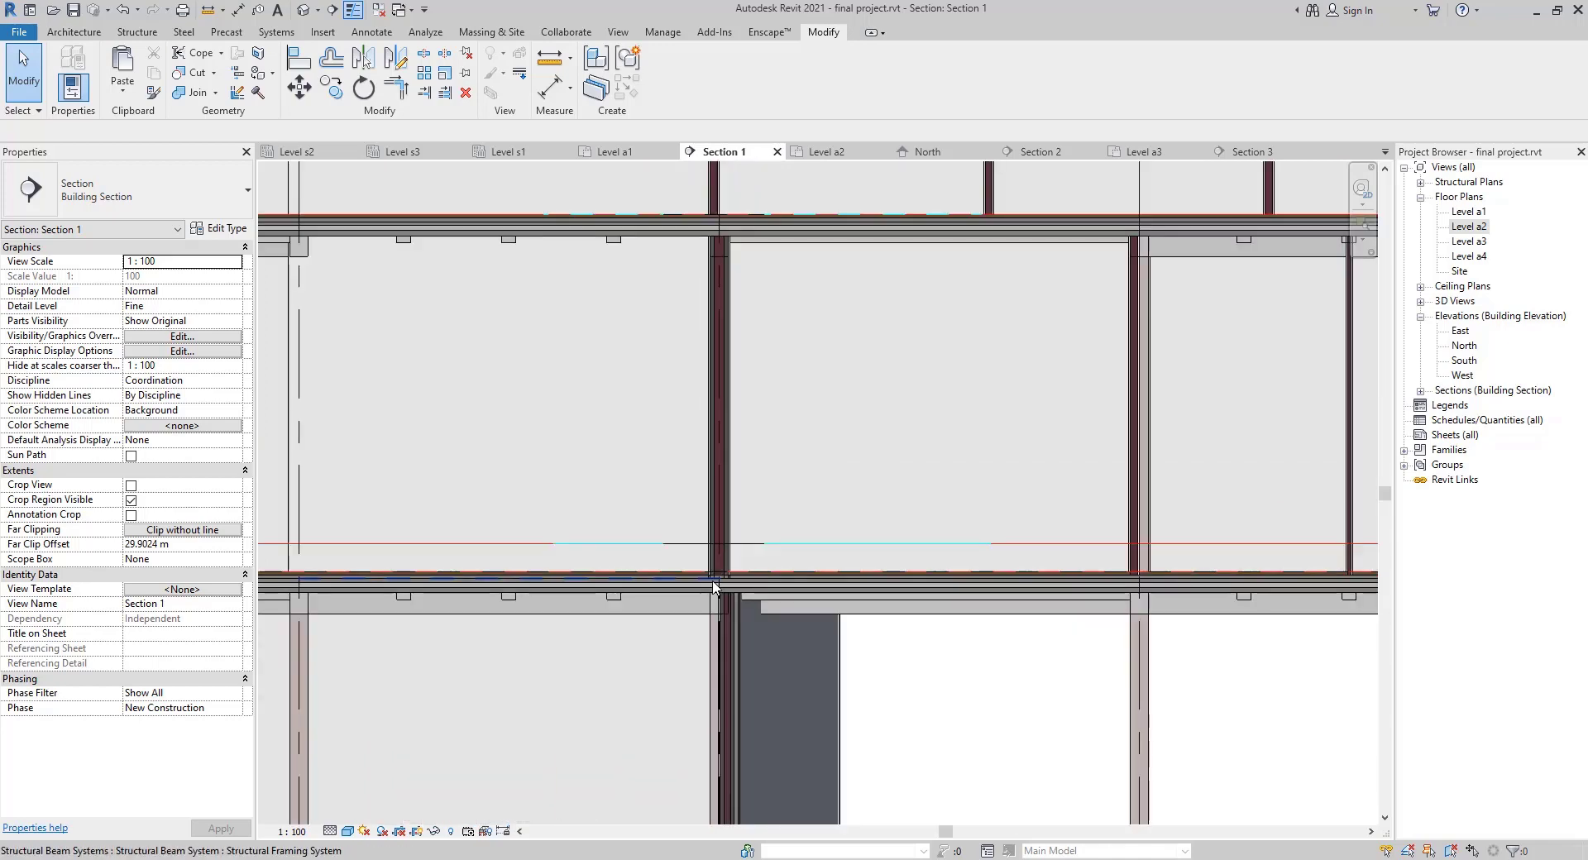
scroll(720, 575, "down", 5)
middle_click_drag(593, 600, 870, 542)
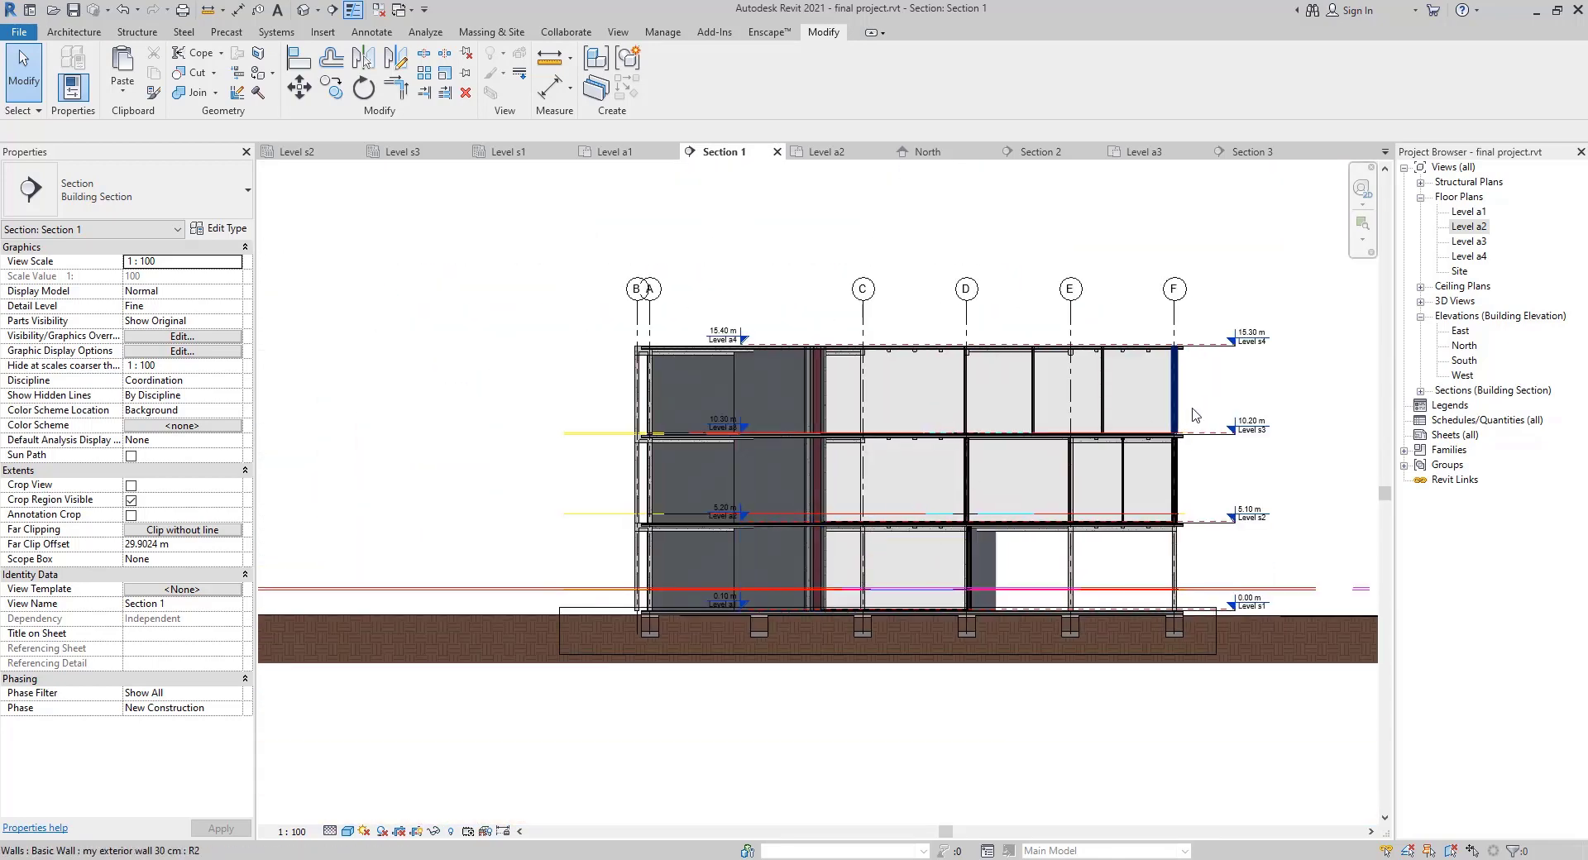
Select all "my interior wall 30 cm" instances visible in the Level a2 plan and return to Section 1
double_click(1469, 227)
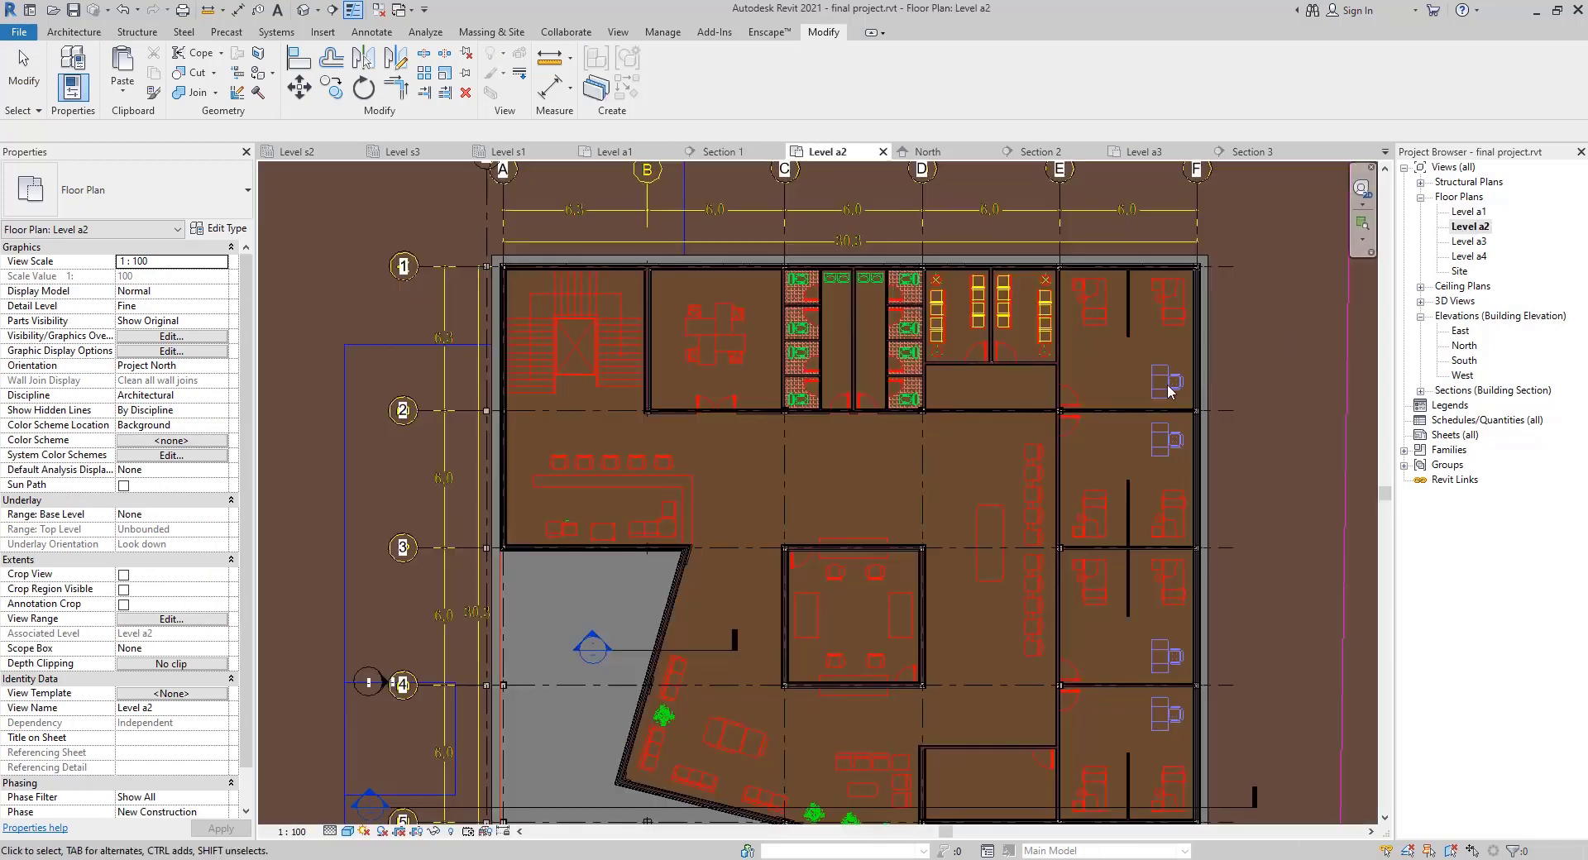
scroll(811, 368, "down", 3)
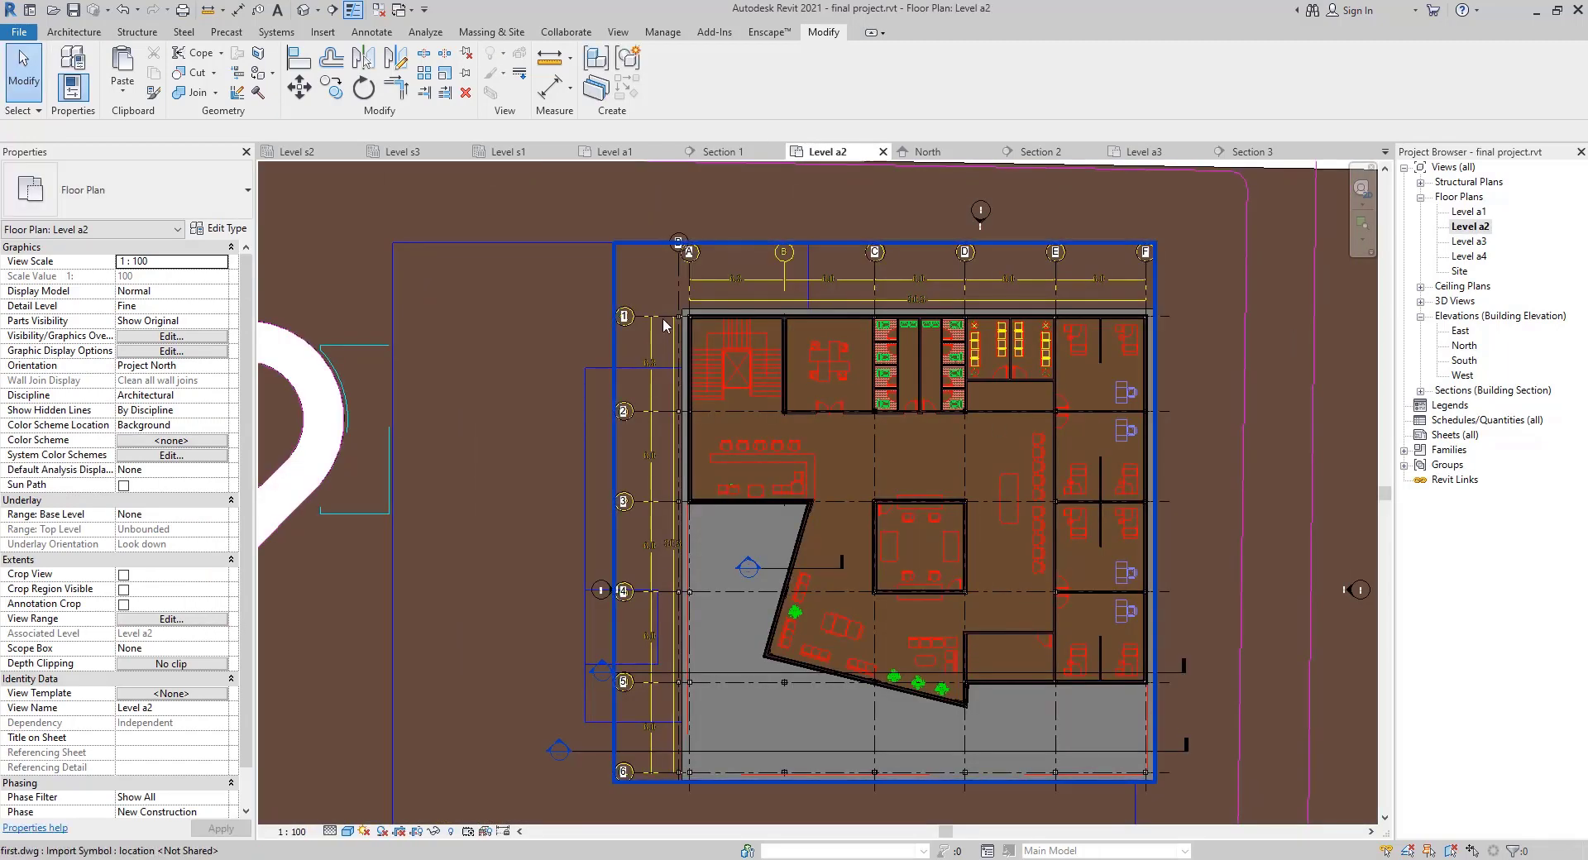
left_click(789, 356)
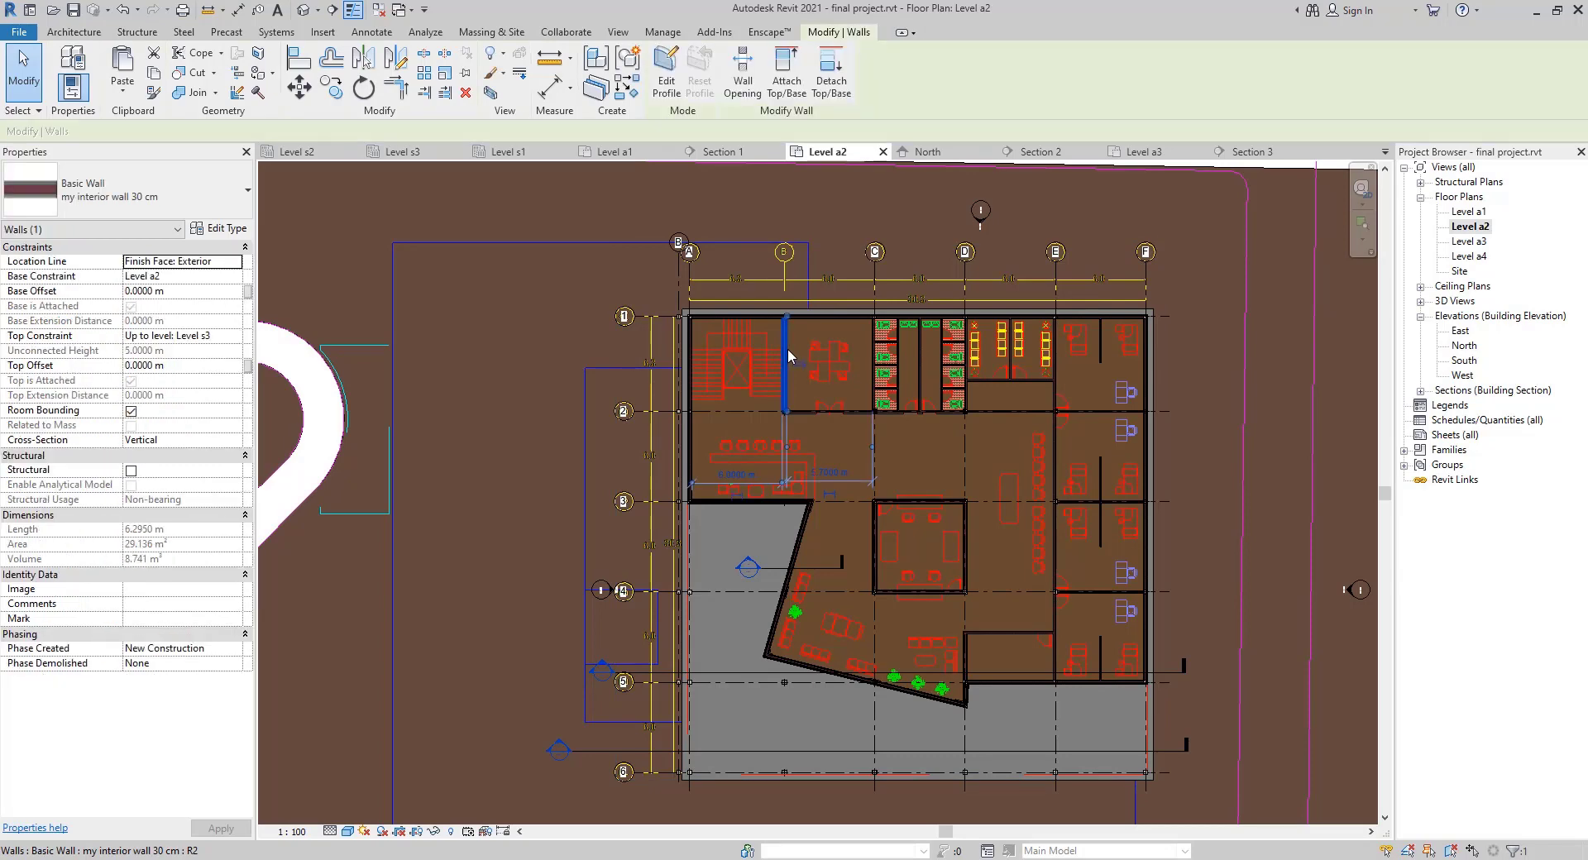
right_click(788, 350)
mouse_move(925, 582)
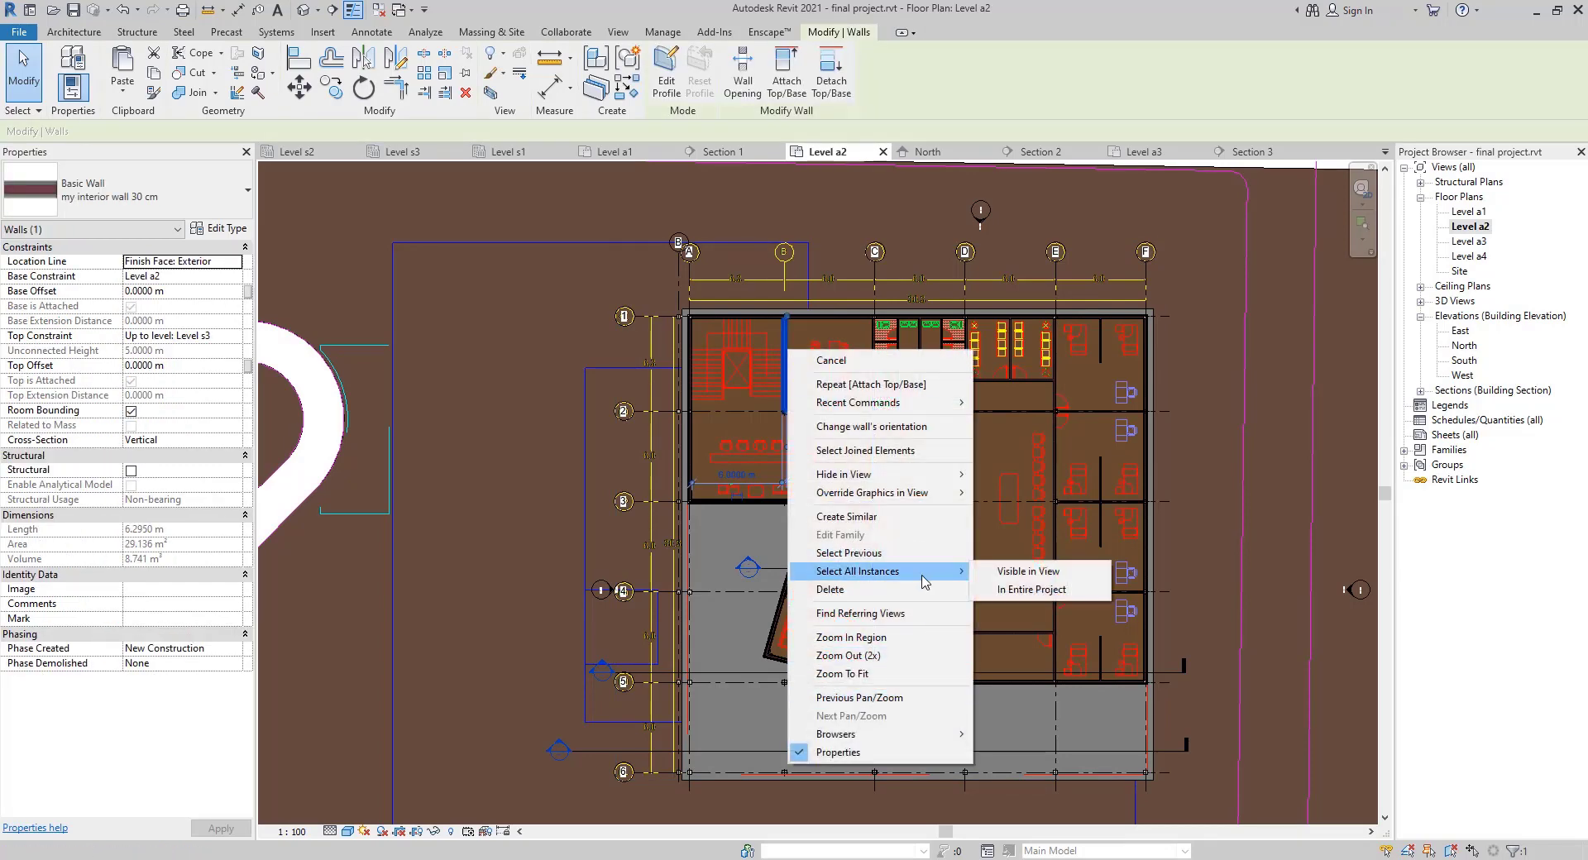
left_click(1024, 571)
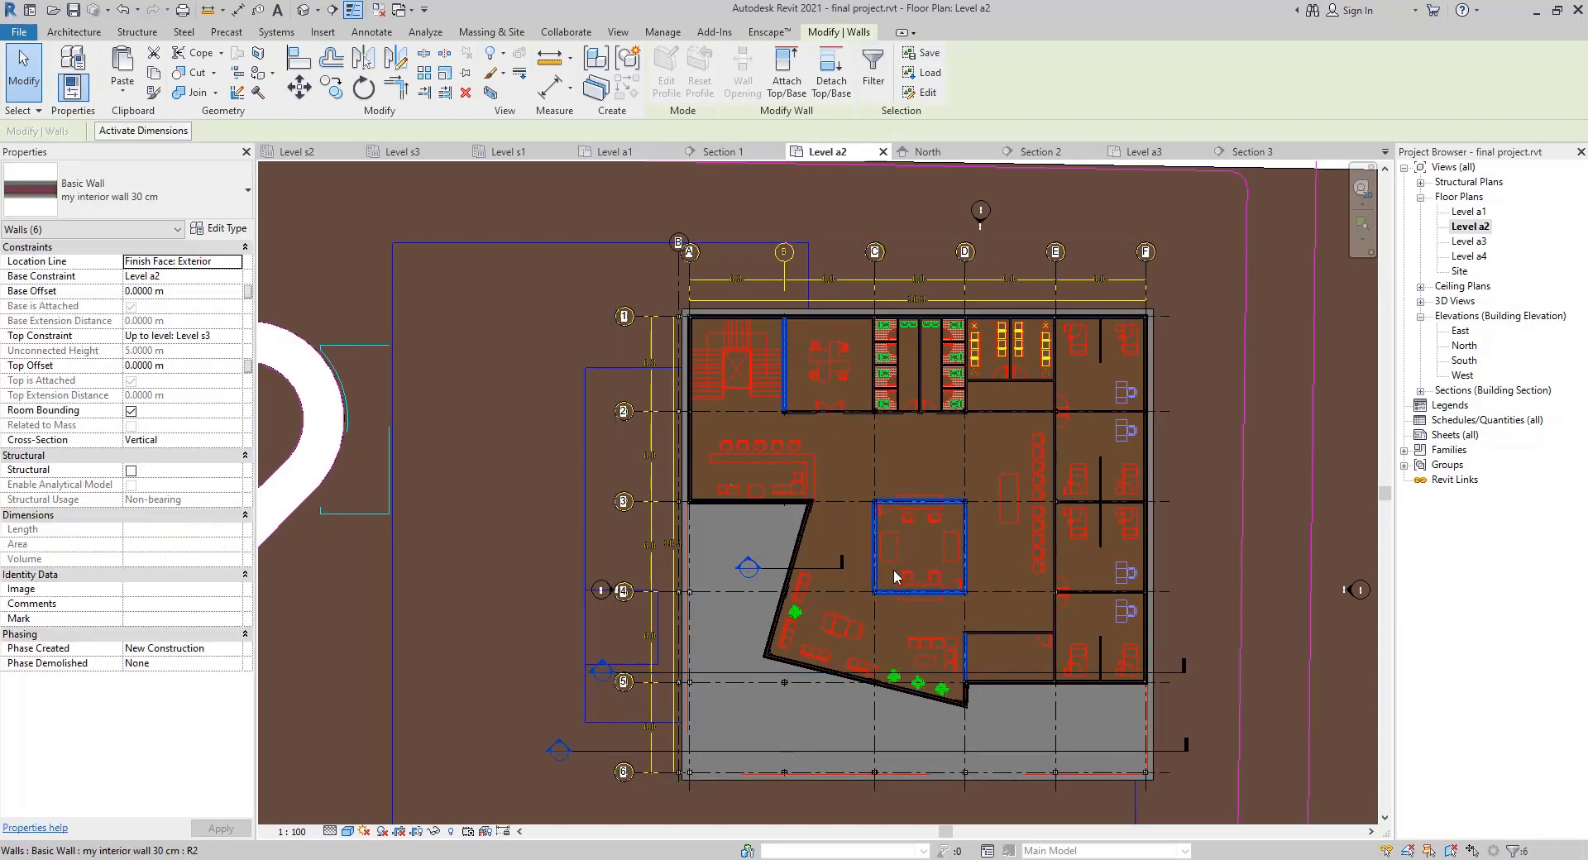
left_click(738, 157)
scroll(995, 444, "up", 5)
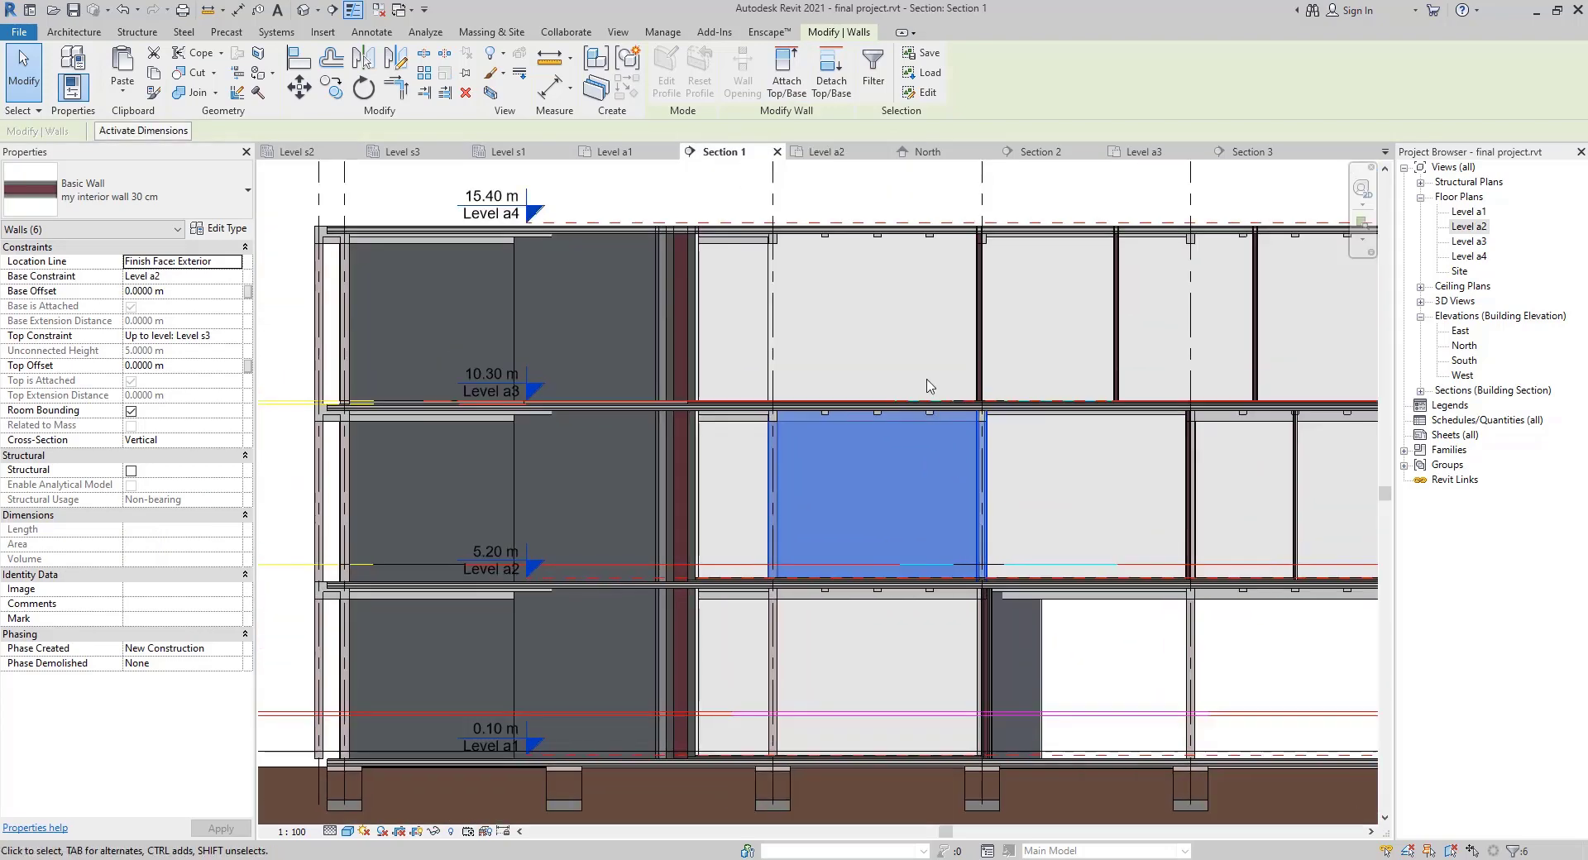
scroll(995, 444, "up", 3)
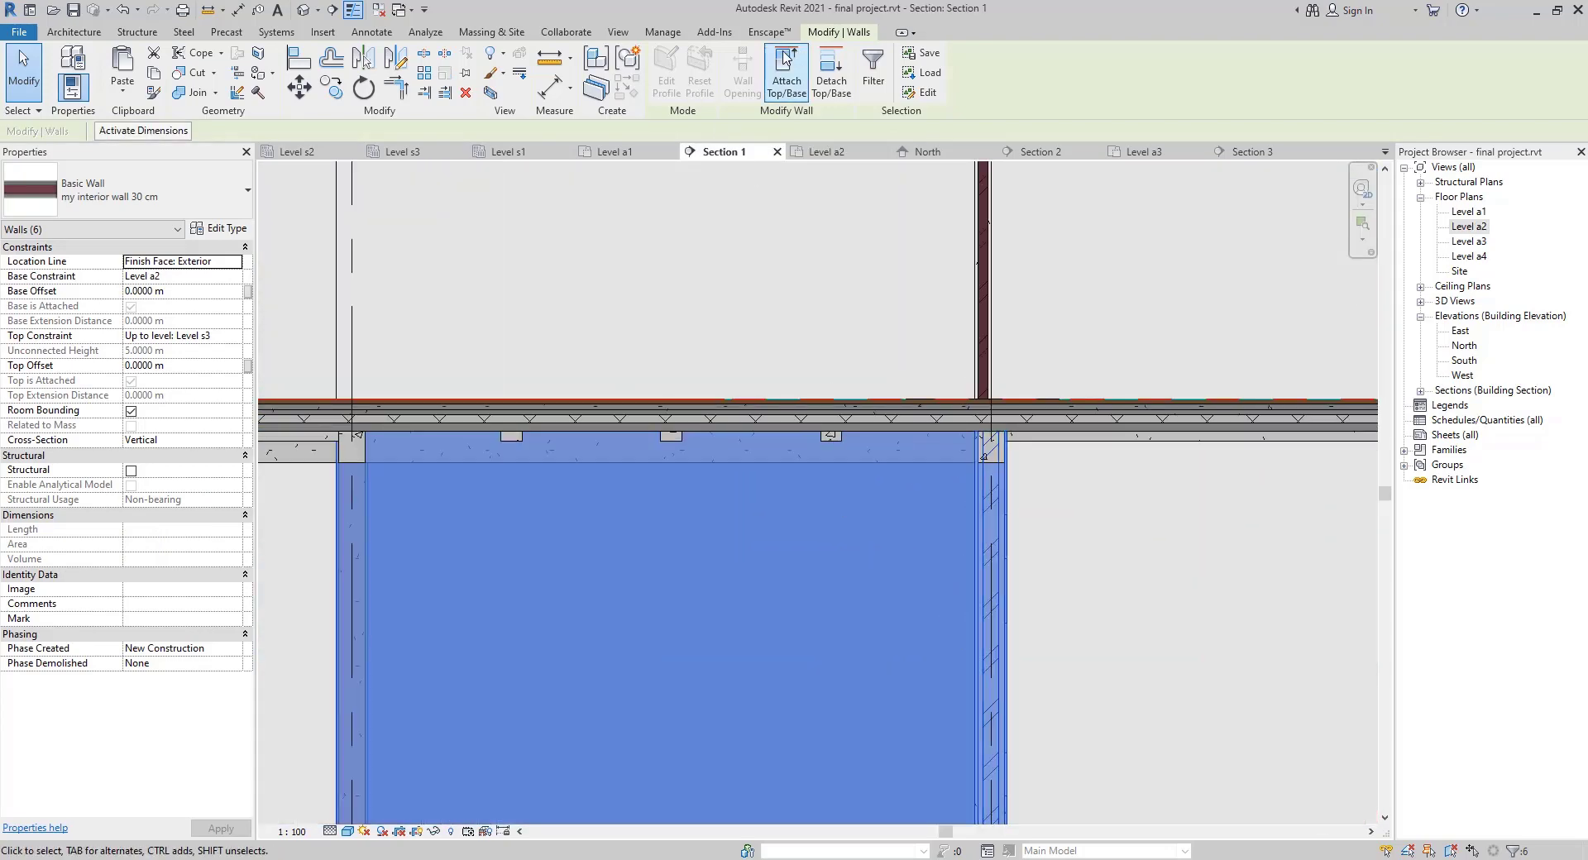
left_click(787, 58)
middle_click_drag(904, 482, 853, 110)
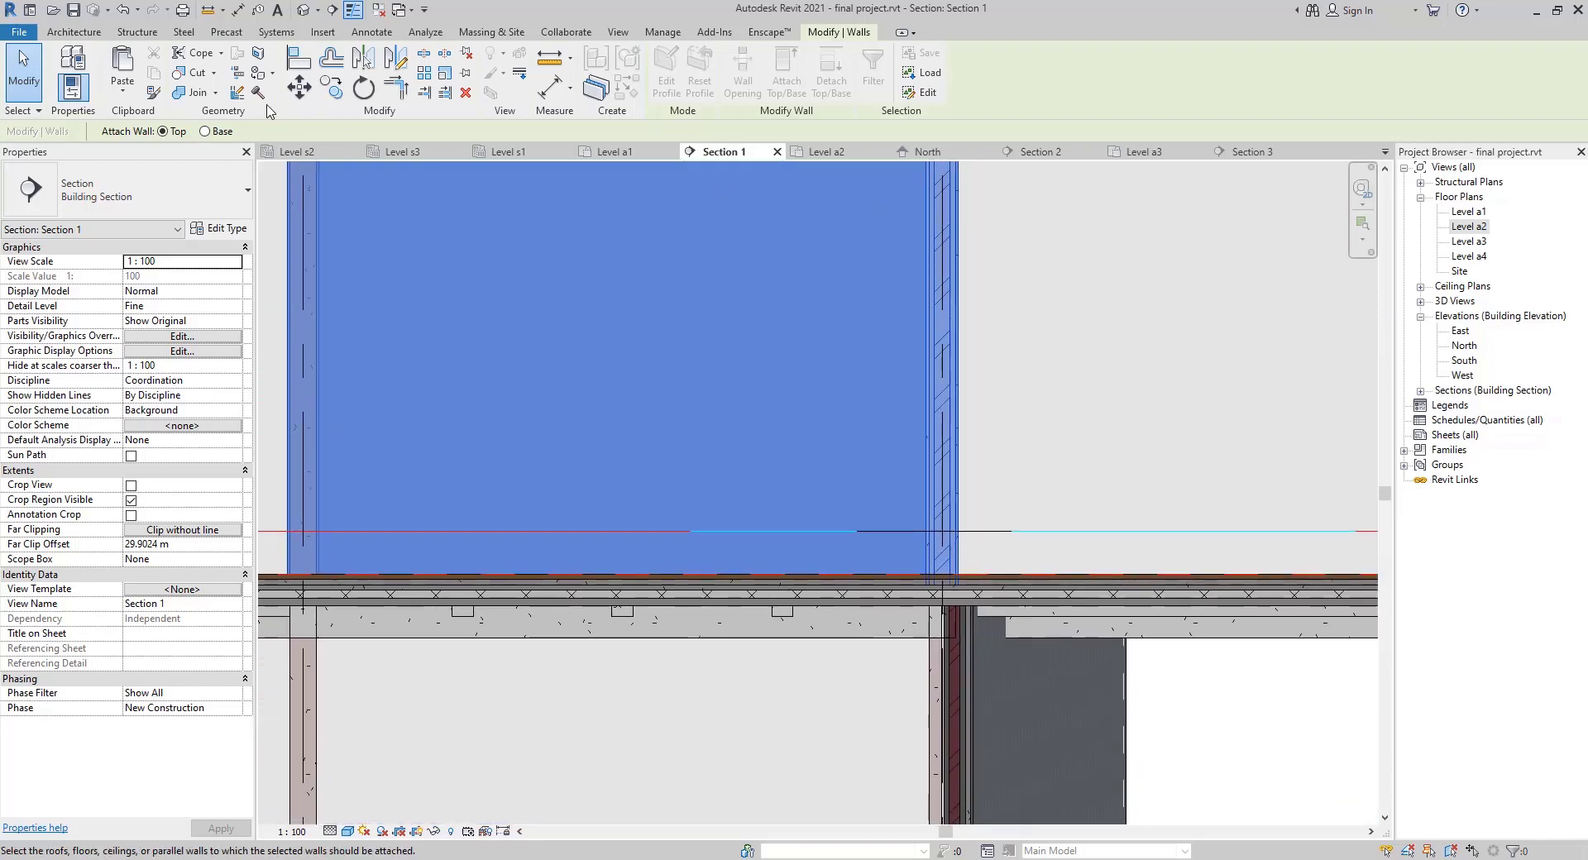
middle_click(633, 151)
scroll(920, 616, "down", 6)
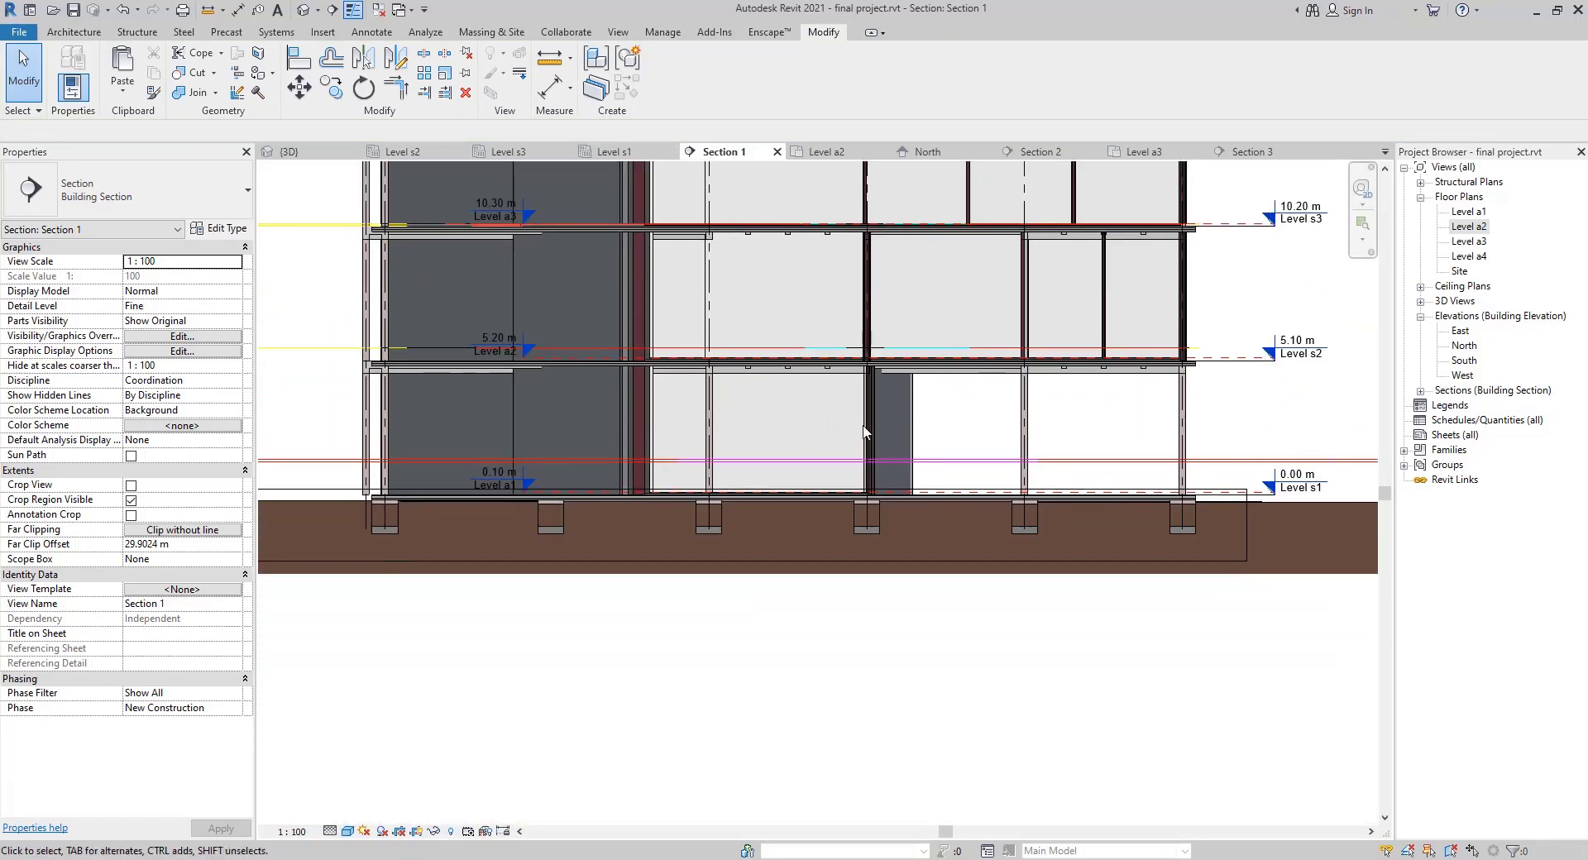
left_click(827, 152)
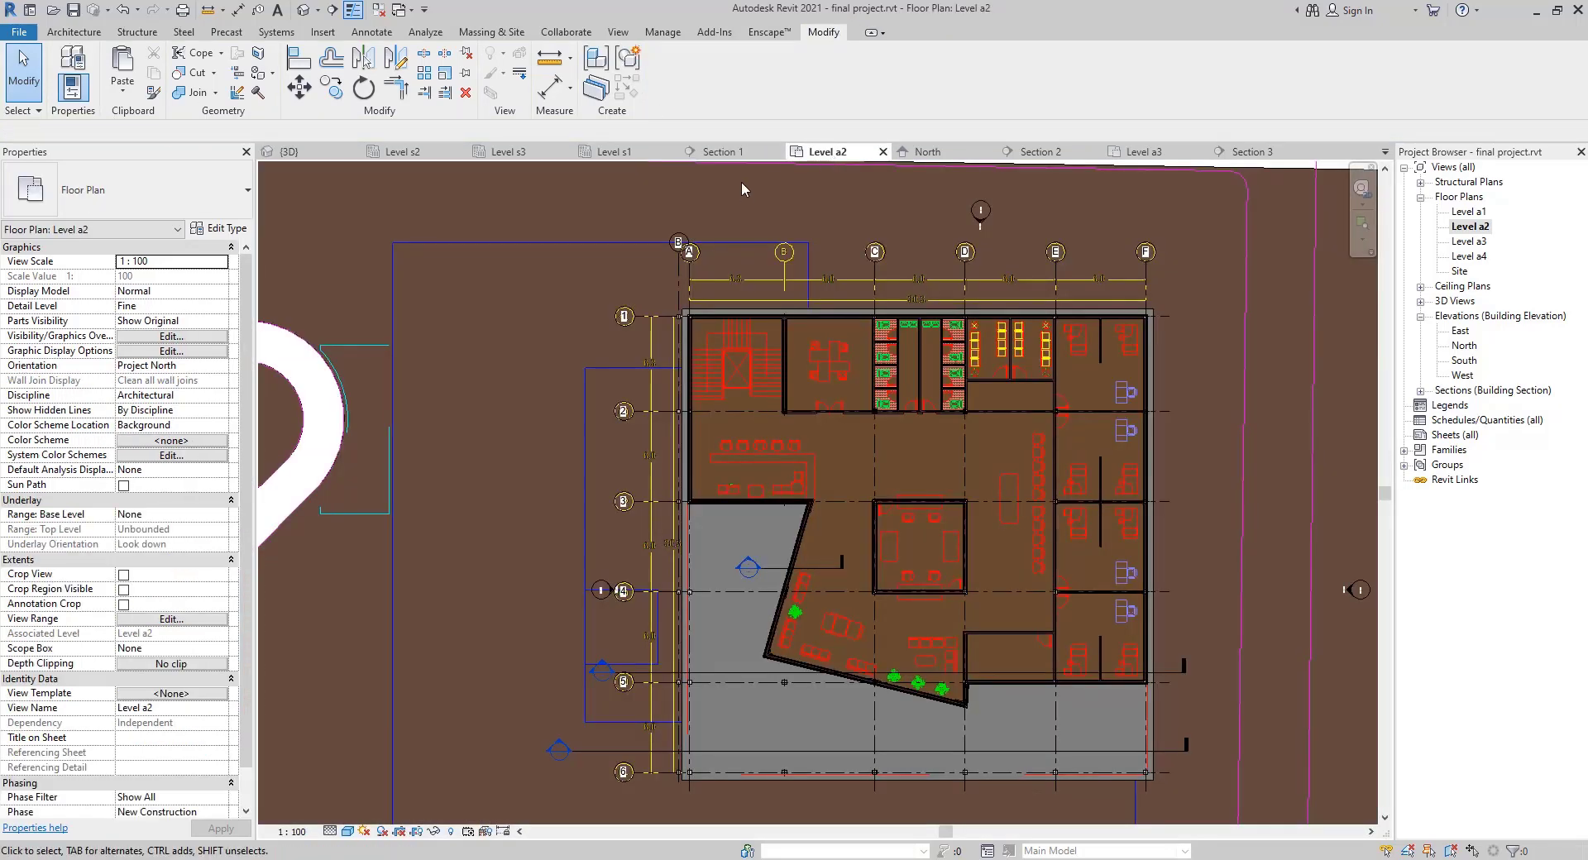
left_click(716, 152)
right_click(810, 448)
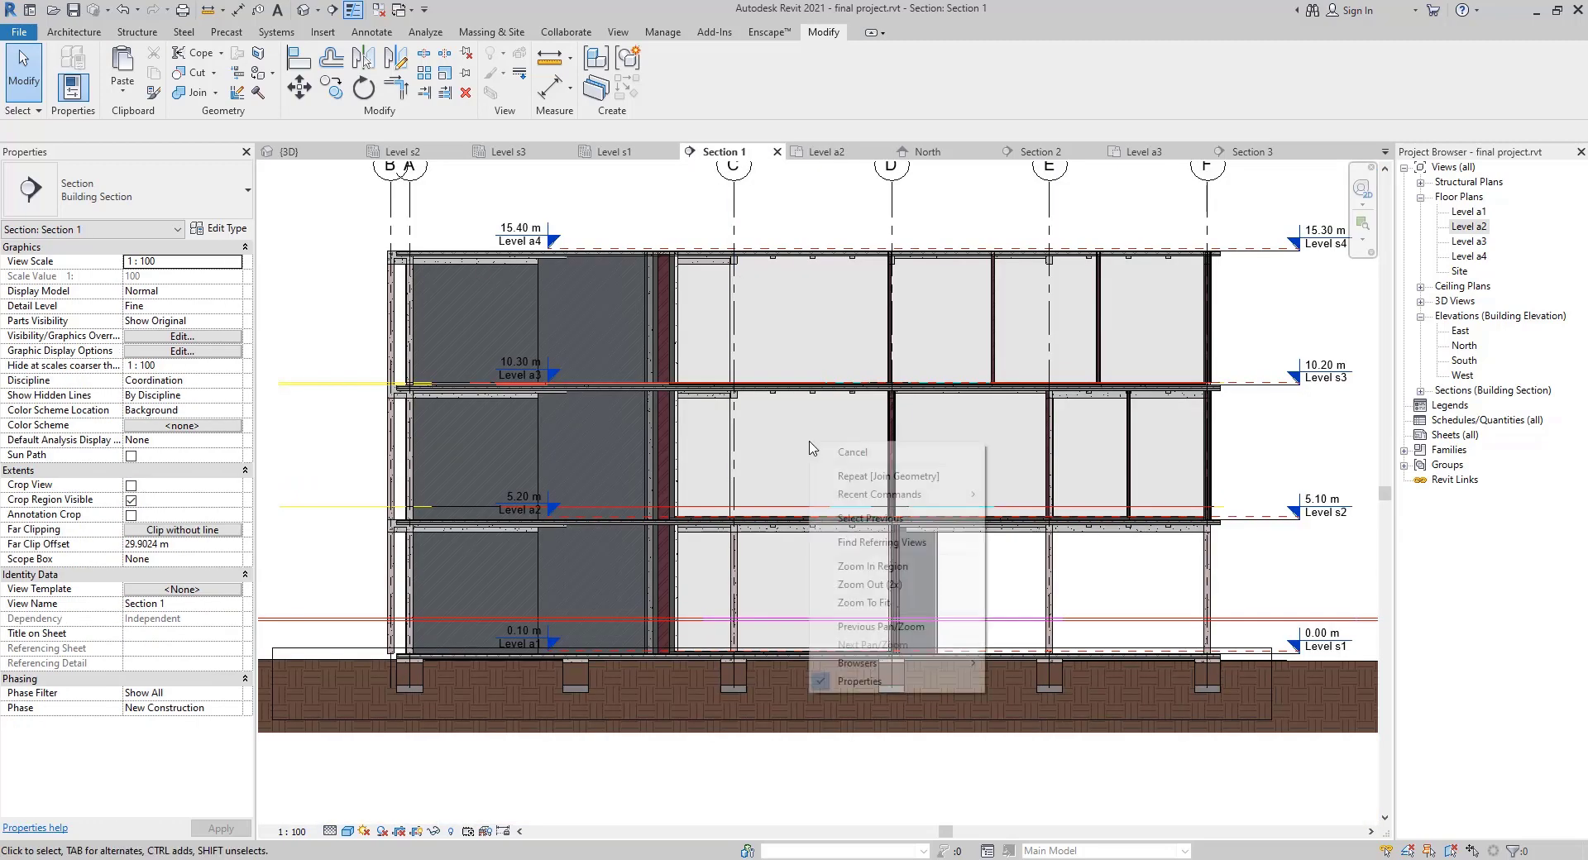
left_click(852, 521)
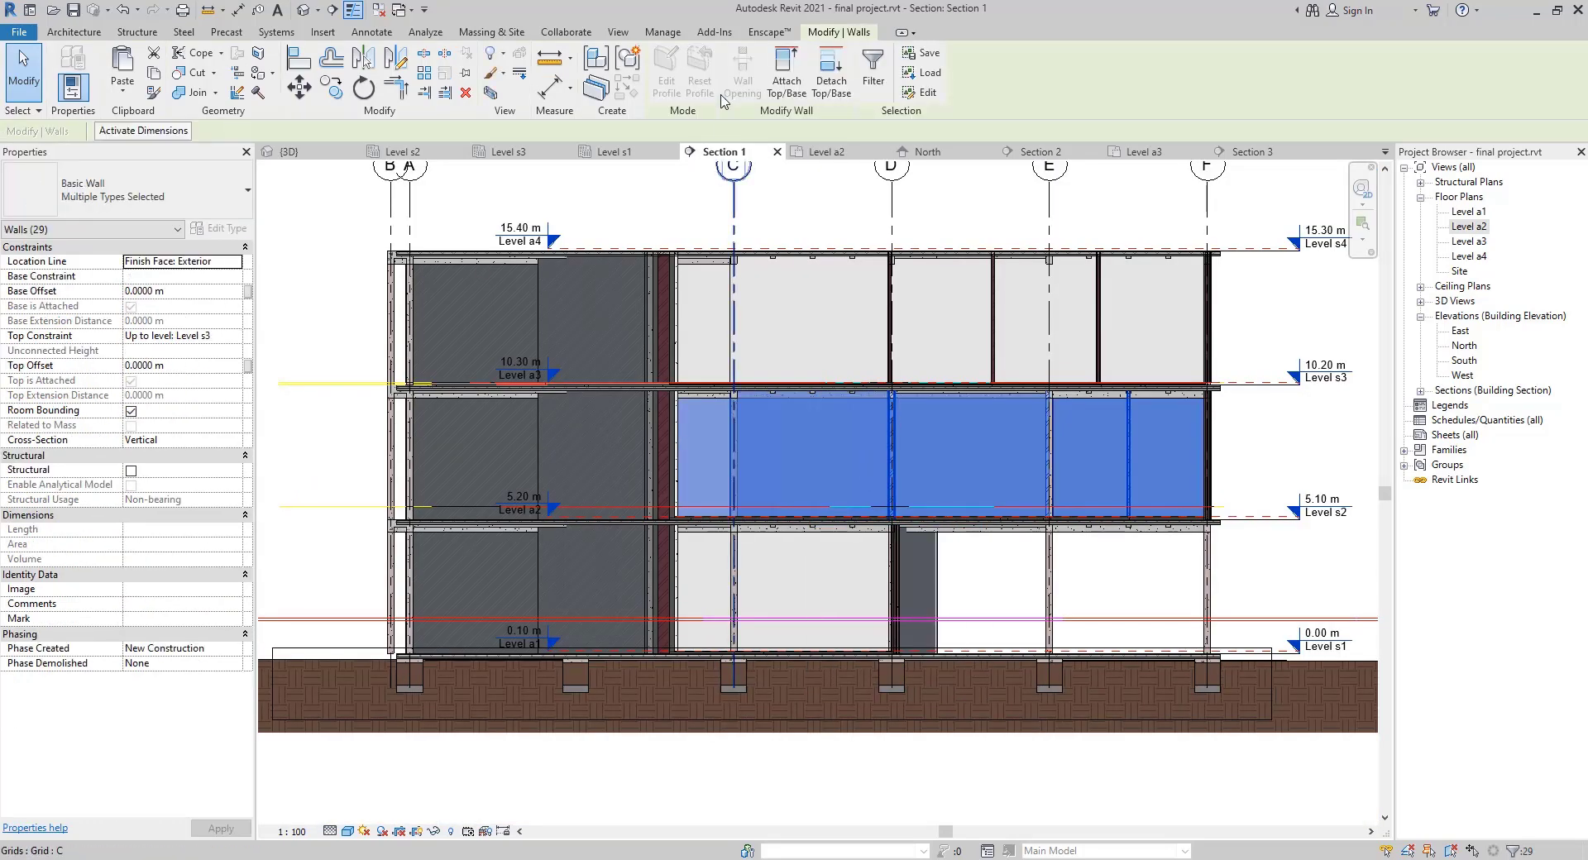
key("Escape")
Select all "my interior wall 30 cm" instances visible in the Level a2 floor plan
left_click(815, 152)
left_click(783, 405)
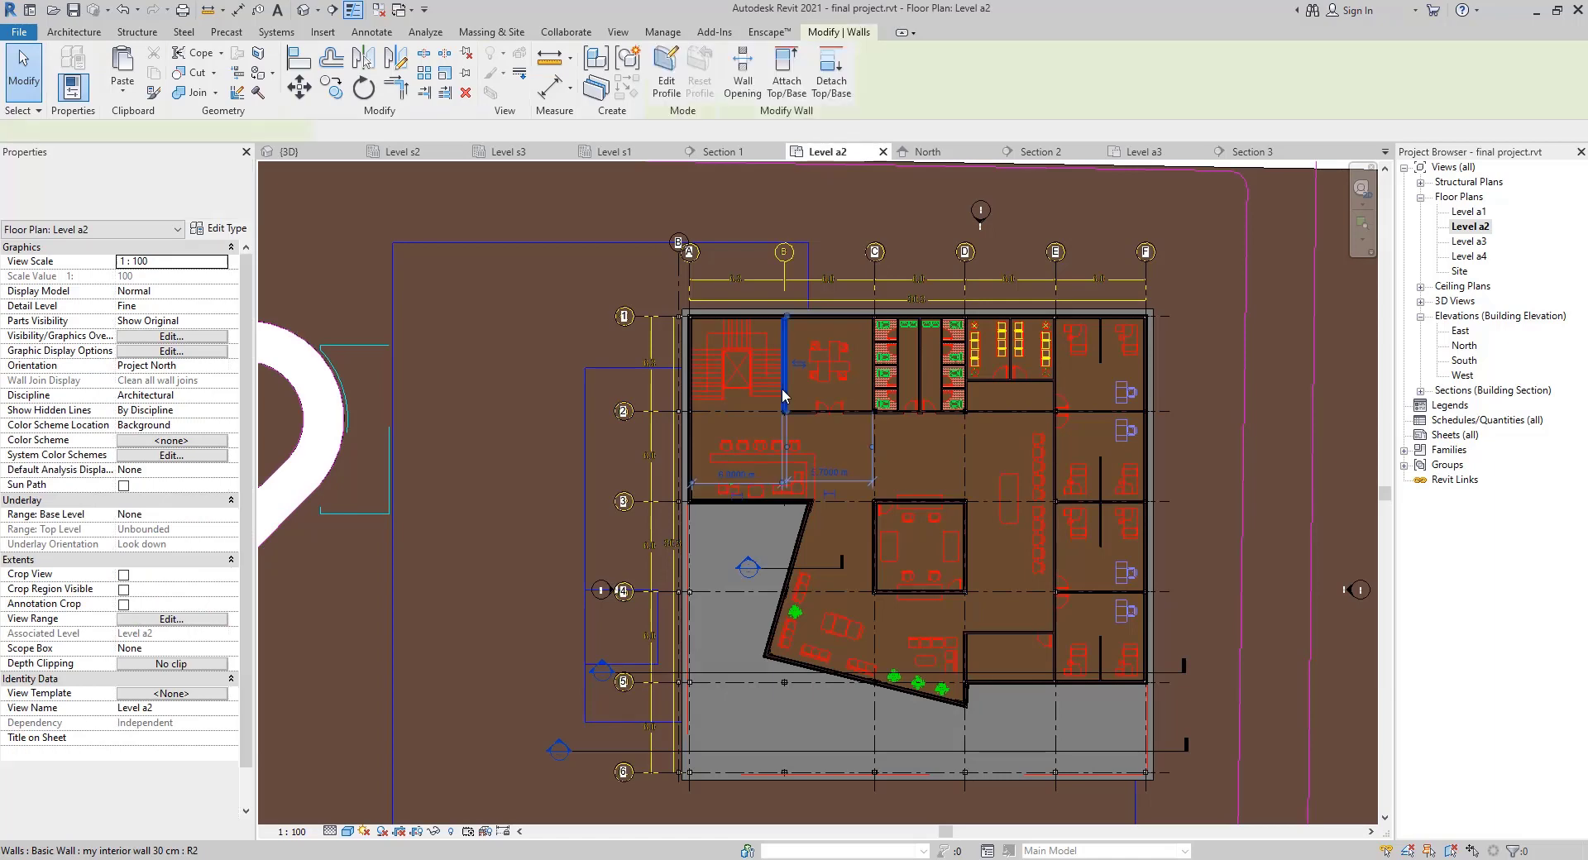
right_click(784, 389)
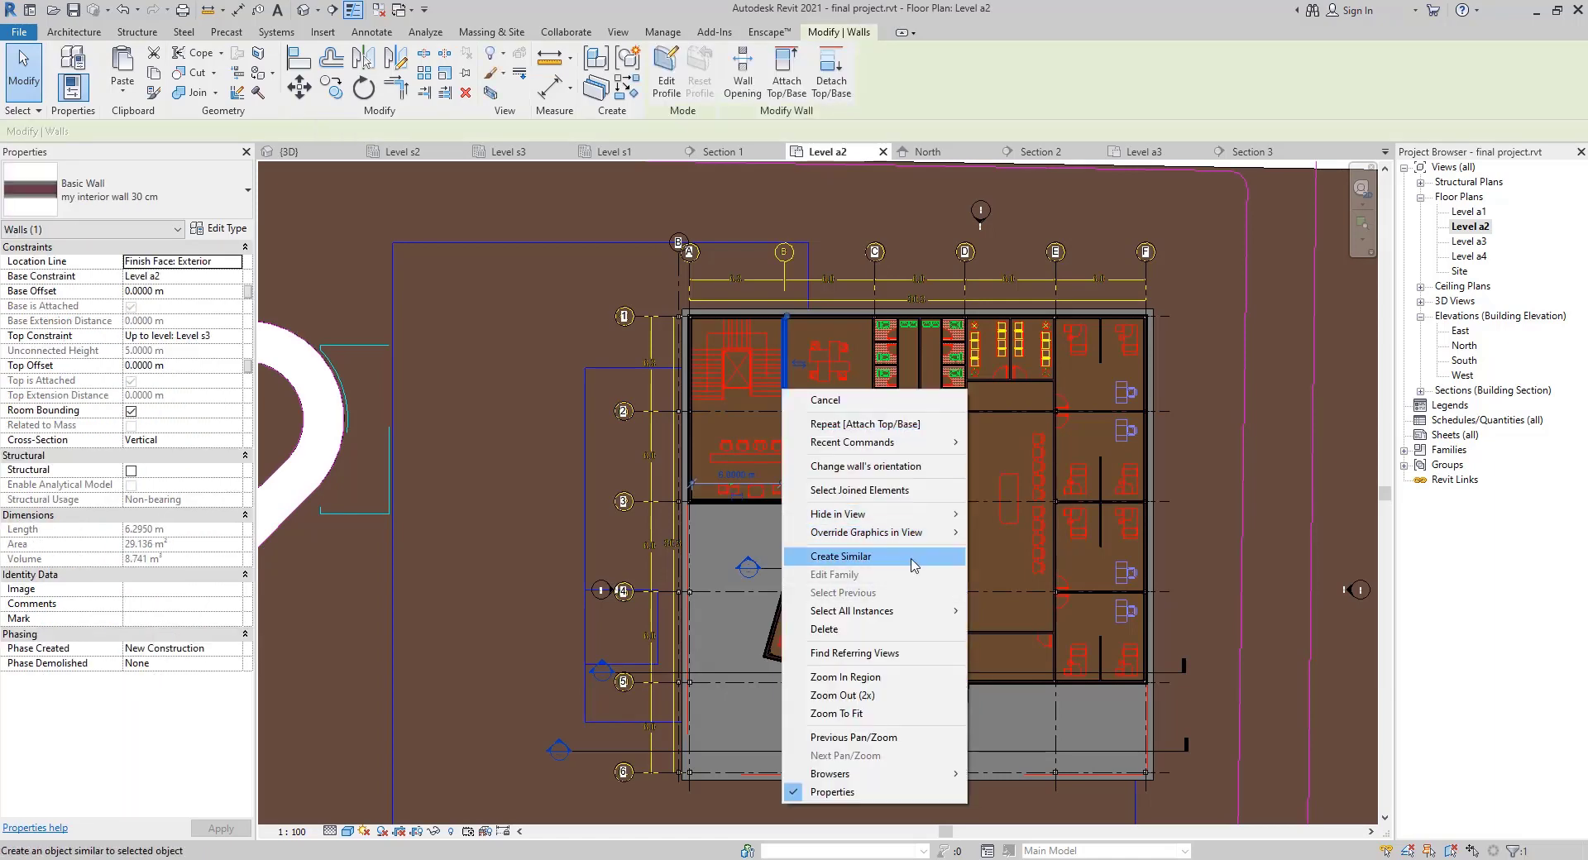
mouse_move(935, 612)
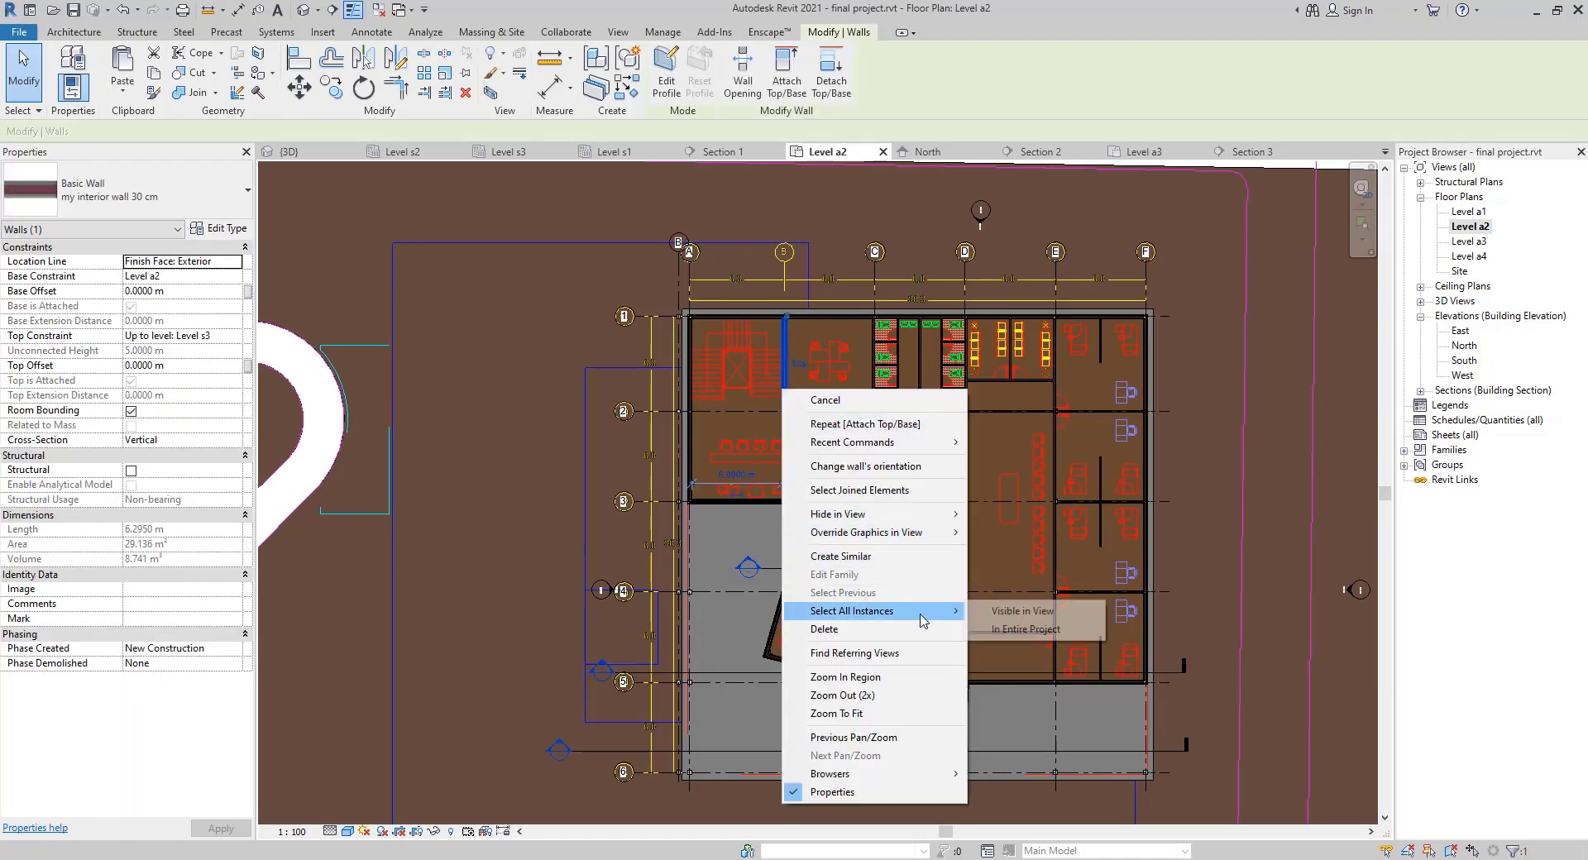
left_click(999, 617)
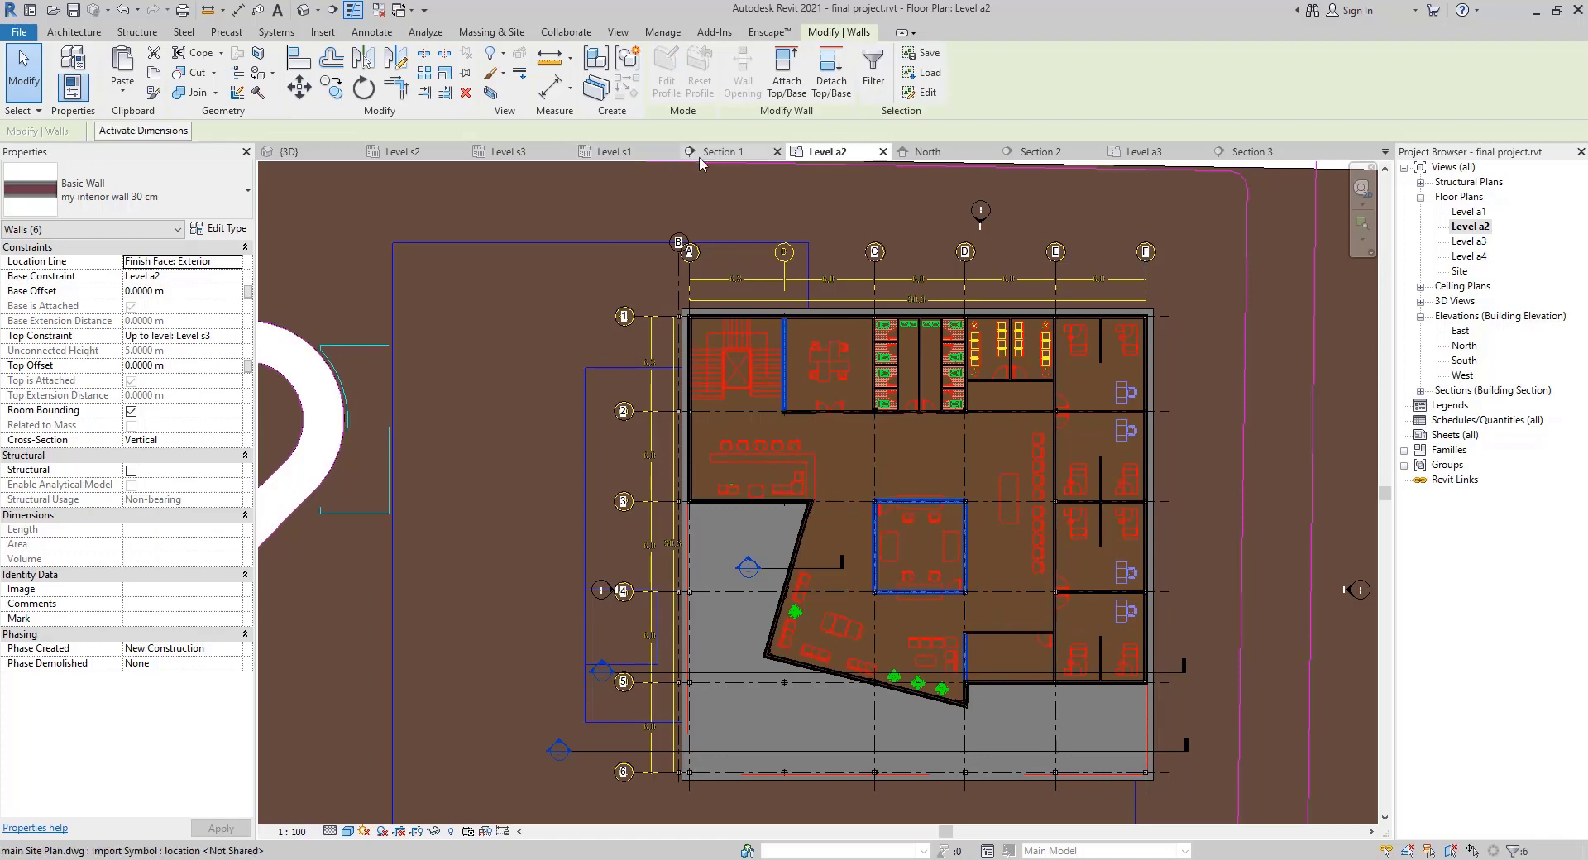
In Section 1, attach the tops of the selected 30 cm interior walls to the structure floor at Level s3
left_click(722, 153)
left_click(788, 83)
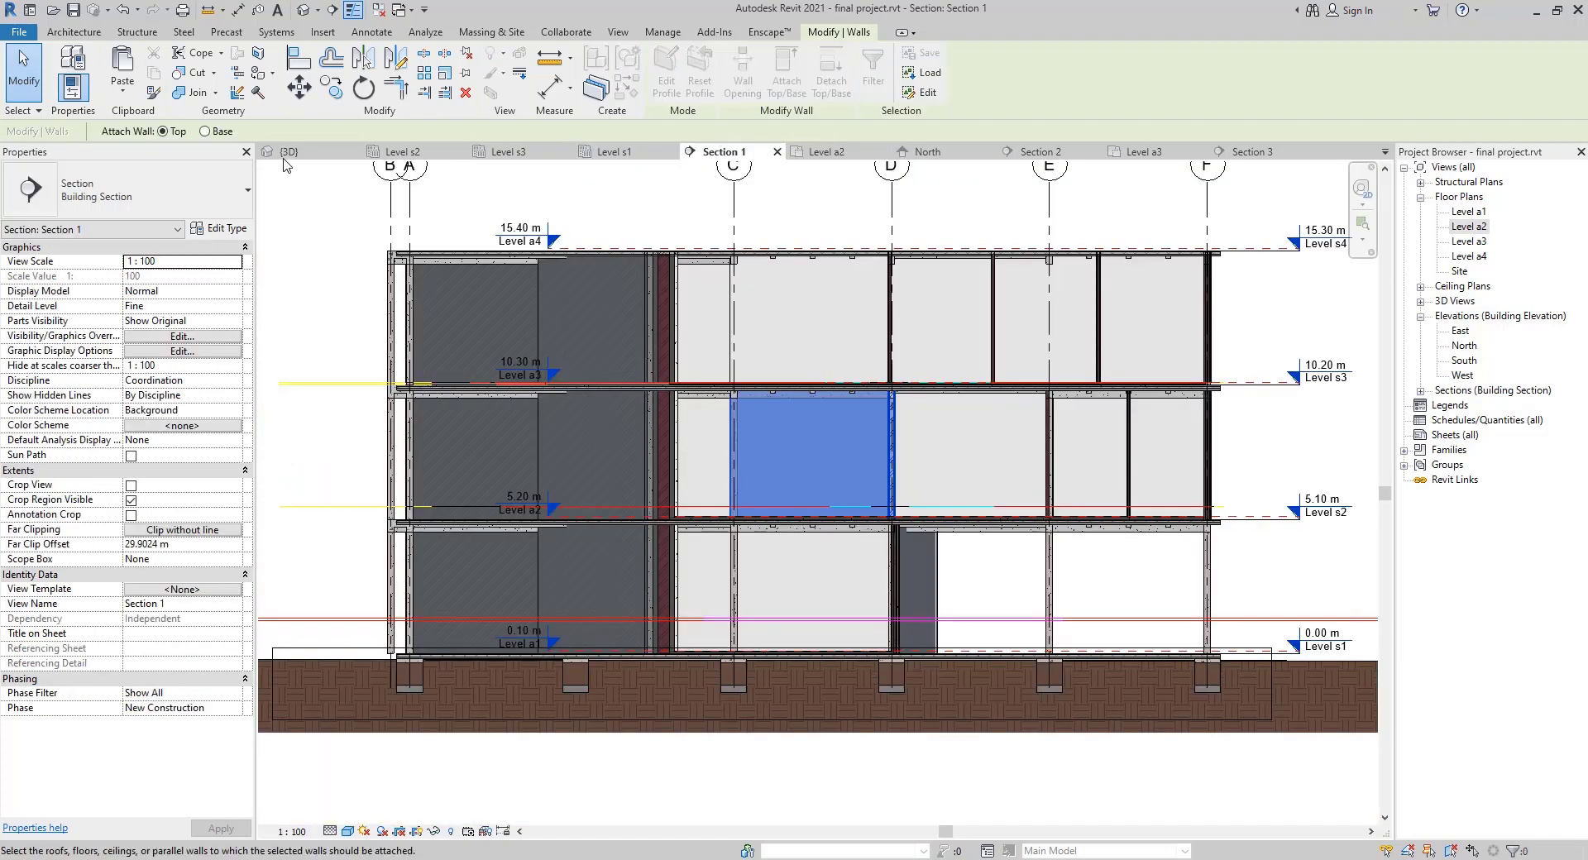
scroll(893, 385, "up", 6)
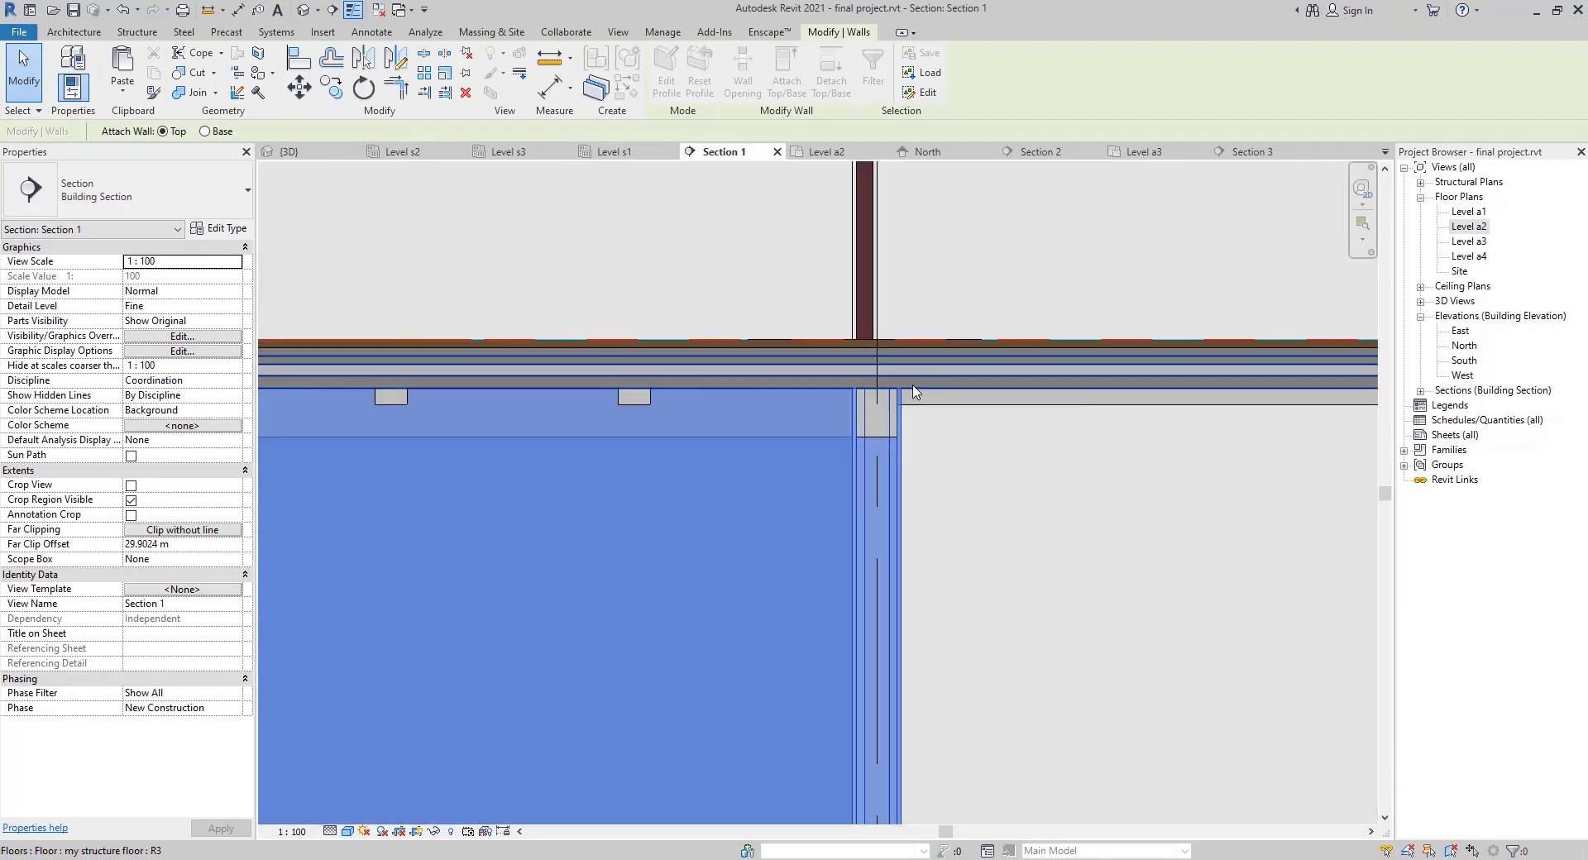
left_click(910, 378)
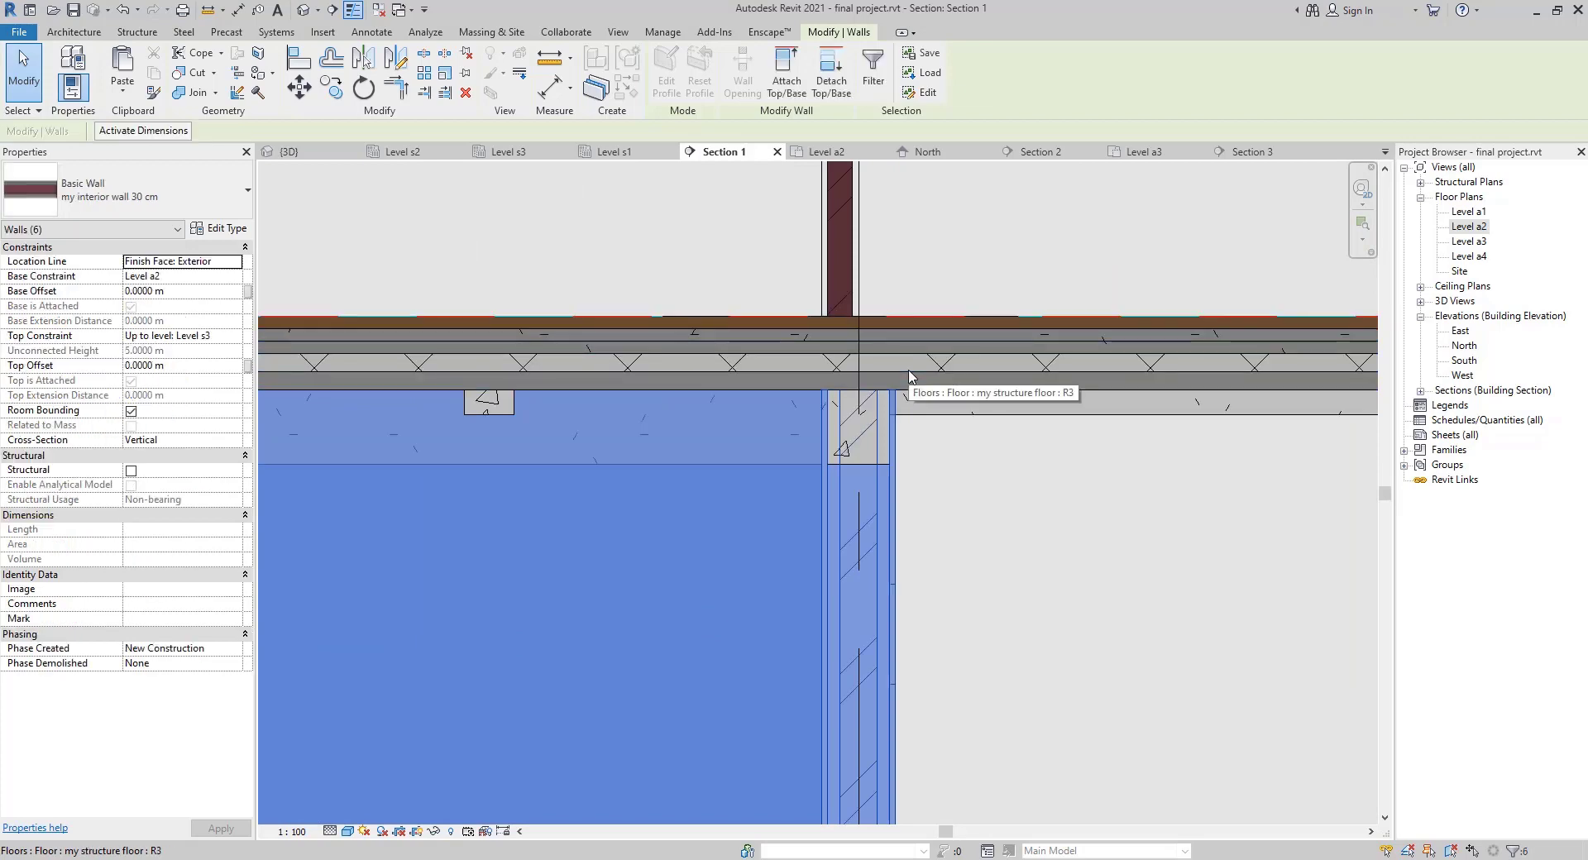
Attach the bases of the selected 30 cm interior walls to the architecture floor at Level a2
left_click(788, 70)
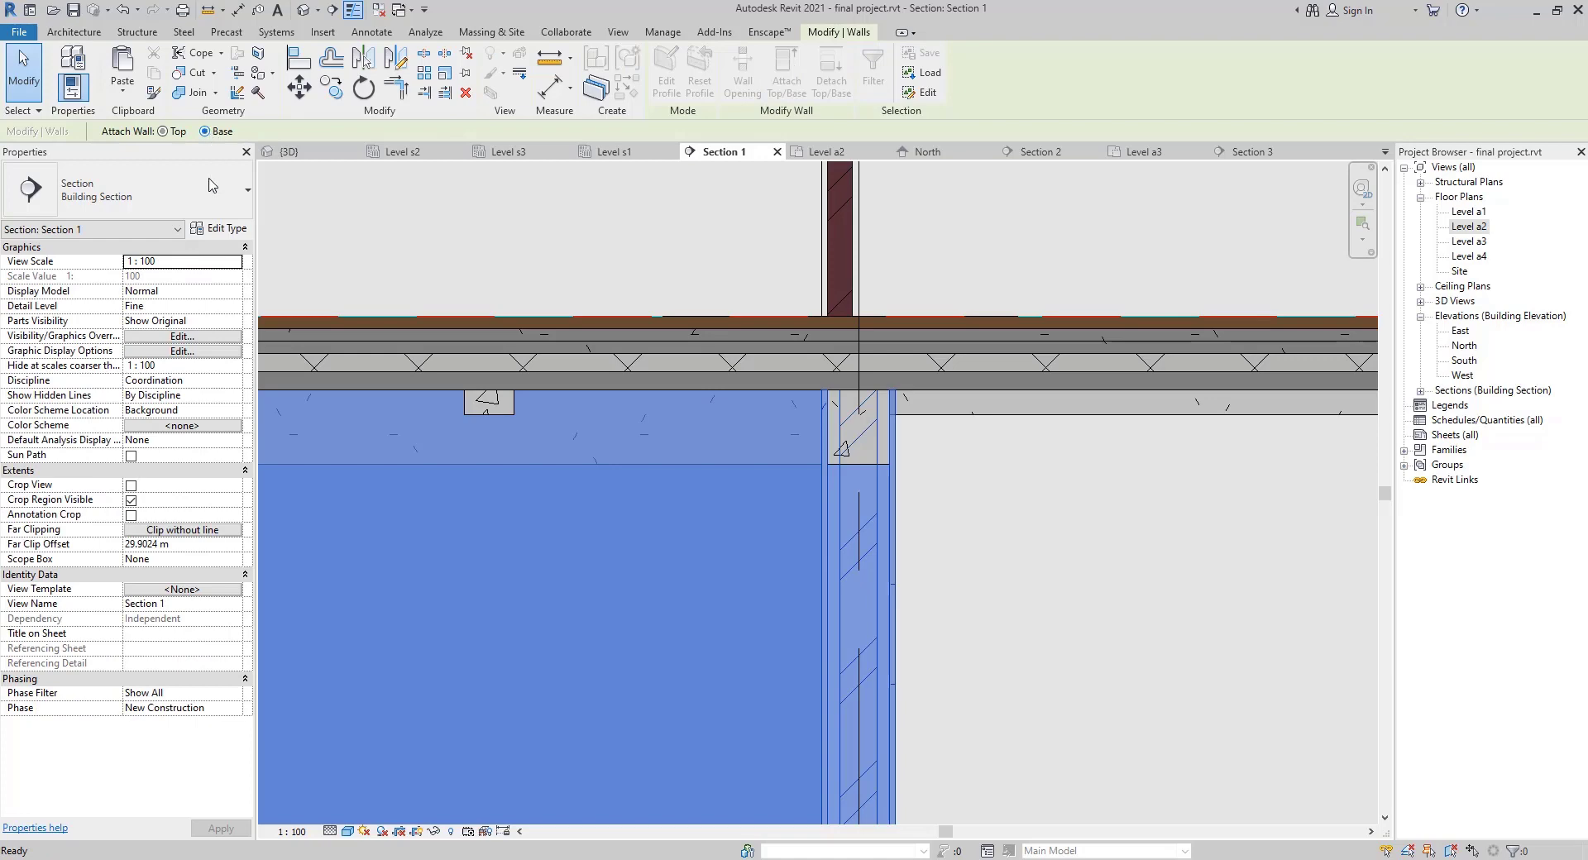
scroll(679, 364, "down", 3)
middle_click_drag(748, 534, 821, 230)
scroll(955, 383, "up", 2)
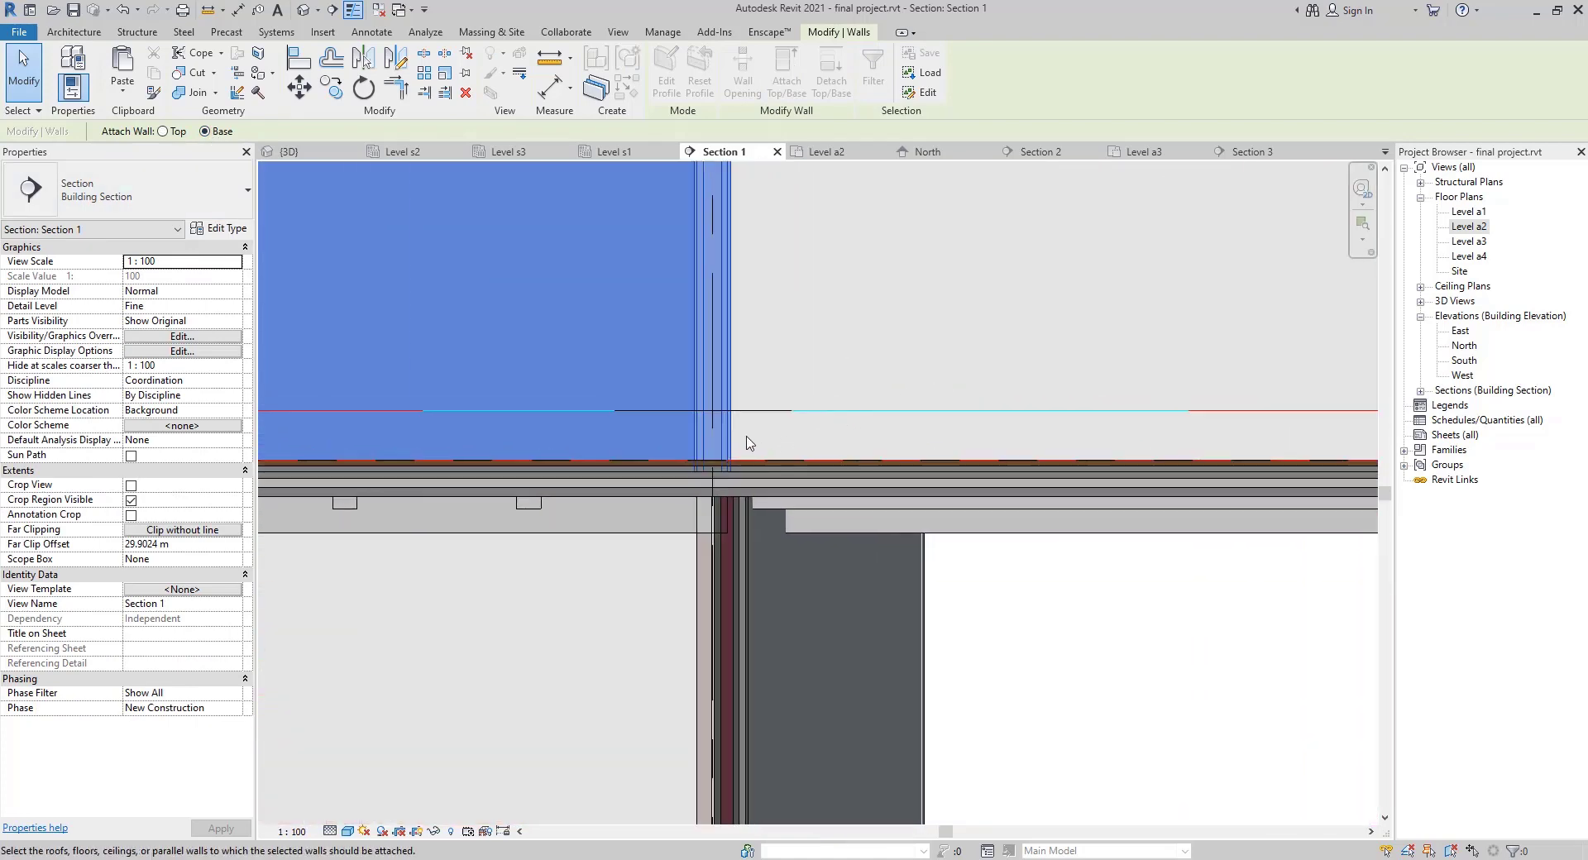
scroll(692, 460, "up", 5)
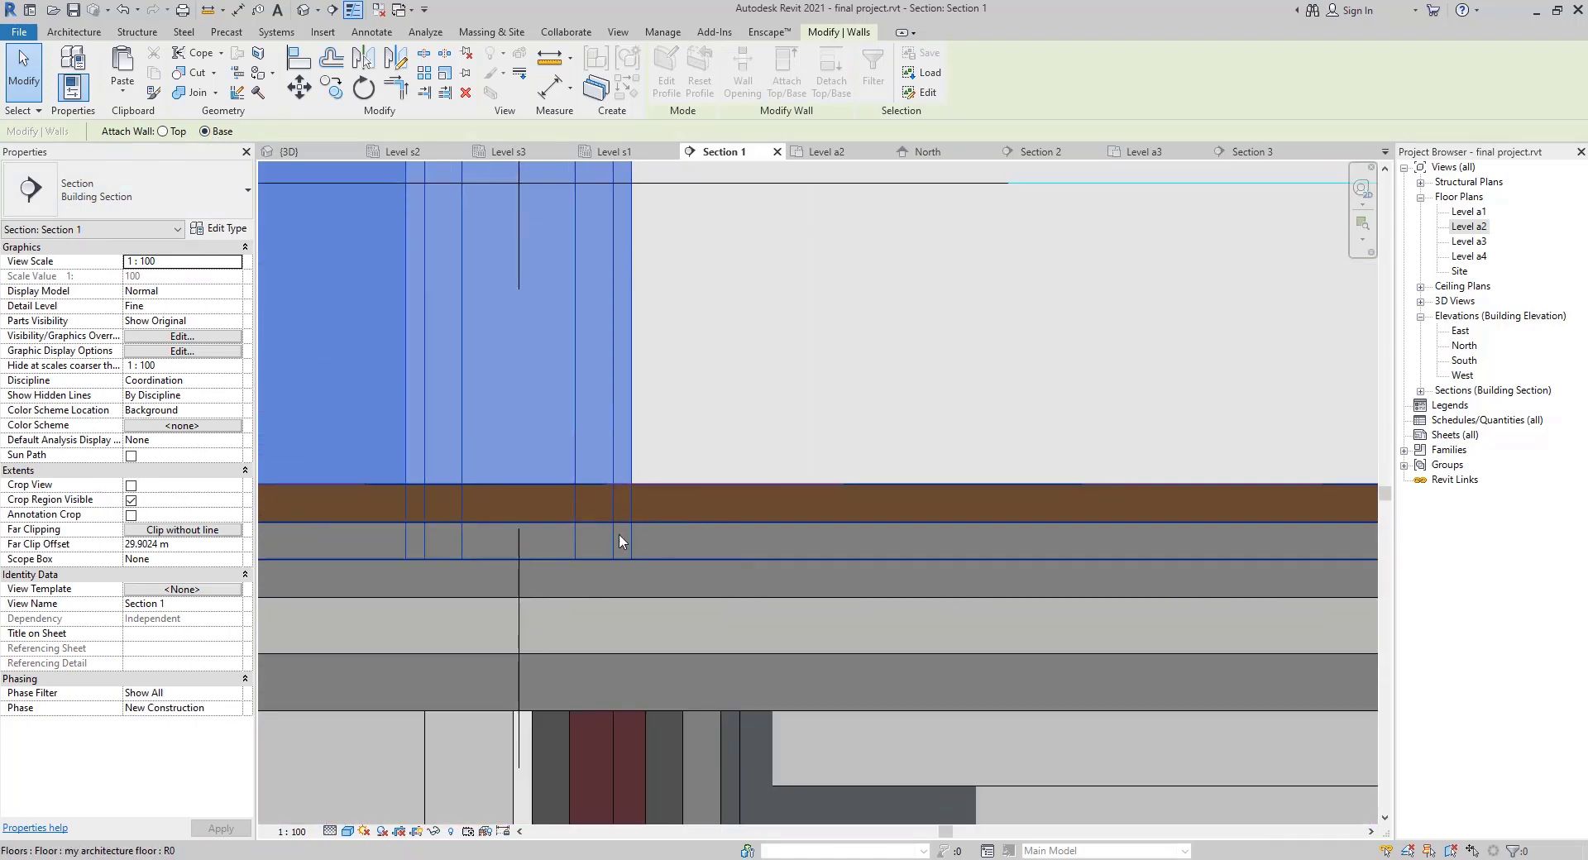
scroll(619, 538, "up", 2)
left_click(635, 461)
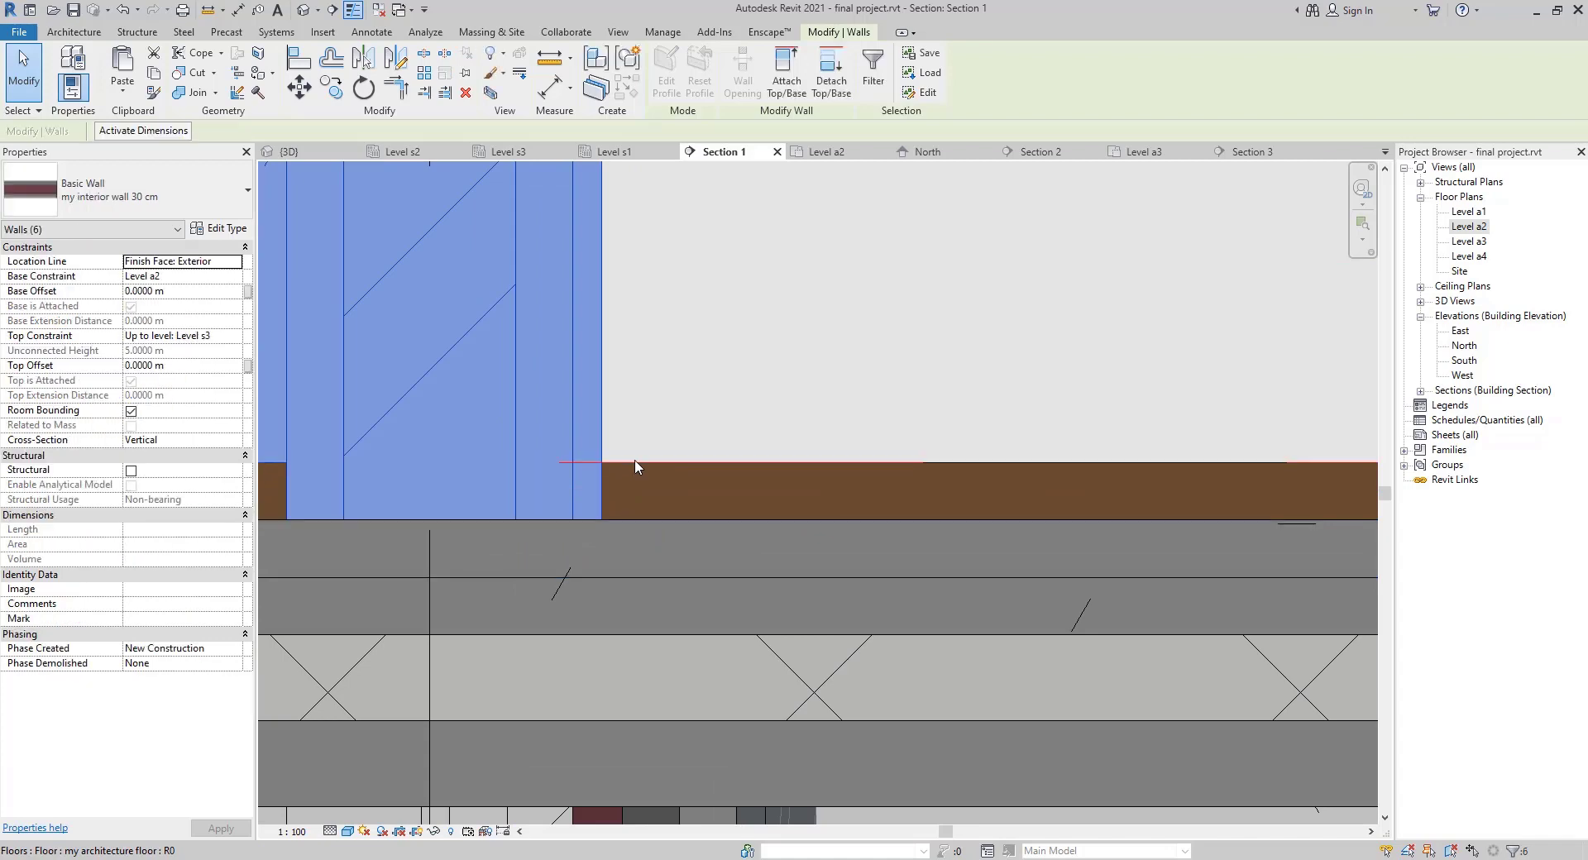
Clear the selection and examine in Section 1 how the 30 cm interior wall bases meet the Level a2 floor layers
scroll(461, 525, "down", 2)
middle_click_drag(461, 524, 932, 585)
scroll(784, 559, "down", 2)
scroll(720, 555, "down", 2)
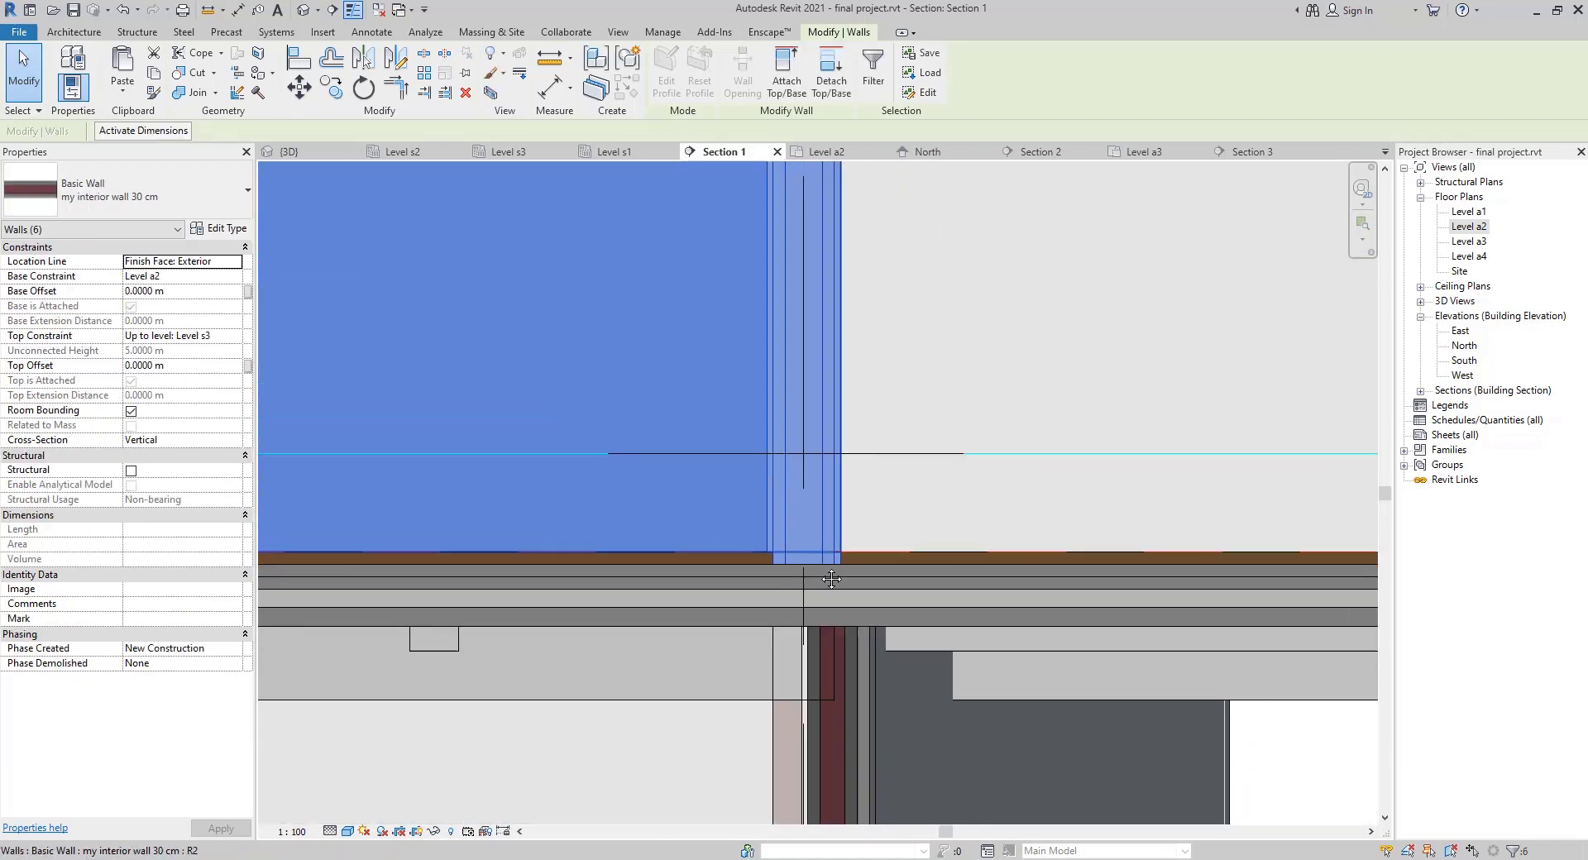
middle_click_drag(468, 600, 808, 610)
scroll(703, 609, "down", 2)
middle_click_drag(589, 616, 1046, 618)
scroll(725, 623, "down", 1)
key("Escape")
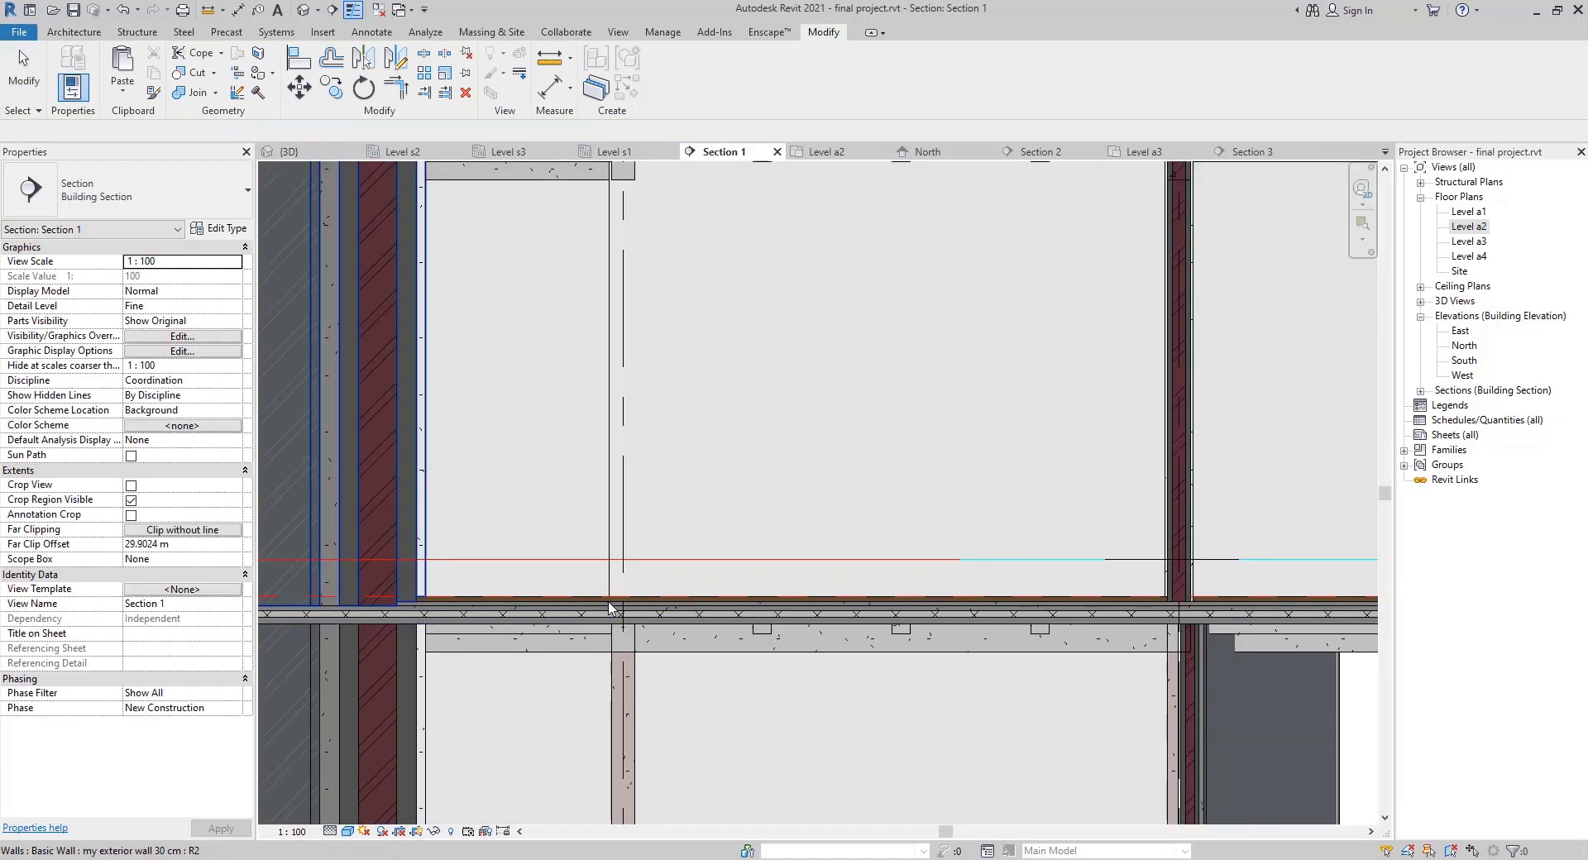
scroll(1136, 633, "up", 3)
scroll(1163, 588, "up", 2)
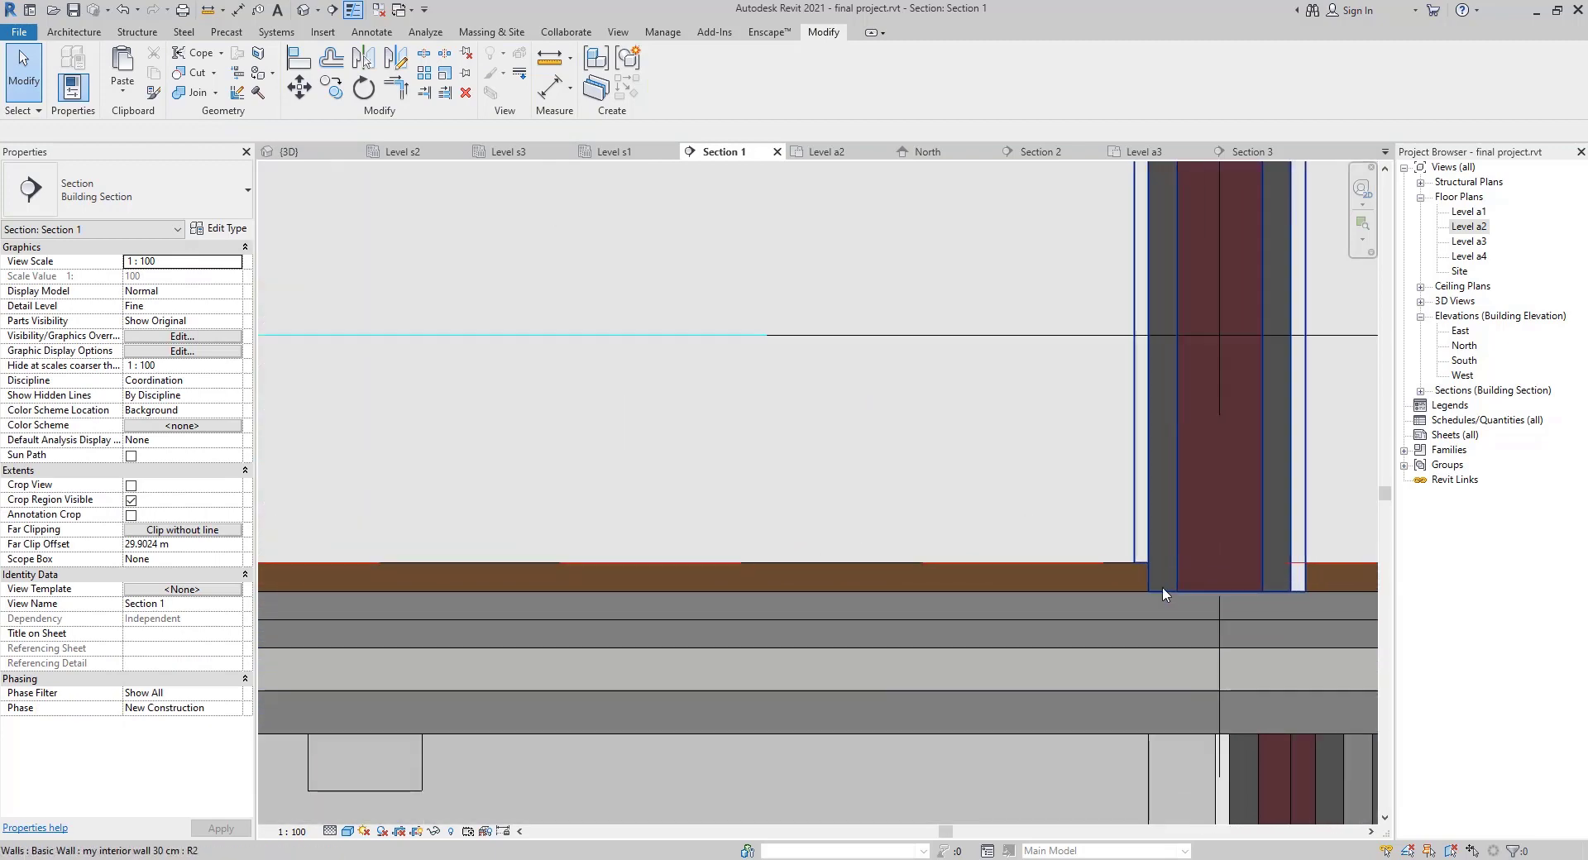
Select all "my interior wall 15" instances visible in the Level a2 floor plan
double_click(1470, 226)
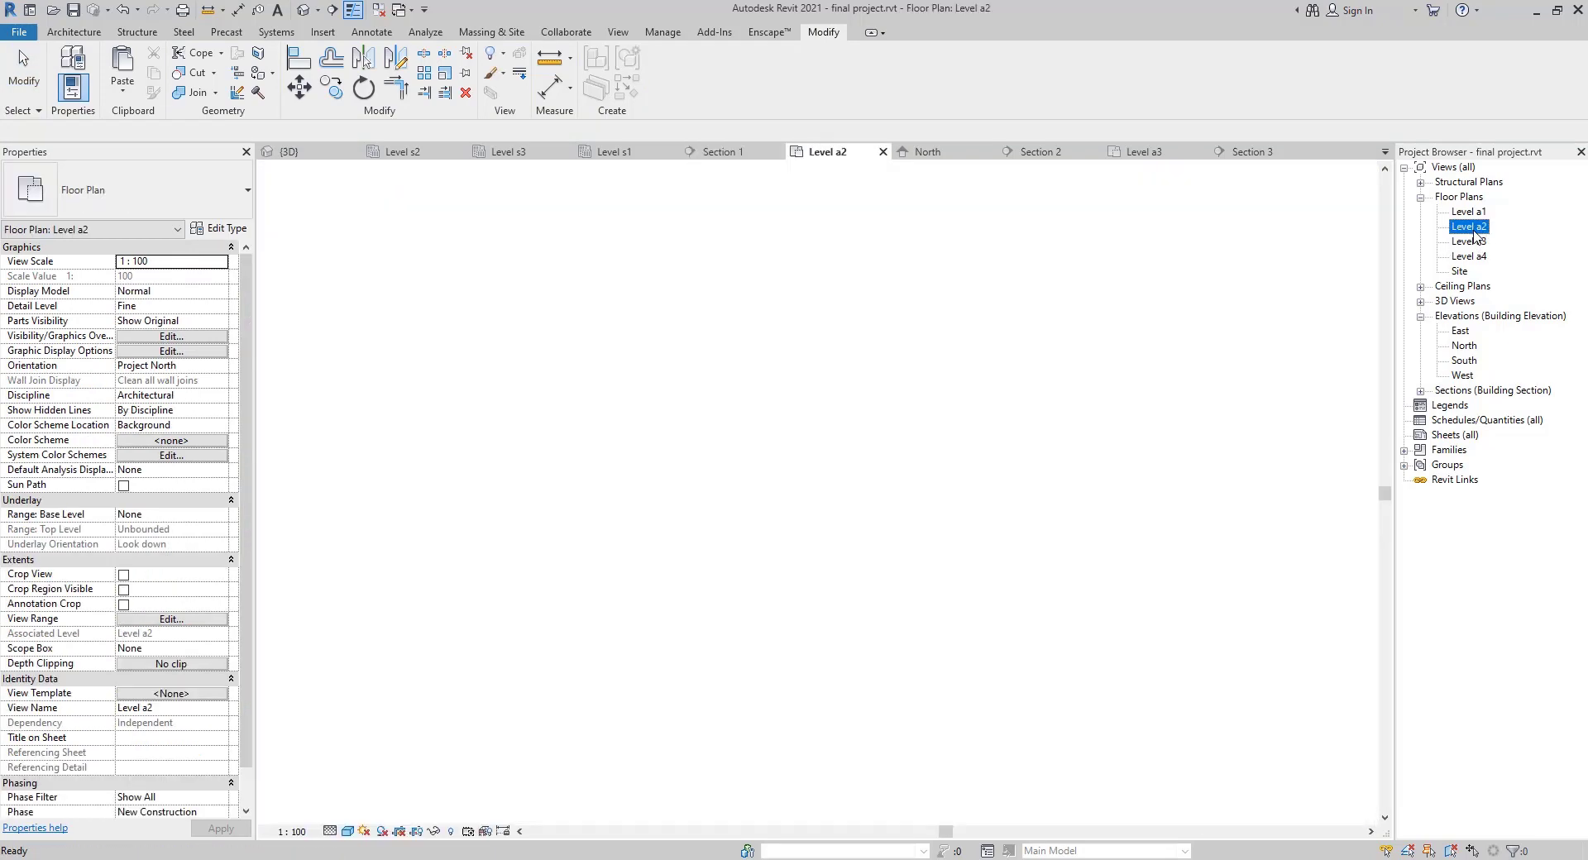
scroll(857, 394, "up", 3)
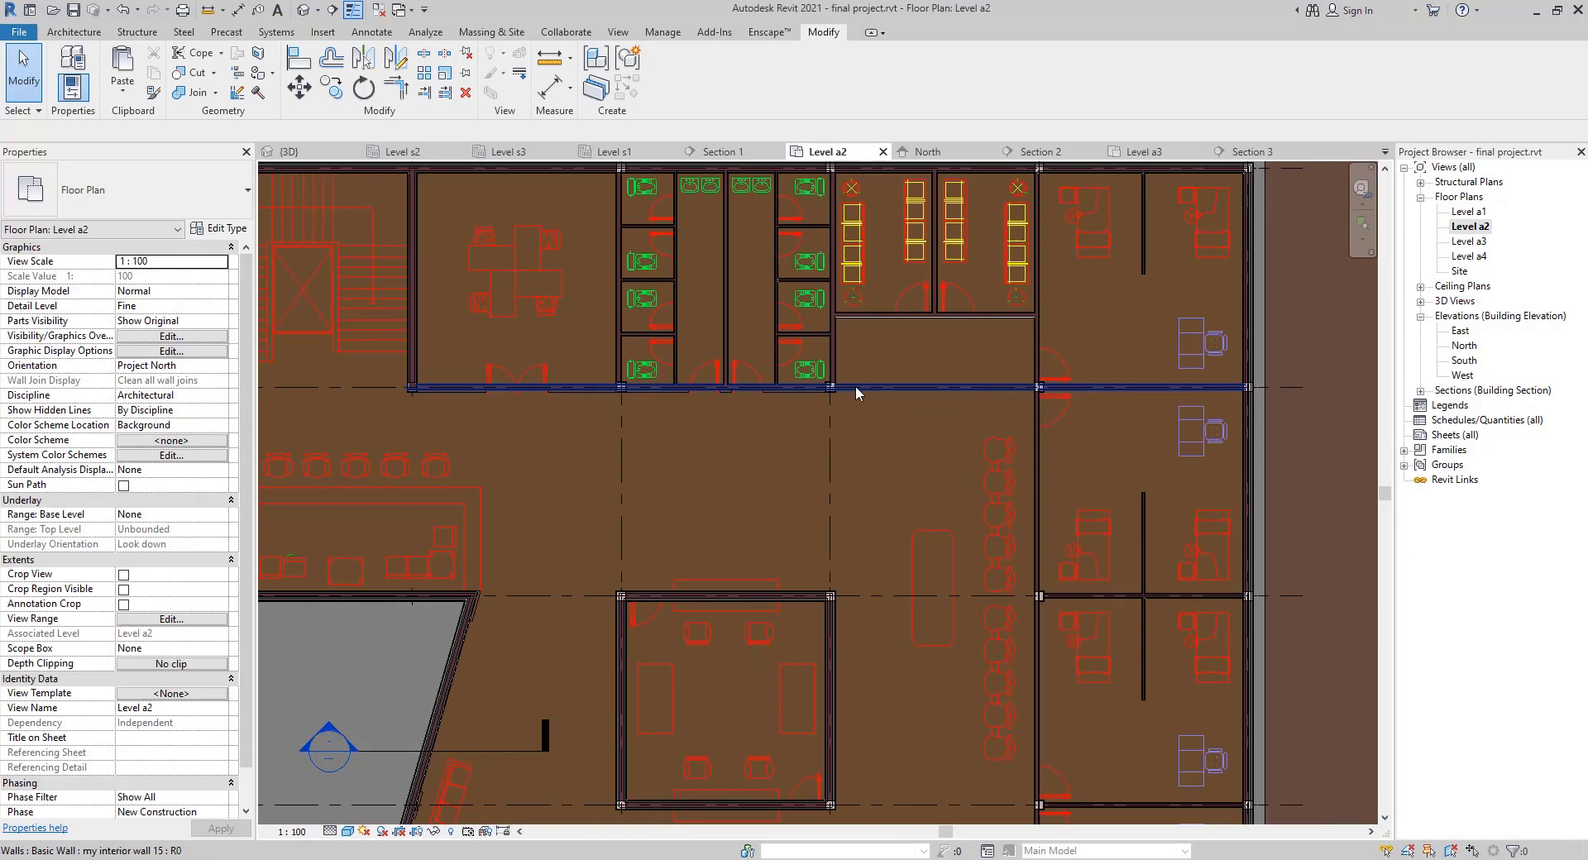
left_click(840, 336)
right_click(840, 336)
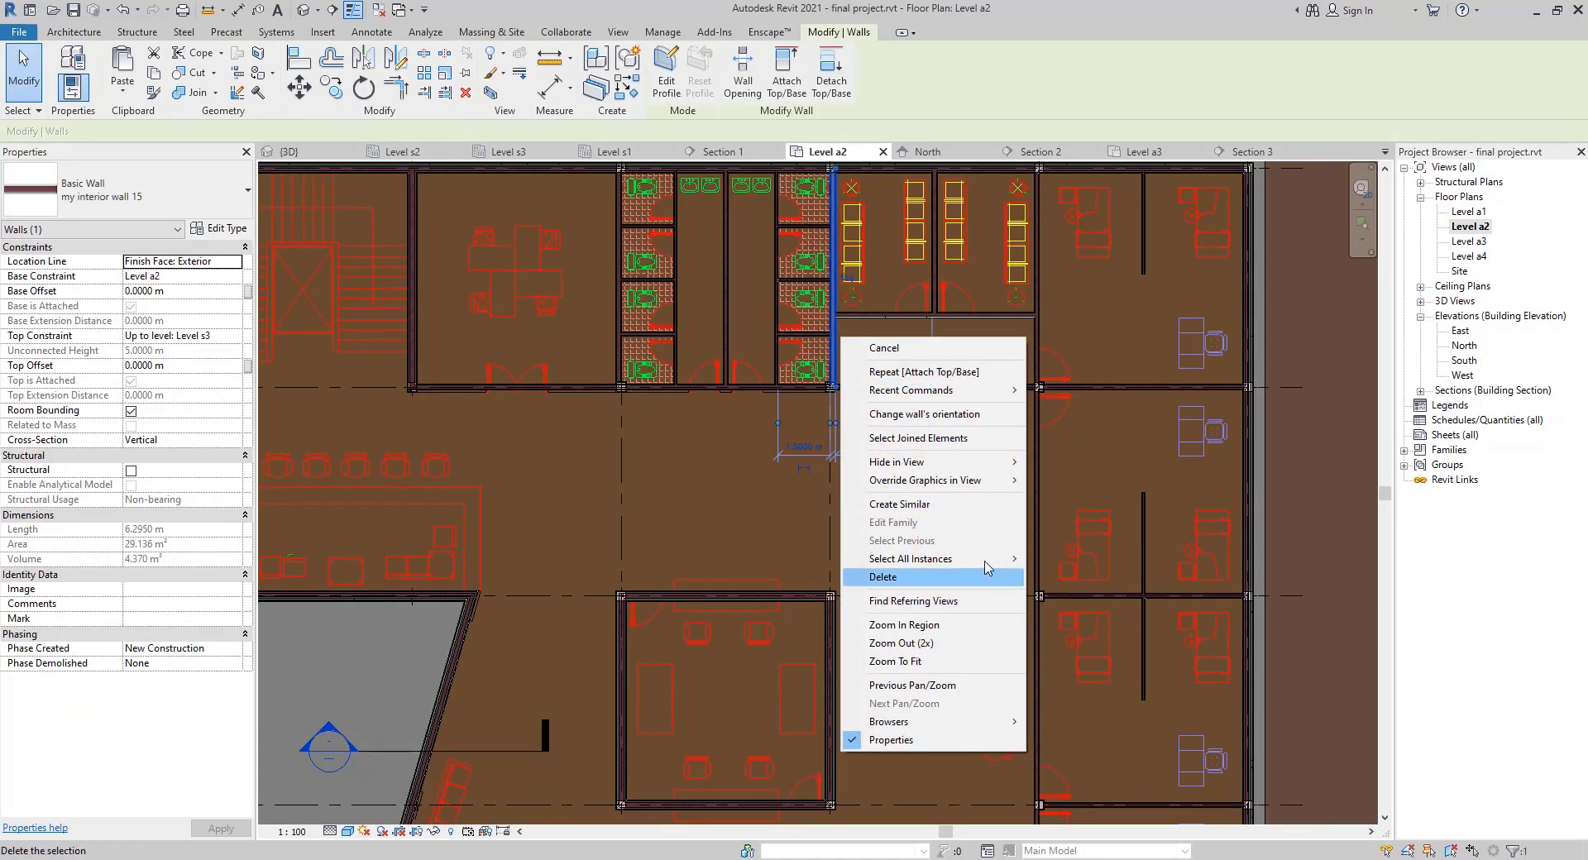
mouse_move(976, 560)
left_click(1045, 559)
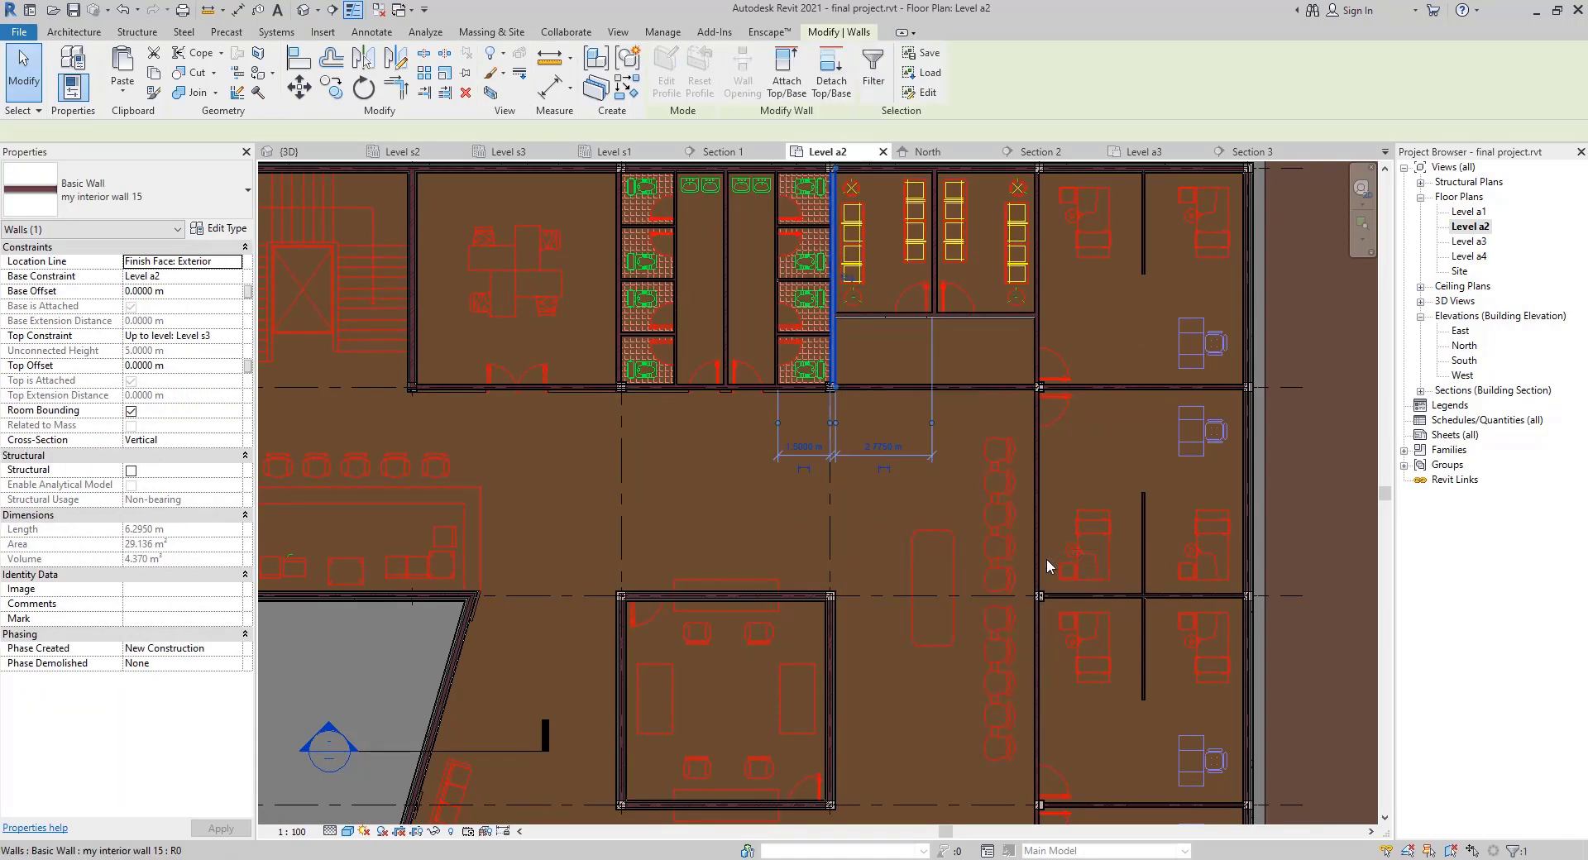
scroll(646, 542, "down", 3)
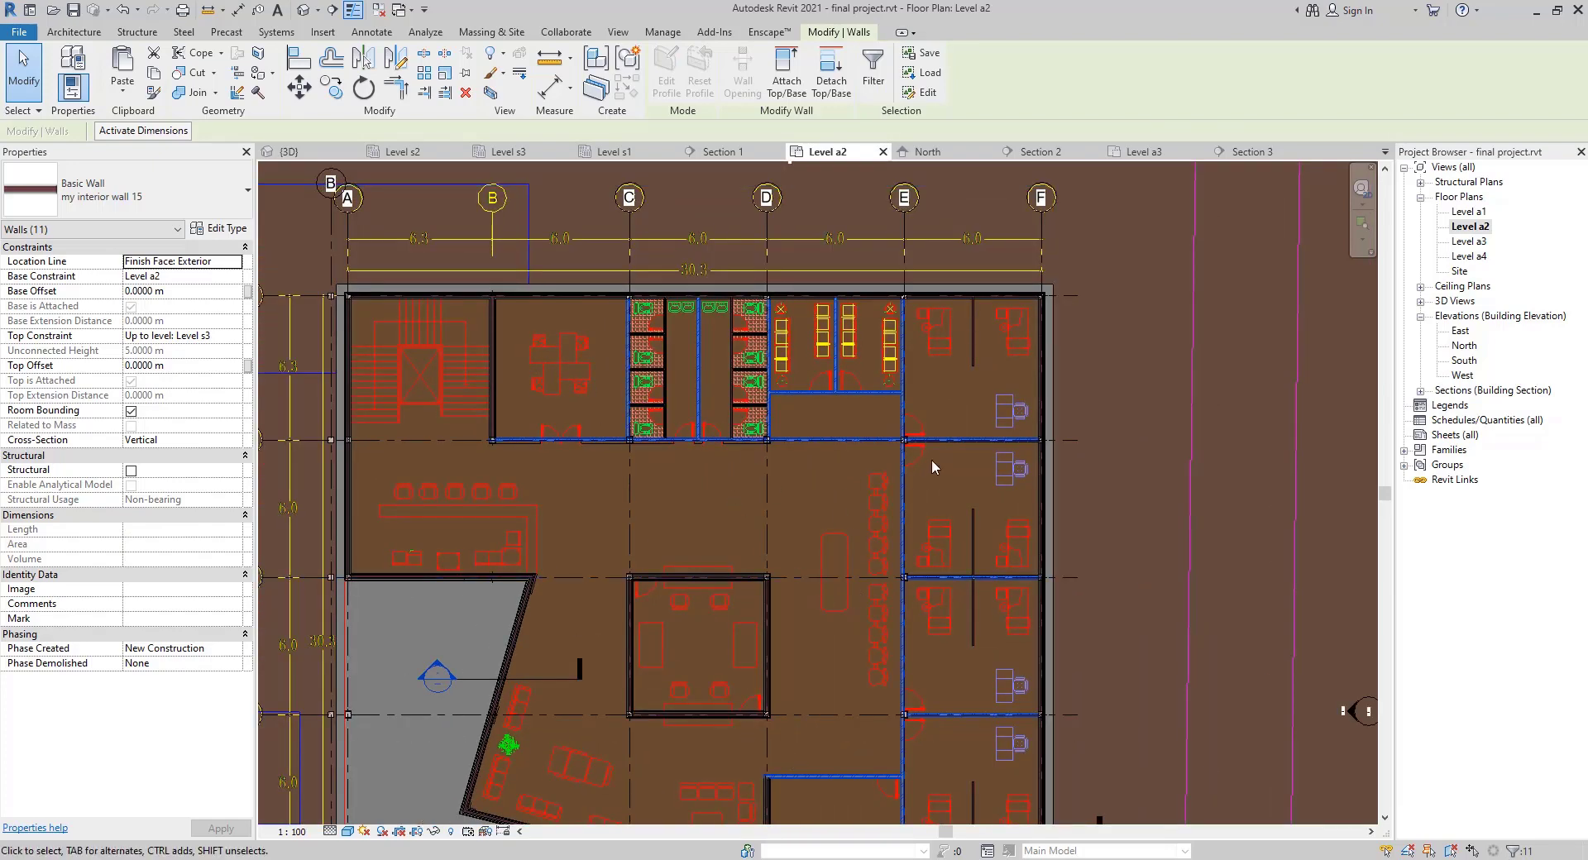
scroll(800, 728, "down", 1)
middle_click_drag(783, 699, 898, 597)
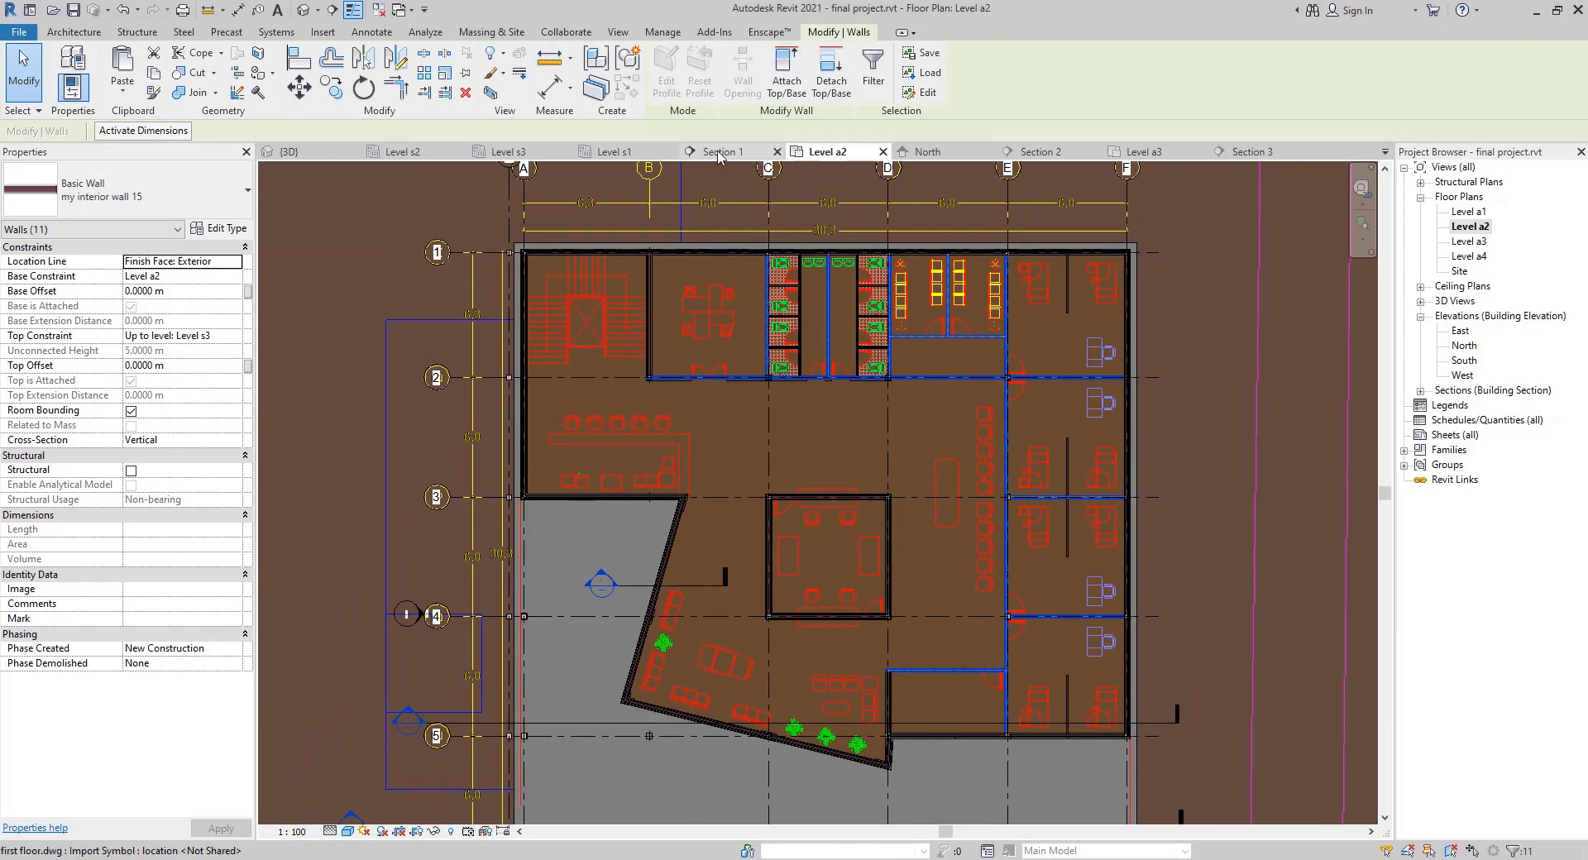
In Section 1, attach the bases of the selected "my interior wall 15" walls to the architecture floor at Level a2
left_click(718, 154)
left_click(769, 78)
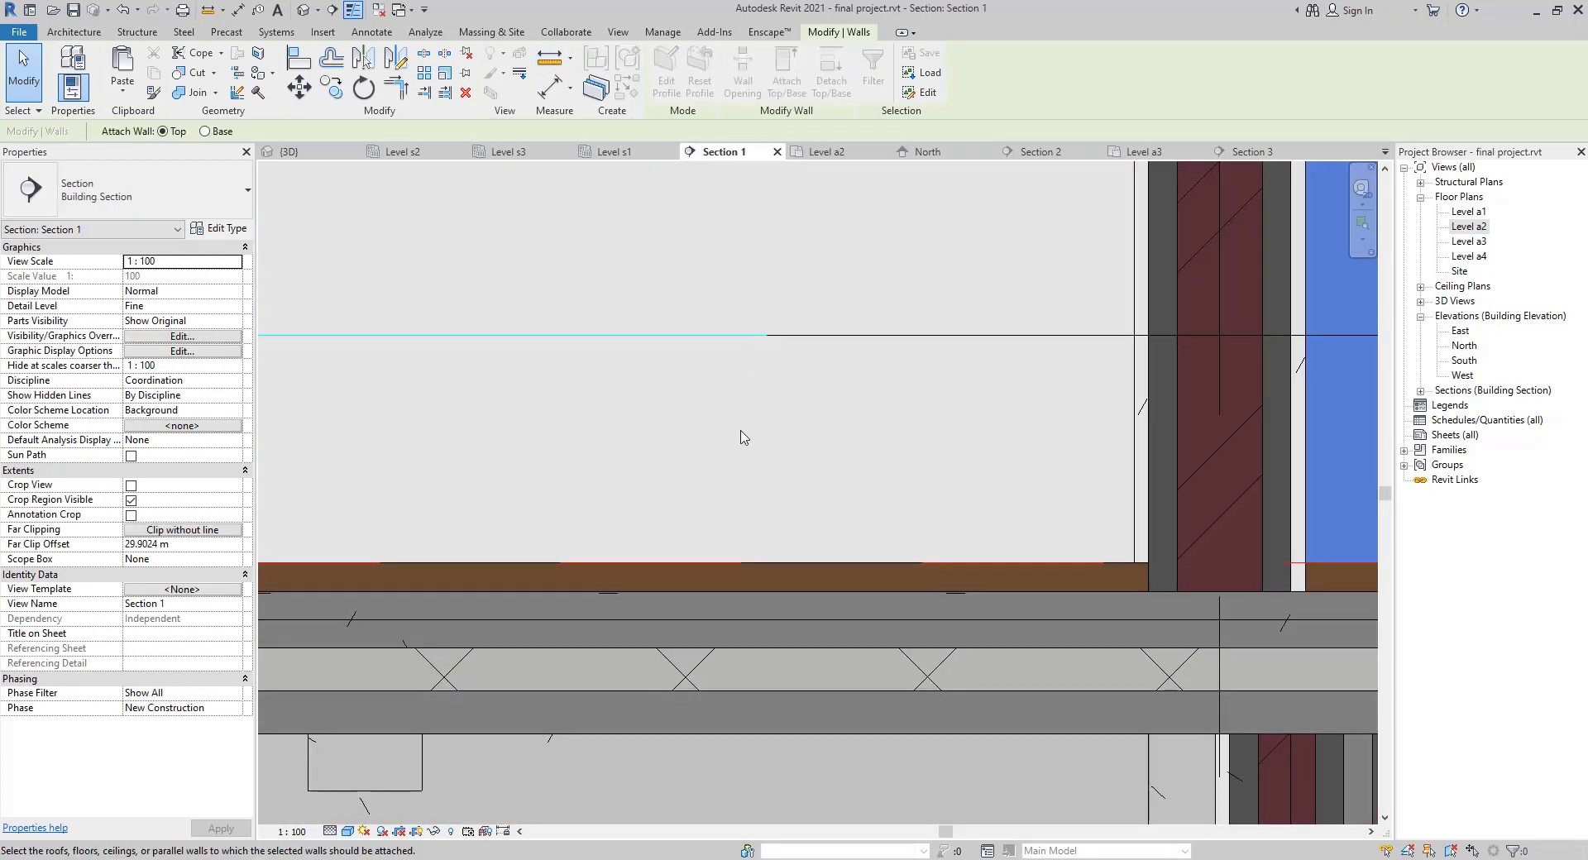
scroll(844, 433, "down", 4)
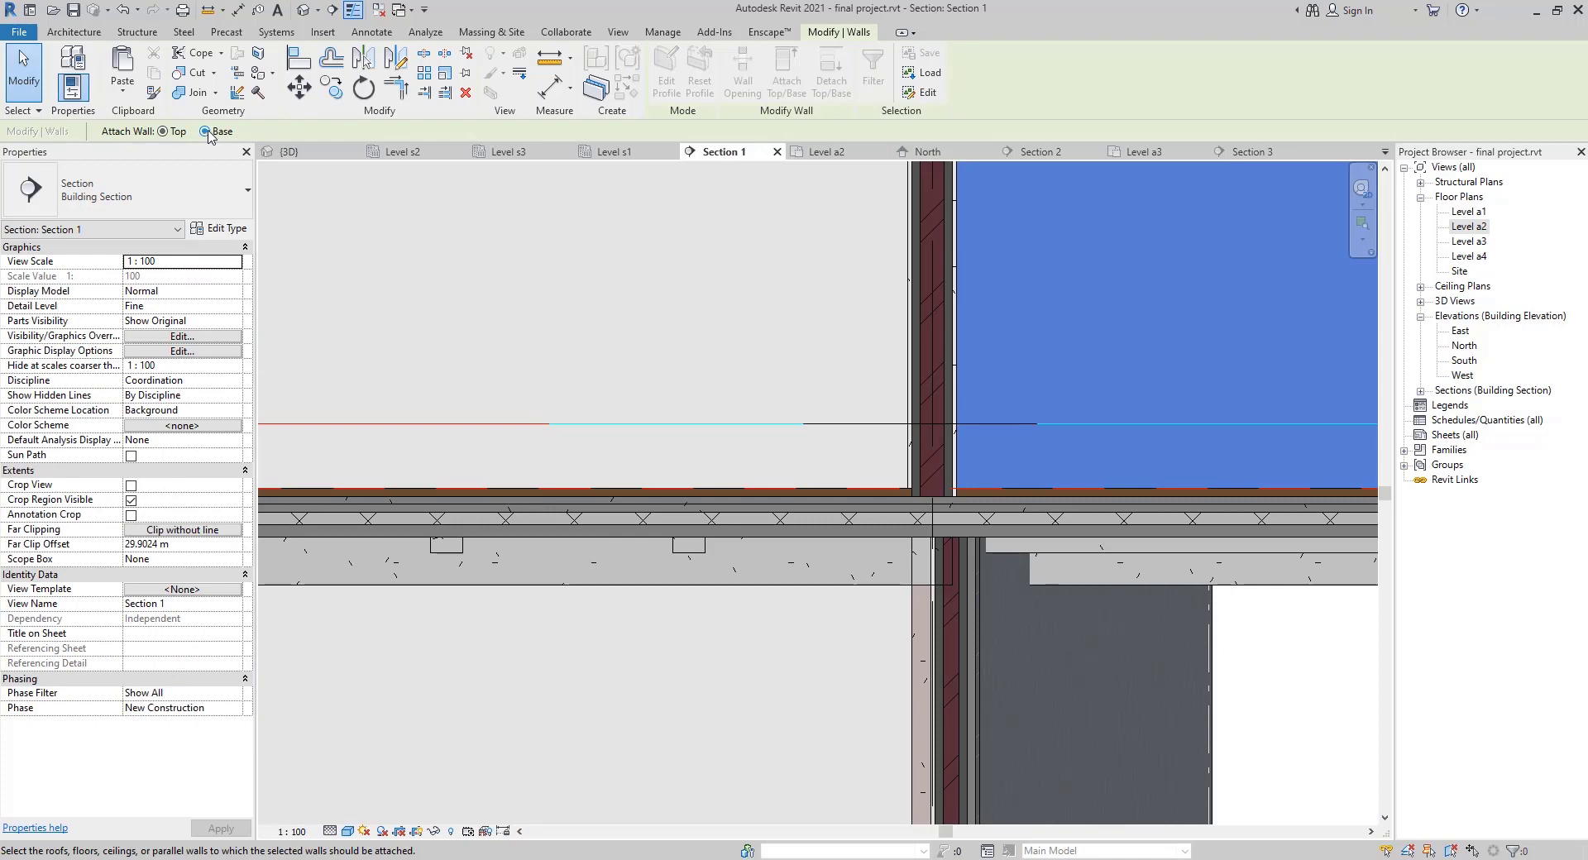
left_click(205, 131)
scroll(1054, 460, "up", 5)
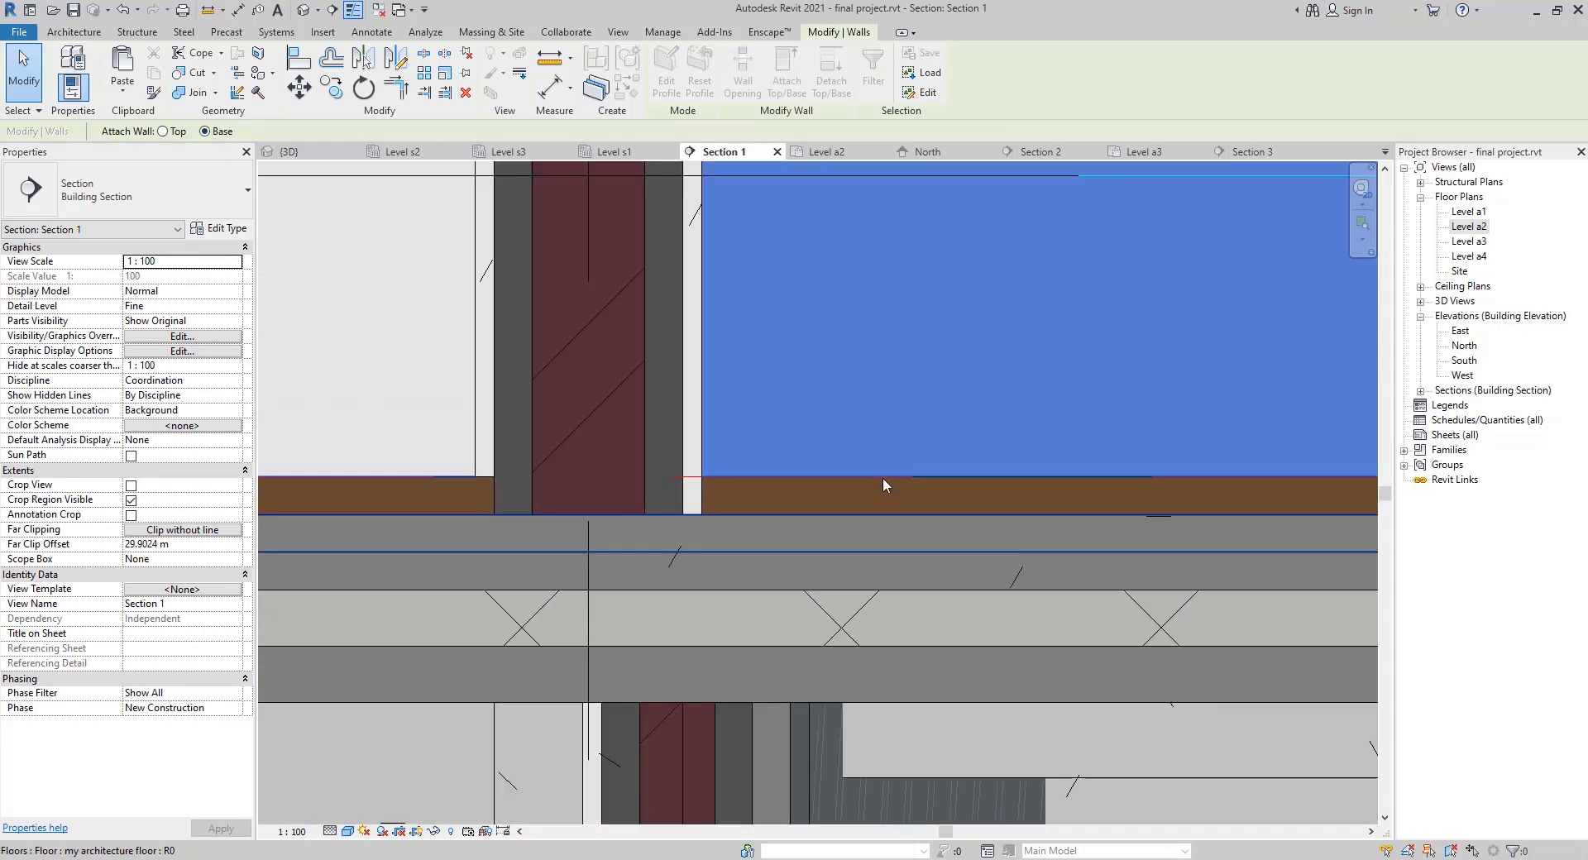
left_click(882, 487)
scroll(882, 497, "down", 4)
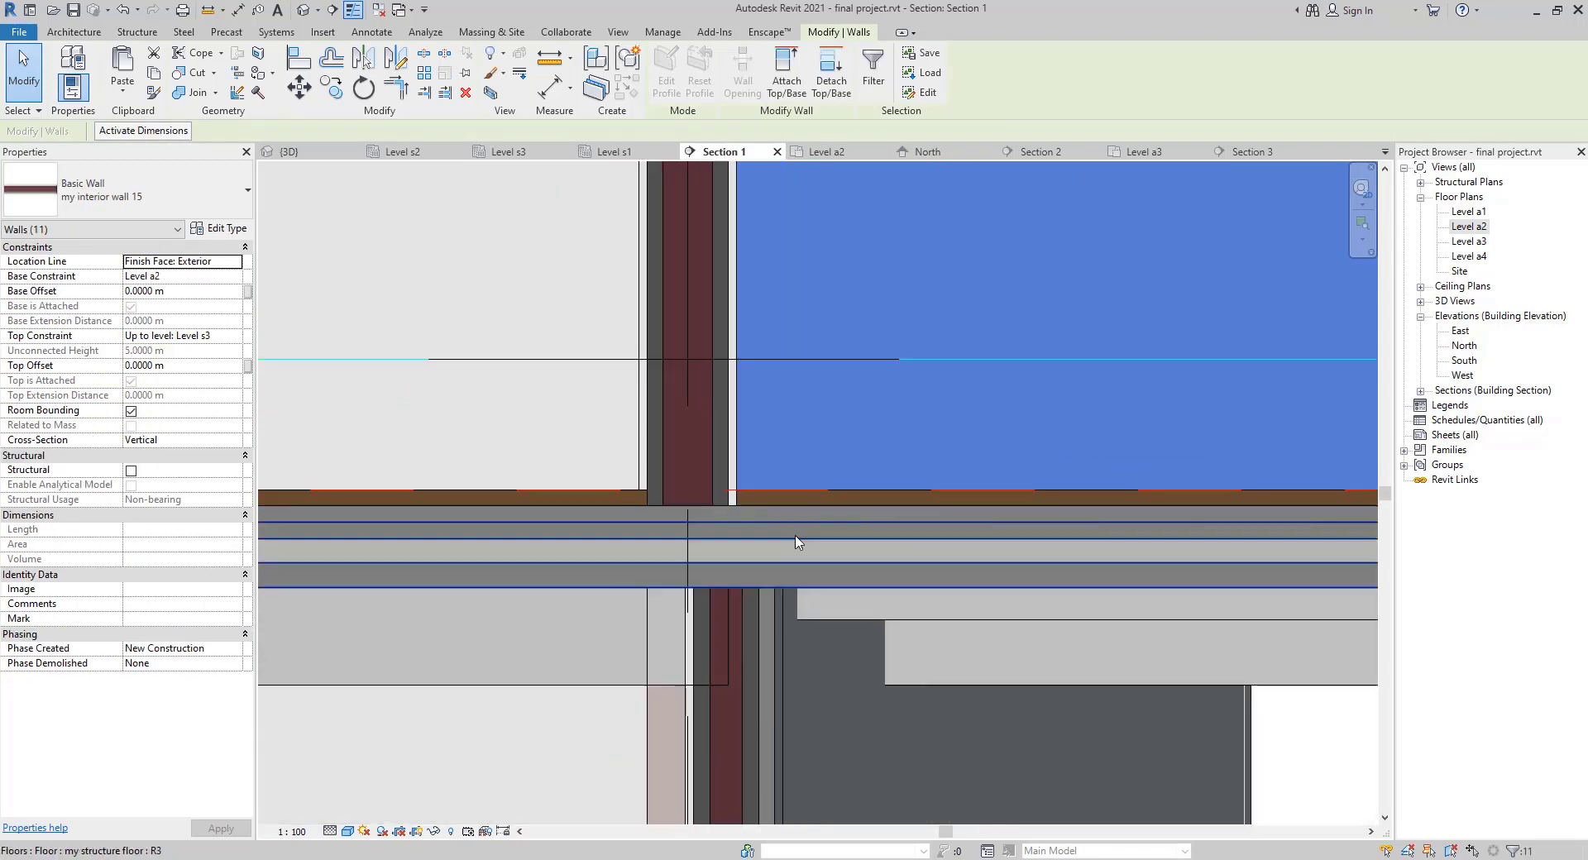
Examine along Section 1 how the bases of the selected 15 cm interior walls meet the Level a2 floor
scroll(1136, 508, "down", 8)
middle_click_drag(1137, 508, 727, 533)
scroll(712, 514, "up", 1)
scroll(713, 514, "down", 1)
scroll(727, 533, "up", 6)
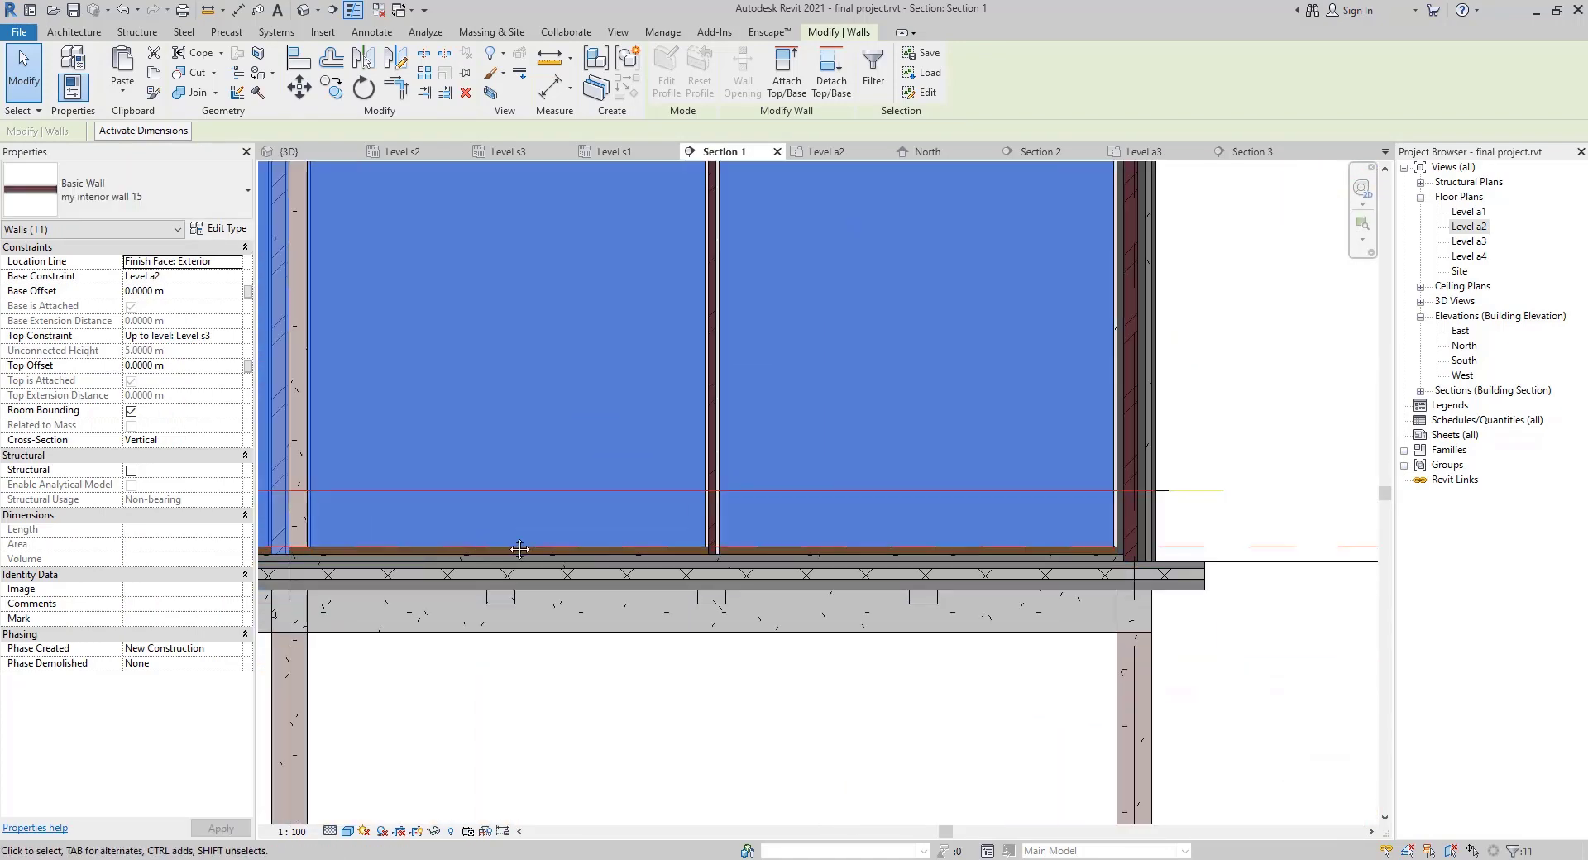
scroll(679, 554, "up", 4)
scroll(639, 543, "down", 5)
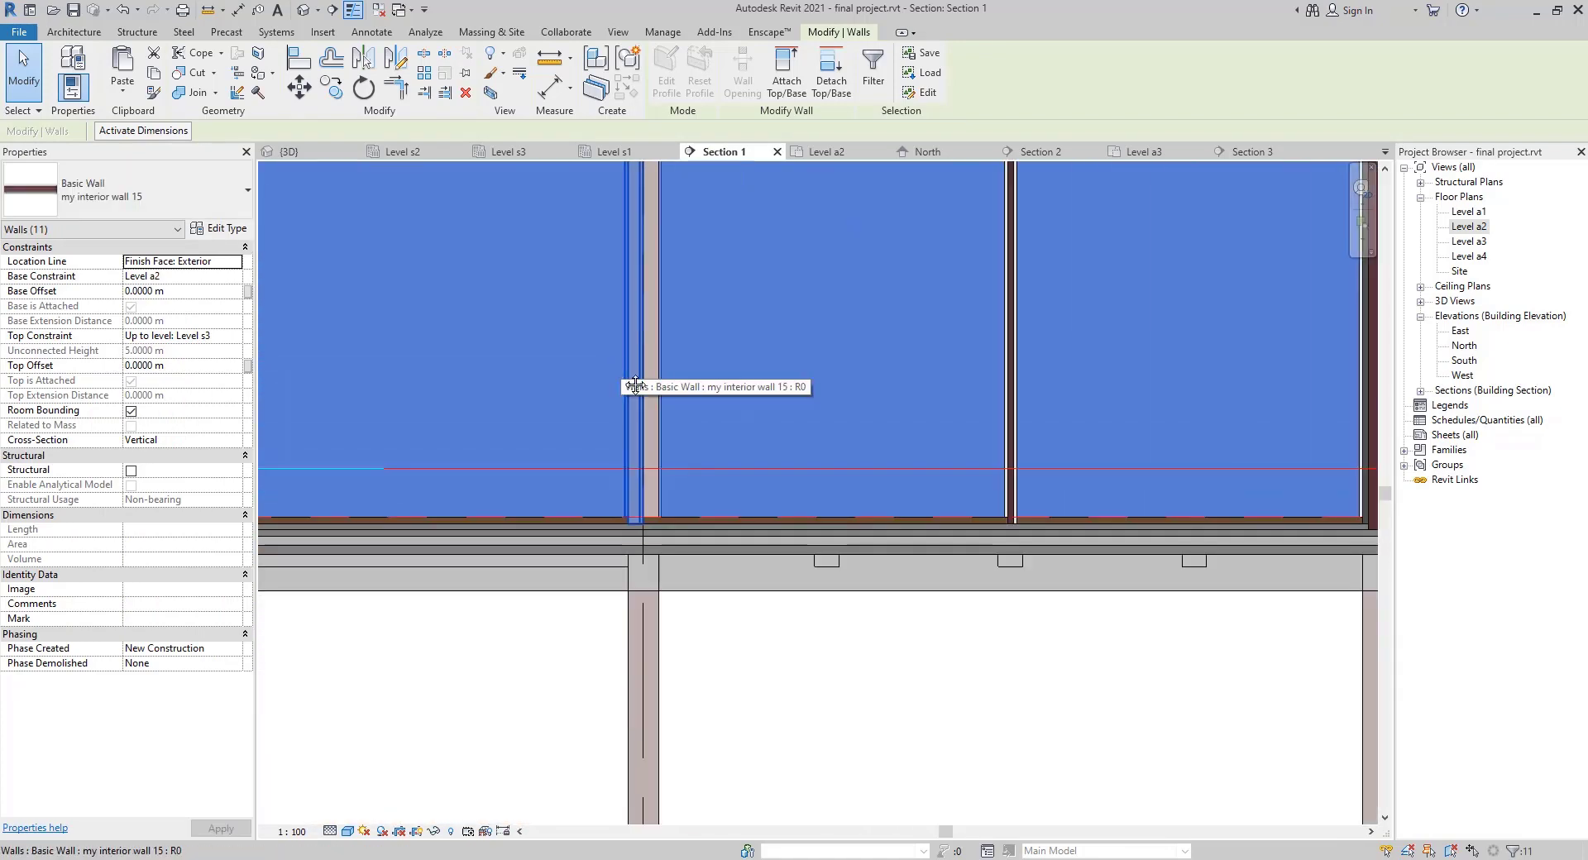
scroll(638, 387, "down", 5)
scroll(636, 354, "up", 5)
Attach the tops of the selected "my interior wall 15" walls to the structure floor at Level s3
middle_click_drag(677, 341, 705, 480)
scroll(682, 355, "up", 3)
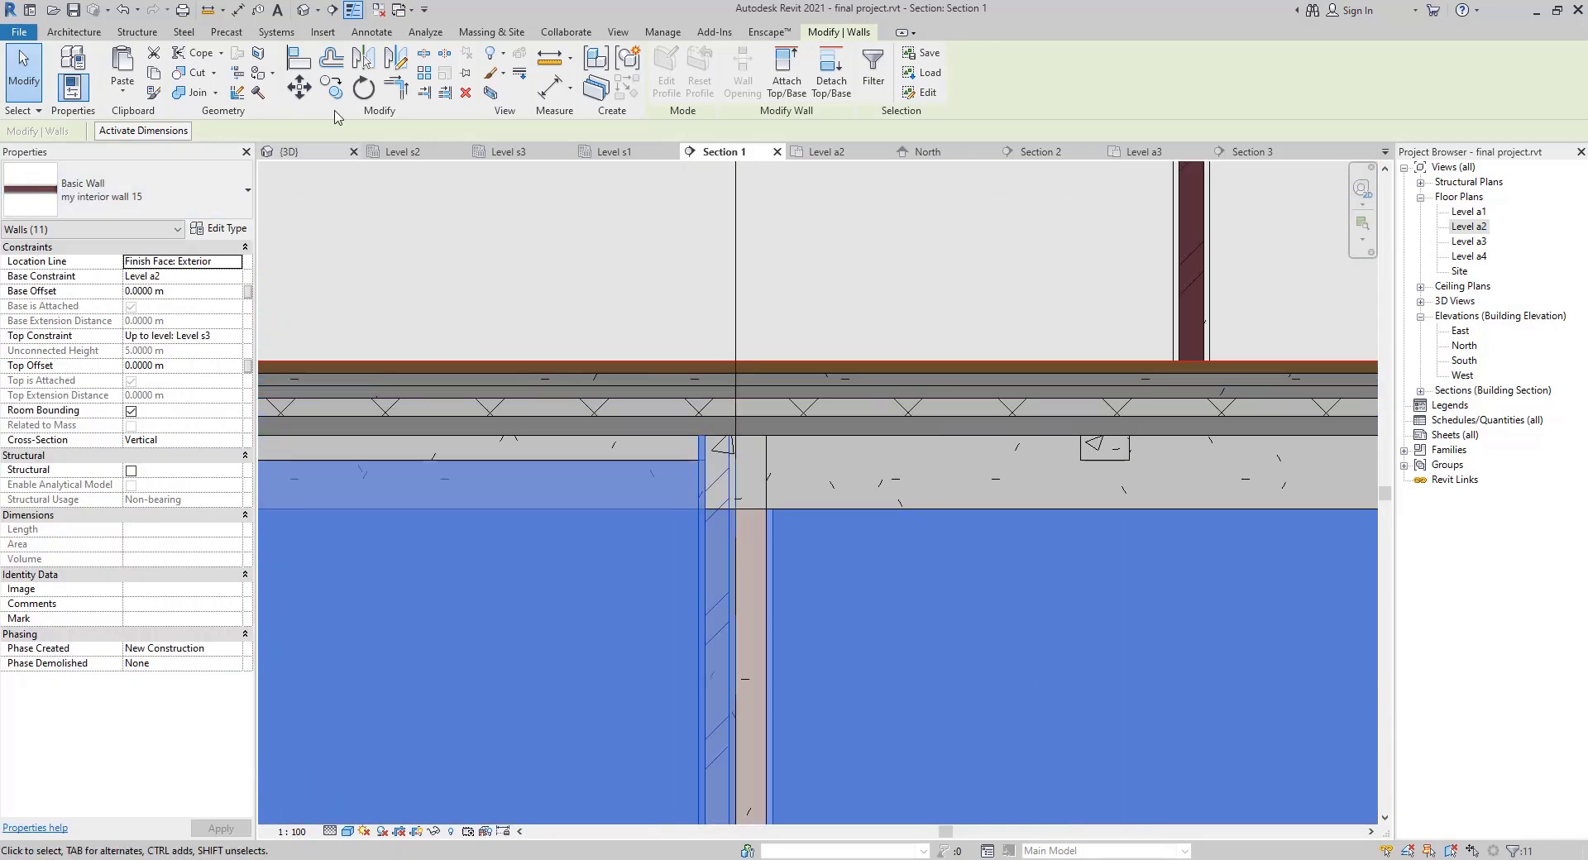
left_click(786, 68)
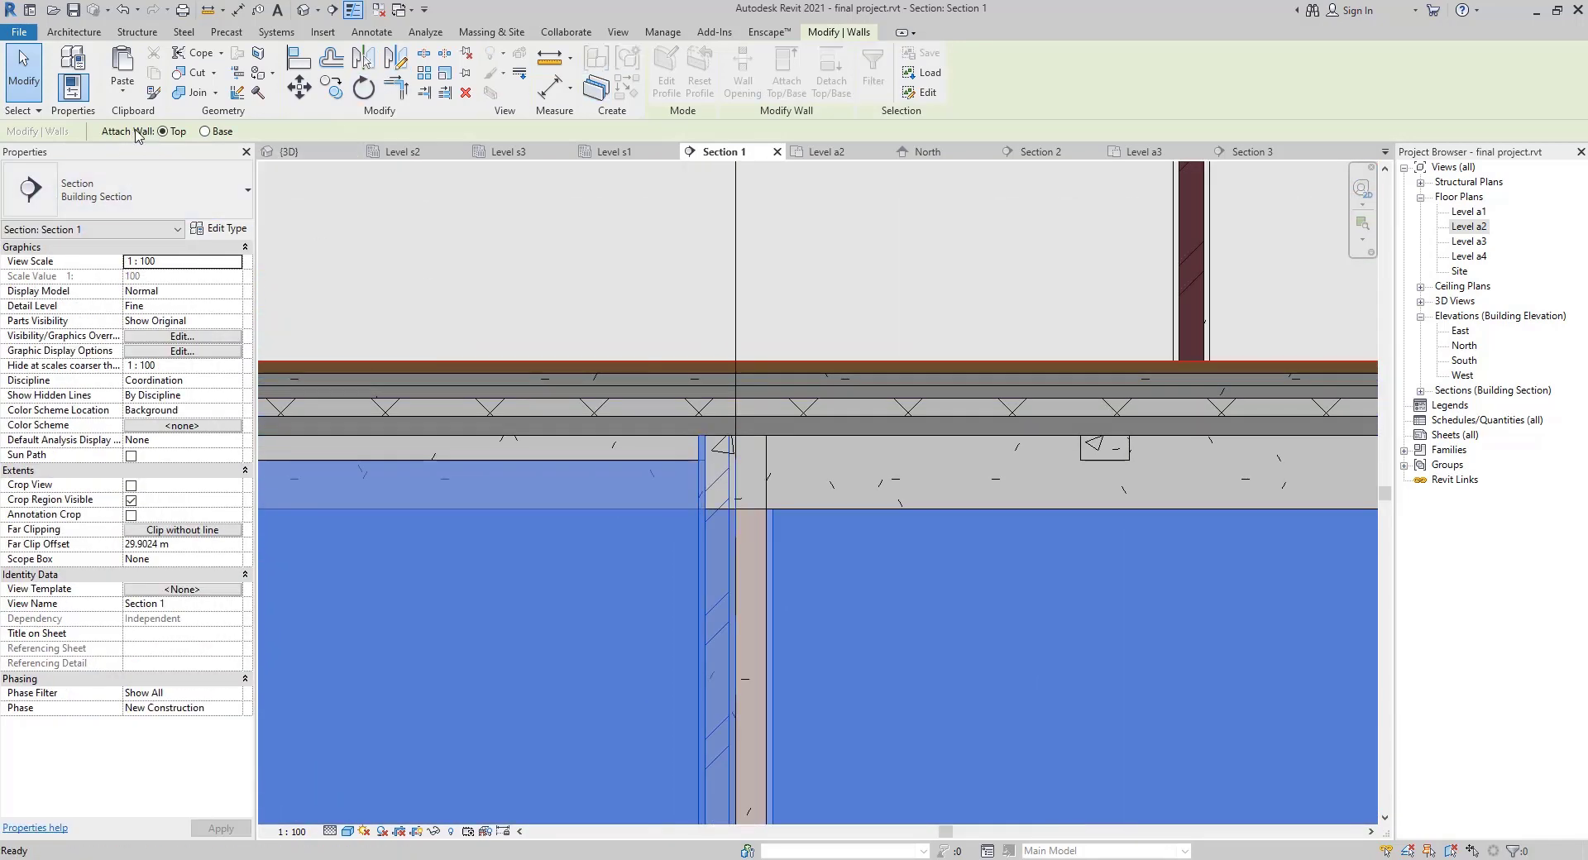
scroll(747, 406, "up", 2)
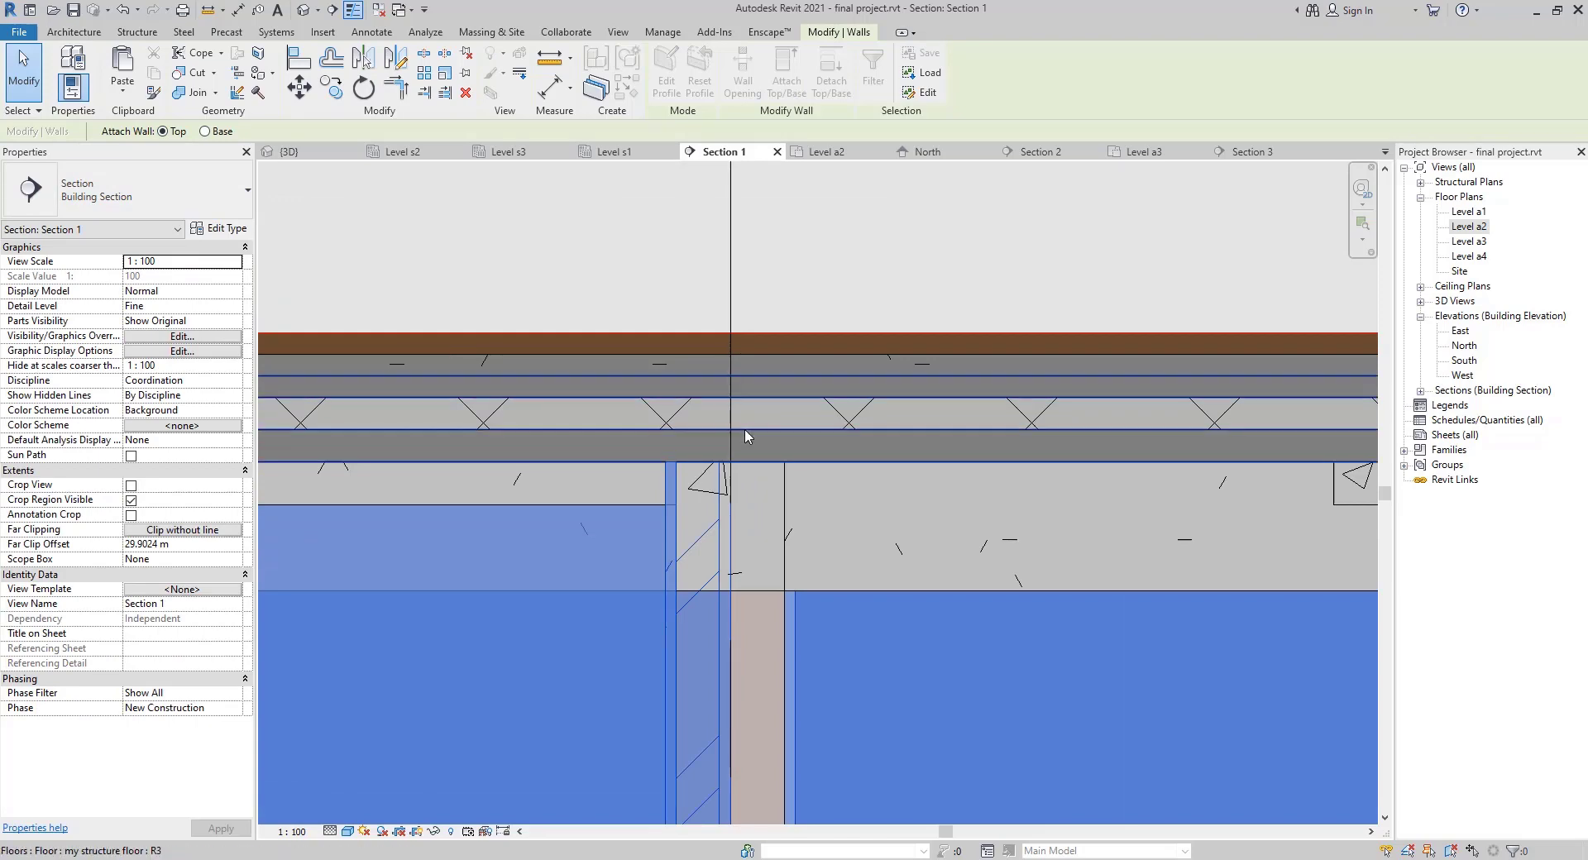
left_click(744, 428)
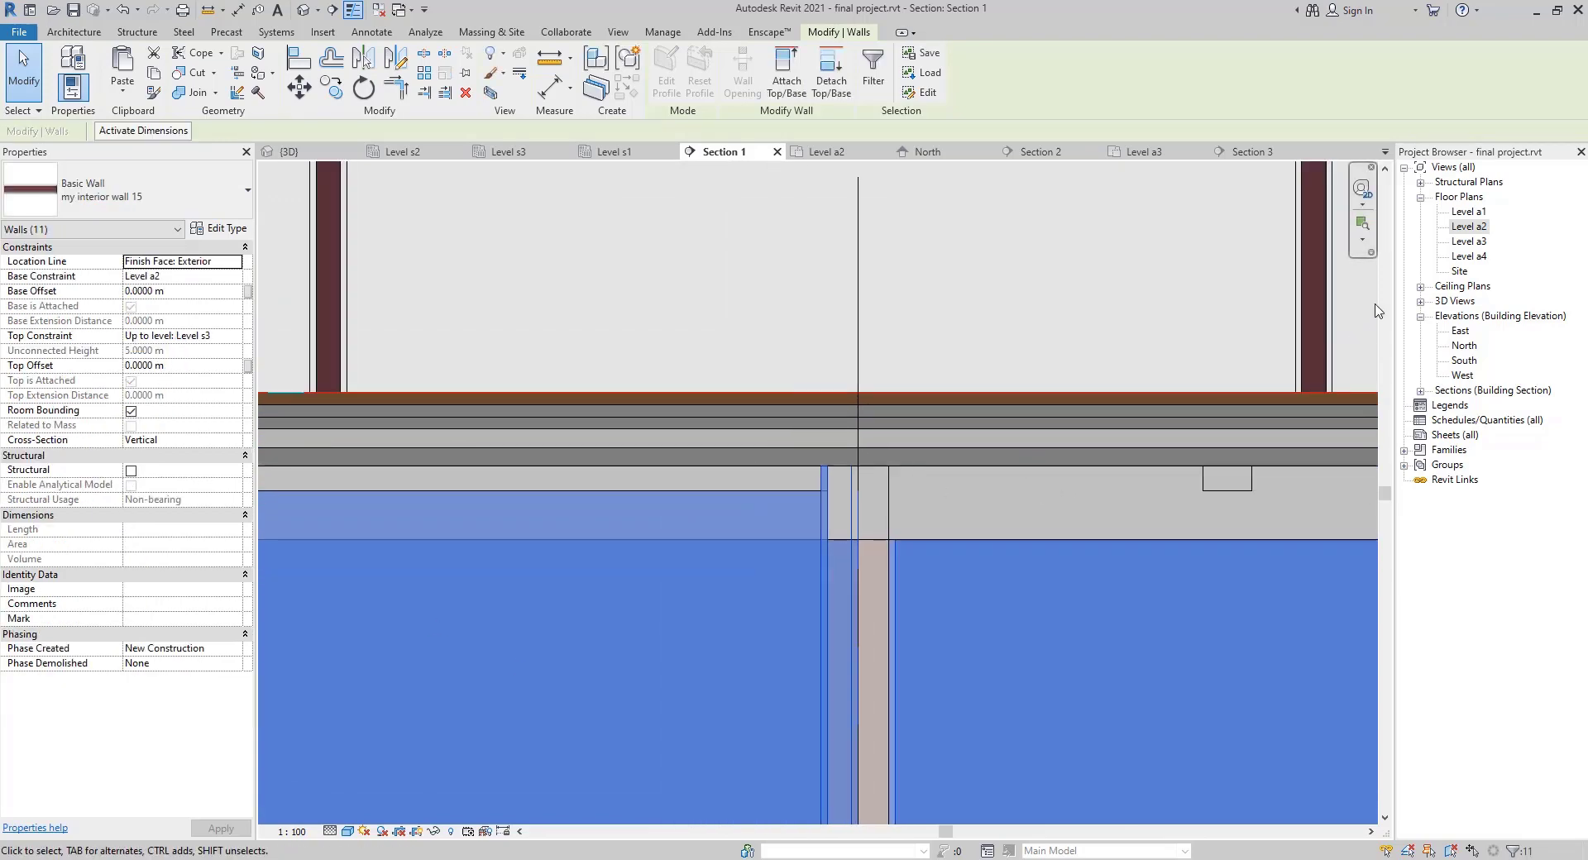
Clear the wall selection and open the Level a2 floor plan
key("Escape")
double_click(1469, 241)
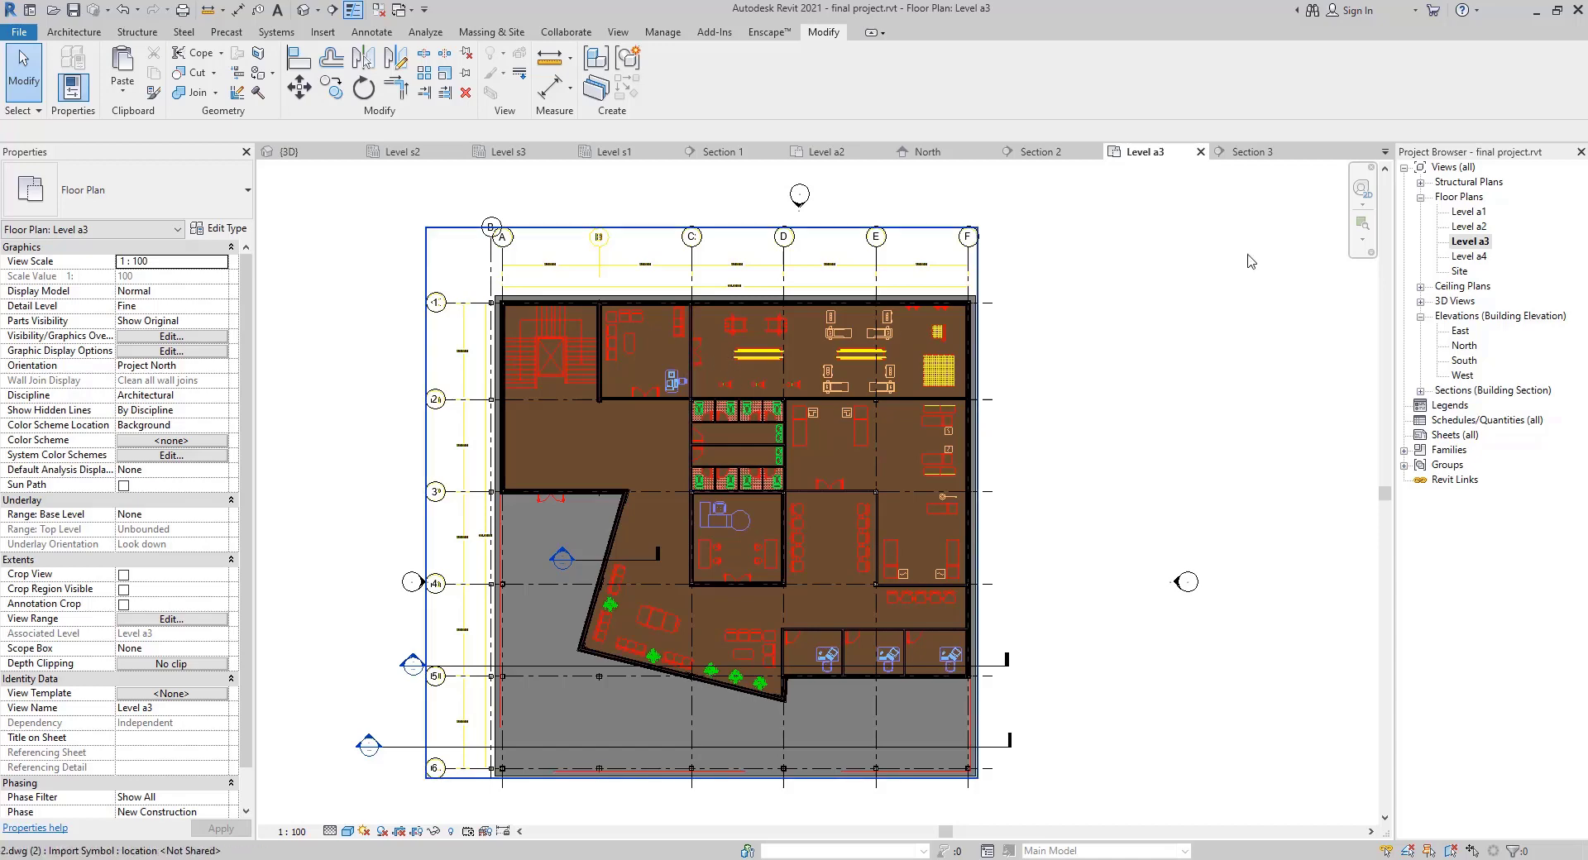
double_click(1470, 226)
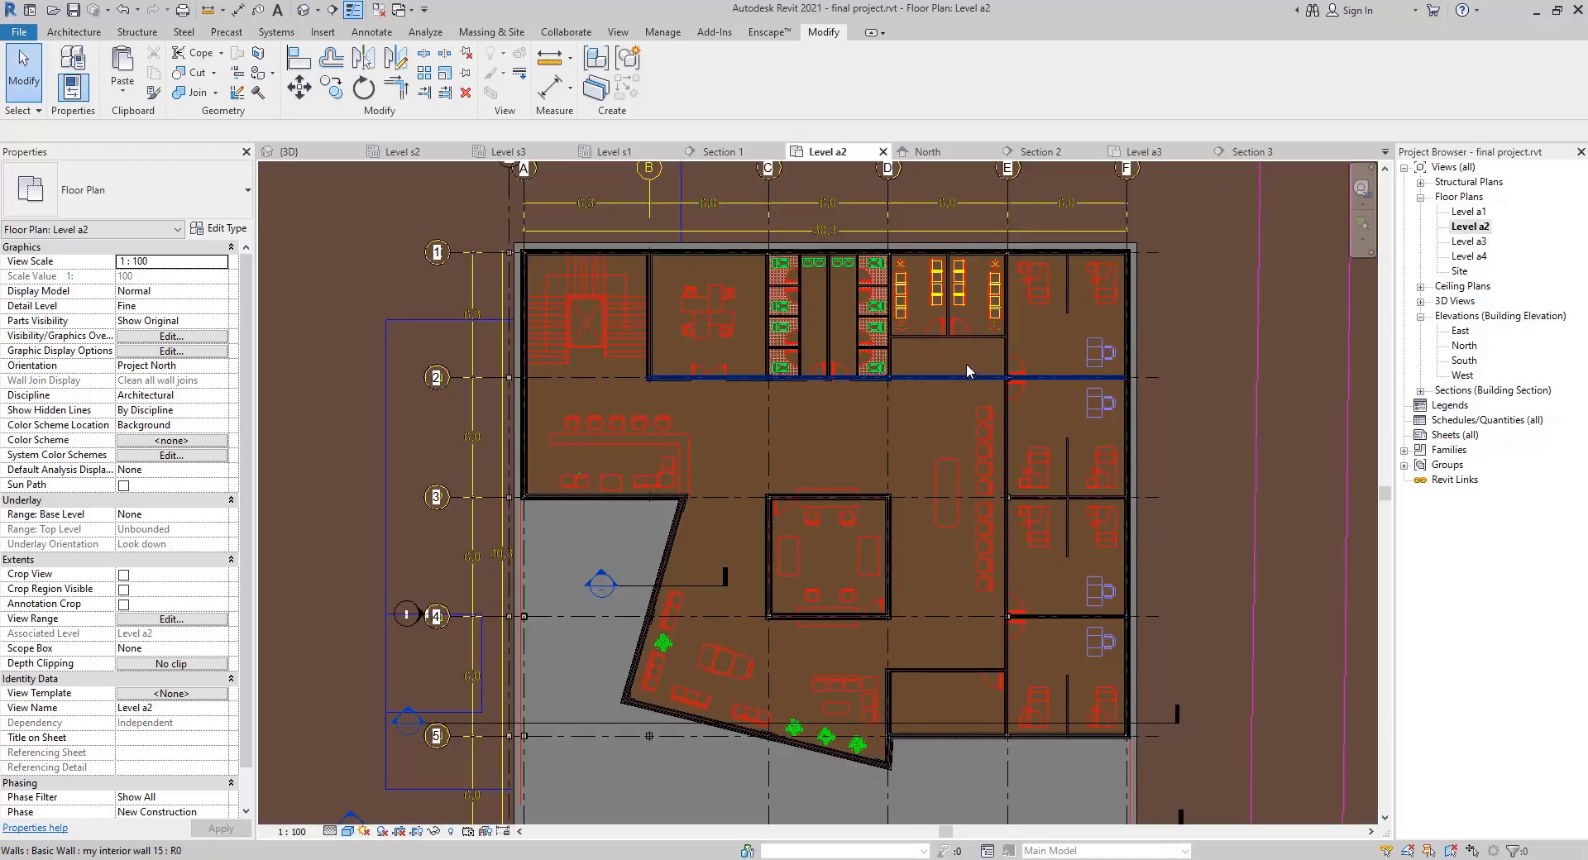
left_click(952, 335)
right_click(950, 334)
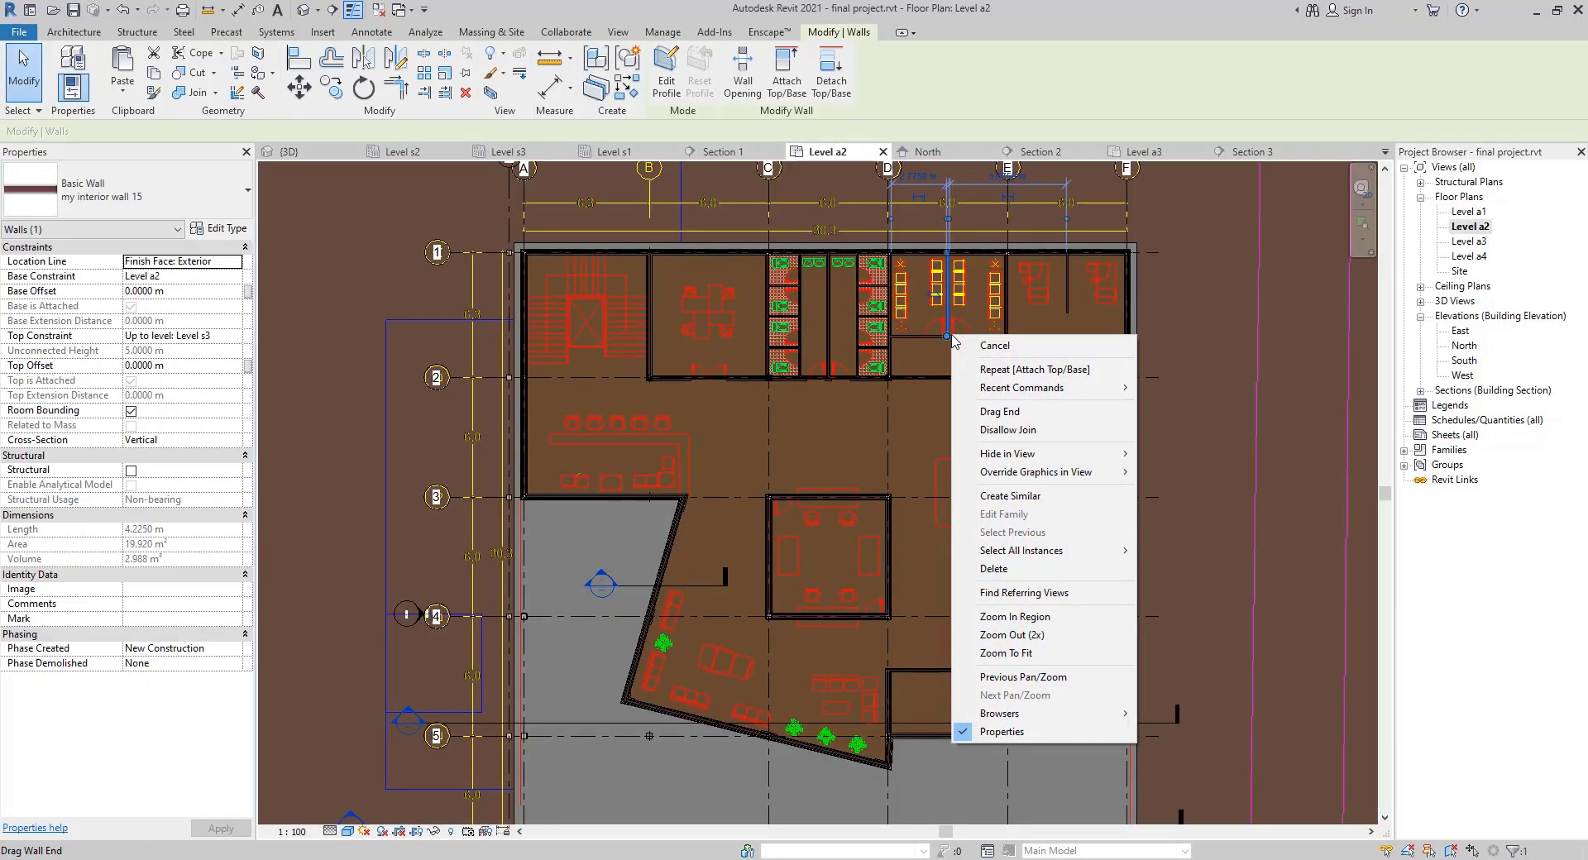
key("Escape")
key("Escape")
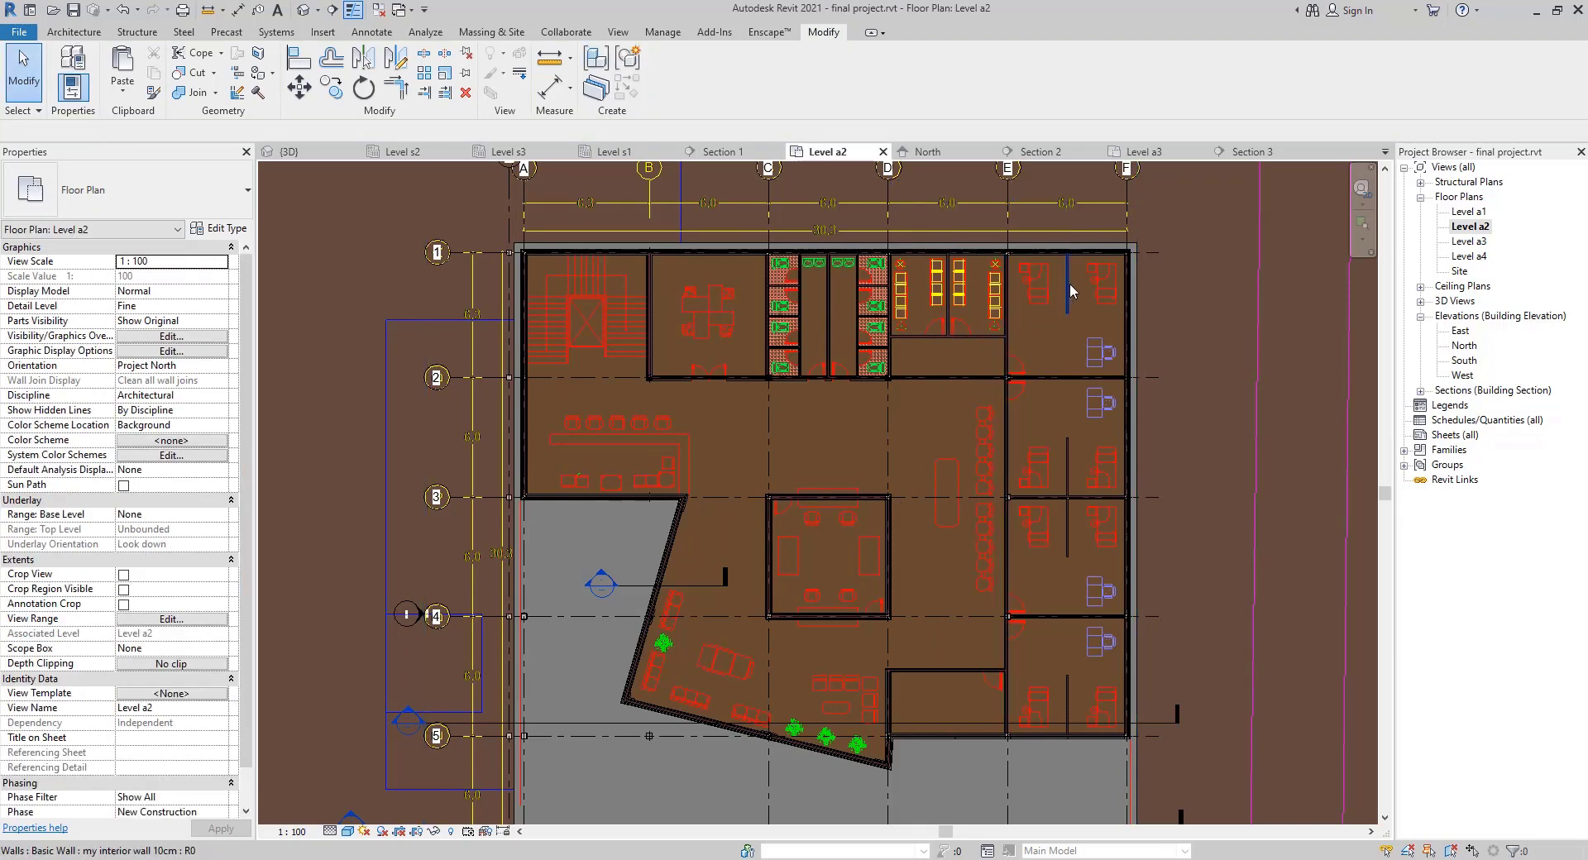
Select all "my interior wall 10cm" instances visible in the Level a2 floor plan
left_click(1067, 288)
right_click(1071, 288)
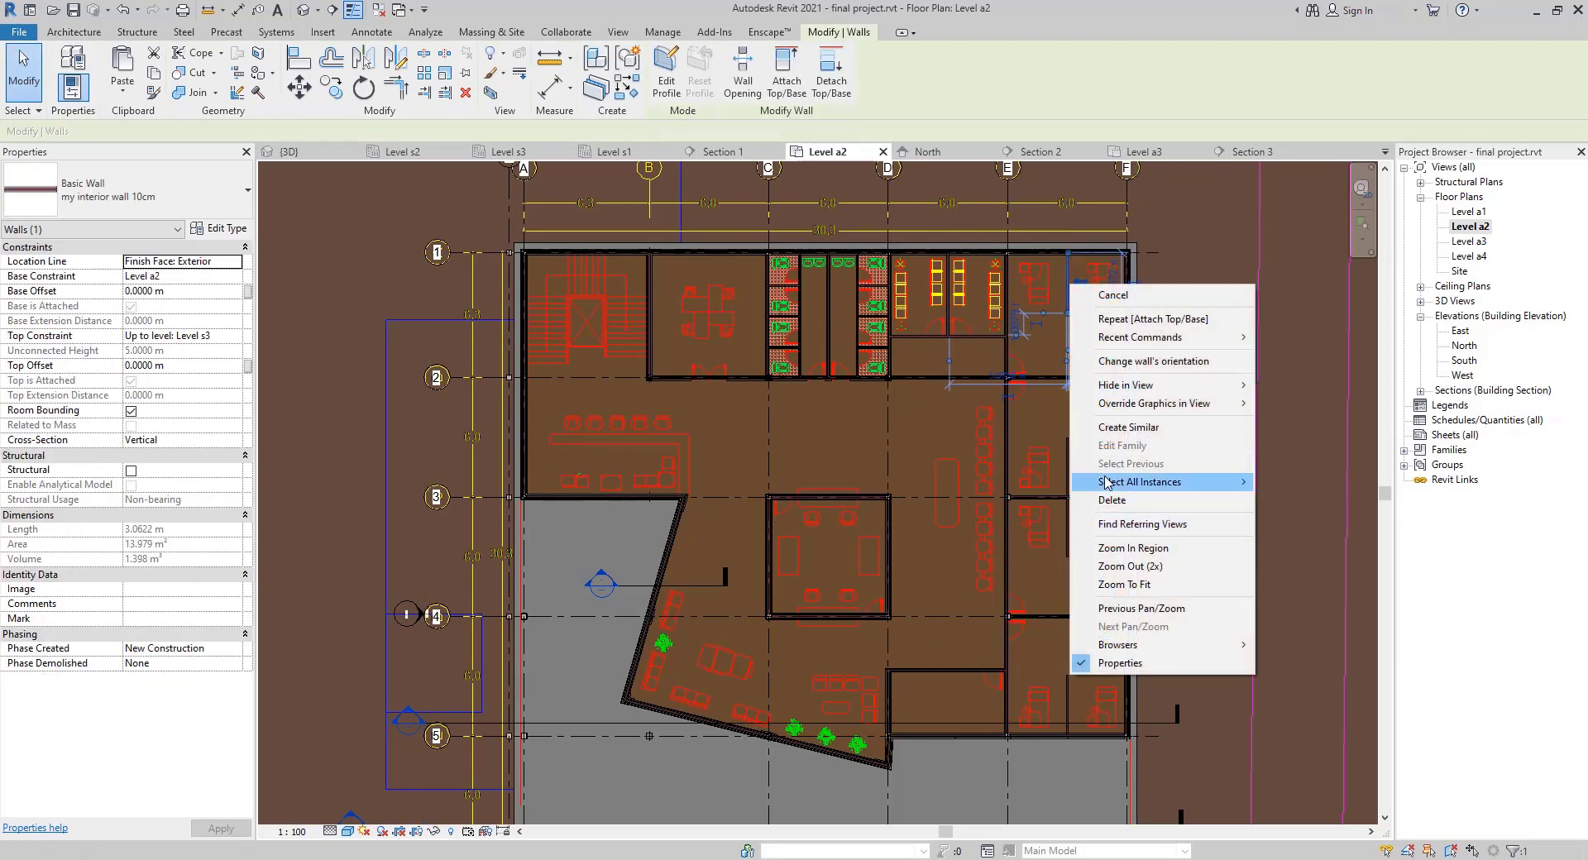
mouse_move(1208, 482)
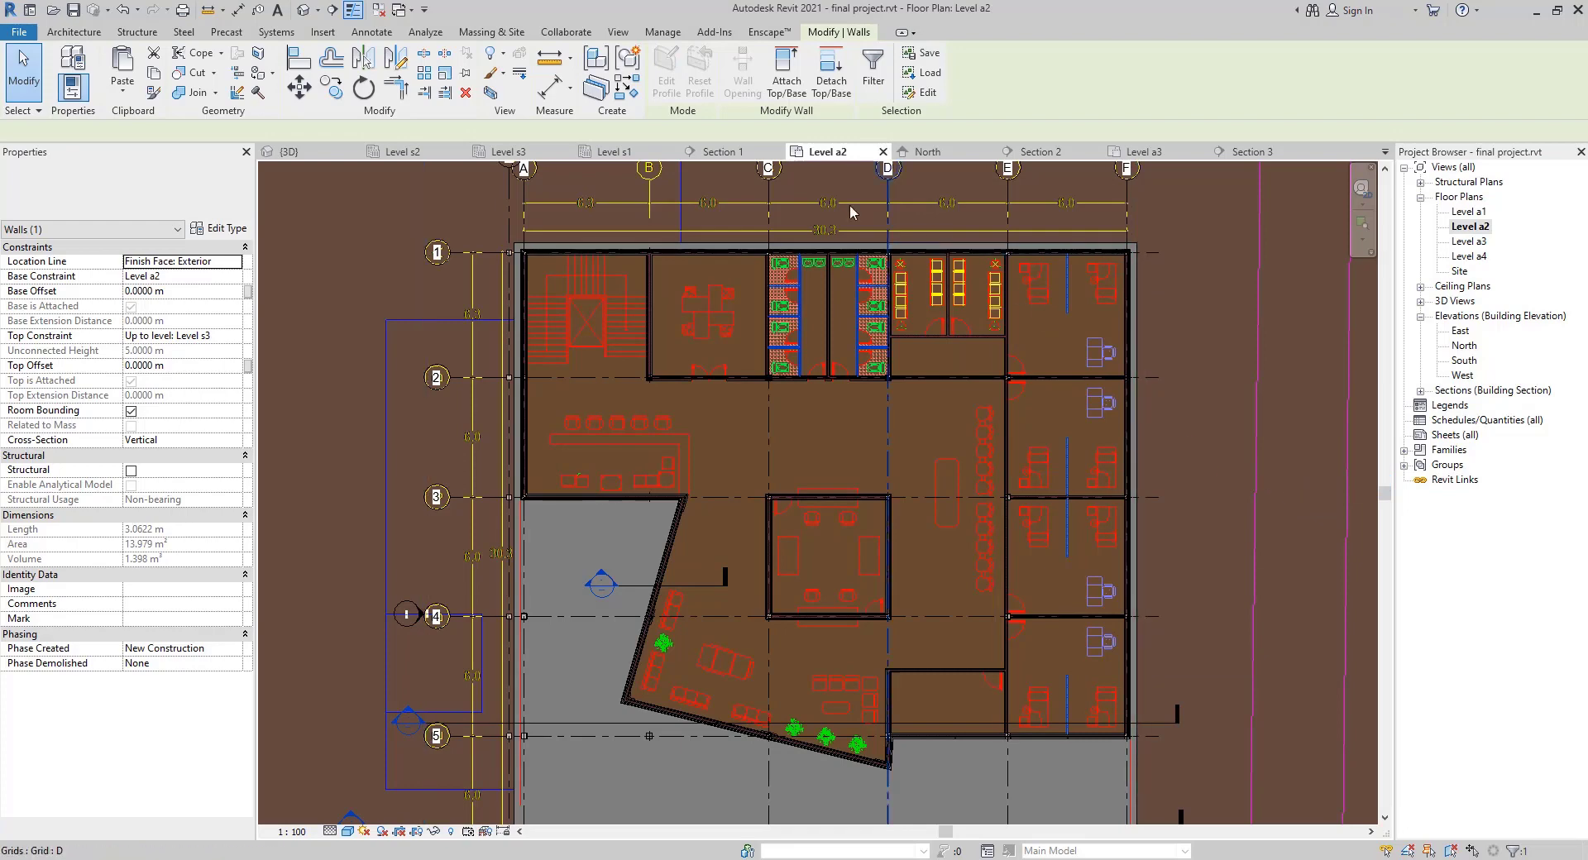
In Section 1, attach the bases of the selected "my interior wall 10cm" walls to the architecture floor at Level a2
left_click(721, 151)
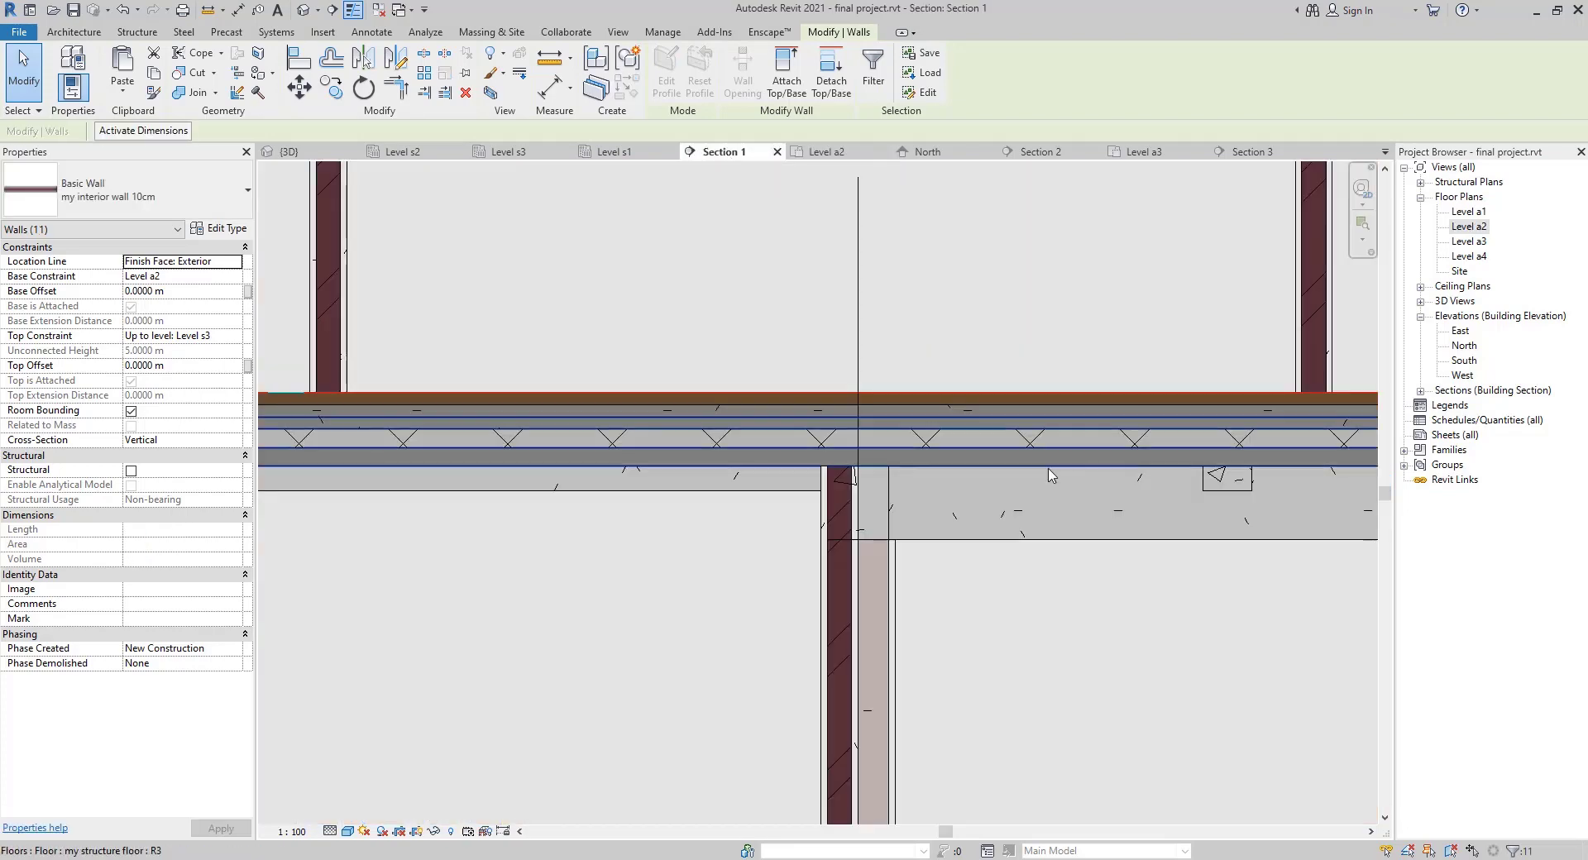
scroll(1050, 476, "down", 5)
scroll(1111, 624, "up", 4)
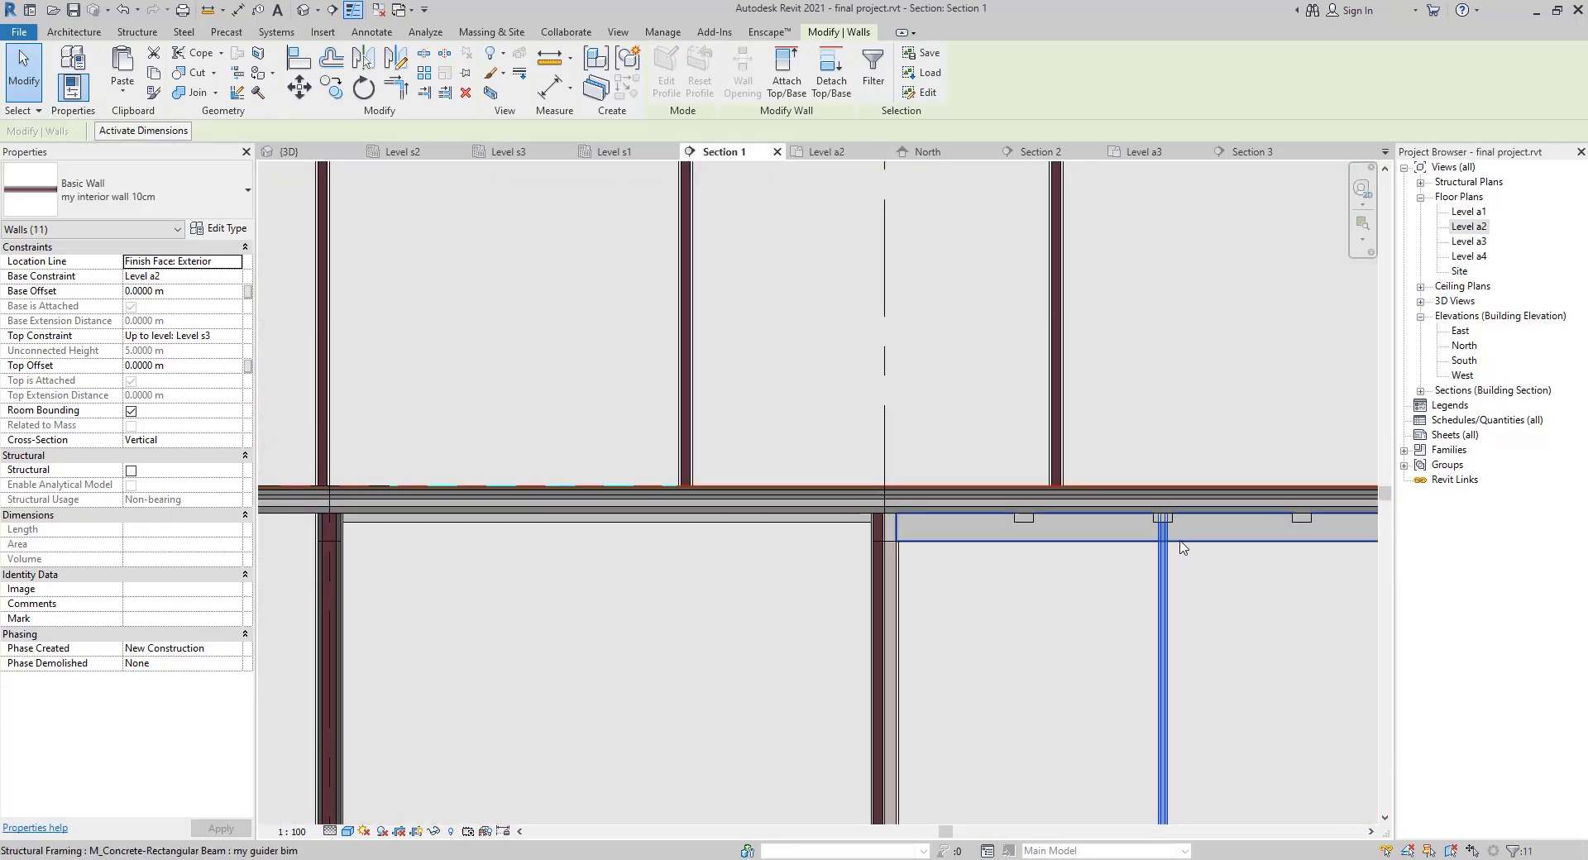
scroll(1081, 581, "up", 5)
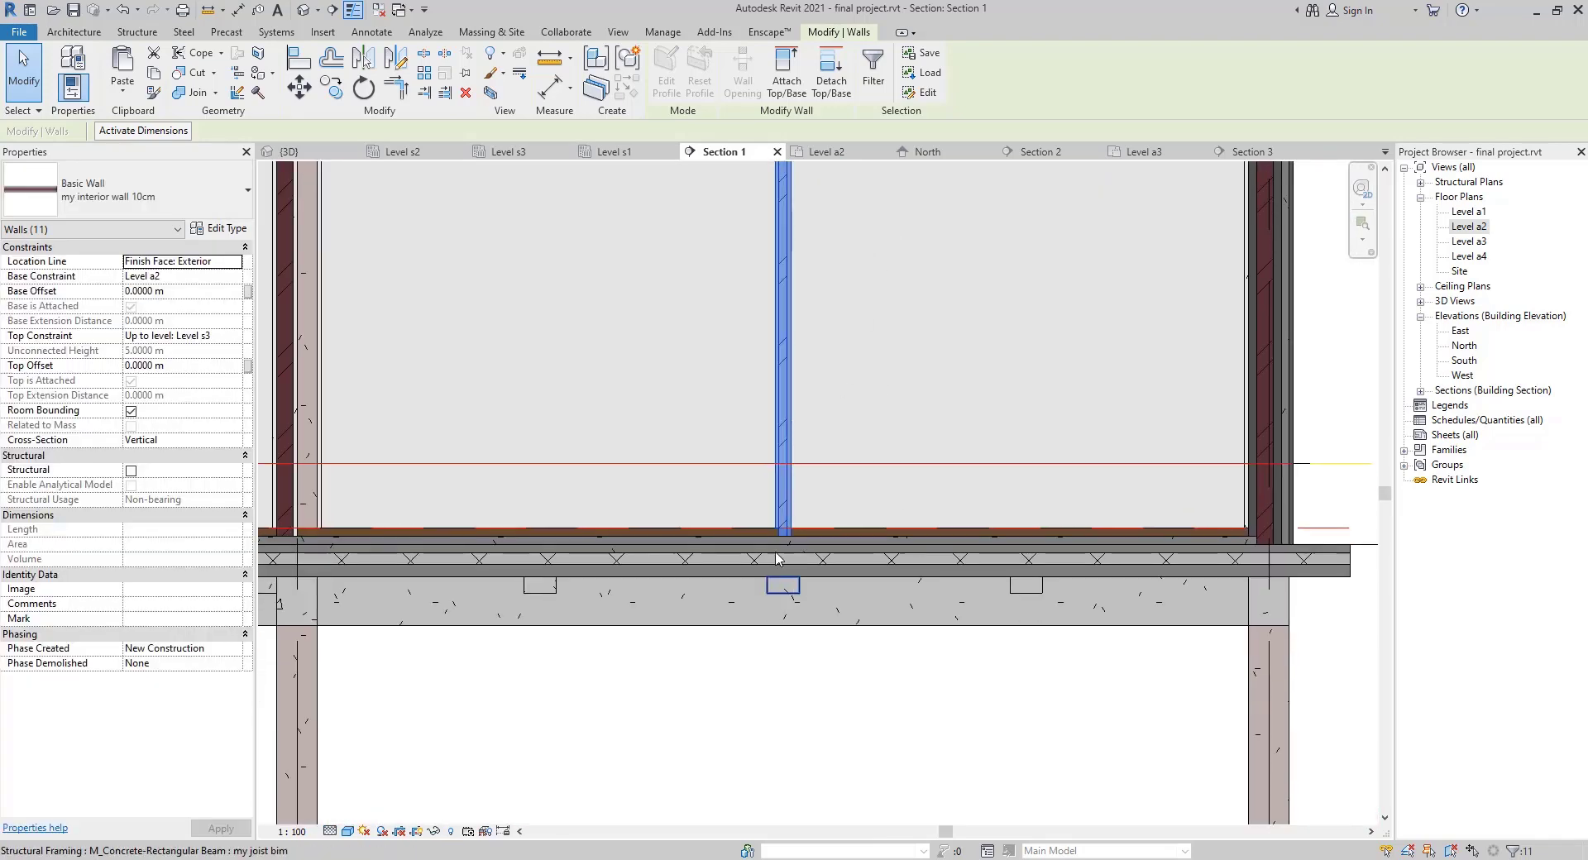
scroll(777, 559, "up", 3)
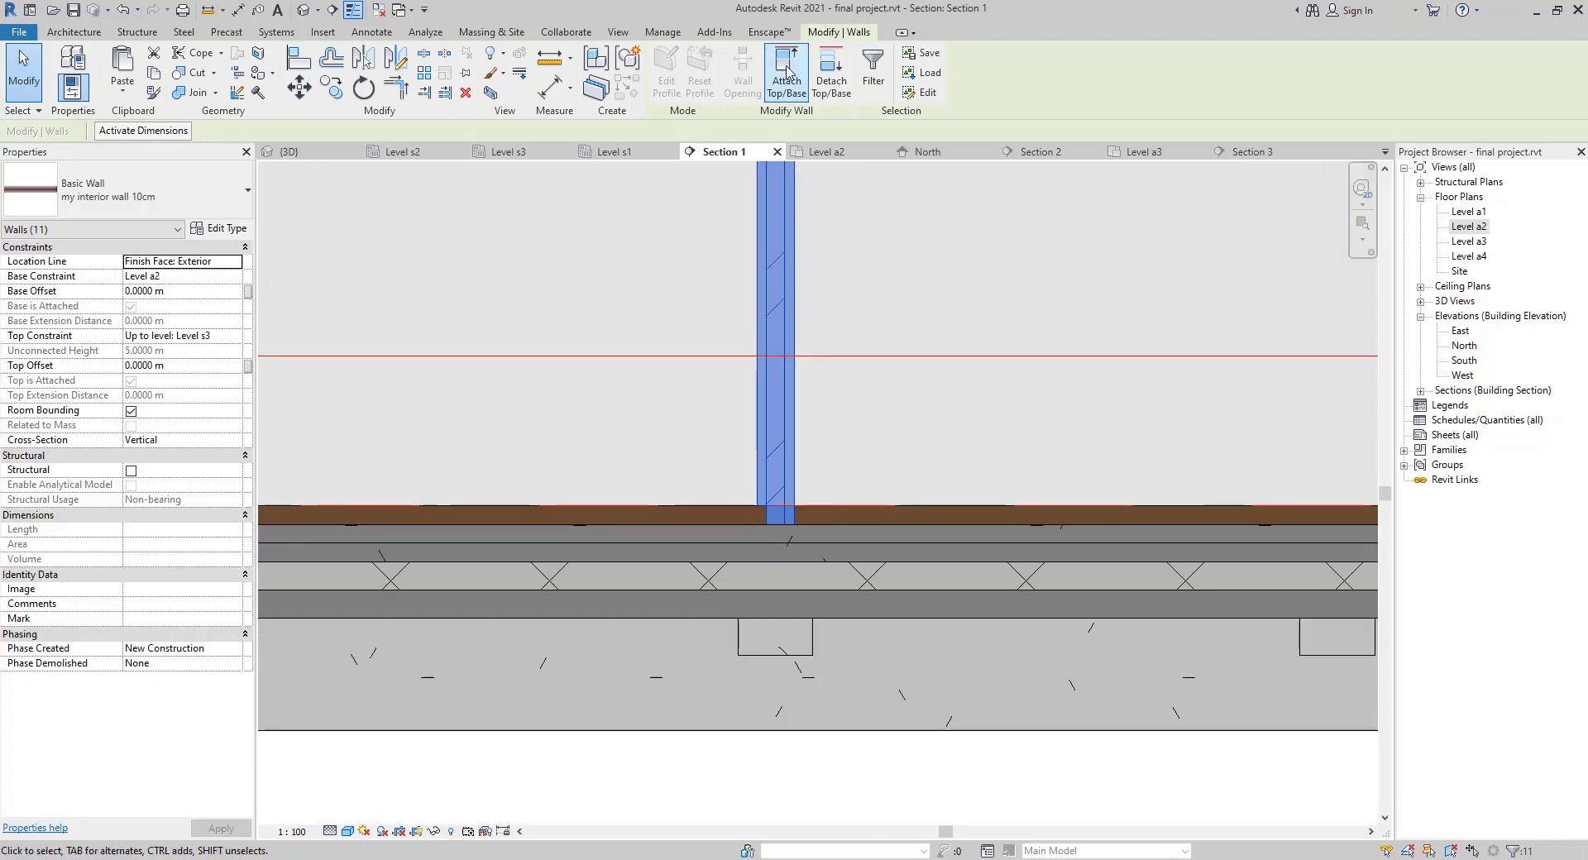
left_click(785, 72)
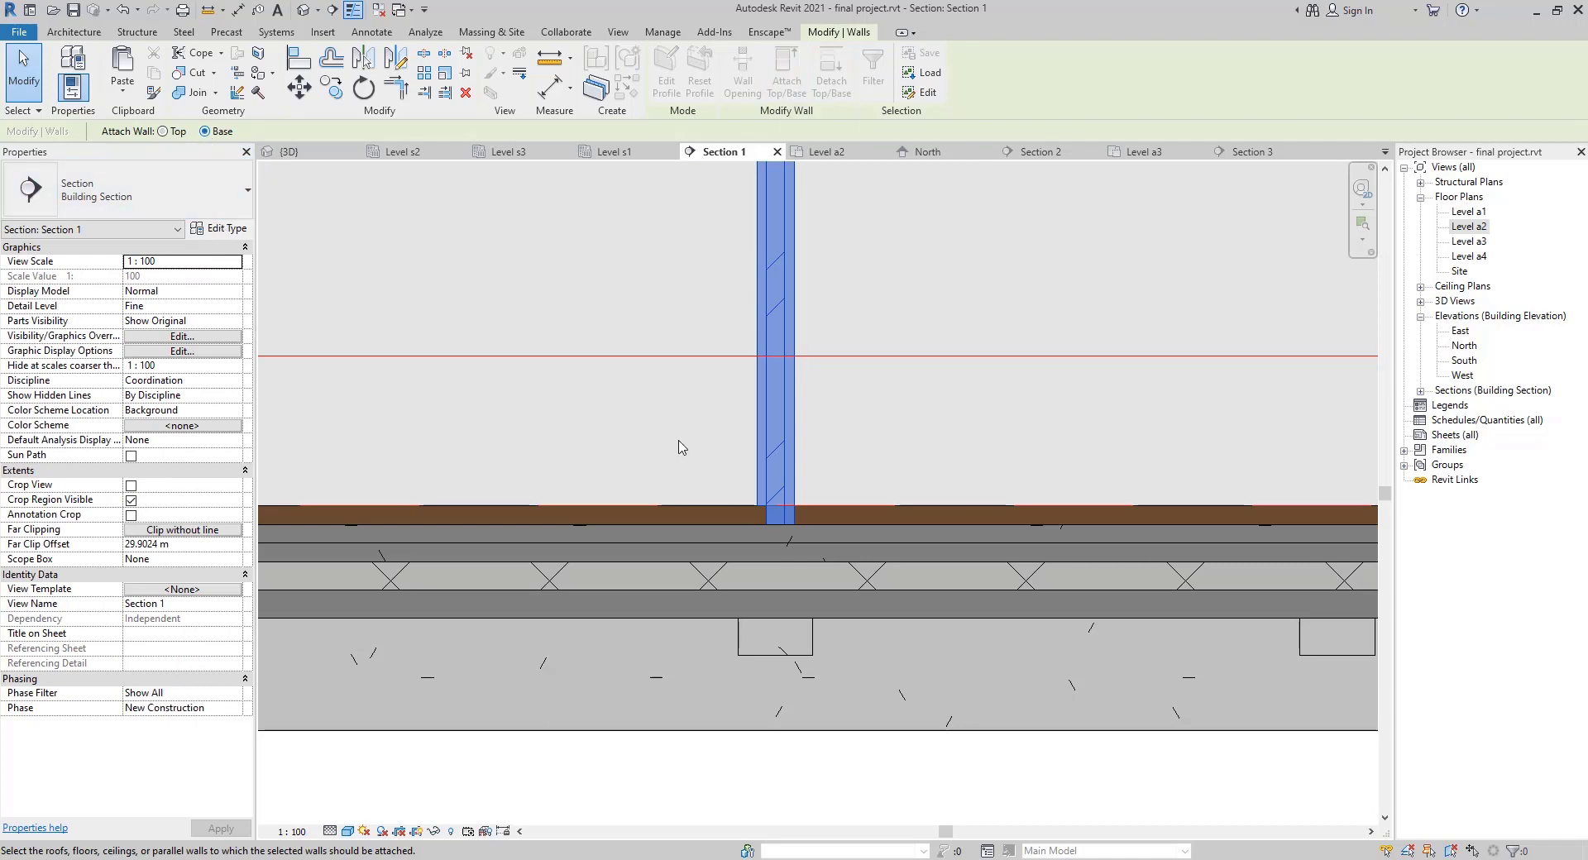
left_click(706, 505)
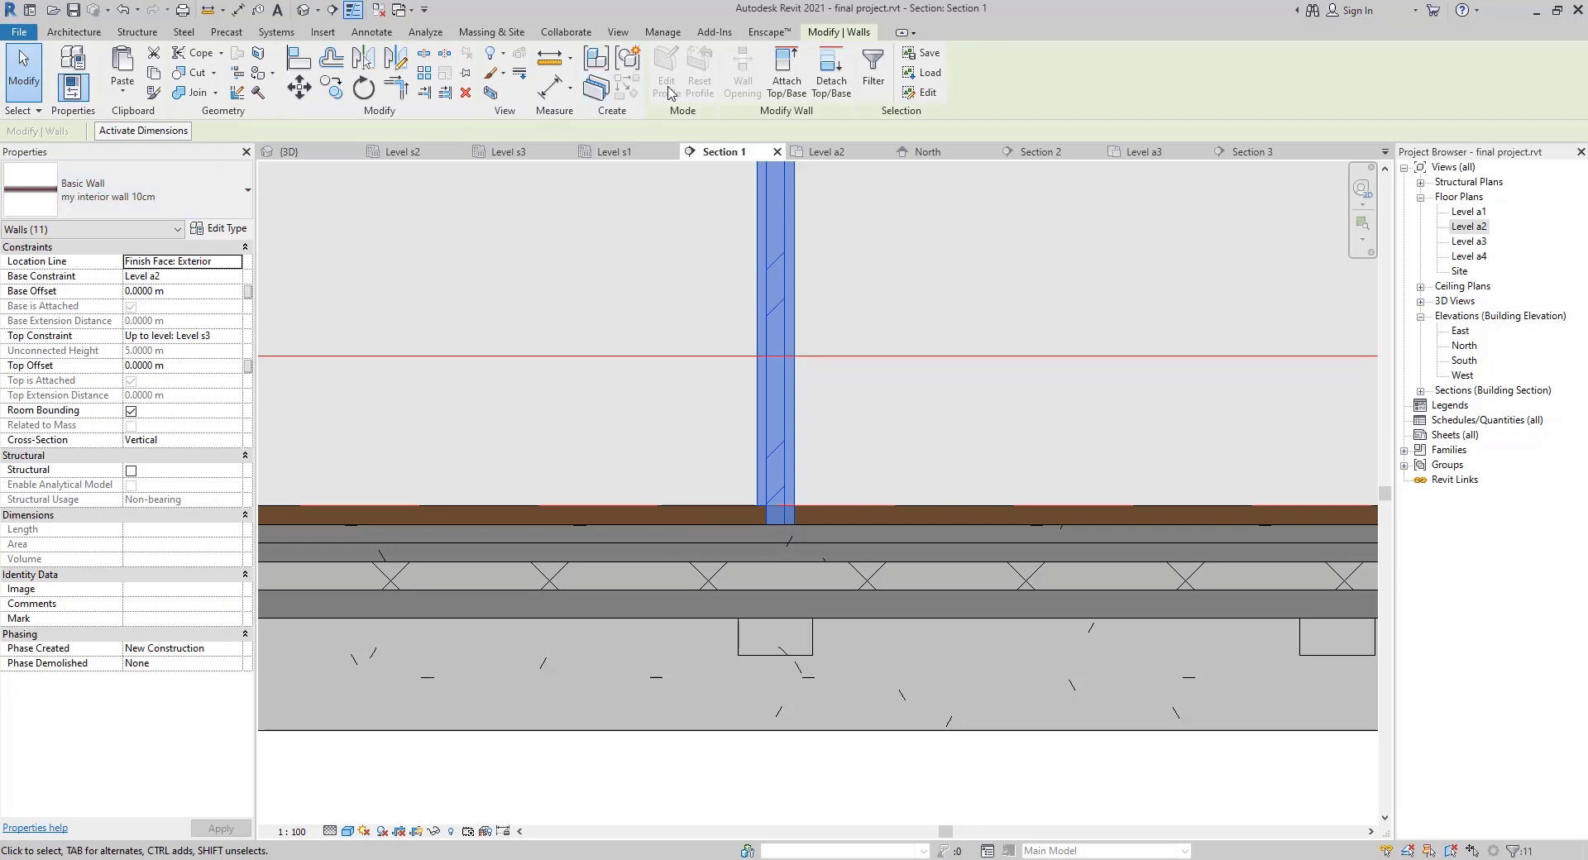
Attach the tops of the selected "my interior wall 10cm" walls to the structure floor at Level s3 and clear the selection
left_click(778, 89)
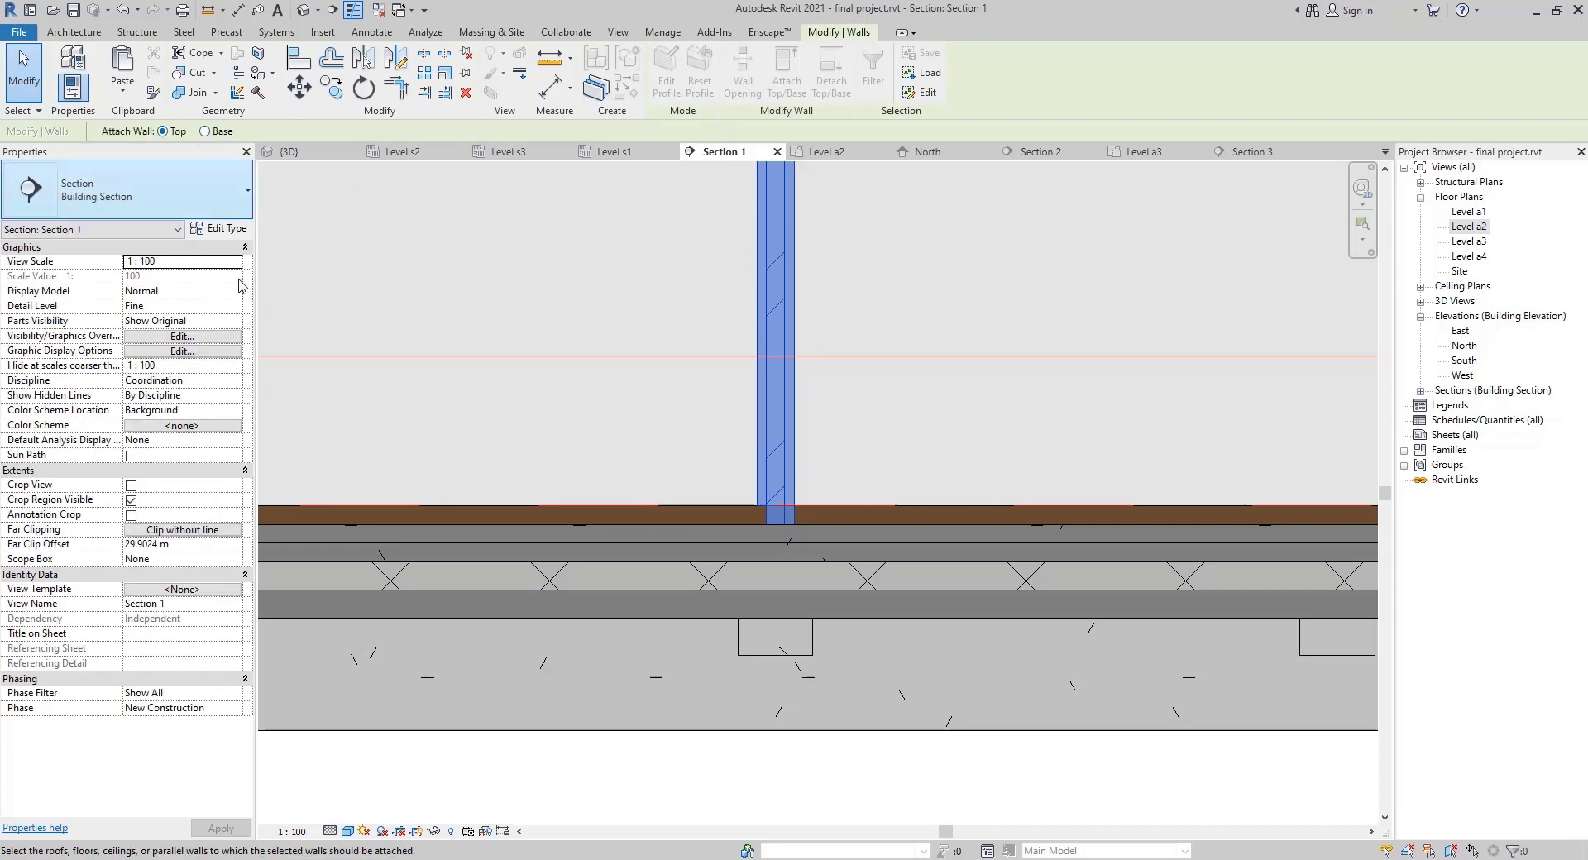
scroll(538, 430, "down", 2)
scroll(543, 422, "down", 5)
middle_click_drag(427, 281, 721, 659)
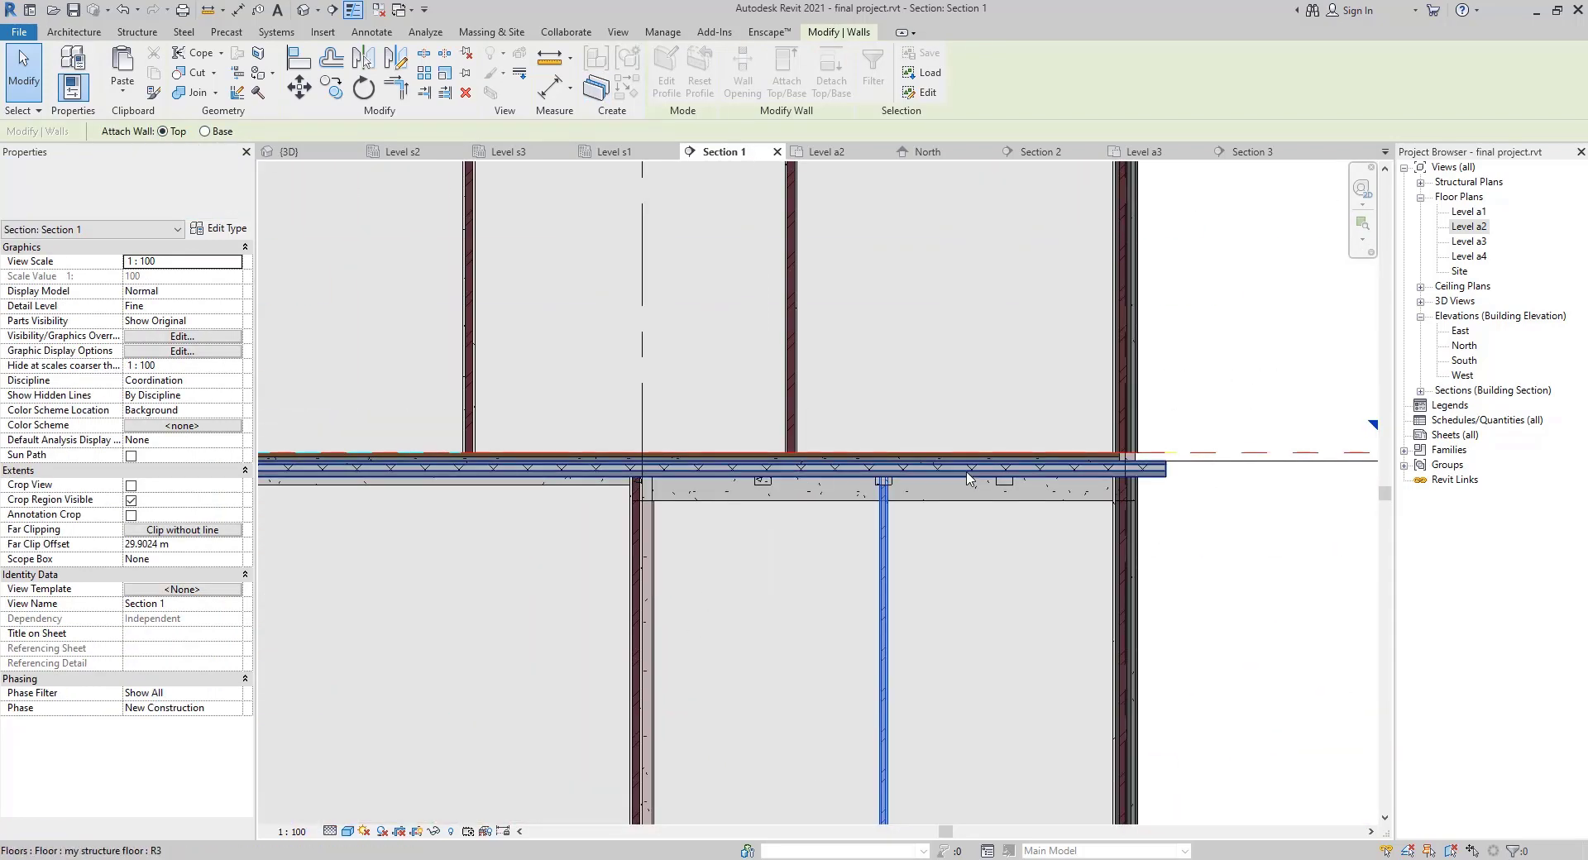
scroll(950, 474, "up", 8)
left_click(880, 477)
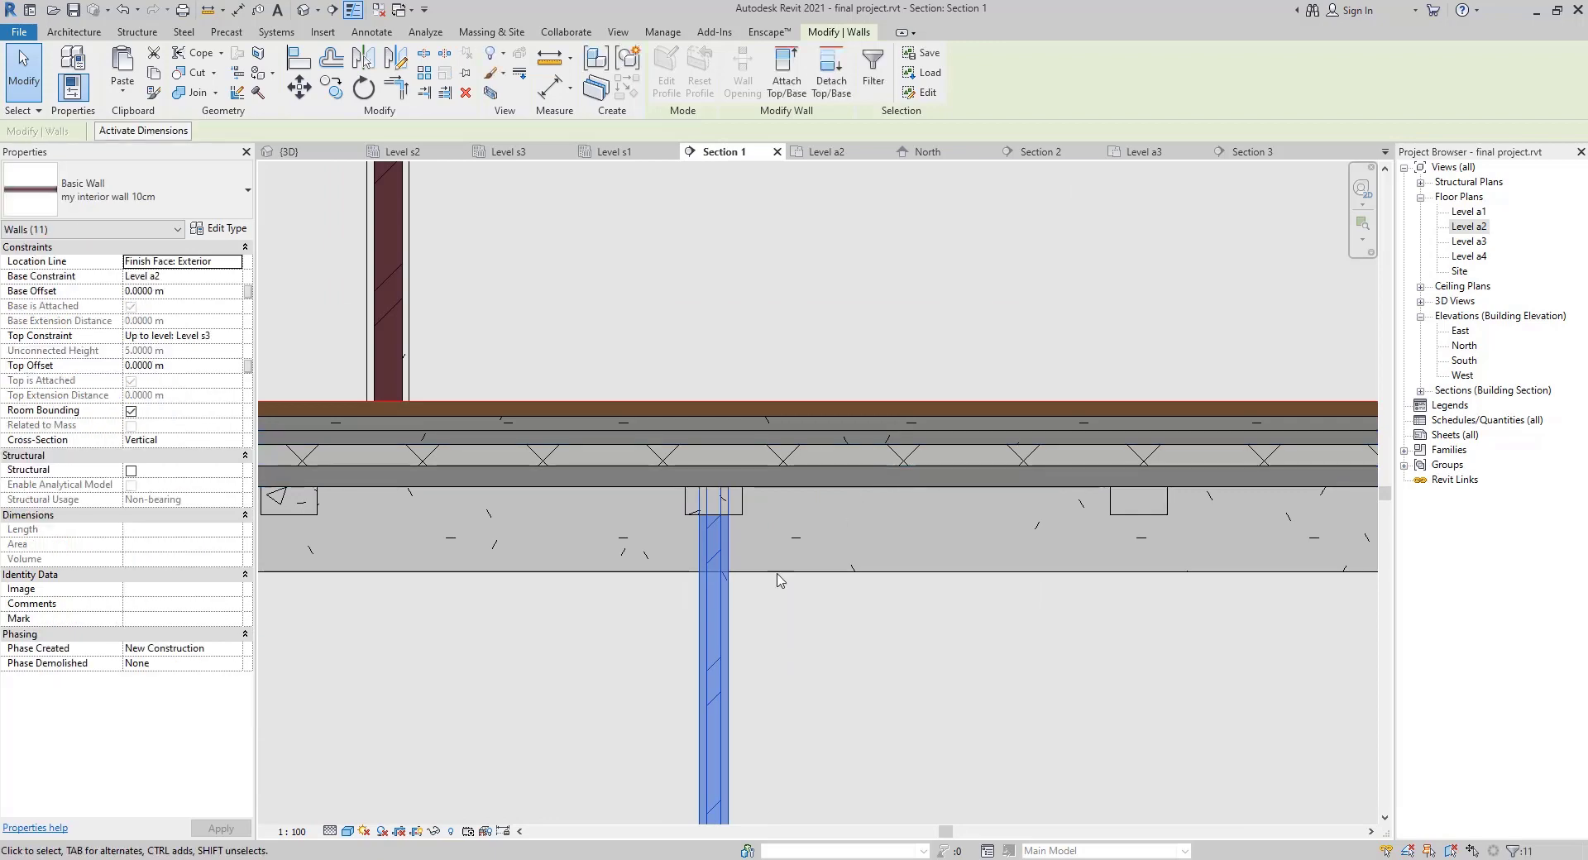
scroll(769, 717, "down", 3)
middle_click_drag(769, 723, 1083, 462)
scroll(695, 623, "down", 2)
middle_click_drag(695, 624, 1130, 434)
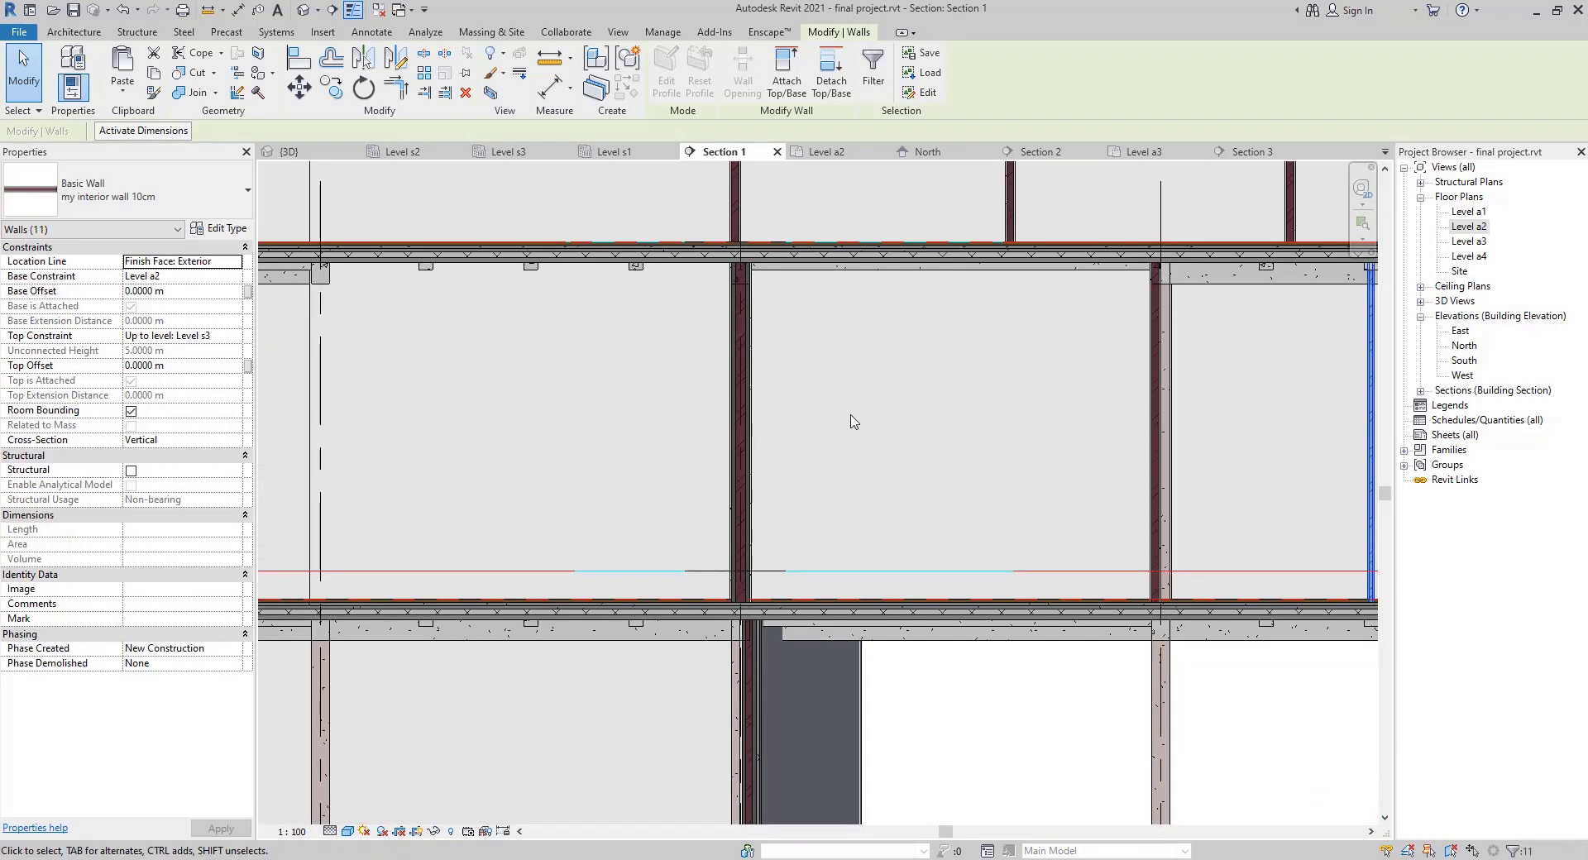
middle_click_drag(752, 424, 1032, 515)
key("Escape")
Select all "my interior wall 15" instances visible in the Level a3 floor plan
double_click(1478, 246)
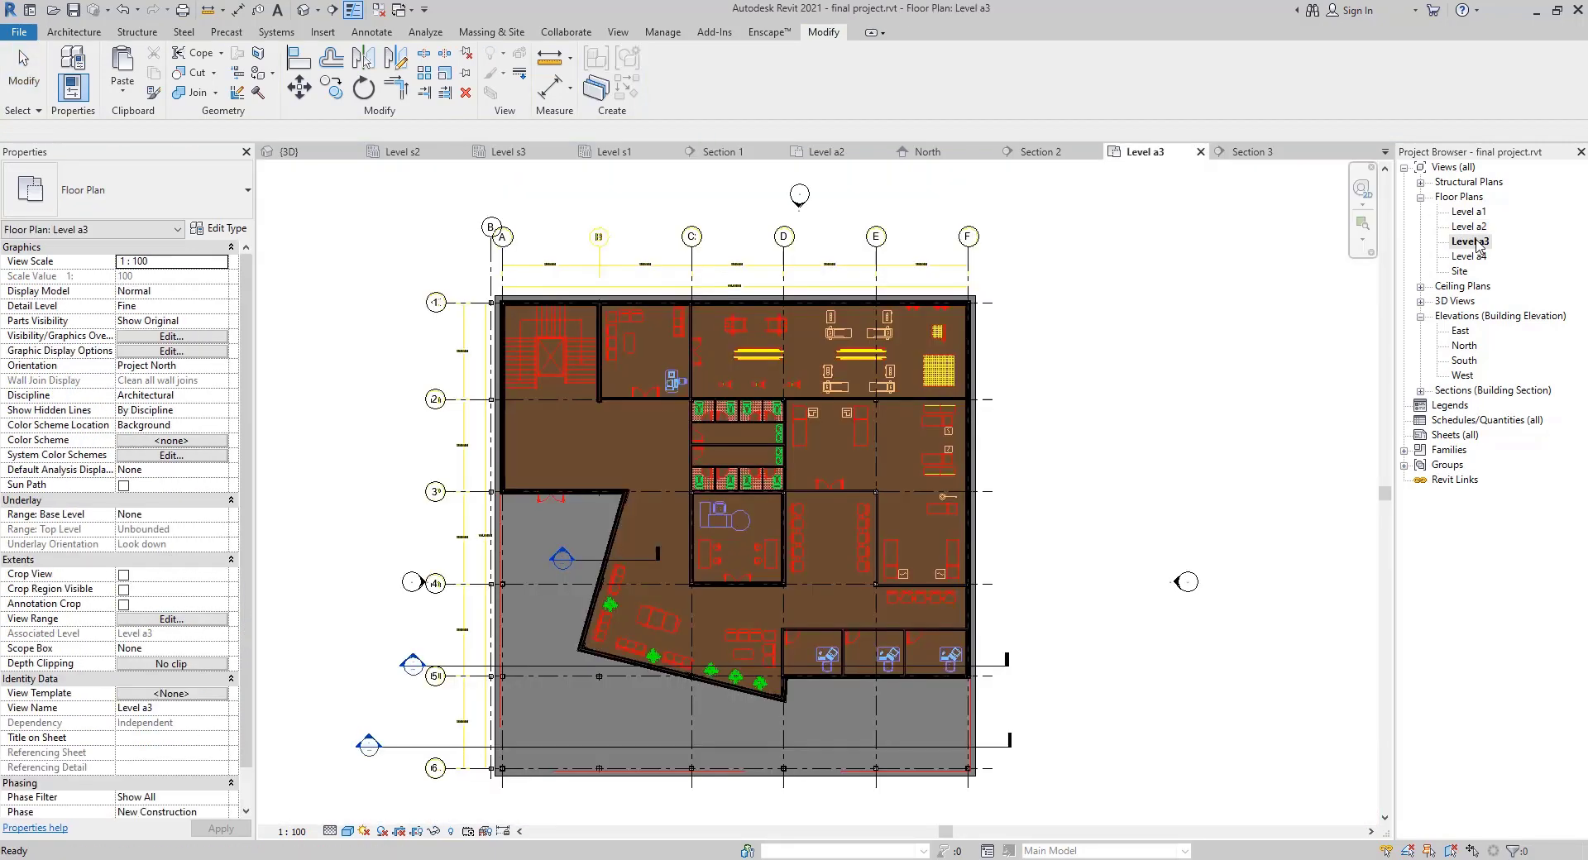
scroll(686, 407, "down", 2)
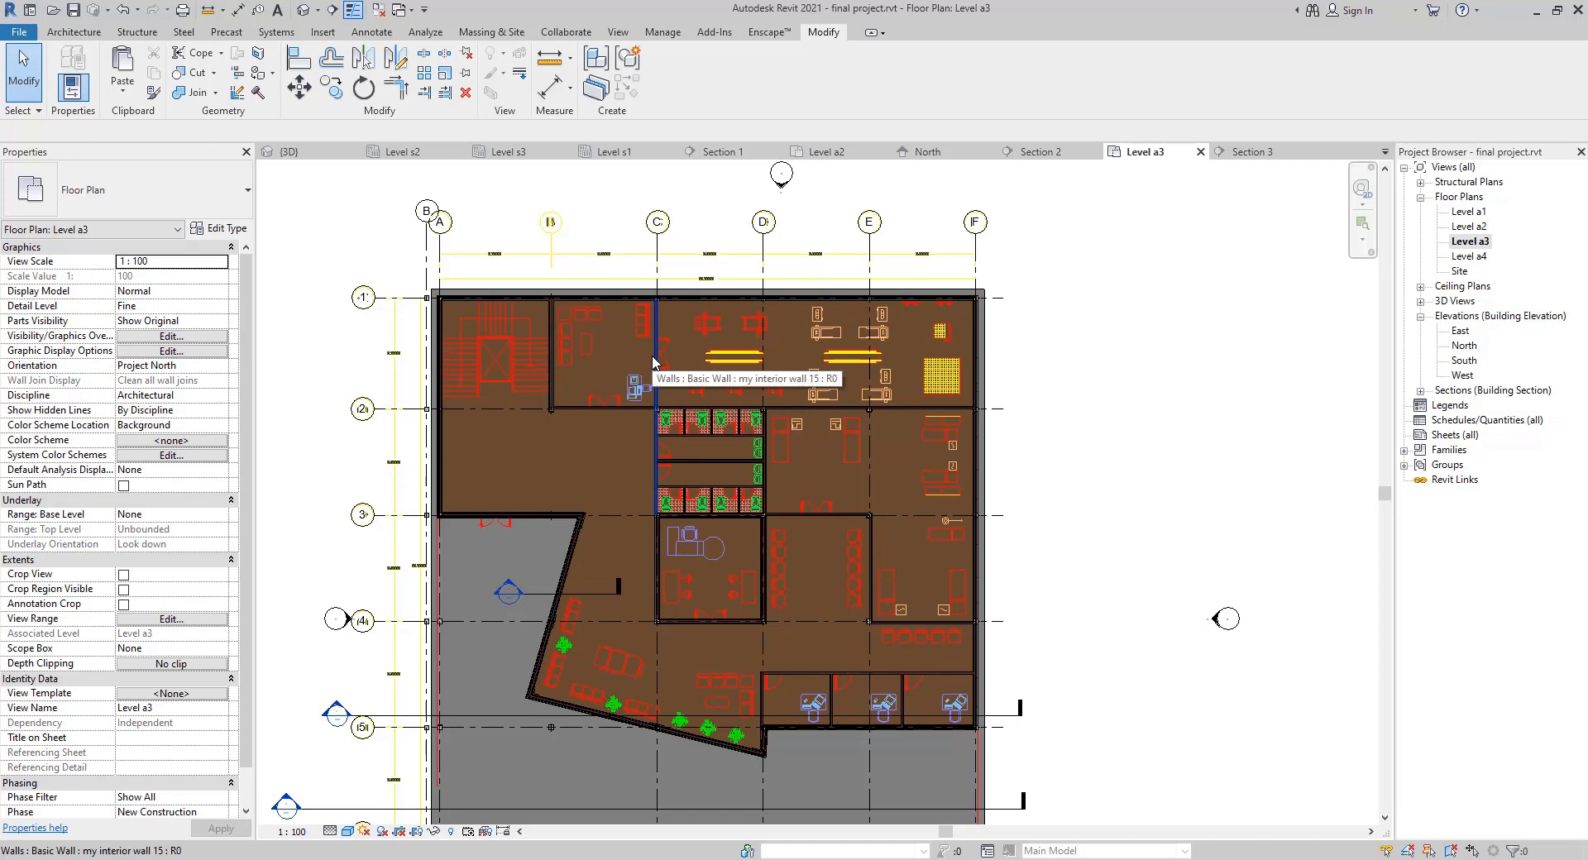
left_click(662, 362)
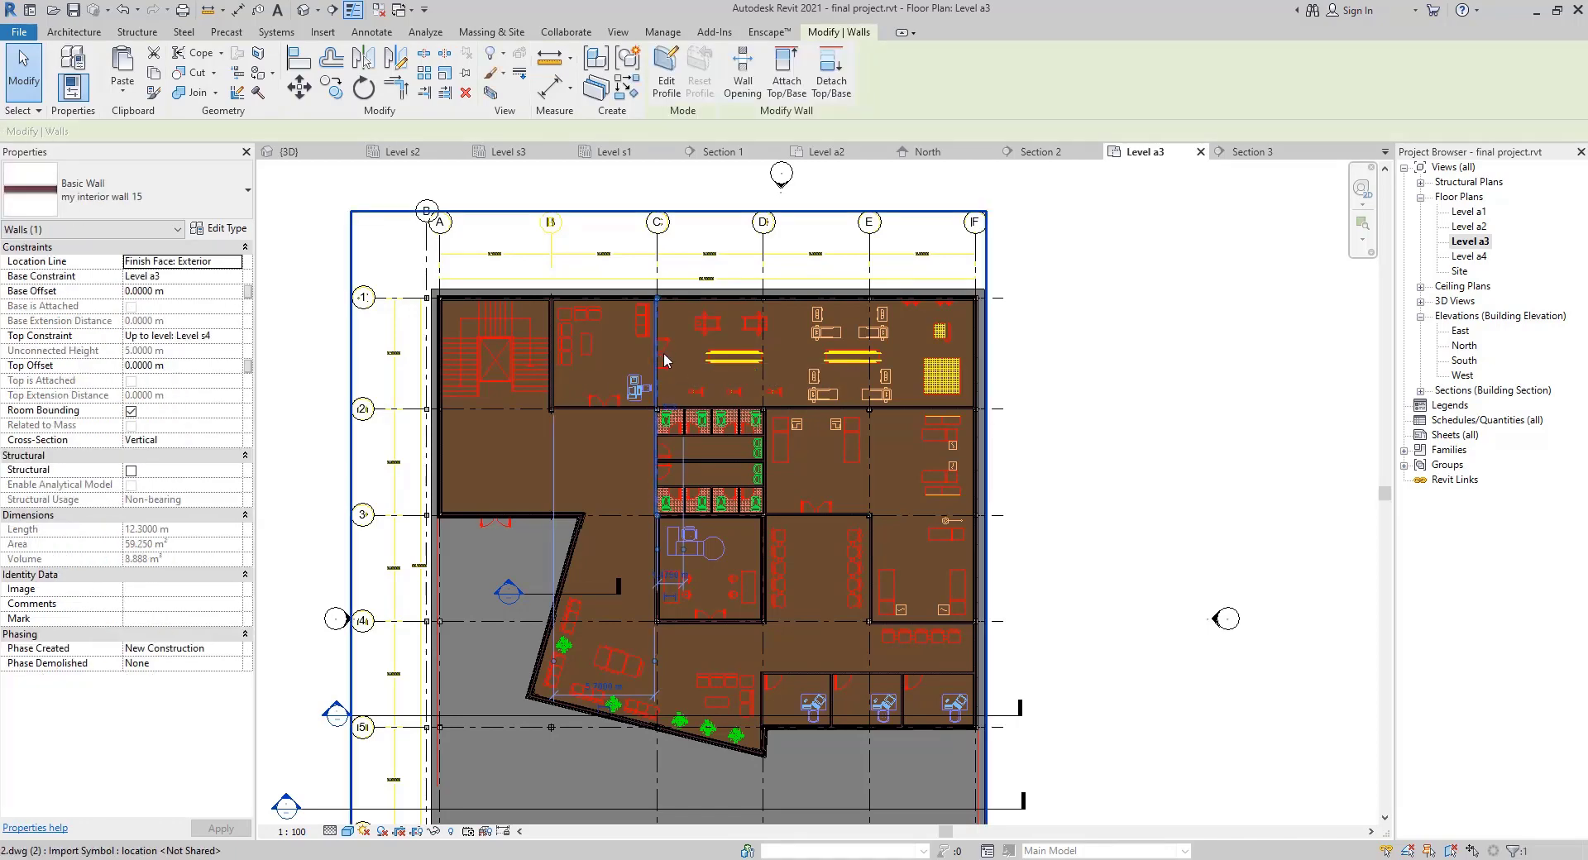
right_click(662, 352)
mouse_move(762, 573)
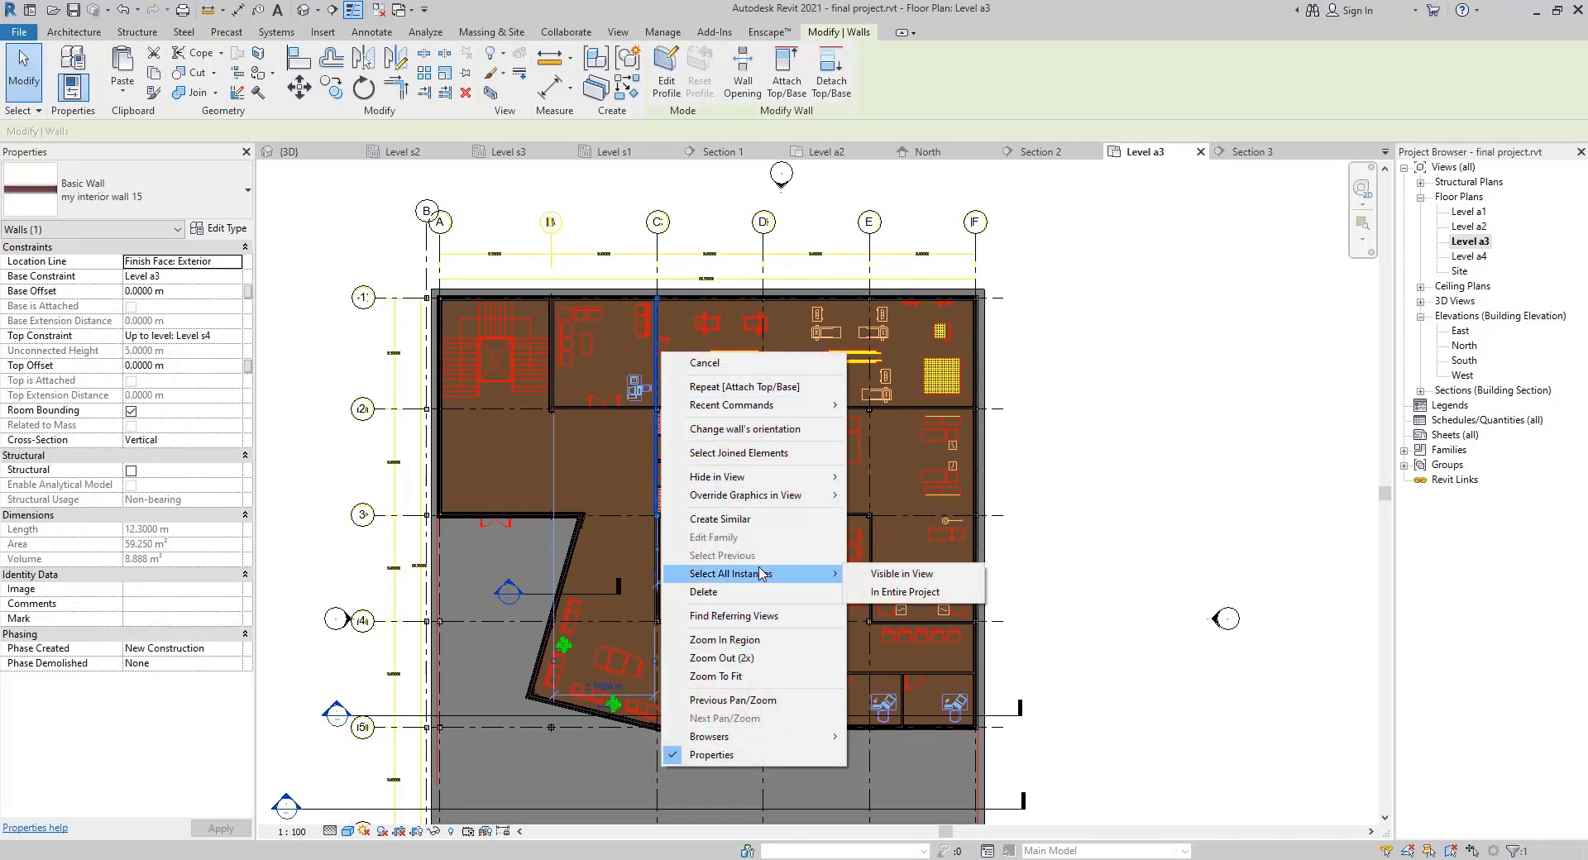
left_click(938, 575)
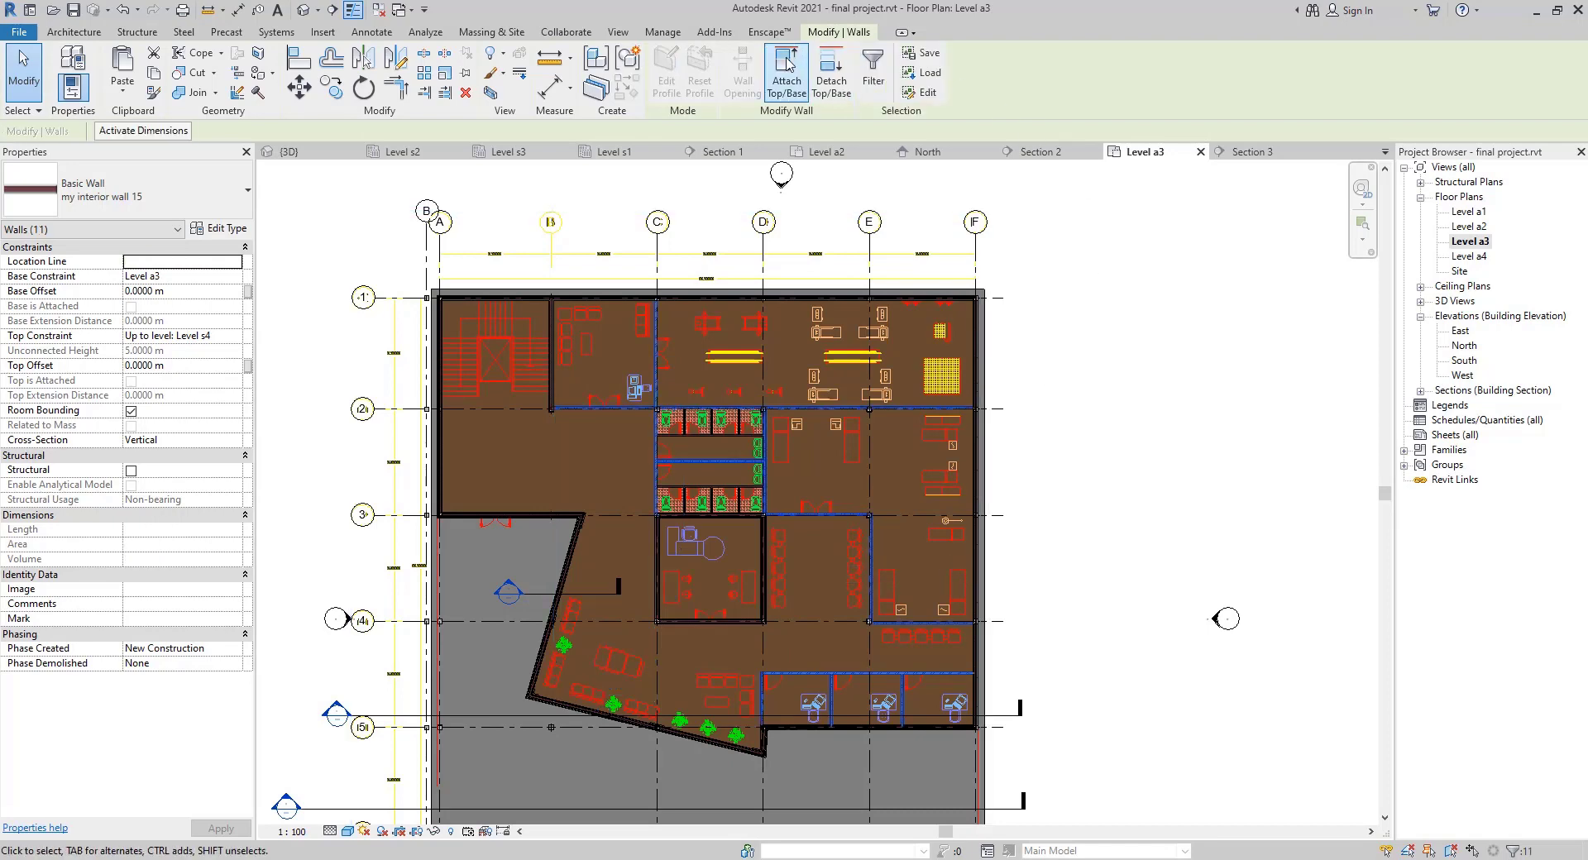
In Section 1, attach the bases of the selected "my interior wall 15" walls to the architecture floor at Level a3
left_click(1049, 158)
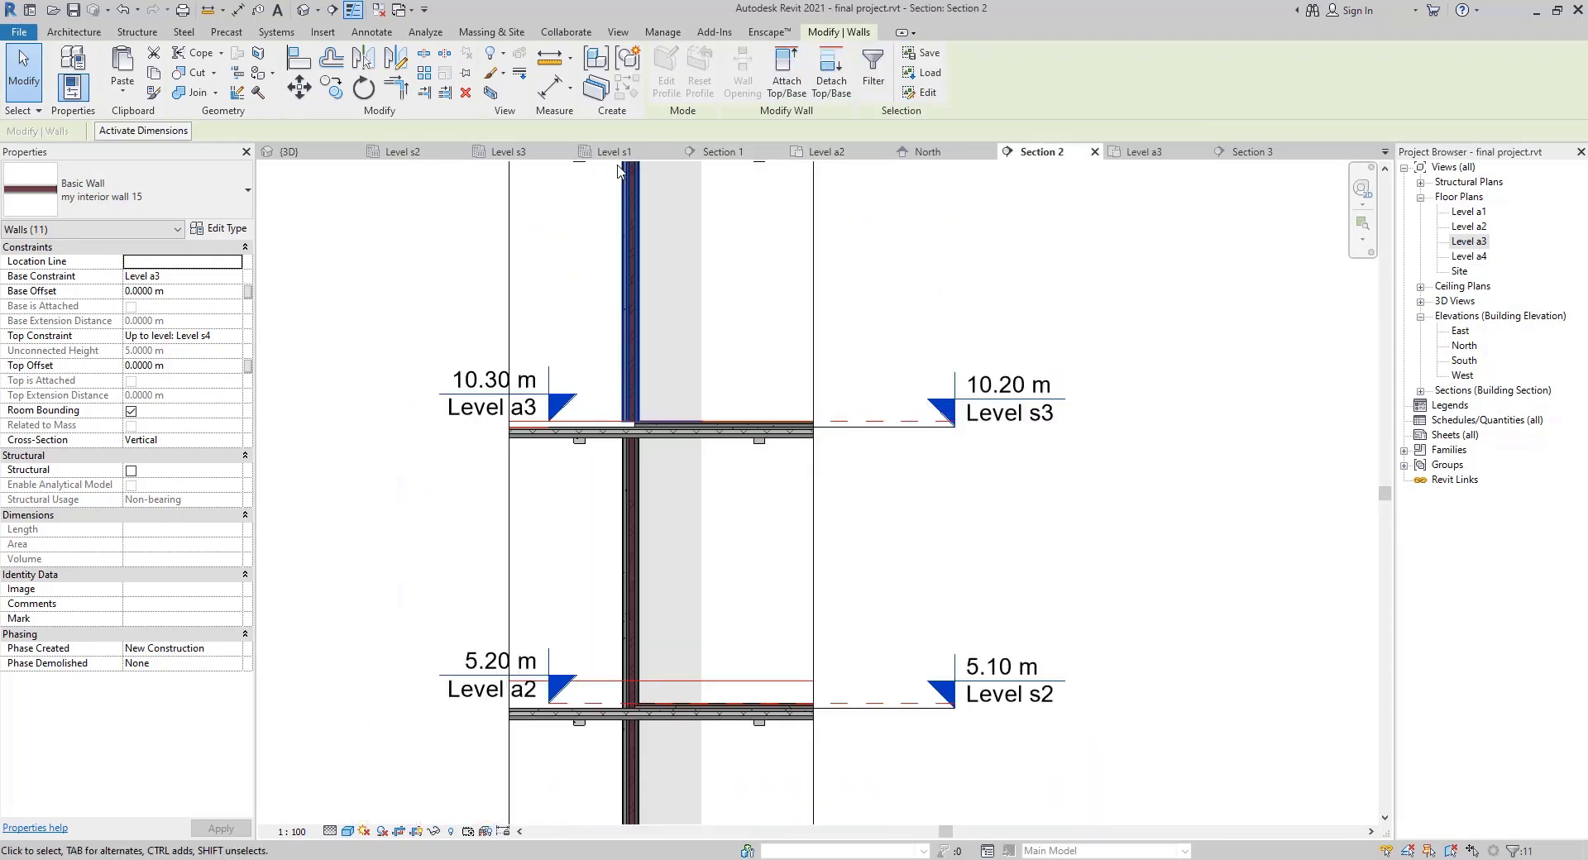
left_click(721, 153)
scroll(862, 468, "down", 2)
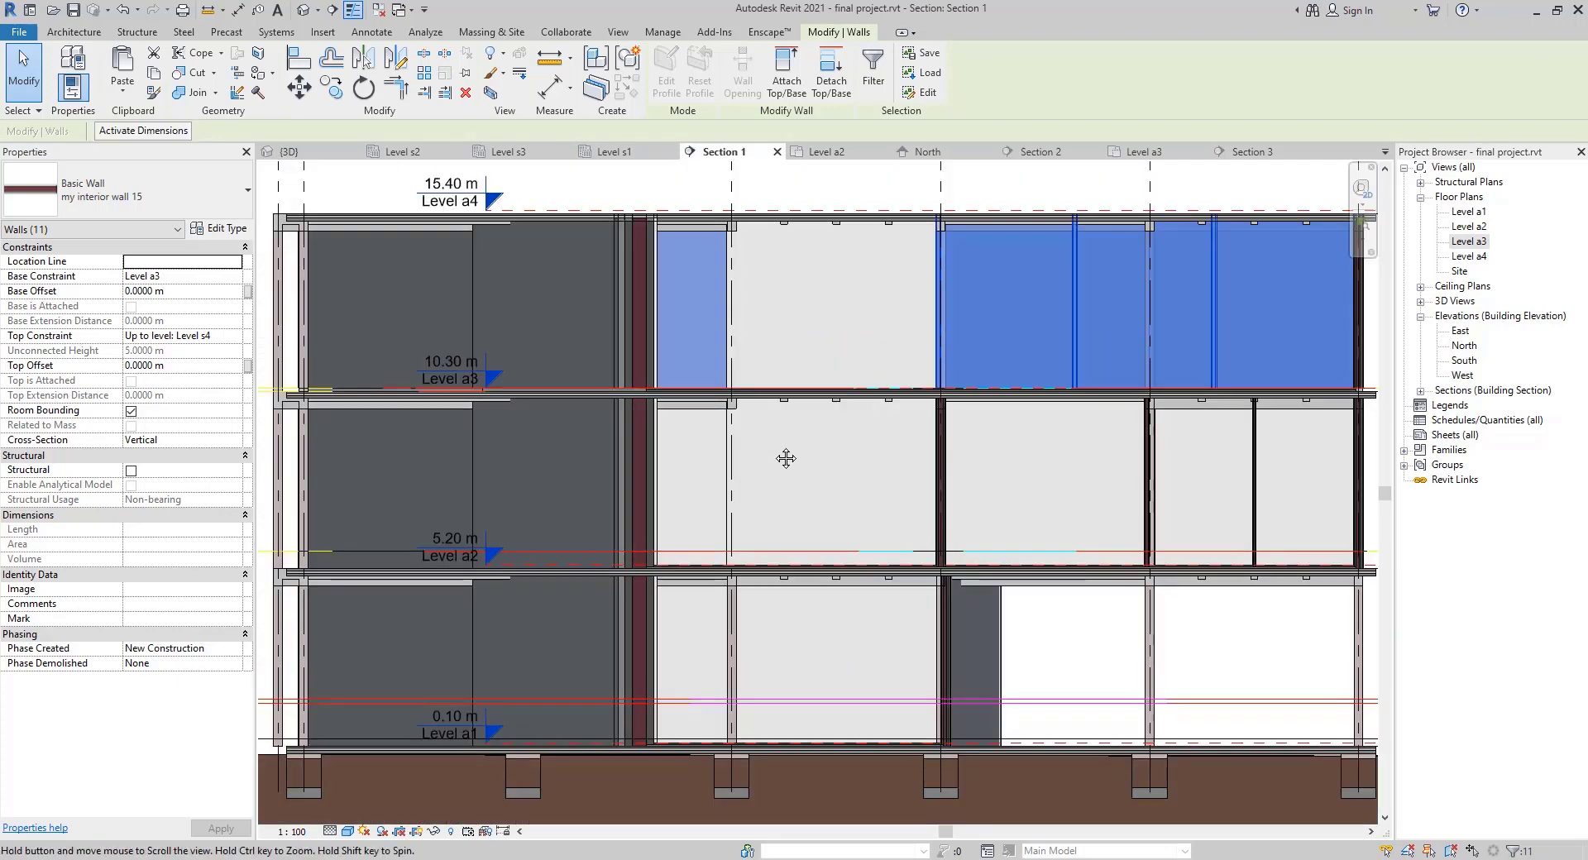
scroll(1092, 481, "up", 5)
scroll(976, 540, "up", 3)
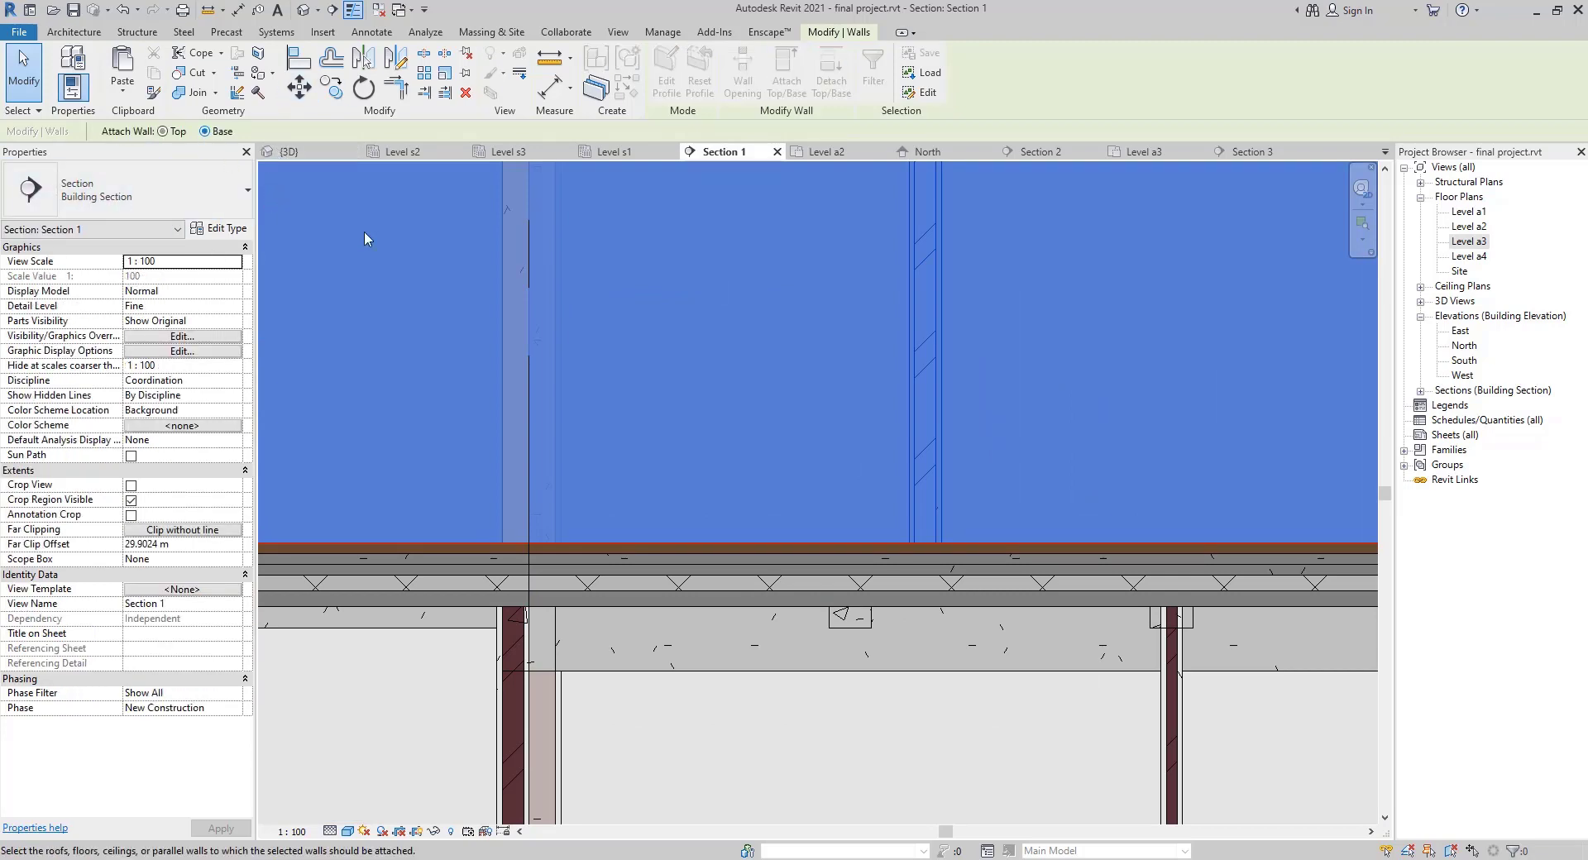
scroll(935, 584, "up", 2)
left_click(935, 584)
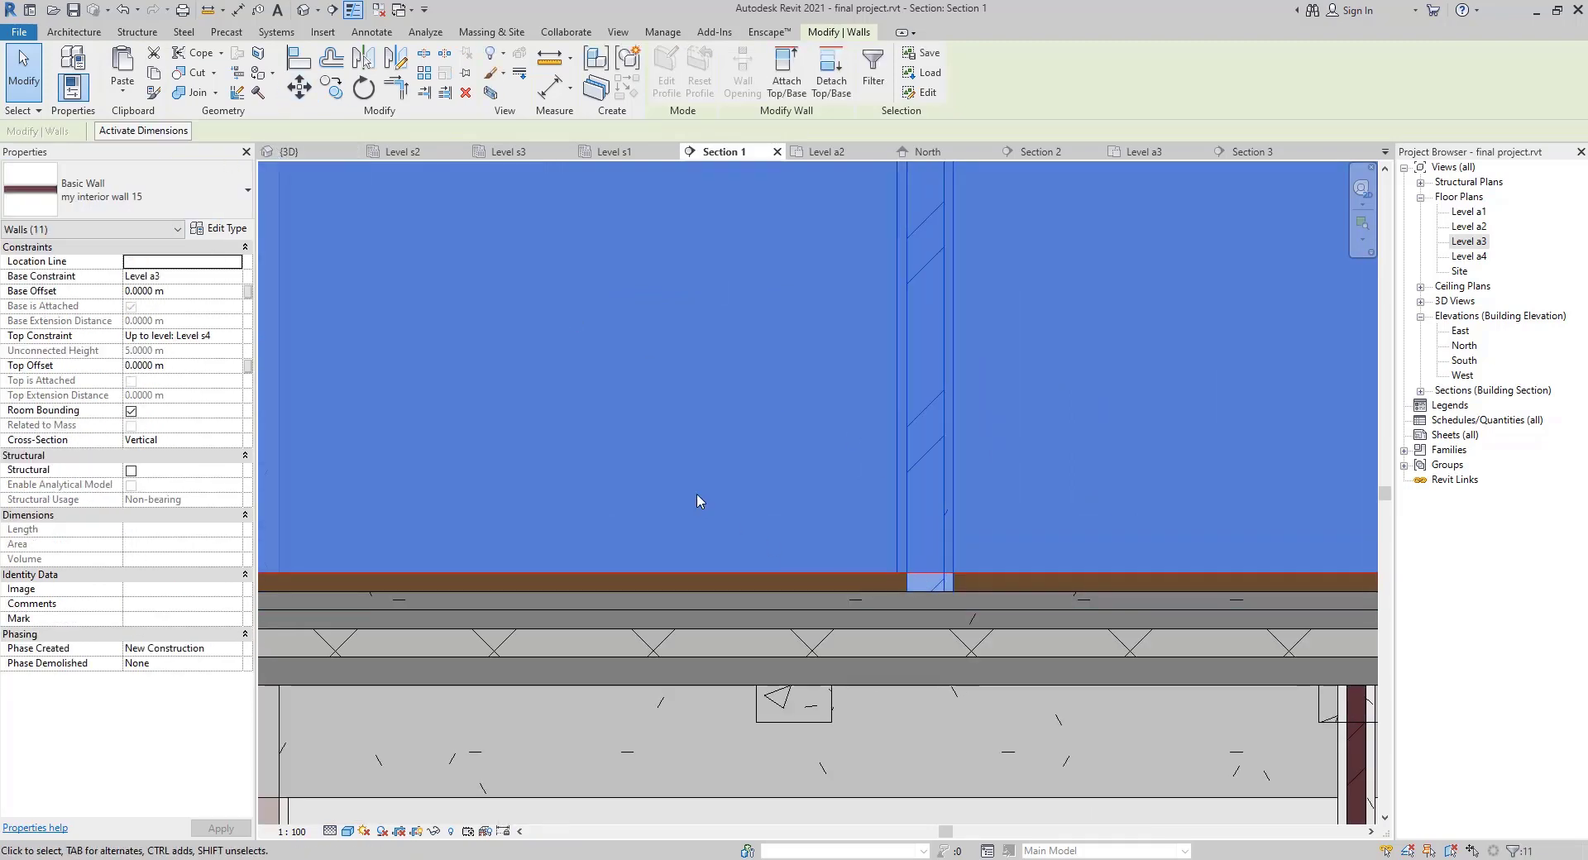
scroll(910, 554, "up", 2)
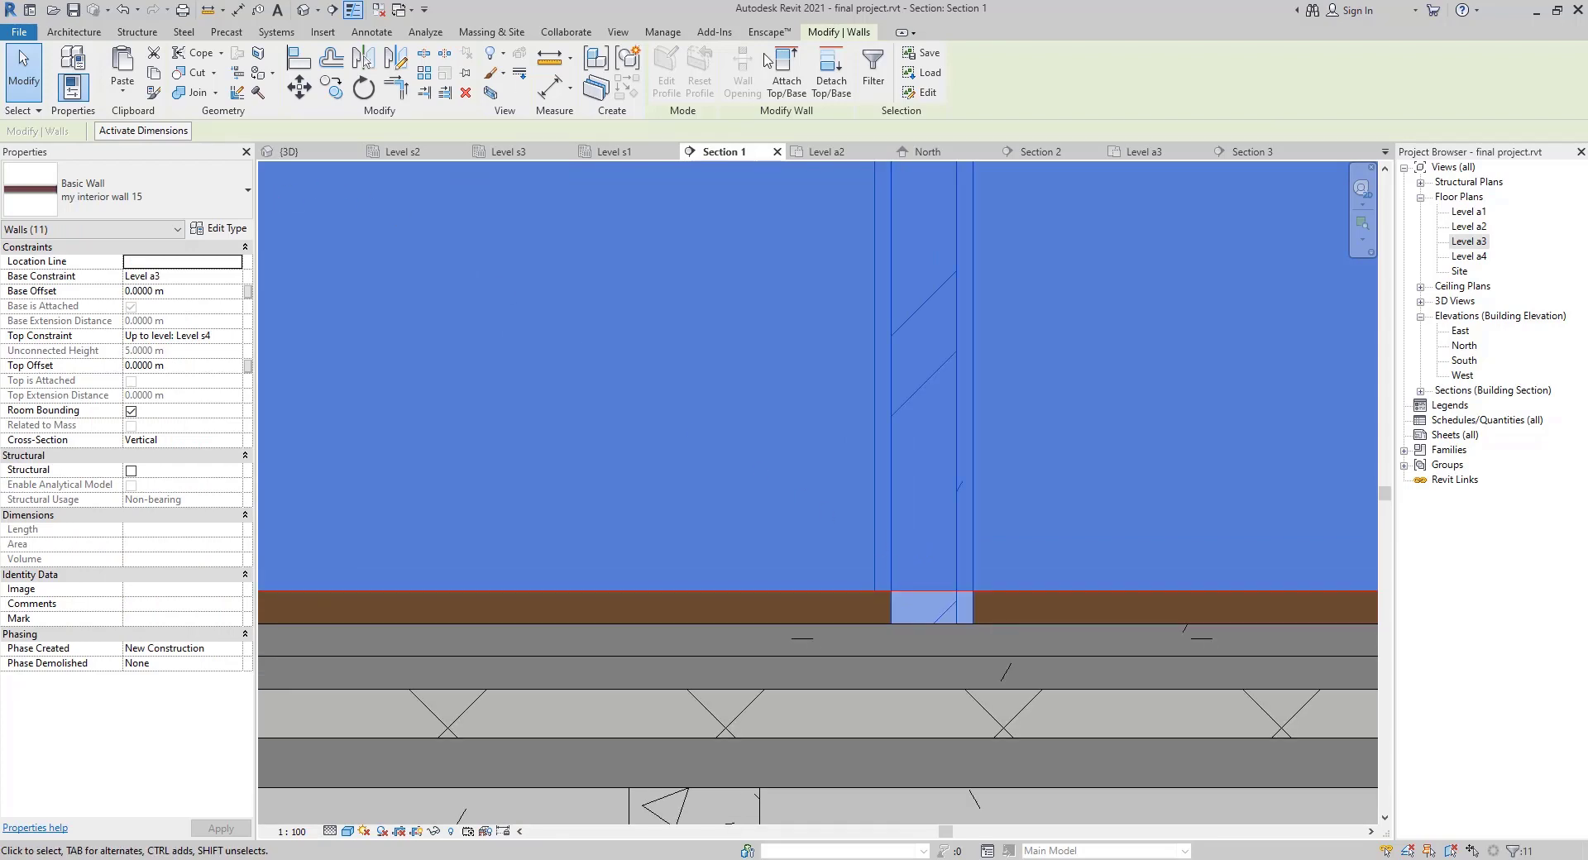
Attach the tops of the selected "my interior wall 15" walls to the structure floor at Level s4 and clear the selection
left_click(788, 73)
scroll(703, 453, "down", 5)
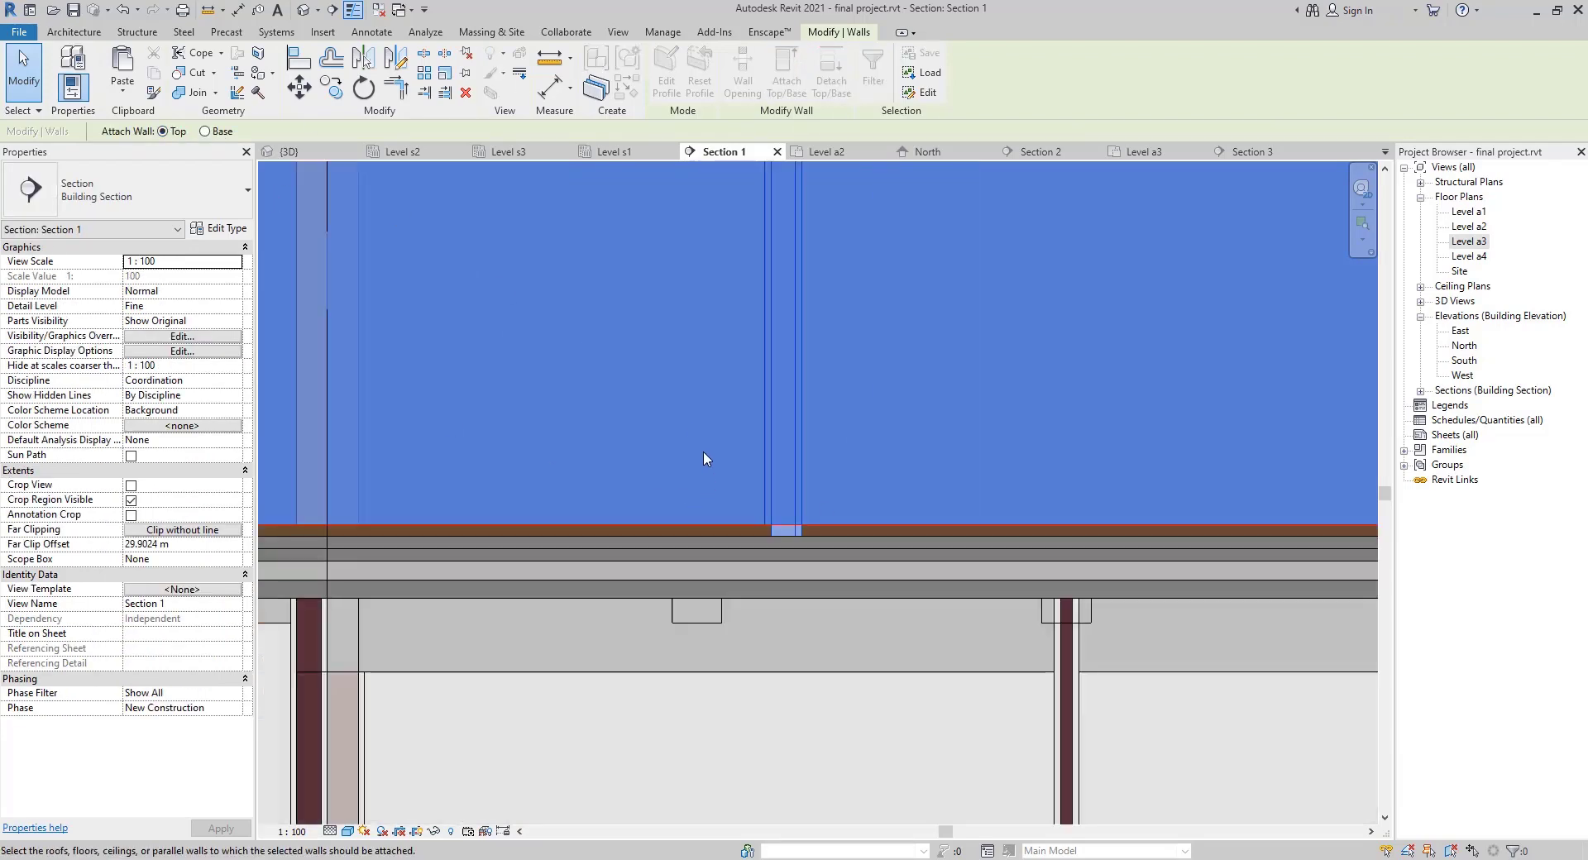
middle_click_drag(722, 412, 733, 830)
scroll(750, 525, "down", 3)
scroll(787, 410, "up", 2)
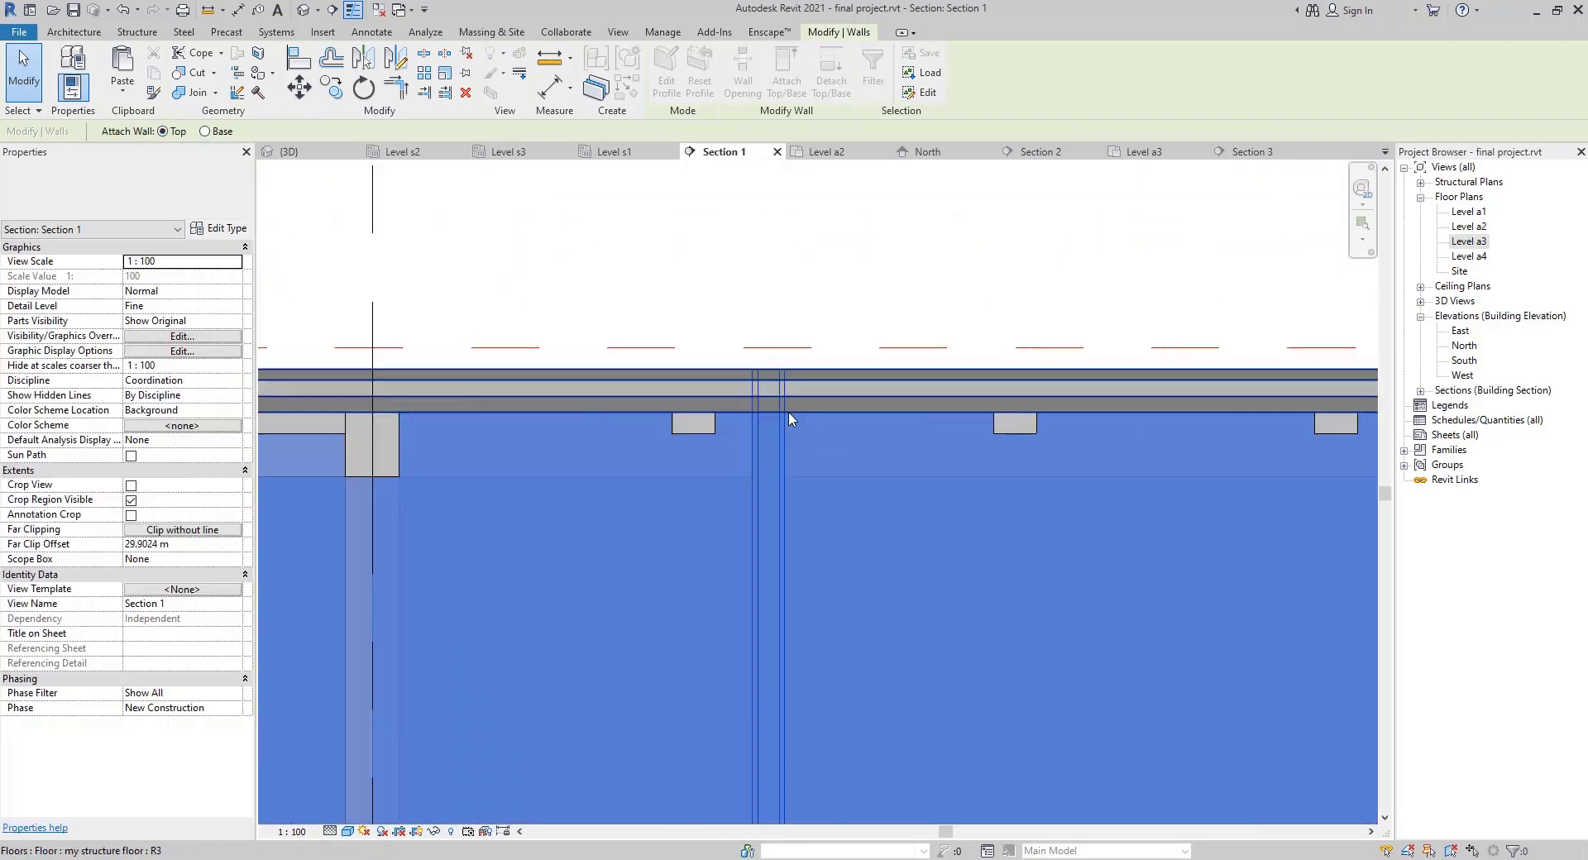
left_click(791, 407)
scroll(622, 512, "down", 3)
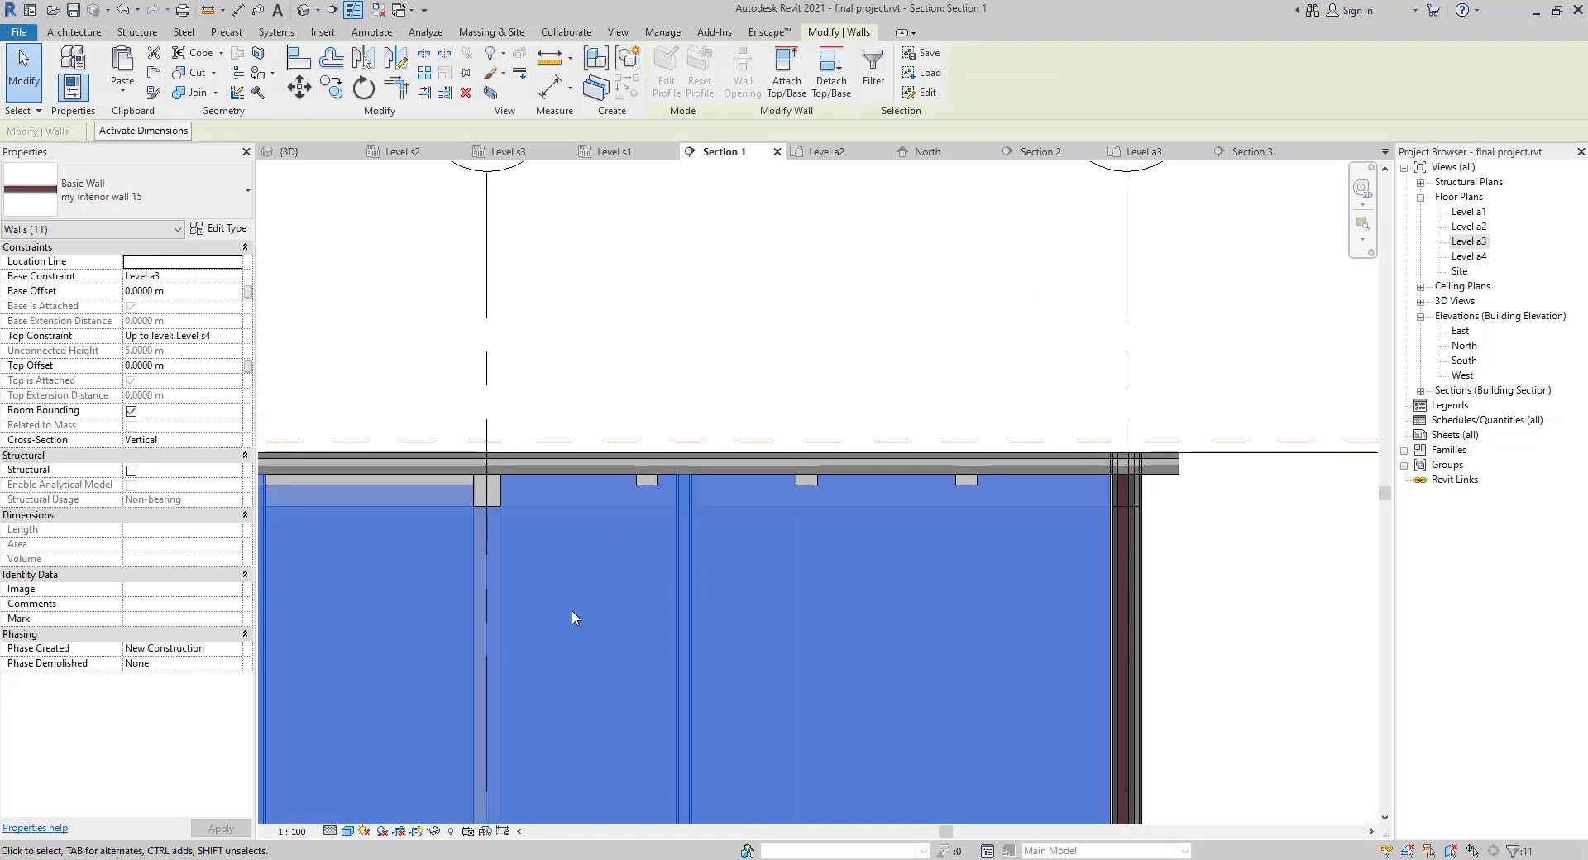
scroll(573, 610, "down", 3)
middle_click_drag(450, 708, 777, 477)
left_click(513, 457)
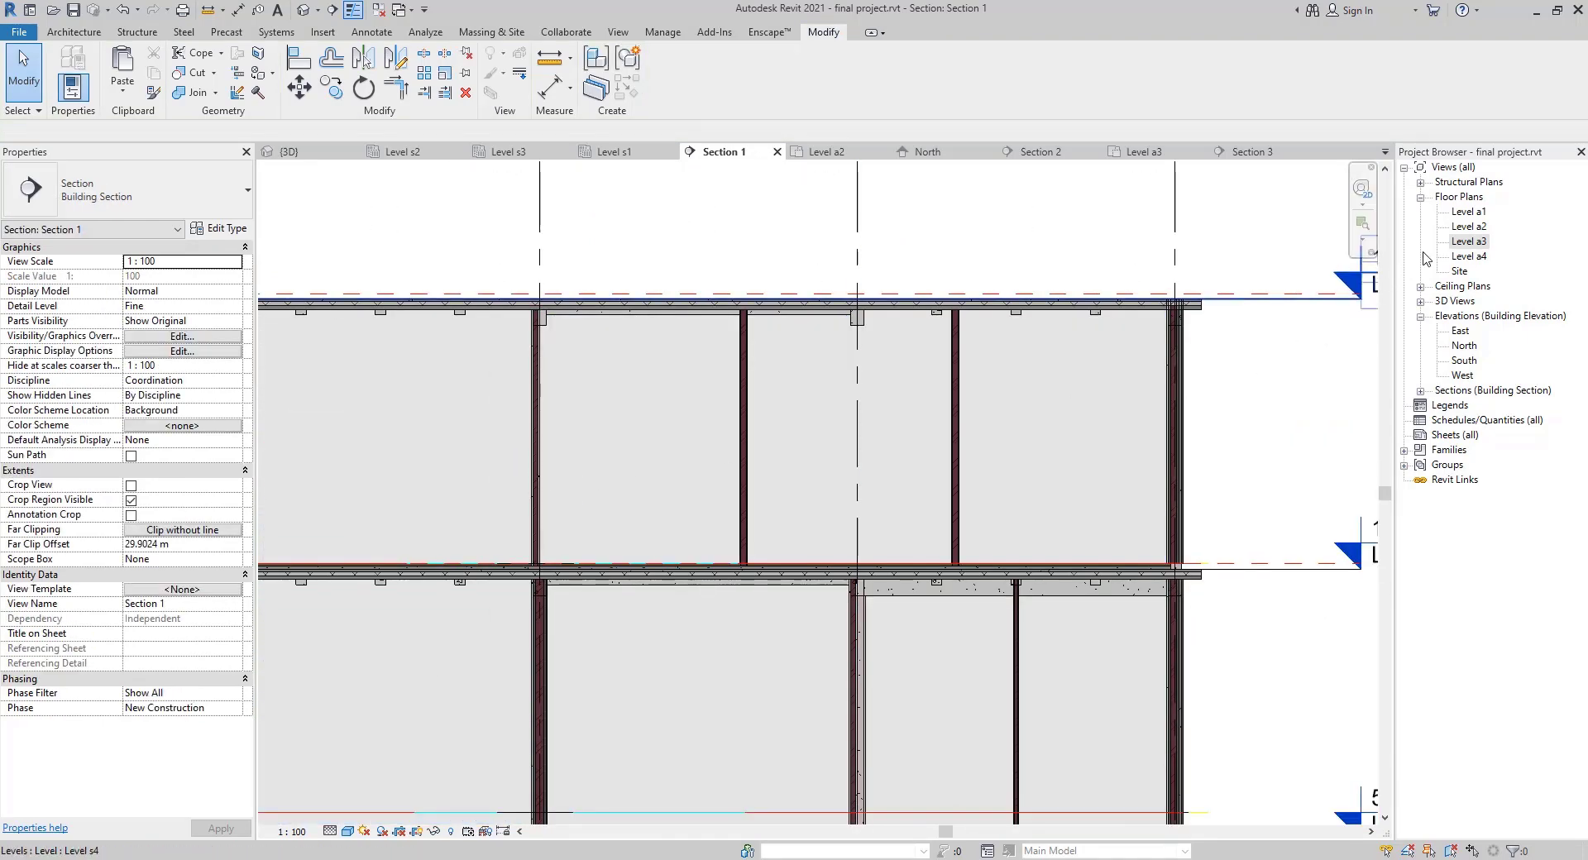
Select all "my interior wall 10cm" instances visible in the Level a3 floor plan
double_click(1470, 241)
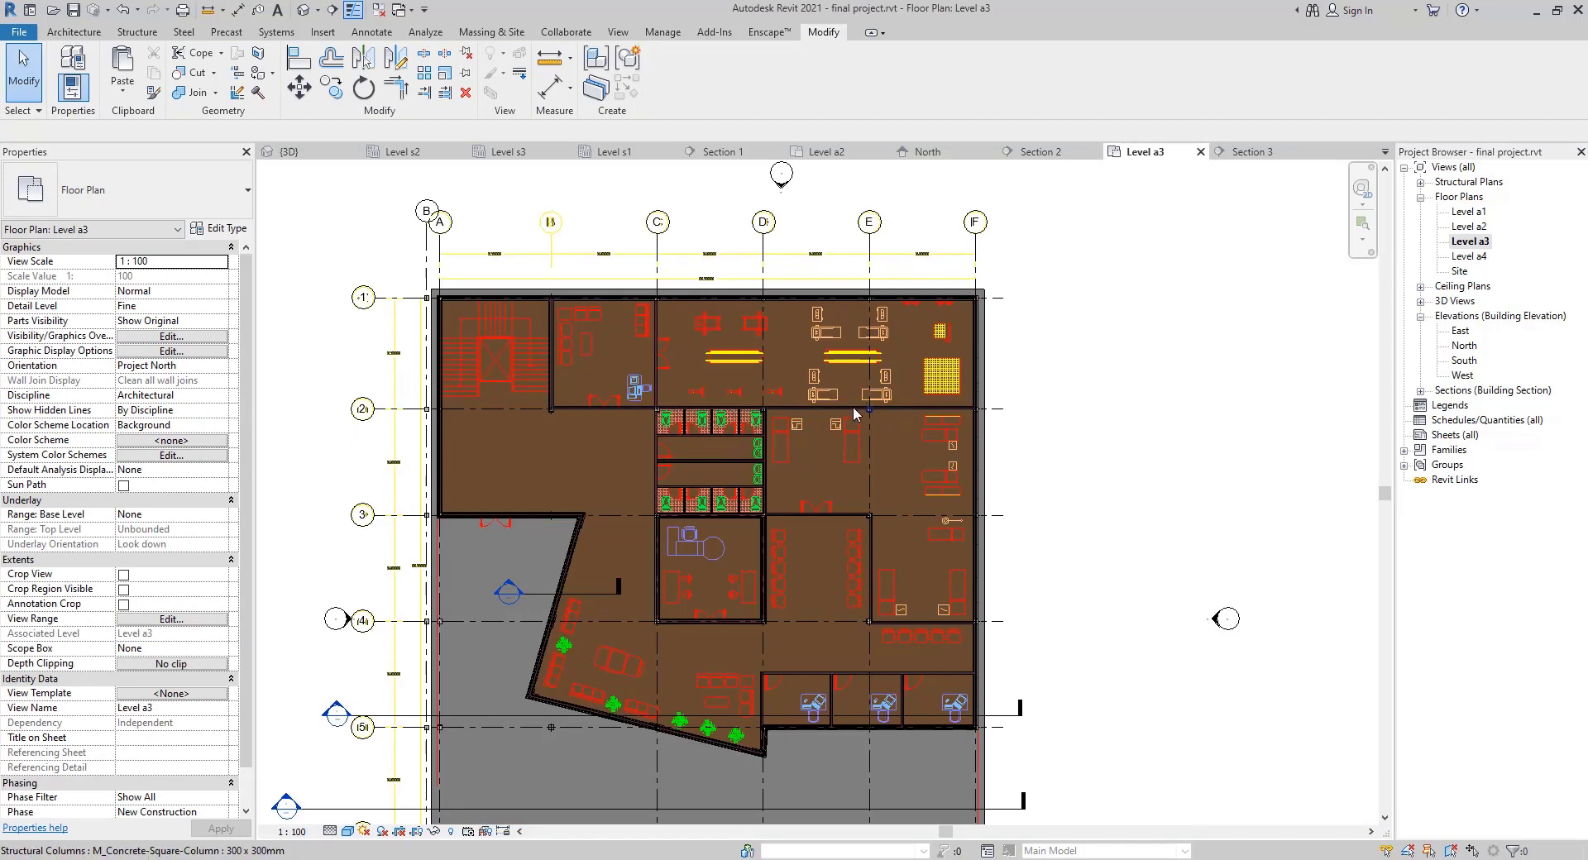
left_click(709, 428)
right_click(709, 428)
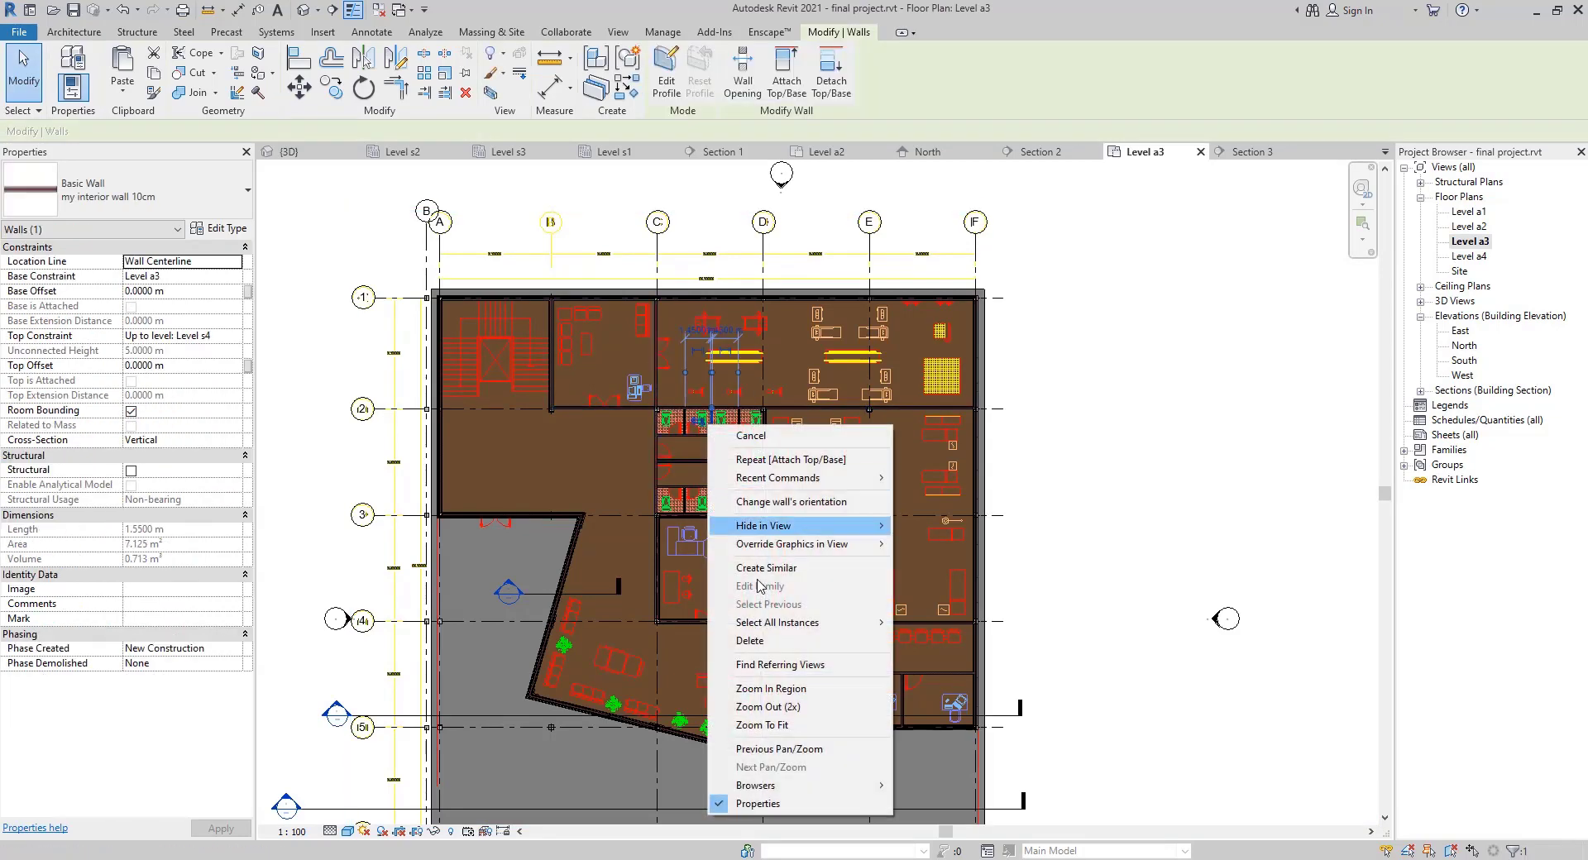
mouse_move(783, 626)
left_click(944, 623)
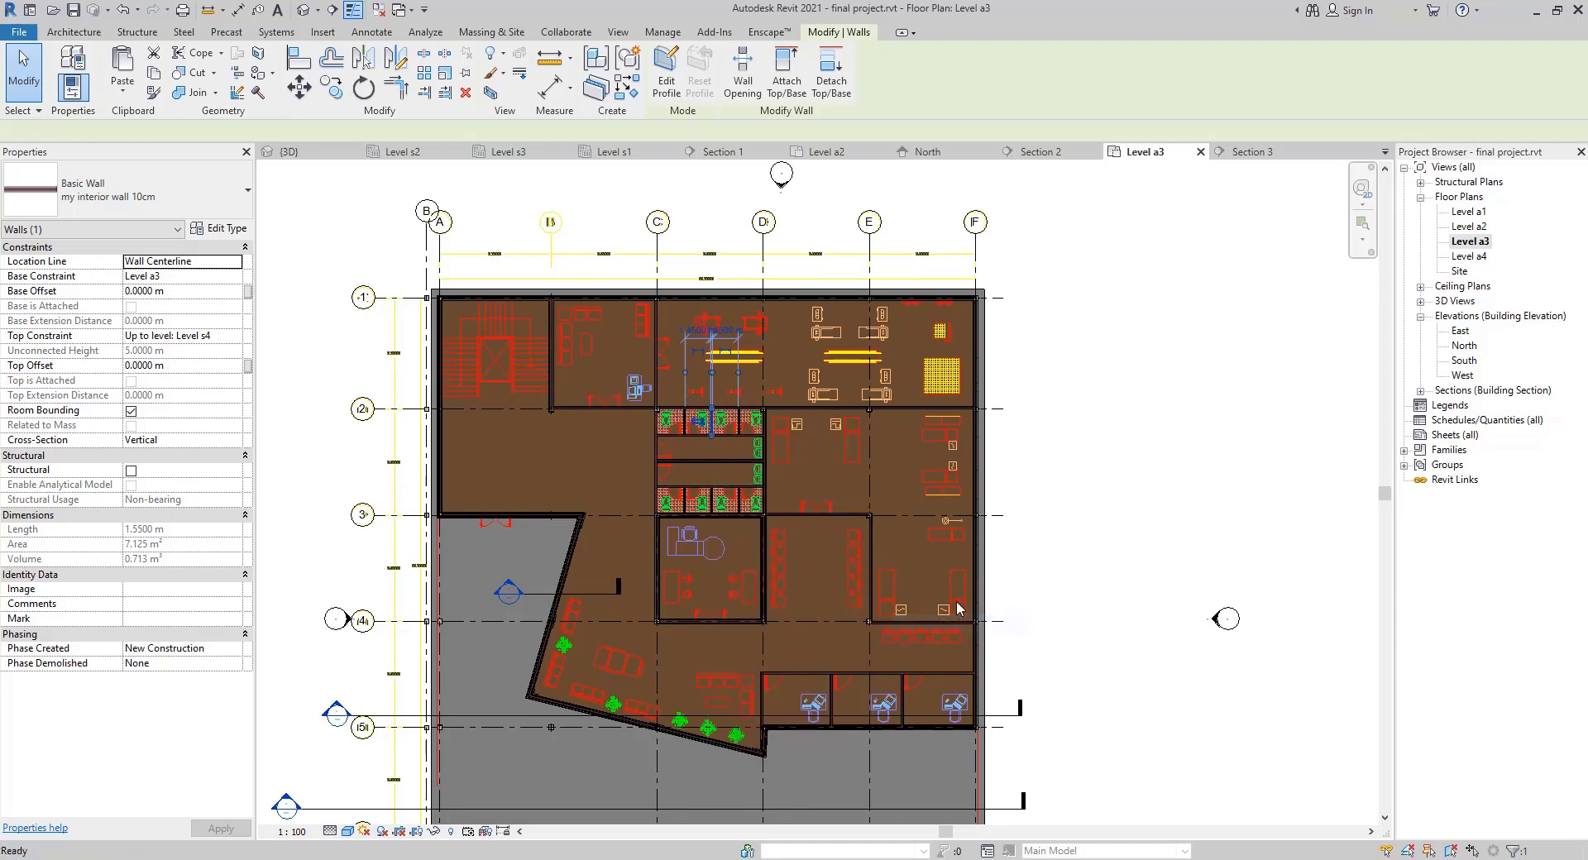
In Section 1, attach the bases of the selected "my interior wall 10cm" walls to the architecture floor at Level a3
left_click(722, 152)
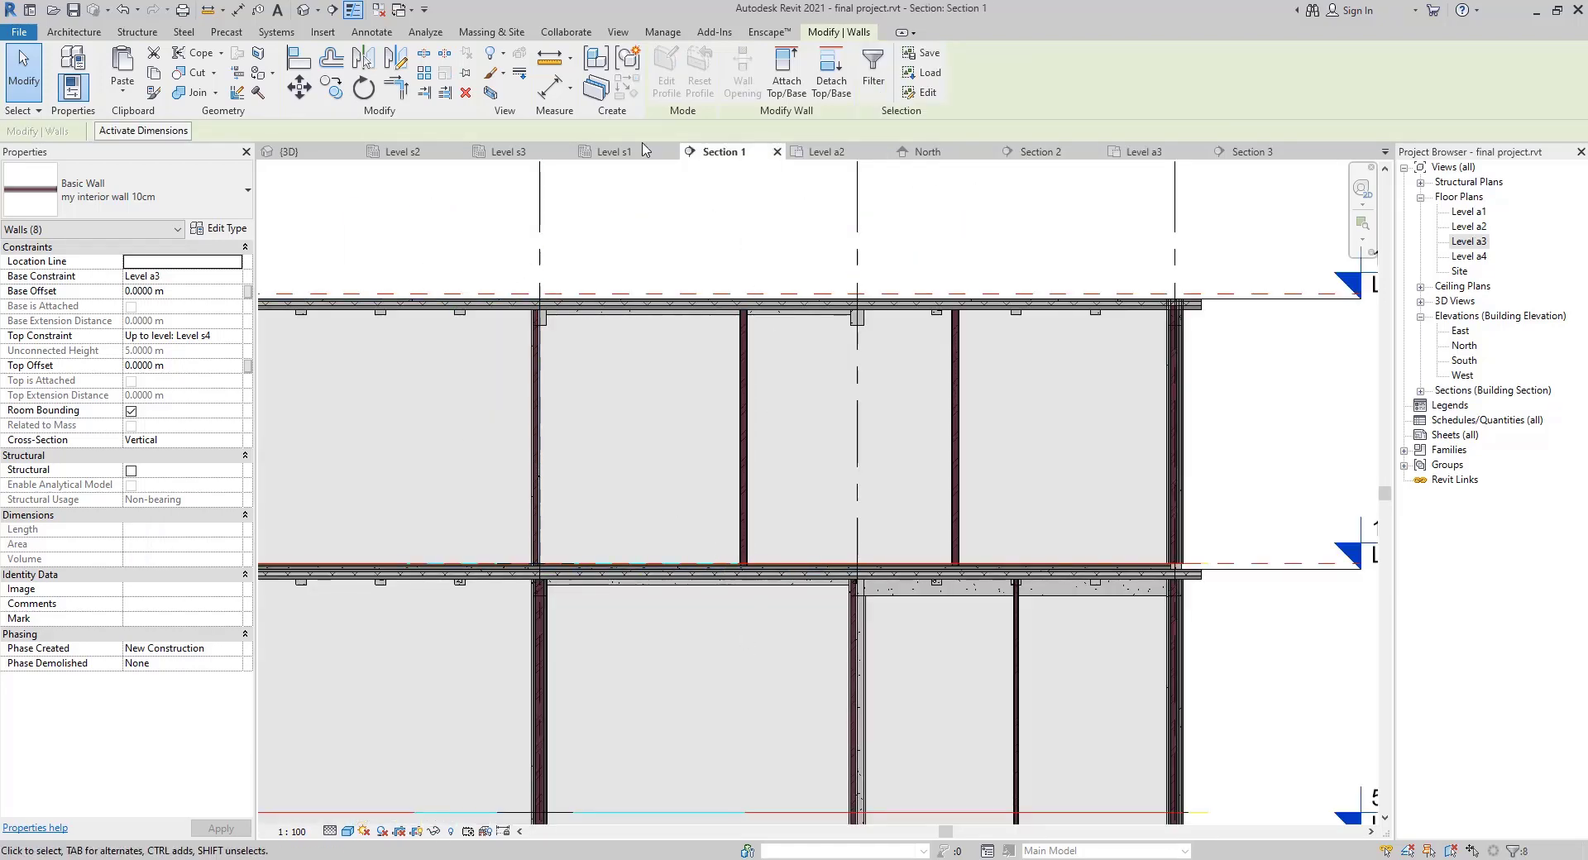
left_click(787, 78)
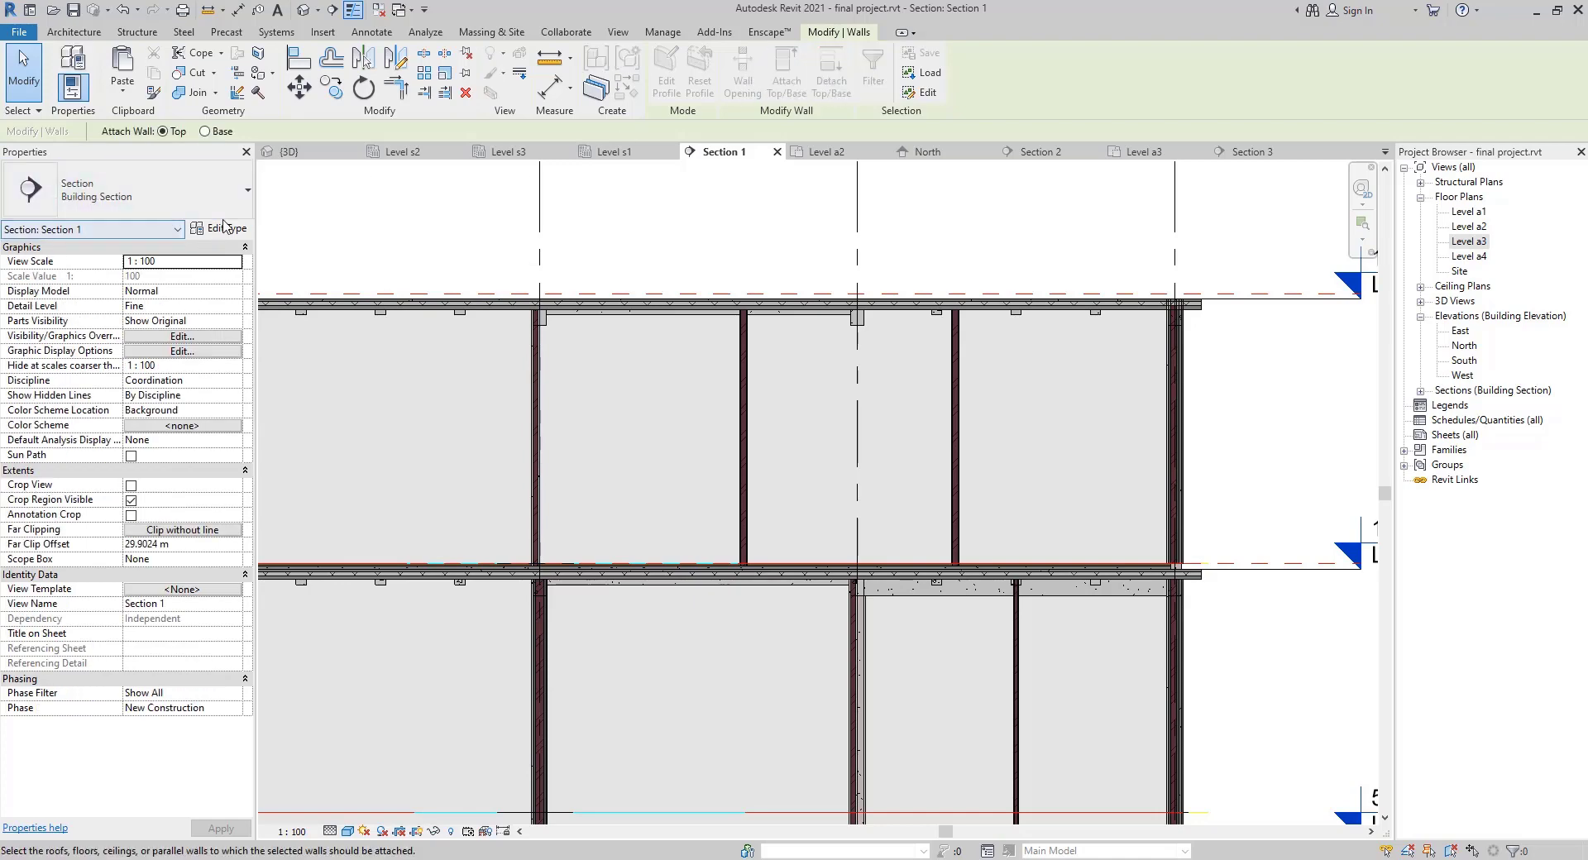
left_click(205, 130)
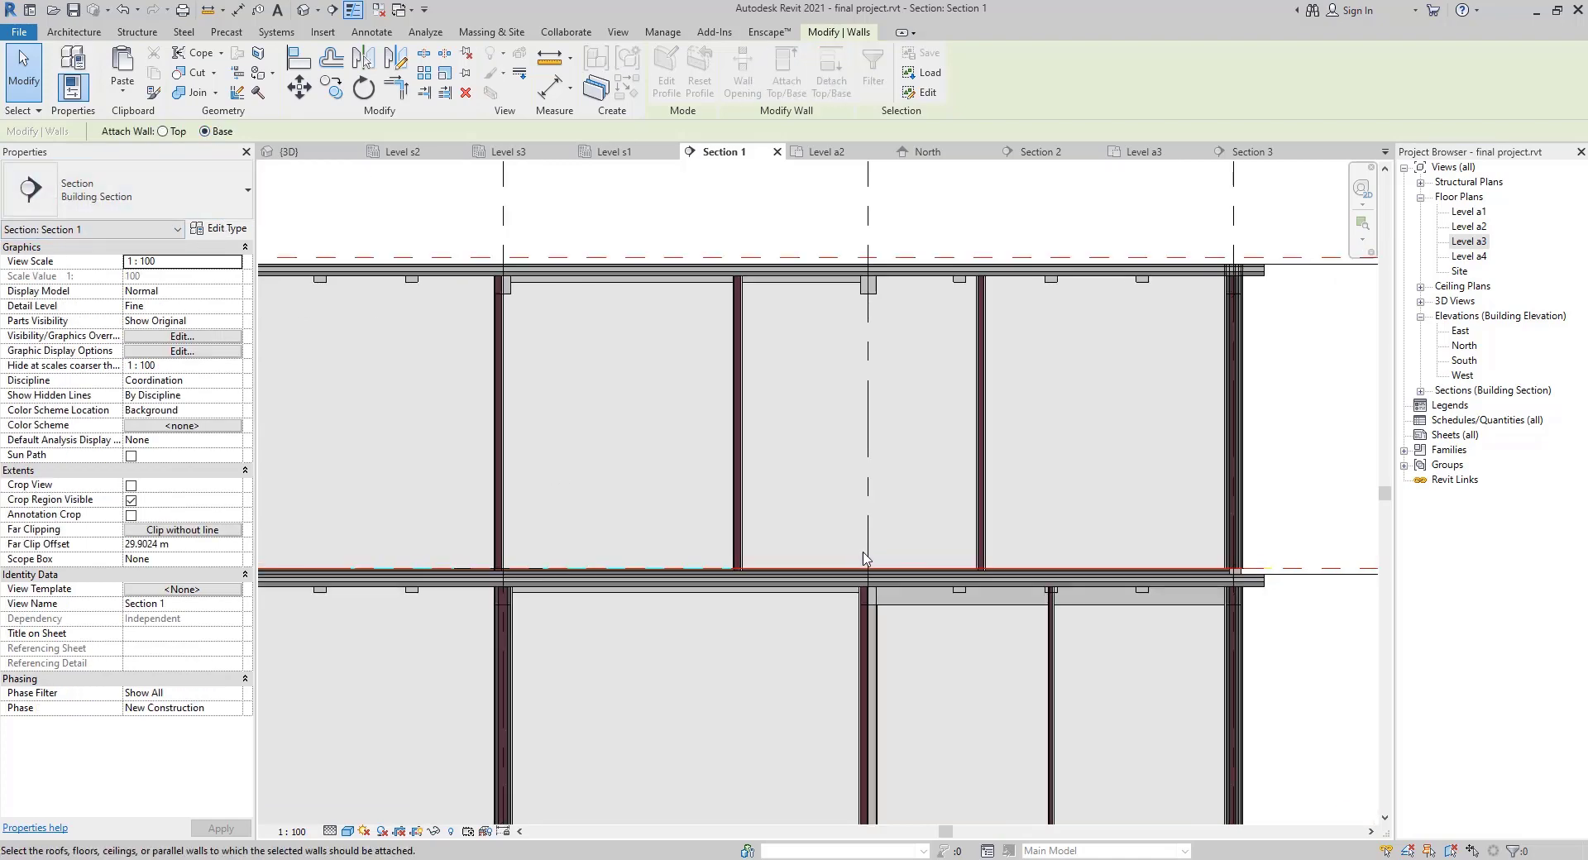
scroll(1021, 559, "up", 5)
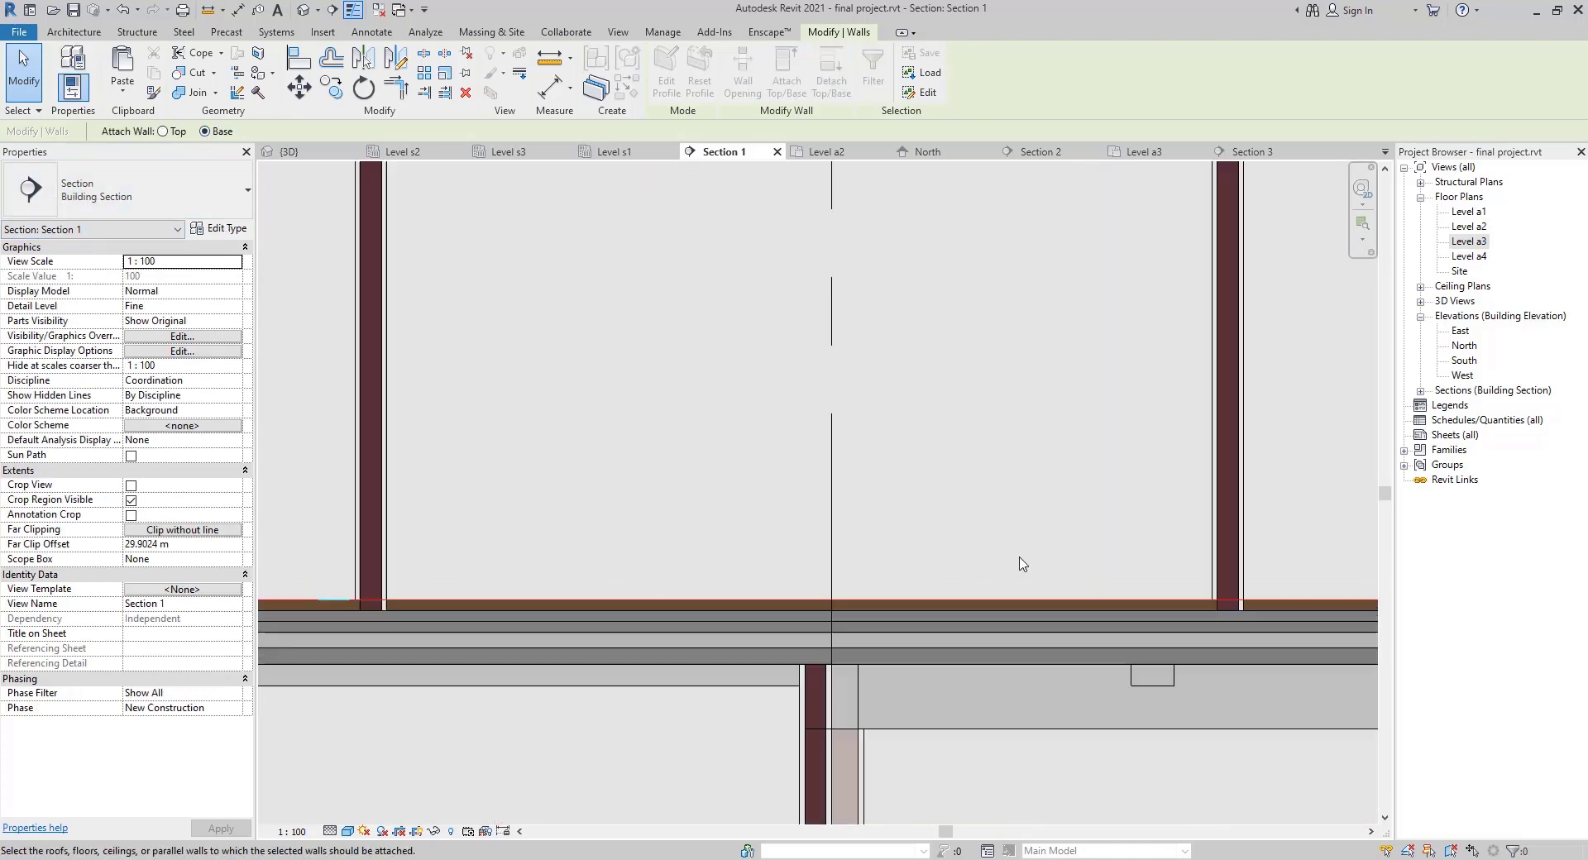
left_click(1200, 602)
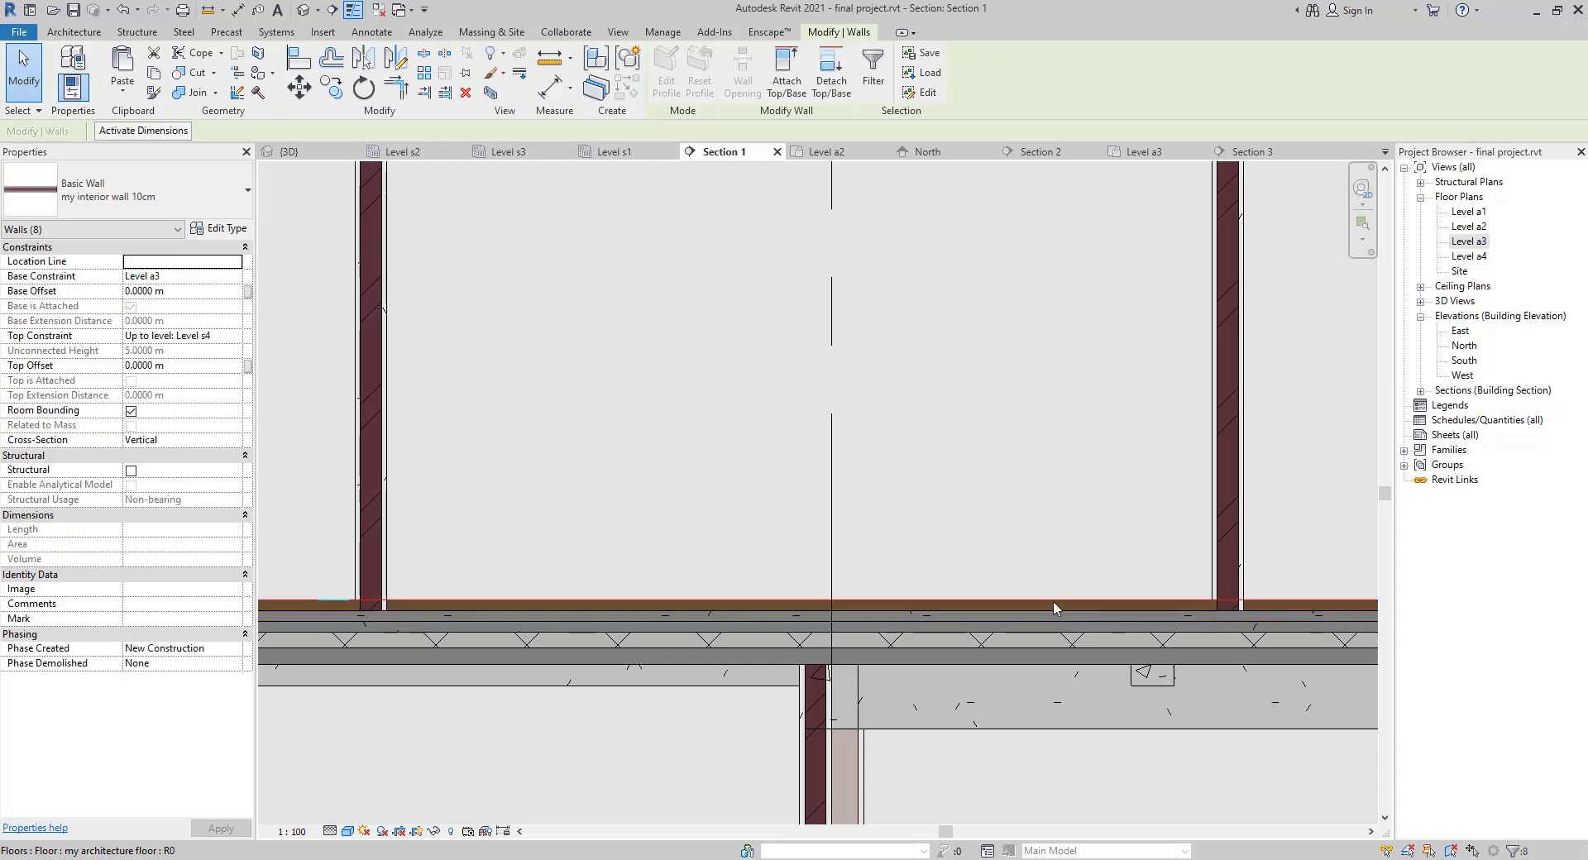
Attach the tops of the selected "my interior wall 10cm" walls to the structure floor at Level s4 and return to the Level a3 floor plan
left_click(787, 78)
middle_click_drag(915, 298, 805, 687)
middle_click_drag(992, 251, 881, 610)
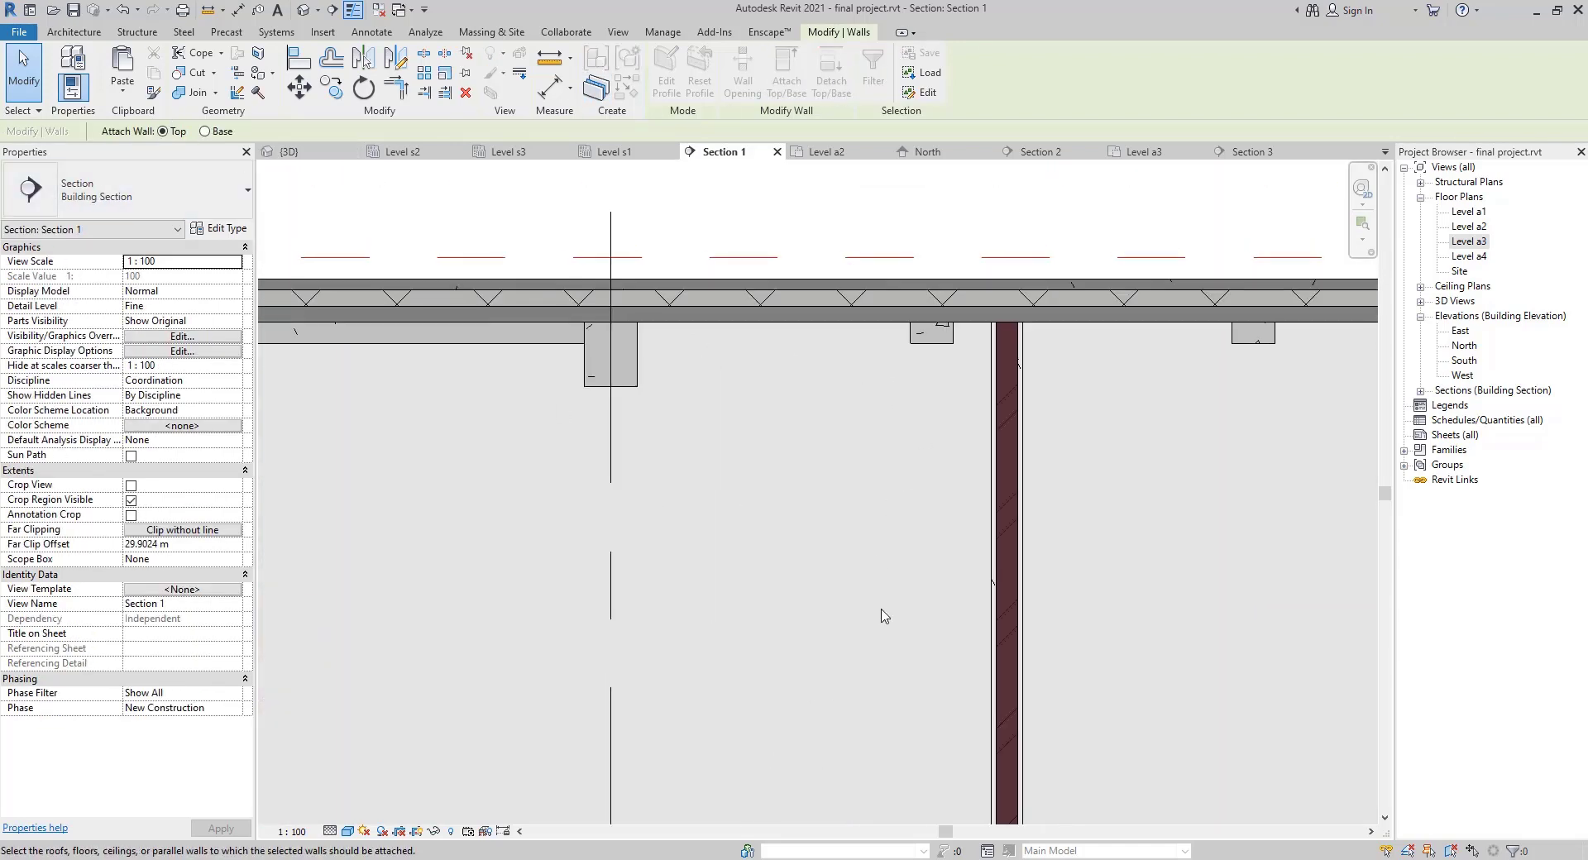
scroll(968, 308, "up", 2)
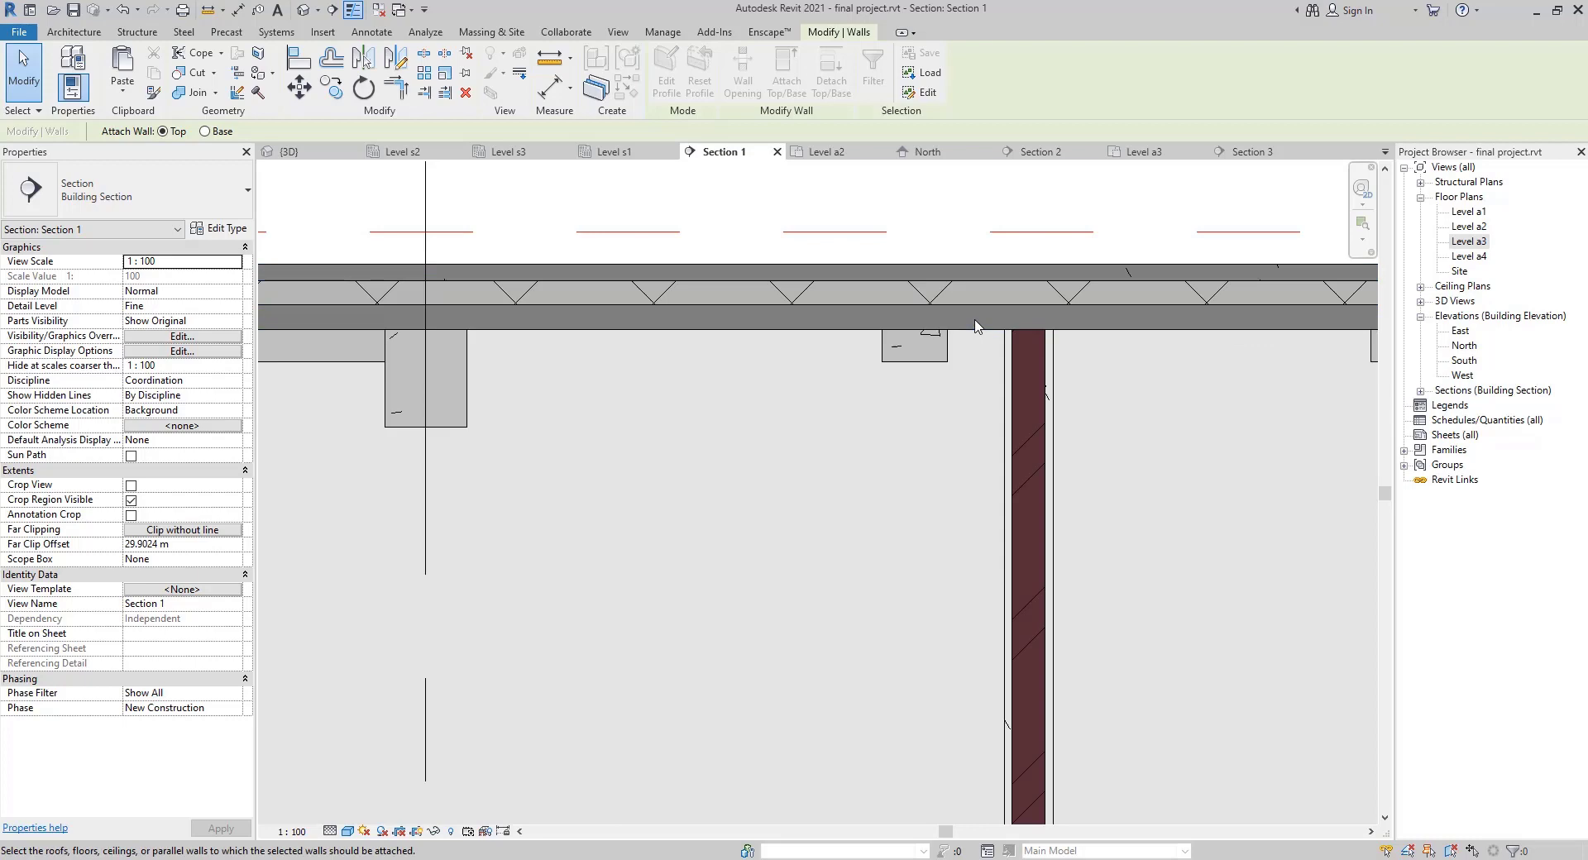
left_click(705, 320)
scroll(530, 592, "down", 5)
middle_click_drag(476, 770, 757, 443)
scroll(711, 551, "down", 3)
middle_click_drag(765, 547, 869, 567)
double_click(1470, 241)
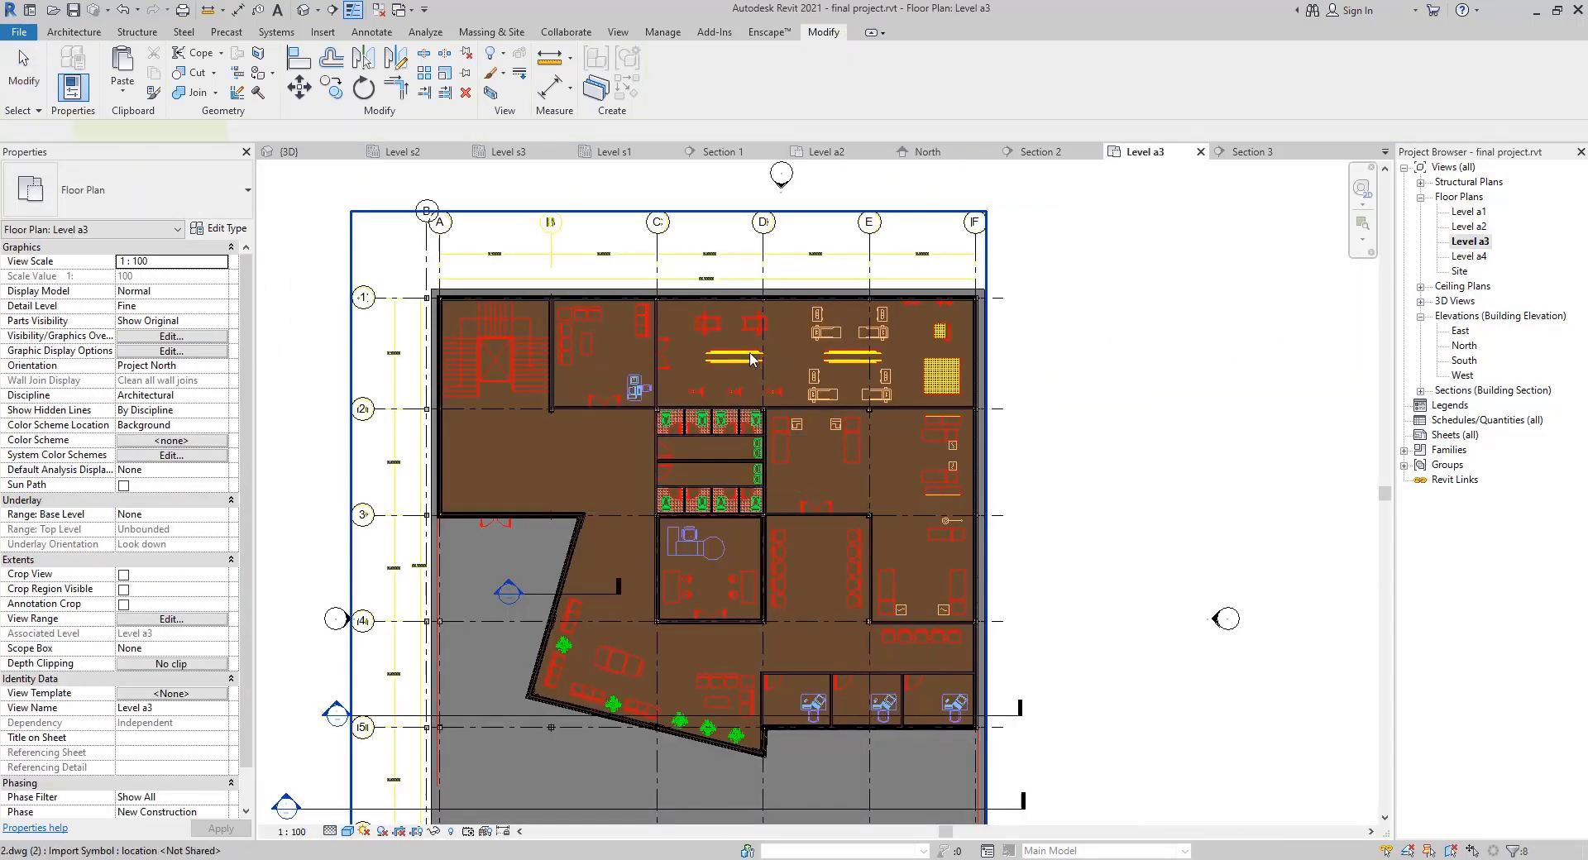
right_click(560, 347)
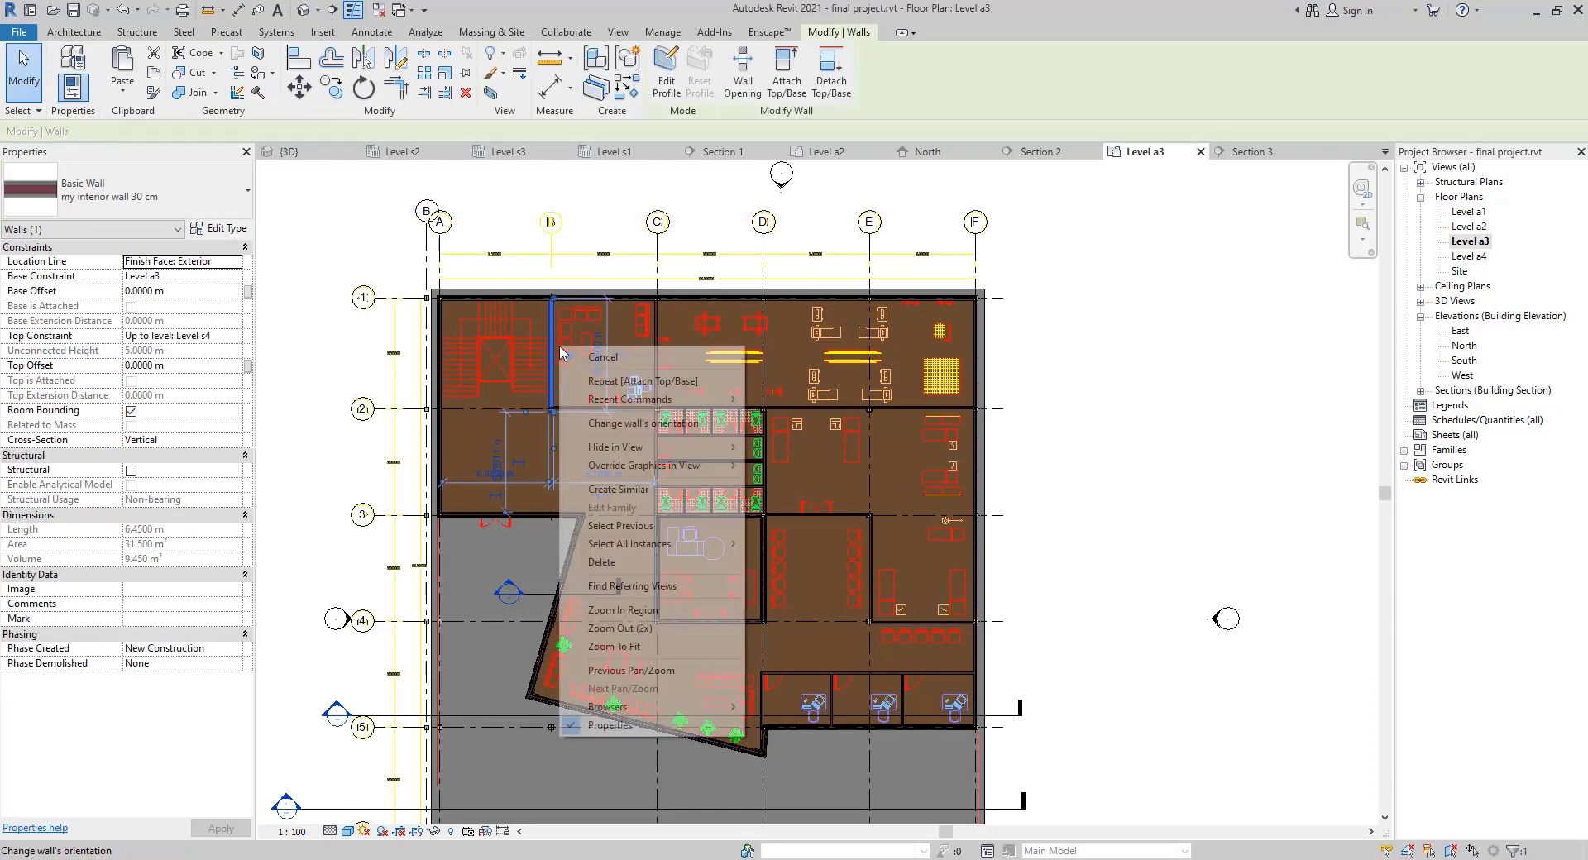
mouse_move(732, 546)
left_click(801, 543)
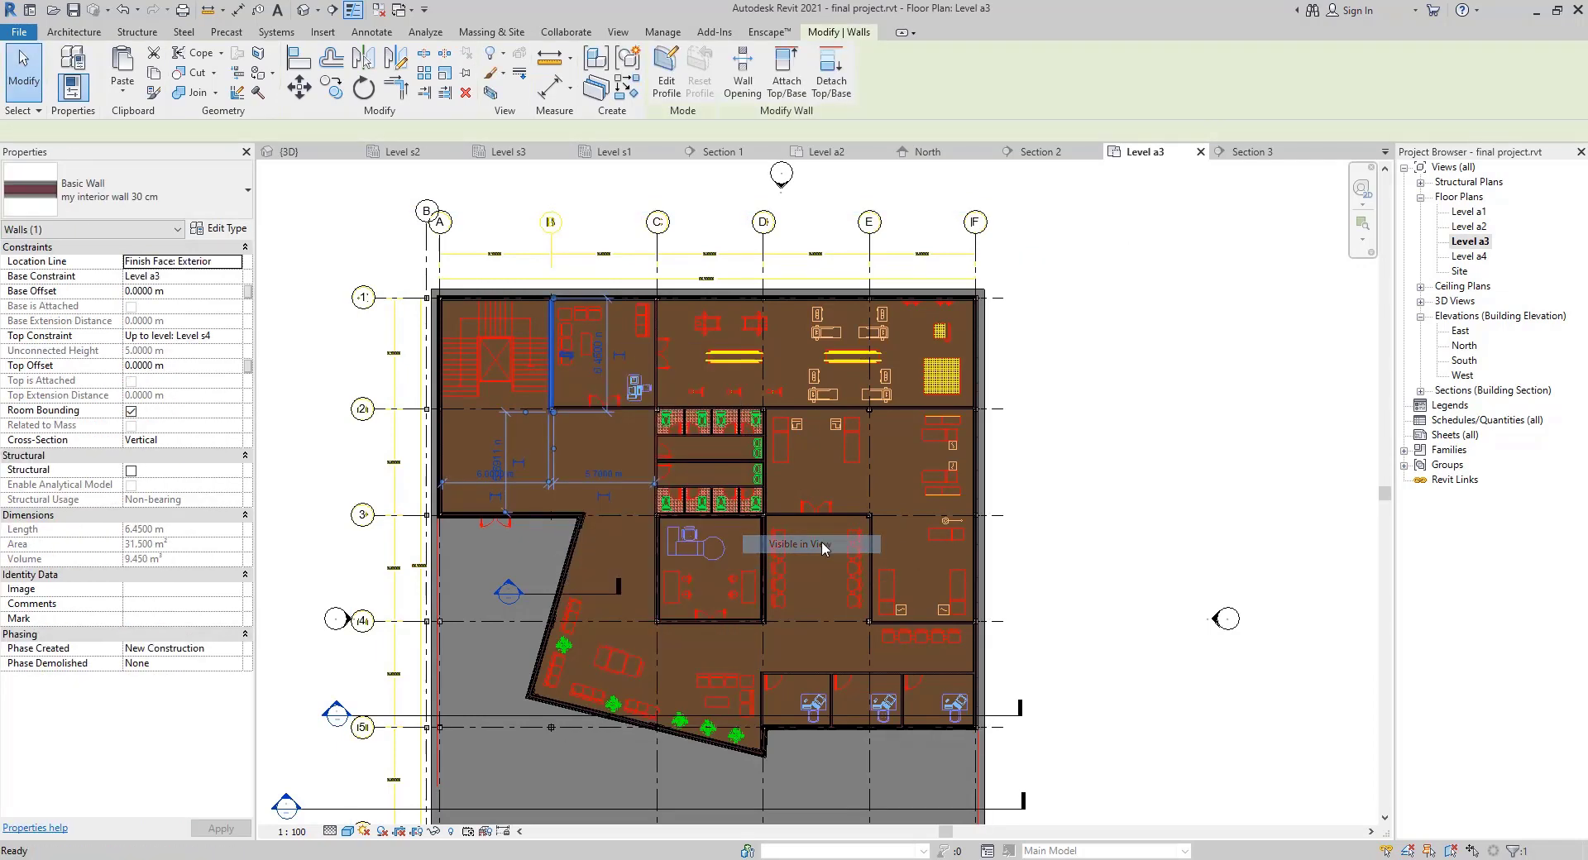
left_click(784, 66)
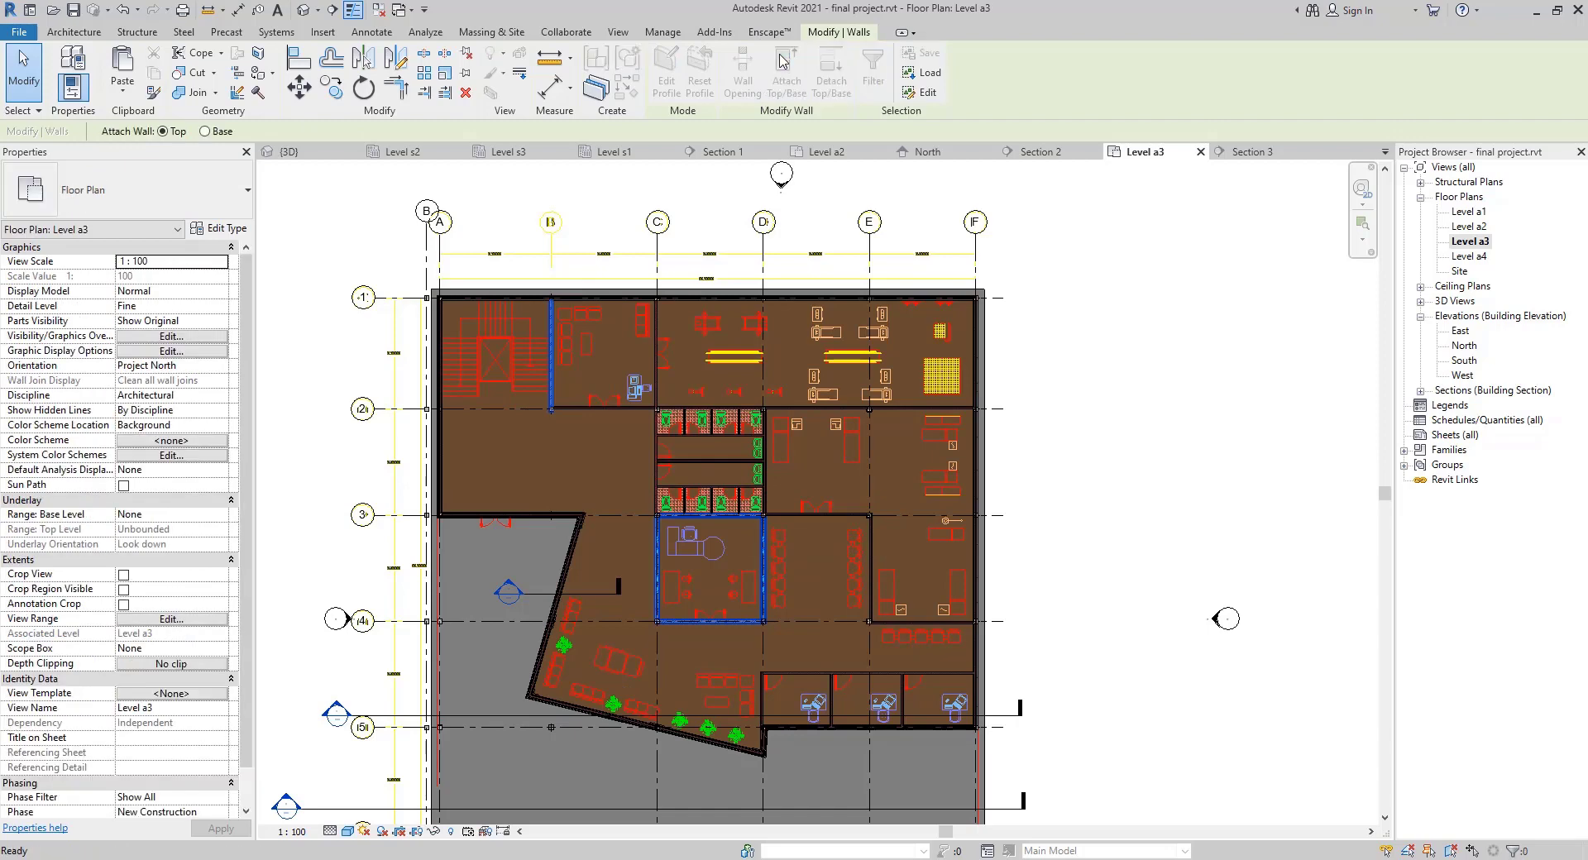
key("Escape")
Select all "my interior wall 30 cm" instances visible in the Level a3 floor plan
left_click(551, 336)
right_click(551, 331)
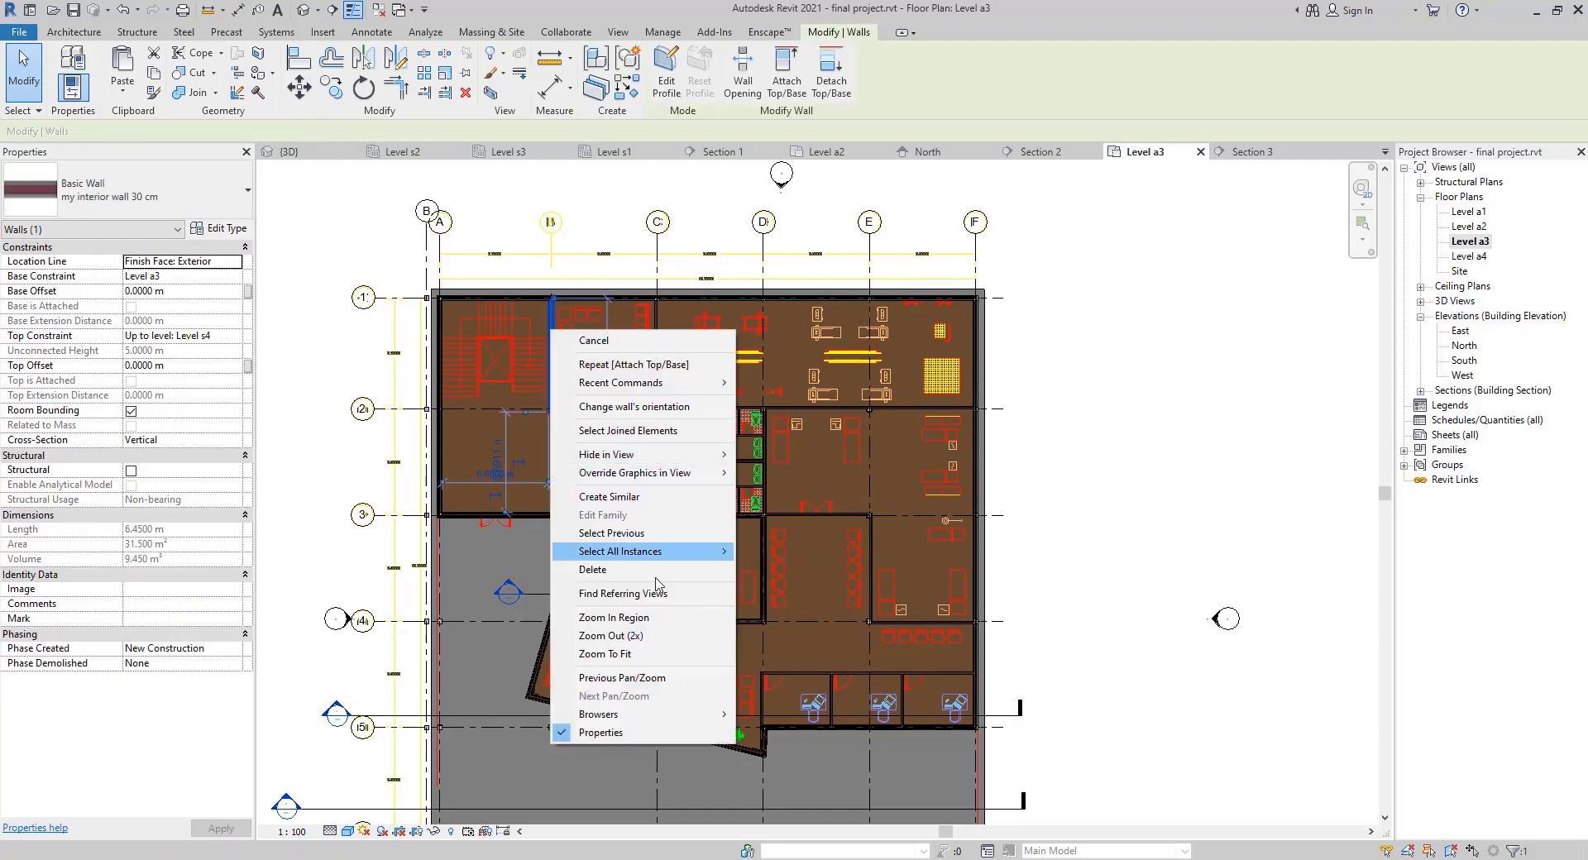
mouse_move(659, 552)
left_click(786, 551)
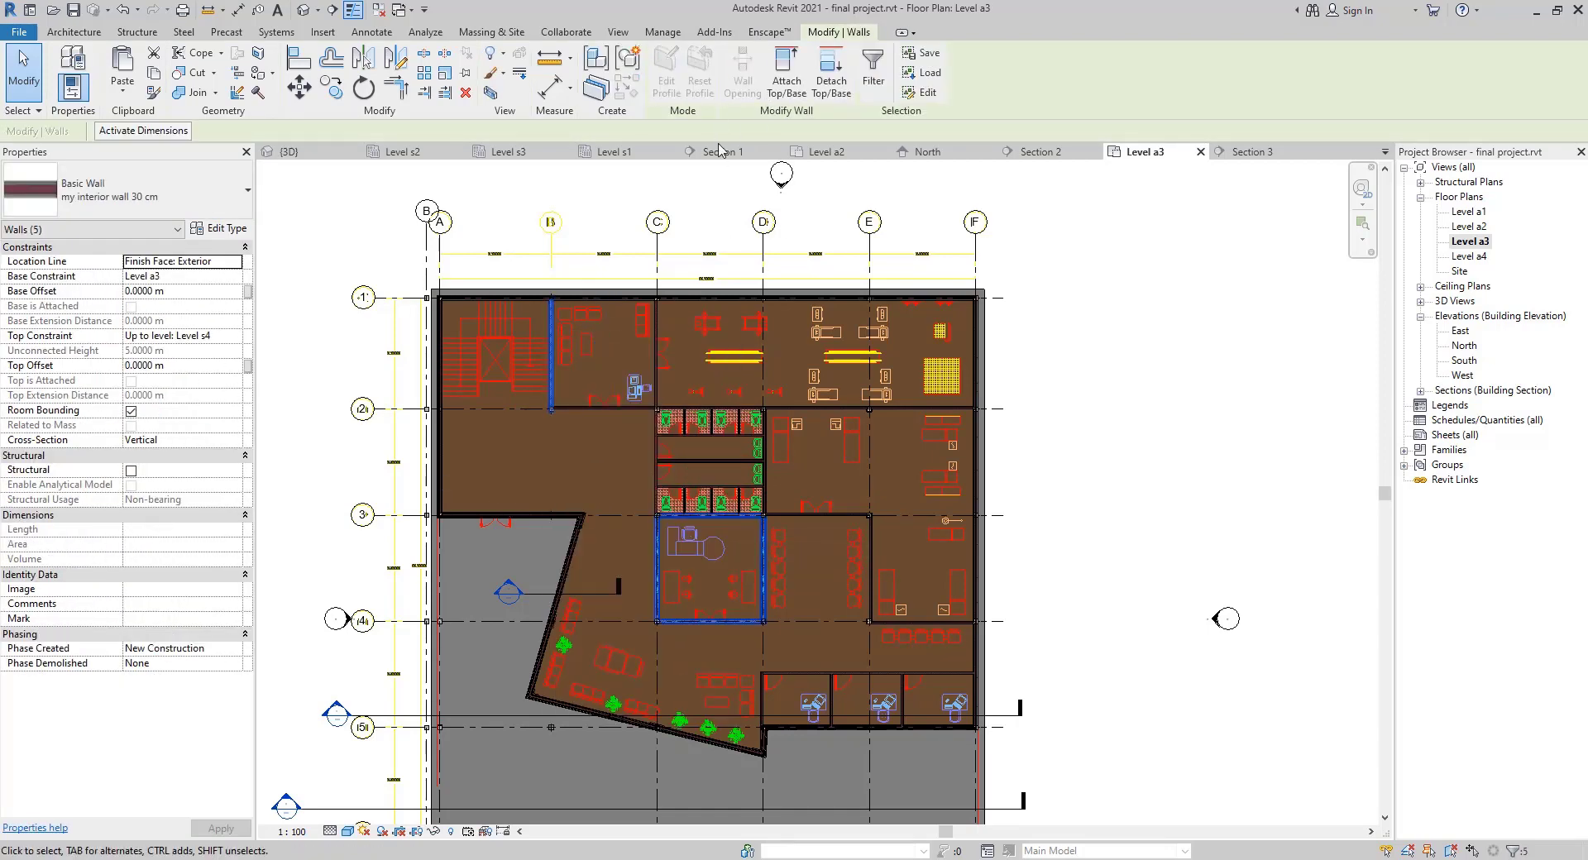
In Section 1, attach the bases of the selected "my interior wall 30 cm" walls to the architecture floor at Level a3
left_click(709, 155)
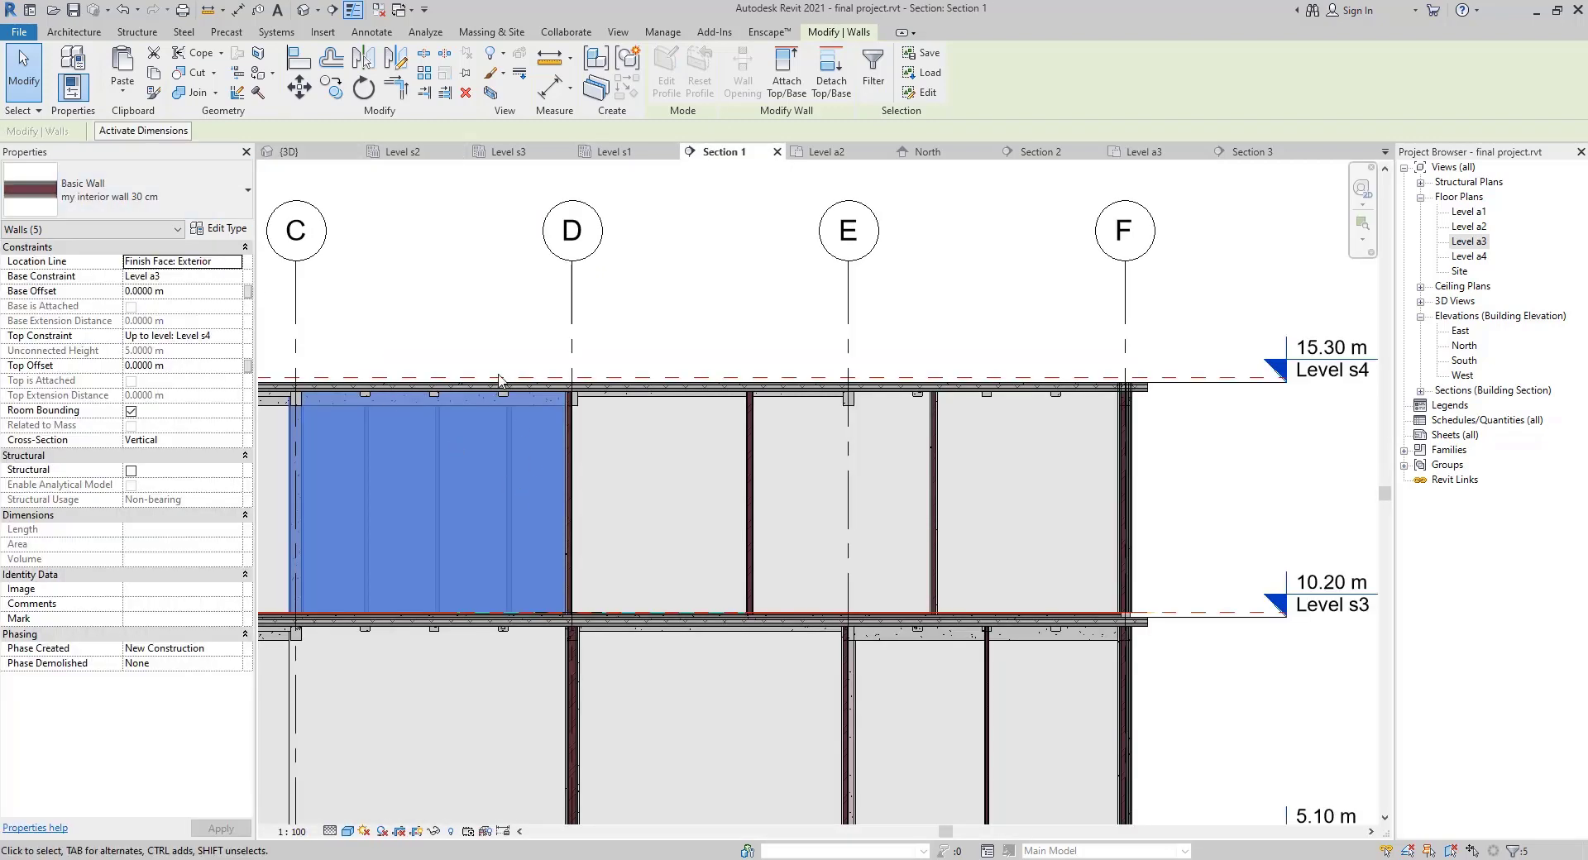
middle_click_drag(496, 347, 674, 357)
scroll(727, 648, "up", 6)
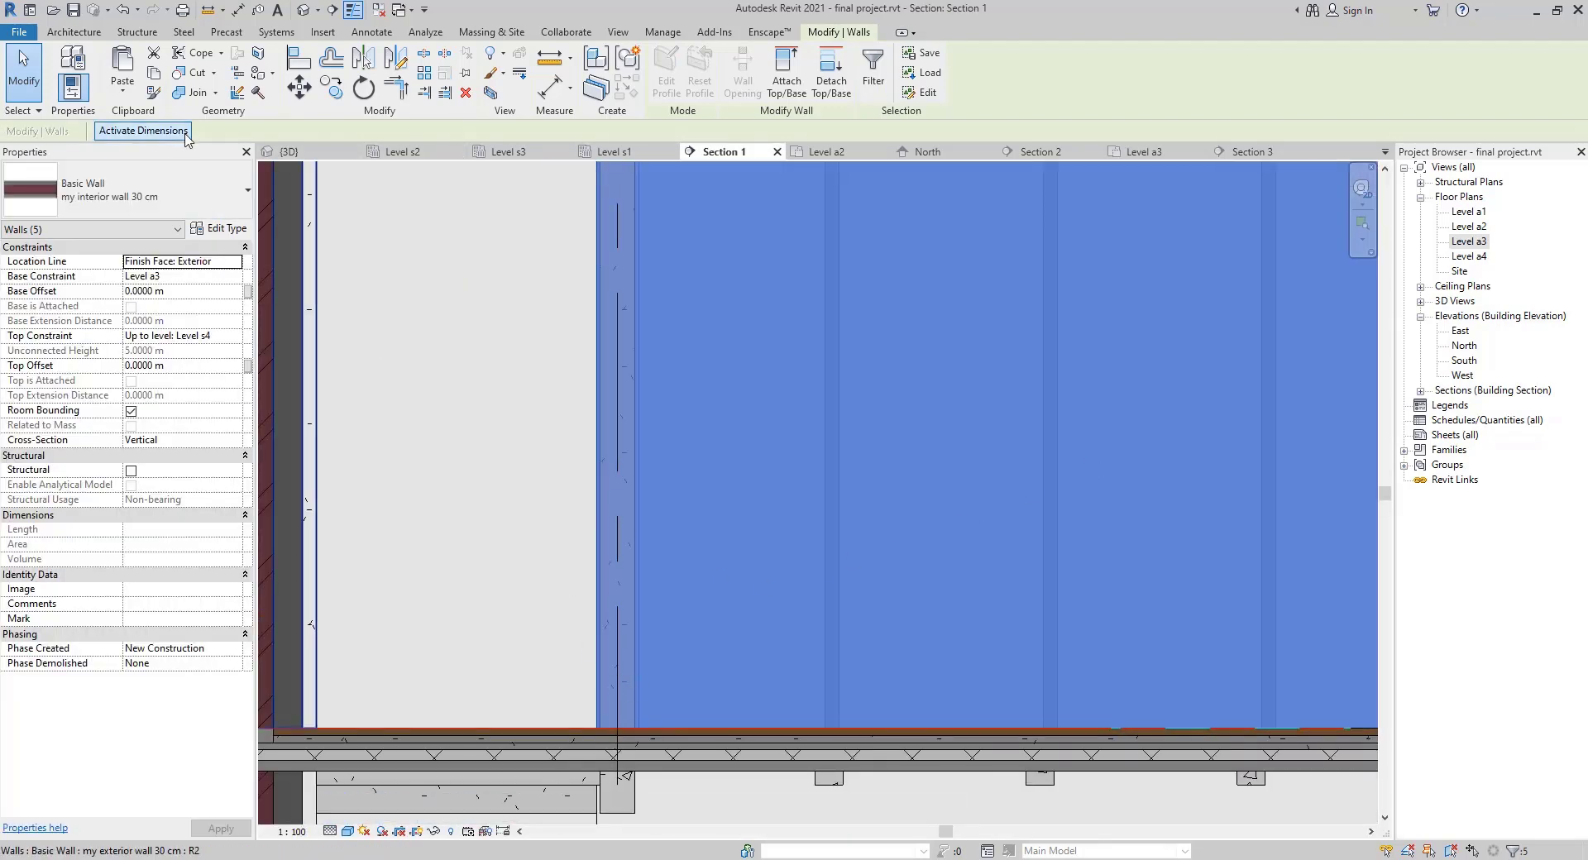
left_click(785, 73)
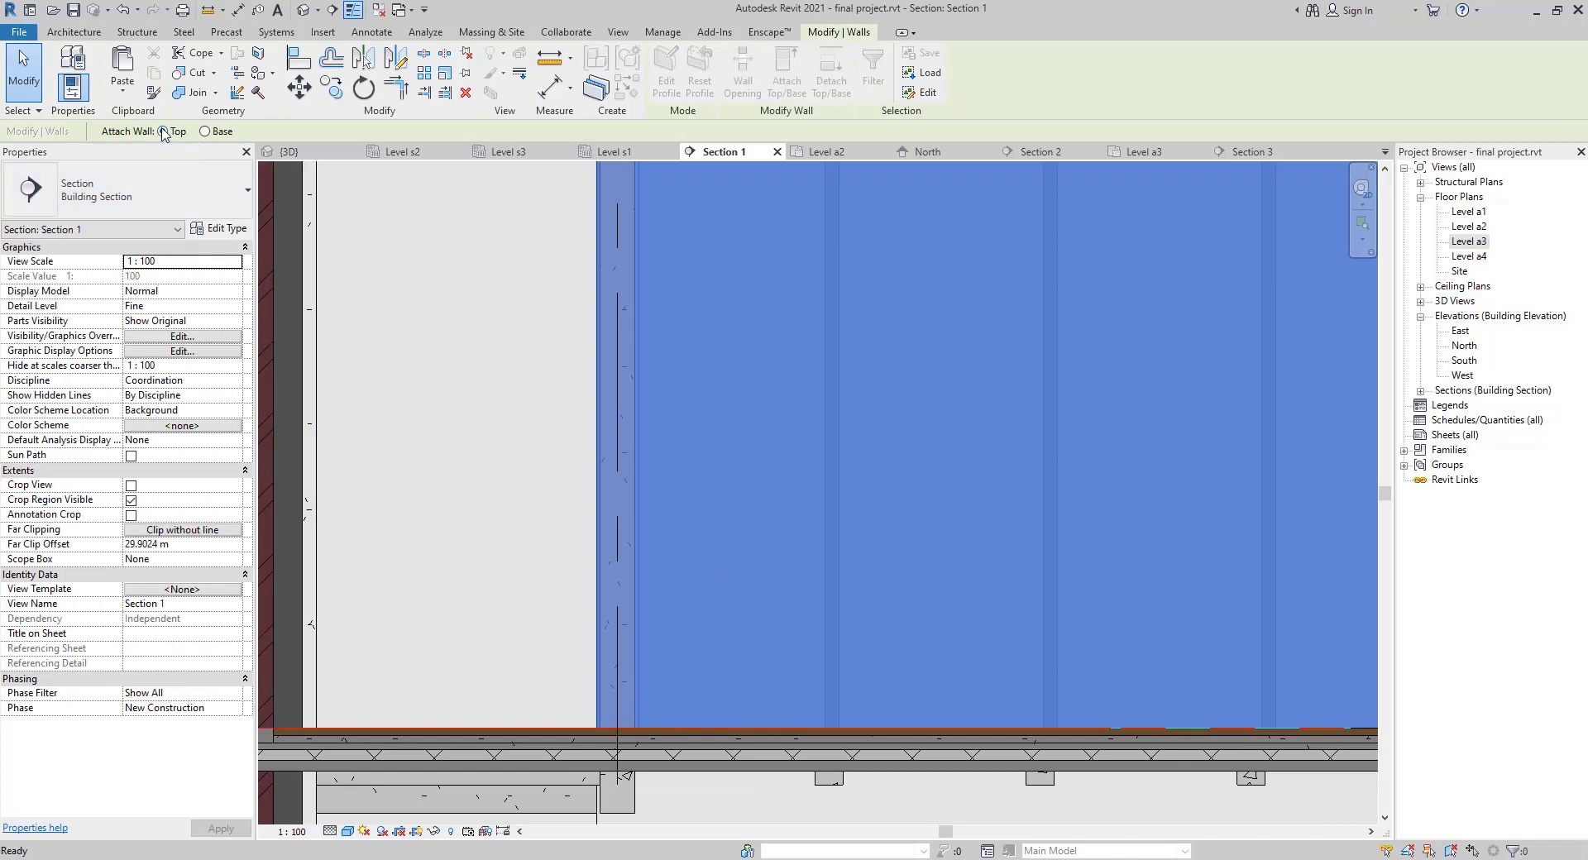
scroll(659, 737, "up", 4)
middle_click_drag(659, 737, 661, 569)
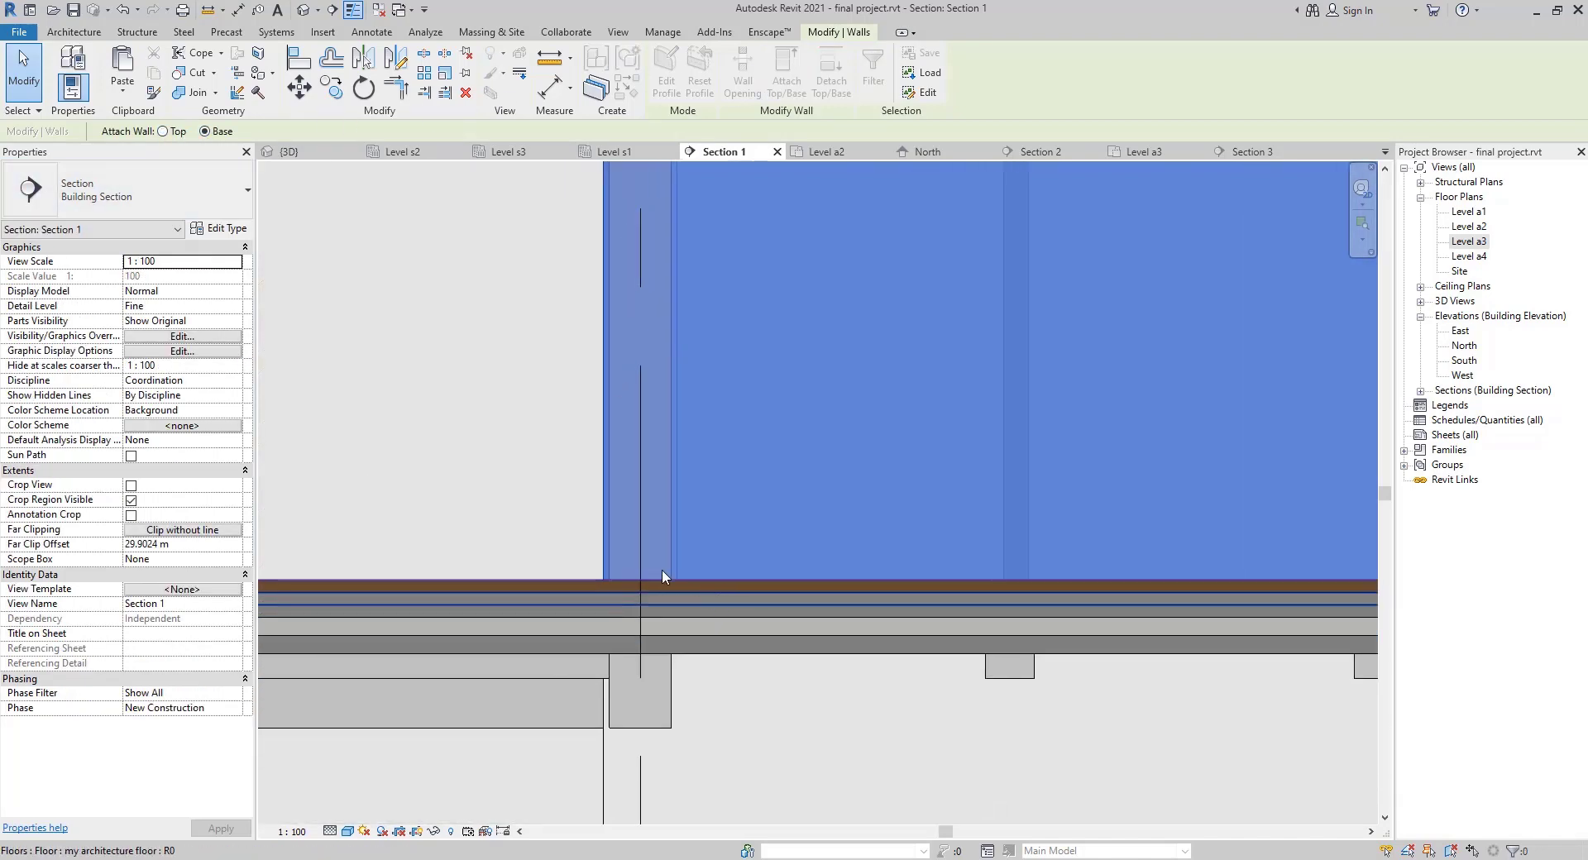
scroll(607, 564, "up", 4)
left_click(576, 594)
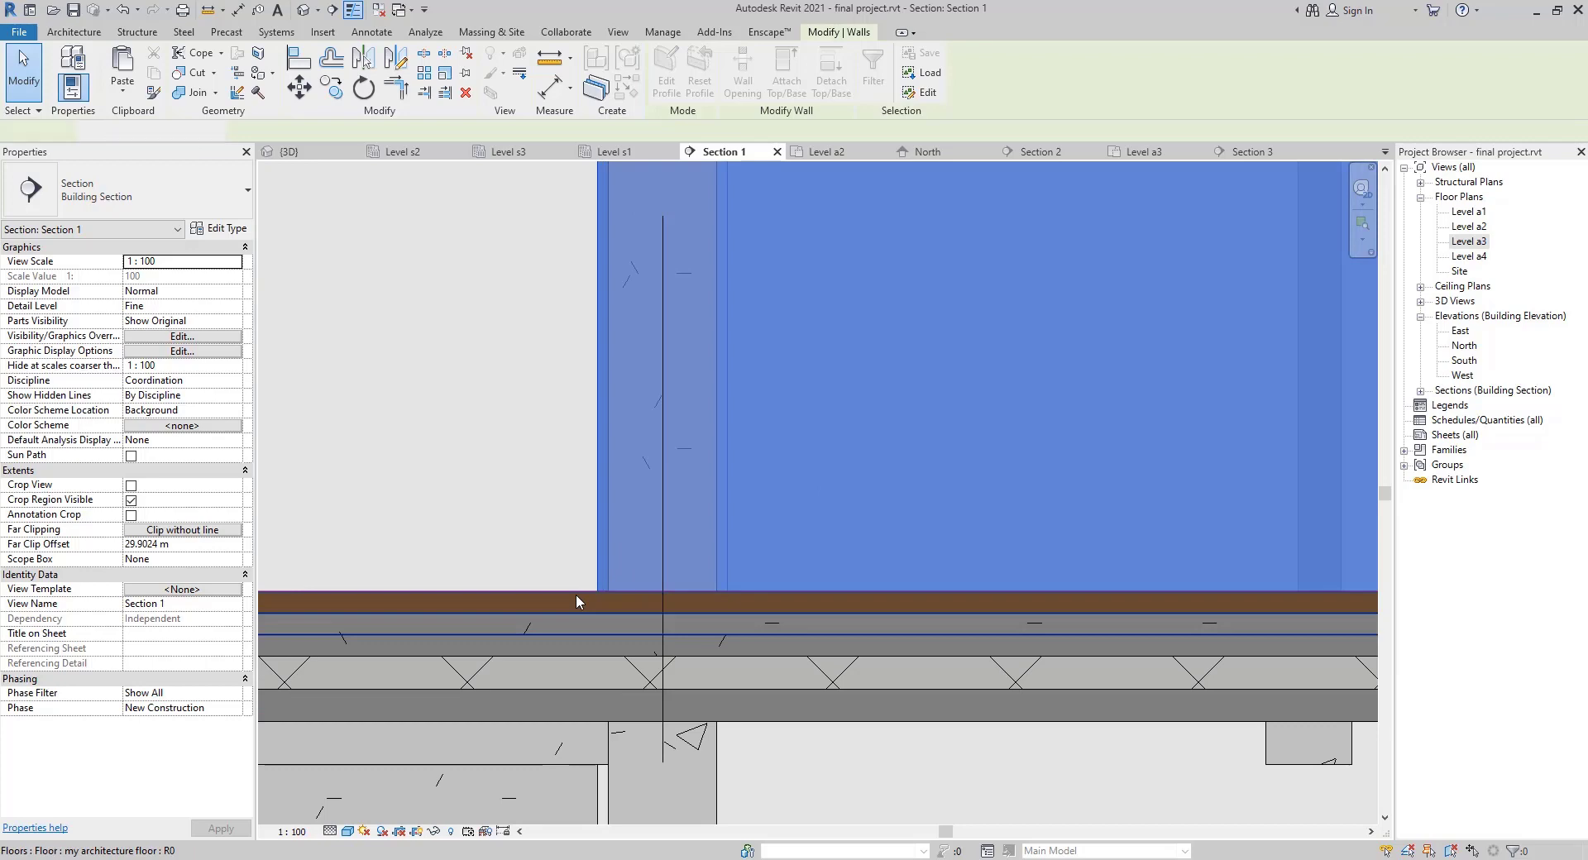
Attach the tops of the selected "my interior wall 30 cm" walls to the structure floor at Level s4 and clear the selection
scroll(622, 567, "down", 7)
middle_click_drag(744, 596, 647, 771)
scroll(450, 376, "up", 2)
scroll(529, 549, "up", 3)
scroll(609, 564, "up", 3)
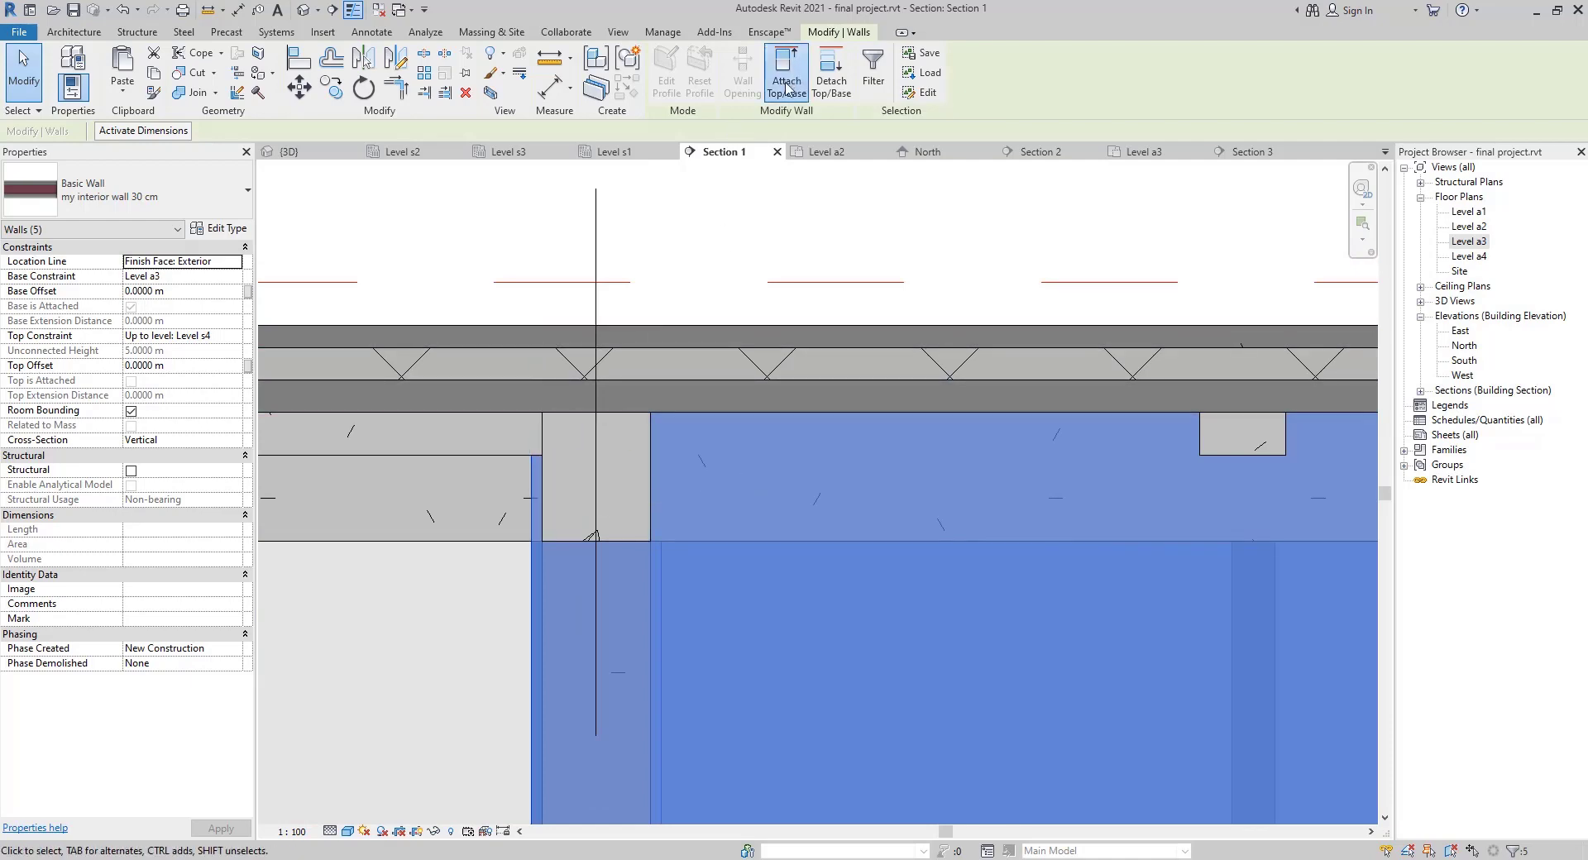
left_click(787, 83)
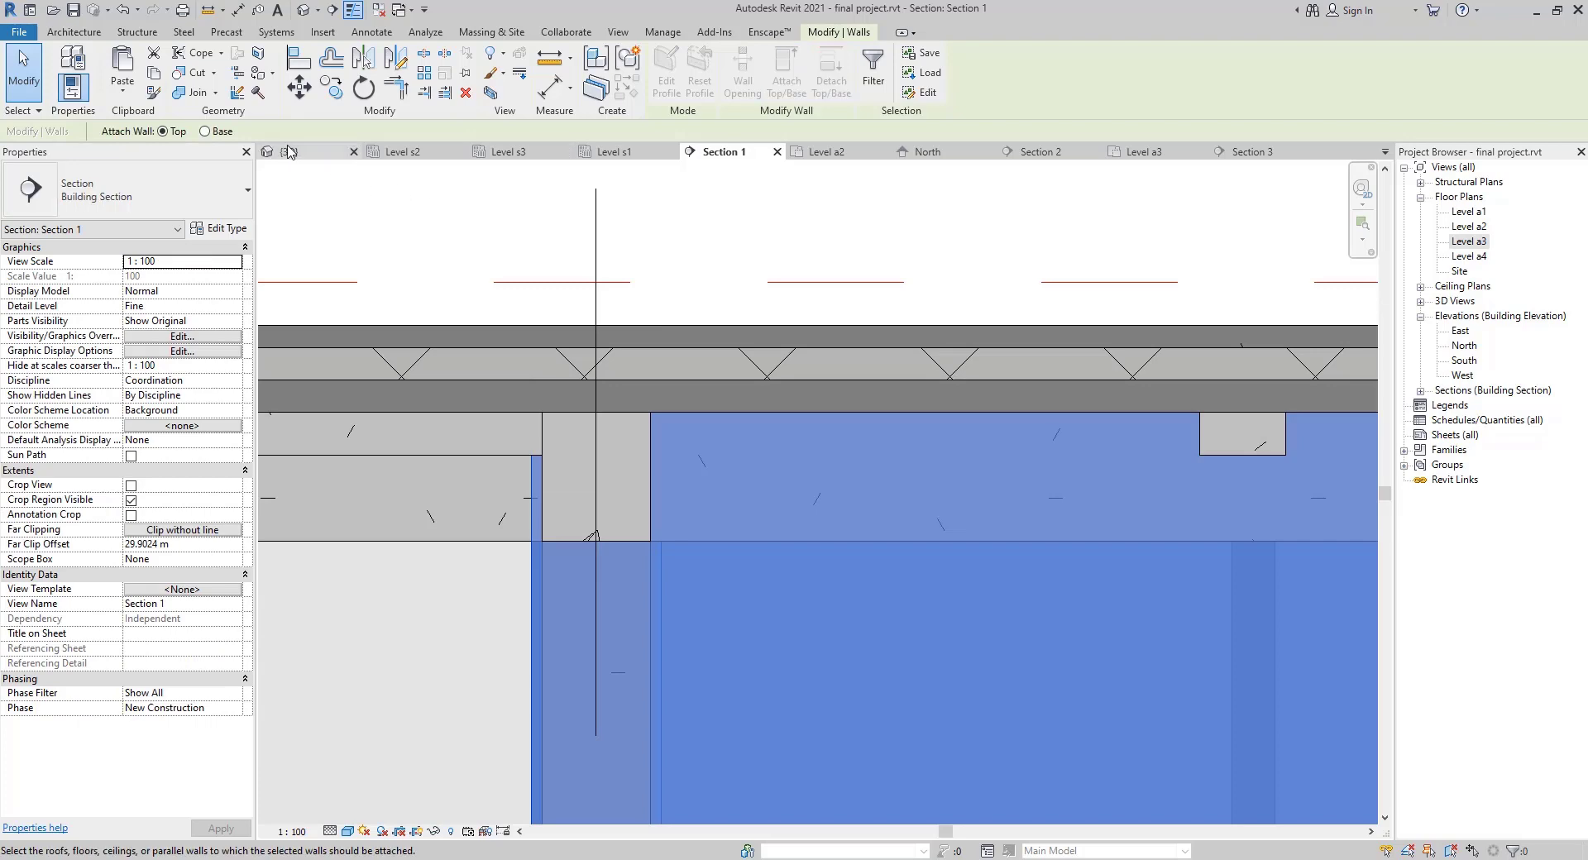
left_click(526, 424)
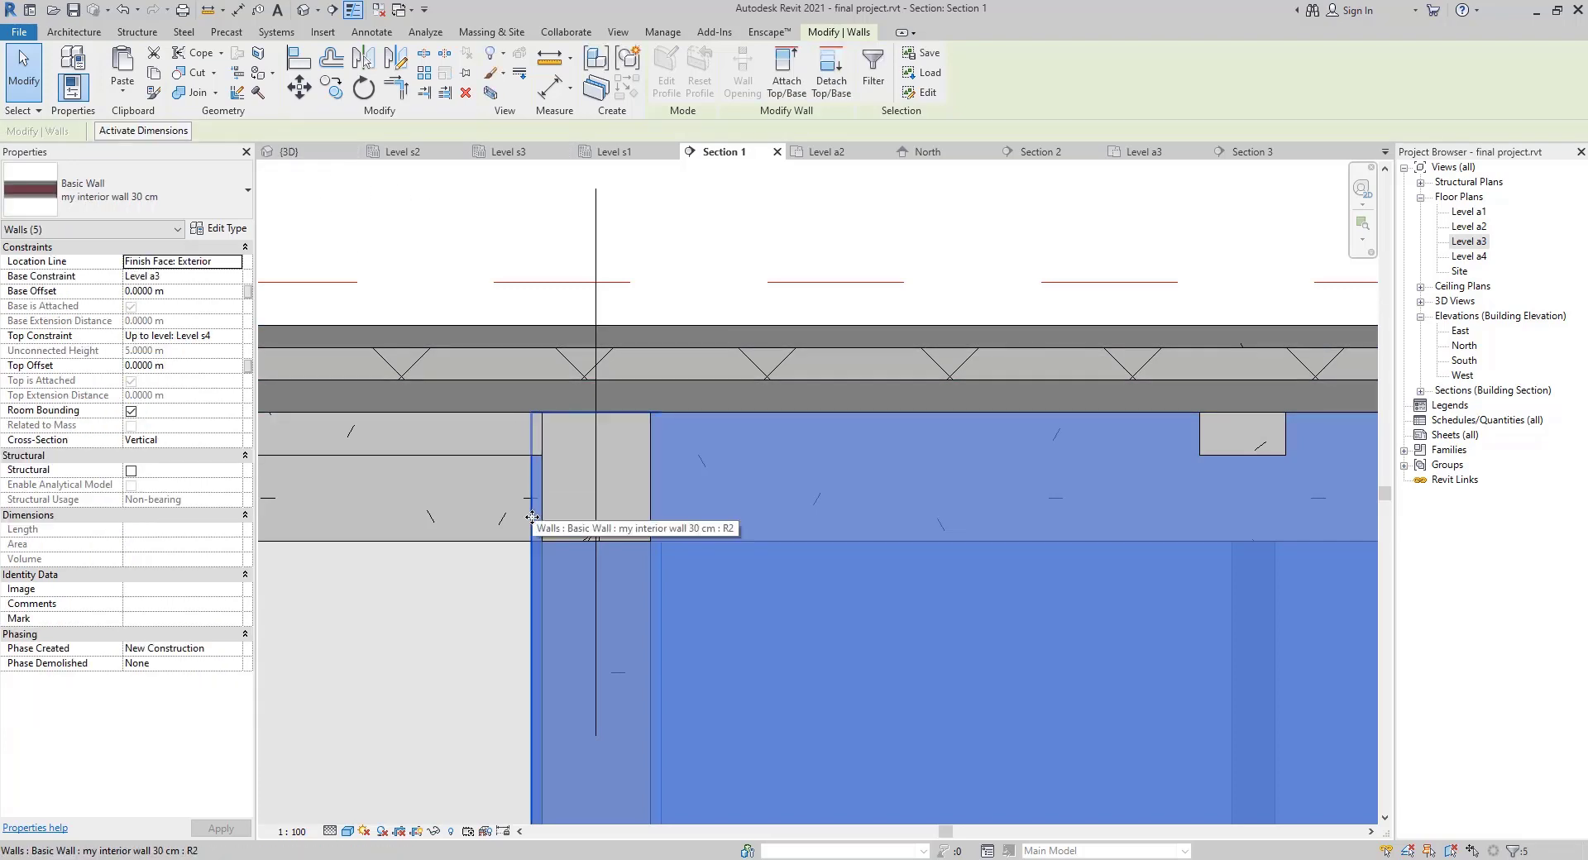
scroll(532, 513, "down", 5)
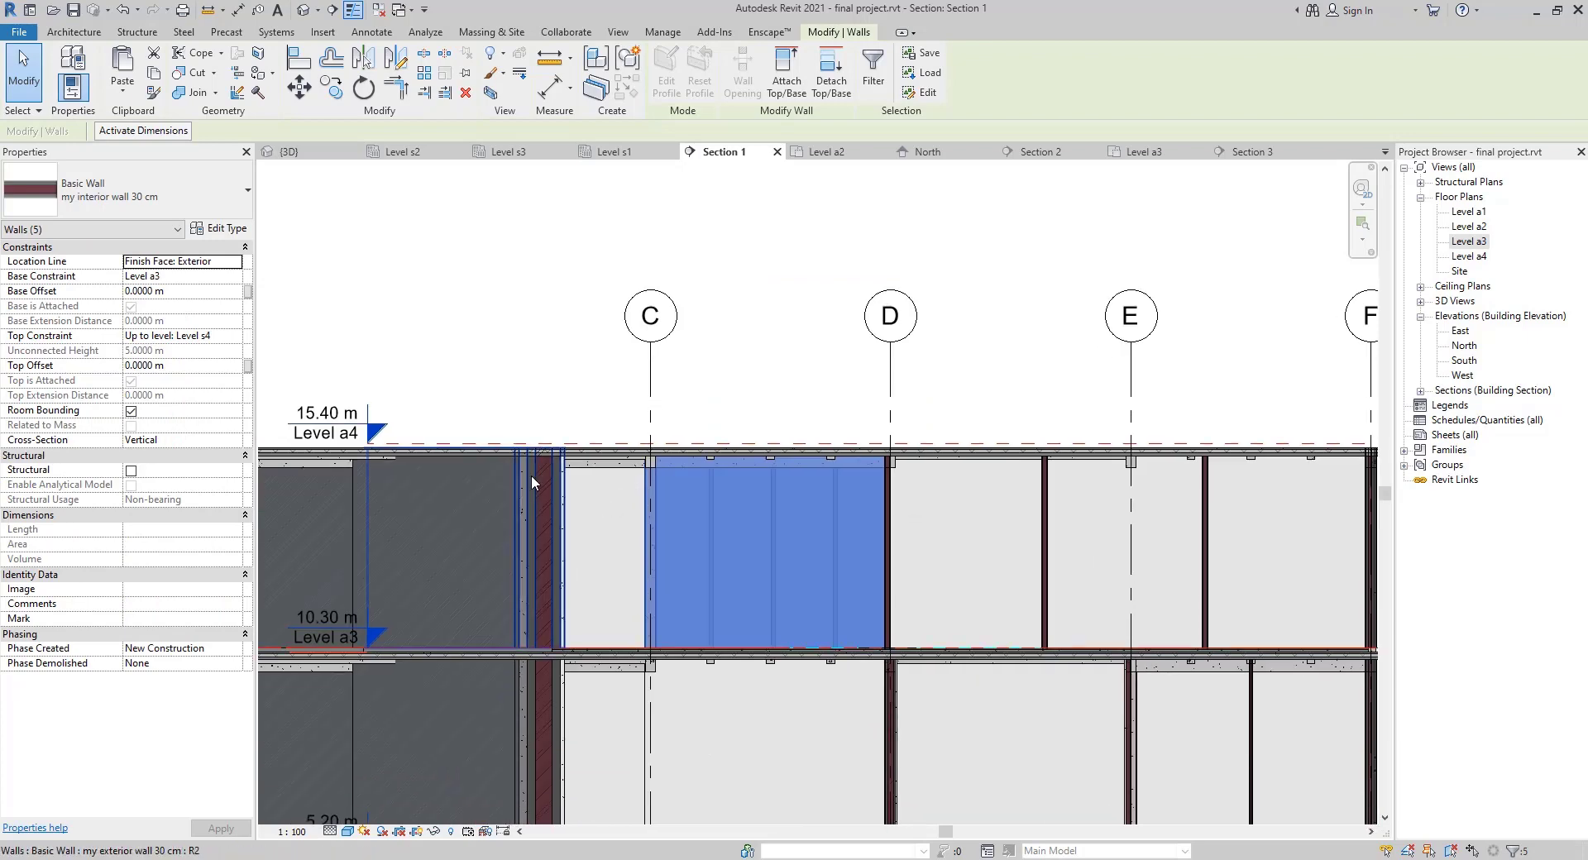
key("Escape")
Check the exterior wall's type in Section 1 and select the whole chain of exterior walls in the Level a3 floor plan
scroll(579, 480, "up", 4)
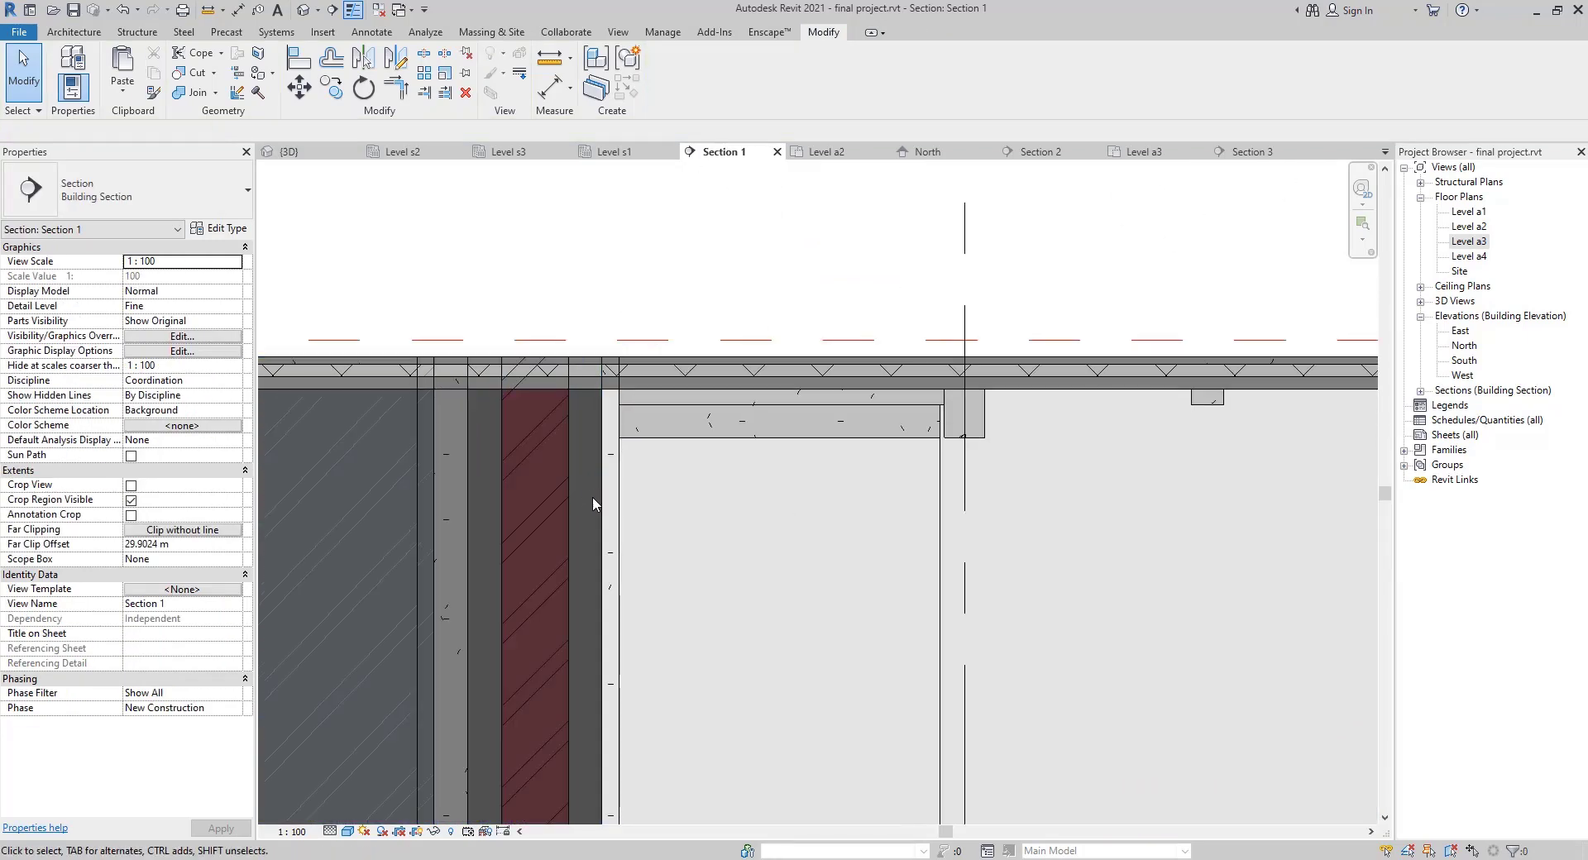
left_click(616, 466)
scroll(556, 354, "up", 2)
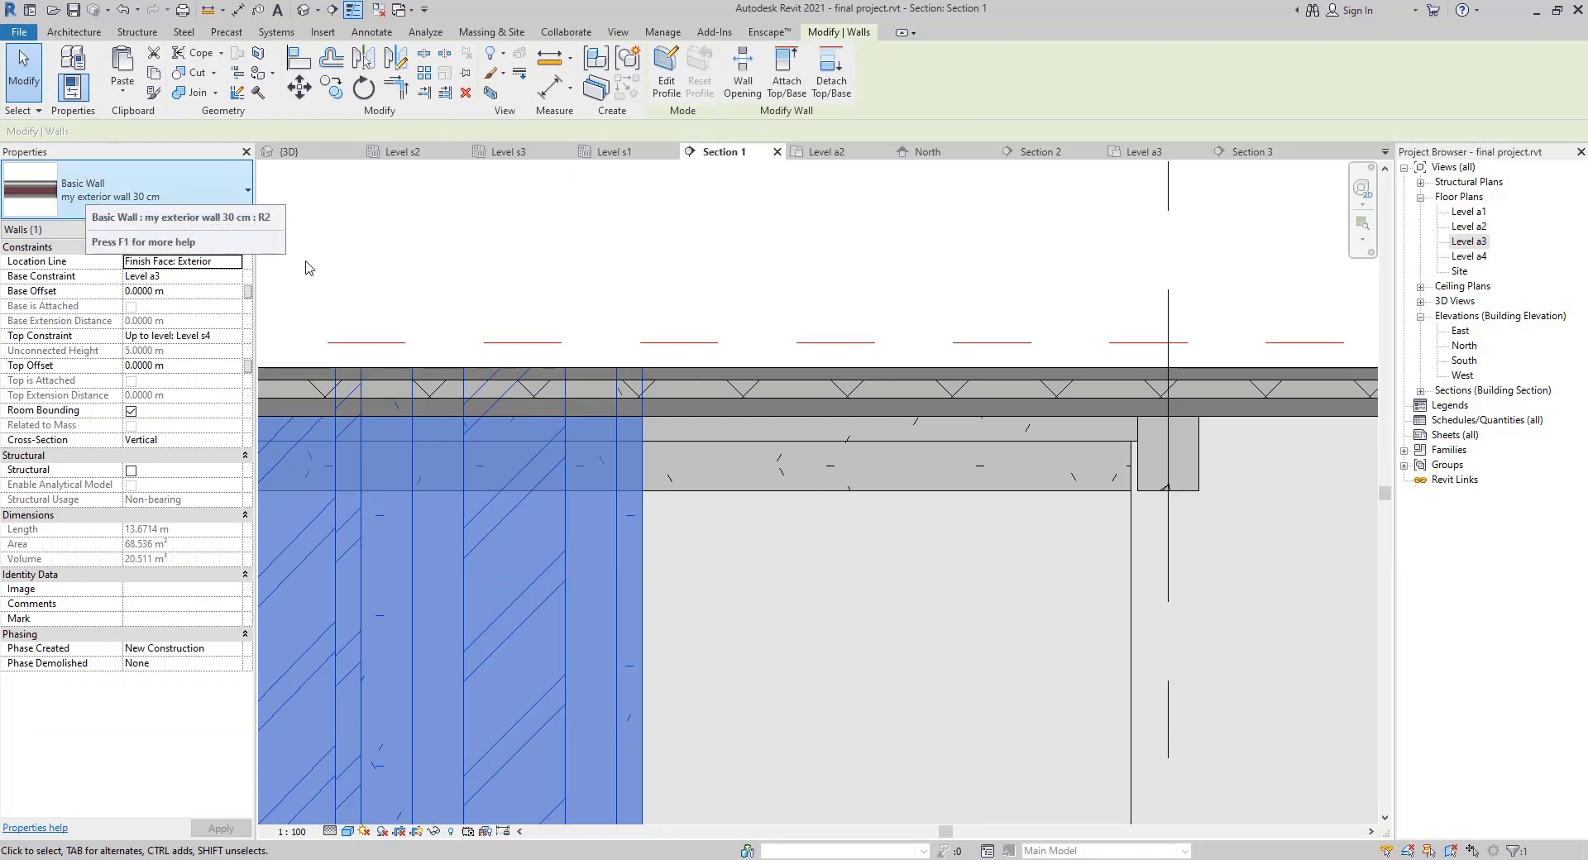
key("Escape")
double_click(1469, 242)
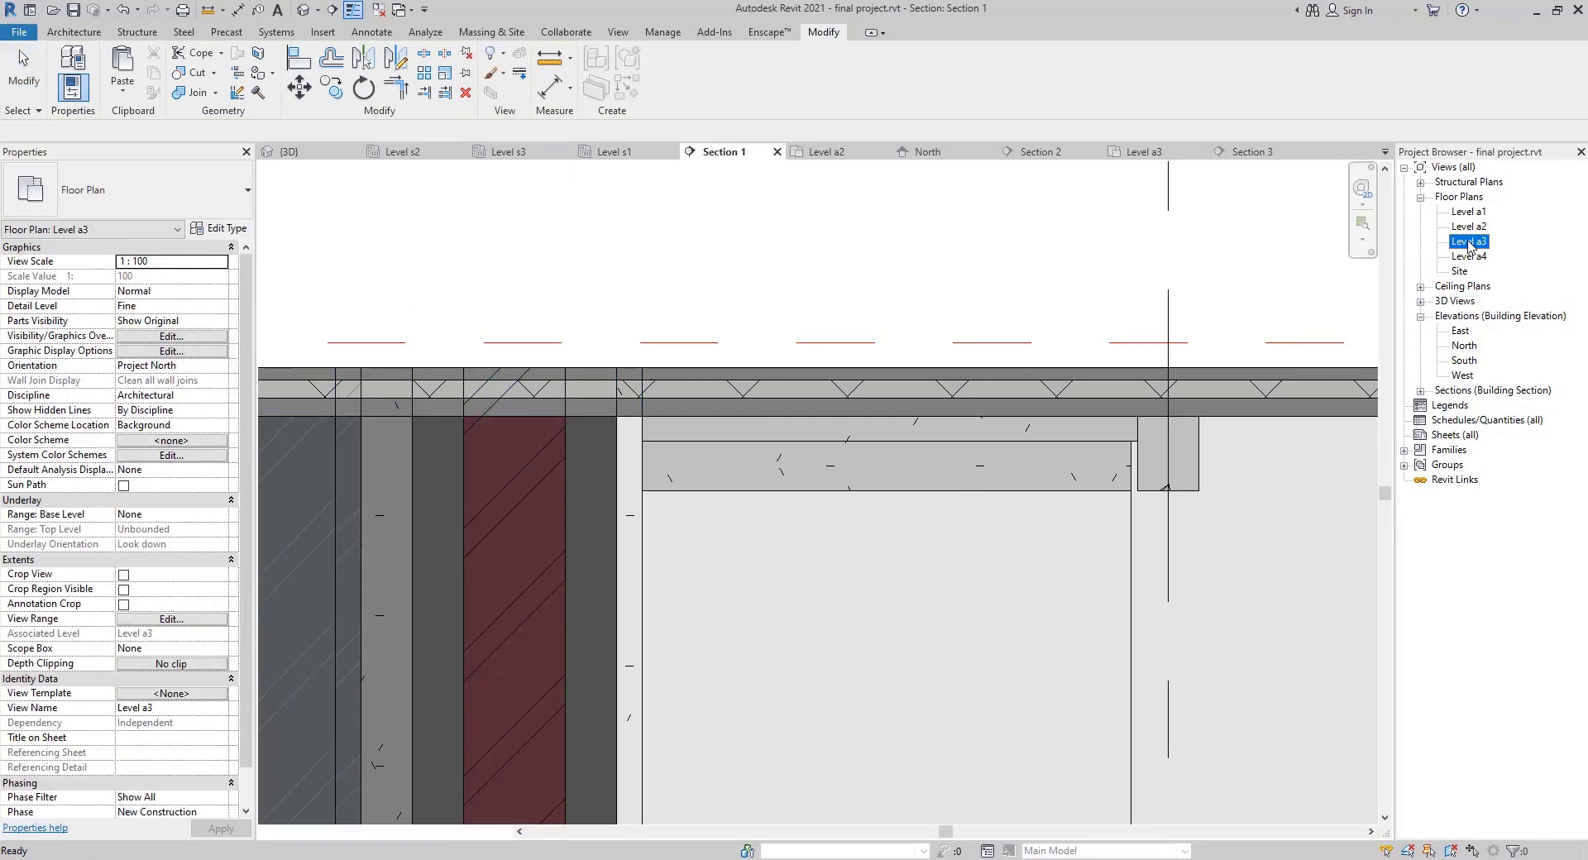
key("Tab")
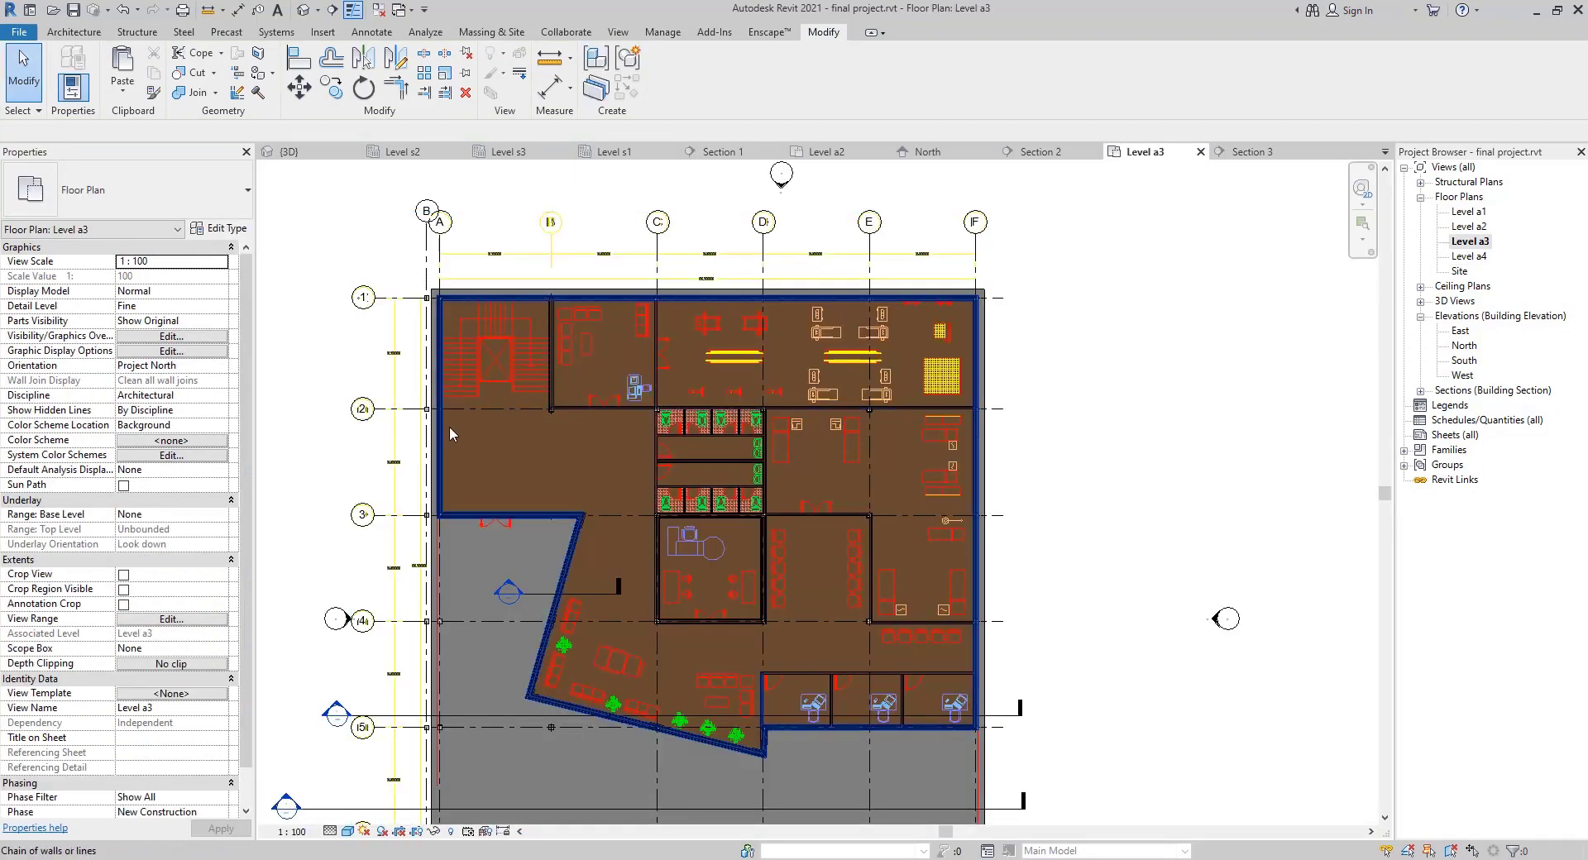
left_click(450, 425)
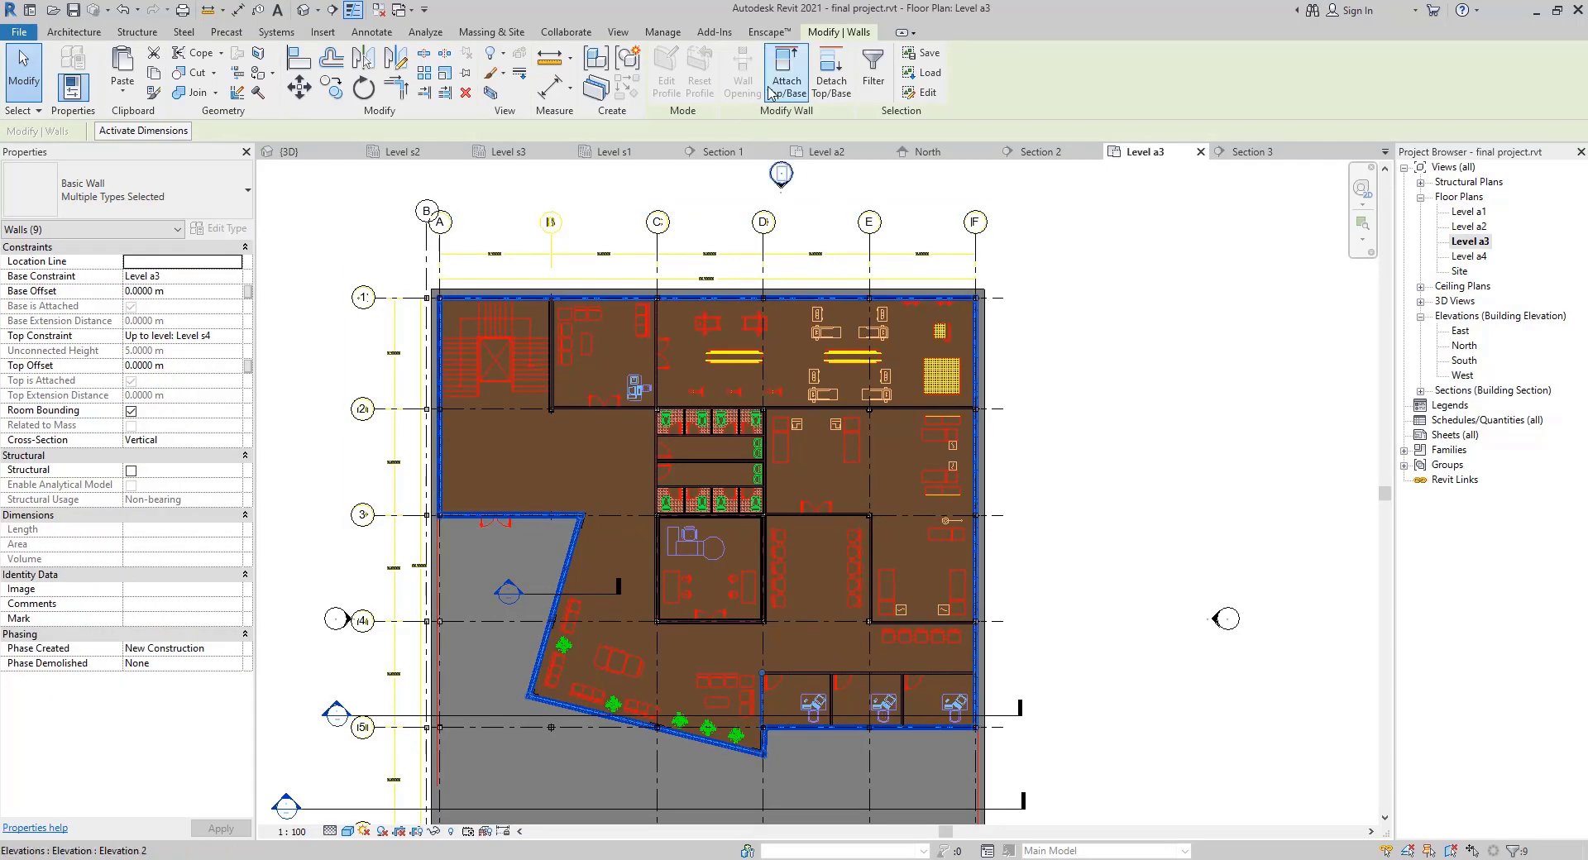
In Section 1, attach the tops of the selected Level a3 exterior walls to the structure floor at Level s4
left_click(712, 153)
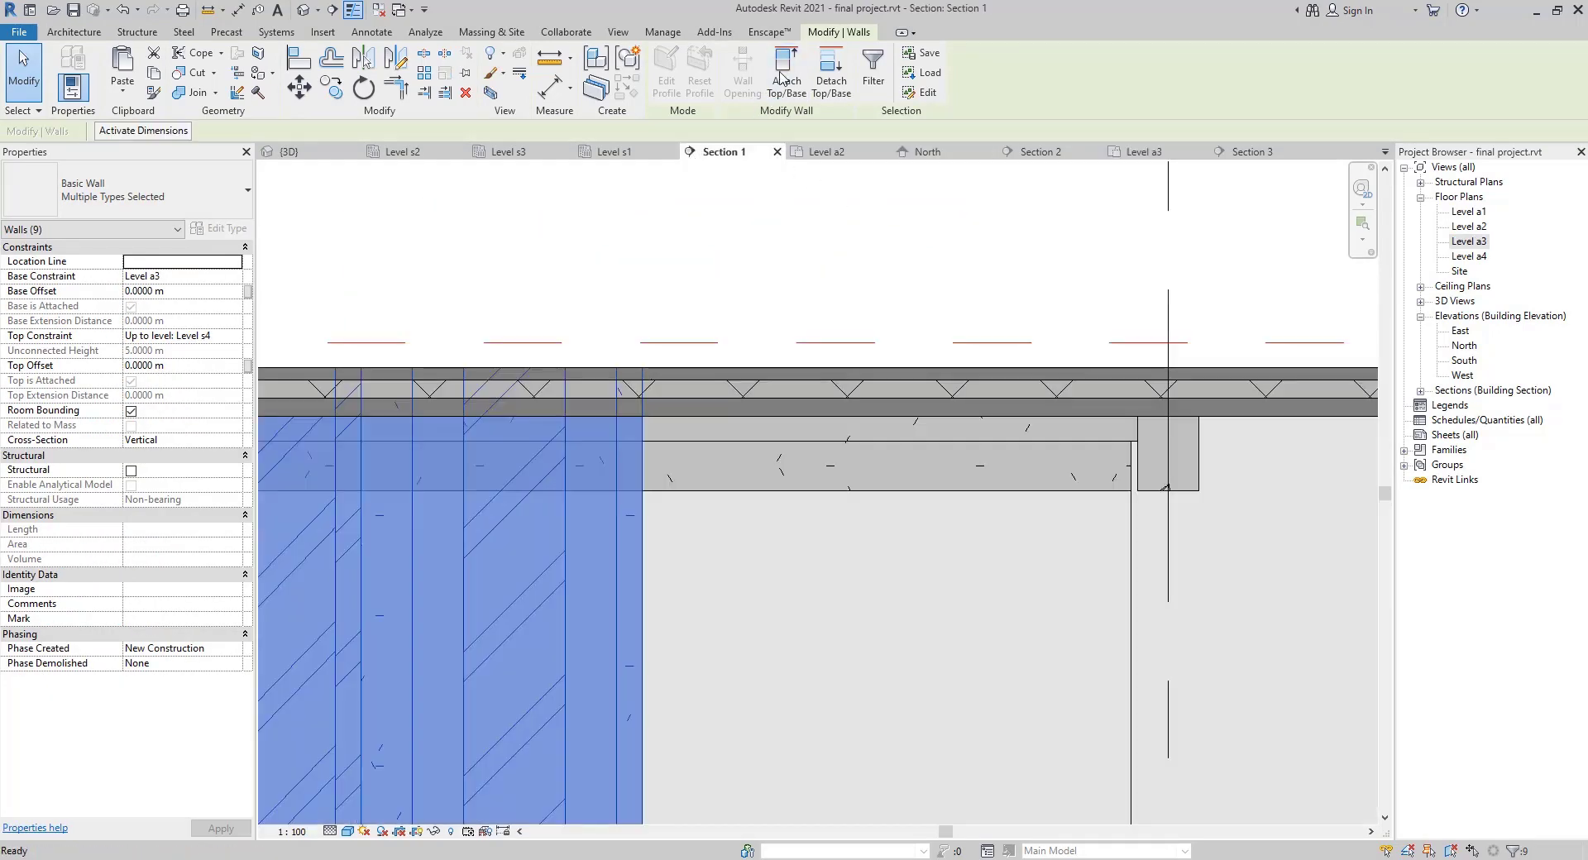
left_click(789, 70)
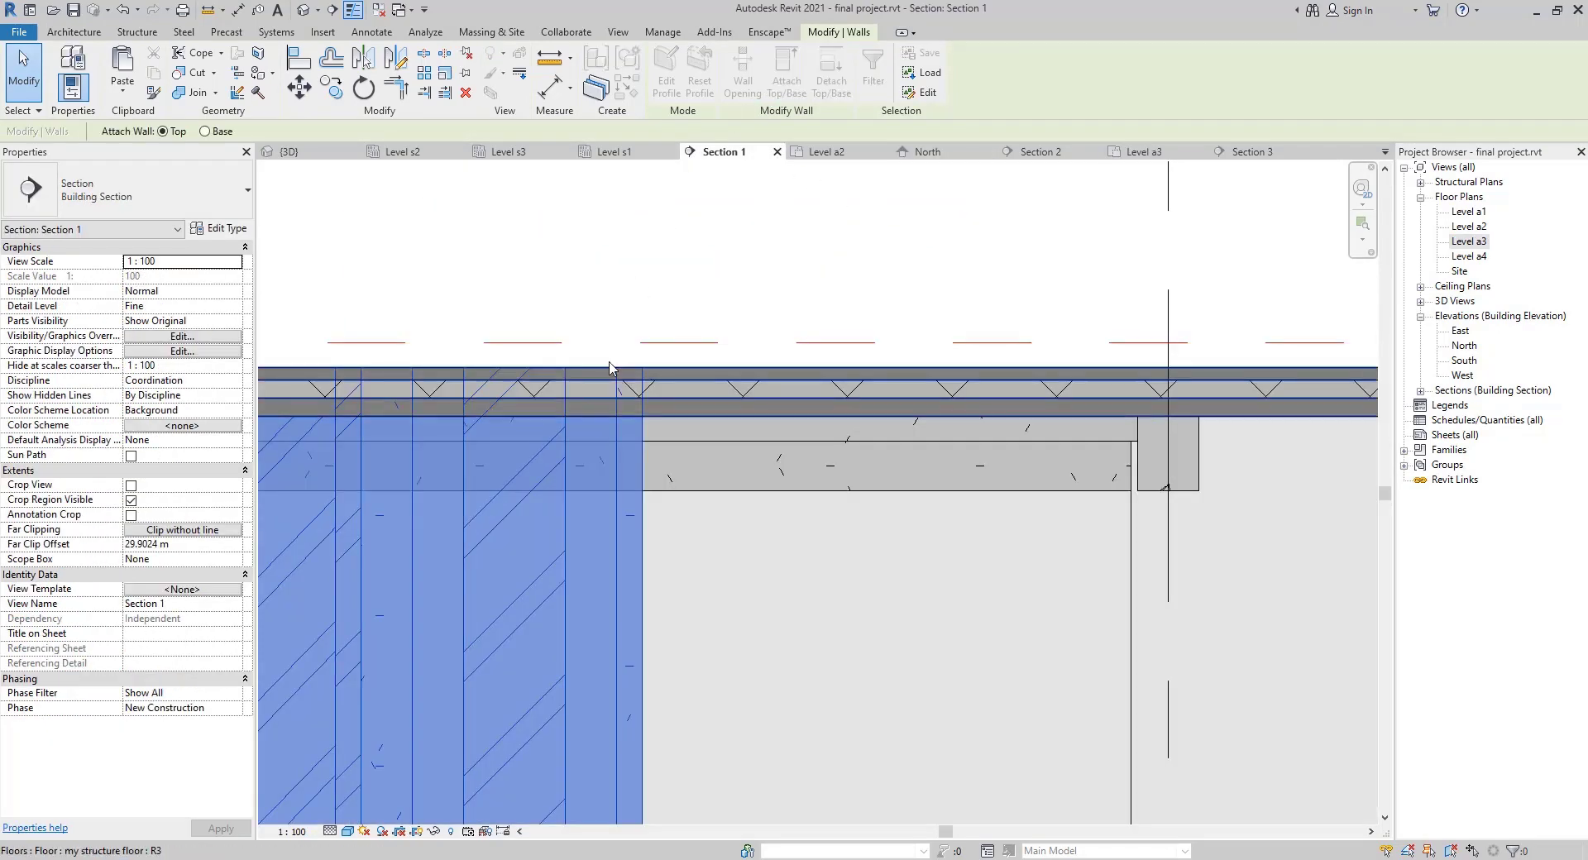
left_click(694, 424)
Attach the bases of the selected Level a3 exterior walls to the structure floor at Level s3 and clear the selection
scroll(748, 459, "up", 5)
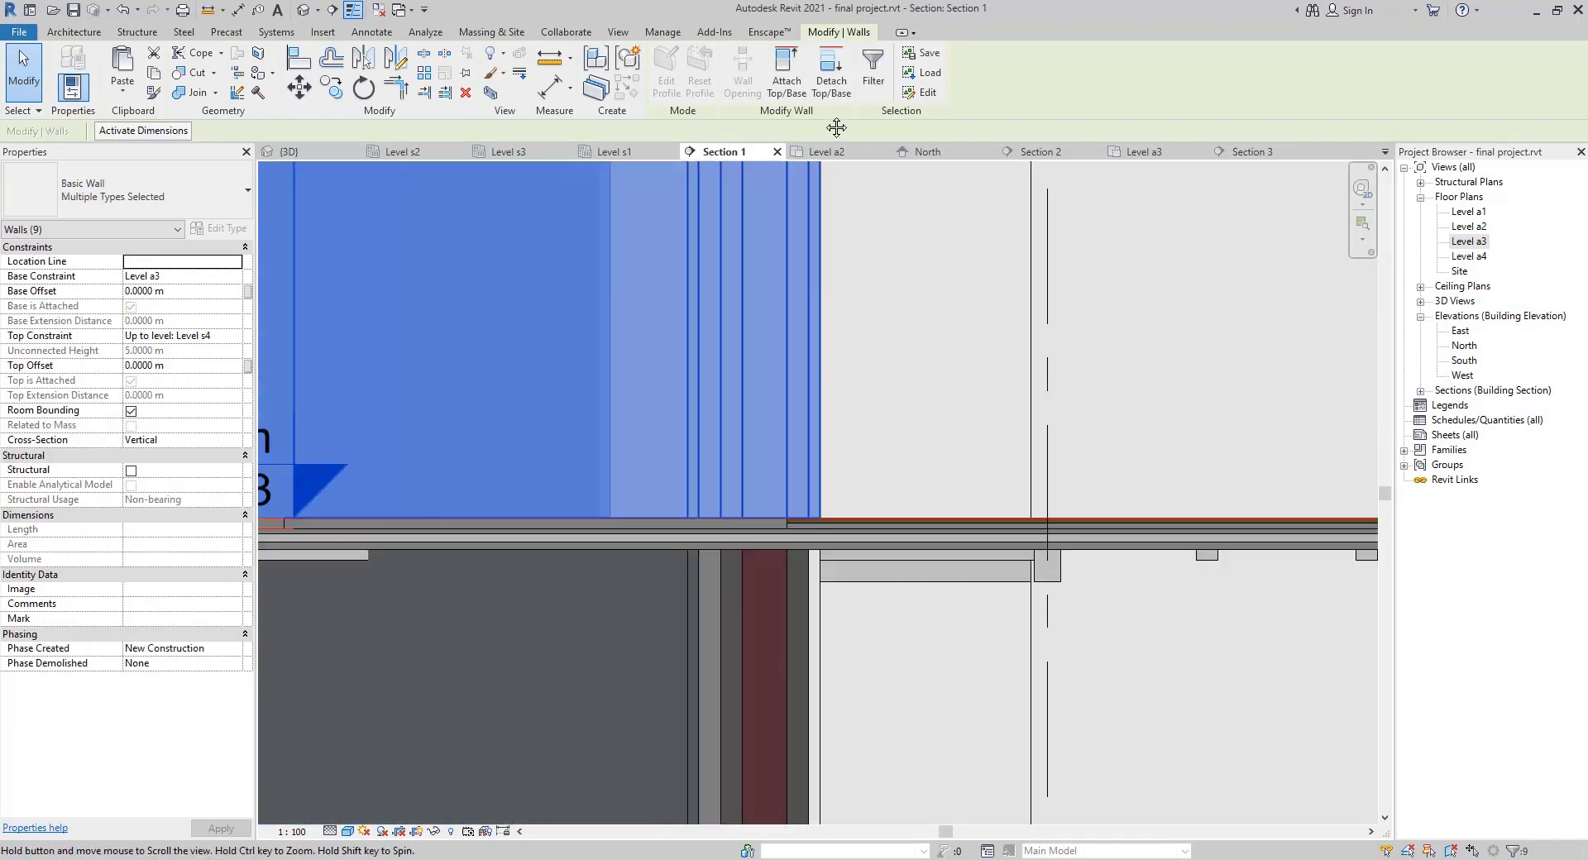
middle_click_drag(792, 476, 791, 445)
scroll(783, 409, "up", 2)
left_click(786, 76)
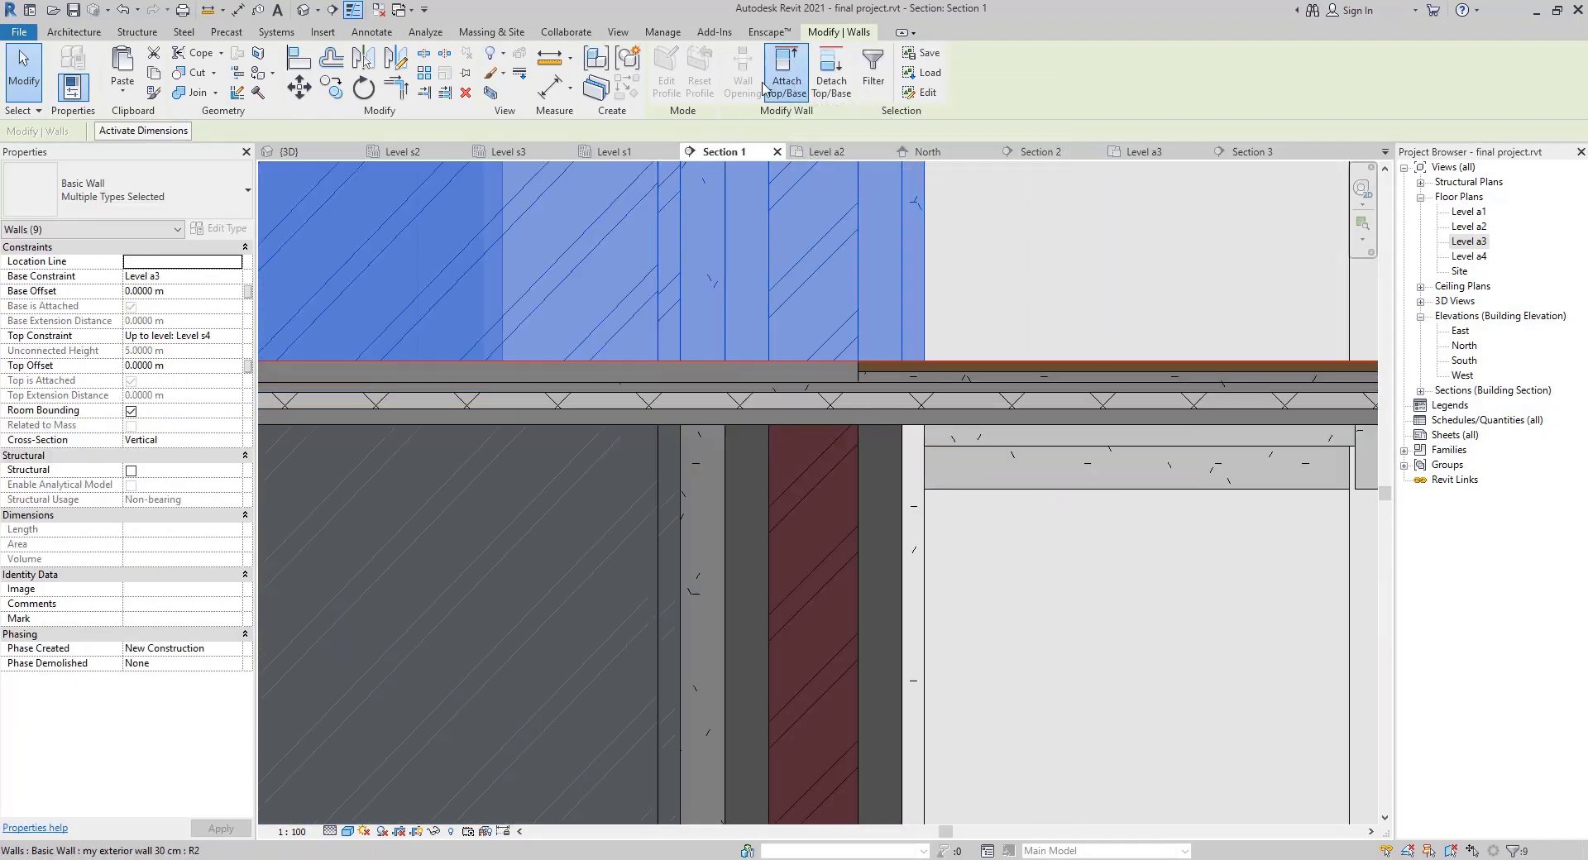
left_click(205, 132)
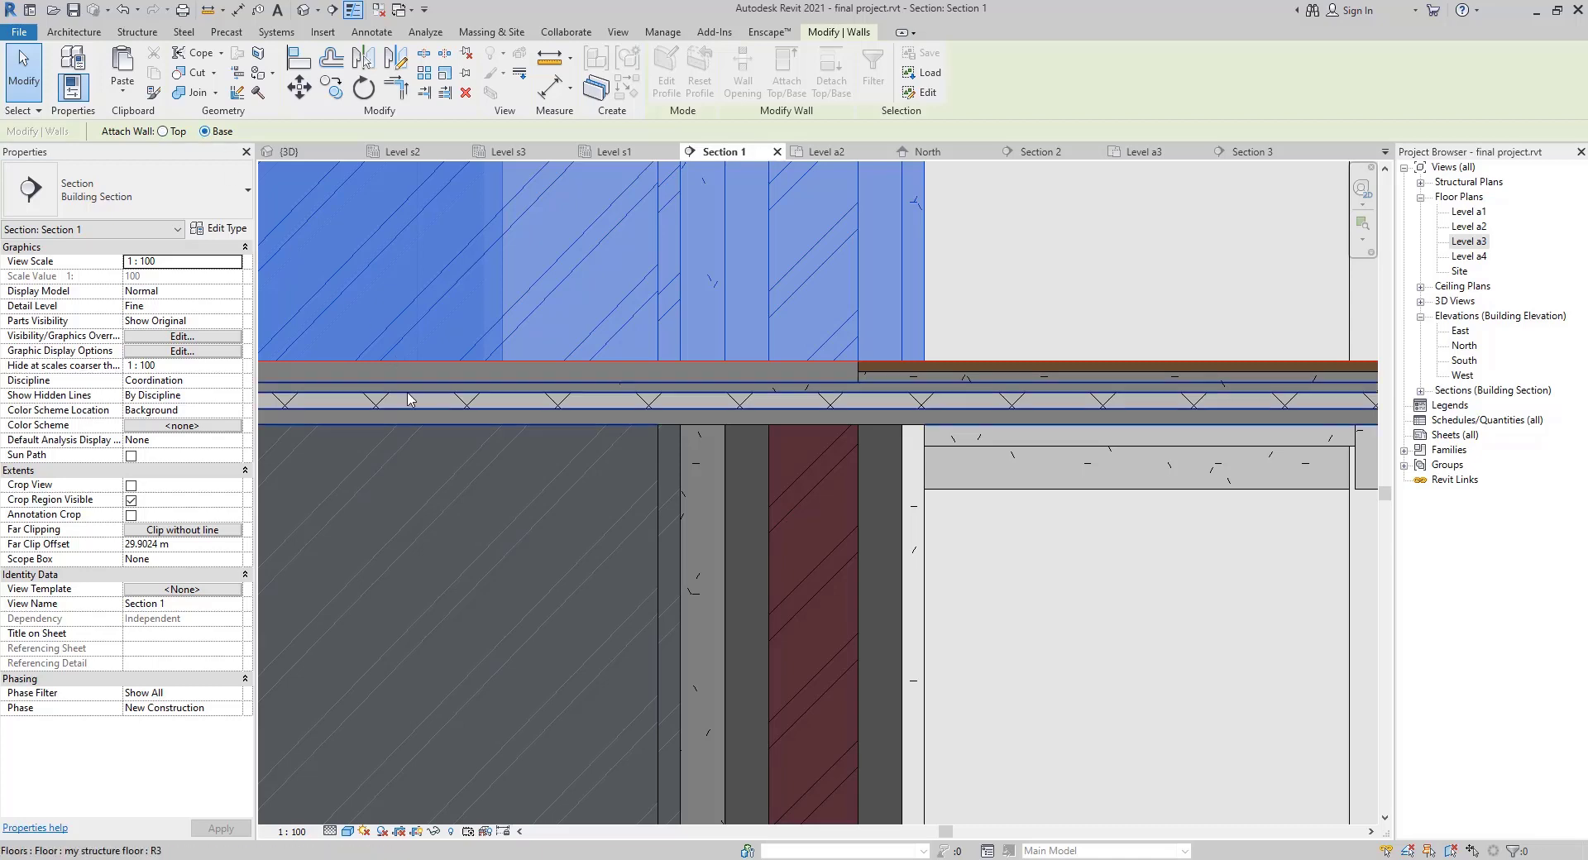
left_click(405, 409)
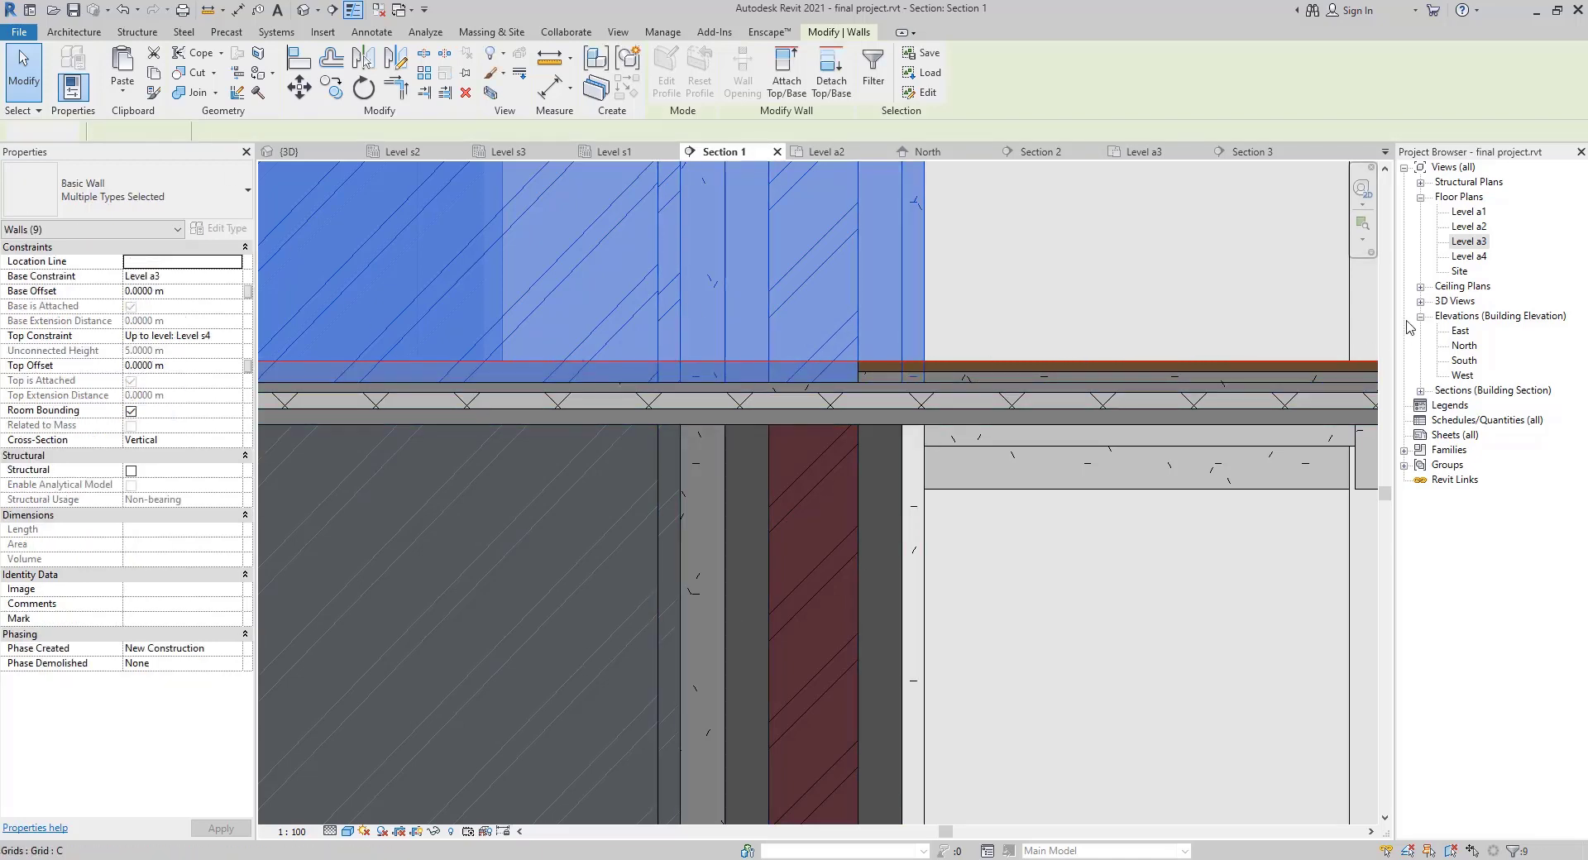
key("Escape")
Select the whole chain of exterior walls in the Level a2 floor plan
double_click(1469, 226)
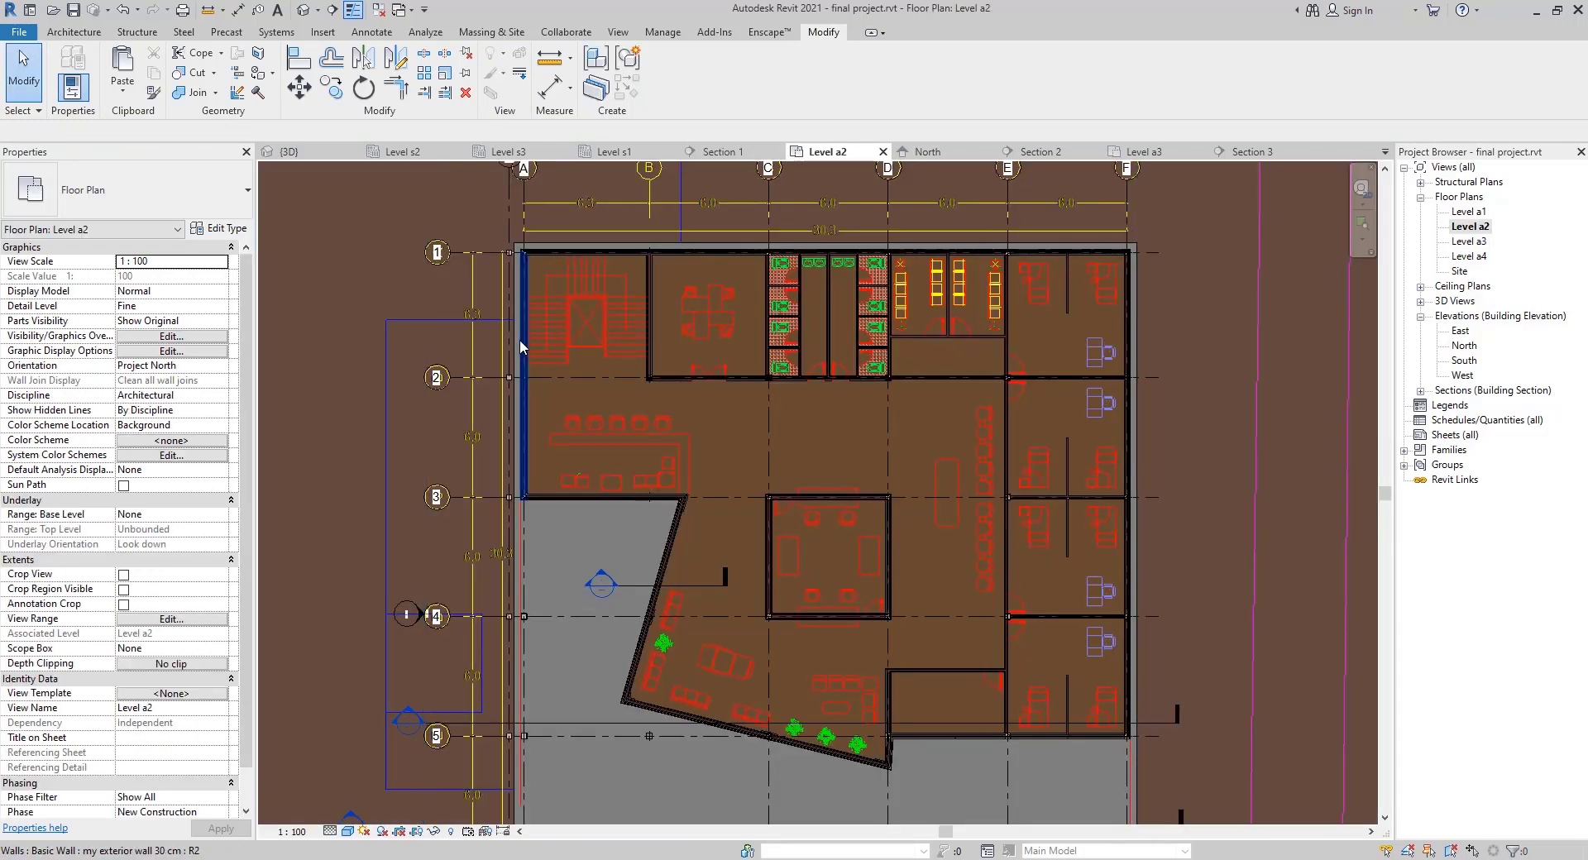
key("Tab")
left_click(521, 346)
right_click(522, 346)
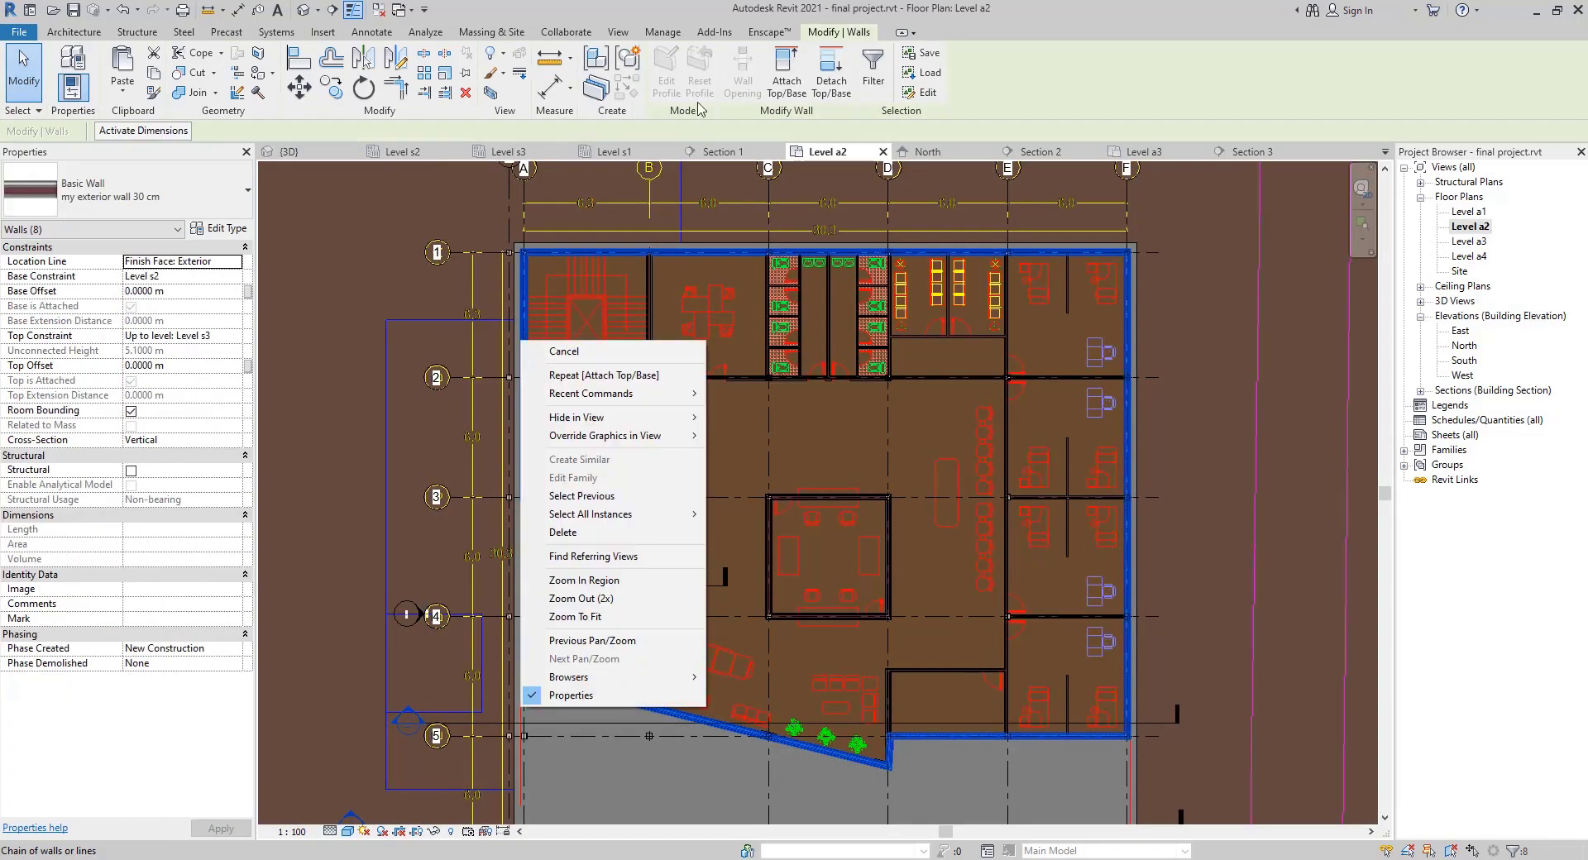
Check in Section 1 how the selected Level a2 exterior walls meet the floors above and below, and clear the selection
left_click(730, 122)
left_click(714, 153)
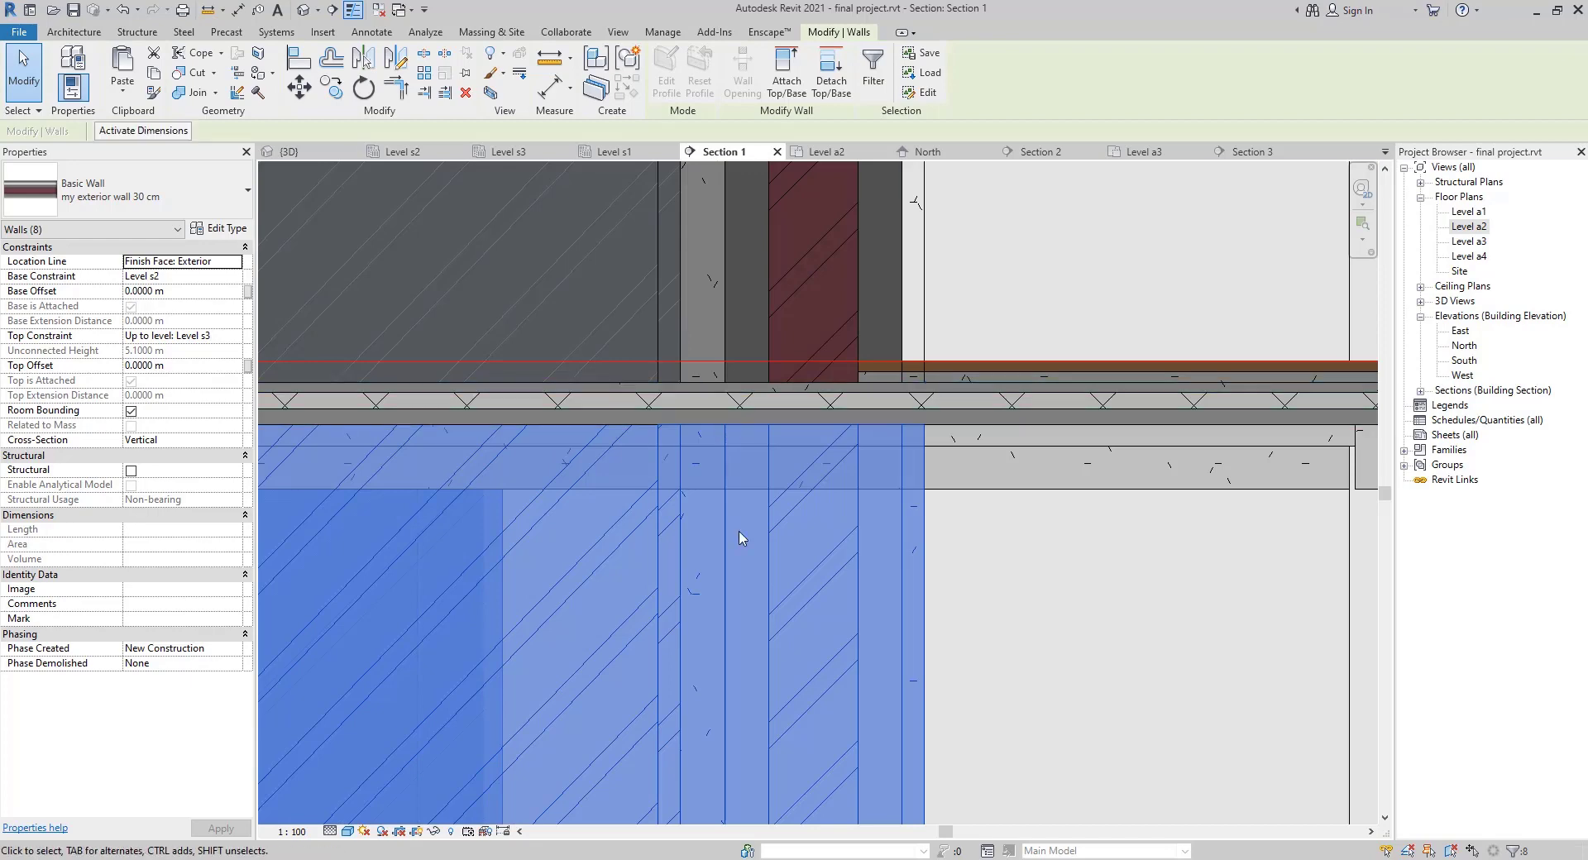
scroll(833, 514, "down", 2)
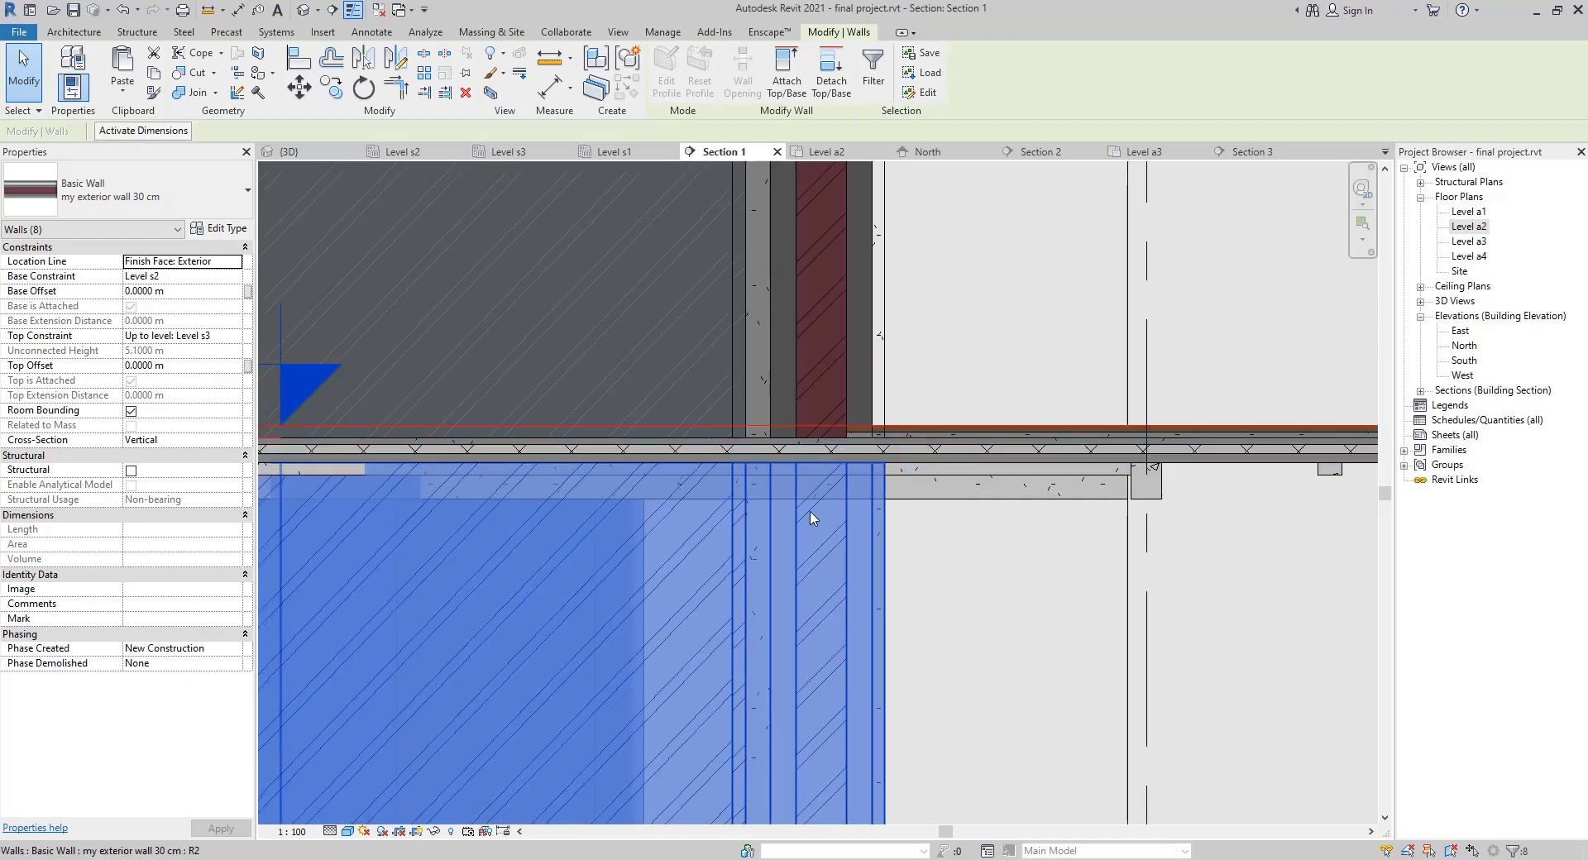
scroll(769, 616, "down", 2)
scroll(766, 622, "down", 2)
middle_click_drag(766, 622, 815, 339)
scroll(855, 430, "up", 5)
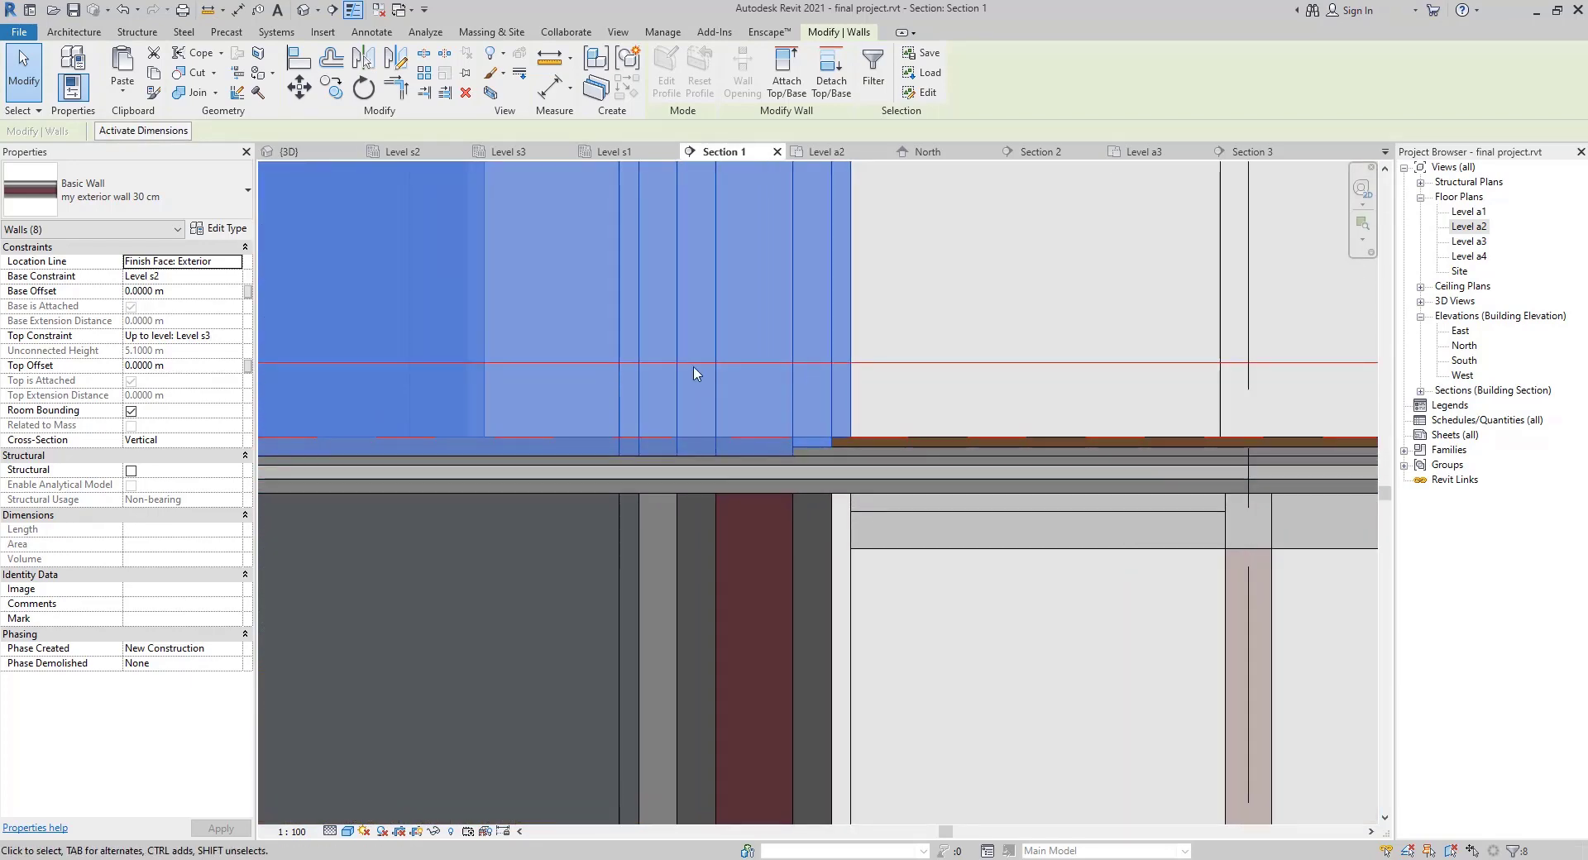
scroll(677, 488, "down", 3)
key("Escape")
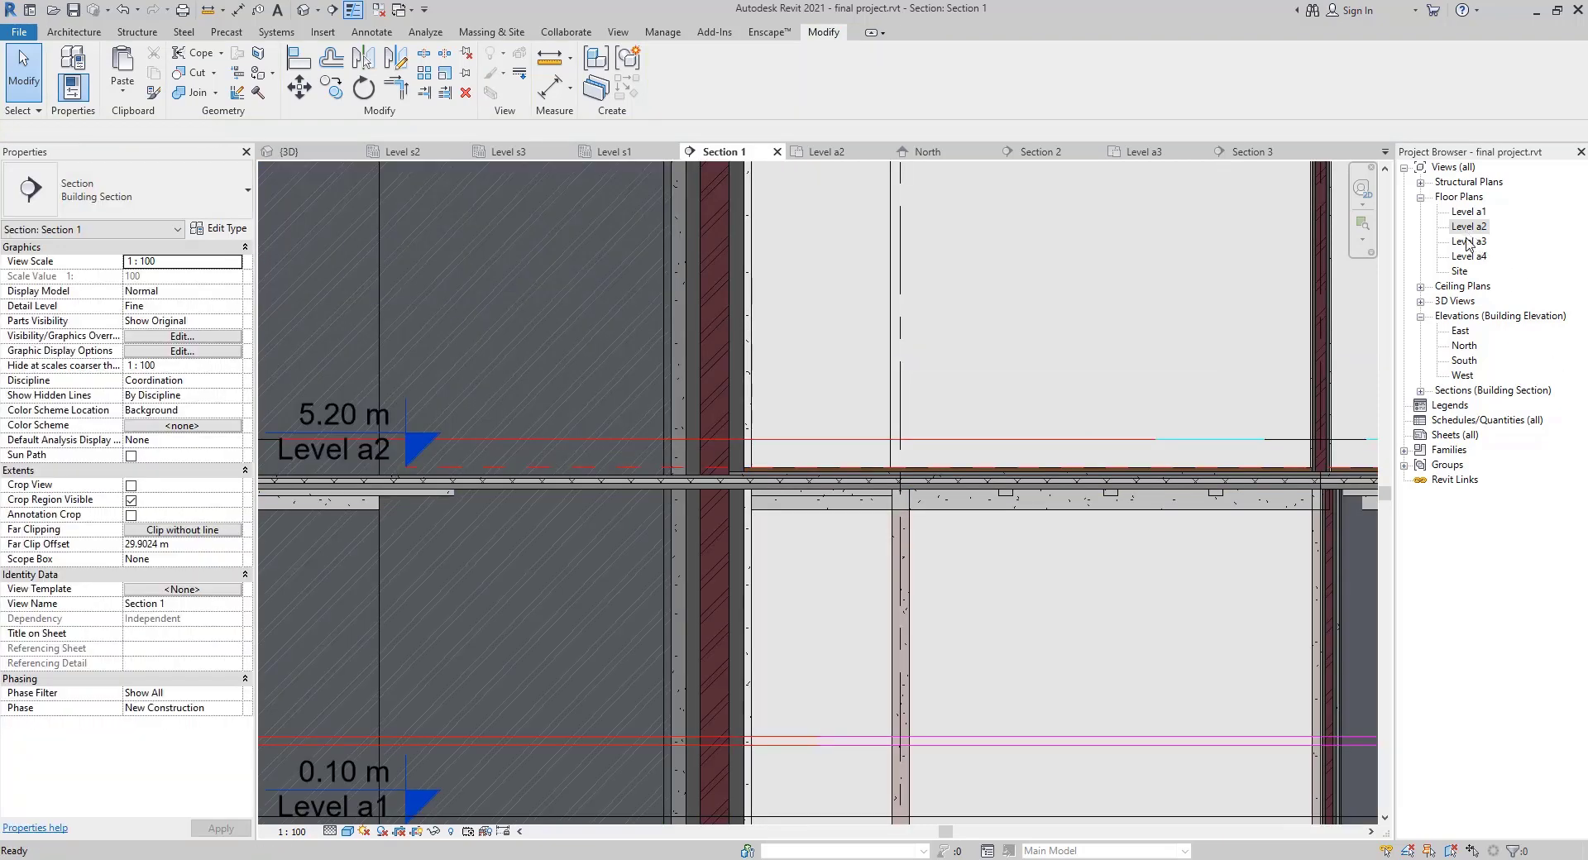
Open the Level a1 floor plan and select the whole chain of exterior walls
double_click(1469, 212)
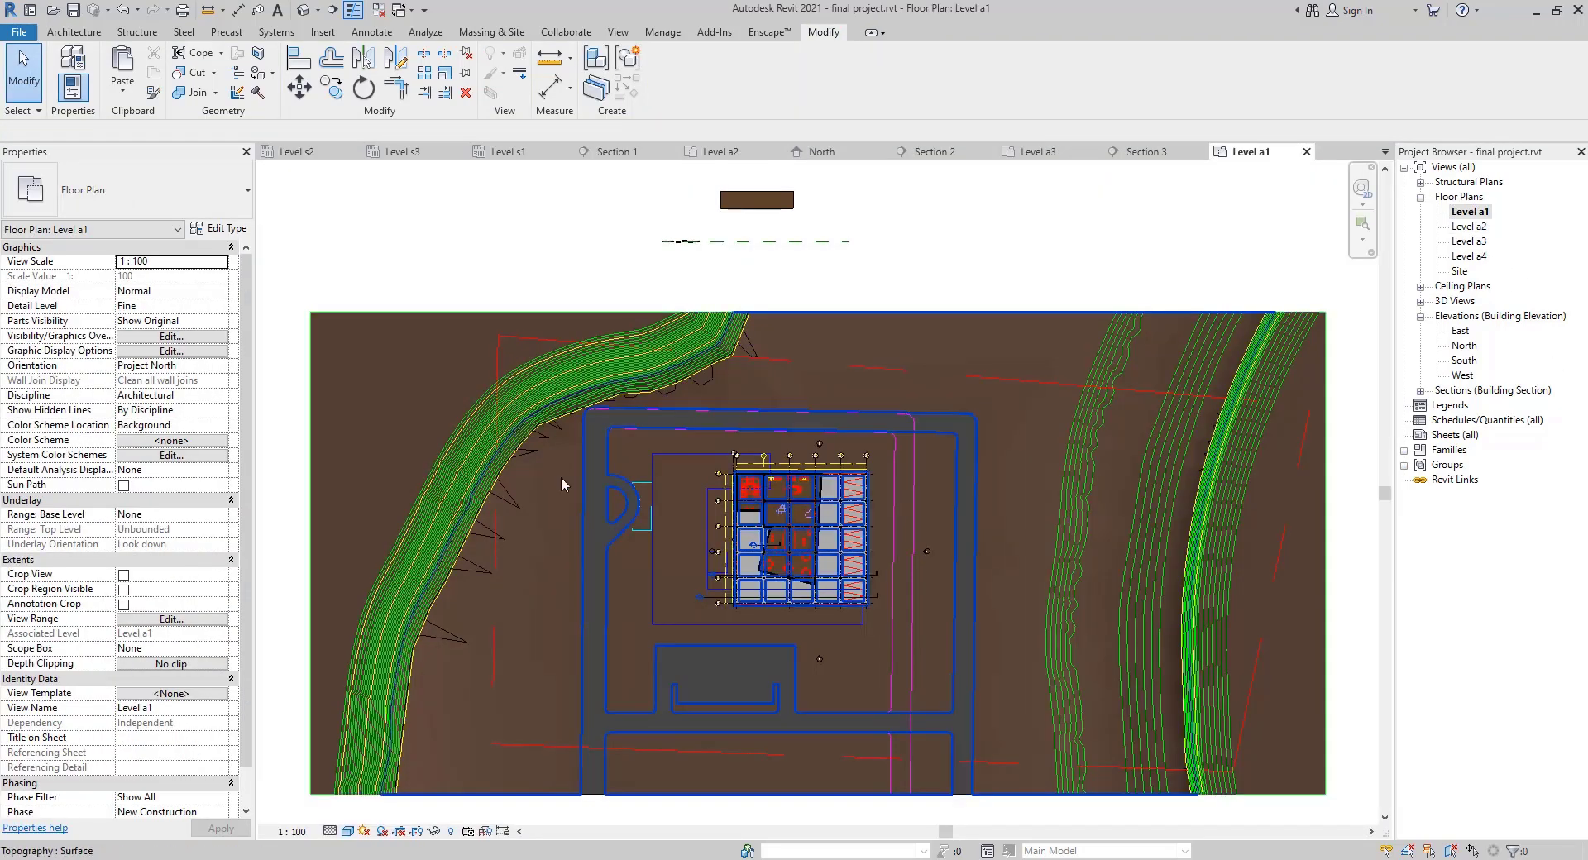
scroll(653, 489, "up", 3)
scroll(915, 488, "up", 3)
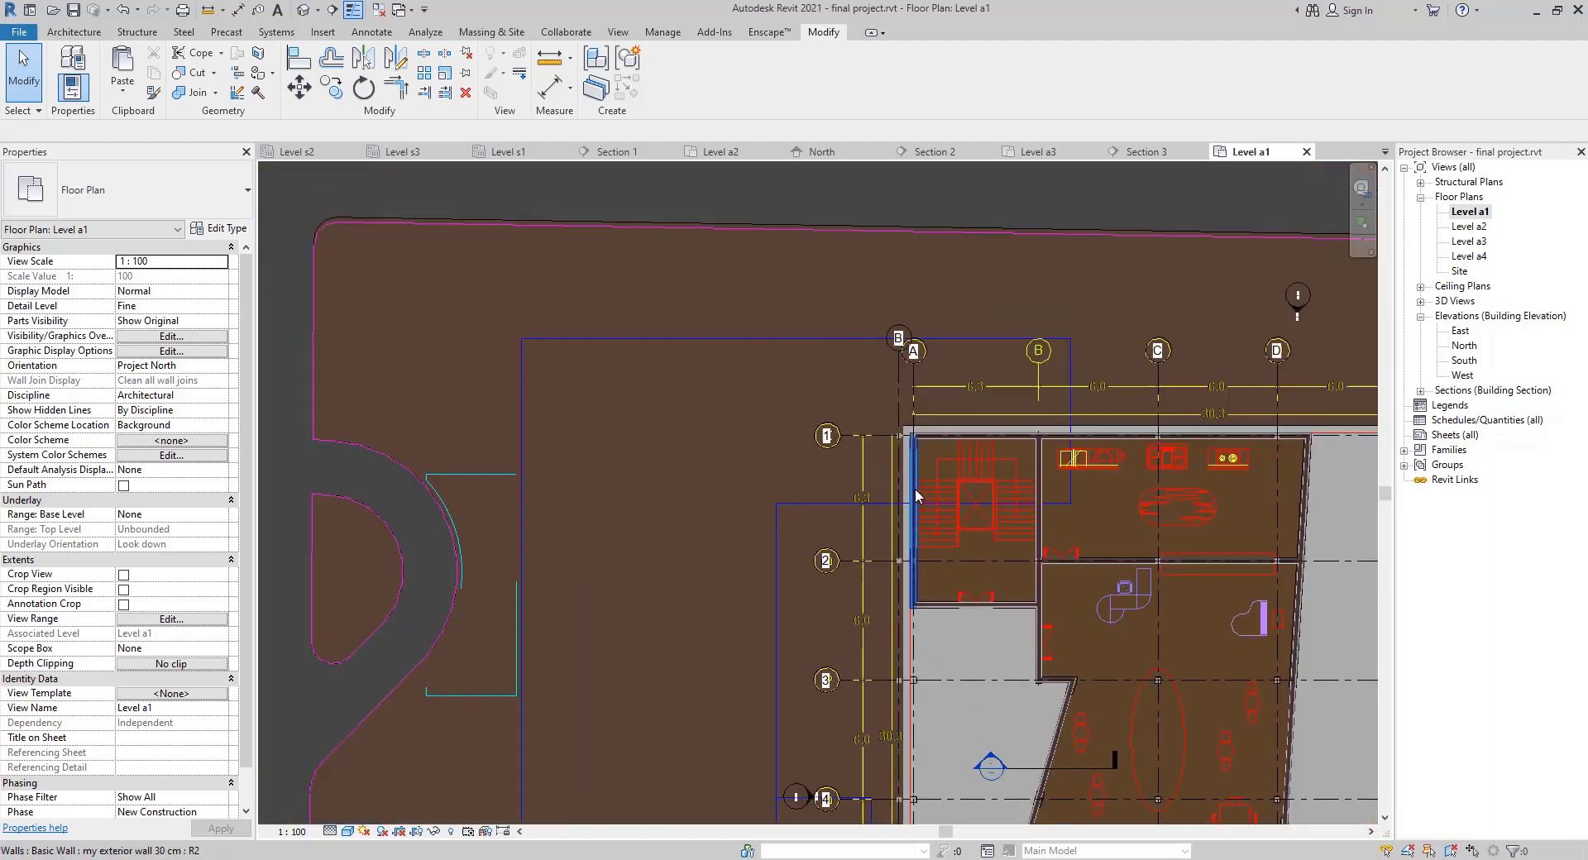
key("Tab")
left_click(915, 488)
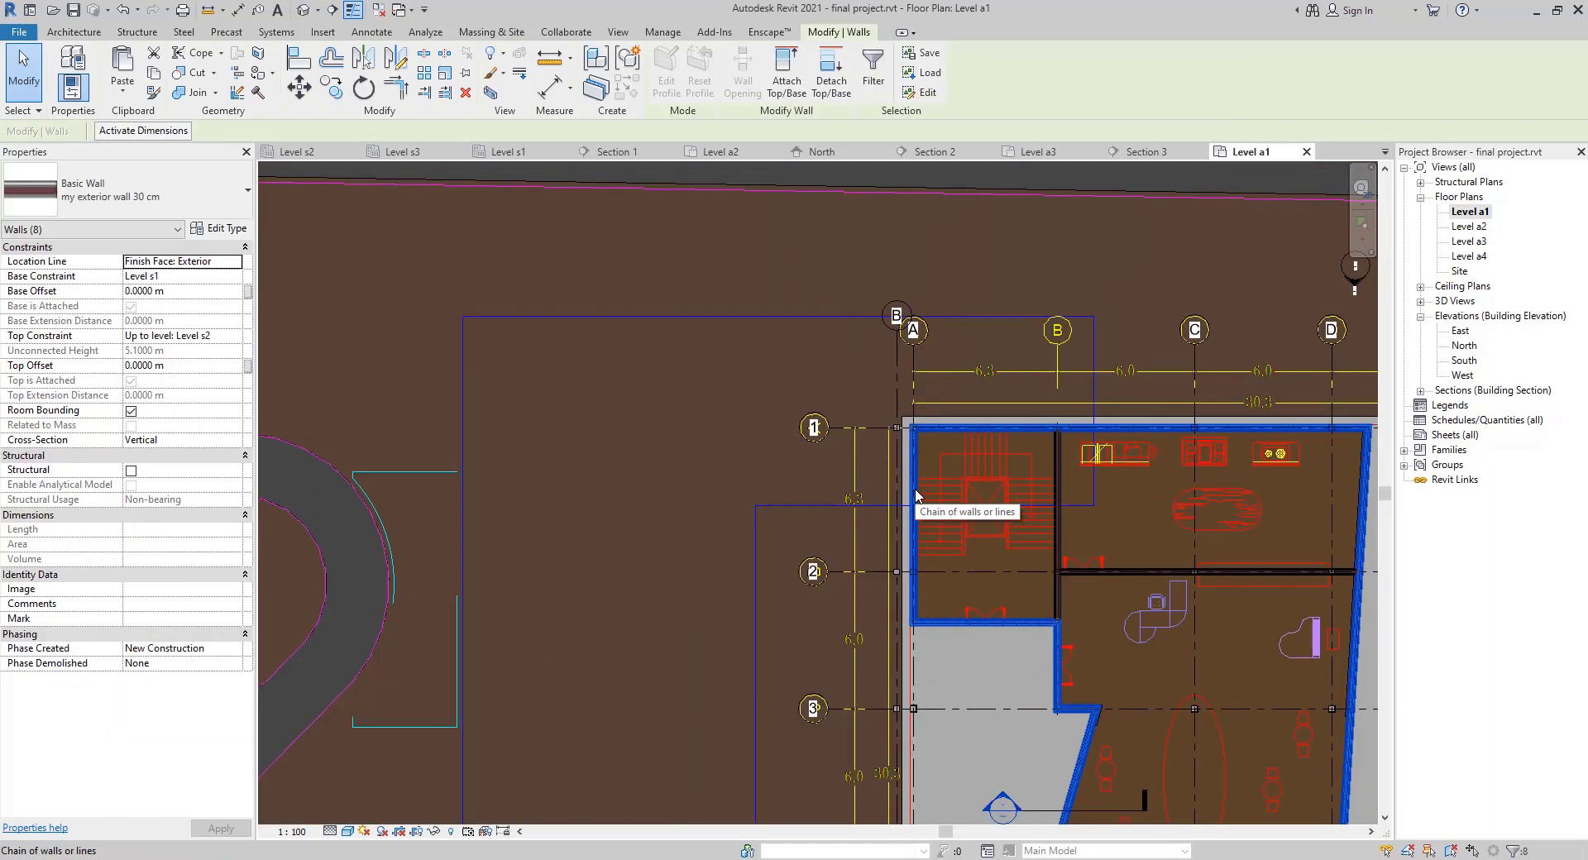
In Section 1, attach the tops of the selected Level a1 exterior walls to the structure floor at Level s2
left_click(612, 151)
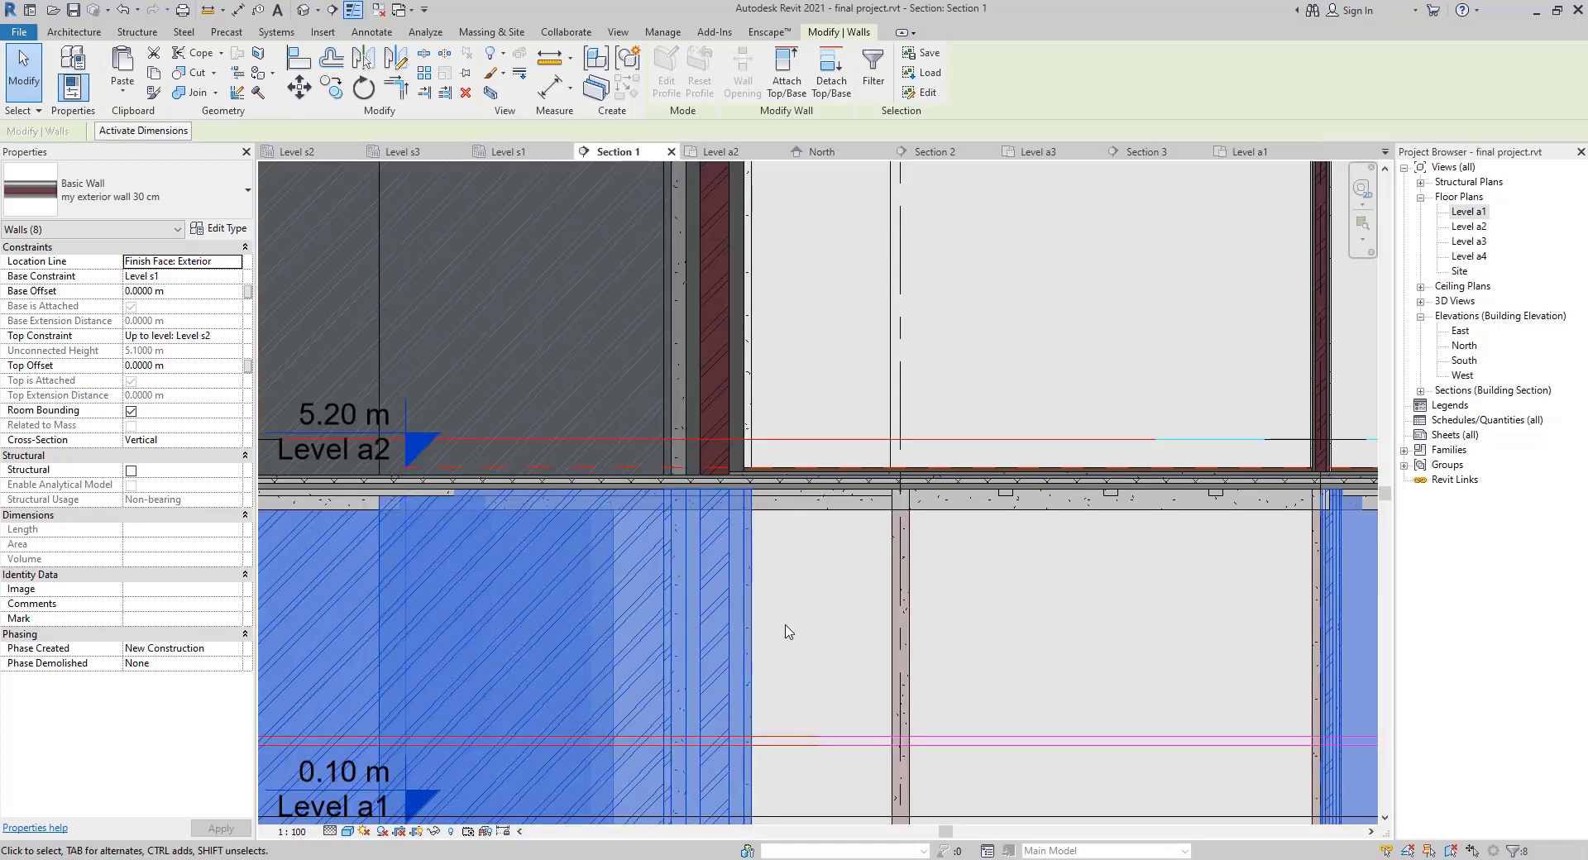
scroll(785, 631, "down", 1)
left_click(784, 73)
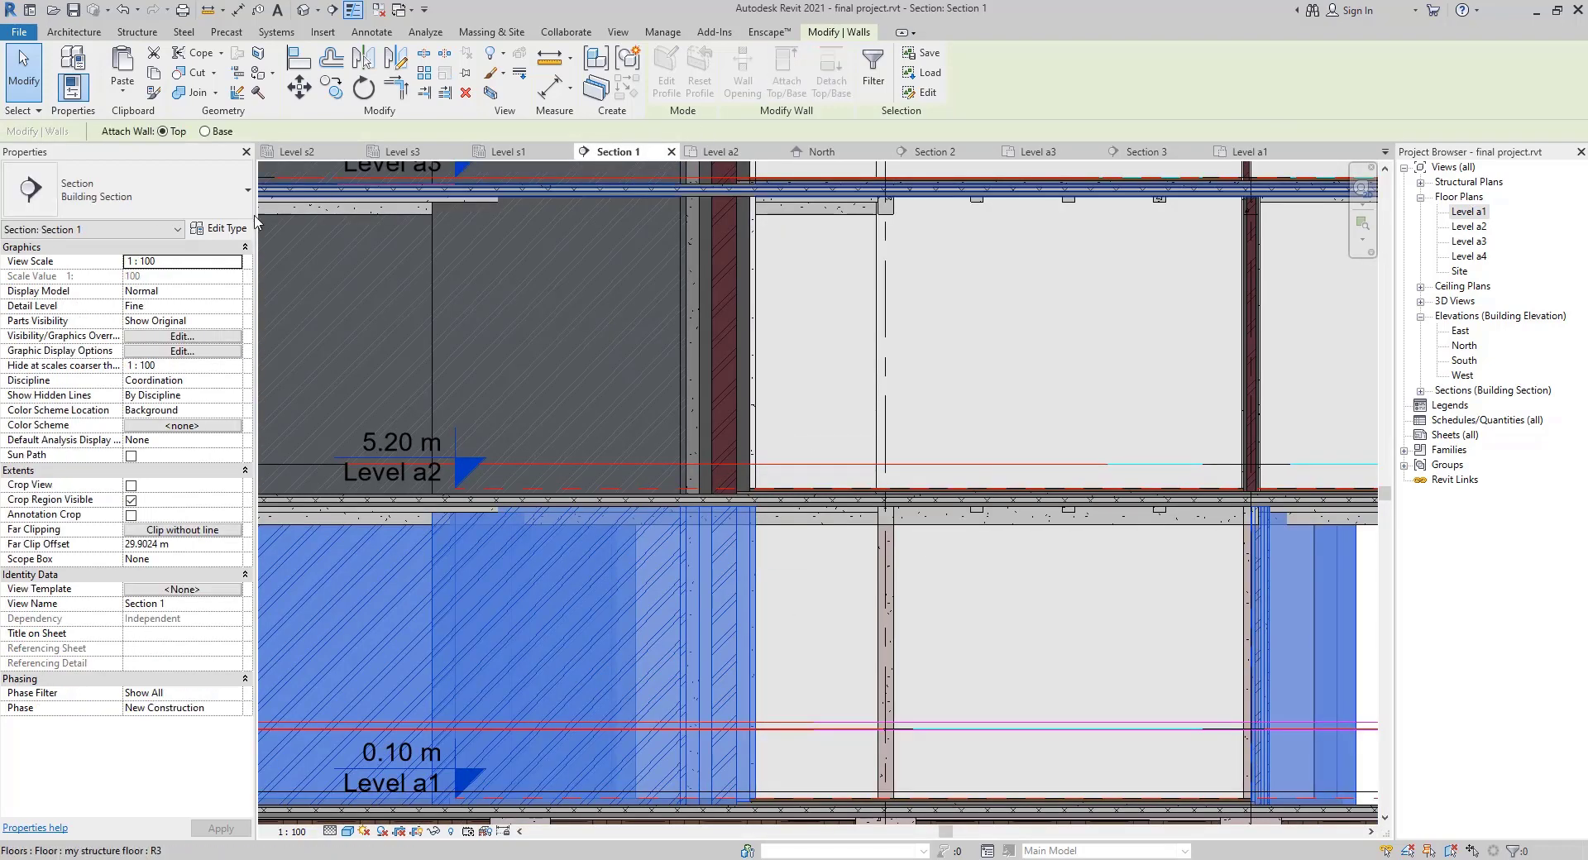
left_click(660, 507)
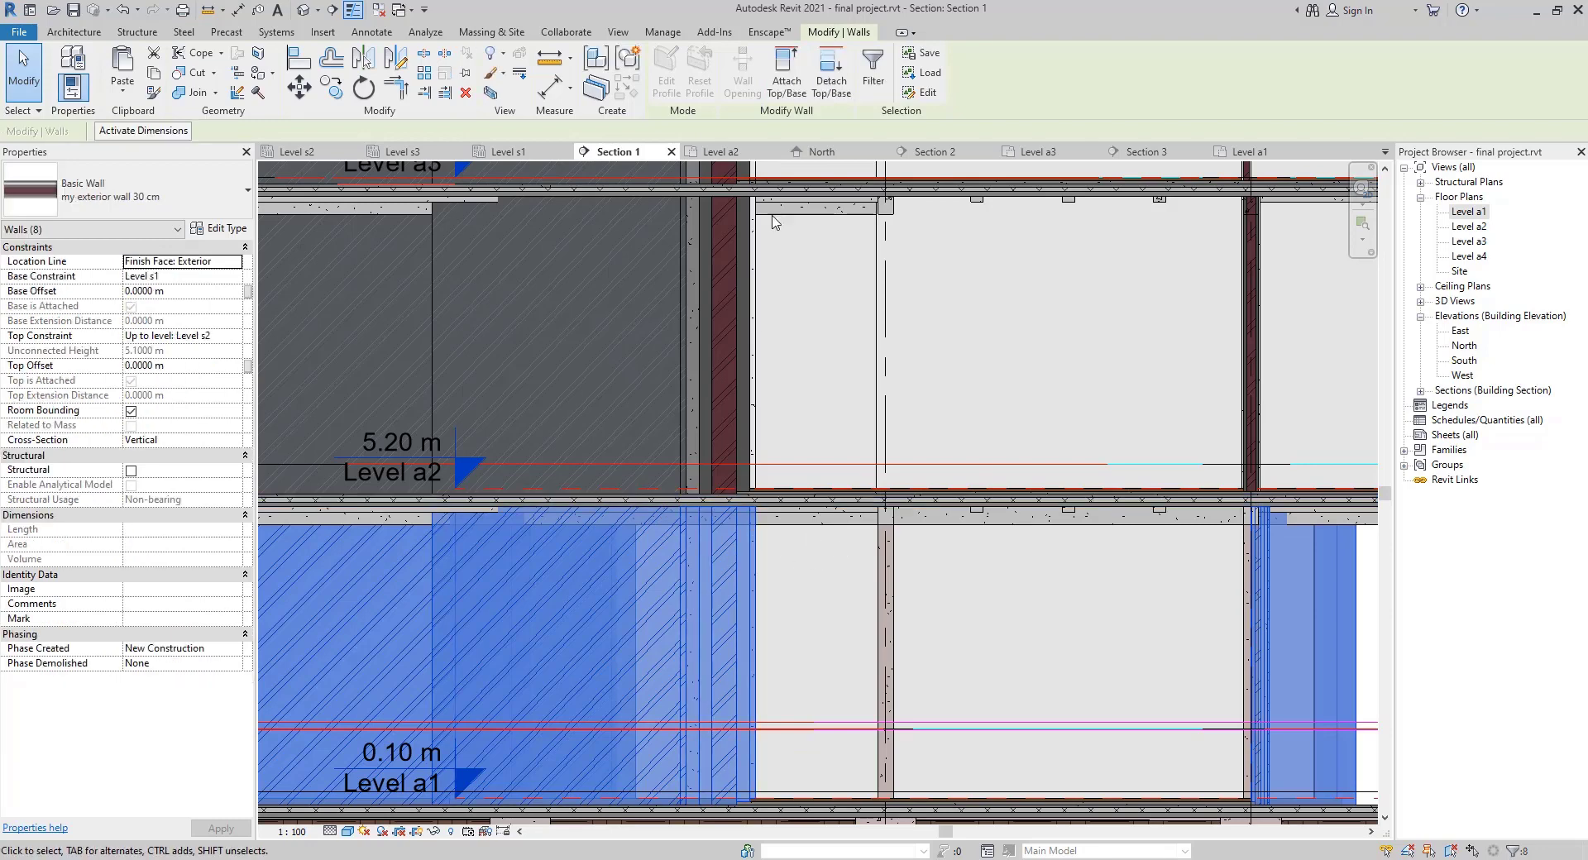
Attach the bases of the selected Level a1 exterior walls to the structure floor at Level s1 and clear the selection
left_click(782, 82)
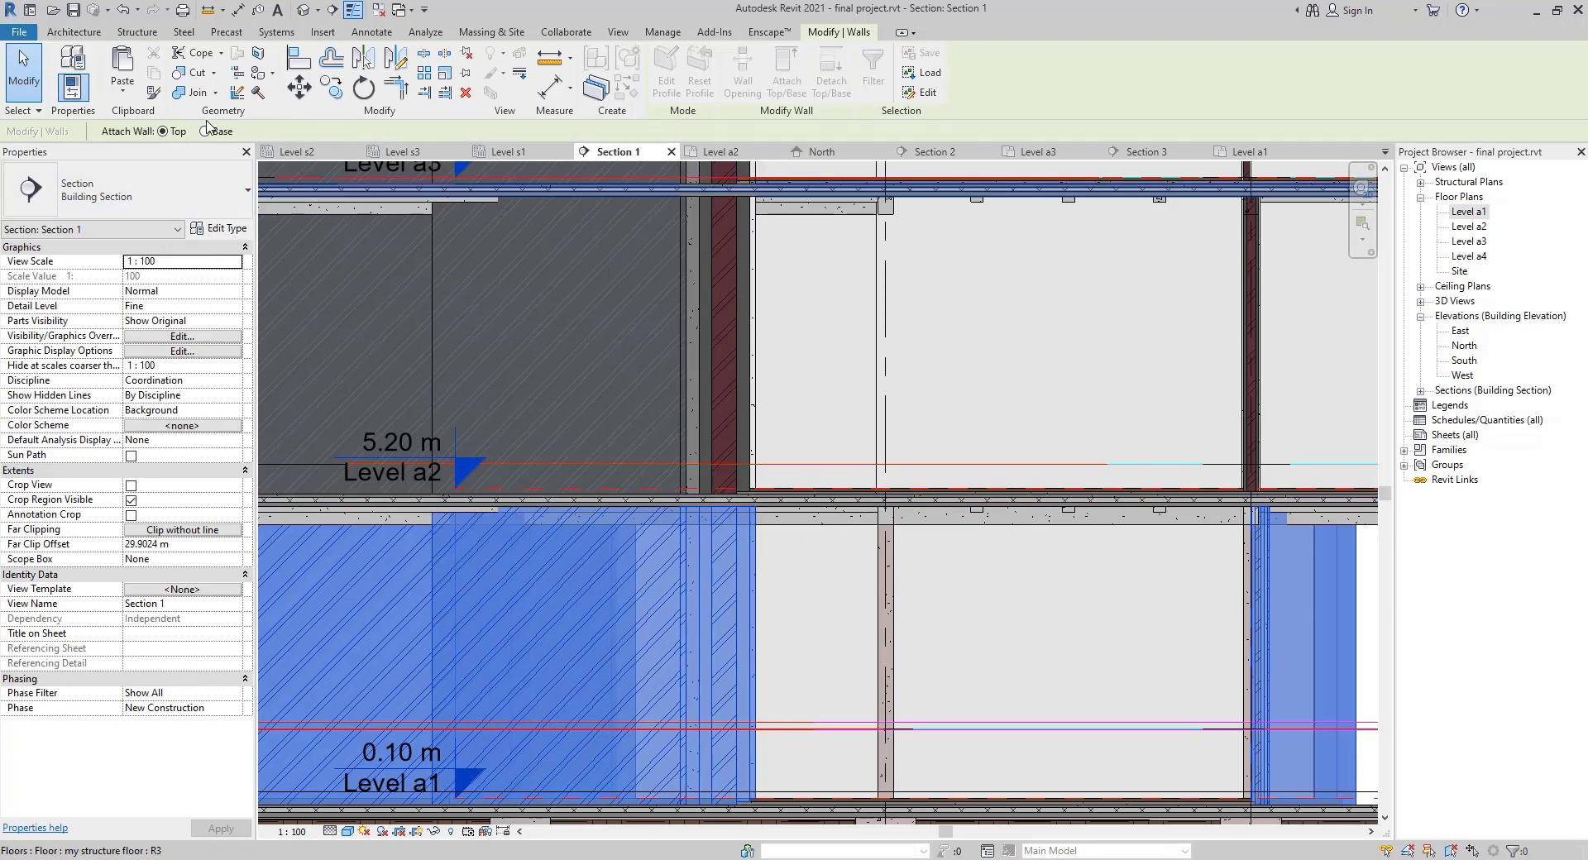
left_click(206, 130)
middle_click_drag(802, 439, 820, 145)
scroll(763, 430, "up", 3)
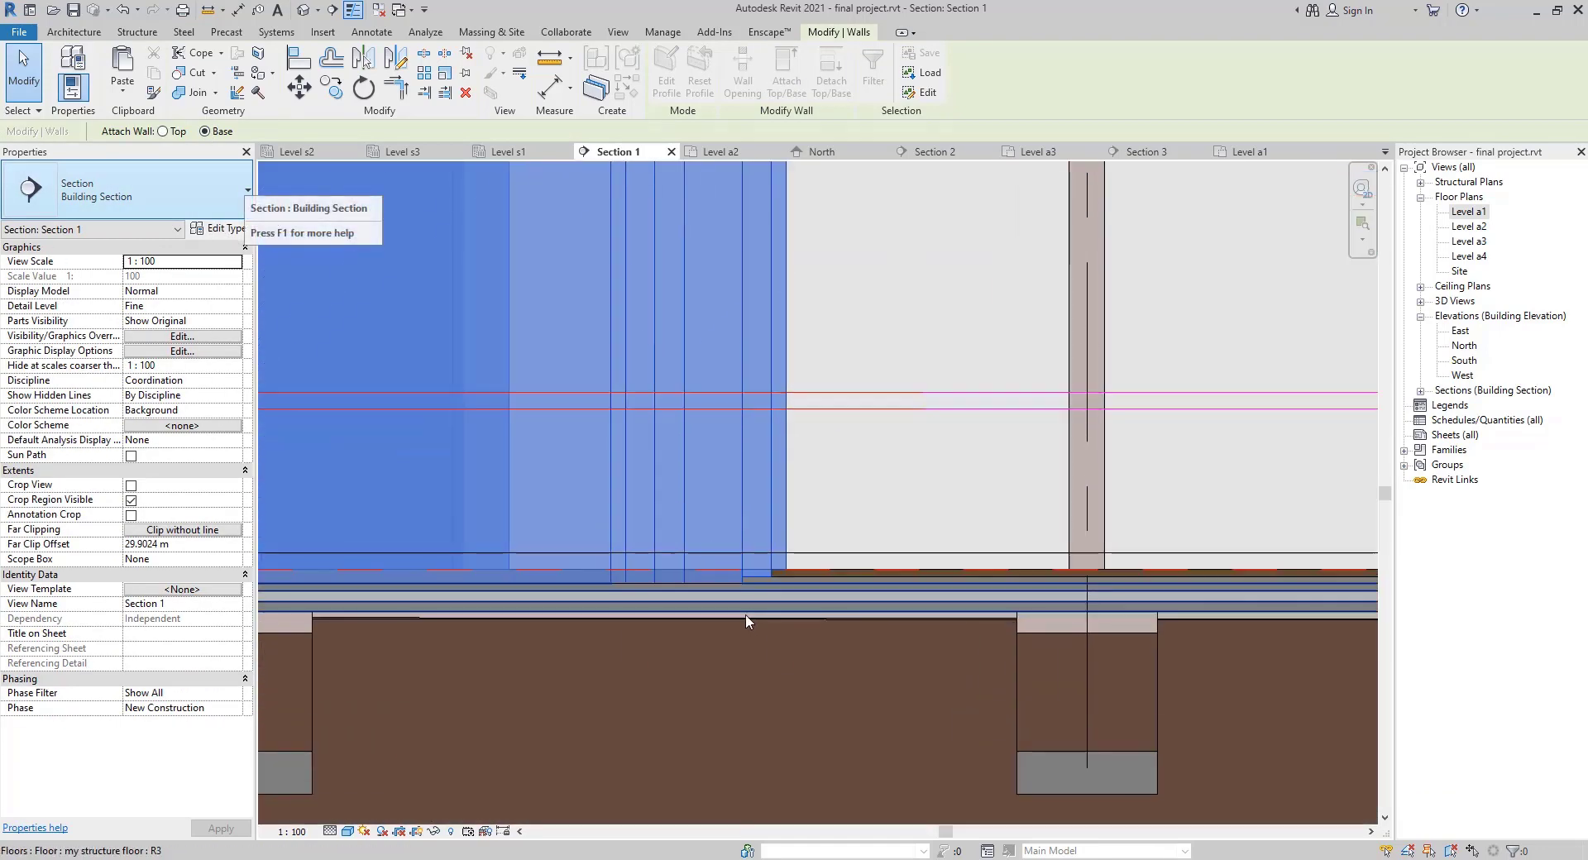
left_click(743, 607)
left_click(1016, 531)
scroll(910, 520, "down", 1)
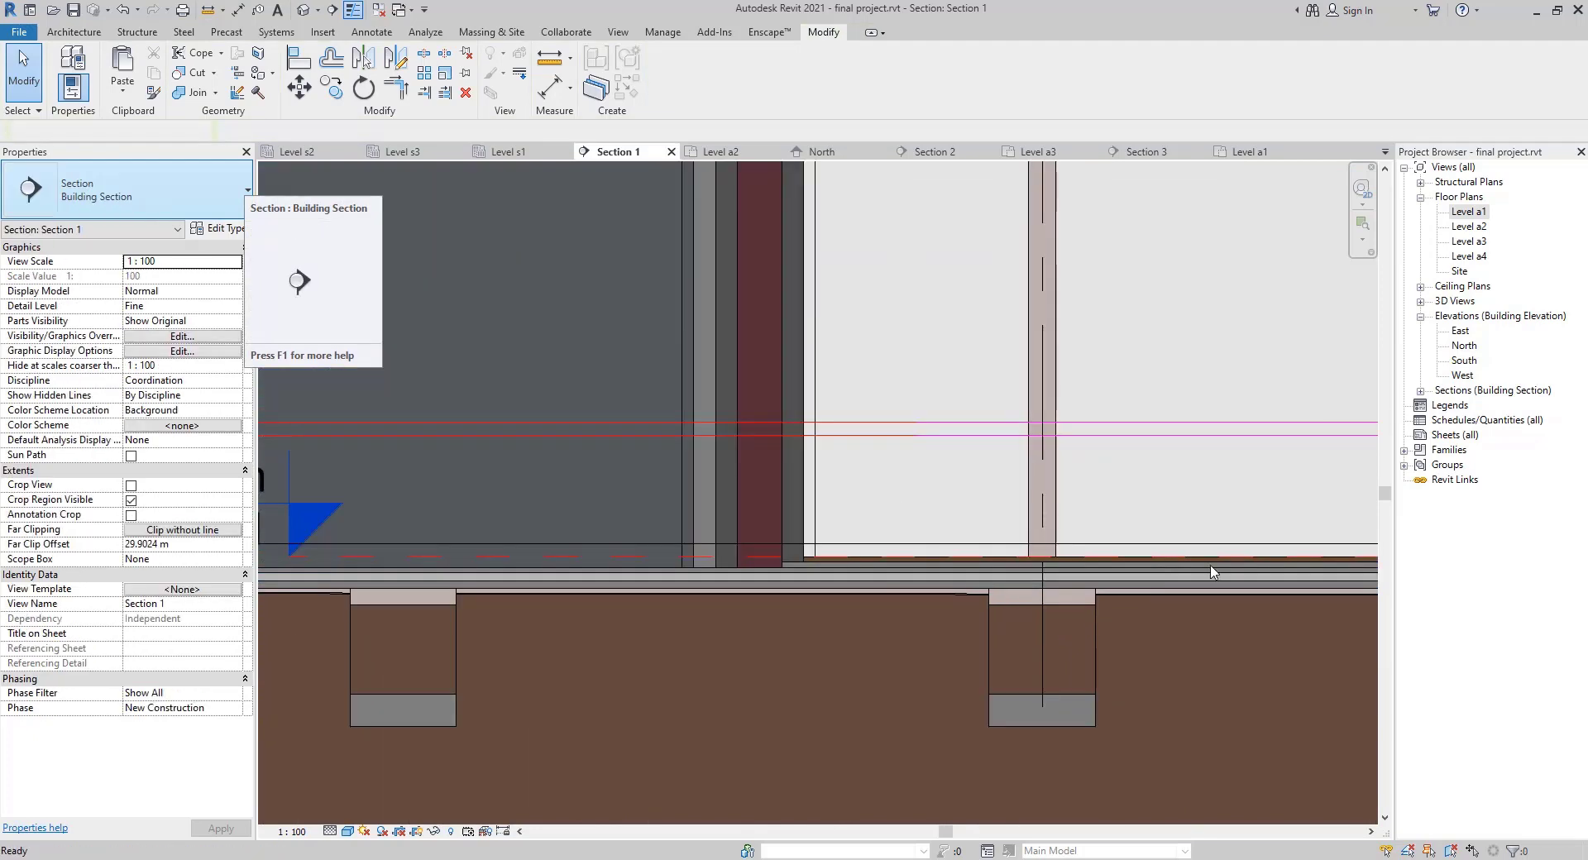
Examine the walls across all levels in Section 1 and from the front in the 3D view
scroll(929, 438, "down", 4)
middle_click_drag(877, 373, 665, 693)
scroll(1094, 483, "down", 2)
middle_click_drag(993, 540, 740, 593)
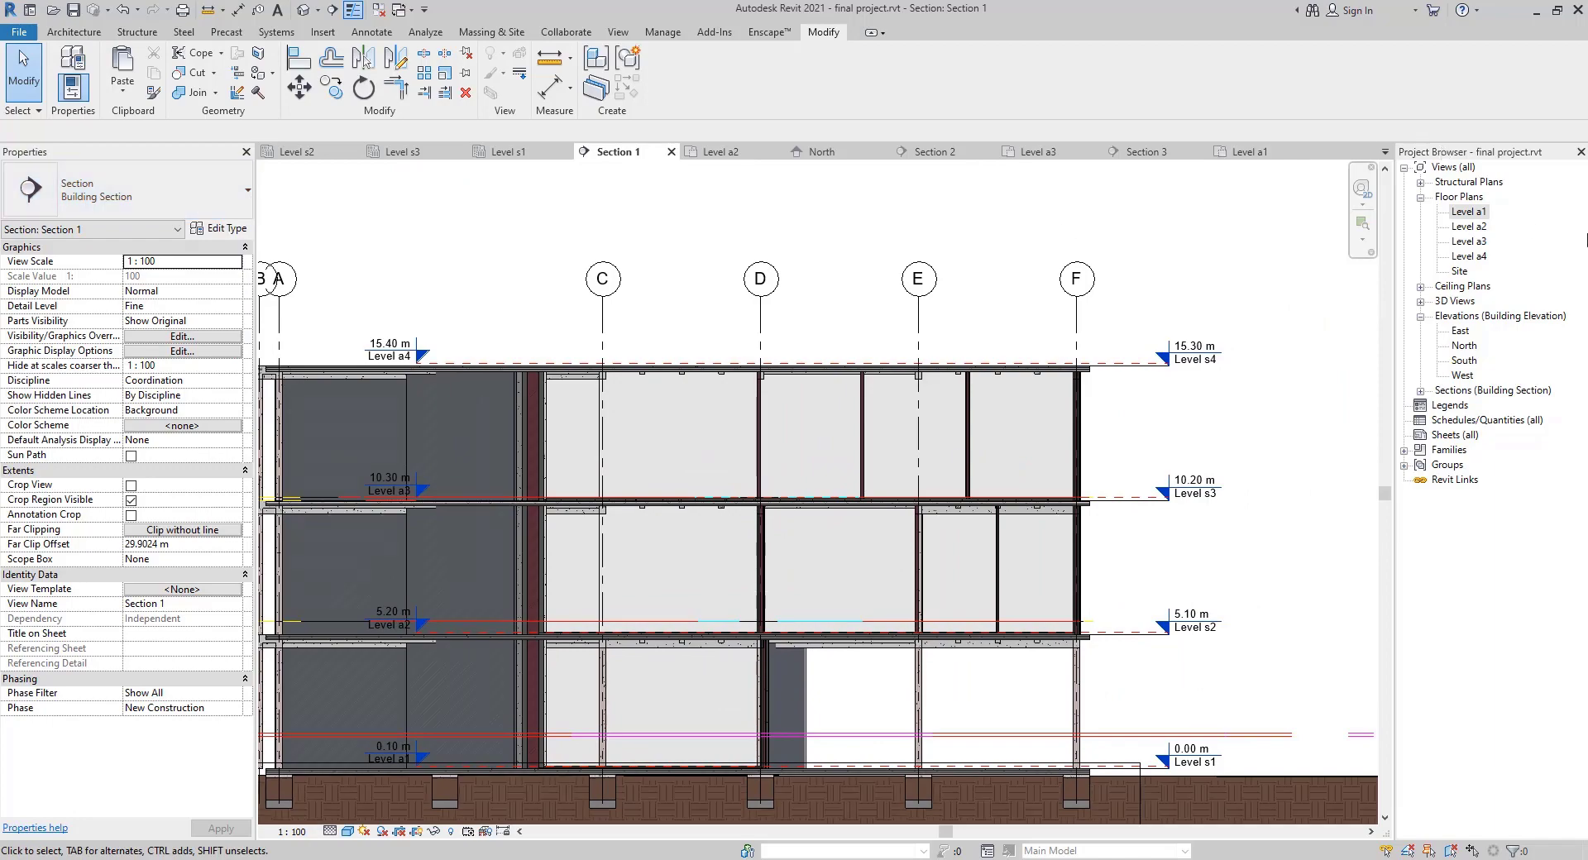
left_click(306, 13)
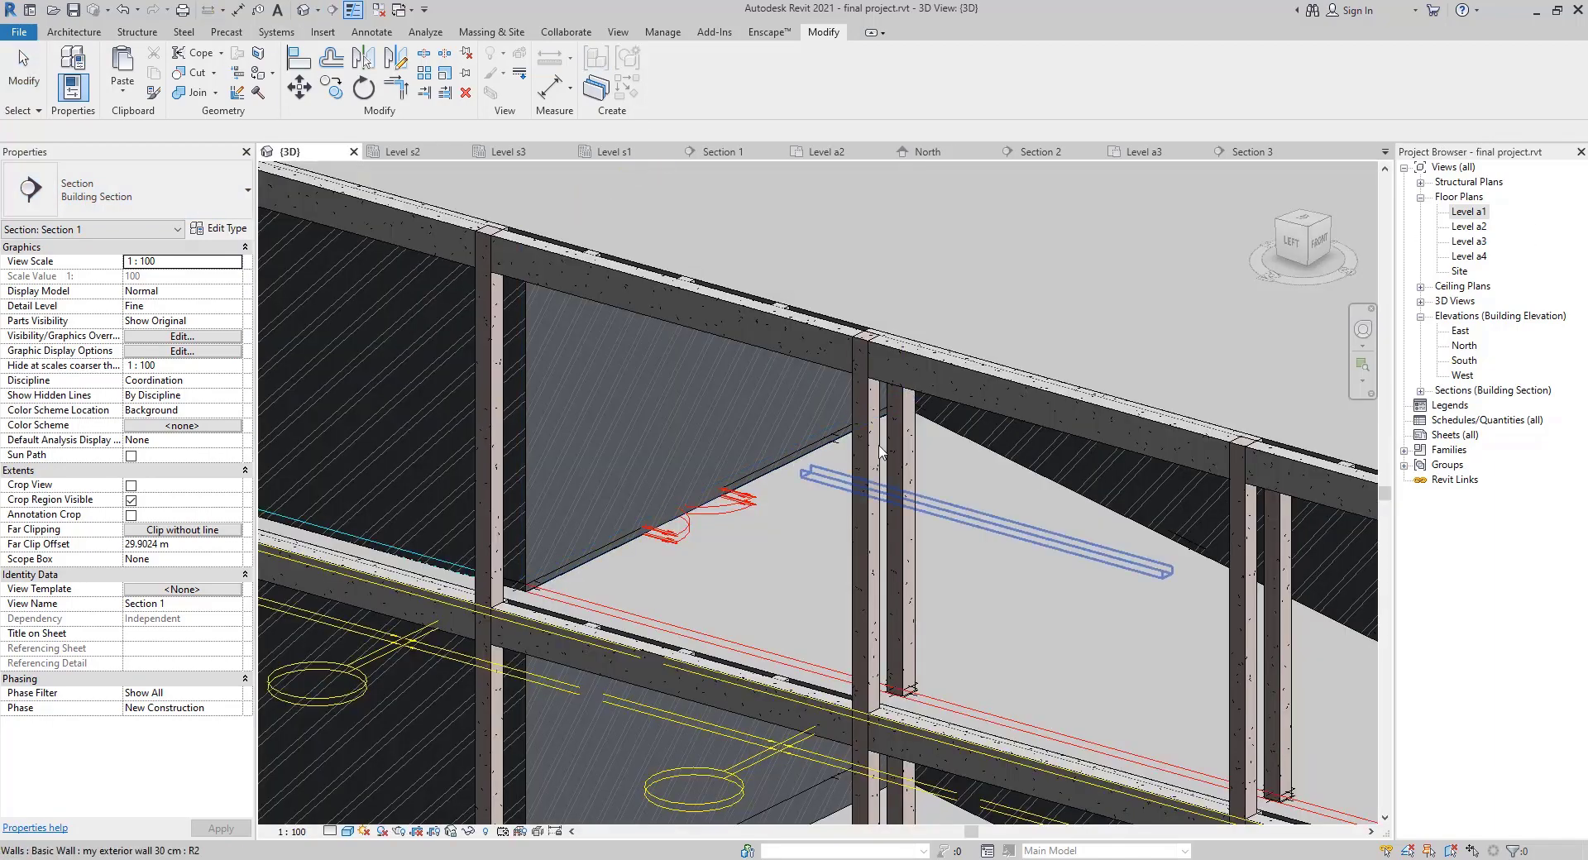
scroll(886, 497, "down", 4)
middle_click_drag(1136, 755, 965, 539)
middle_click_drag(679, 567, 869, 571, "shift")
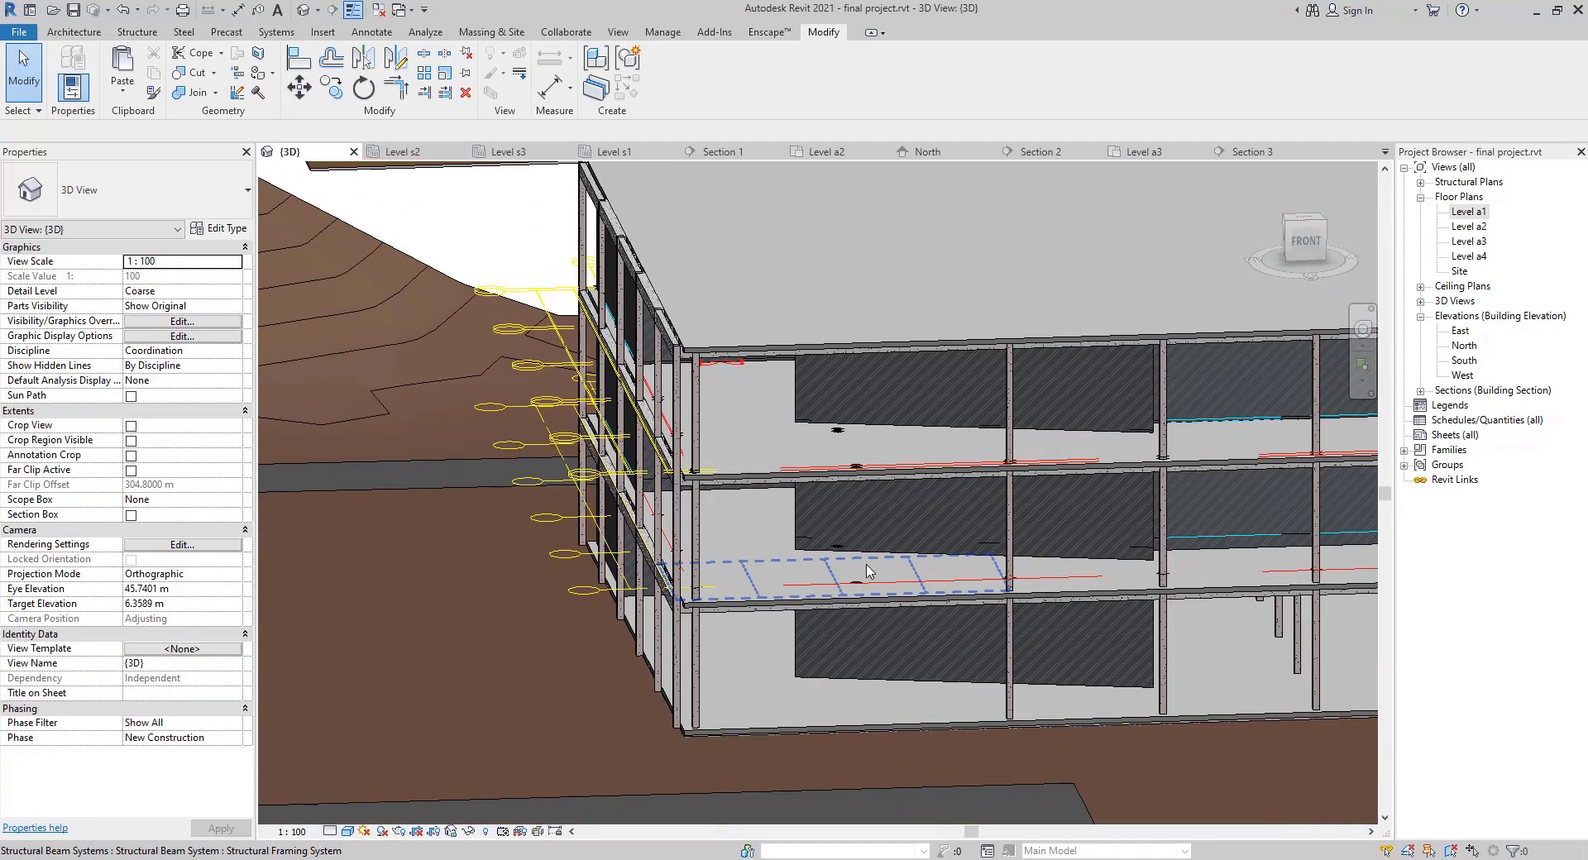